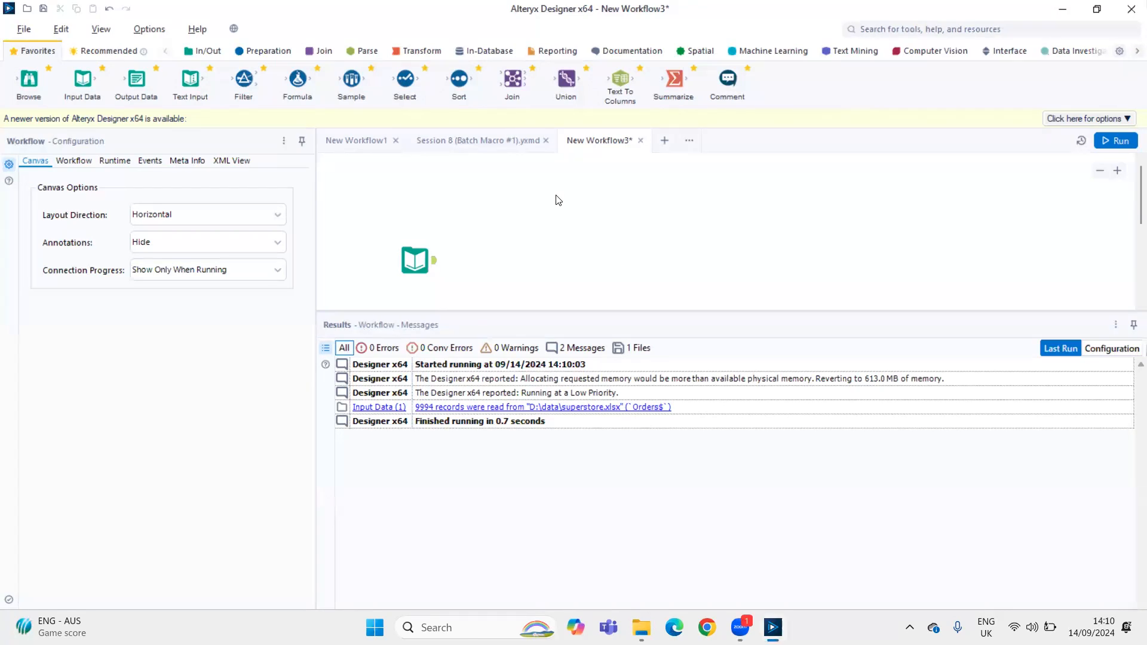
# Run the workflow and display the output records of the Input Data tool
pyautogui.hotkey('ctrl', 'r')
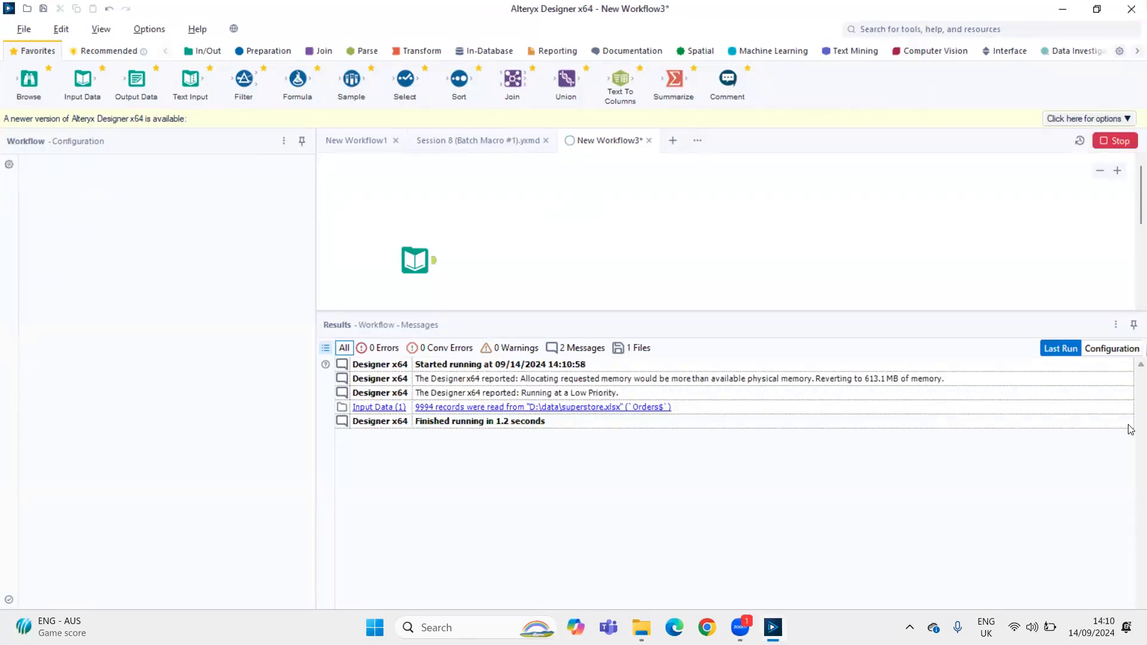
pyautogui.click(435, 261)
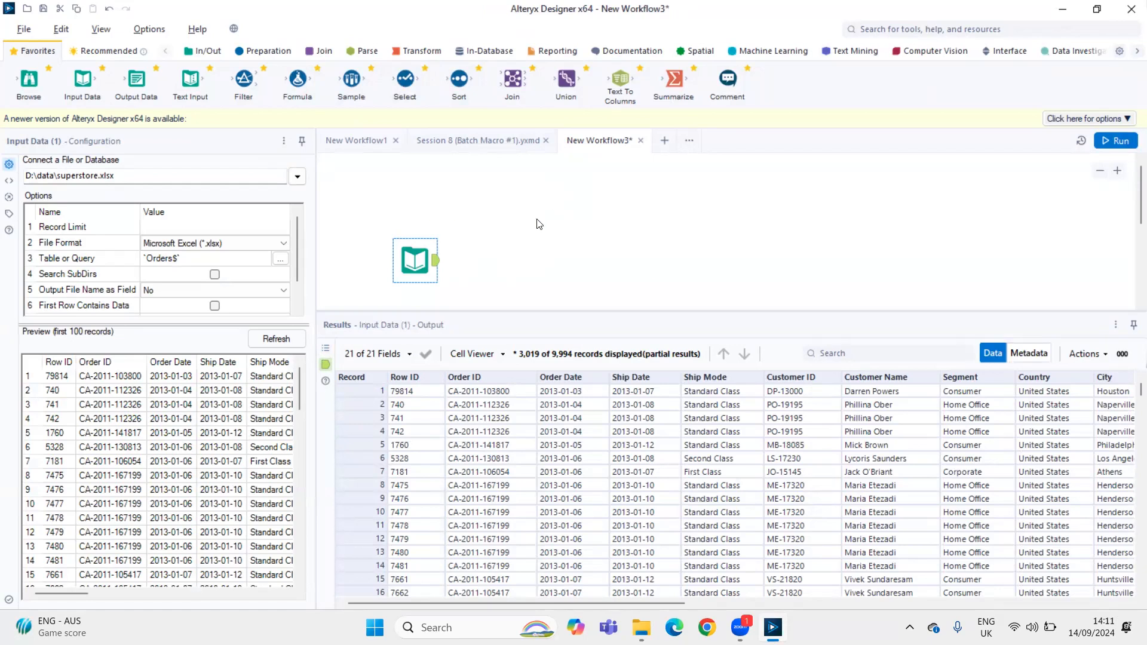
# Switch to File Explorer and locate Dense Rank.yxmc under D:\Alteryx\Session 7 (DENSE RANK)\_externals\1, then return to Alteryx Designer
pyautogui.click(641, 628)
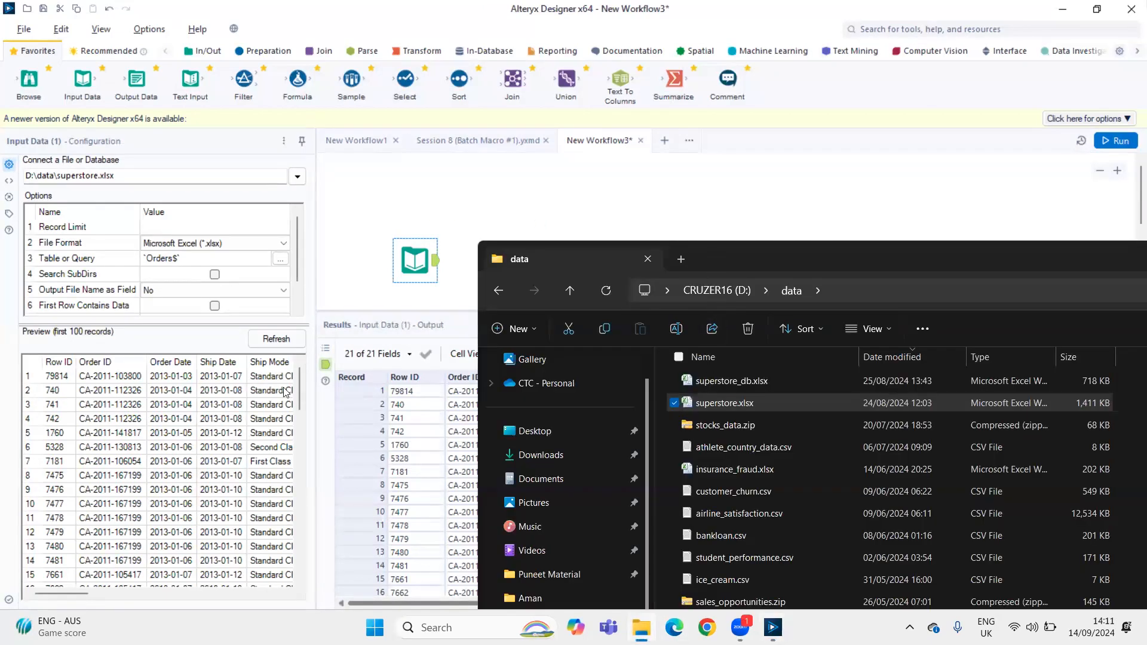
pyautogui.moveTo(716, 256); pyautogui.dragTo(440, 133)
pyautogui.scroll(-2, 256, 511)
pyautogui.click(282, 548)
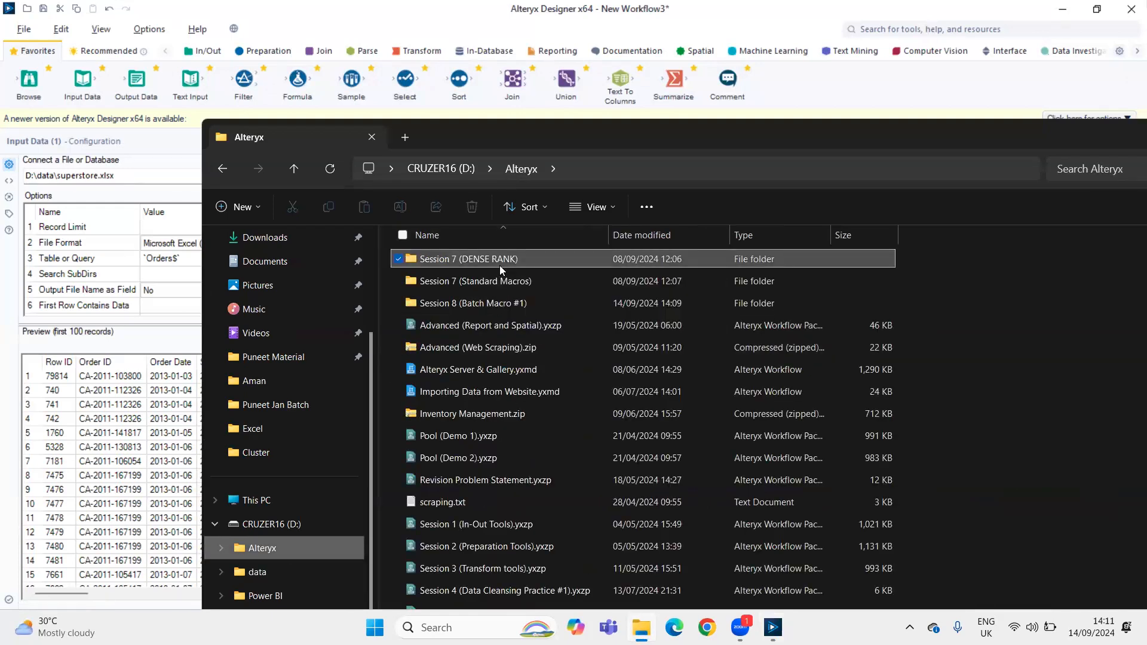
pyautogui.doubleClick(500, 266)
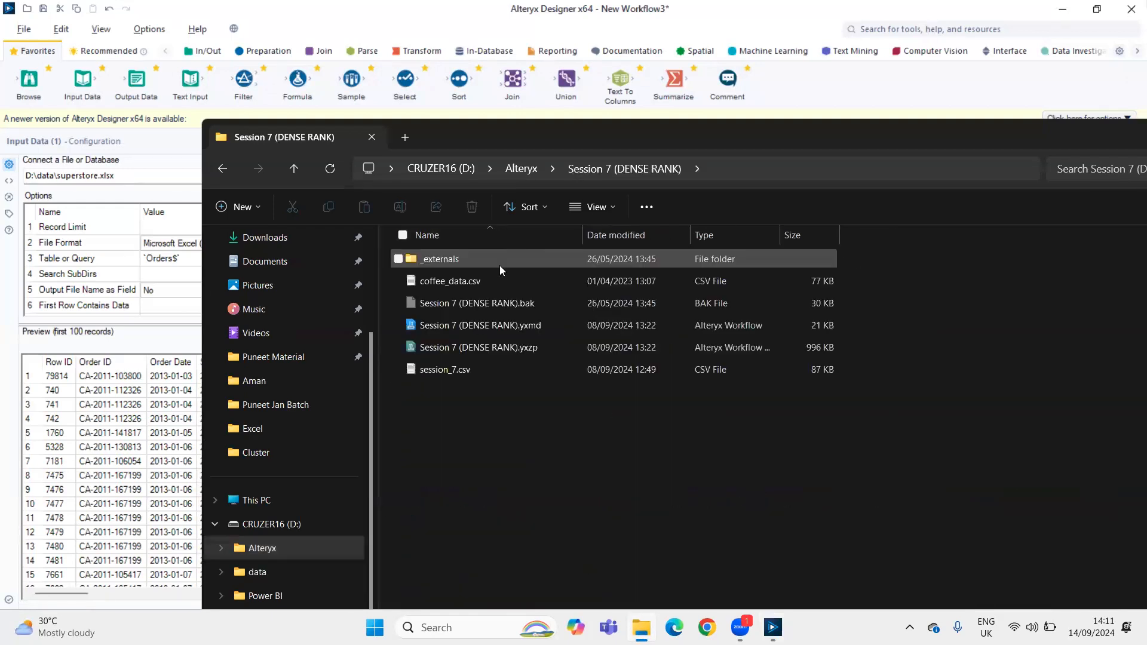
pyautogui.doubleClick(469, 261)
pyautogui.doubleClick(466, 263)
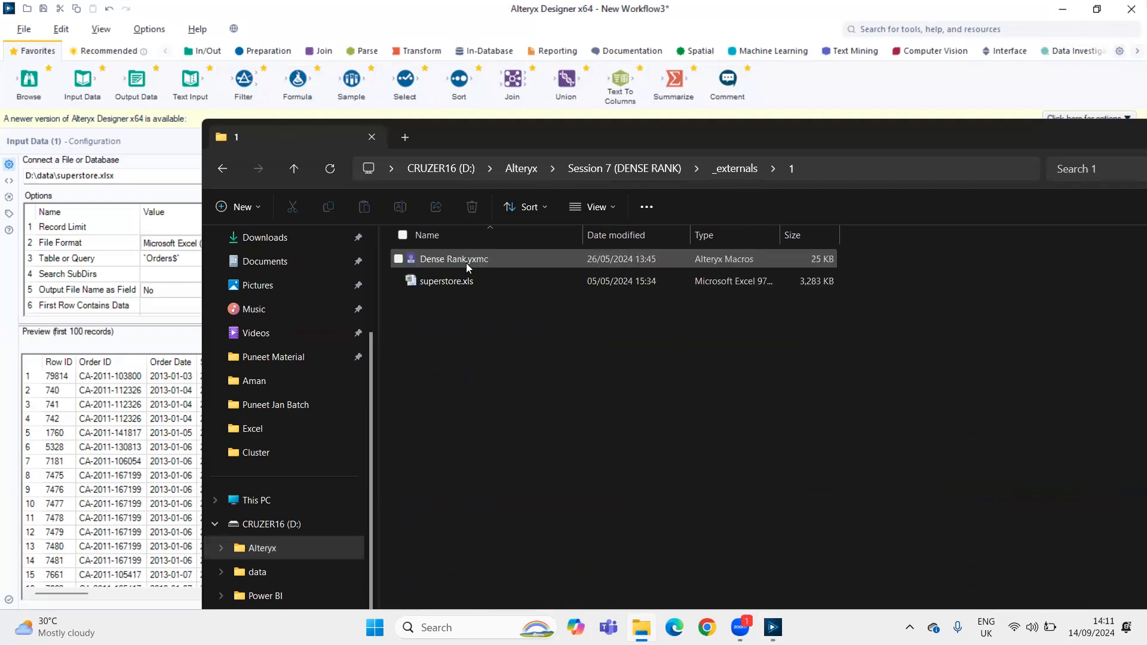
pyautogui.click(470, 260)
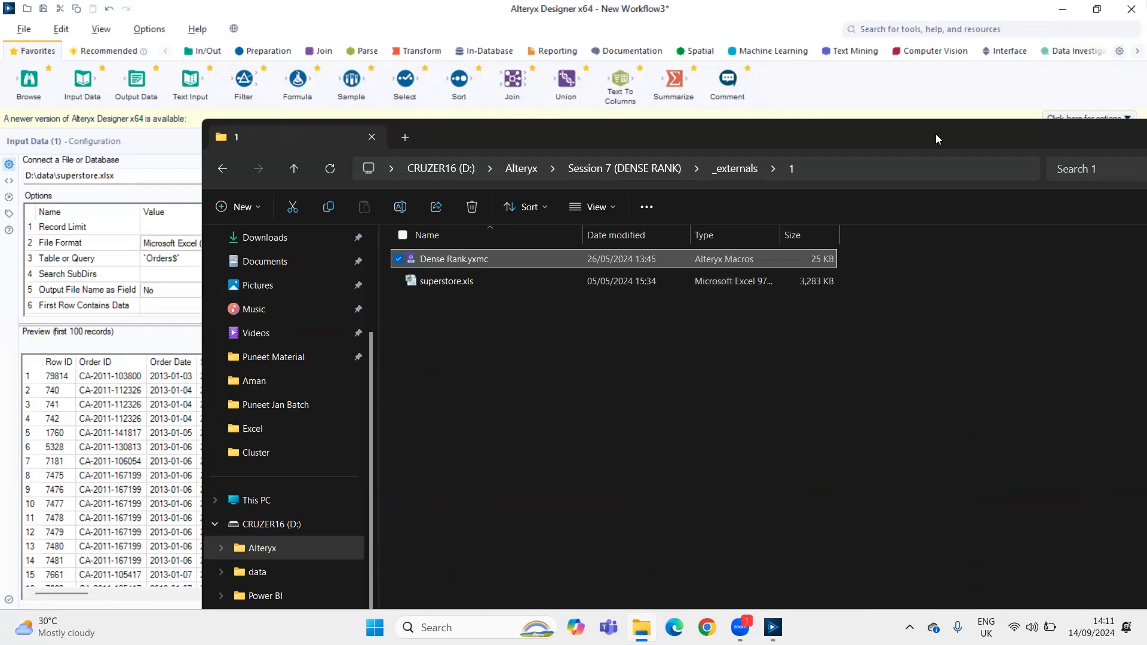
pyautogui.moveTo(936, 137); pyautogui.dragTo(890, 183)
pyautogui.click(892, 185)
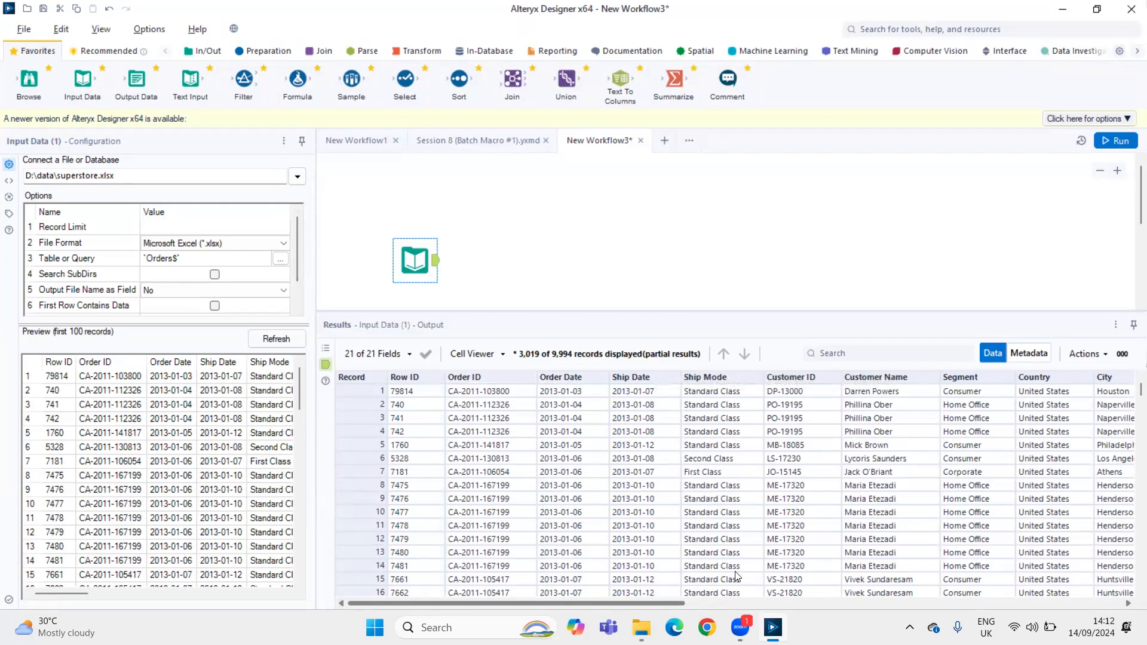
# Open Notepad and maximize its window
pyautogui.press('super')
pyautogui.write('note')
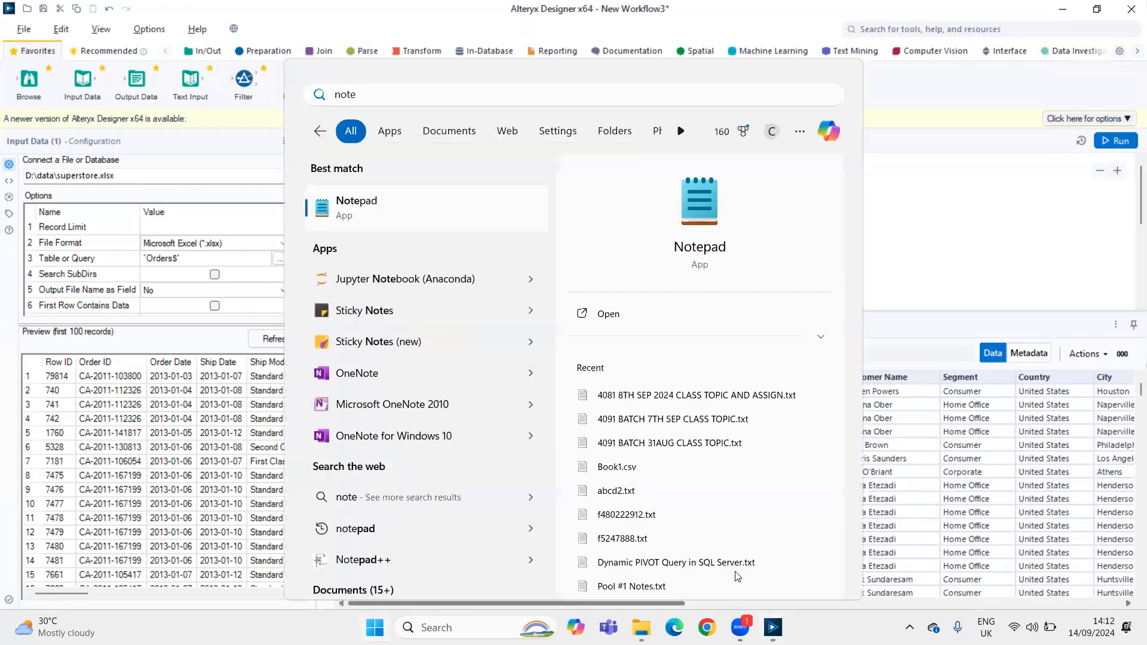
pyautogui.press('Return')
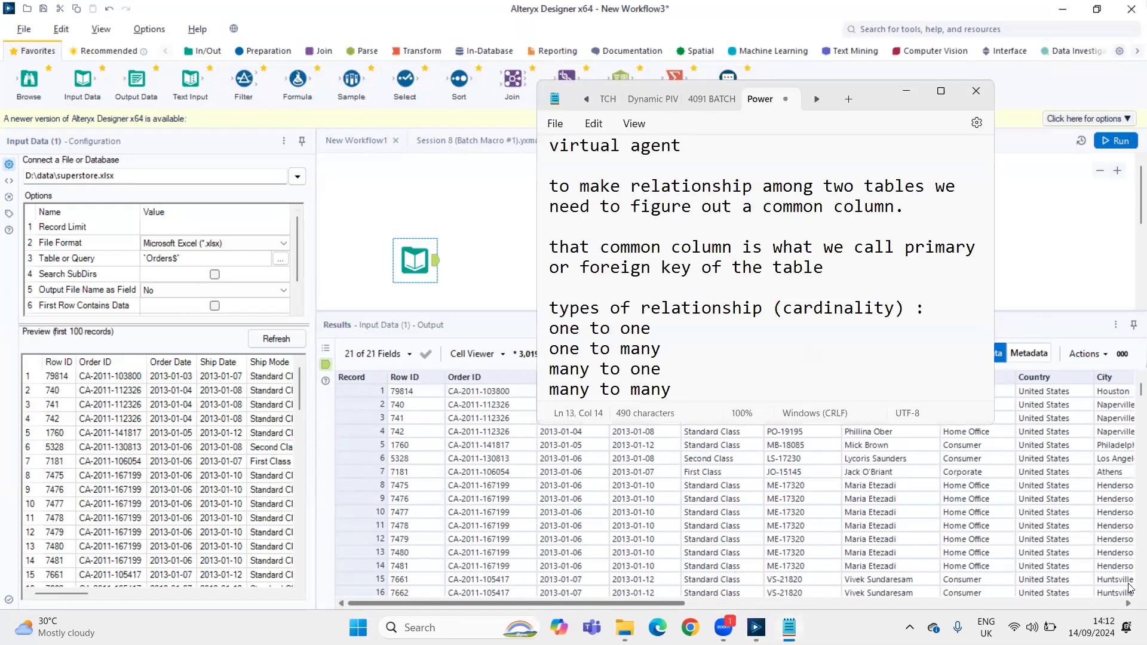
pyautogui.click(941, 91)
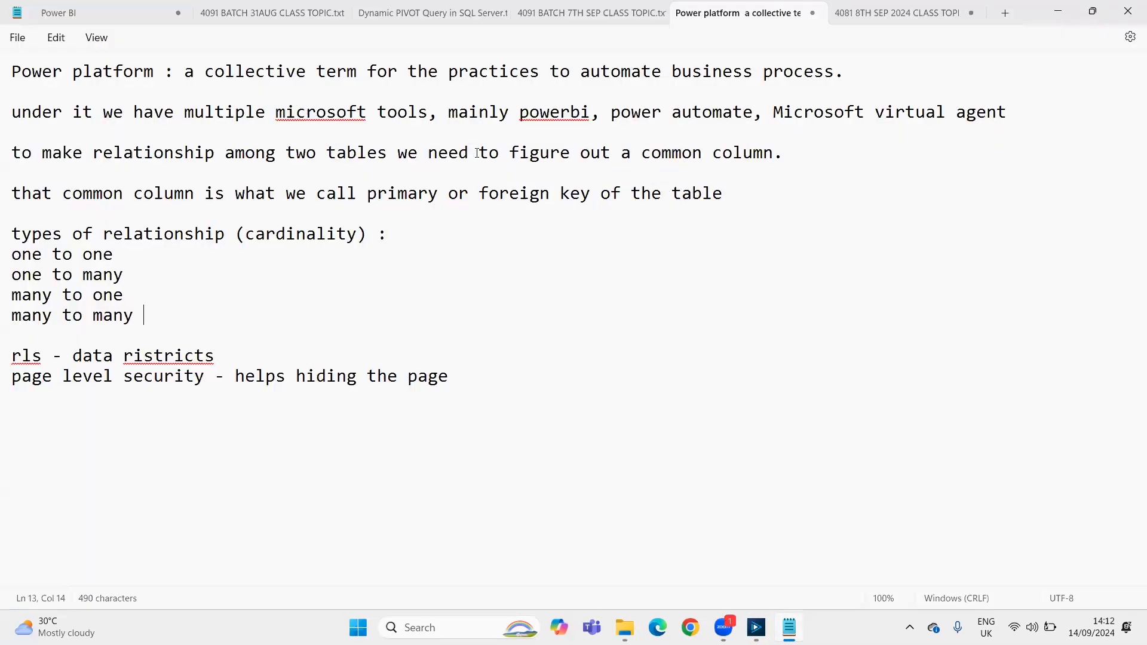
# Close all open Notepad documents except the Power BI note, discarding unsaved changes
pyautogui.hotkey('ctrl', 'w')
pyautogui.click(570, 353)
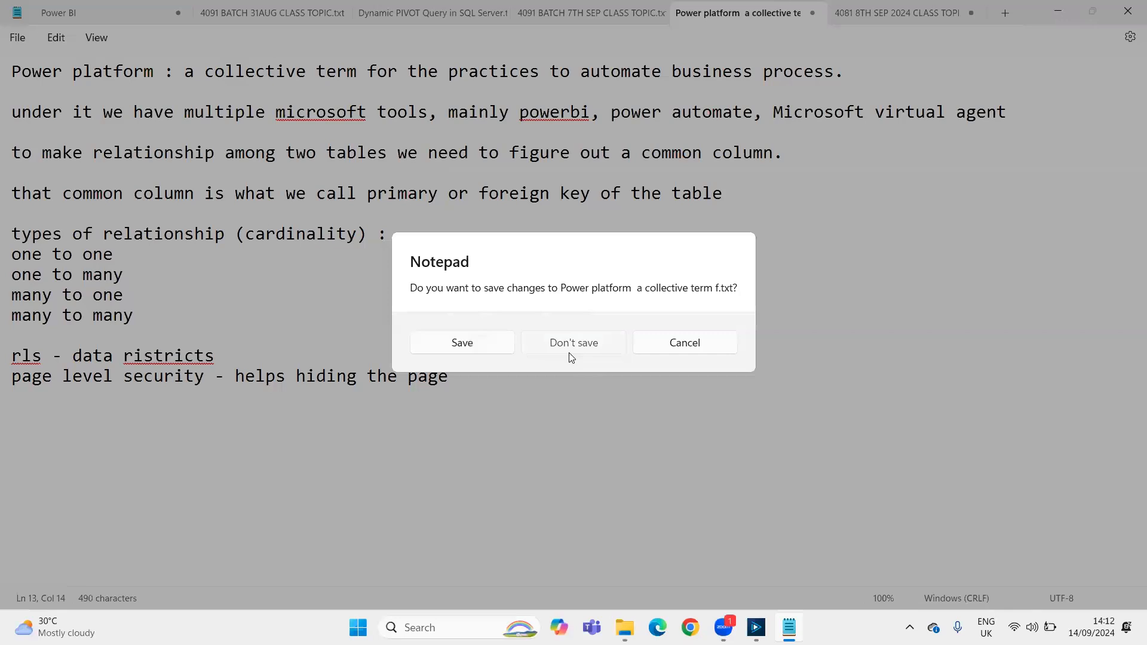
pyautogui.hotkey('ctrl', 'w')
pyautogui.click(569, 351)
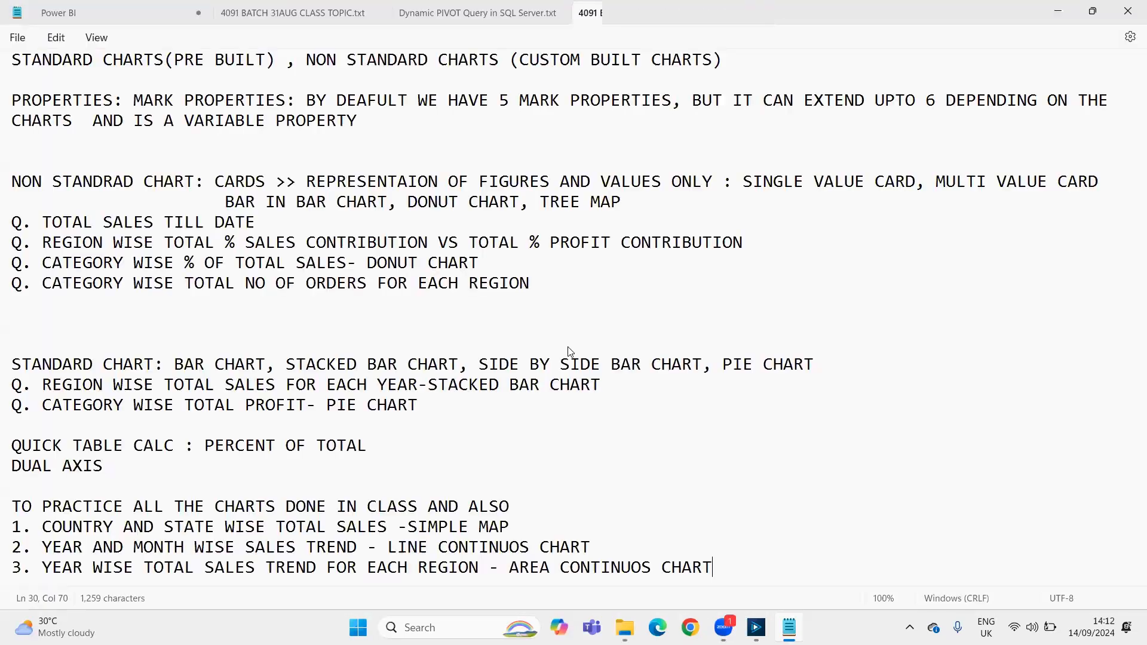
pyautogui.hotkey('ctrl', 'w')
pyautogui.hotkey('ctrl', 'w')
pyautogui.click(570, 353)
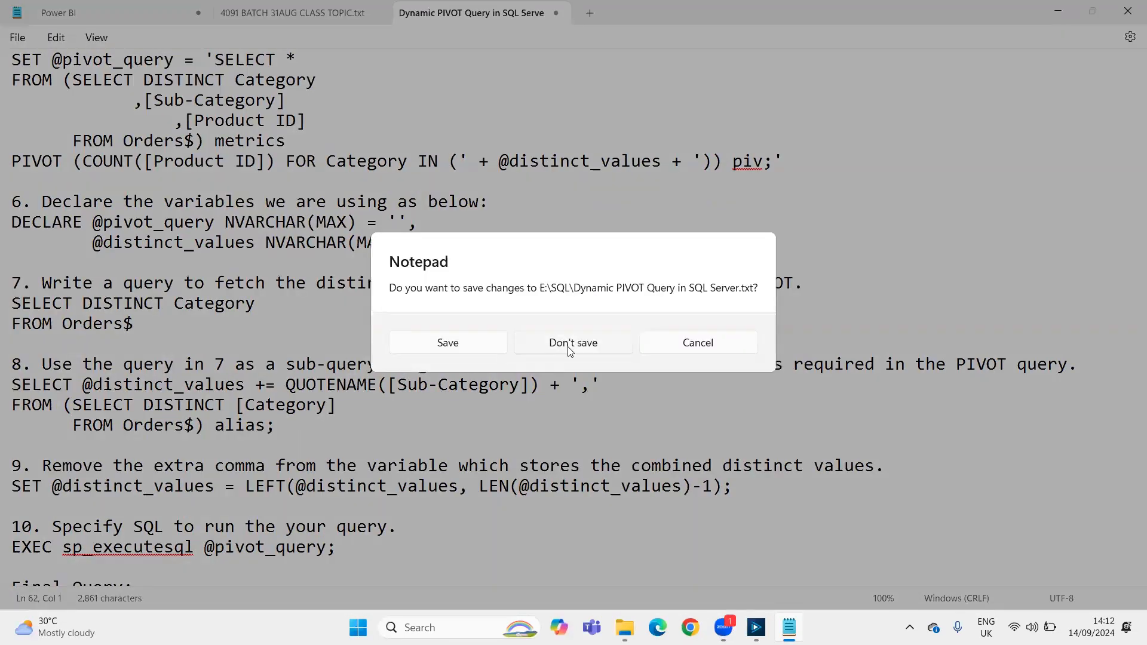
pyautogui.hotkey('ctrl', 'w')
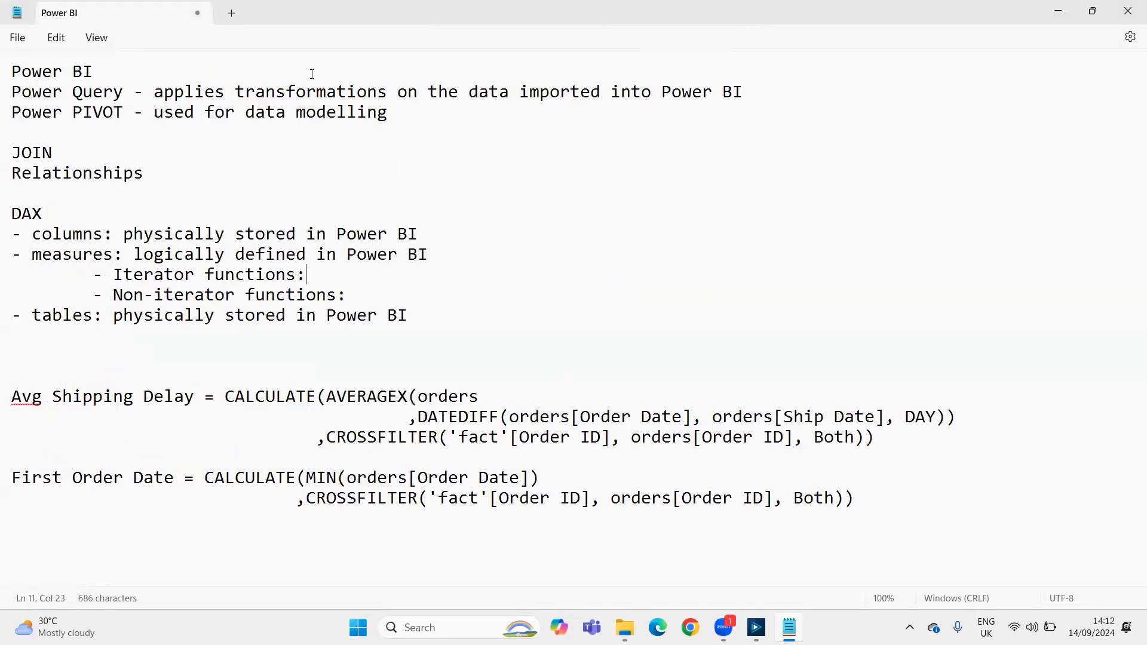
# Create a blank note and close the Power BI note without saving its changes
pyautogui.click(233, 12)
pyautogui.click(198, 13)
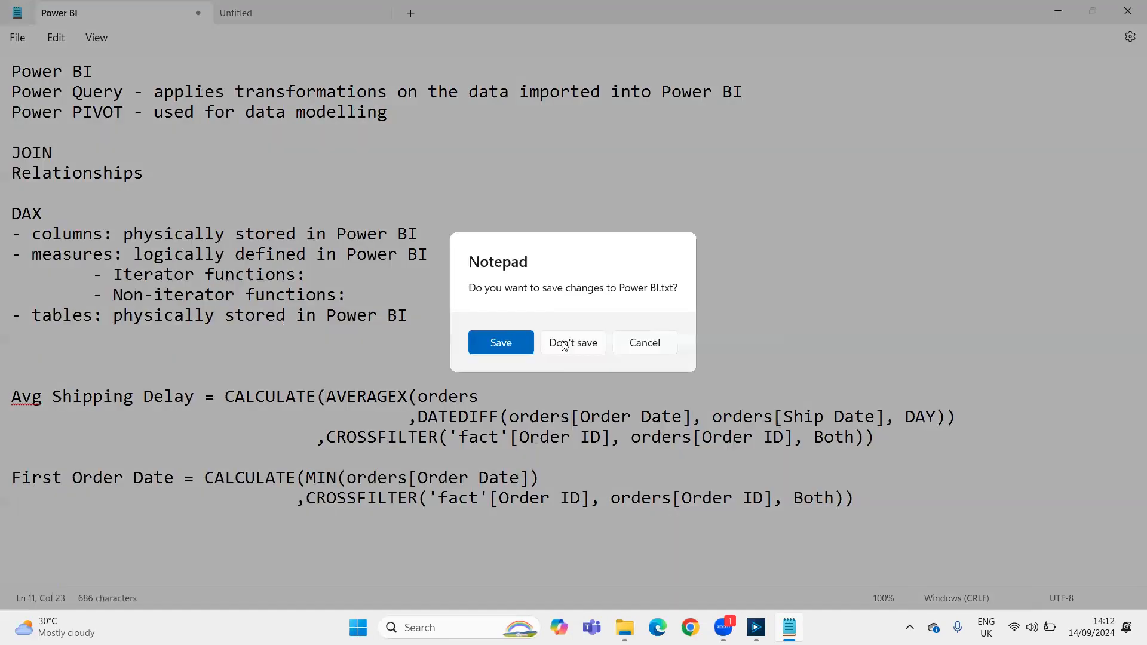
pyautogui.click(569, 348)
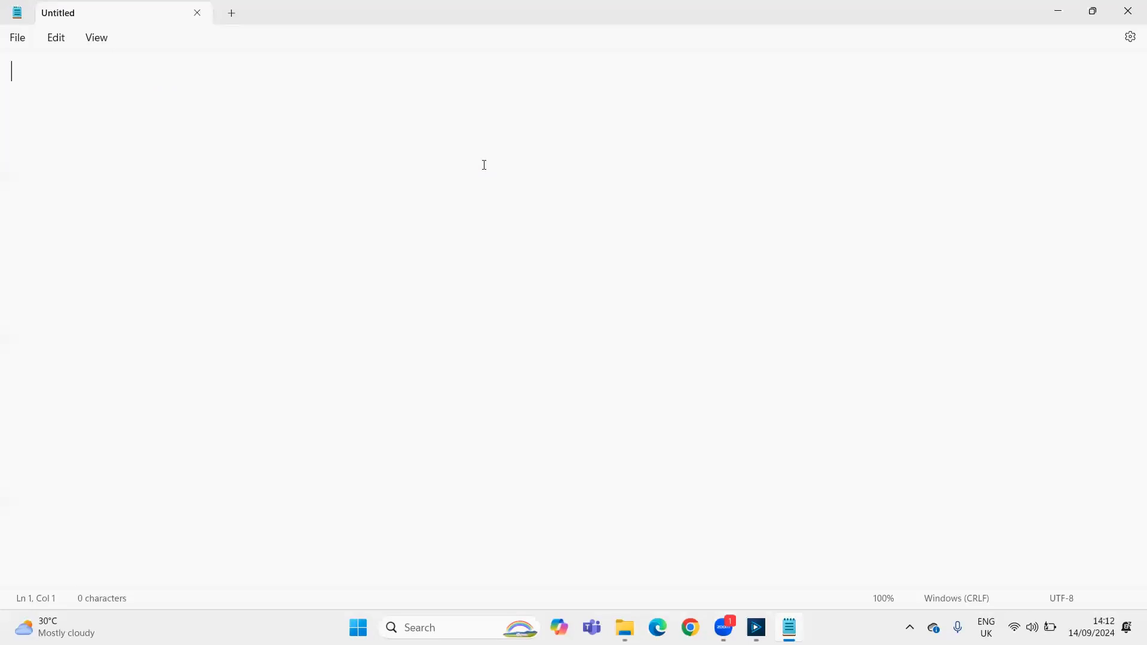
# Begin the blank note with the text "Macros: custom, user-defined tools"
pyautogui.write('Macros: custom use')
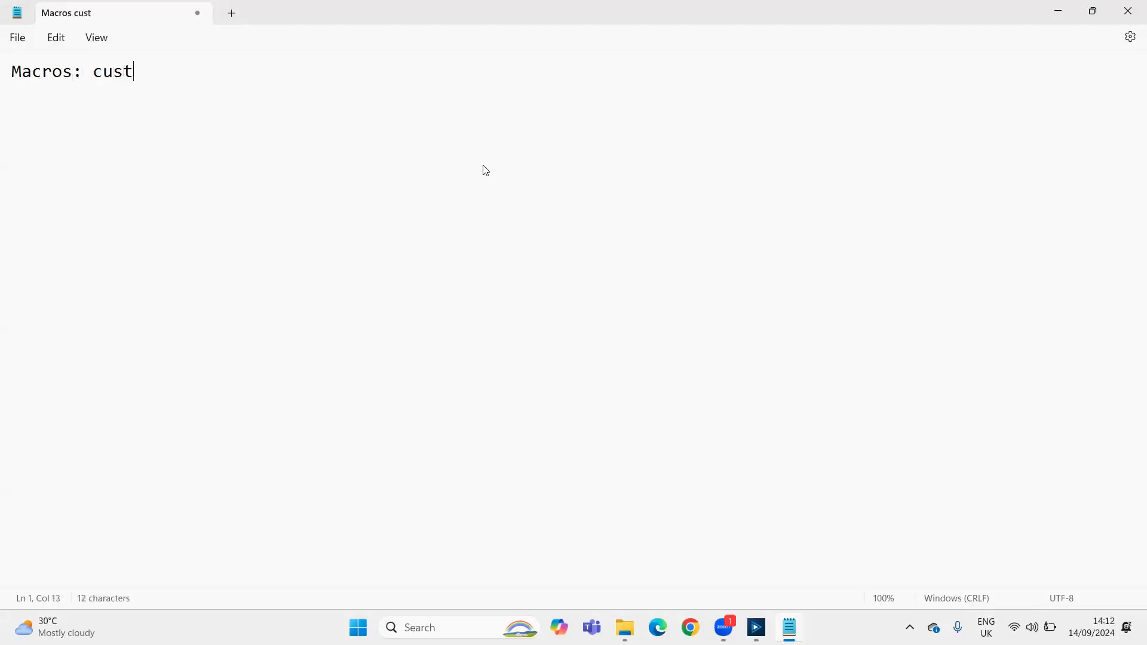
pyautogui.press('BackSpace')
pyautogui.press('BackSpace')
pyautogui.press('BackSpace')
pyautogui.press('BackSpace')
pyautogui.write(', user-def')
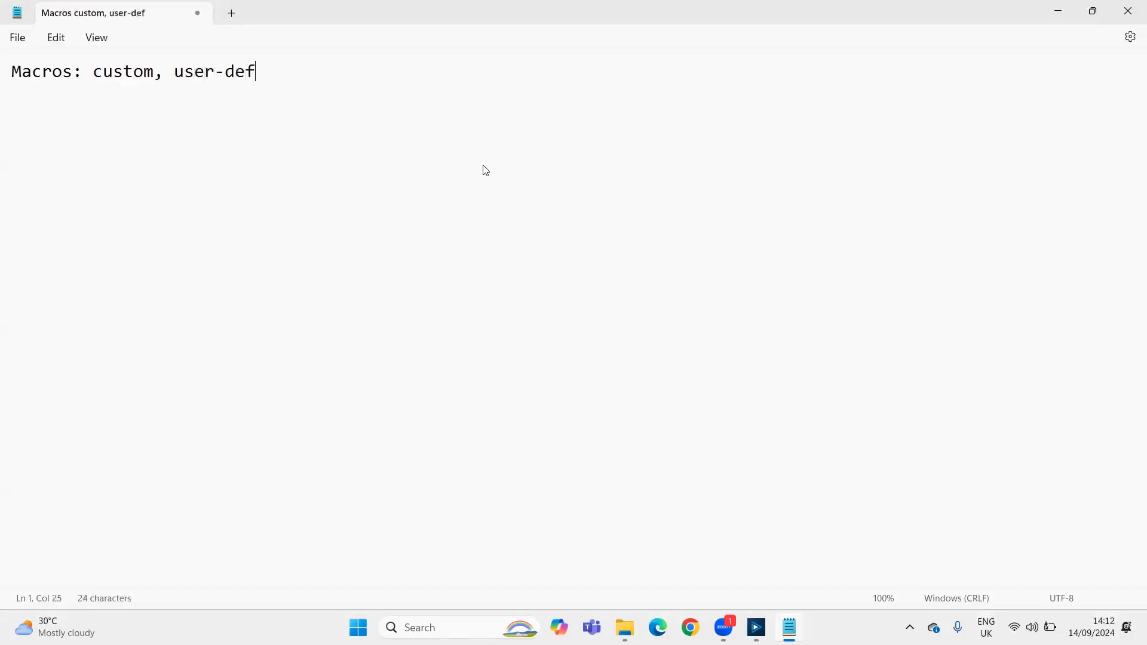
pyautogui.write('ined tools ')
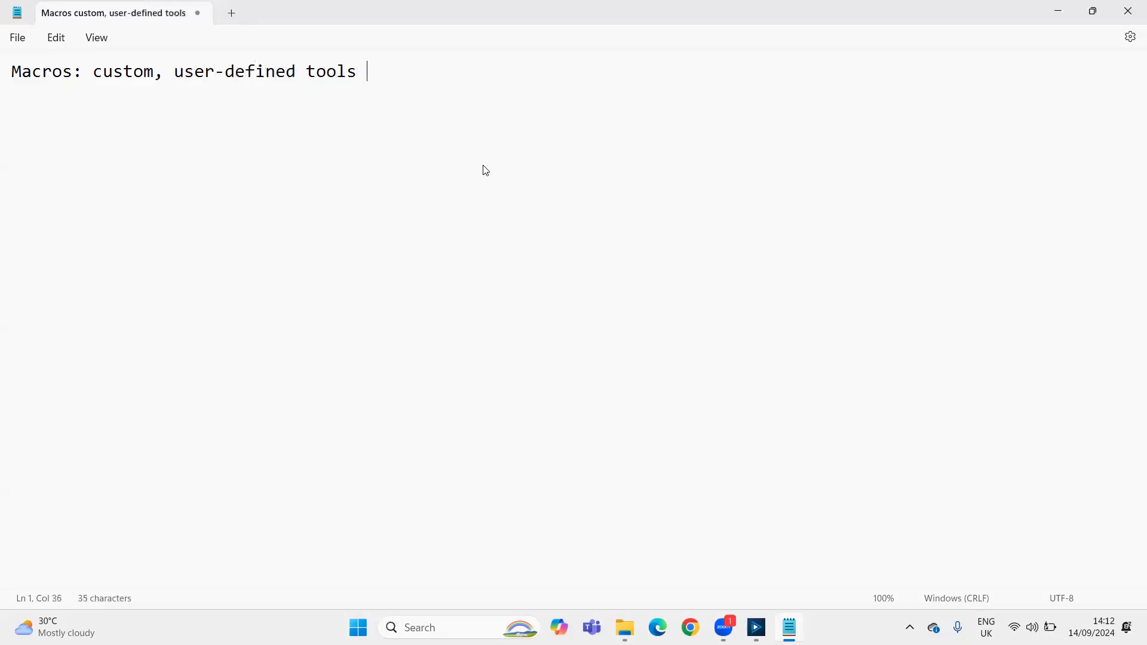
pyautogui.write('which allow ')
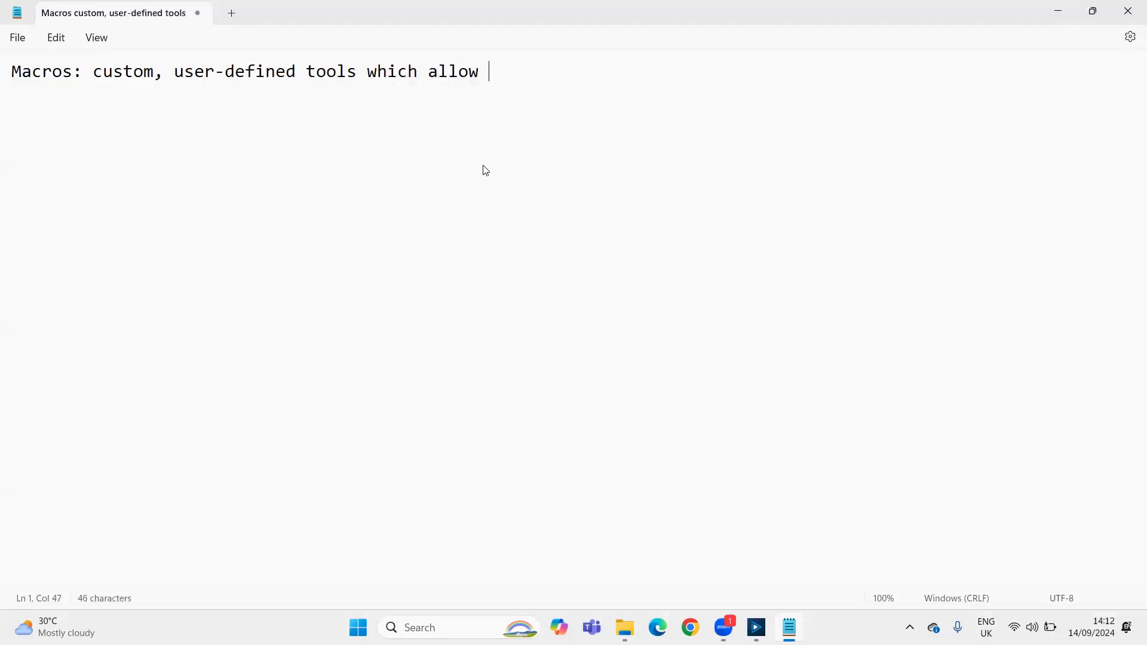
pyautogui.write('us to reuse')
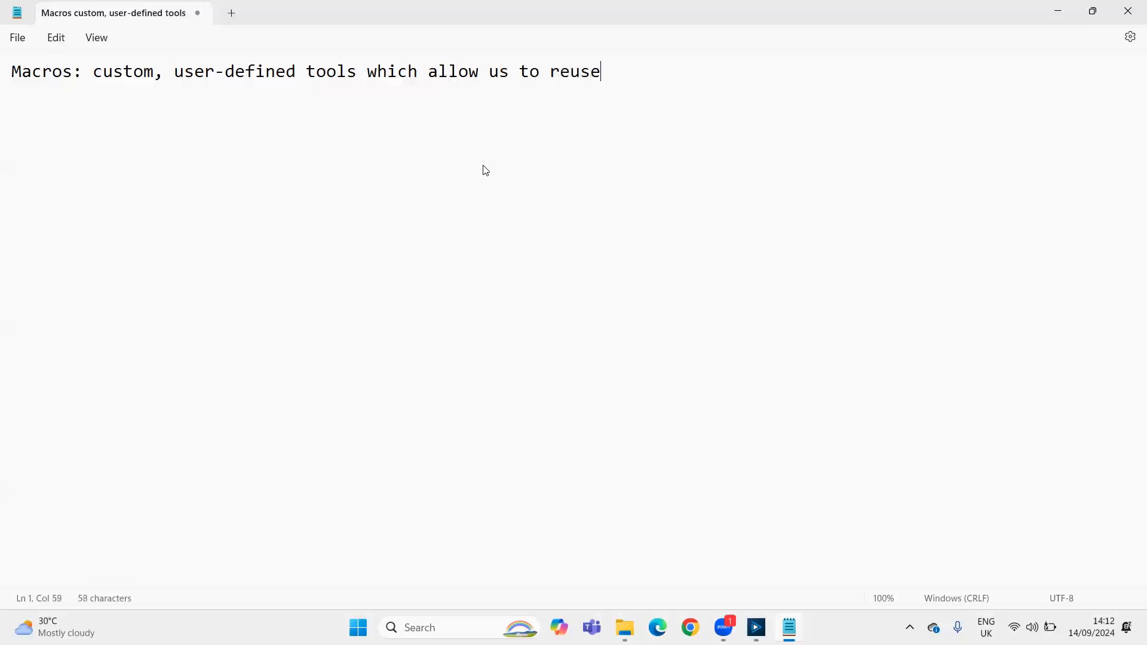
pyautogui.write(' a combination of ')
pyautogui.write('tools ')
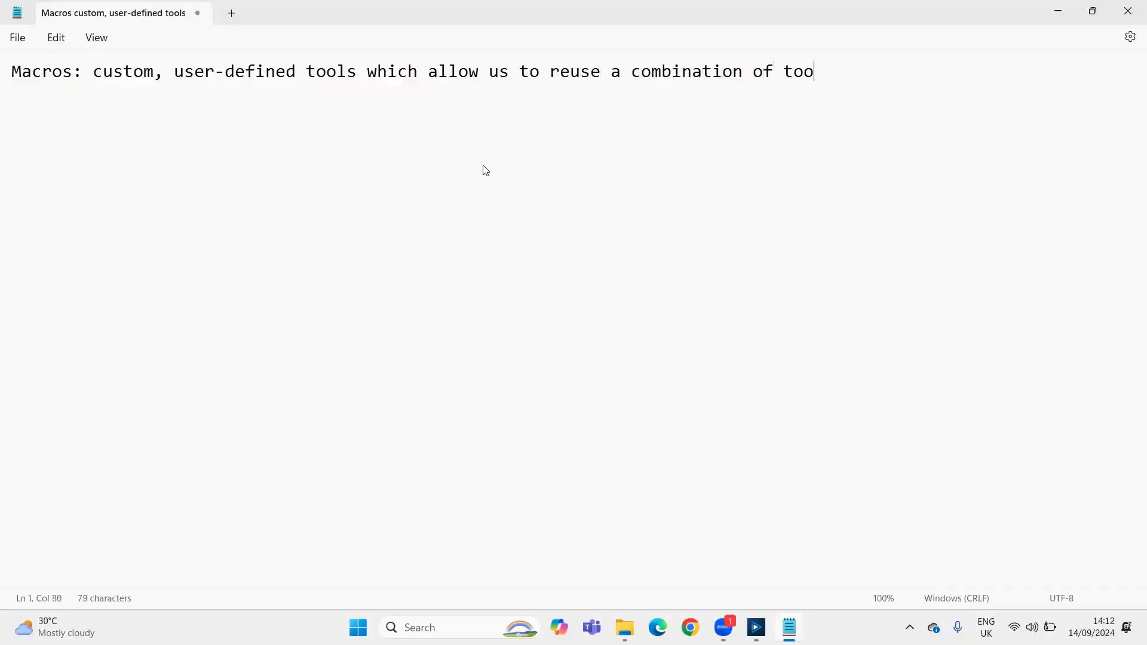
pyautogui.write('without having to recreate')
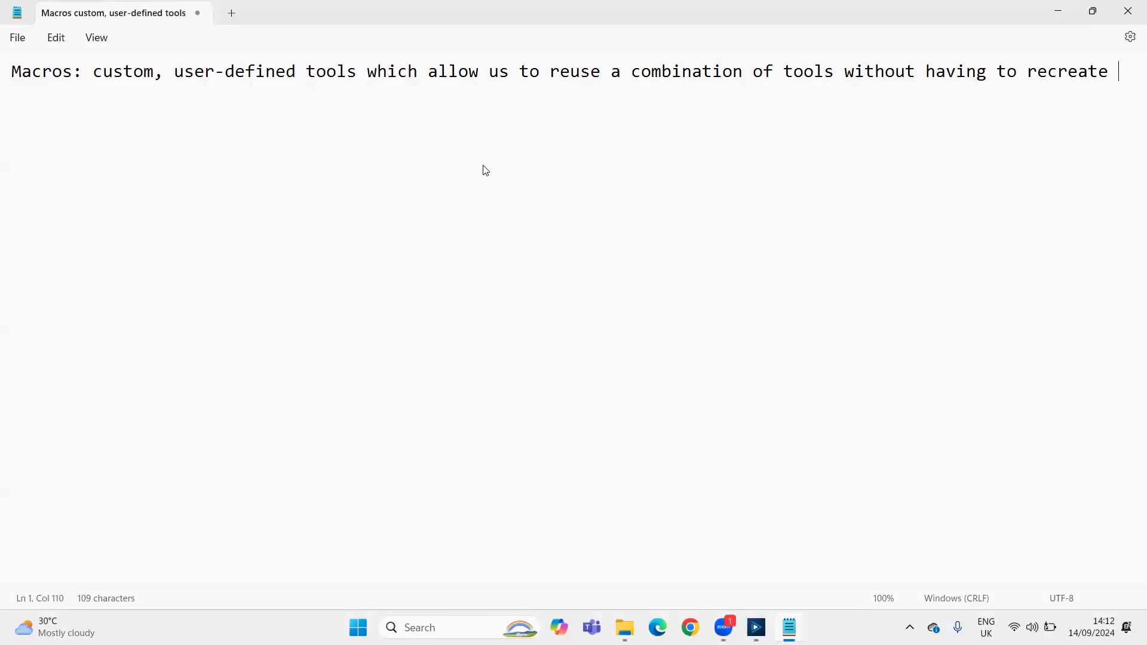
pyautogui.write(' part of a pipeline')
# Add an indented dash point below the definition reading "optimize workflow by saving memory used by the workflow"
pyautogui.press('Return')
pyautogui.press('Tab')
pyautogui.write('-')
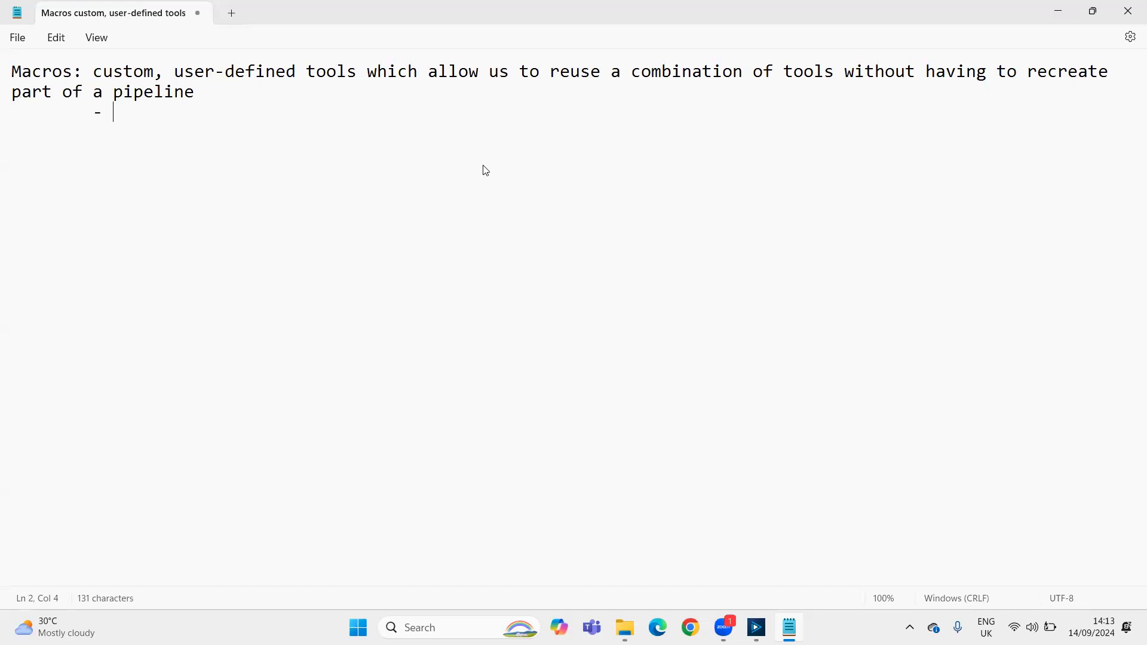
pyautogui.write('optimize workf')
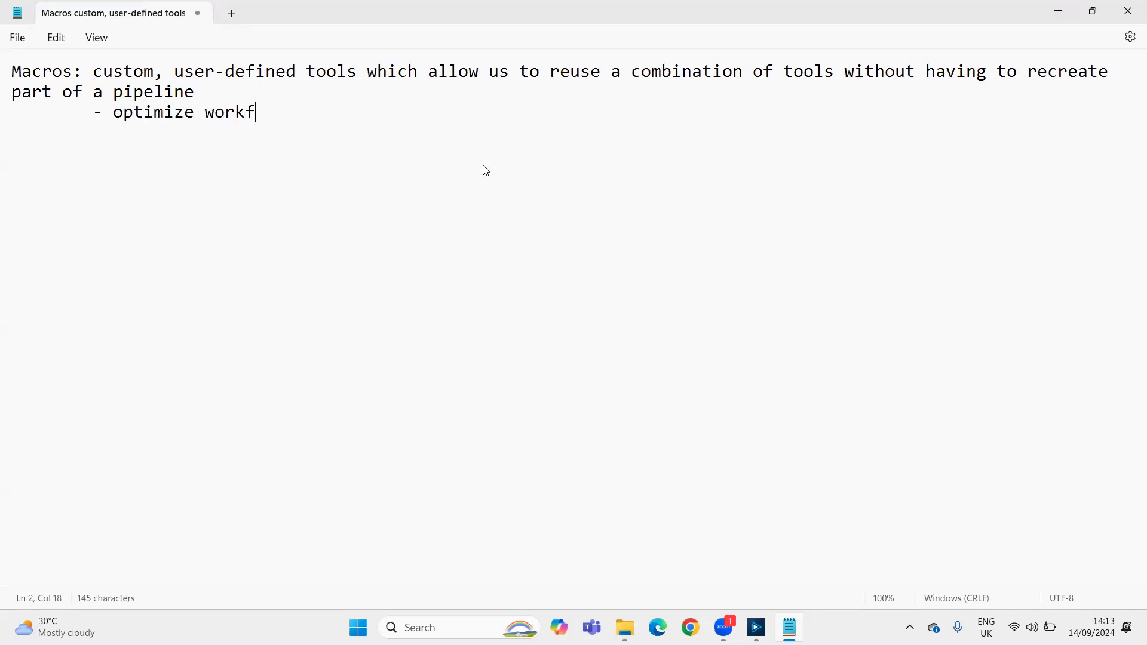
pyautogui.write('low by saving sp')
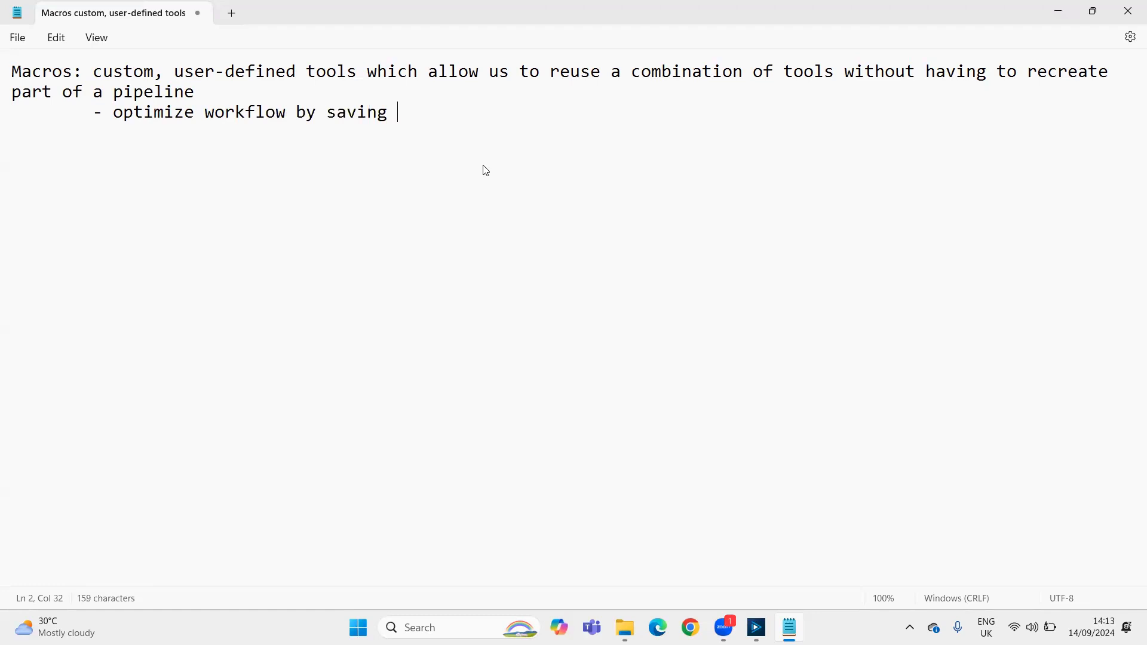
pyautogui.press('BackSpace')
pyautogui.press('BackSpace')
pyautogui.write('memory used ')
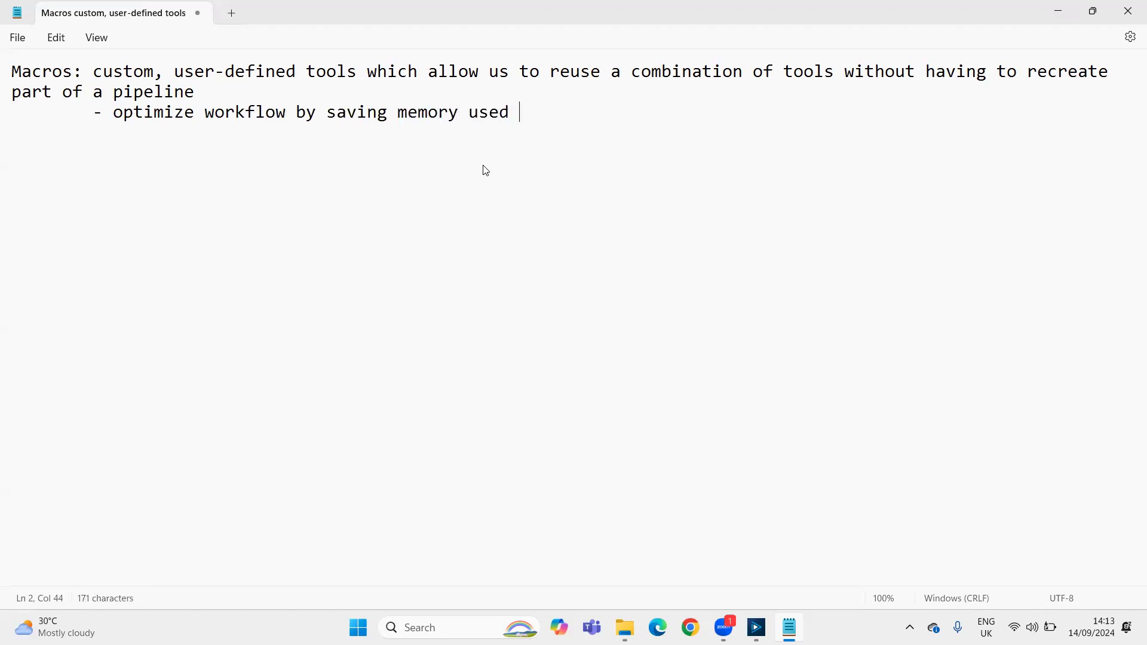
pyautogui.write('by the workflow')
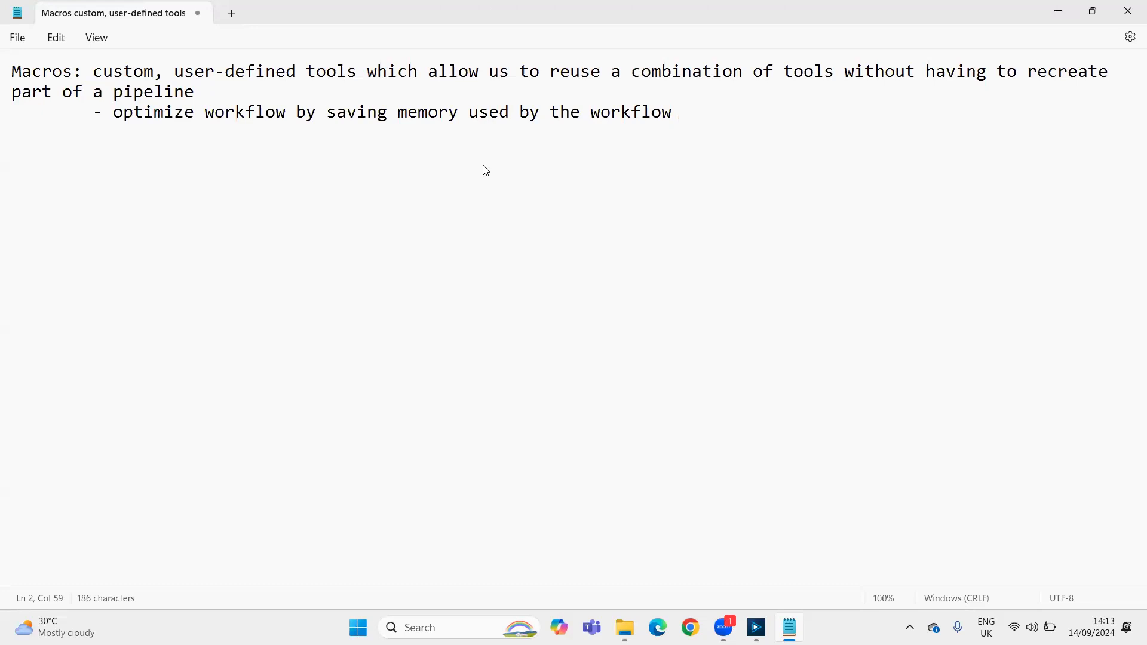
# Add the macro type headings Standard, Batch and Iterative below the definition, separated by blank lines
pyautogui.press('Return')
pyautogui.press('Return')
pyautogui.press('Return')
pyautogui.write('Standard  ')
pyautogui.write('Batch')
pyautogui.press('Return')
pyautogui.press('Return')
pyautogui.write('Iterative')
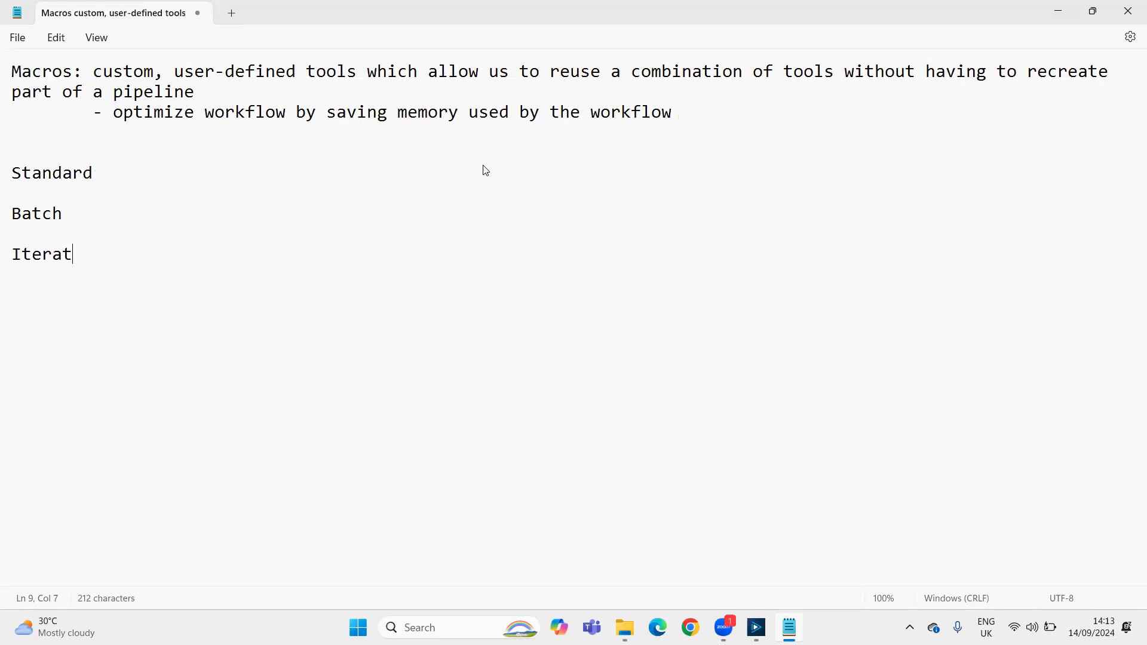
# Add an indented dash point under the Standard heading reading "data flows in a single stream"
pyautogui.press('Up')
pyautogui.press('Up')
pyautogui.press('Up')
pyautogui.press('Up')
pyautogui.press('Return')
pyautogui.press('Tab')
pyautogui.write('-')
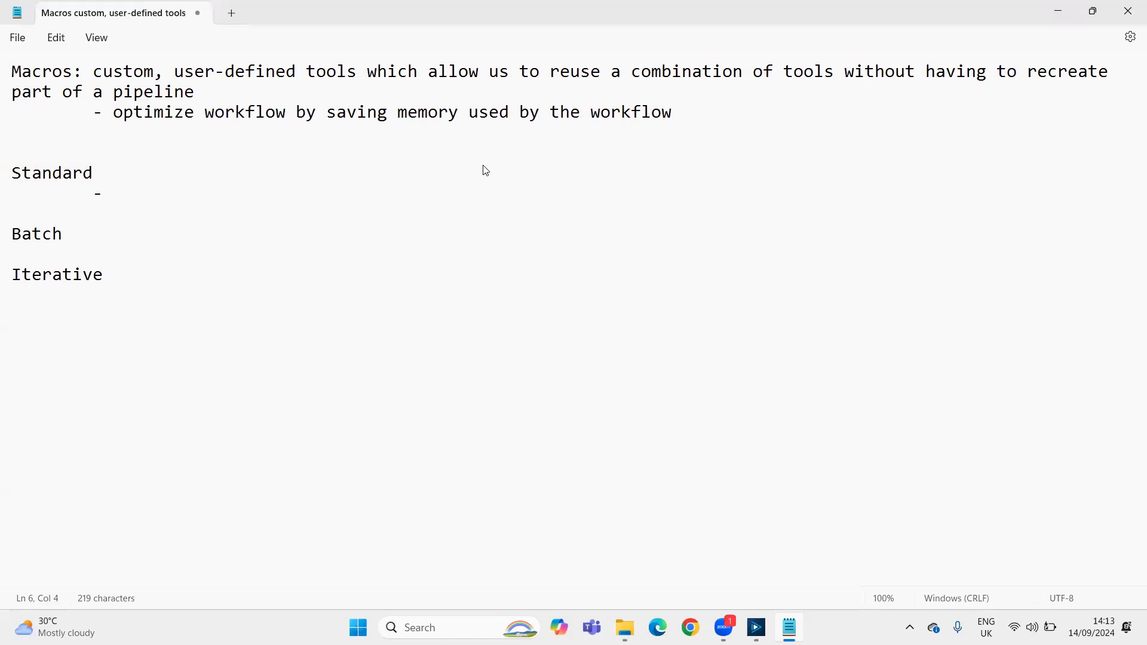
pyautogui.write('data flows in a single stream')
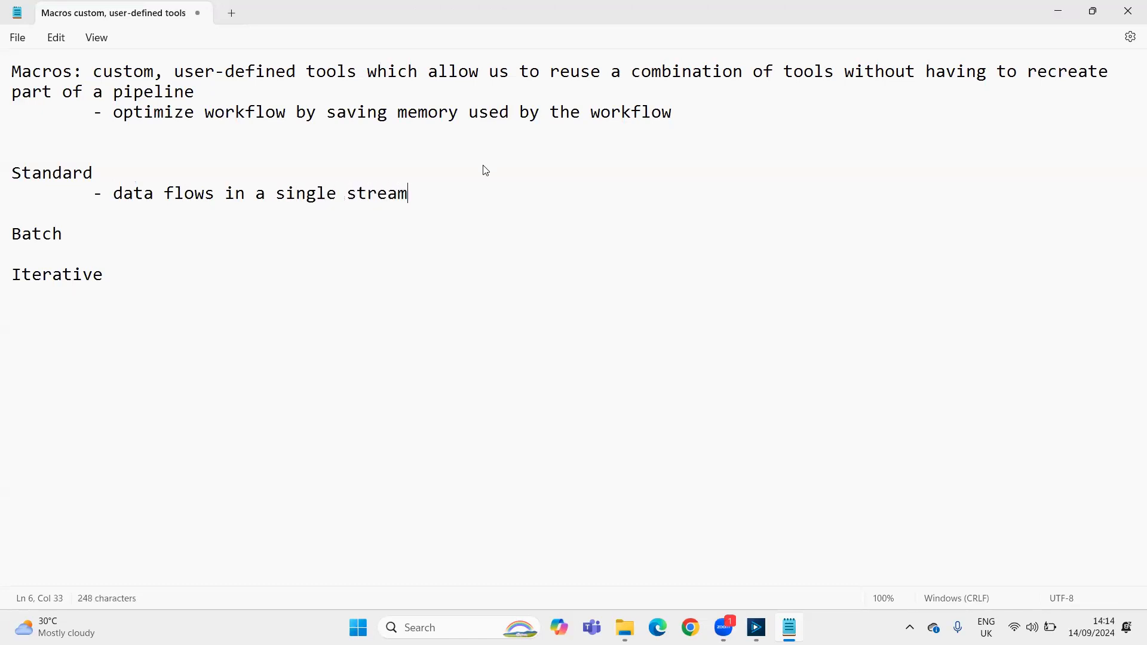
pyautogui.press('Return')
pyautogui.press('Tab')
pyautogui.write('-')
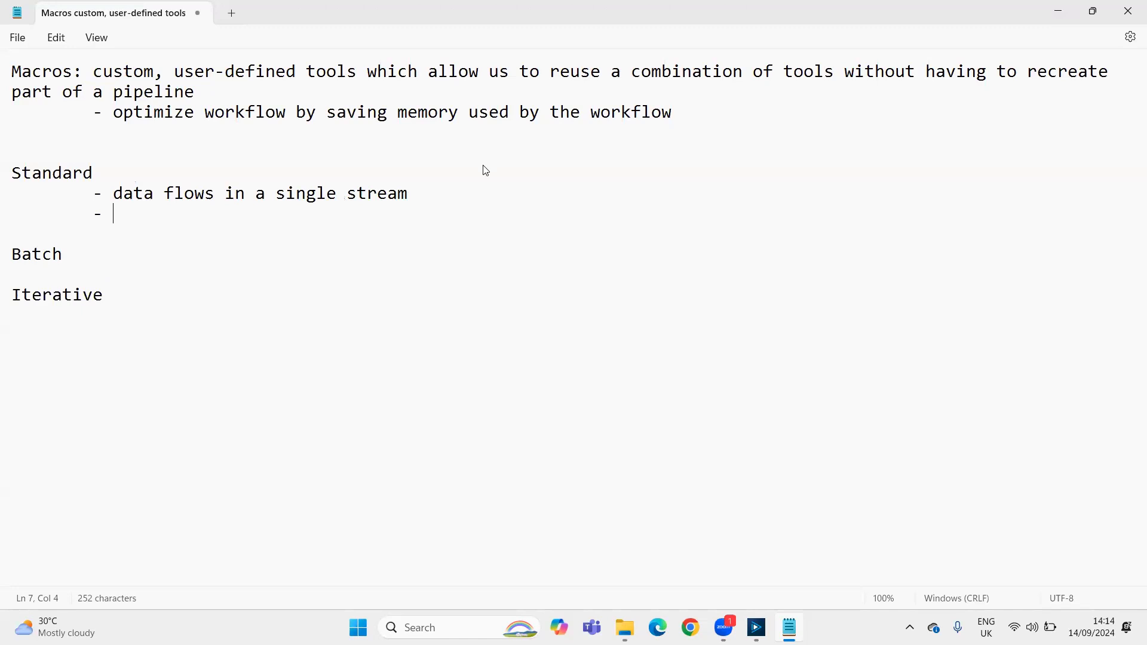
pyautogui.press('BackSpace')
pyautogui.press('BackSpace')
pyautogui.press('BackSpace')
pyautogui.press('BackSpace')
# Add an indented dash point under the Batch heading reading "data is split into multiple sub-tables based on some field"
pyautogui.press('Down')
pyautogui.press('Down')
pyautogui.press('End')
pyautogui.press('Return')
pyautogui.press('Tab')
pyautogui.write('-')
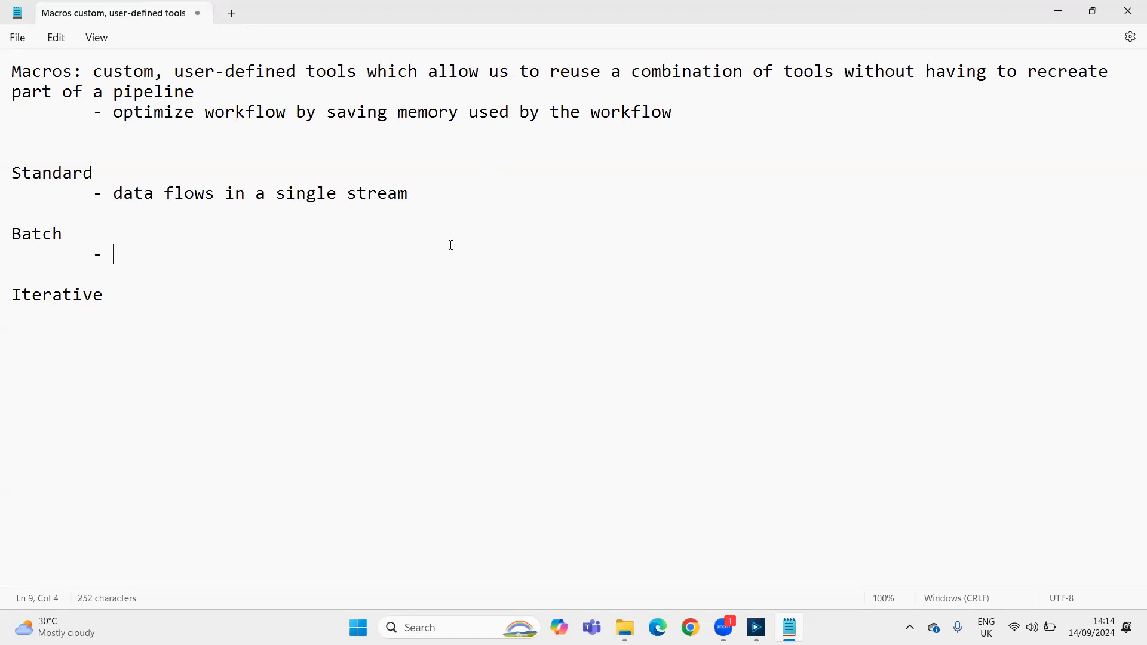
pyautogui.write('data is split i')
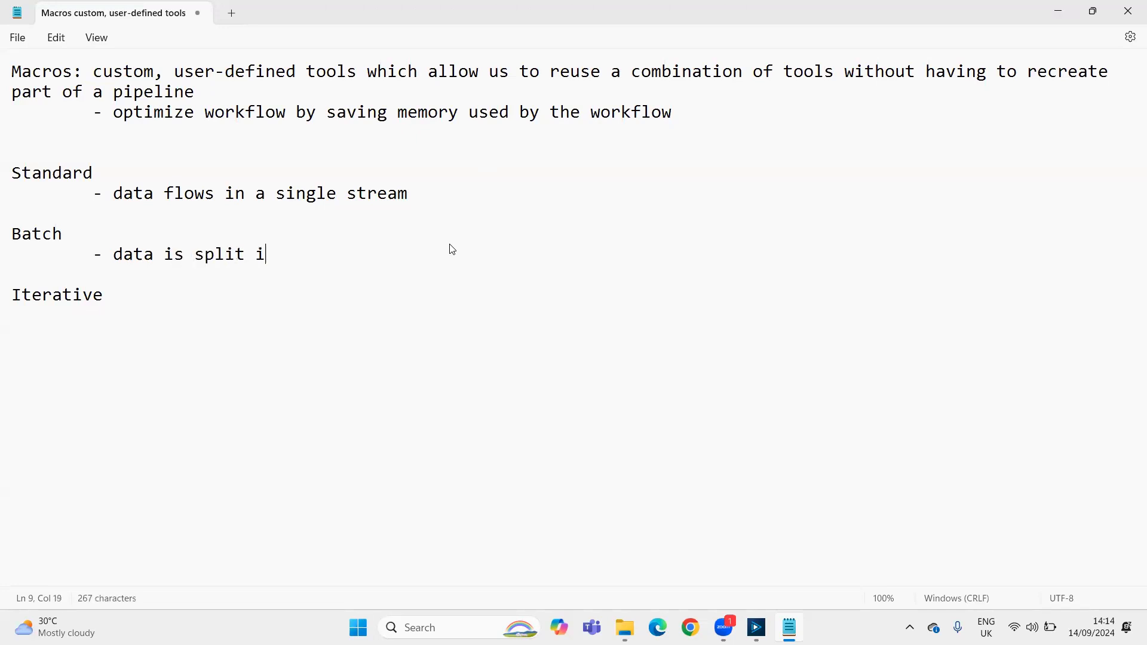
pyautogui.write('nto multiple sub-tab')
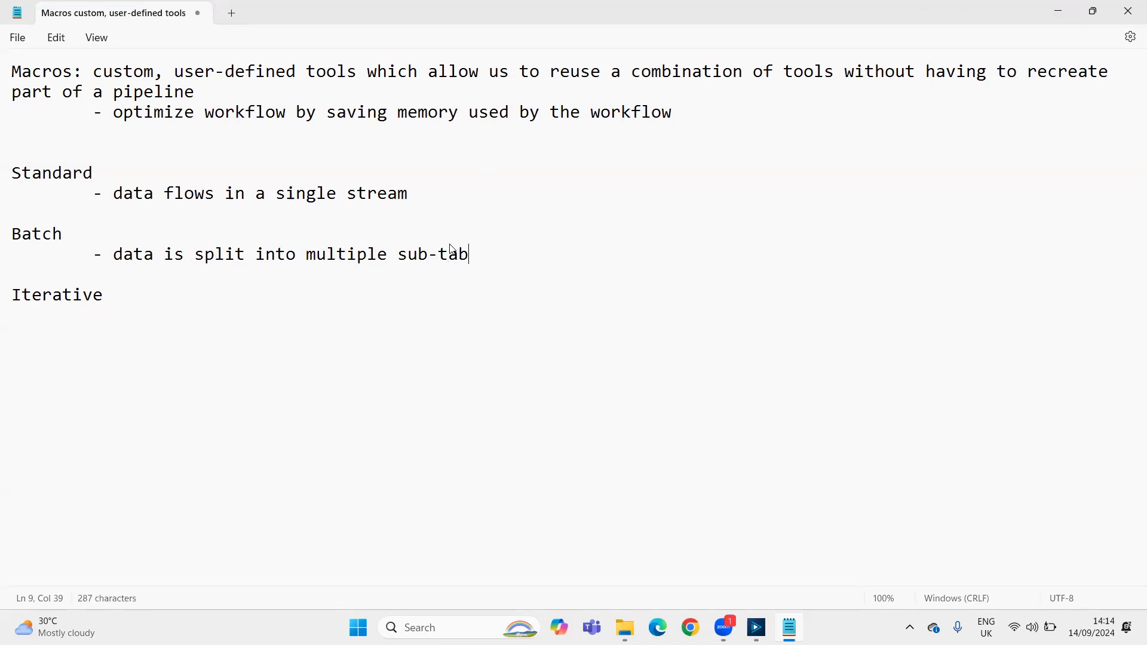
pyautogui.write('les based on ')
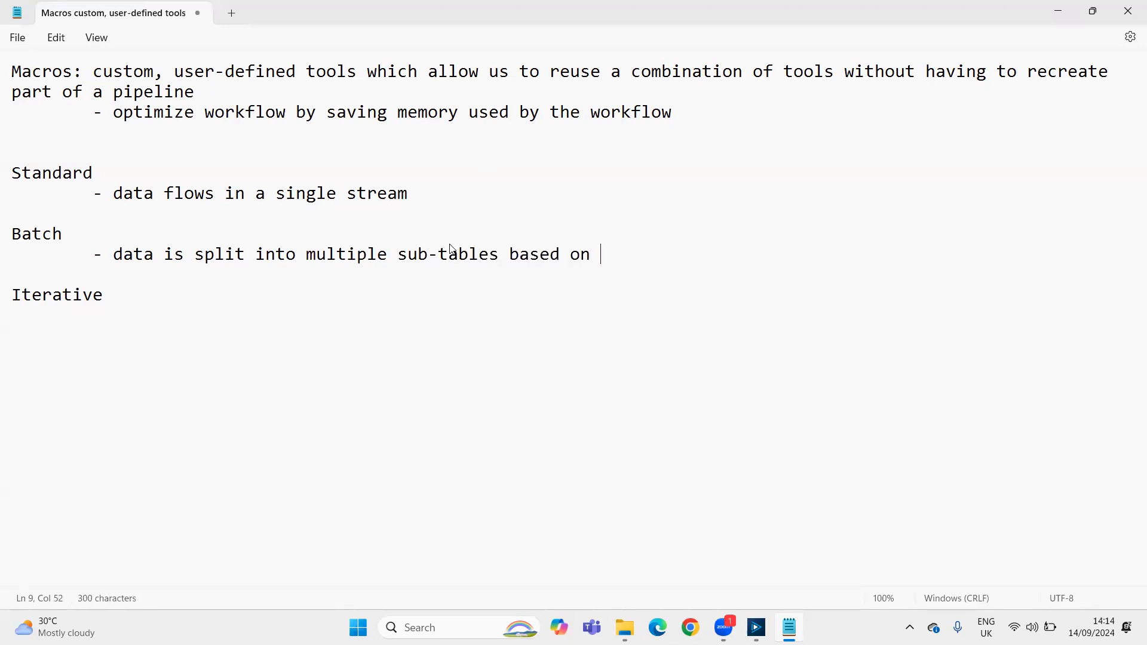
pyautogui.write('some field')
pyautogui.press('BackSpace')
pyautogui.write('ld')
# Add a second Batch dash point reading "outputs one table, which is same as the original table"
pyautogui.press('Return')
pyautogui.press('Tab')
pyautogui.write('-')
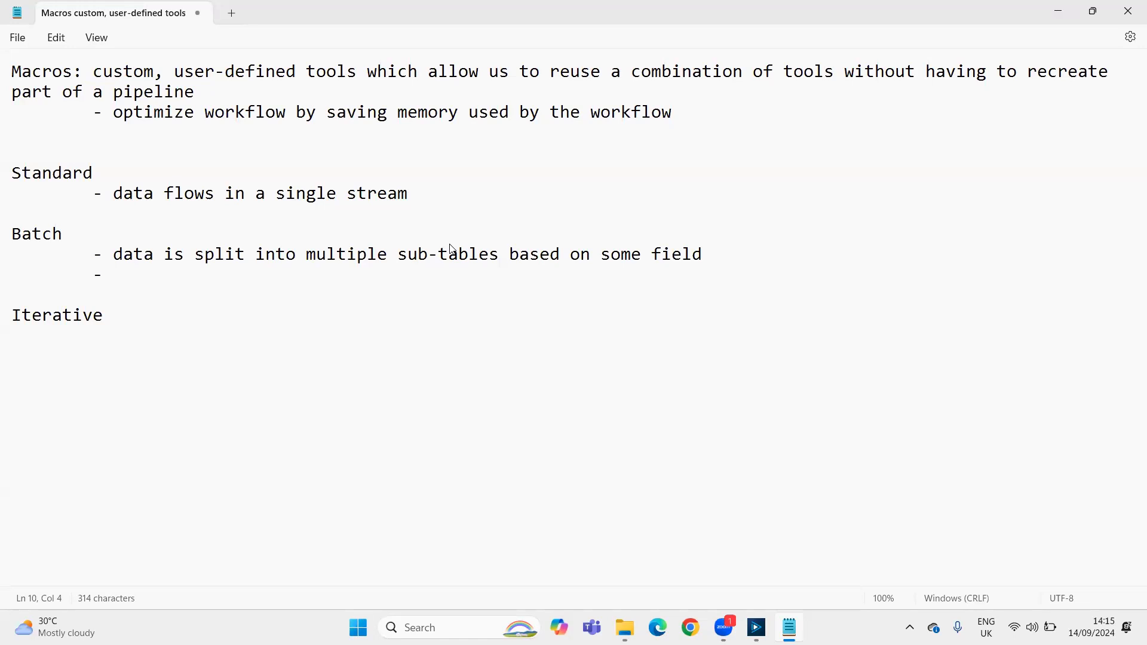
pyautogui.click(394, 295)
pyautogui.press('Left')
pyautogui.write('outputs one tabel')
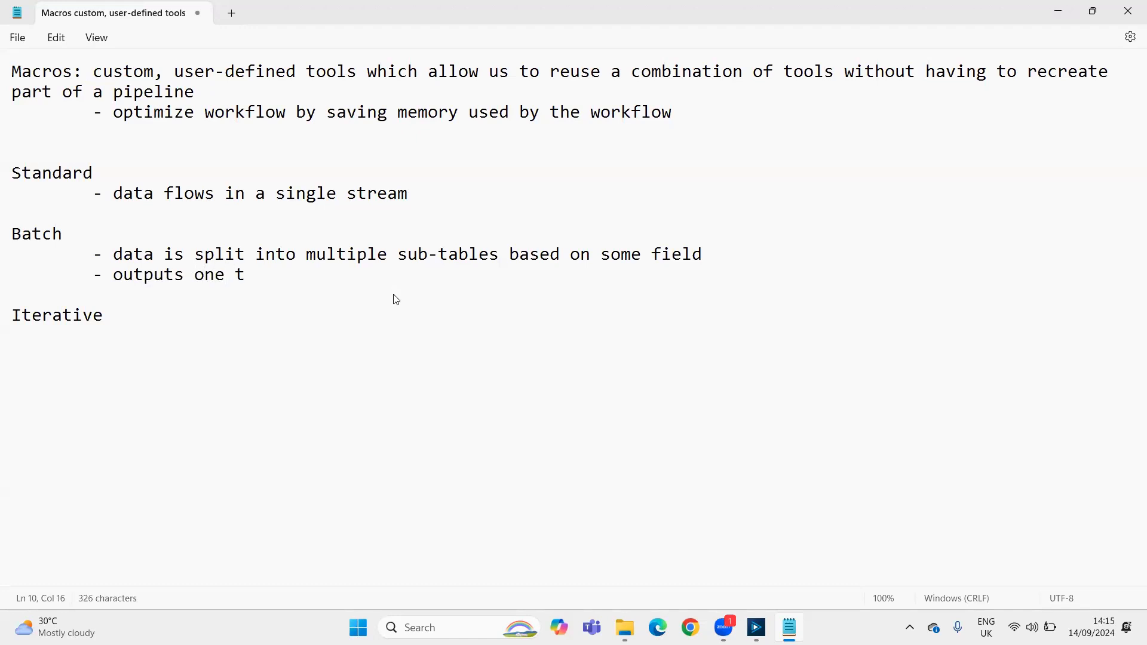
pyautogui.press('BackSpace')
pyautogui.press('BackSpace')
pyautogui.write('le, which is same as the original table')
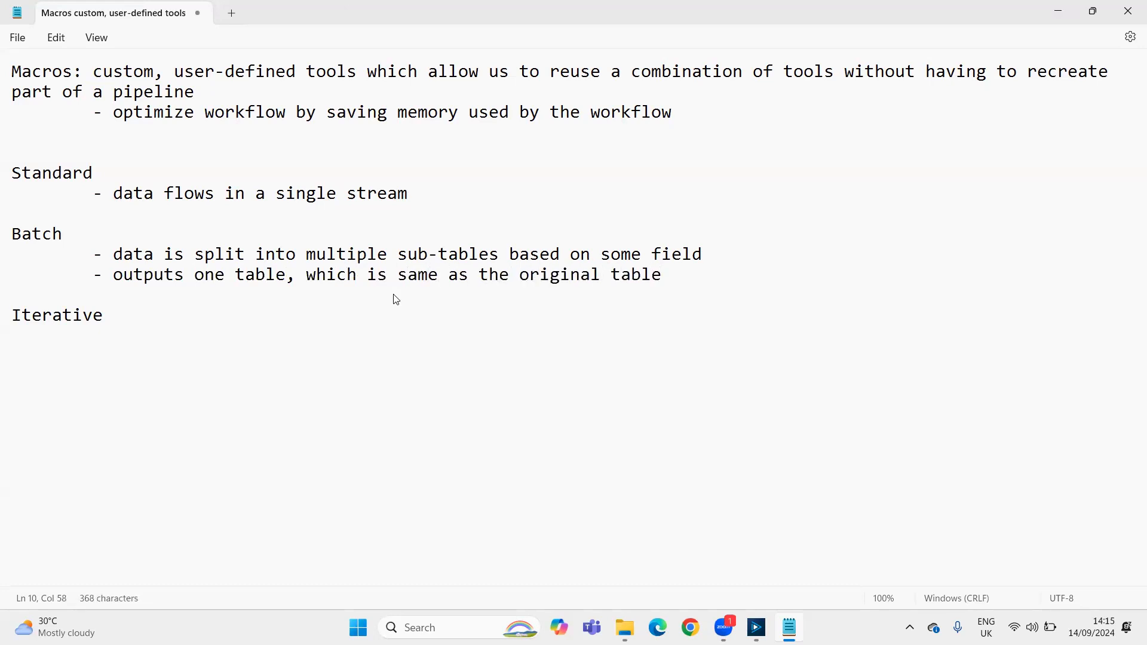
# Start a third indented Batch dash point with "different batches are UNIONed"
pyautogui.press('Return')
pyautogui.press('Tab')
pyautogui.write('- differe')
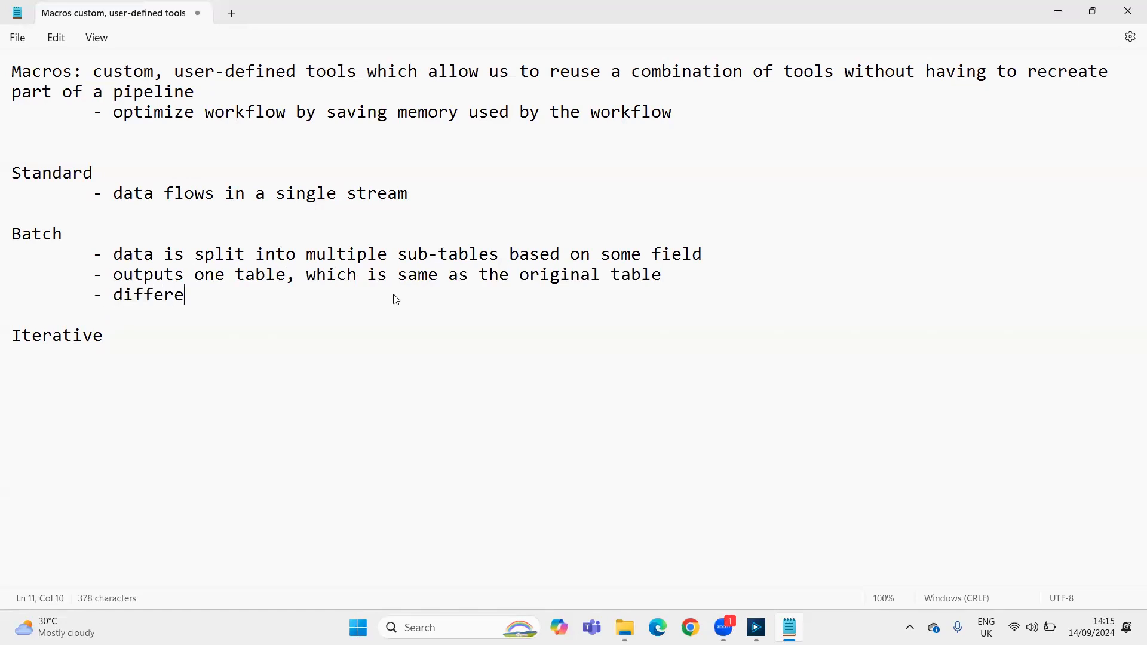
pyautogui.write('nt batched')
pyautogui.press('BackSpace')
pyautogui.press('BackSpace')
pyautogui.write('s are UNONE')
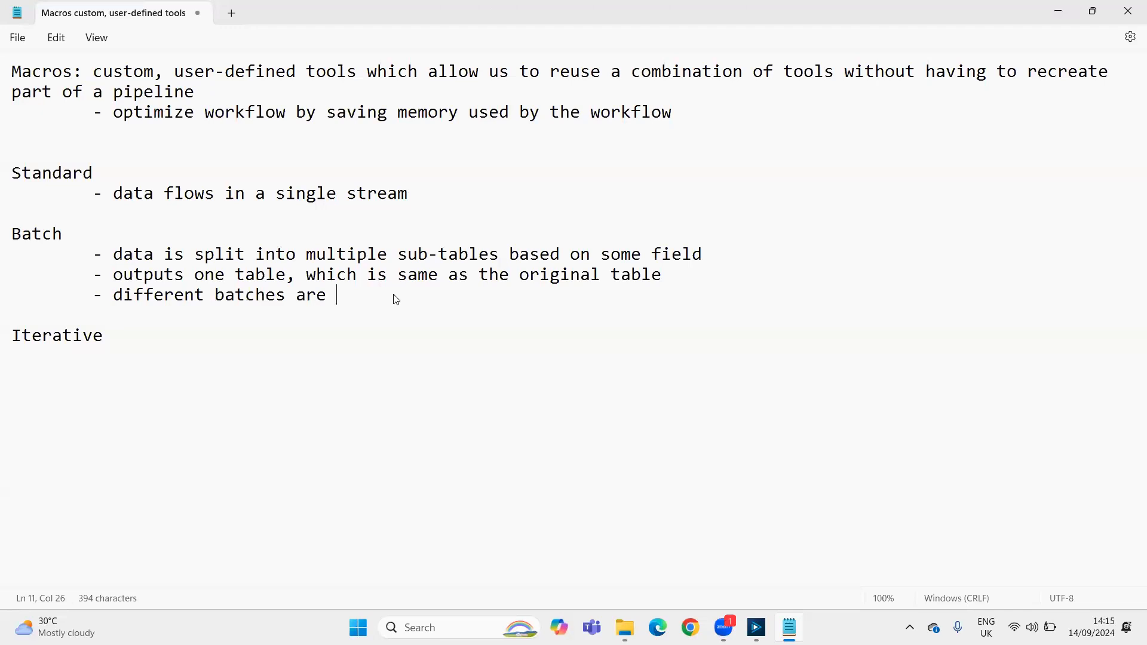
pyautogui.press('BackSpace')
pyautogui.press('BackSpace')
pyautogui.press('BackSpace')
pyautogui.write('IONED')
pyautogui.press('BackSpace')
pyautogui.press('BackSpace')
pyautogui.write('ed ')
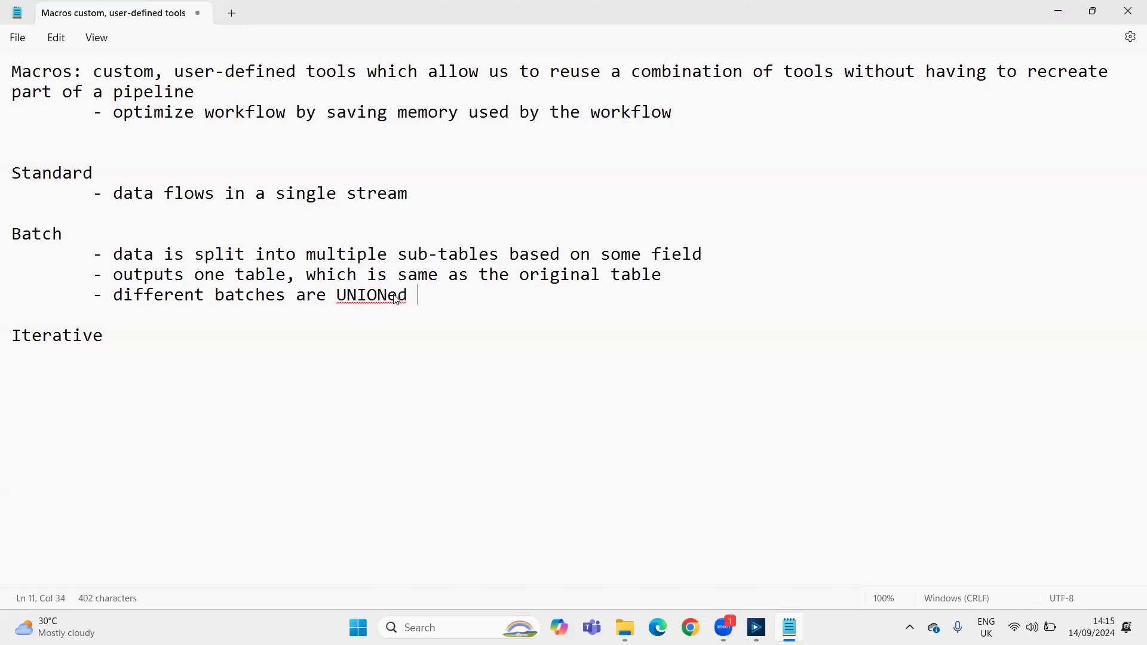
pyautogui.write('before being ')
pyautogui.write('o')
# Complete the third Batch point with "before being output by the macro"
pyautogui.press('BackSpace')
pyautogui.write('bein')
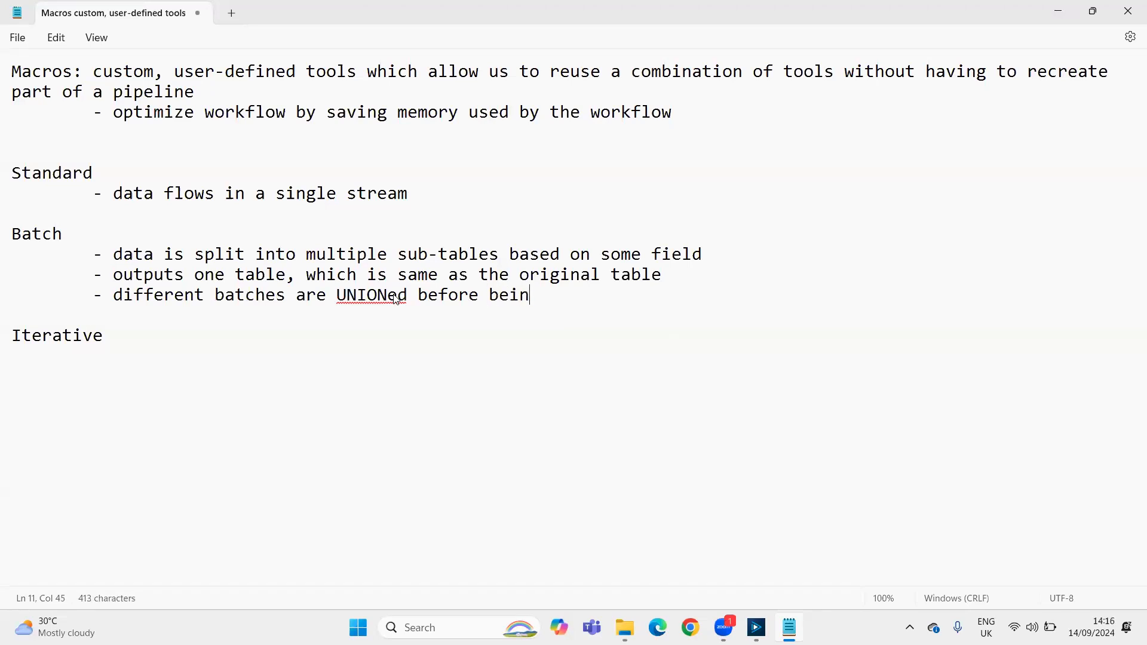
pyautogui.write('g output out of')
pyautogui.press('BackSpace')
pyautogui.press('BackSpace')
pyautogui.write('ut of the')
pyautogui.press('BackSpace')
pyautogui.press('BackSpace')
pyautogui.press('BackSpace')
pyautogui.press('BackSpace')
pyautogui.press('BackSpace')
pyautogui.press('BackSpace')
pyautogui.press('BackSpace')
pyautogui.press('BackSpace')
pyautogui.press('BackSpace')
pyautogui.press('BackSpace')
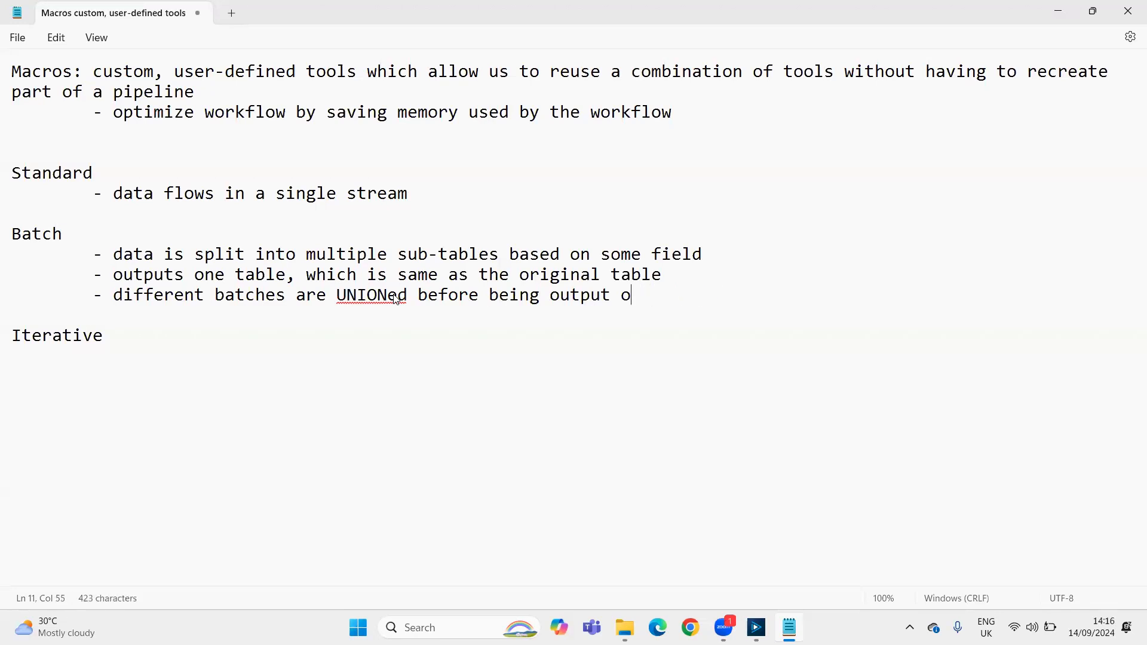
pyautogui.write('by the macro')
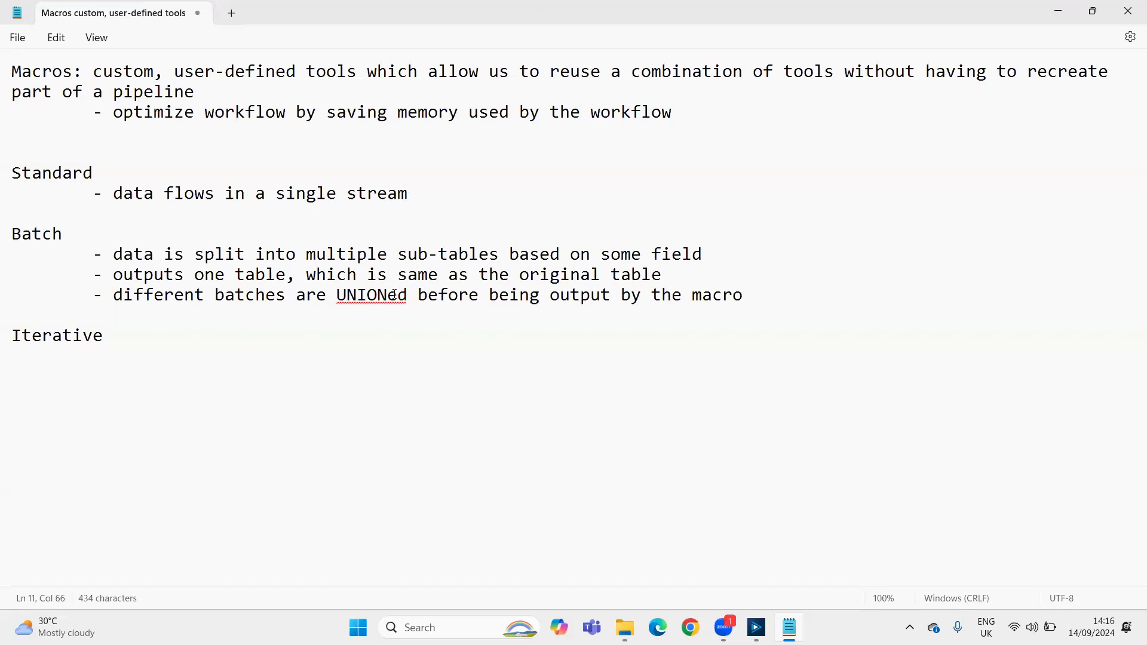
# Add an indented dash point under the Iterative heading reading "data is processed and input in the next iteration"
pyautogui.press('Down')
pyautogui.press('Down')
pyautogui.press('Return')
pyautogui.write('-')
pyautogui.write('data is proces')
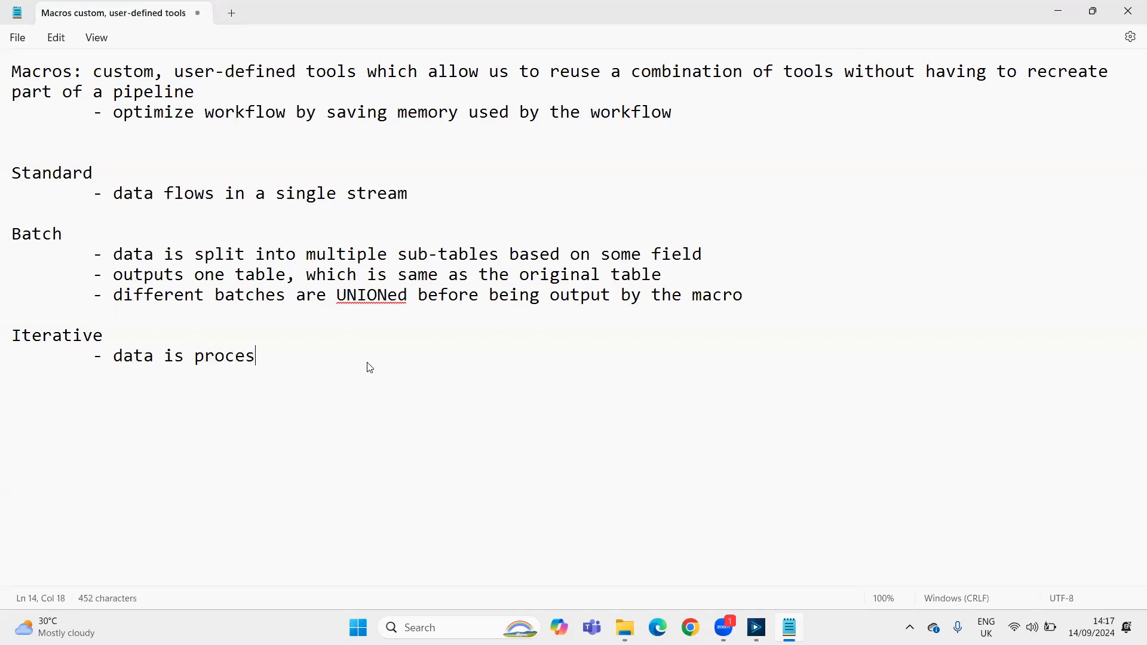
pyautogui.write('sed and ')
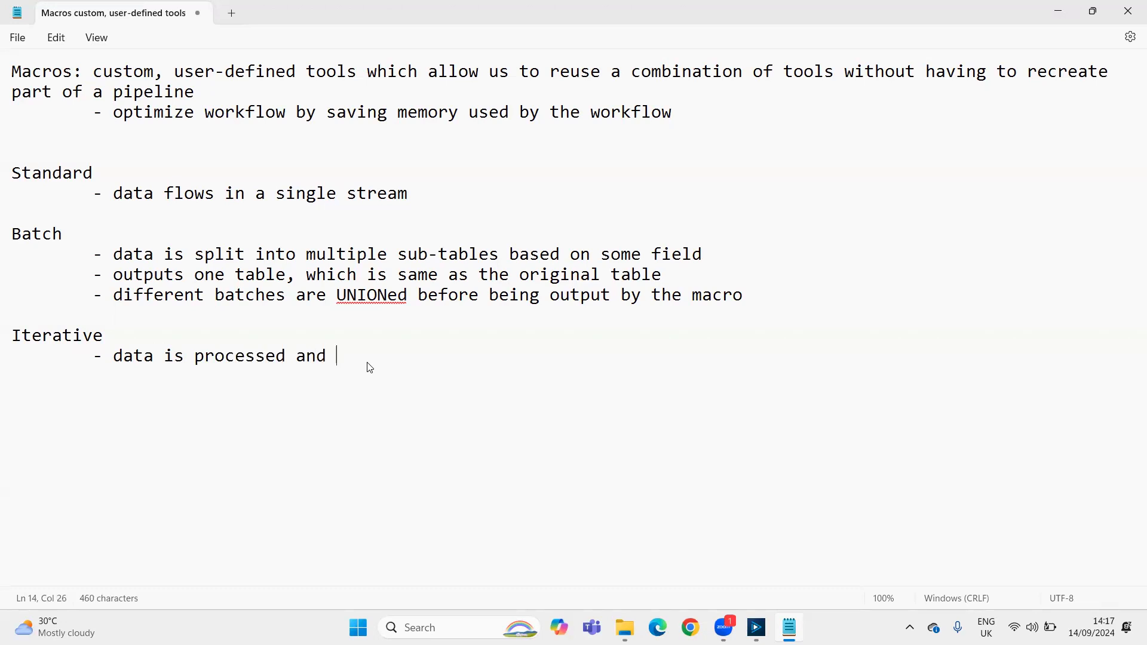
pyautogui.write('input in the next interati')
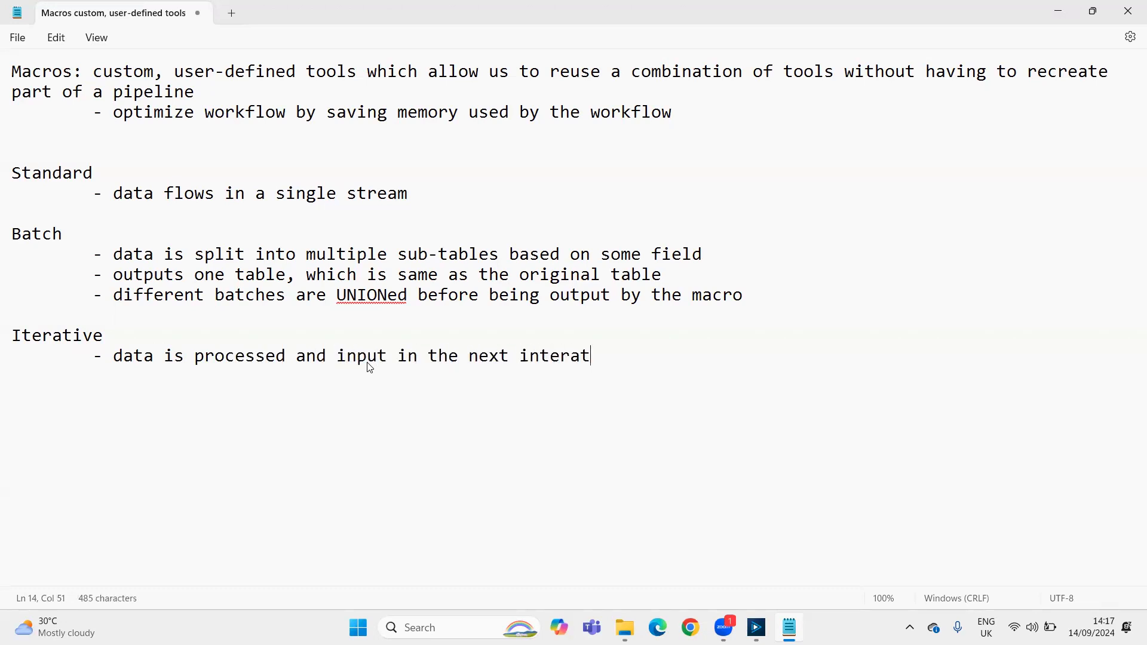
pyautogui.press('BackSpace')
pyautogui.press('BackSpace')
pyautogui.press('BackSpace')
pyautogui.press('BackSpace')
pyautogui.press('BackSpace')
pyautogui.press('BackSpace')
pyautogui.press('BackSpace')
pyautogui.write('teration, till the')
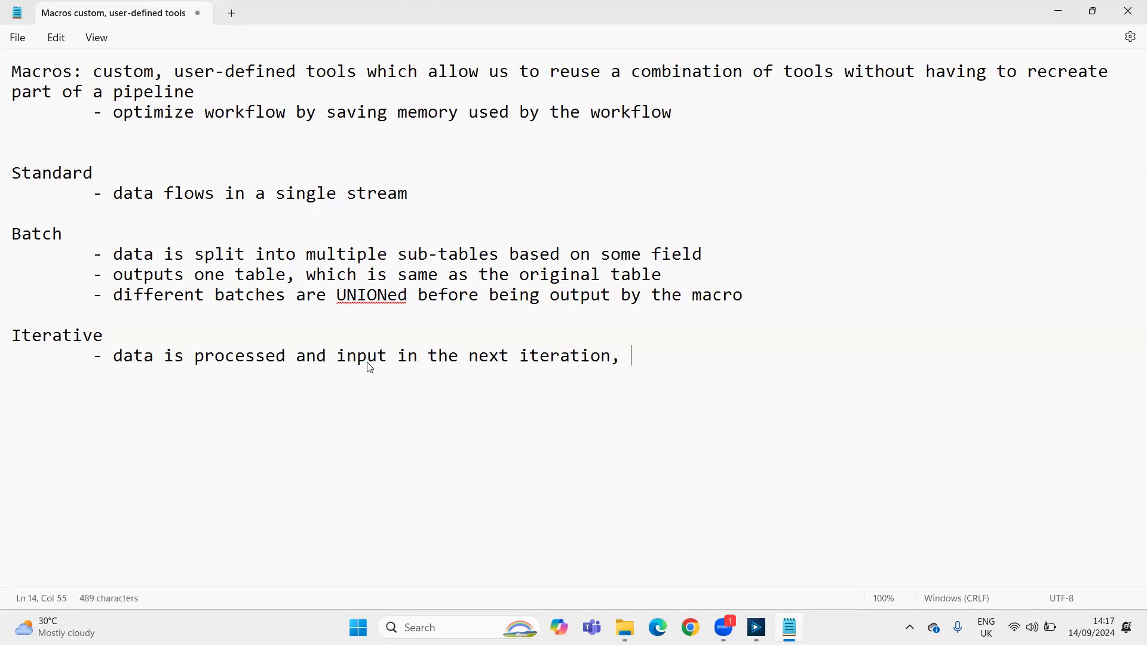
# Extend the Iterative point with ", till a criteria is satisfied"
pyautogui.press('BackSpace')
pyautogui.press('BackSpace')
pyautogui.press('BackSpace')
pyautogui.press('BackSpace')
pyautogui.write('a criteria is ')
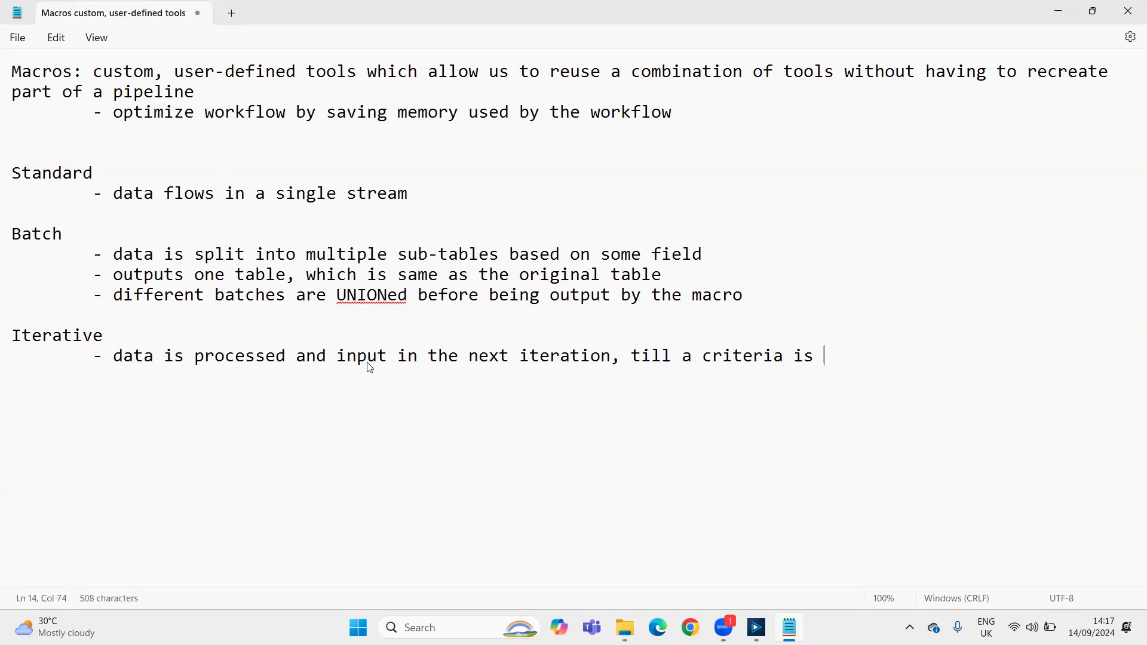
pyautogui.write('satisfied')
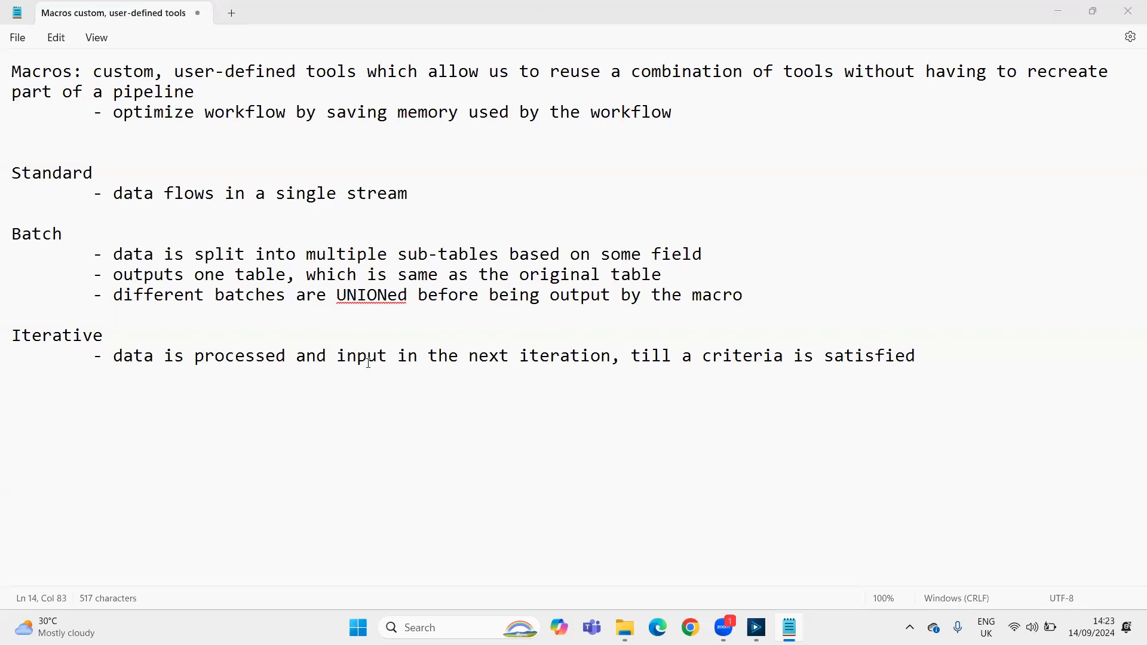
# Switch to Alteryx Designer and place a Text Input tool on the canvas, apart from the existing Input Data tool
pyautogui.hotkey('alt', 'Tab')
pyautogui.press('Tab')
pyautogui.hotkey('alt', 'shift', 'Tab')
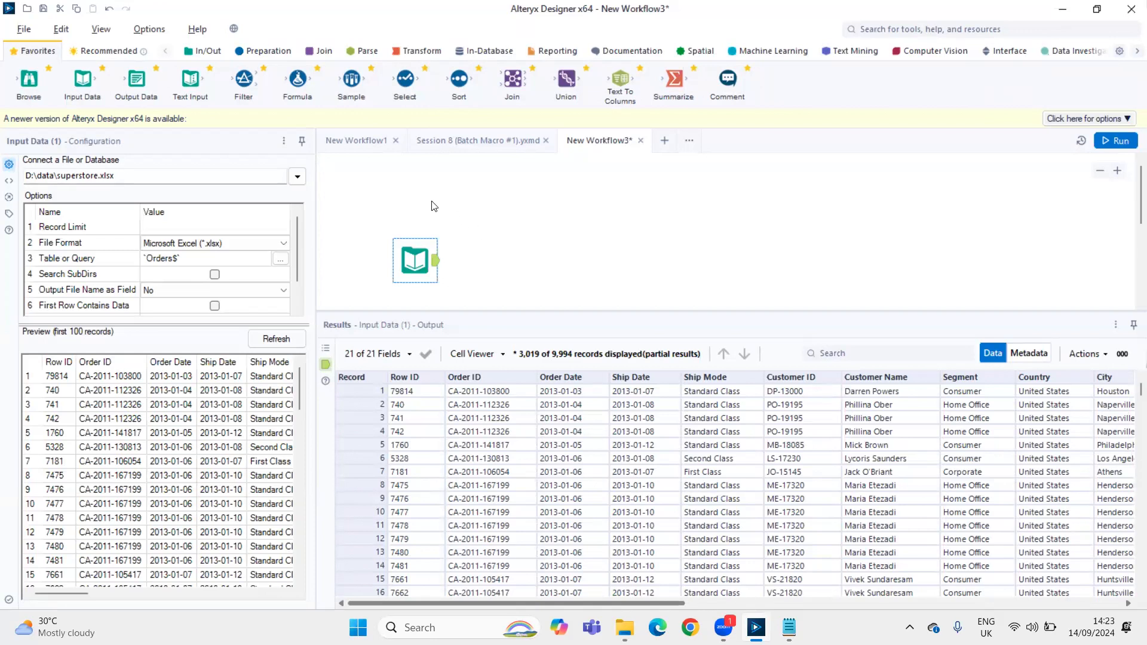
pyautogui.moveTo(190, 79); pyautogui.dragTo(665, 229)
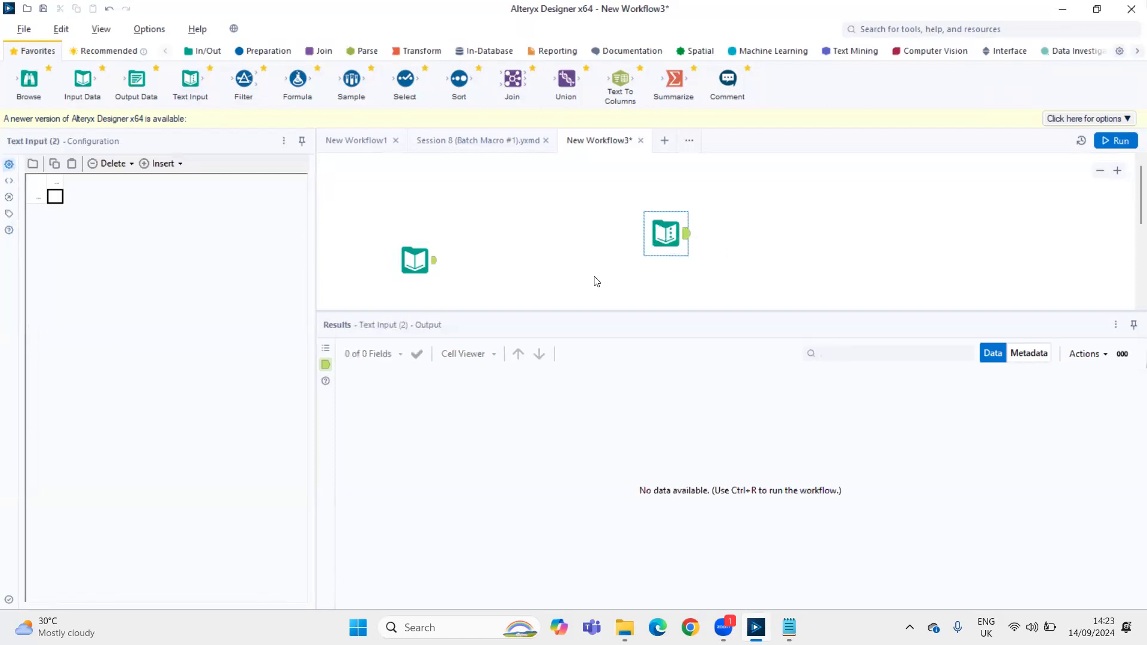
# Connect a Summarize tool after the Input Data tool and group by the Region field
pyautogui.moveTo(677, 82); pyautogui.dragTo(532, 257)
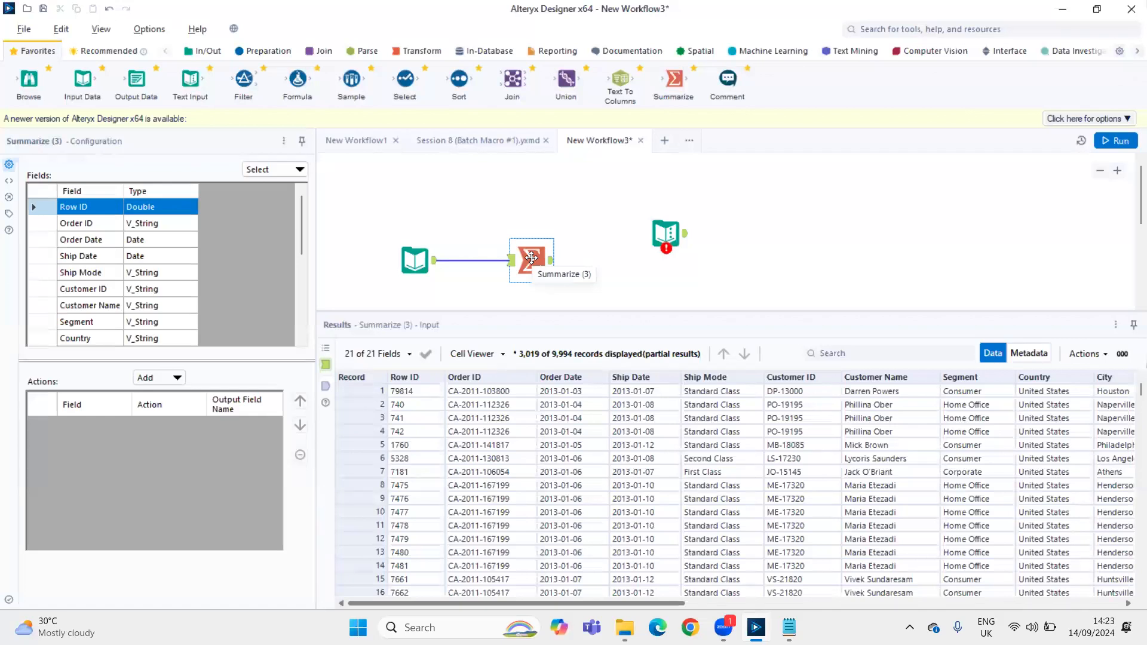
pyautogui.scroll(-3, 223, 307)
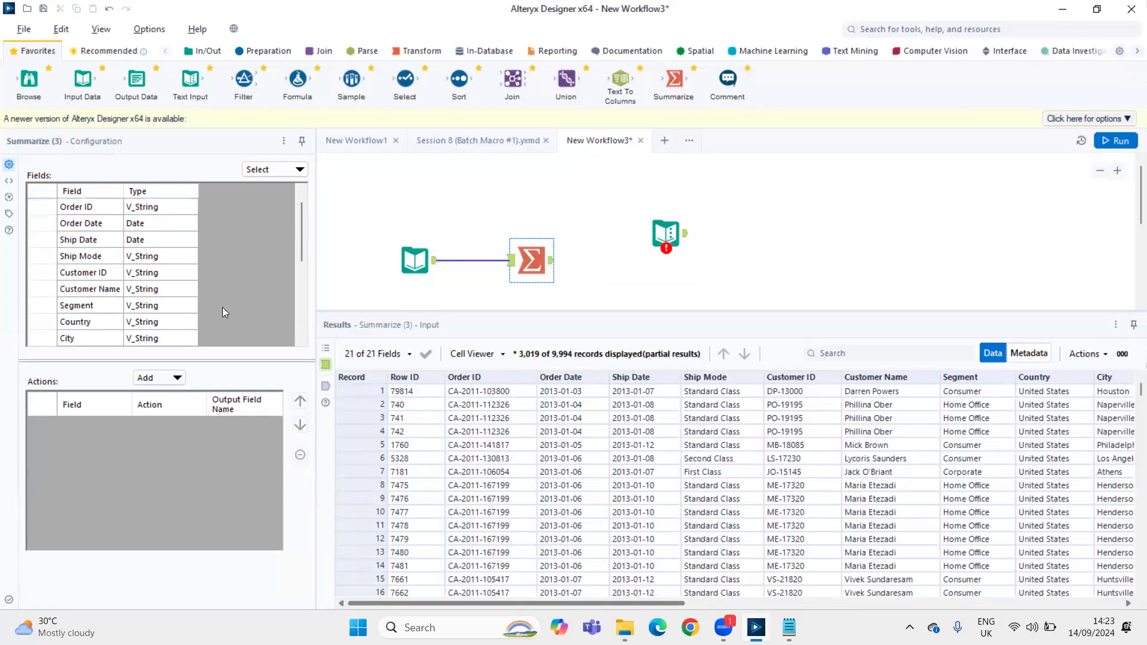
pyautogui.click(77, 289)
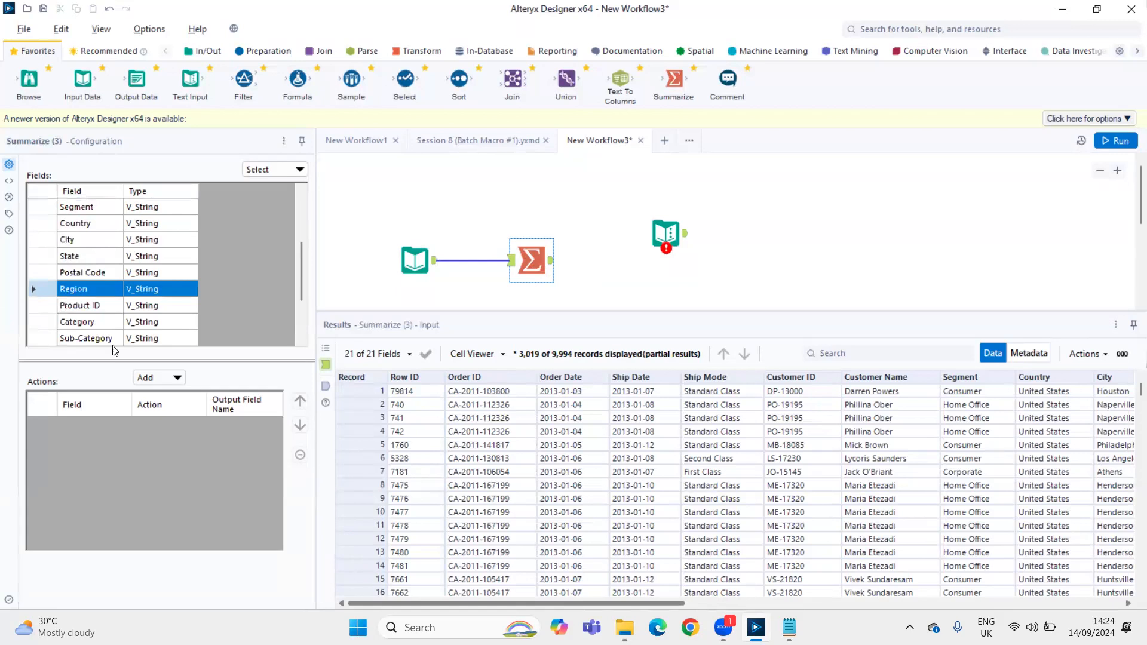
pyautogui.click(162, 379)
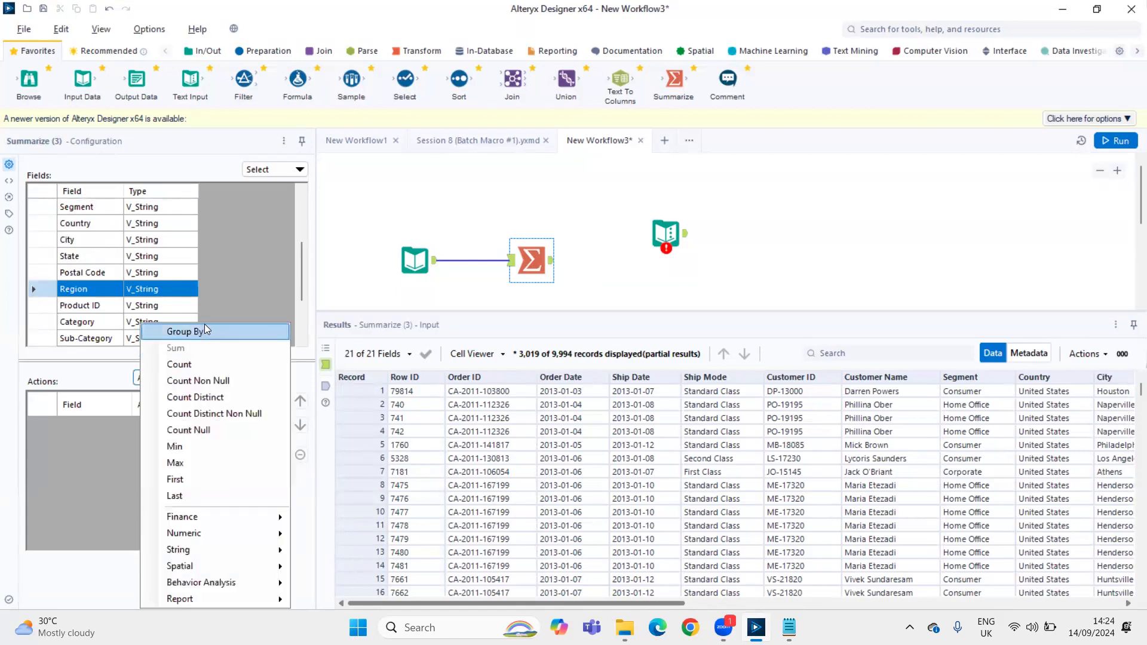
pyautogui.click(204, 326)
# Run the workflow and copy all records of the Summarize output with headers
pyautogui.hotkey('ctrl', 'r')
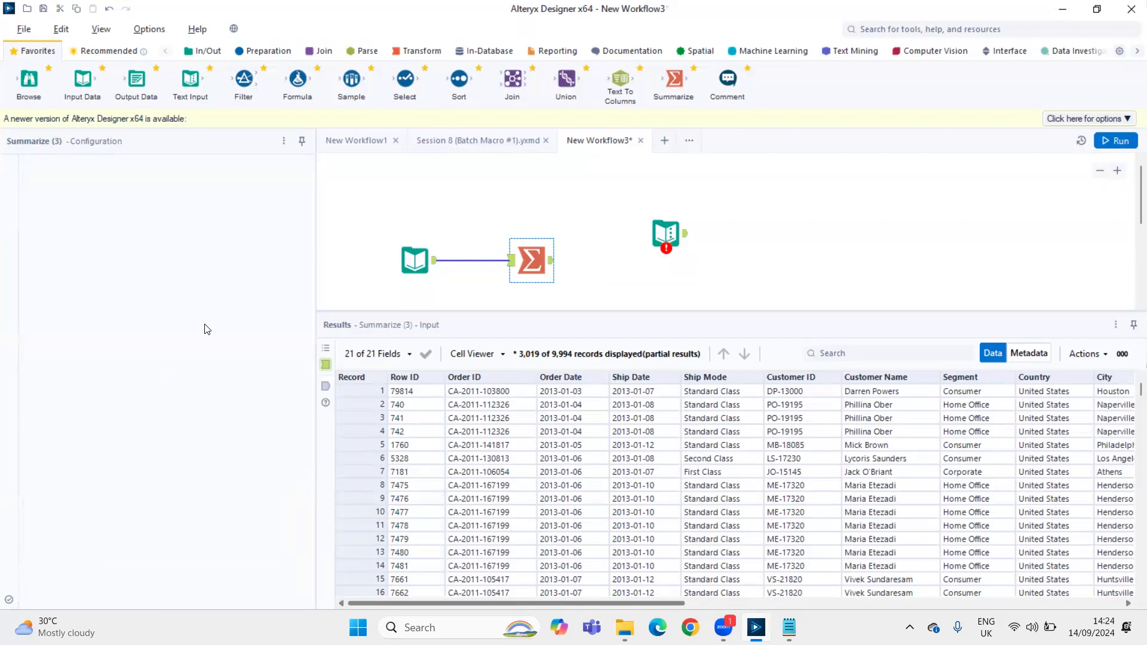
pyautogui.click(549, 265)
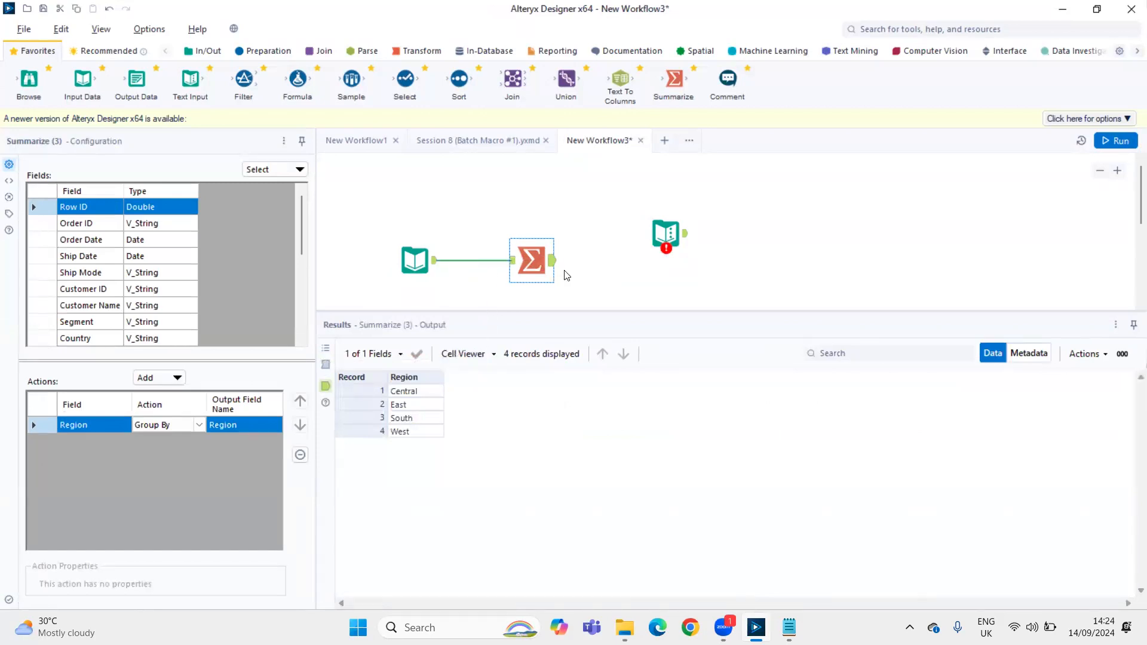
pyautogui.click(415, 408)
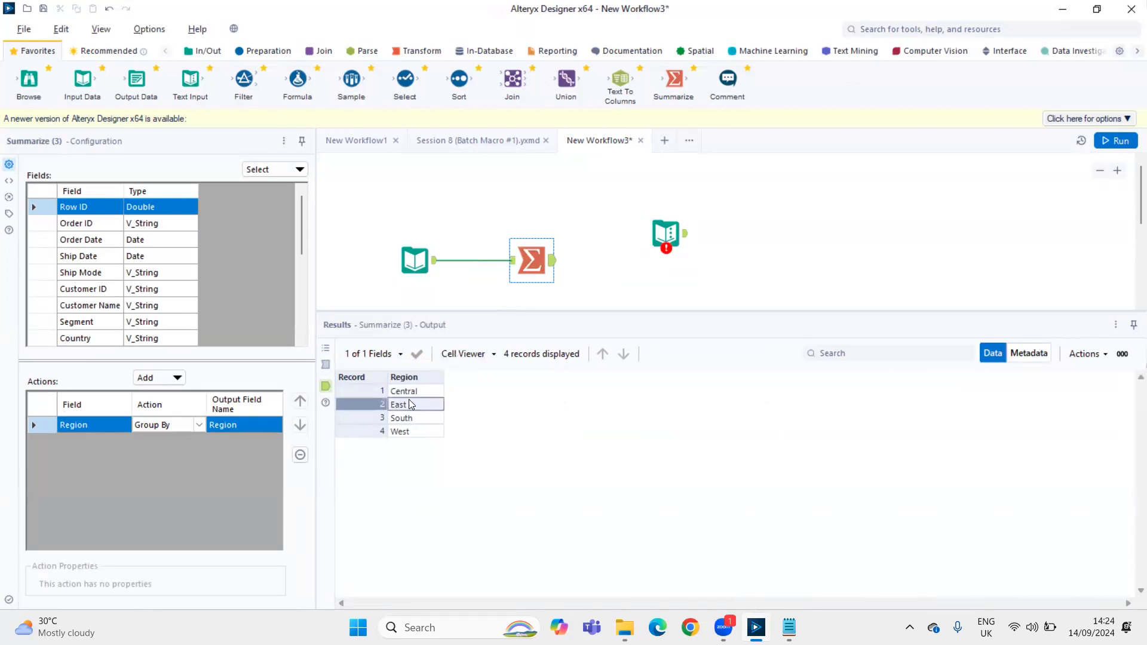
pyautogui.rightClick(410, 404)
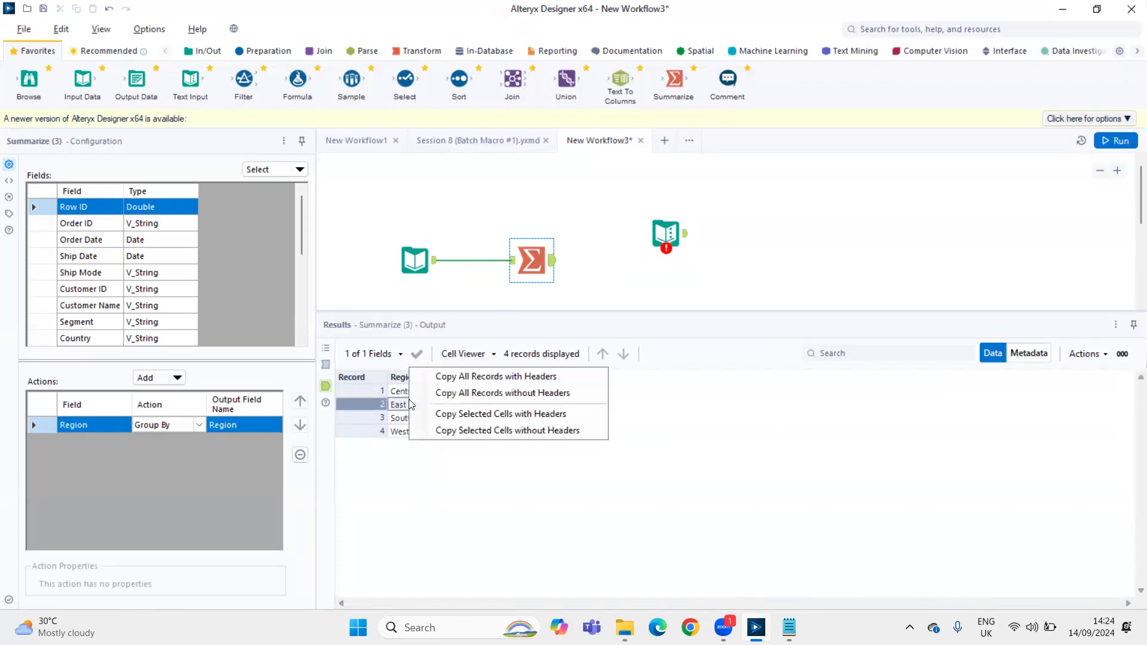
pyautogui.click(474, 376)
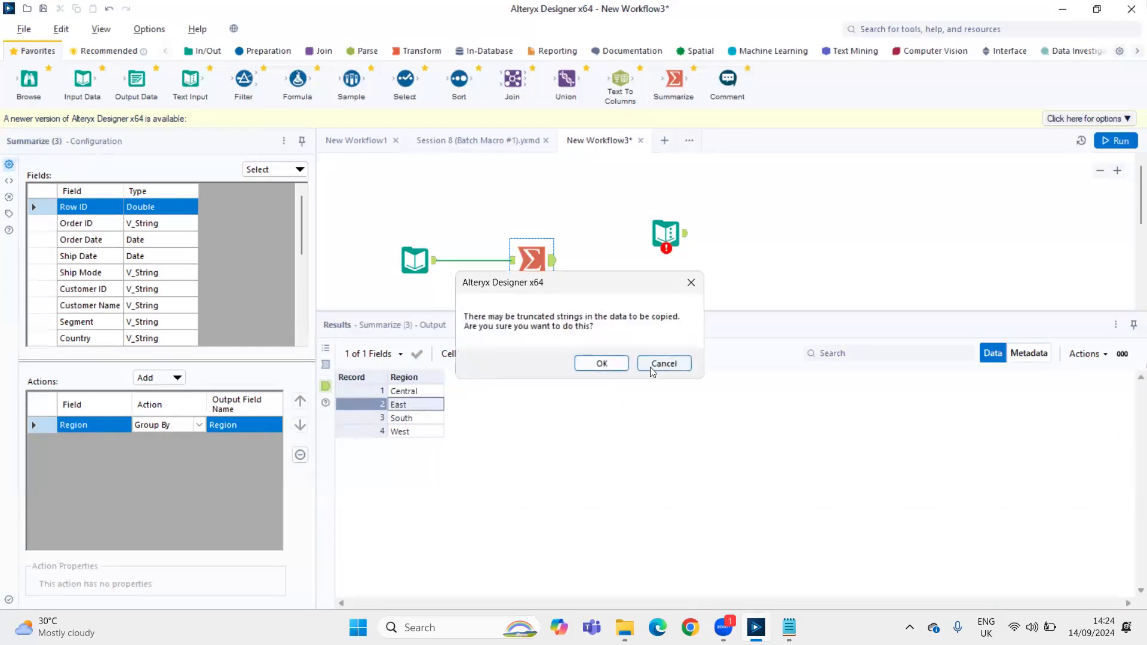
pyautogui.click(608, 364)
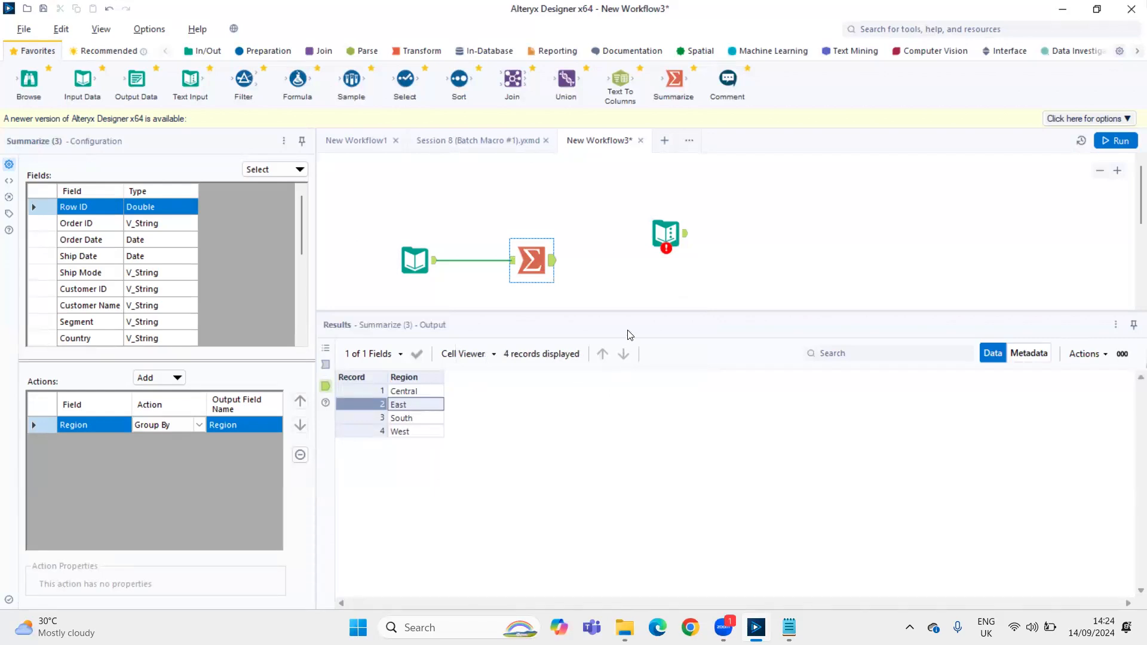
# Paste the copied Region records into the Text Input tool's table, starting at the header cell
pyautogui.click(662, 243)
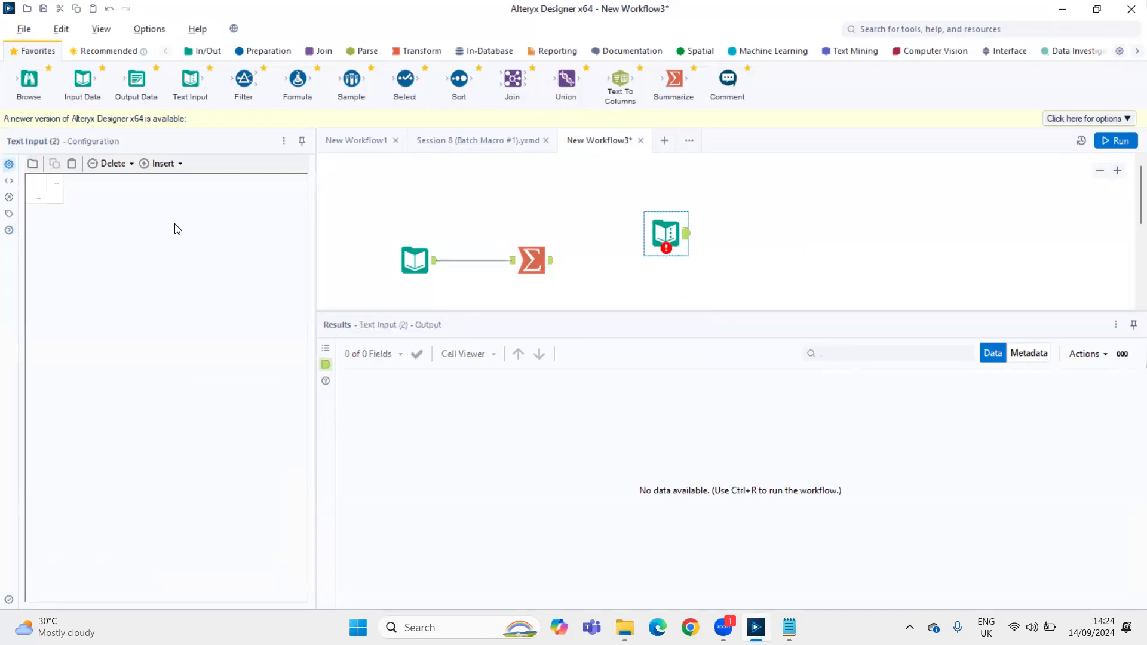
pyautogui.click(58, 183)
pyautogui.click(72, 164)
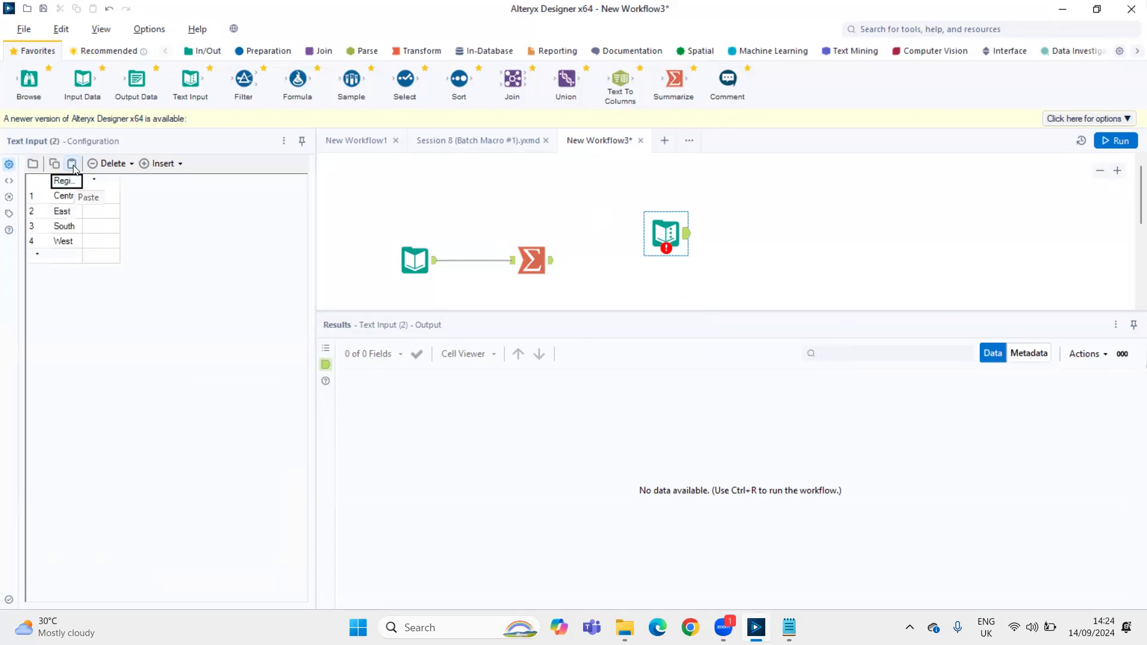
# Add a second column named Rate beside Region in the Text Input table
pyautogui.click(99, 189)
pyautogui.click(100, 201)
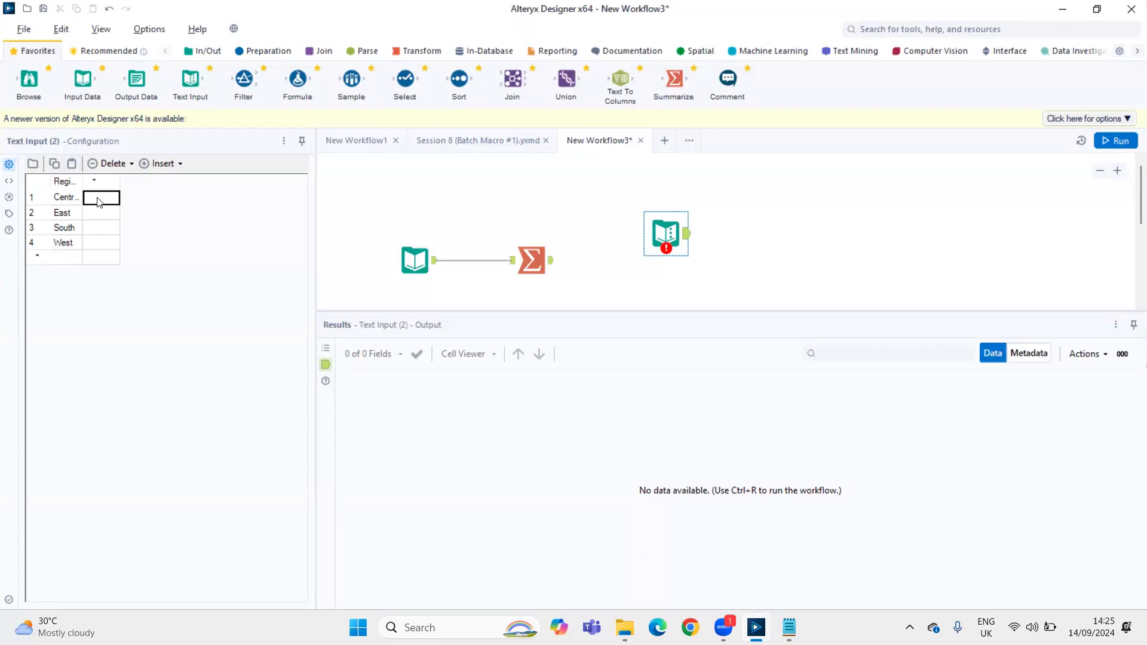
pyautogui.press('Up')
pyautogui.write('Multi')
pyautogui.press('BackSpace')
pyautogui.press('BackSpace')
pyautogui.press('BackSpace')
pyautogui.press('BackSpace')
pyautogui.press('BackSpace')
pyautogui.write('Rate')
# Enter the rates 0.3 for Central, 0.9 for East, 2 for South and 0.6 for West, and run the workflow to view the table
pyautogui.click(99, 200)
pyautogui.write('0.3')
pyautogui.press('Return')
pyautogui.write('0.9')
pyautogui.press('Return')
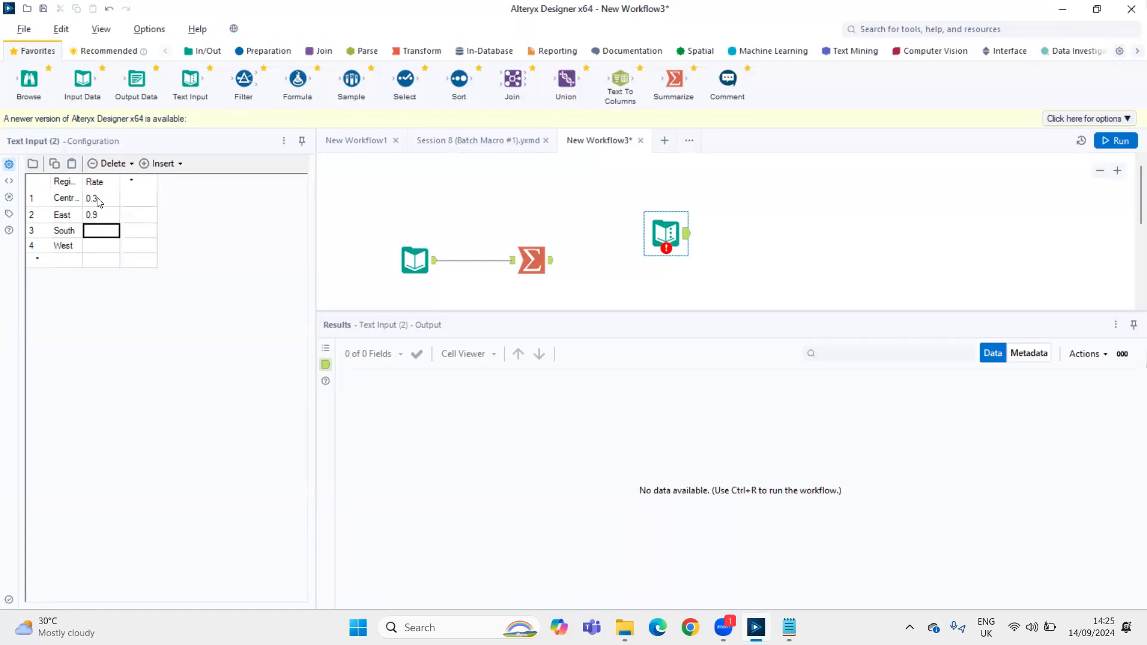
pyautogui.write('2')
pyautogui.press('Return')
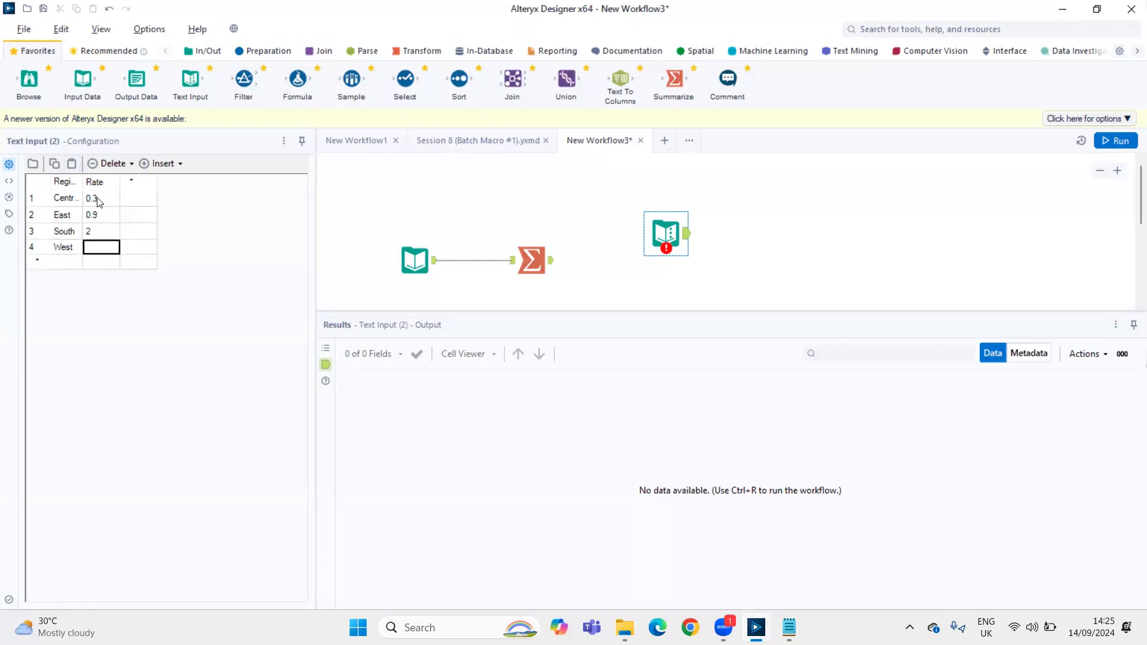
pyautogui.write('0.6')
pyautogui.hotkey('ctrl', 'r')
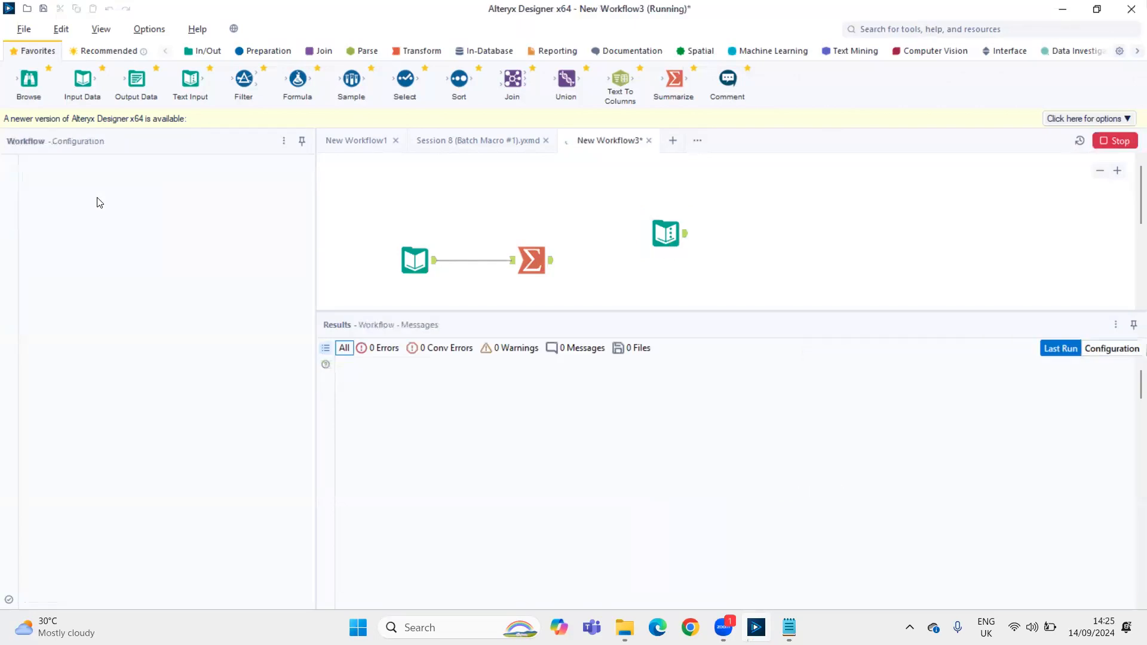
pyautogui.click(685, 236)
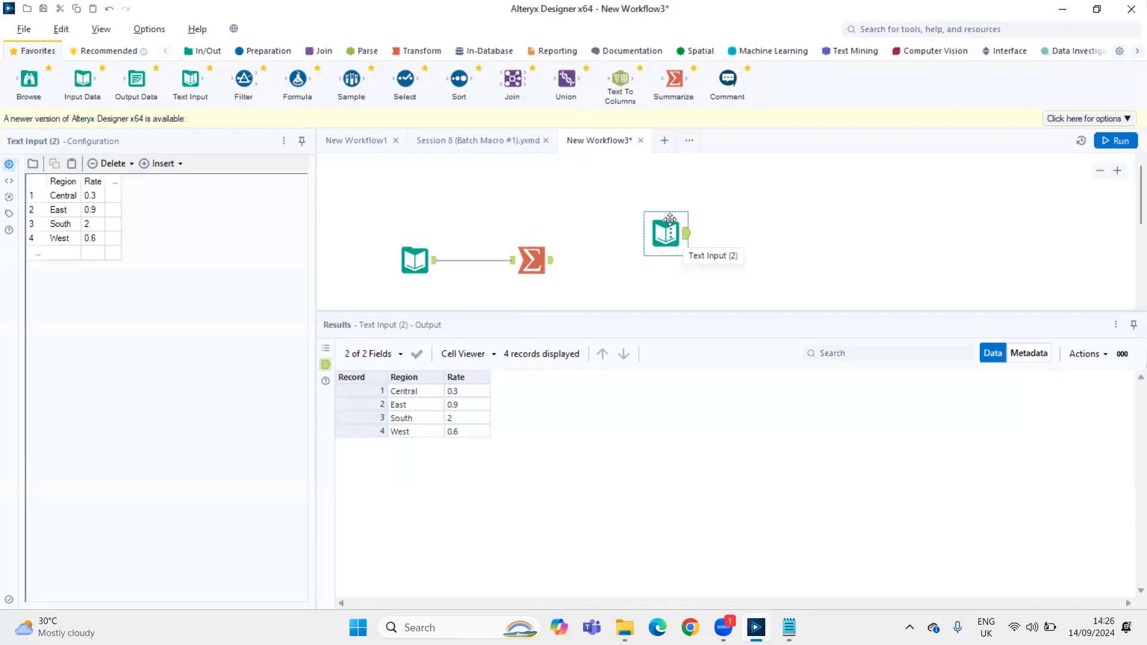
# Add a Formula tool above the Summarize tool and connect it to the Input Data tool
pyautogui.moveTo(297, 87); pyautogui.dragTo(541, 189)
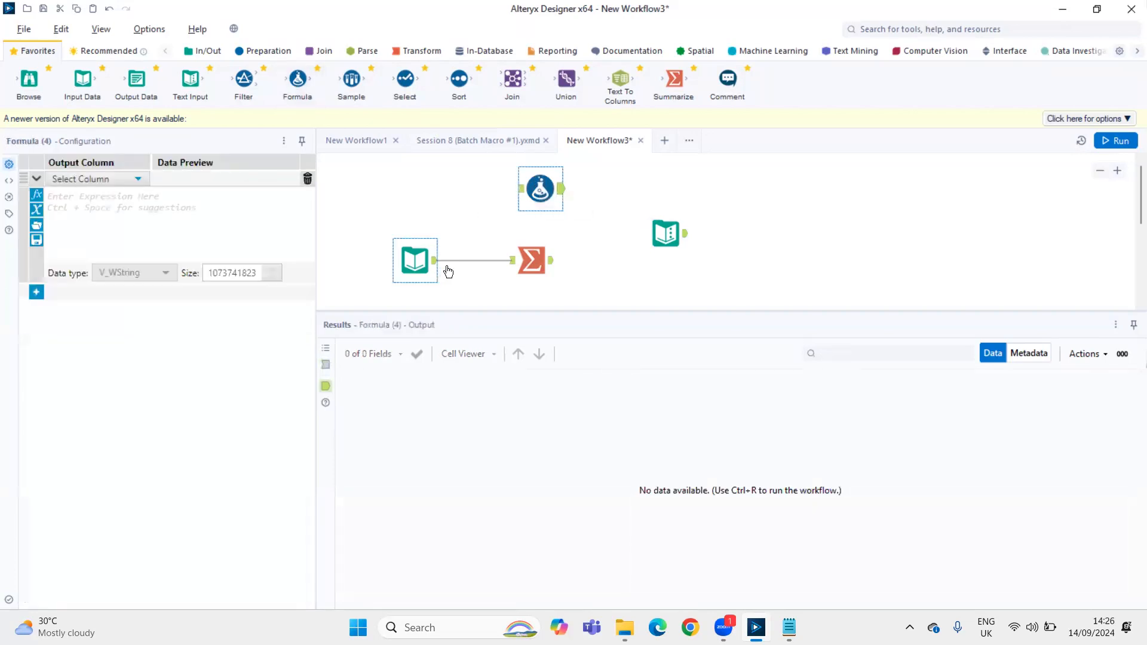
pyautogui.moveTo(436, 259); pyautogui.dragTo(538, 191)
pyautogui.click(665, 235)
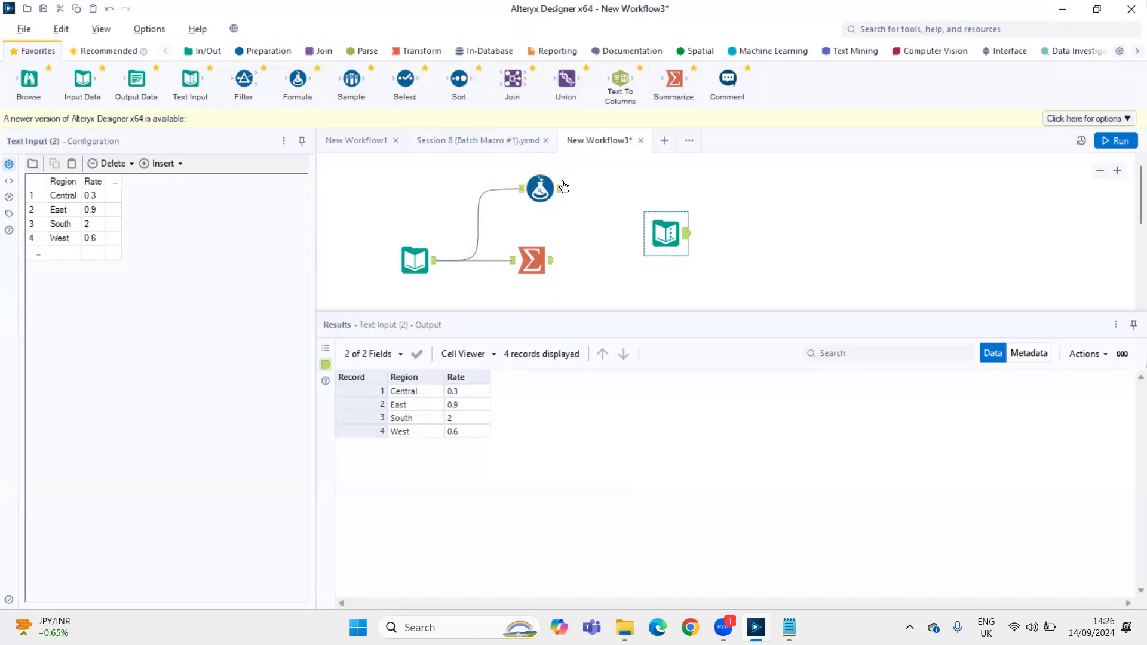
# Add a new output column named Adjusted Profit in the Formula tool
pyautogui.click(544, 190)
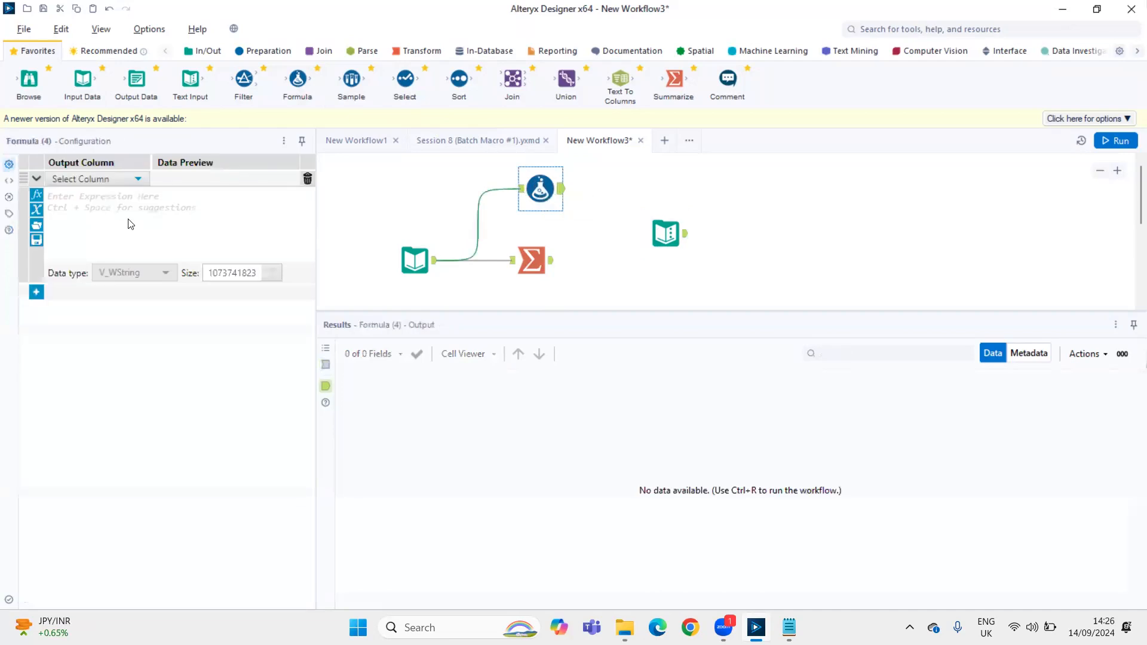
pyautogui.click(119, 178)
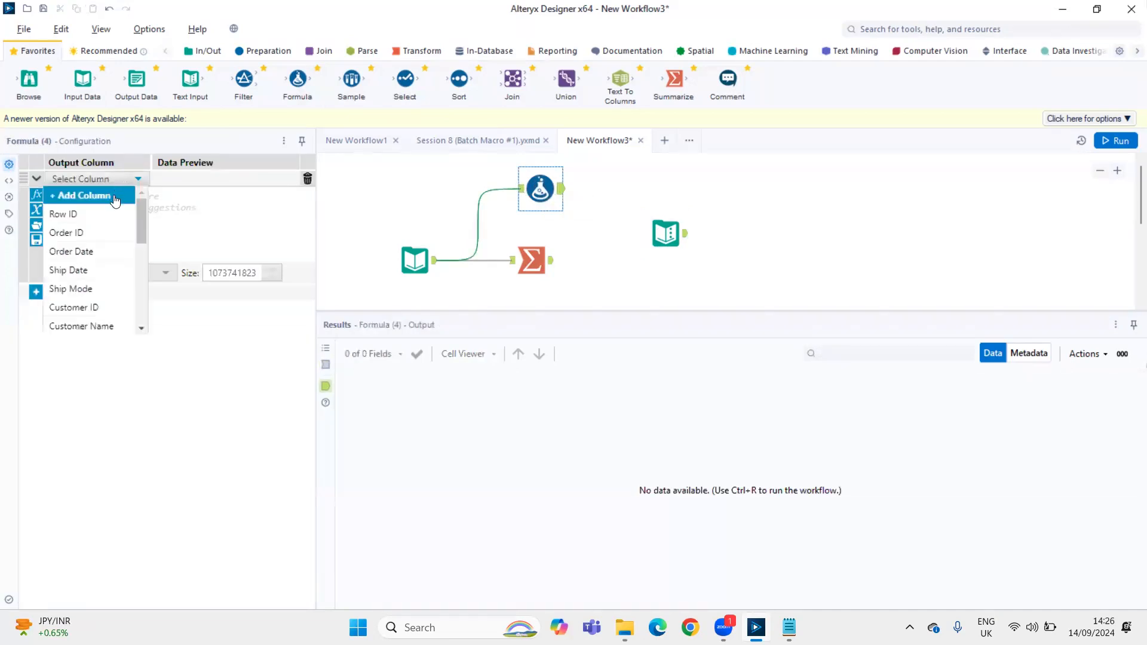
pyautogui.click(115, 197)
pyautogui.write('Adjusted Profit')
pyautogui.click(117, 209)
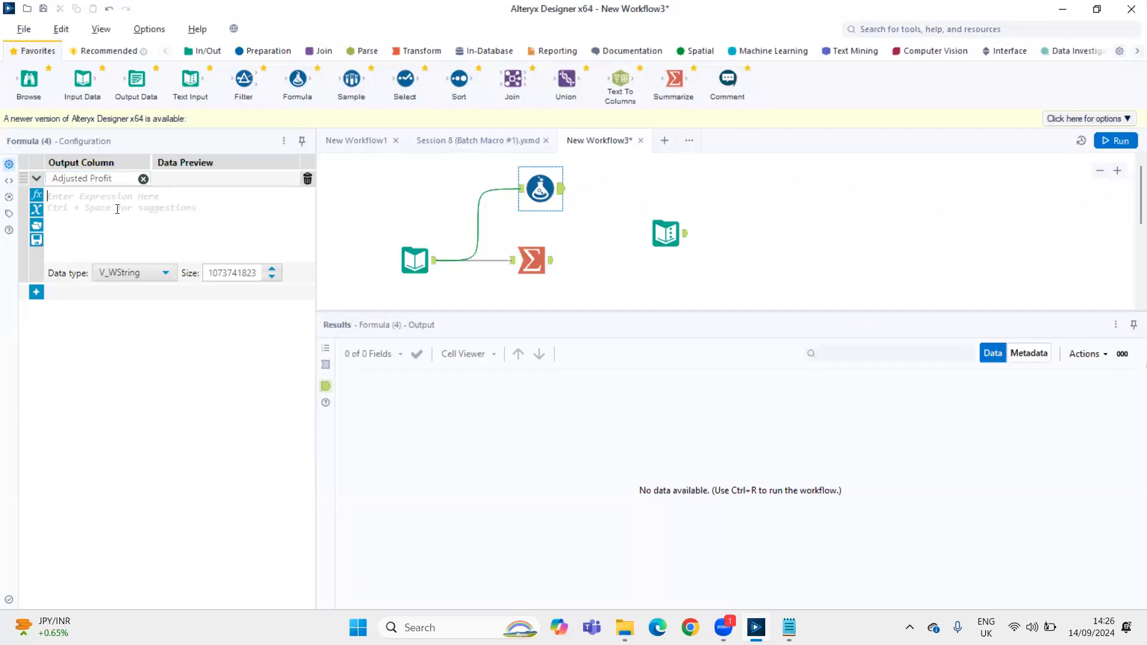
# Copy the four Region and Rate records from the Text Input output into the Adjusted Profit expression as a block comment
pyautogui.click(685, 235)
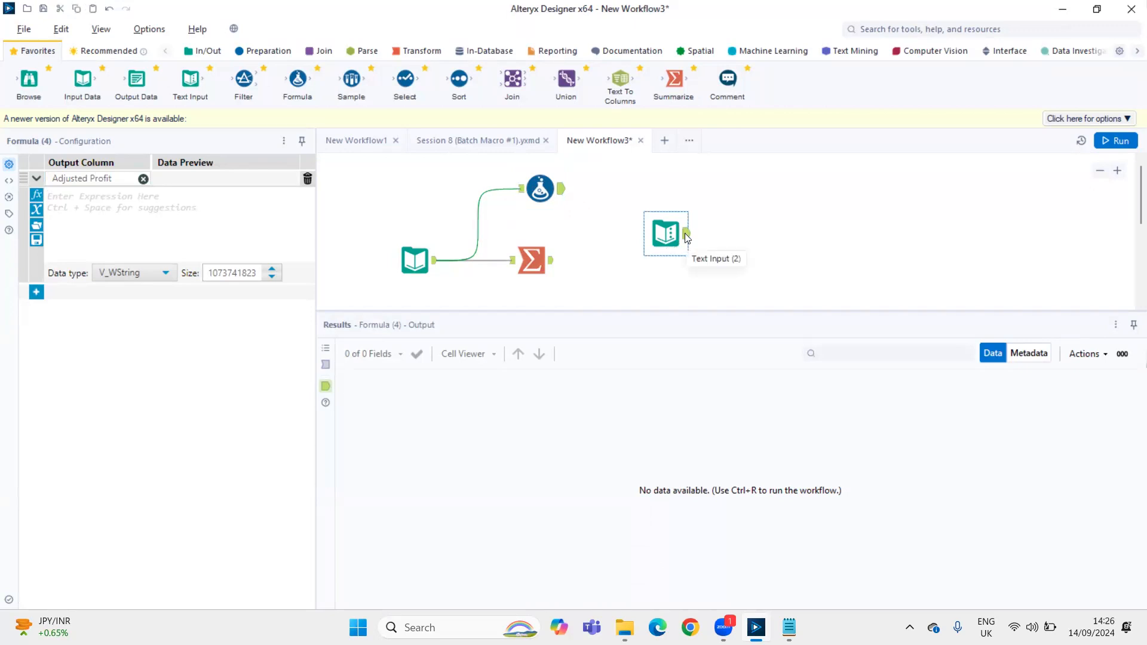
pyautogui.moveTo(400, 396); pyautogui.dragTo(472, 432)
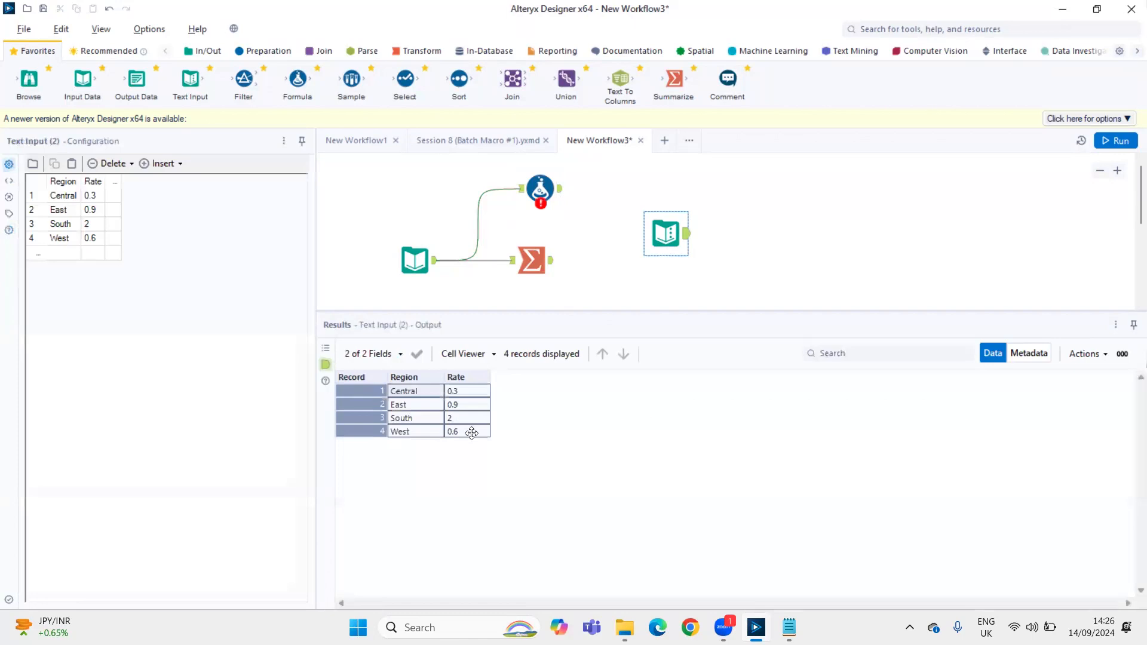
pyautogui.click(532, 197)
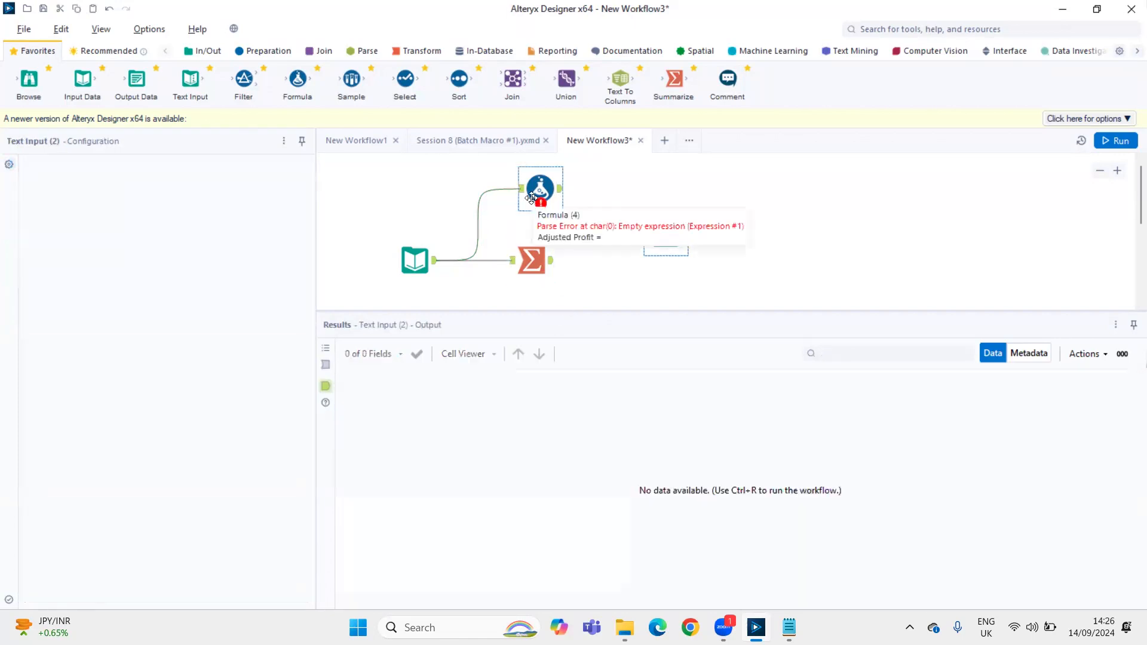
pyautogui.click(98, 217)
pyautogui.write('/')
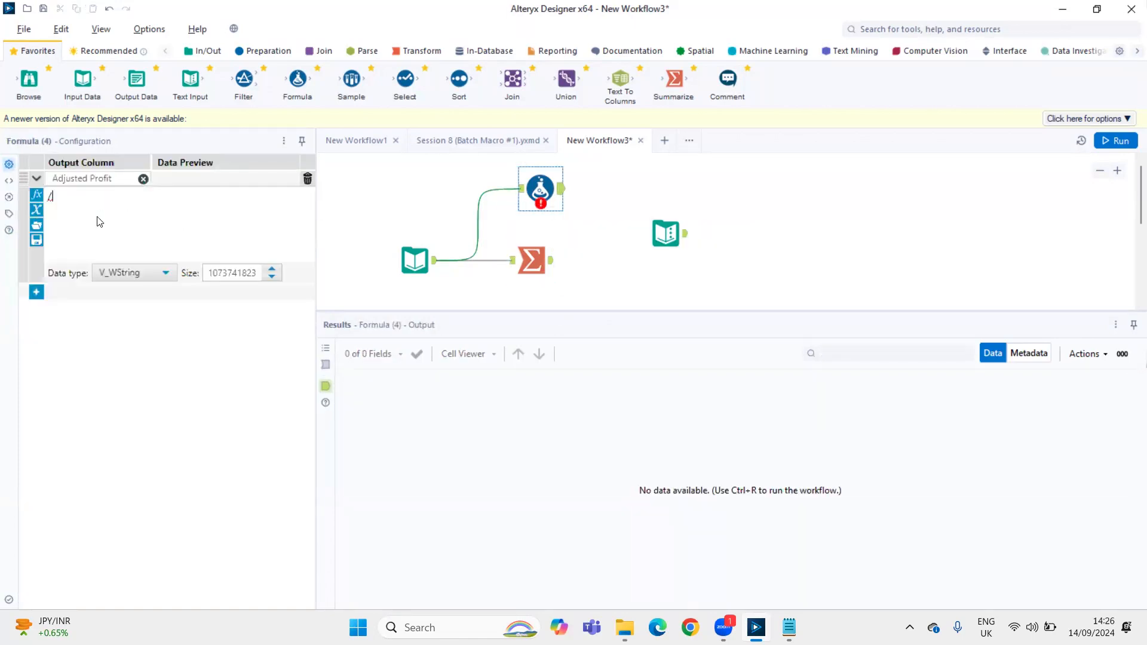
pyautogui.write('**/')
pyautogui.hotkey('ctrl', 'v')
pyautogui.press('Return')
pyautogui.press('Return')
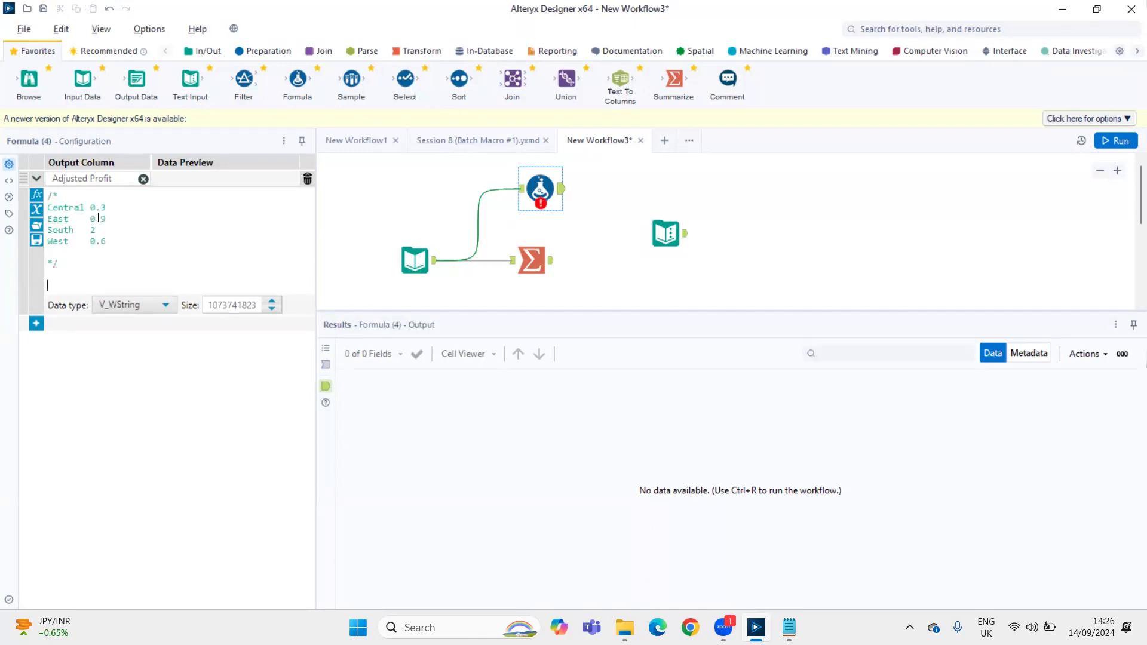
# Write the first condition of the expression: IF [Region] = 'Central' THEN [Profit] * 0.3
pyautogui.write('IF reg')
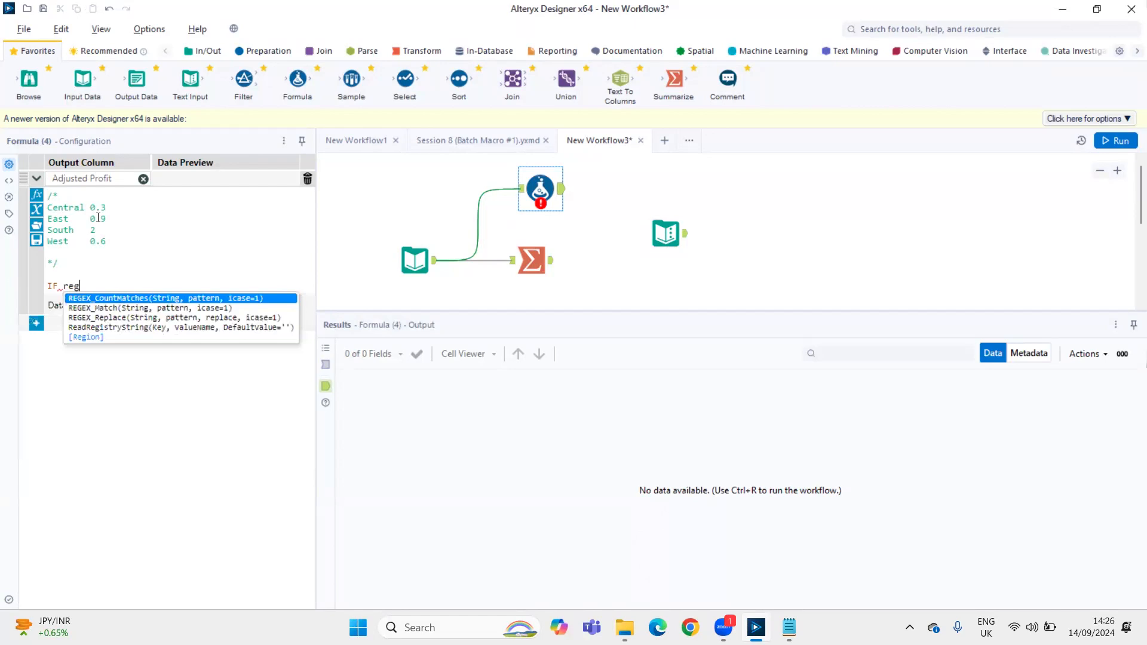
pyautogui.press('Up')
pyautogui.press('Return')
pyautogui.write('=')
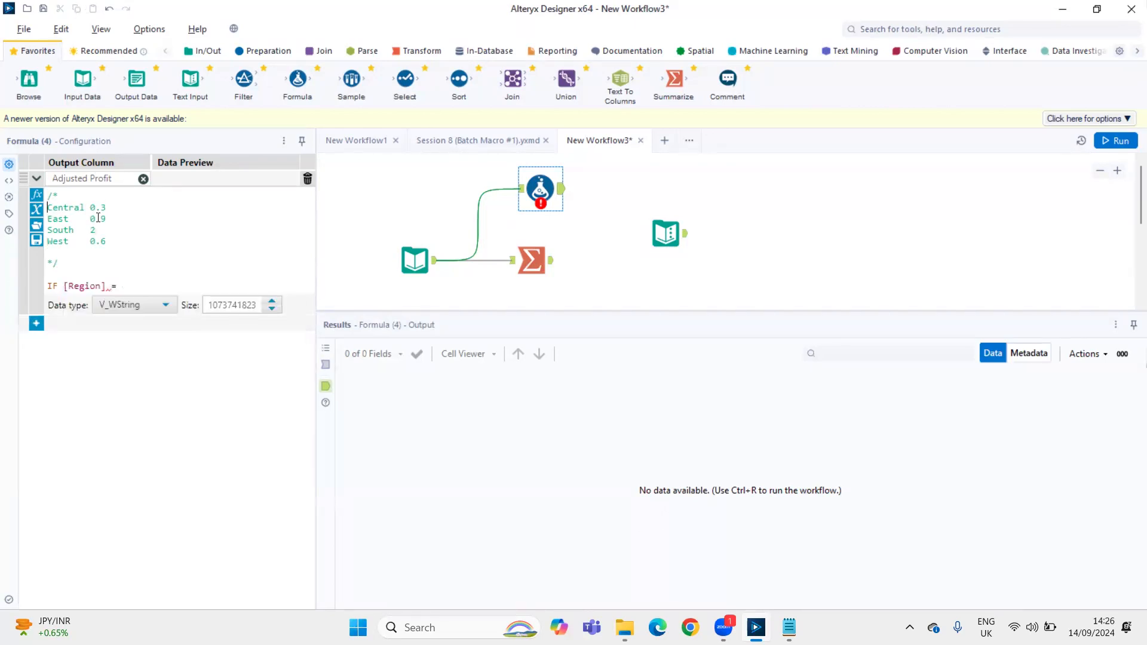
pyautogui.hotkey('ctrl', 'shift', 'Right')
pyautogui.press('Right')
pyautogui.hotkey('ctrl', 'End')
pyautogui.write("'")
pyautogui.hotkey('ctrl', 'v')
pyautogui.write("'")
pyautogui.press('Return')
pyautogui.write('THEN ')
pyautogui.write('[Profit]')
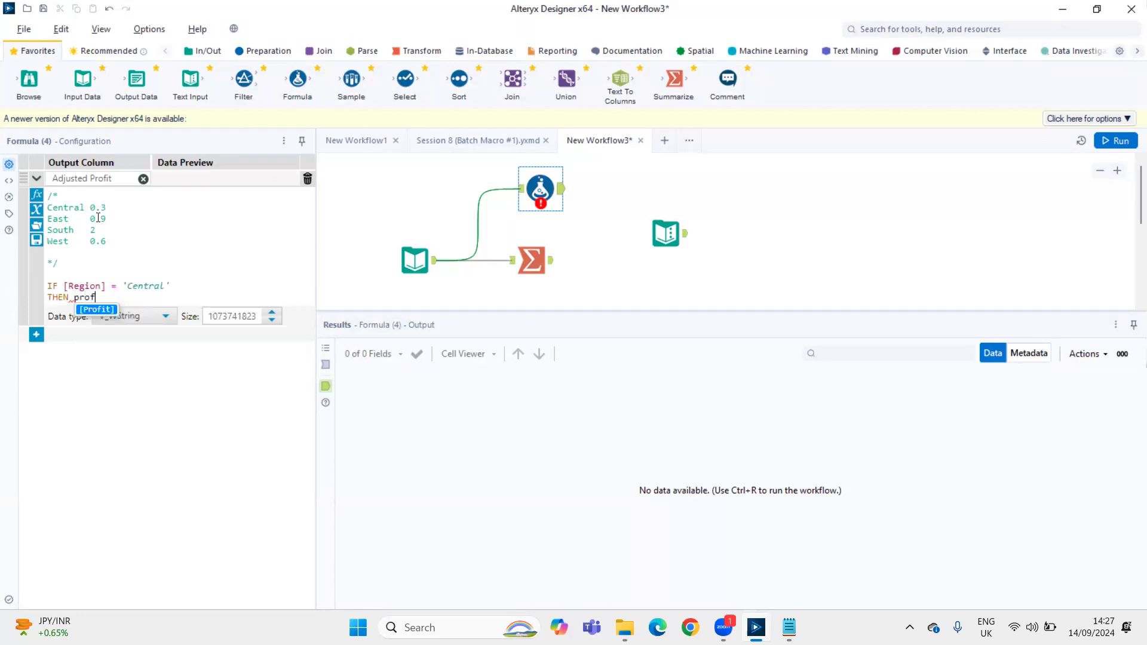
pyautogui.write(' * 0.3')
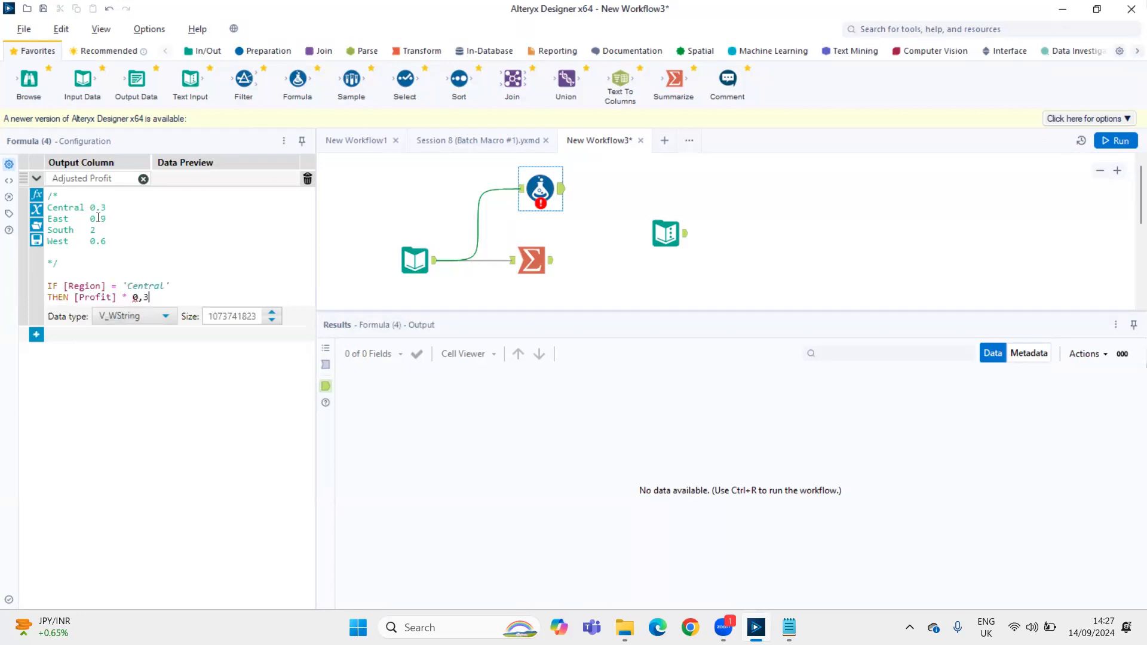
pyautogui.press('Return')
pyautogui.press('BackSpace')
pyautogui.press('Return')
# Add the second condition to the expression: ELSEIF [Region] = 'East' THEN [Profit] * 0.9
pyautogui.write('ELSEIF')
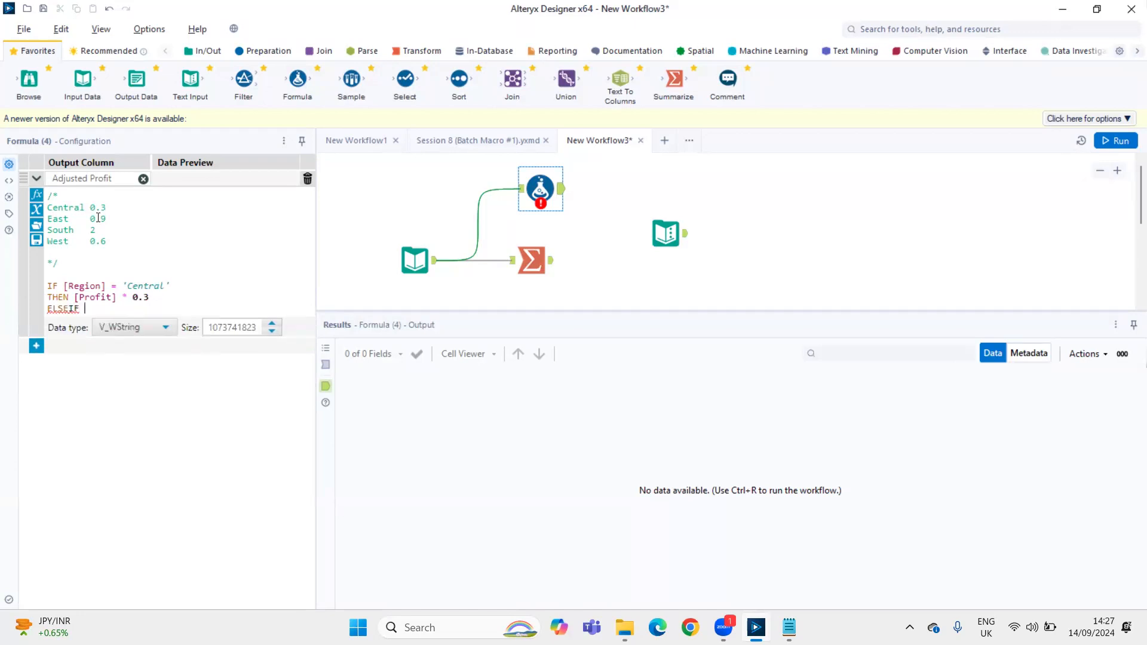
pyautogui.write(' reg')
pyautogui.write('=')
pyautogui.press('Up')
pyautogui.press('Up')
pyautogui.press('Up')
pyautogui.press('Up')
pyautogui.press('Up')
pyautogui.press('Up')
pyautogui.press('Up')
pyautogui.press('Up')
pyautogui.press('Up')
pyautogui.hotkey('ctrl', 'shift', 'Right')
pyautogui.press('Down')
pyautogui.write("'East'")
pyautogui.press('Return')
pyautogui.write('THNE')
pyautogui.press('BackSpace')
pyautogui.press('BackSpace')
pyautogui.press('BackSpace')
pyautogui.write('EN ')
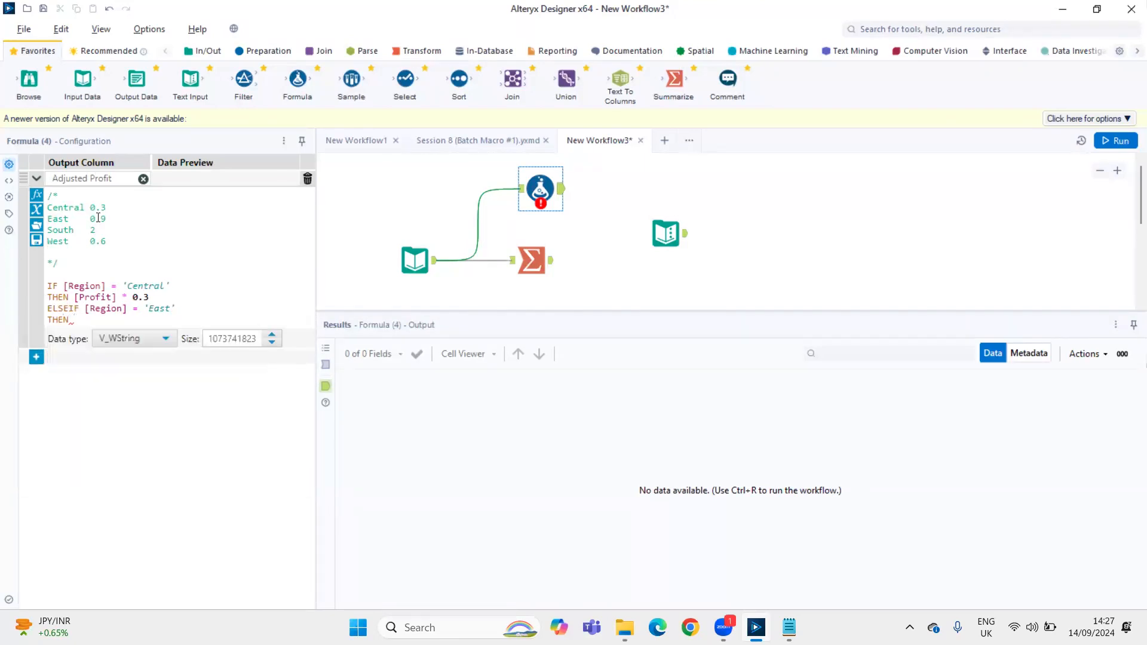
pyautogui.write('[Profit] * 0.9')
# Duplicate the Central and East conditions below the existing ones, starting the copy with ELSEIF
pyautogui.press('Home')
pyautogui.hotkey('shift', 'Up')
pyautogui.hotkey('shift', 'Up')
pyautogui.hotkey('shift', 'Up')
pyautogui.hotkey('shift', 'Up')
pyautogui.hotkey('shift', 'Down')
pyautogui.hotkey('ctrl', 'End')
pyautogui.press('Return')
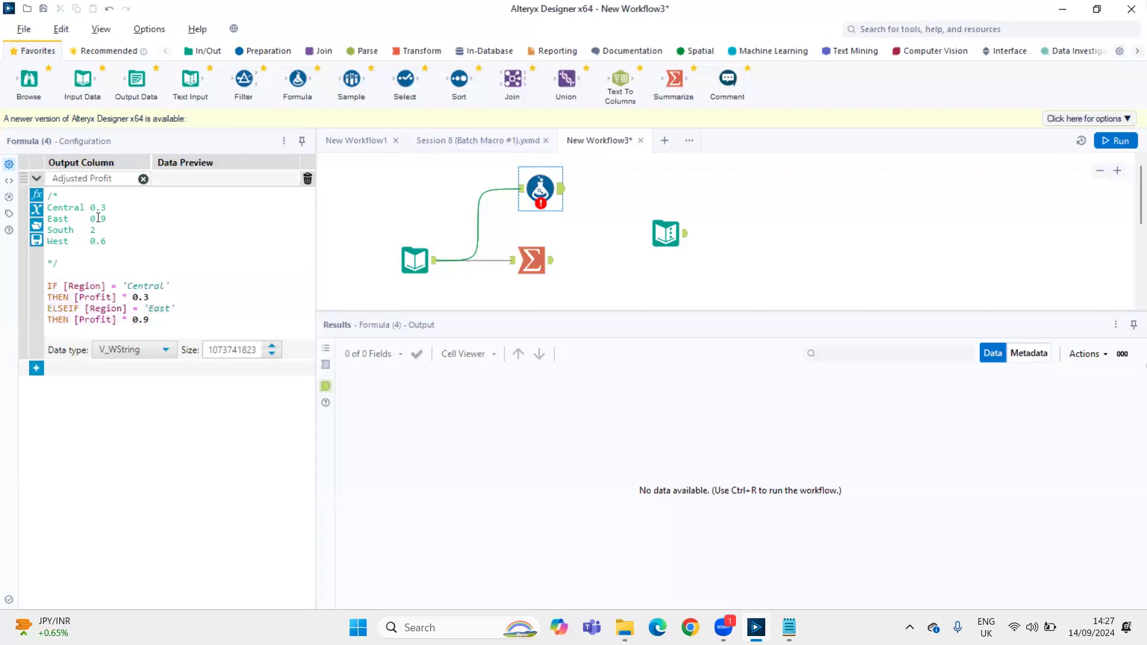
pyautogui.write('ELSE')
pyautogui.write("IF [Region] = 'Central' THEN [Profit] * 0.3 ELSEIF [Region] = 'East' THEN [Profit] * 0.9")
# Change the duplicated Central condition to region 'South' with a profit multiplier of 2
pyautogui.press('Up')
pyautogui.press('Up')
pyautogui.press('Up')
pyautogui.press('Up')
pyautogui.press('Up')
pyautogui.press('Up')
pyautogui.press('Up')
pyautogui.press('Up')
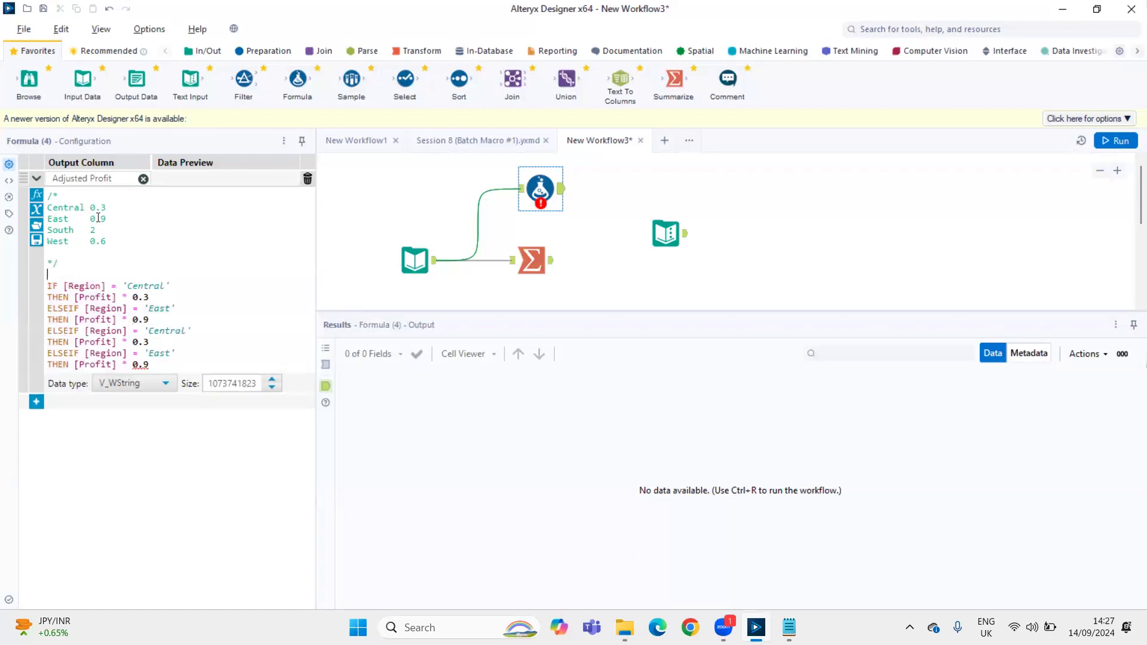
pyautogui.press('Up')
pyautogui.press('Home')
pyautogui.hotkey('shift', 'Right')
pyautogui.hotkey('shift', 'Right')
pyautogui.hotkey('shift', 'Right')
pyautogui.hotkey('shift', 'Right')
pyautogui.hotkey('shift', 'Right')
pyautogui.press('Down')
pyautogui.press('Down')
pyautogui.press('Down')
pyautogui.press('Down')
pyautogui.press('Up')
pyautogui.press('End')
pyautogui.press('Left')
pyautogui.hotkey('ctrl', 'shift', 'Left')
pyautogui.write('South')
# Change the duplicated East condition to region 'West' with a profit multiplier of 0.6
pyautogui.press('Down')
pyautogui.hotkey('shift', 'Left')
pyautogui.hotkey('shift', 'Left')
pyautogui.hotkey('shift', 'Left')
pyautogui.write('2')
pyautogui.press('Down')
pyautogui.press('Down')
pyautogui.press('Left')
pyautogui.press('Left')
pyautogui.press('Up')
pyautogui.press('Up')
pyautogui.press('Up')
pyautogui.press('Up')
pyautogui.press('Down')
pyautogui.press('Down')
pyautogui.press('Down')
pyautogui.press('Right')
pyautogui.press('Right')
pyautogui.press('Right')
pyautogui.press('Right')
pyautogui.press('Right')
pyautogui.press('Left')
pyautogui.hotkey('shift', 'Right')
pyautogui.hotkey('shift', 'Right')
pyautogui.write('We')
pyautogui.press('Down')
pyautogui.press('BackSpace')
pyautogui.write('6')
pyautogui.press('Return')
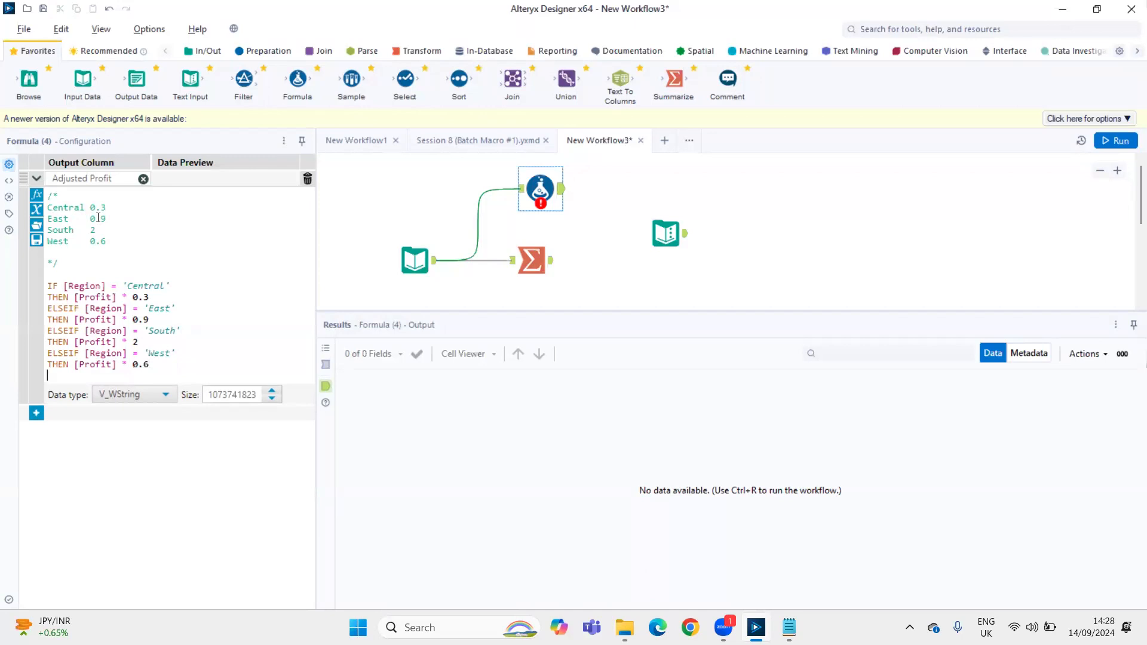
# Close the conditional expression with ELSE [Profit] and ENDIF
pyautogui.write('ELSE [Profit]')
pyautogui.press('Return')
pyautogui.write('ENDIF')
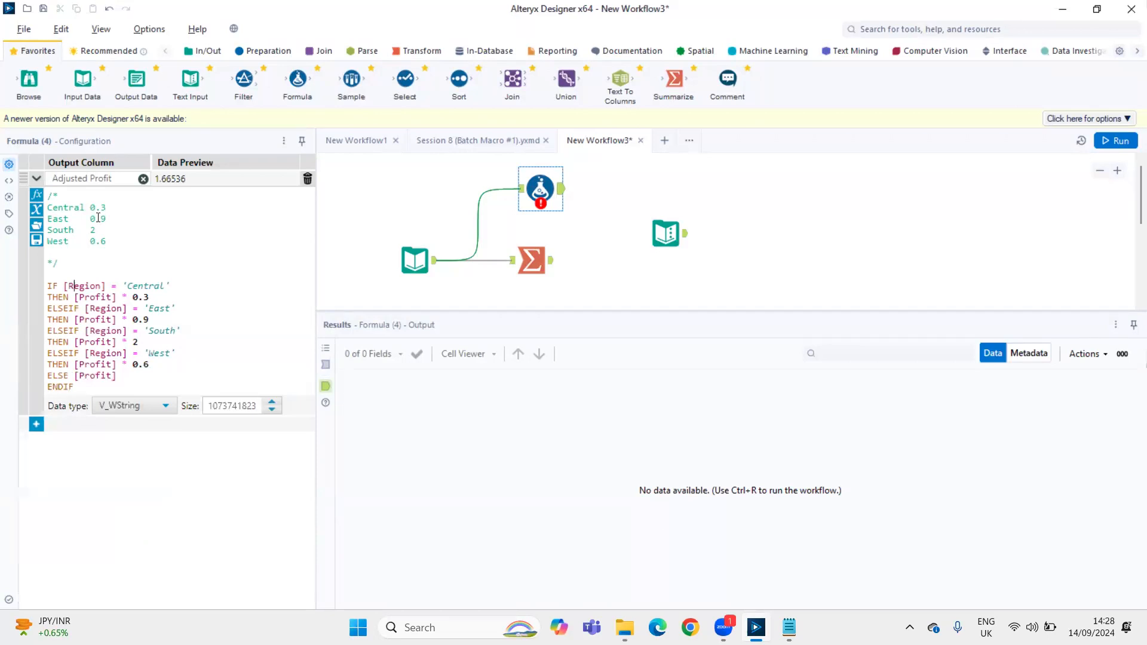
# Delete the commented rate list and the blank line above the IF expression
pyautogui.press('Right')
pyautogui.press('Right')
pyautogui.hotkey('shift', 'Up')
pyautogui.hotkey('shift', 'Up')
pyautogui.hotkey('shift', 'Up')
pyautogui.hotkey('shift', 'Up')
pyautogui.hotkey('shift', 'Up')
pyautogui.hotkey('shift', 'Up')
pyautogui.hotkey('shift', 'Up')
pyautogui.hotkey('shift', 'Up')
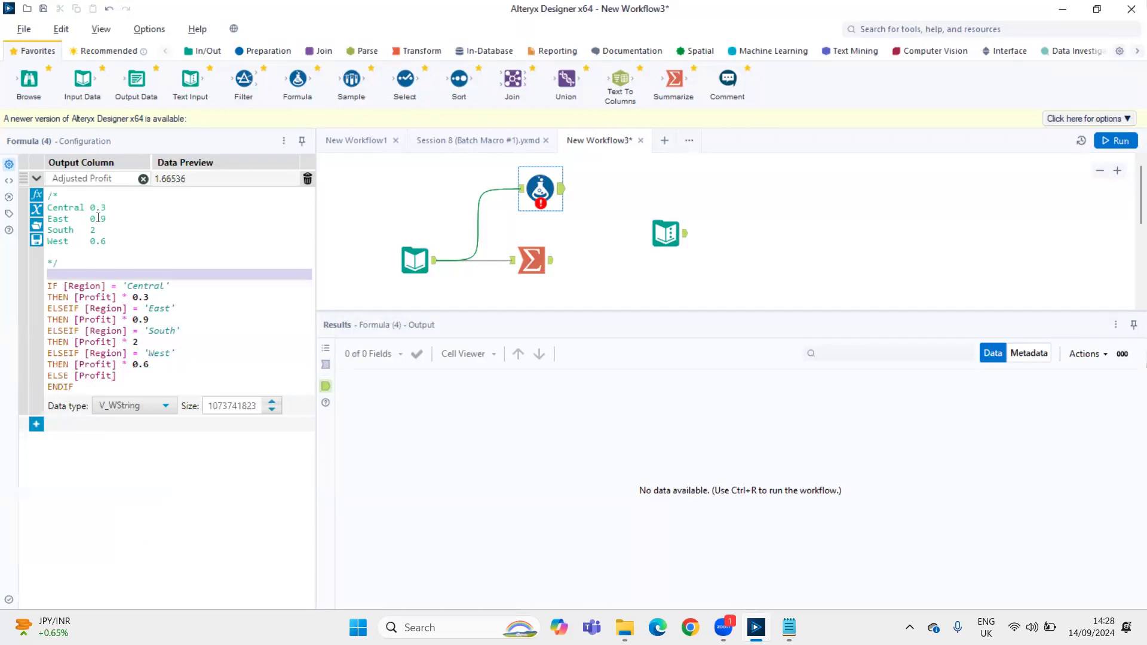
pyautogui.press('Delete')
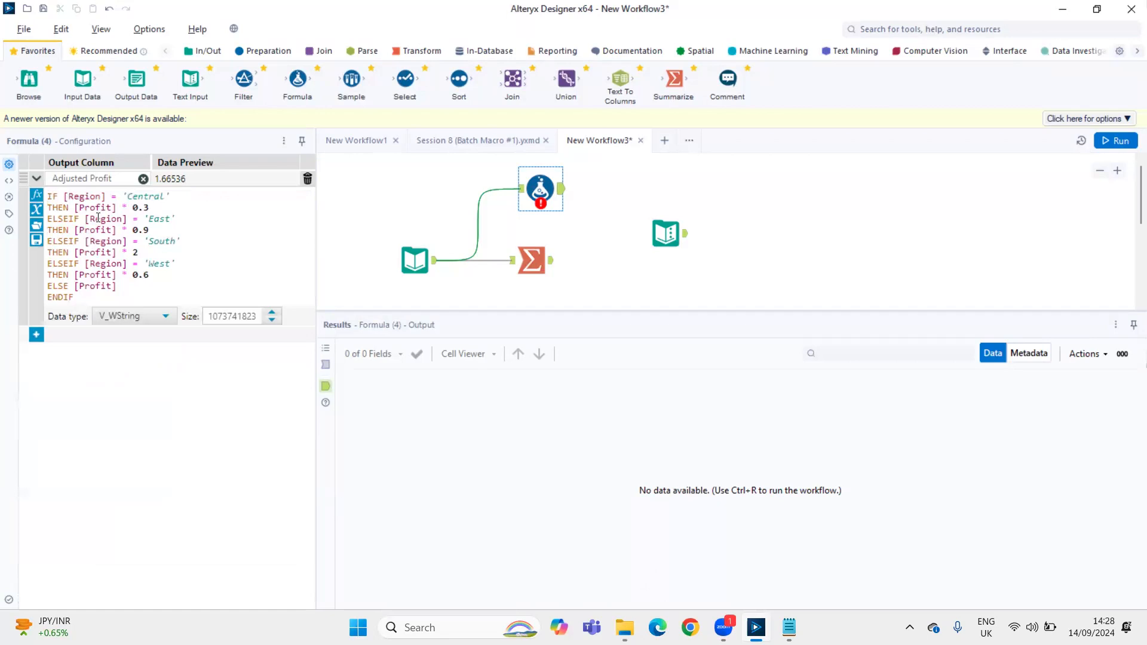
# Set the Adjusted Profit data type to Double, and run the workflow to view the Formula output
pyautogui.click(148, 315)
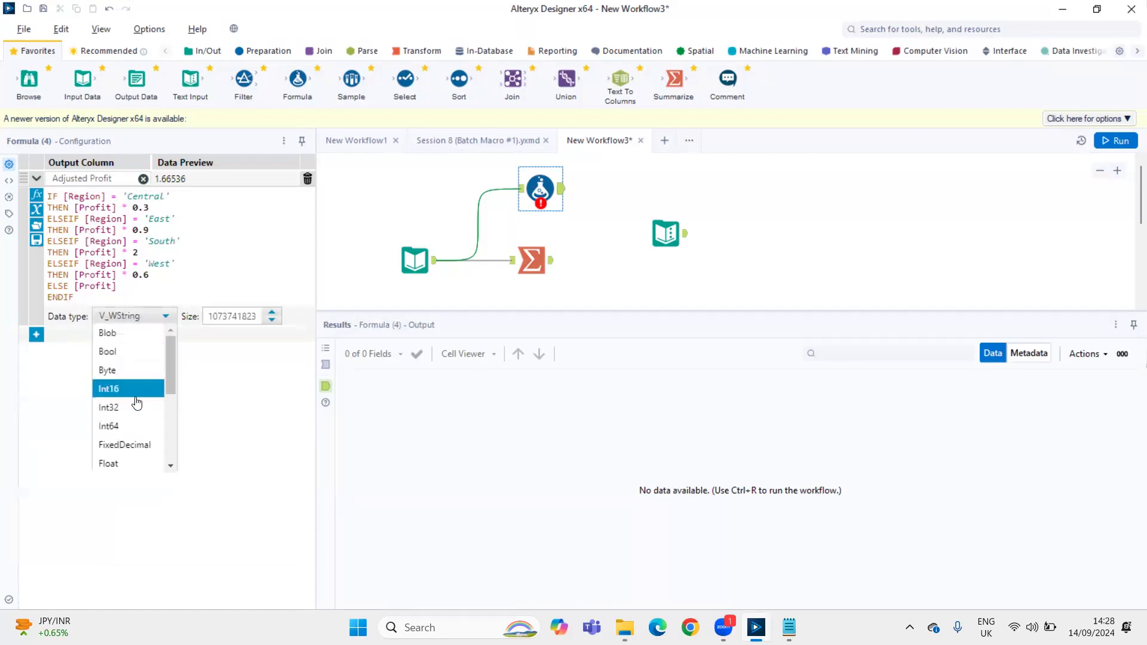
pyautogui.scroll(-2, 144, 418)
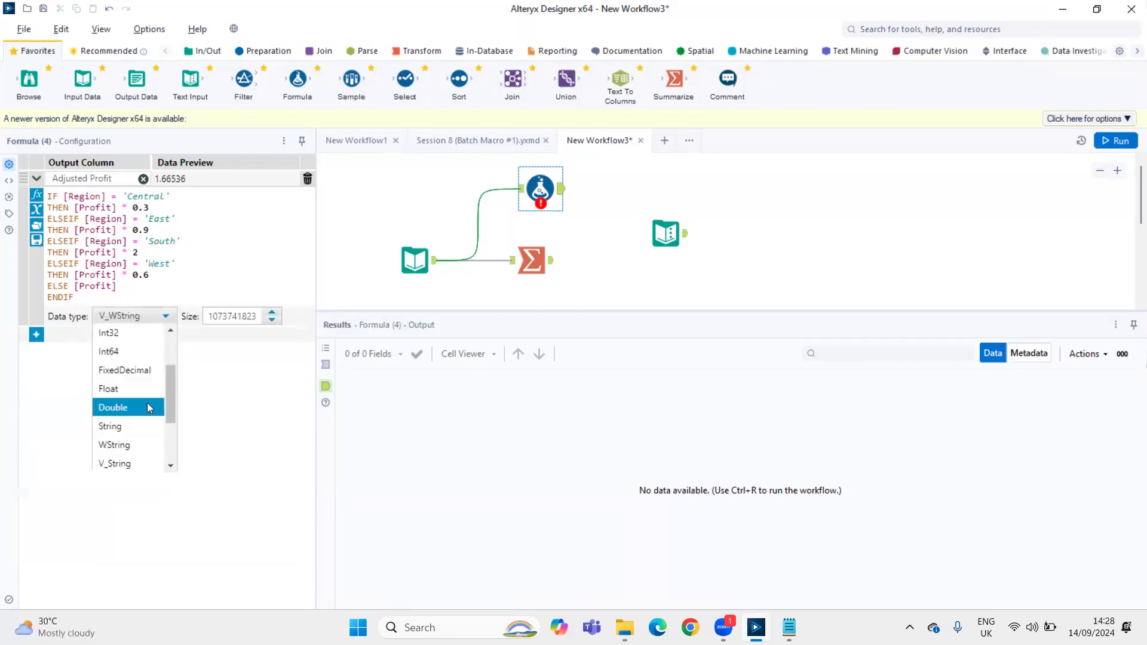
pyautogui.click(147, 407)
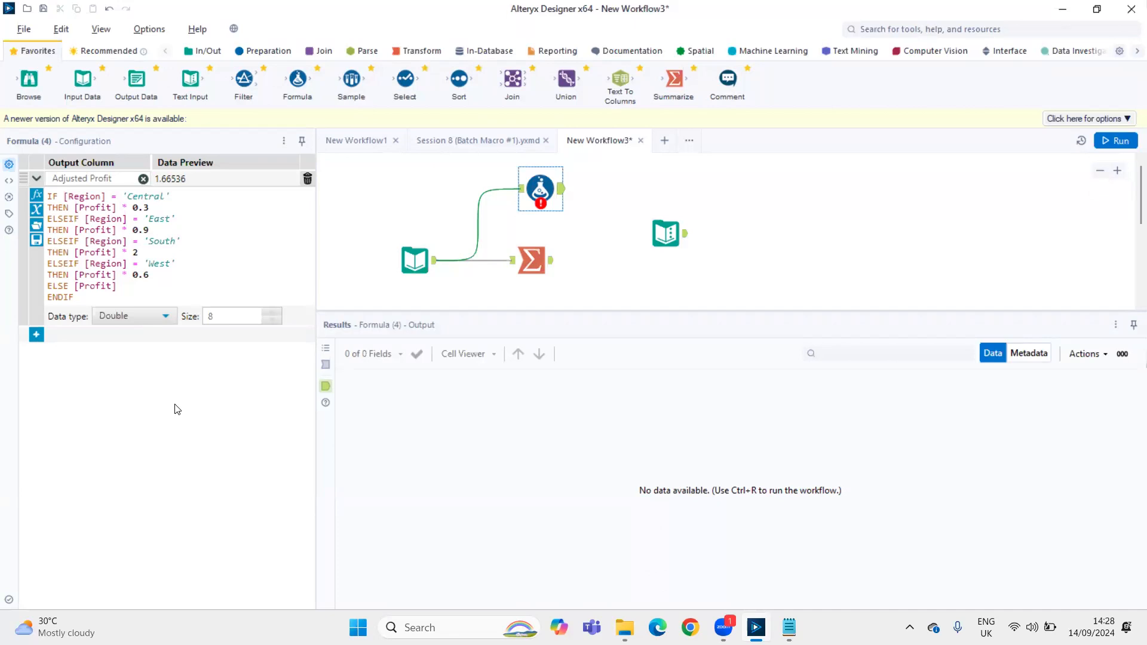
pyautogui.hotkey('ctrl', 'r')
pyautogui.click(538, 190)
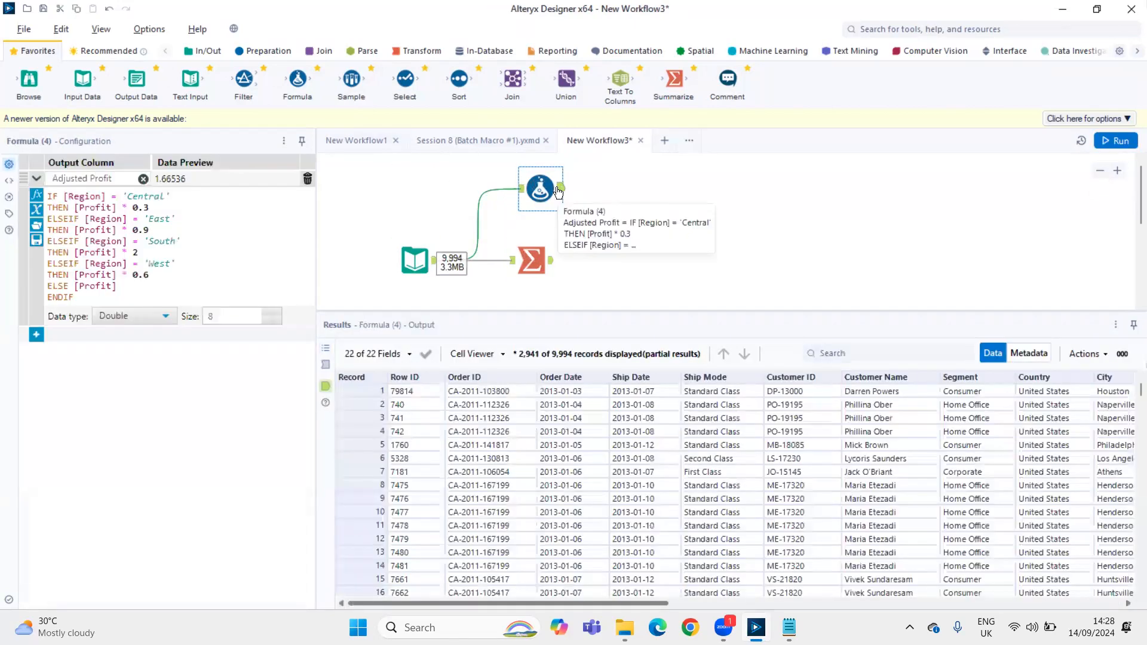
# Connect a Select tool after the Formula tool and deselect all of its fields
pyautogui.moveTo(403, 86); pyautogui.dragTo(641, 187)
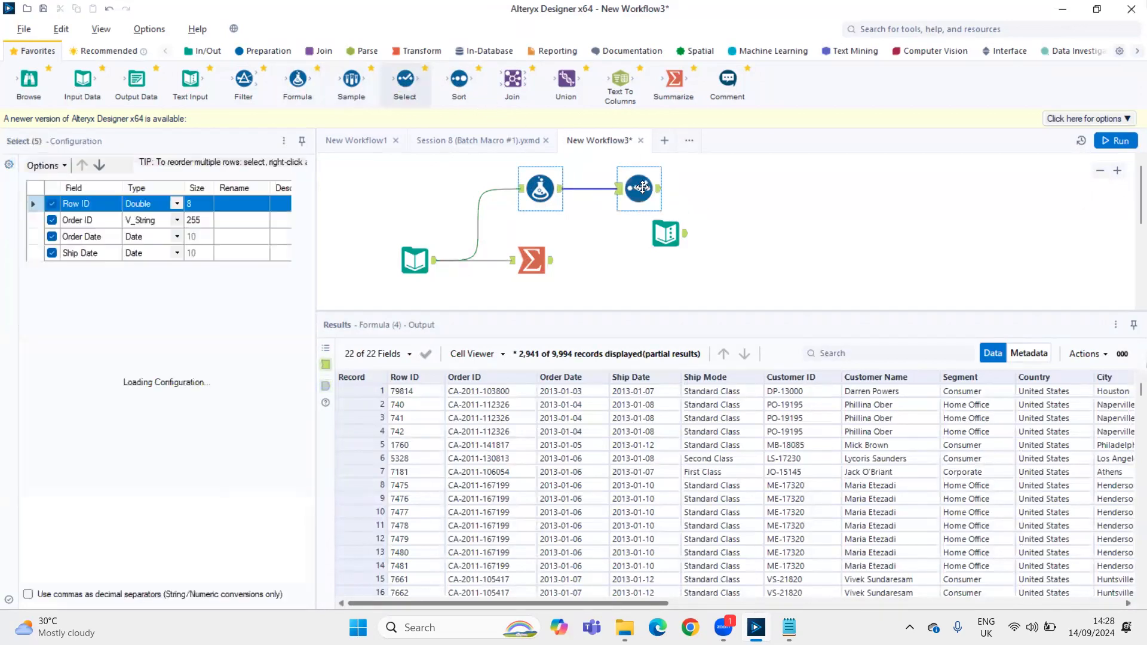
pyautogui.click(66, 168)
pyautogui.moveTo(77, 201)
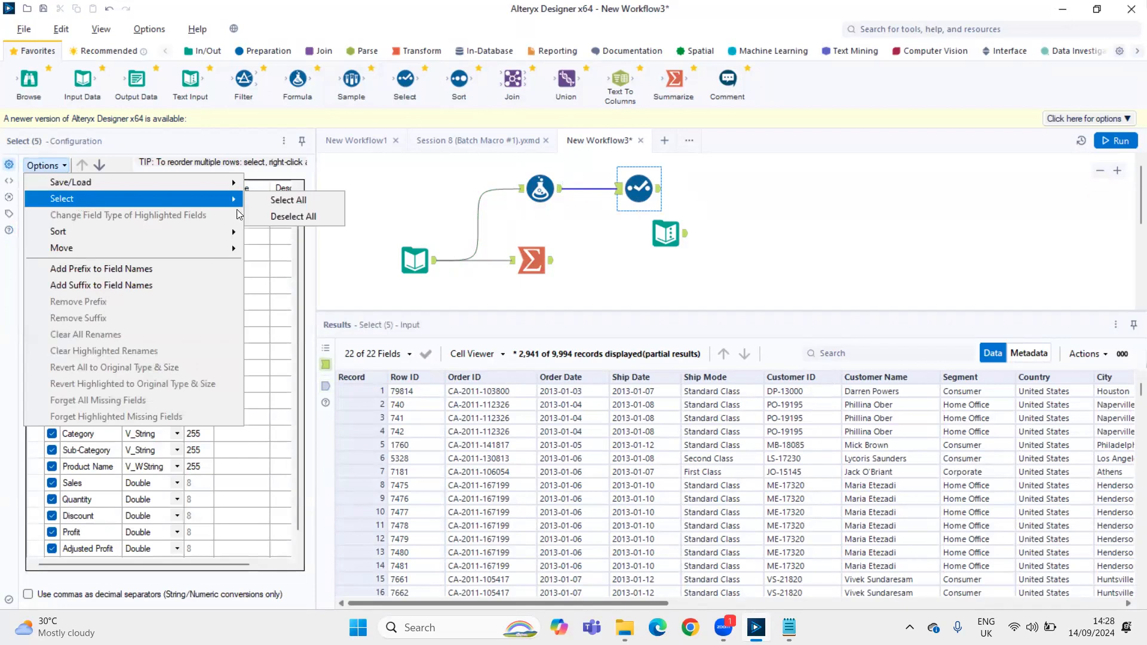
pyautogui.click(318, 217)
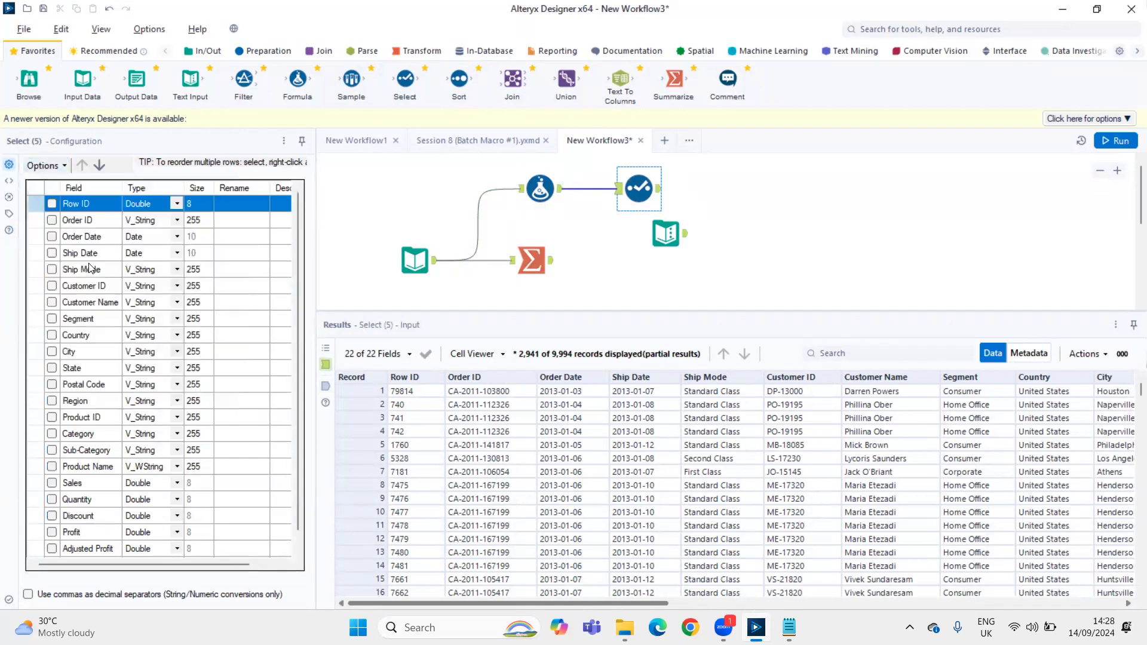
# Keep only Region, Profit and Adjusted Profit in the Select tool, run the workflow, and show the Select output
pyautogui.click(52, 404)
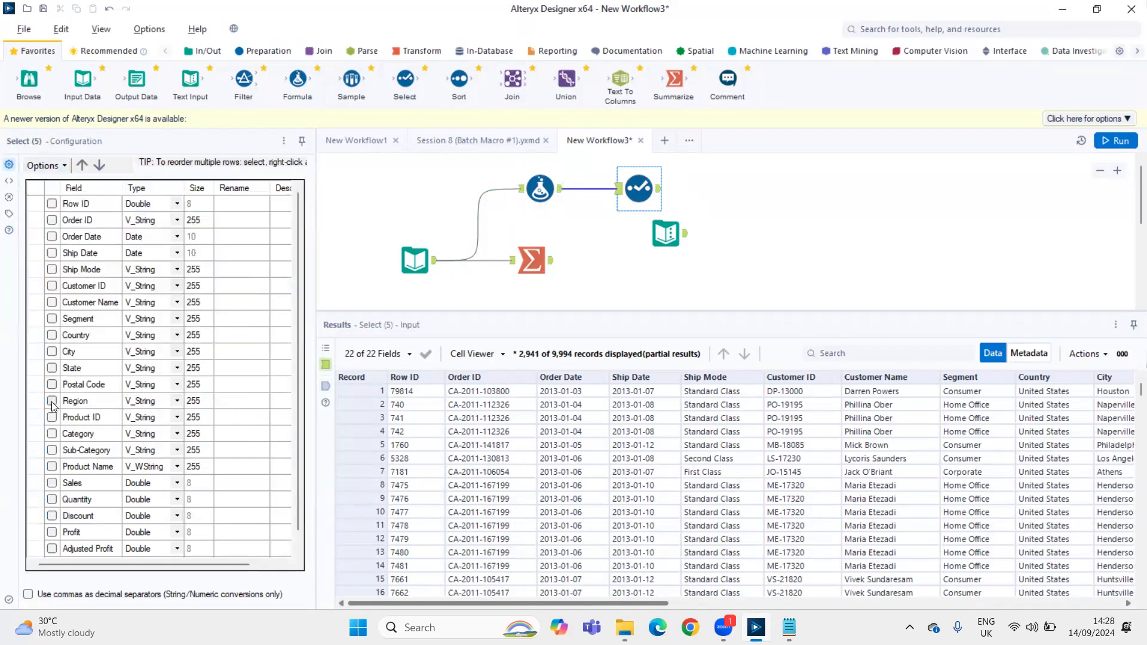
pyautogui.click(52, 402)
pyautogui.hotkey('alt', 'space')
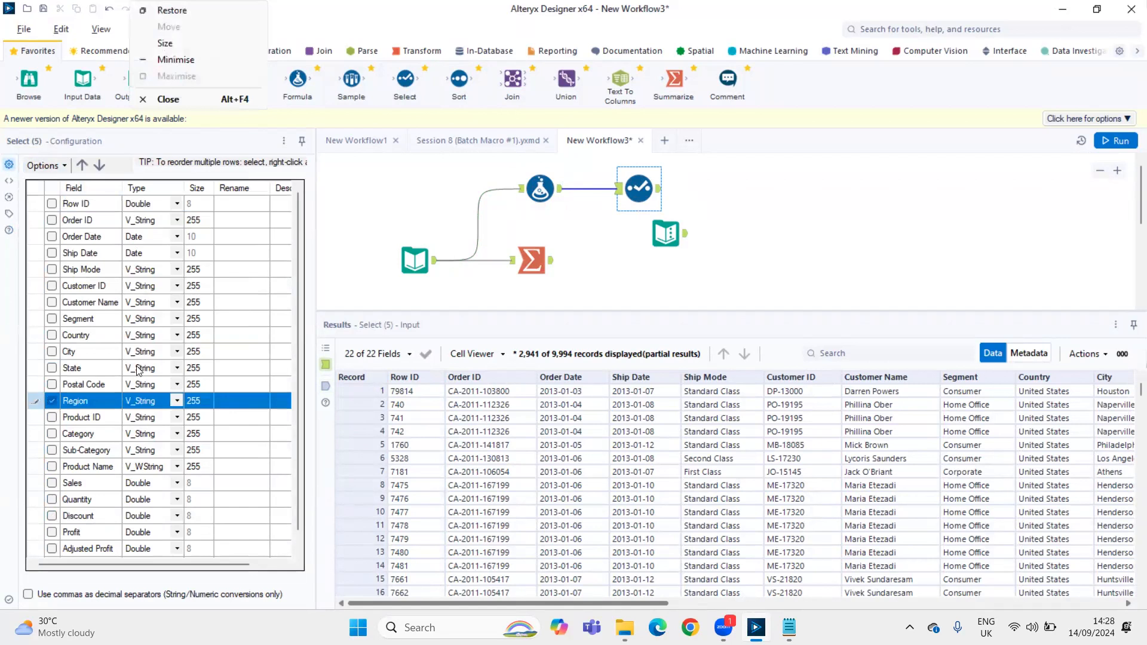
pyautogui.click(52, 532)
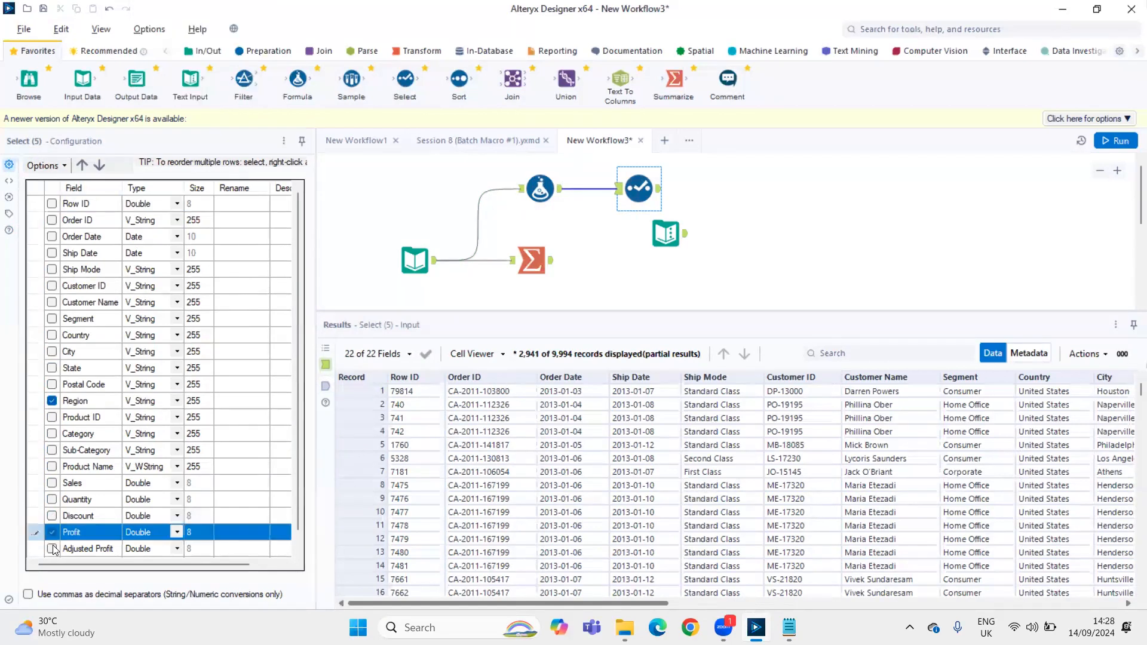
pyautogui.click(54, 549)
pyautogui.hotkey('ctrl', 'r')
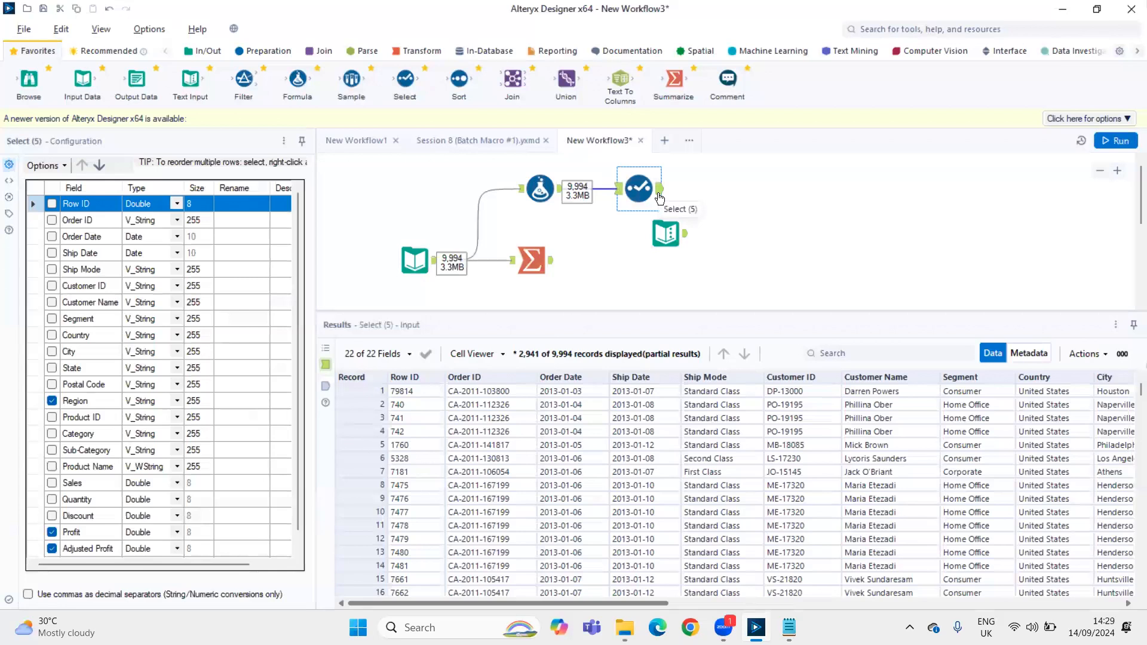
pyautogui.click(484, 457)
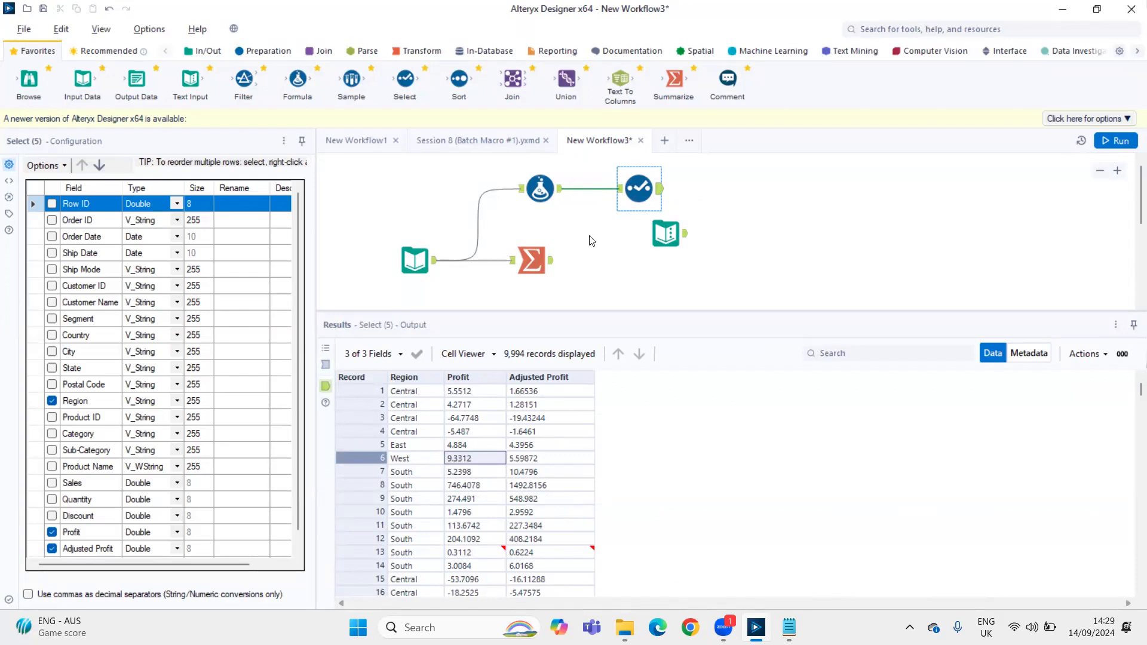
# Switch to the Notepad macro notes and add several blank lines below the Iterative section
pyautogui.hotkey('alt', 'Tab')
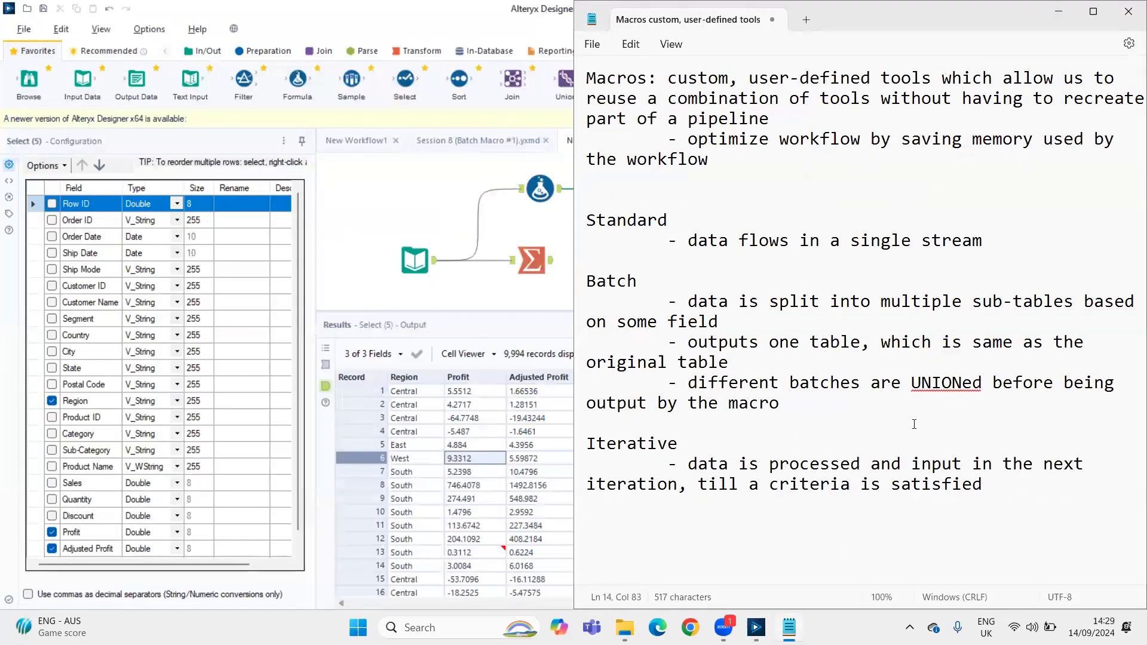
pyautogui.press('Return')
pyautogui.press('Return')
pyautogui.press('Return')
pyautogui.press('Return')
pyautogui.press('Return')
pyautogui.press('Return')
pyautogui.press('Return')
pyautogui.press('Return')
pyautogui.press('Return')
pyautogui.press('Return')
pyautogui.press('Return')
pyautogui.press('Return')
pyautogui.press('Return')
pyautogui.press('Return')
pyautogui.press('Return')
pyautogui.press('Return')
pyautogui.press('Return')
pyautogui.press('Return')
pyautogui.press('Return')
pyautogui.press('Return')
pyautogui.press('Return')
pyautogui.press('Return')
pyautogui.press('Return')
pyautogui.press('Return')
pyautogui.click(662, 89)
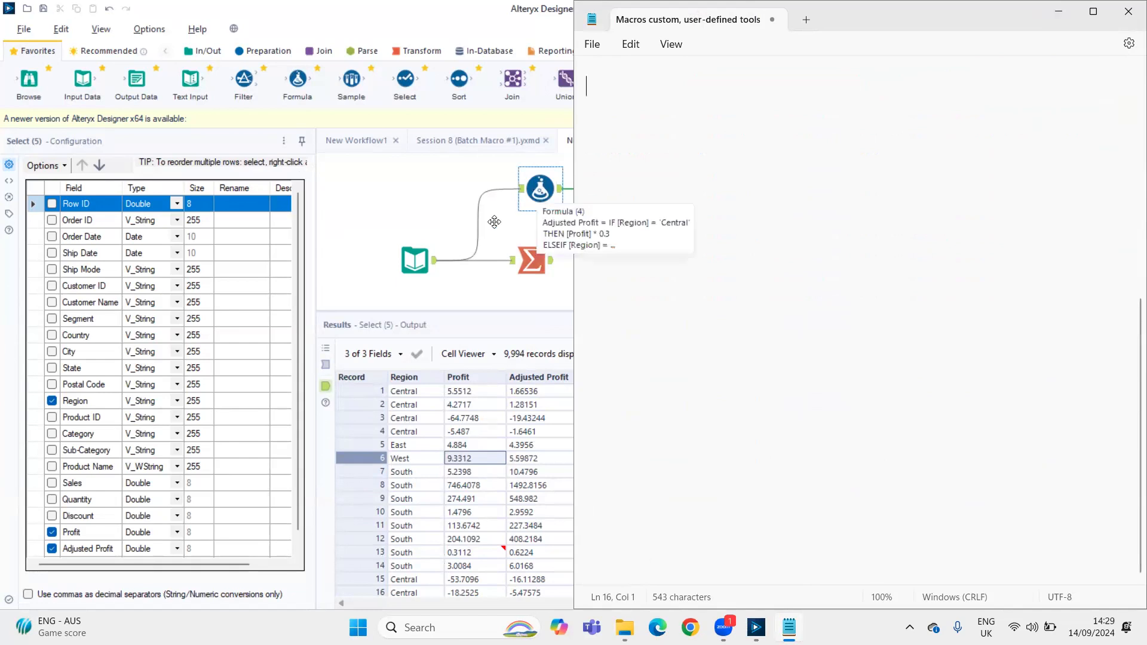
# Copy the Text Input tool's Region and Rate table with its headers into the Notepad notes, followed by blank lines
pyautogui.click(534, 251)
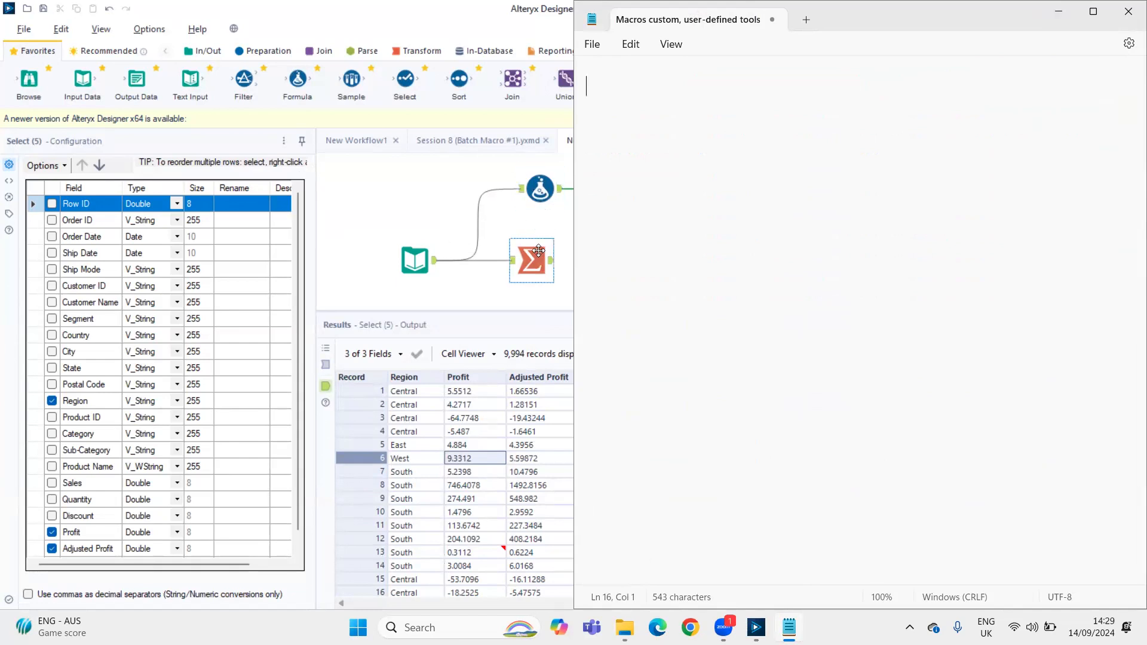
pyautogui.click(561, 224)
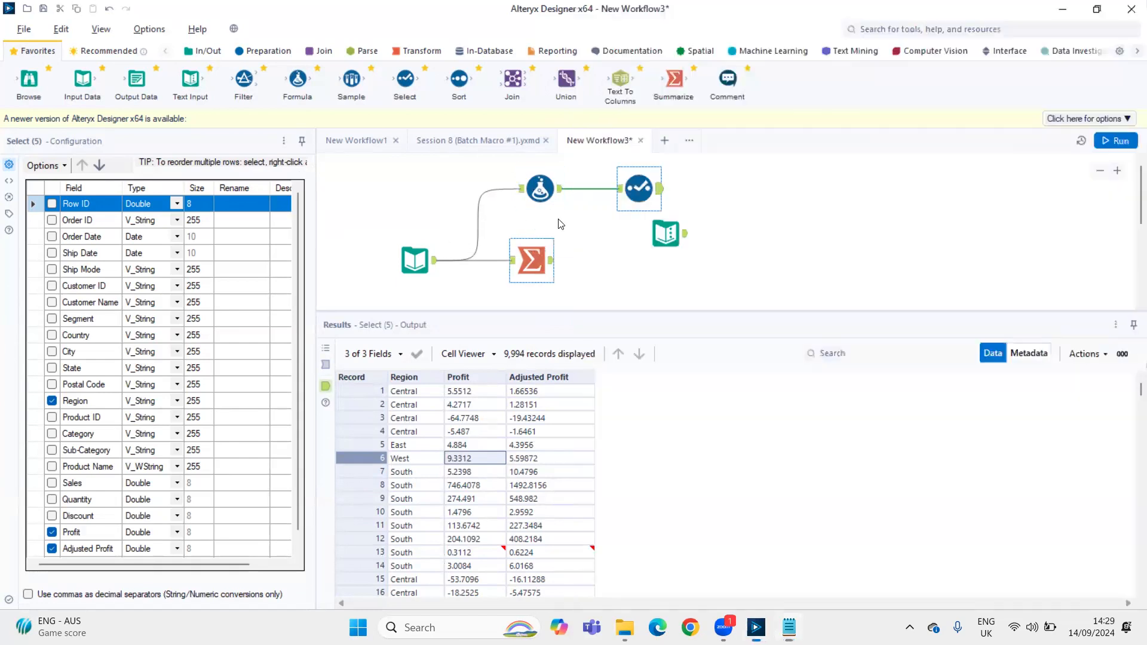
pyautogui.click(685, 236)
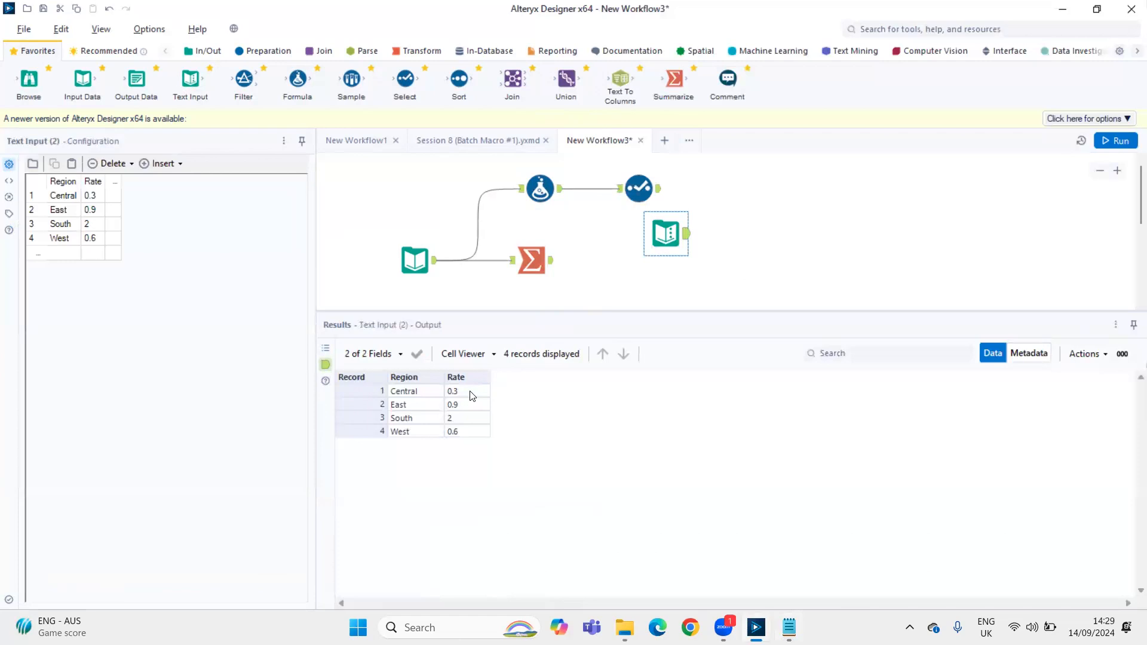
pyautogui.rightClick(471, 362)
pyautogui.click(501, 370)
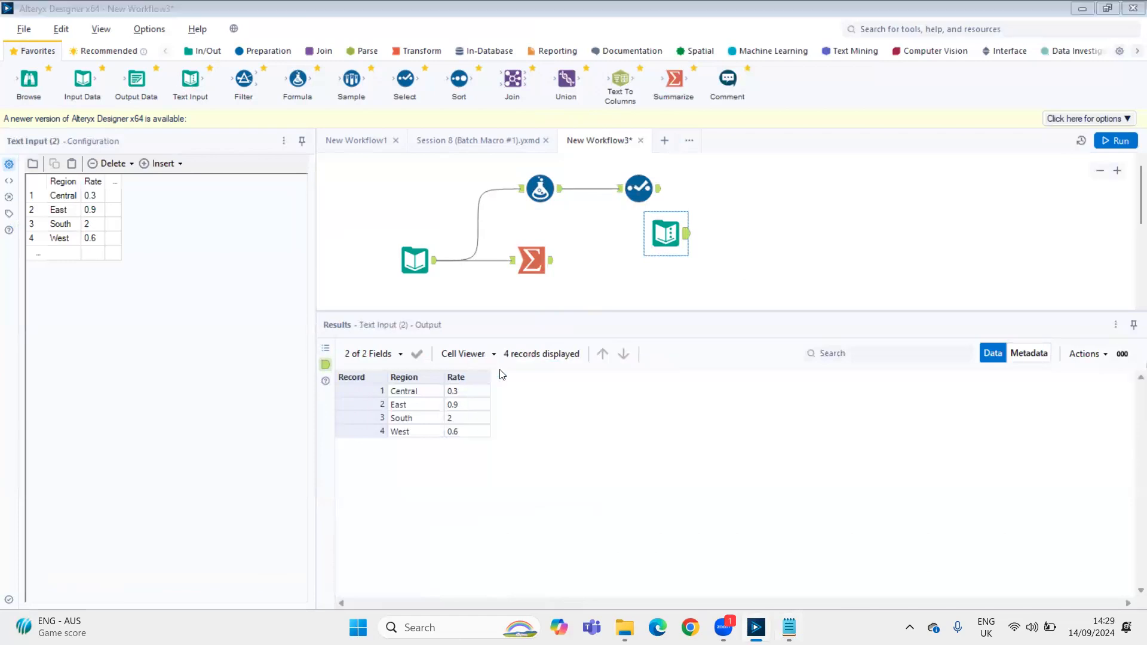
pyautogui.press('Return')
pyautogui.hotkey('alt', 'Tab')
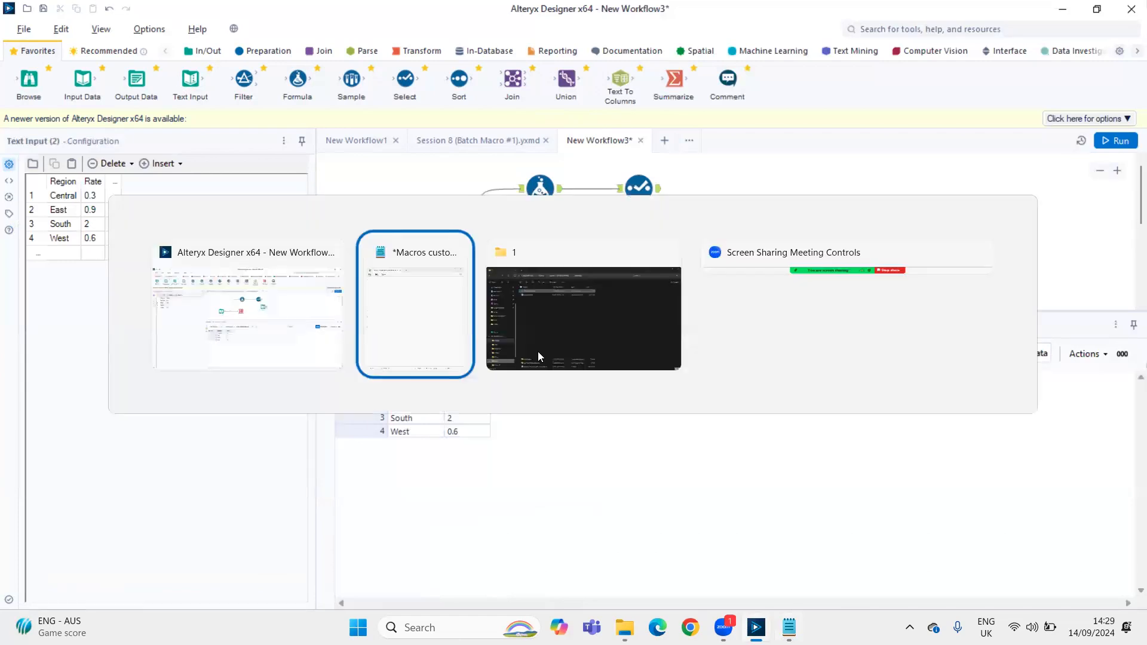
pyautogui.press('Return')
pyautogui.press('Return')
pyautogui.press('Return')
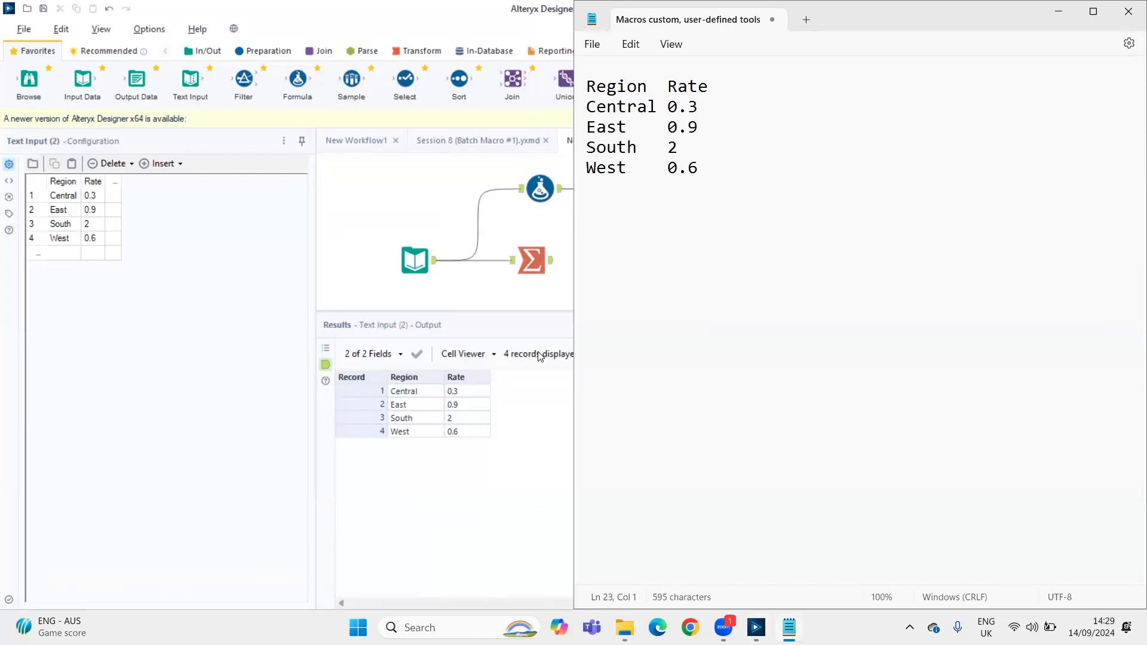
# Copy records 1, 5 and 6 (Central, East, West) from the Select output into the Notepad notes below the rate table
pyautogui.click(540, 190)
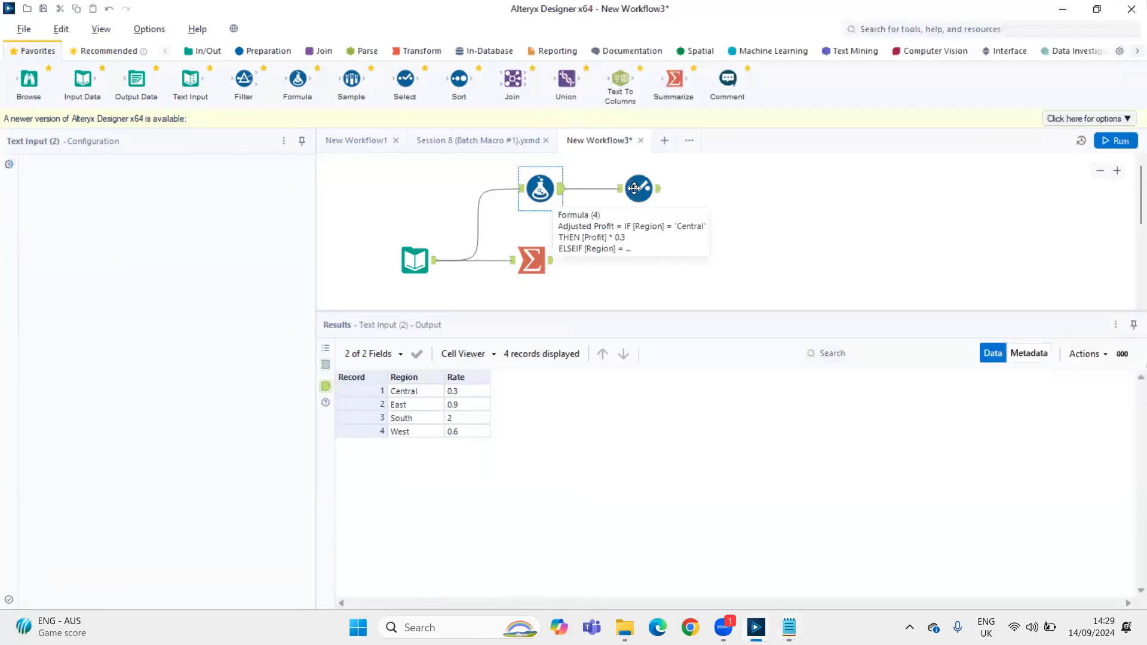
pyautogui.click(638, 188)
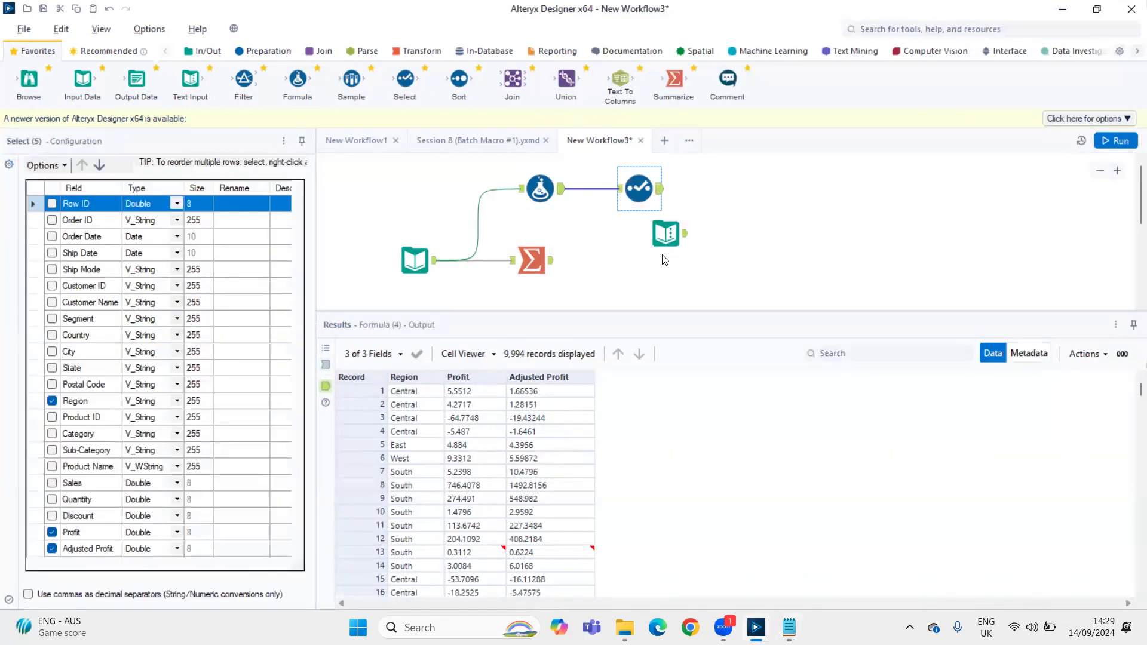
pyautogui.hotkey('alt', 'Tab')
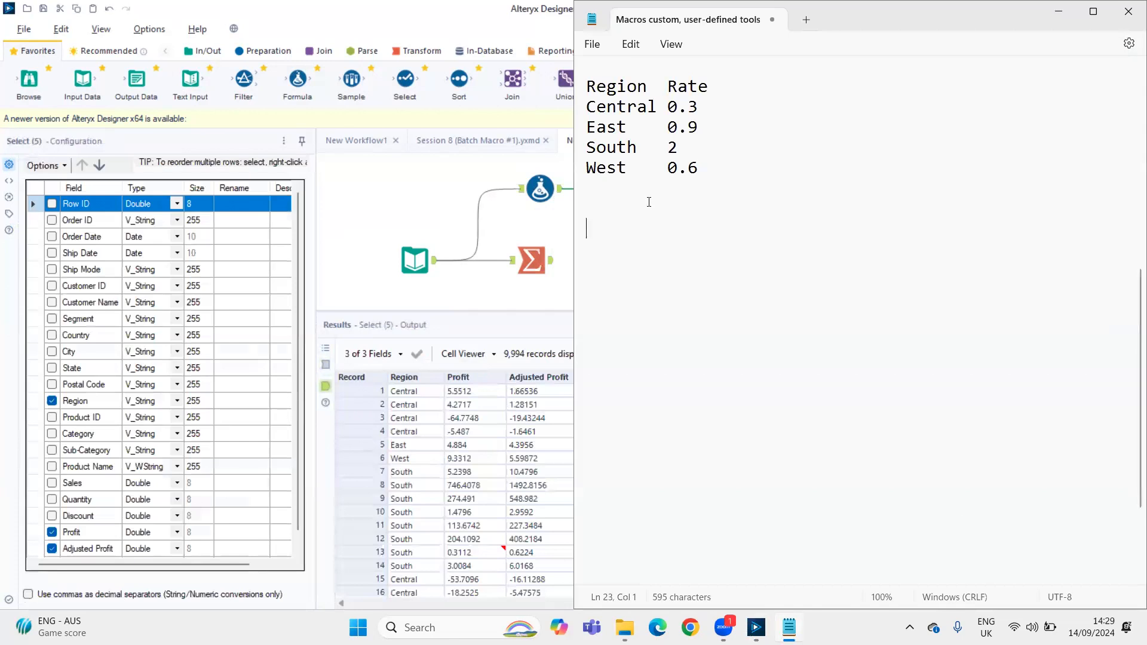
pyautogui.write('Cenrt')
pyautogui.press('BackSpace')
pyautogui.press('BackSpace')
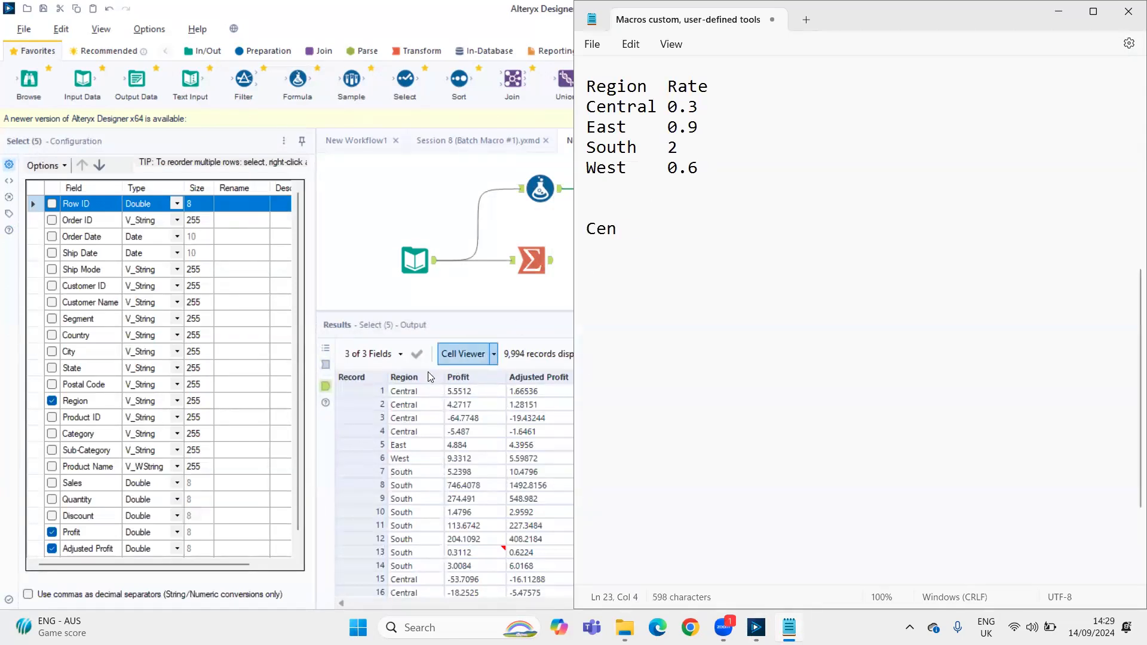
pyautogui.click(379, 389)
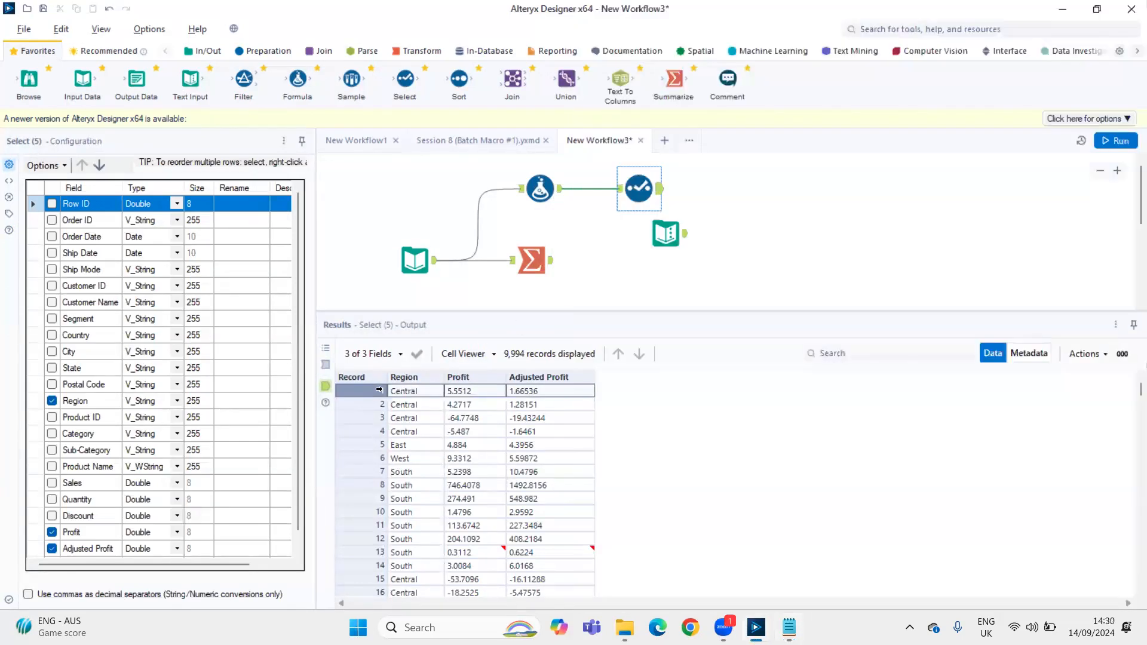
pyautogui.keyDown('ctrl'); pyautogui.click(367, 447); pyautogui.keyUp('ctrl')
pyautogui.keyDown('ctrl'); pyautogui.click(369, 457); pyautogui.keyUp('ctrl')
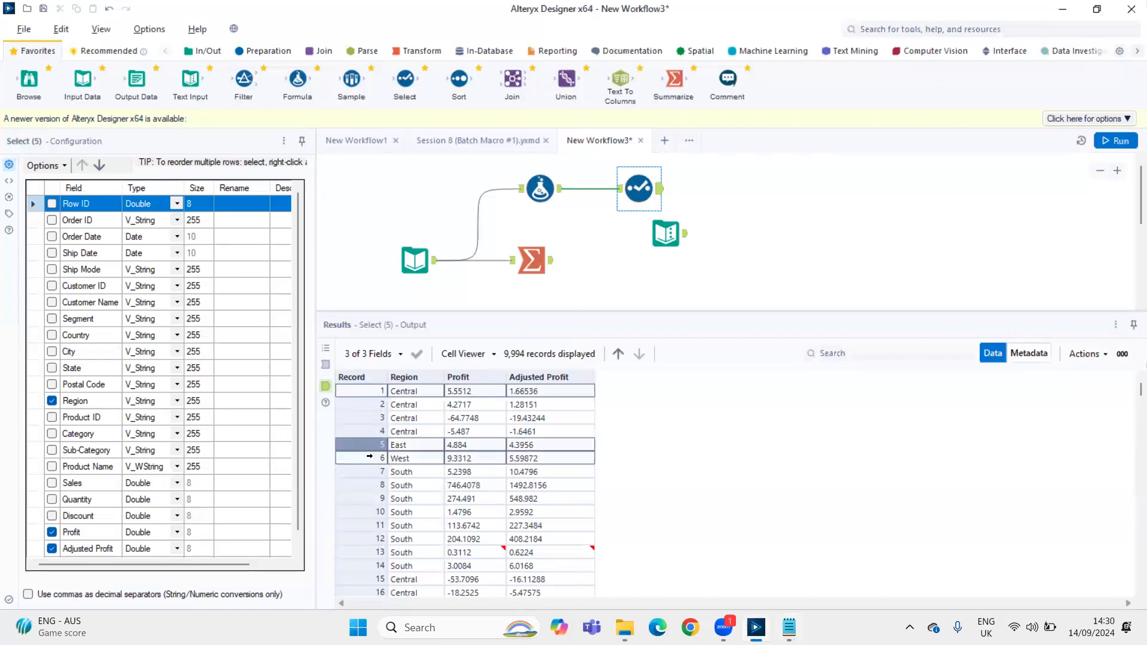
pyautogui.hotkey('alt', 'Tab')
pyautogui.press('BackSpace')
pyautogui.press('BackSpace')
pyautogui.press('BackSpace')
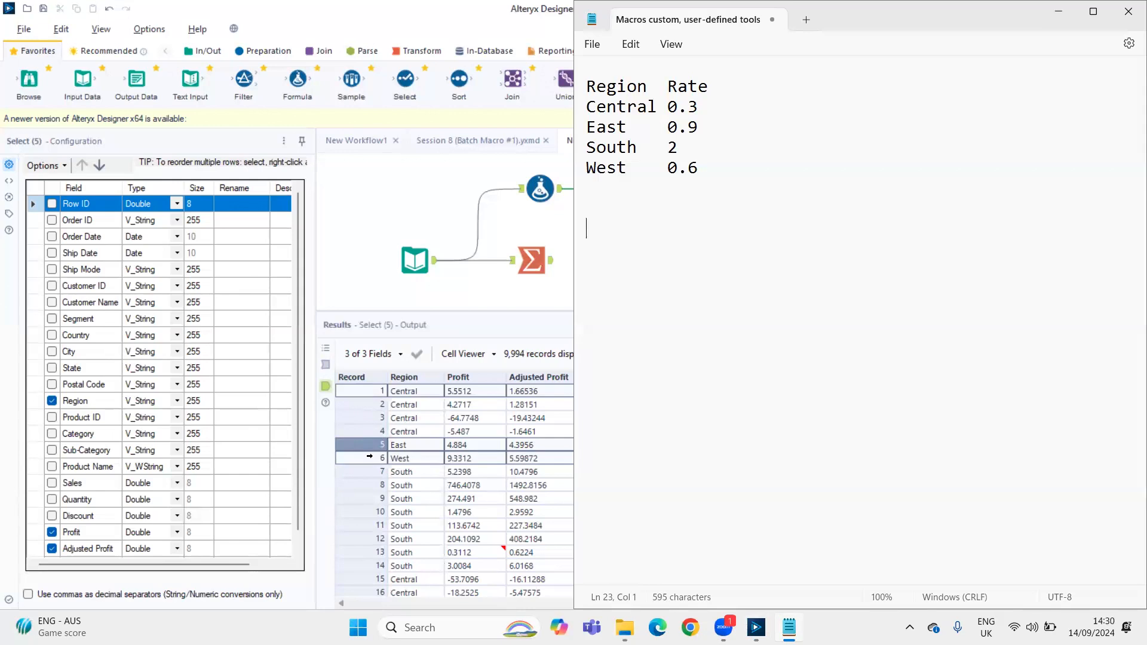
pyautogui.hotkey('ctrl', 'v')
# Add the header Region, Profit, Adj Profit above the copied records, and insert blank lines below them
pyautogui.press('Up')
pyautogui.press('Up')
pyautogui.press('Up')
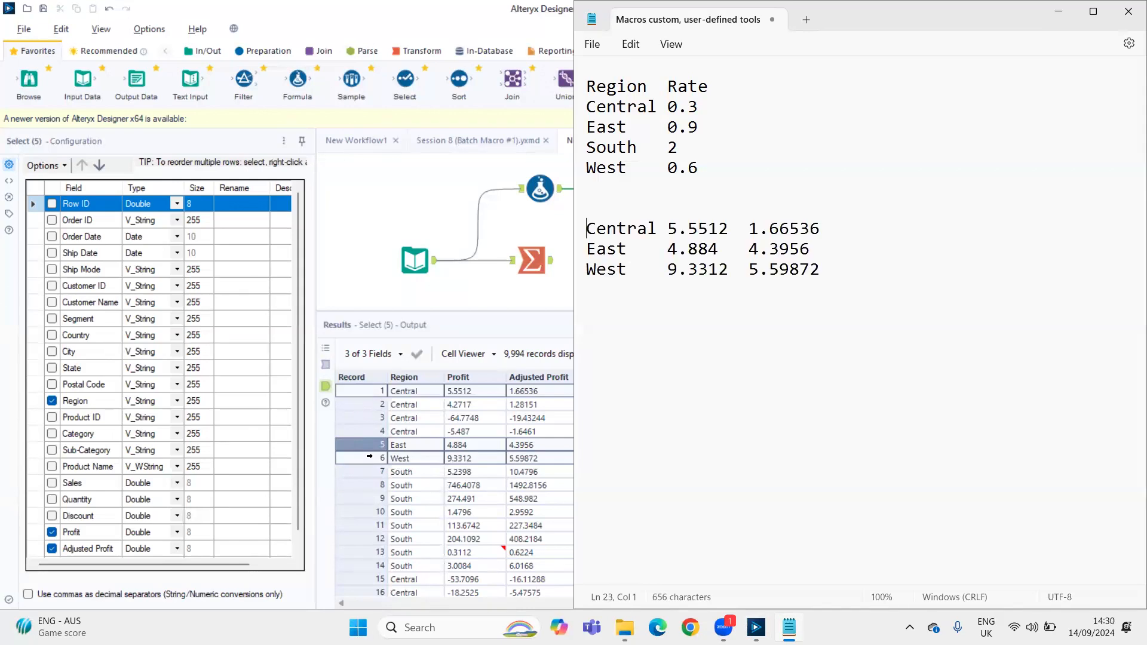
pyautogui.write('Region  Profit  Adj Profit')
pyautogui.press('Down')
pyautogui.press('Down')
pyautogui.press('Down')
pyautogui.press('Return')
pyautogui.press('Return')
# Open the Calculator and move it clear of the two tables in the notes
pyautogui.press('super')
pyautogui.write('c')
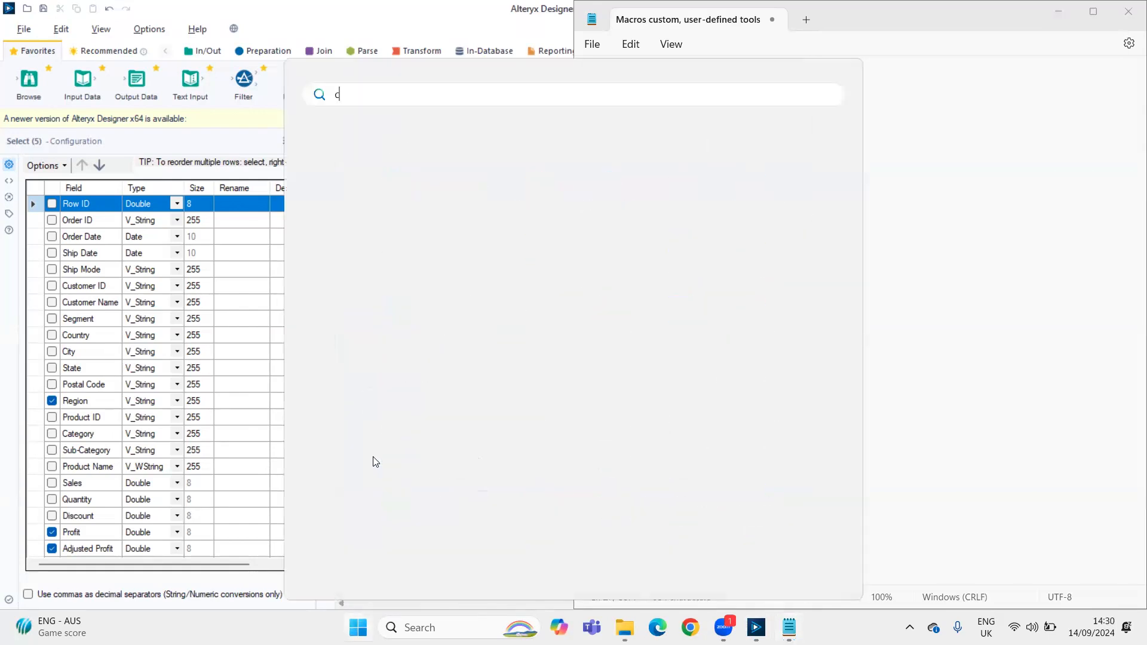
pyautogui.write('a#')
pyautogui.press('BackSpace')
pyautogui.press('Return')
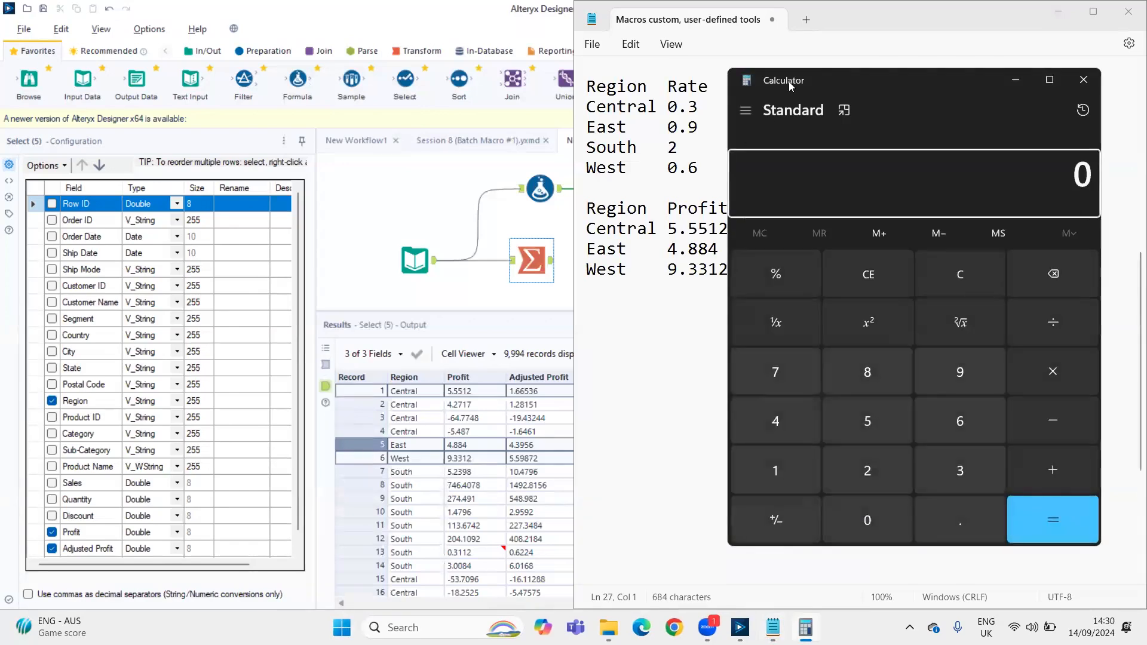
pyautogui.moveTo(788, 81); pyautogui.dragTo(936, 204)
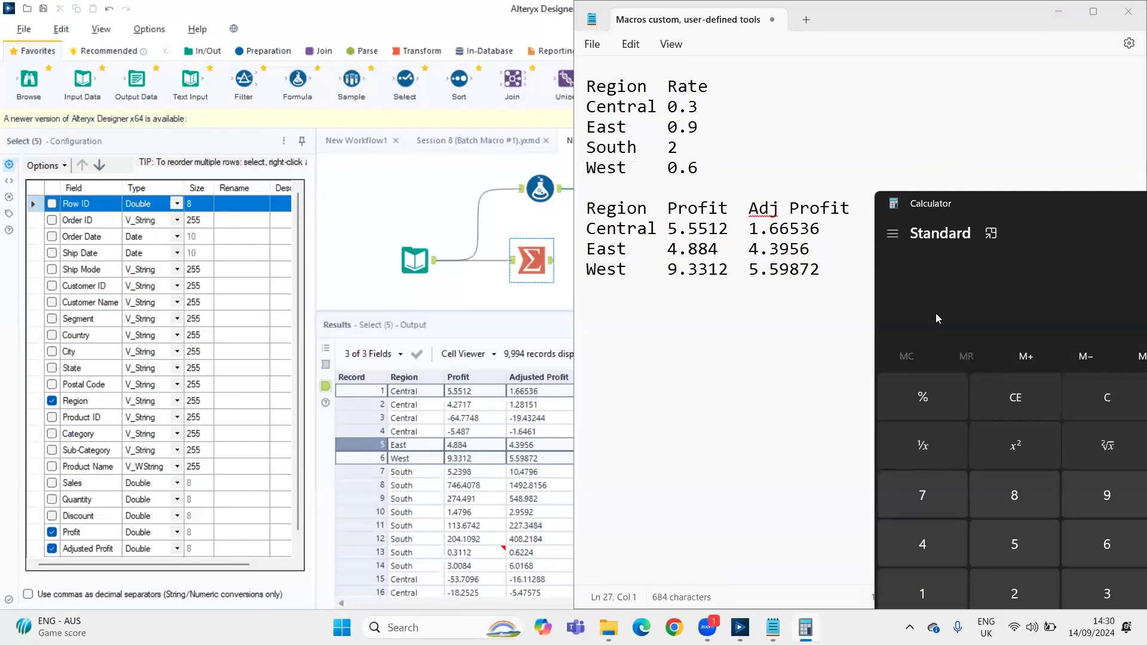
pyautogui.write('5512')
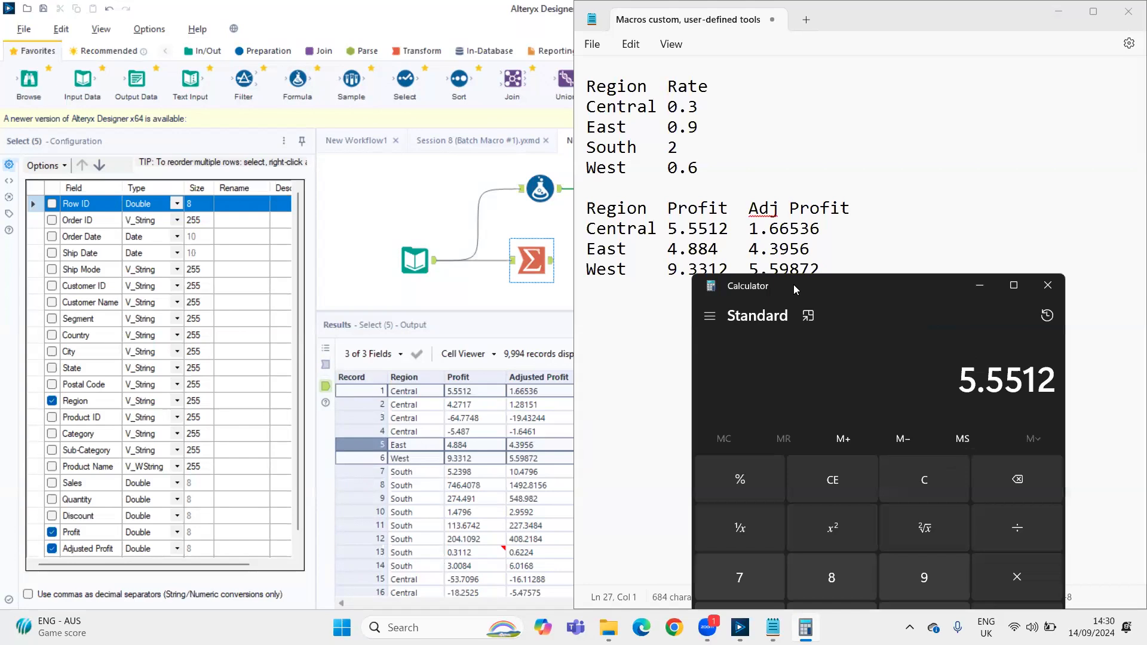
pyautogui.press('Return')
pyautogui.press('8')
pyautogui.press('BackSpace')
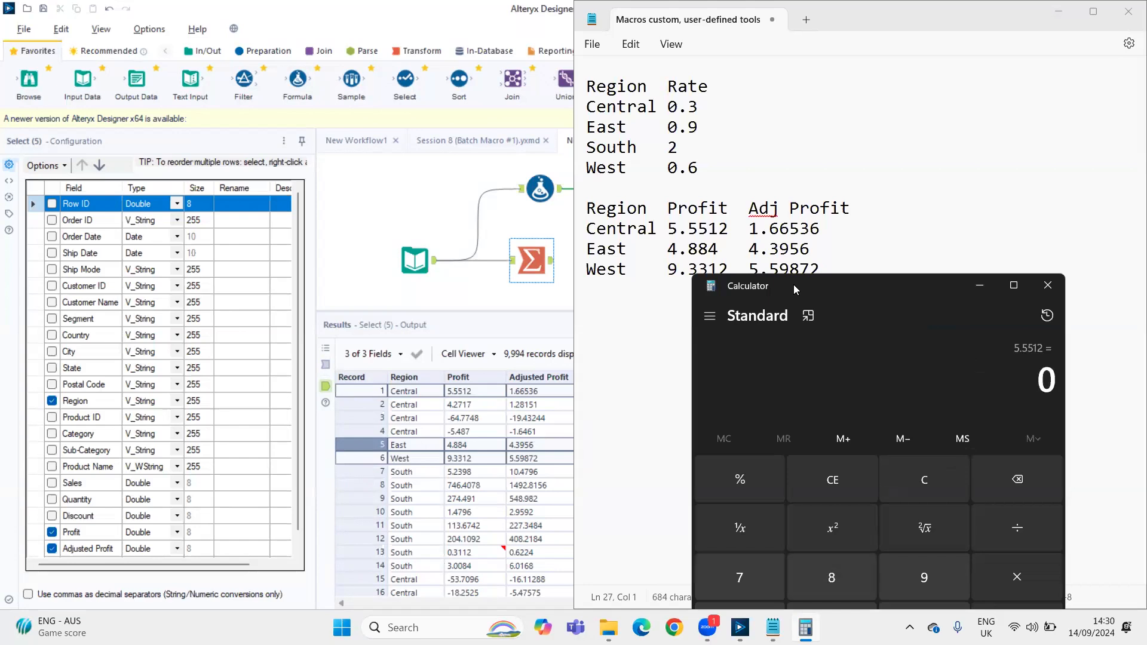
pyautogui.press('Return')
pyautogui.press('8')
pyautogui.press('BackSpace')
pyautogui.press('BackSpace')
# Check the Central record's adjusted profit by calculating 5.5512 × 0.3 in the Calculator
pyautogui.write('5.5512')
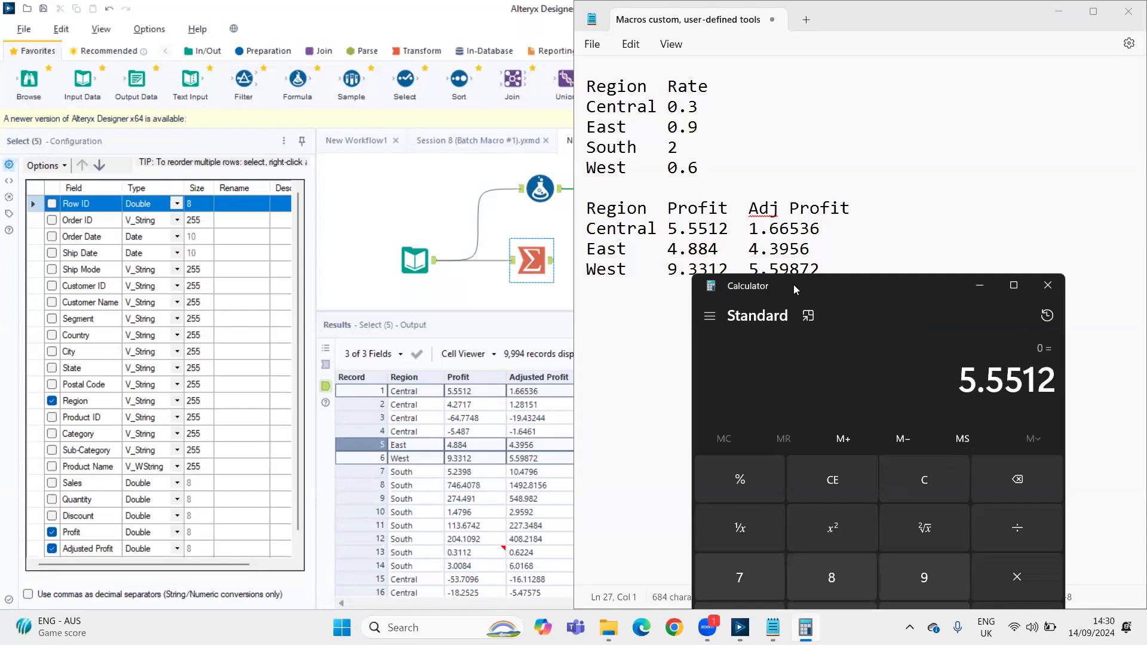
pyautogui.press('*')
pyautogui.write('0.3')
pyautogui.press('Return')
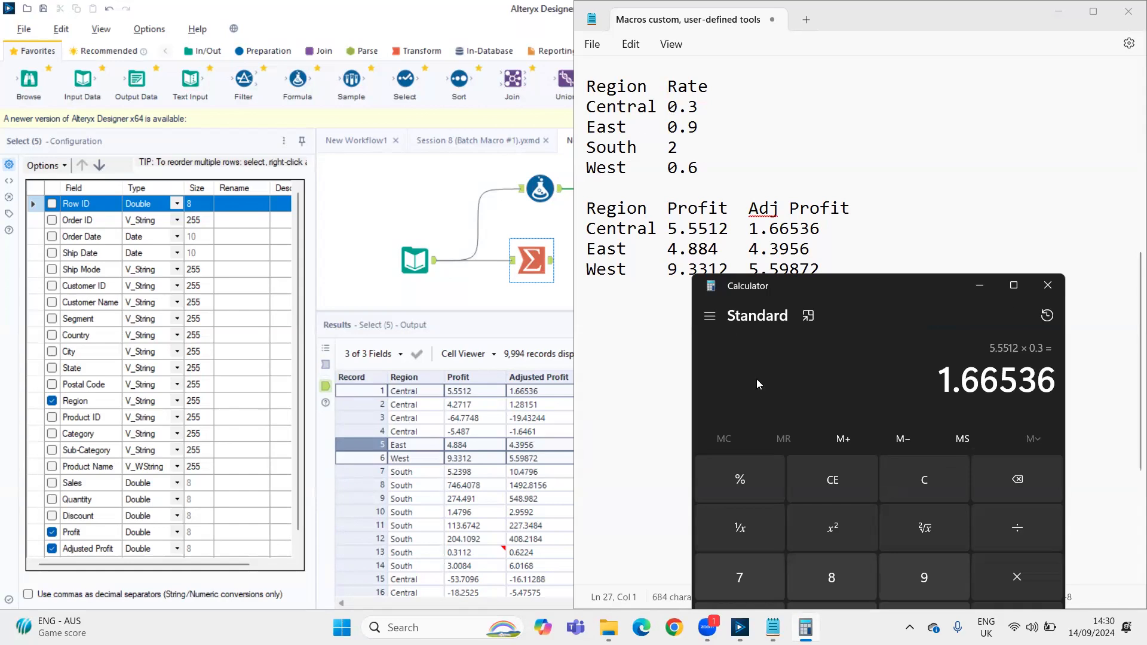
# Clear the Calculator and check the East record's adjusted profit by calculating 4.884 × 0.9
pyautogui.click(849, 463)
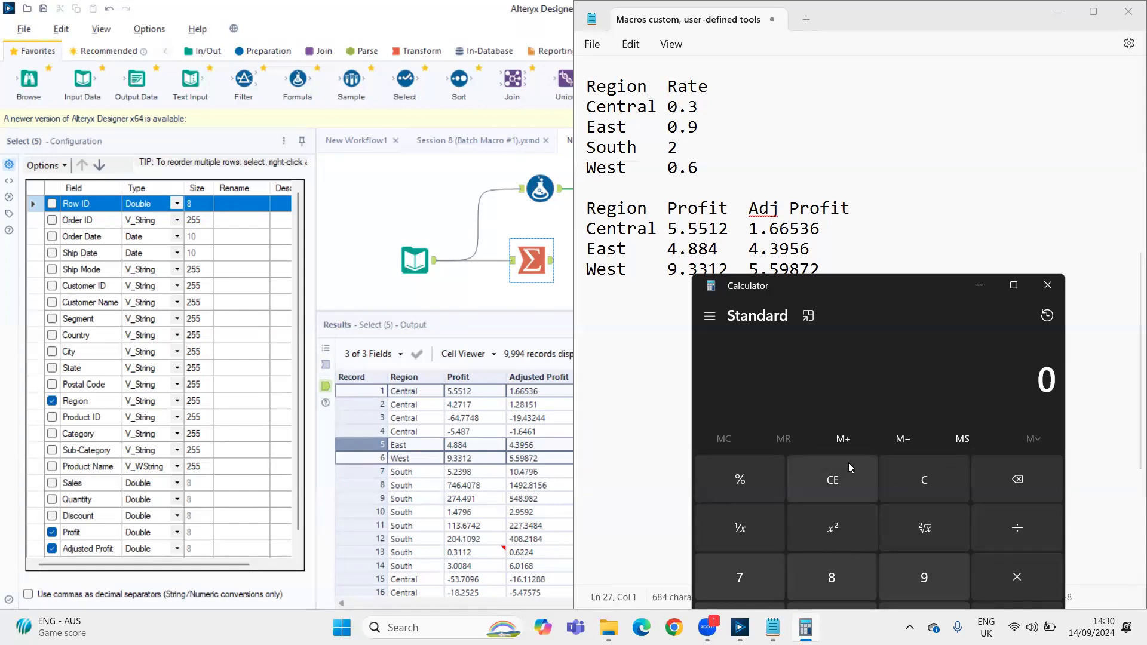
pyautogui.write('4.88')
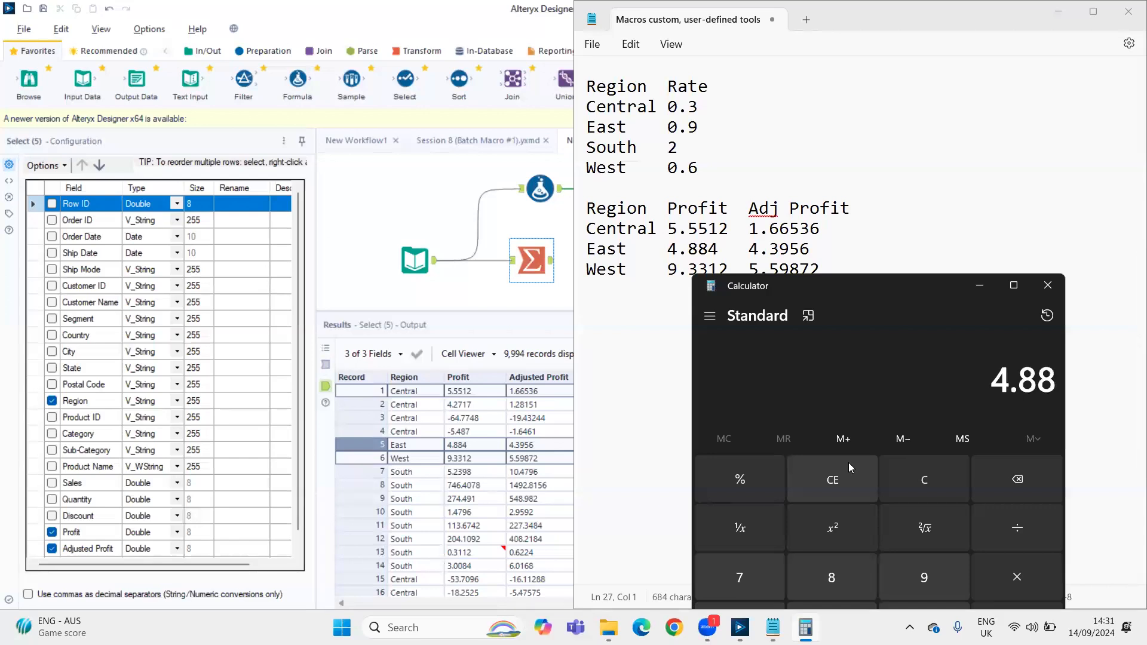
pyautogui.write('4*0.9')
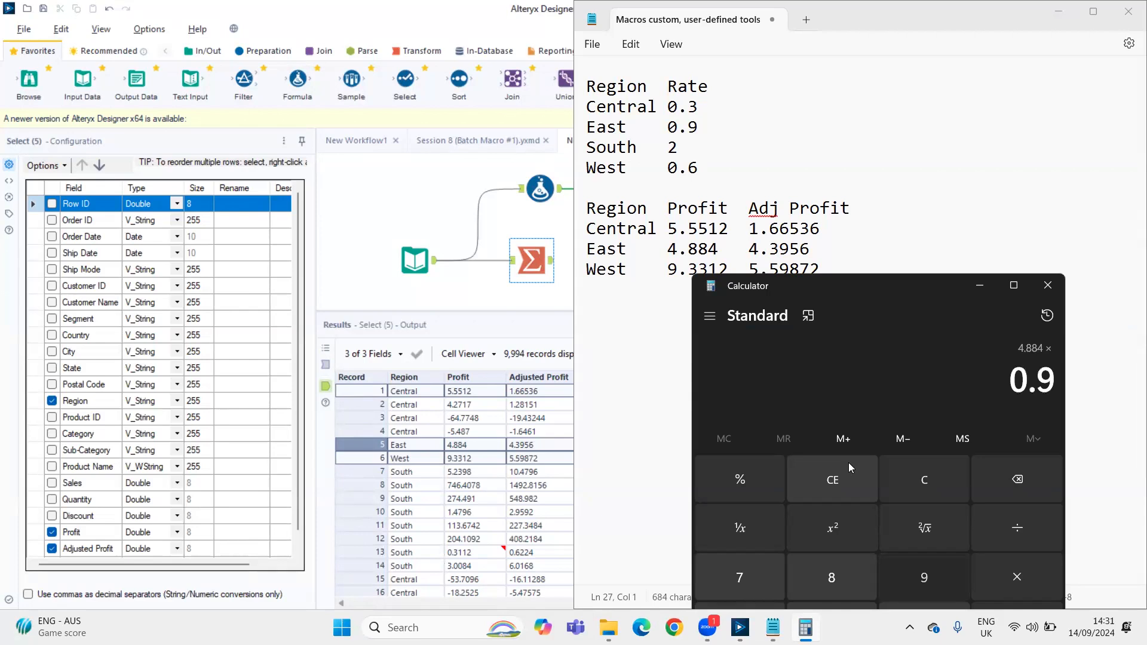
pyautogui.press('Return')
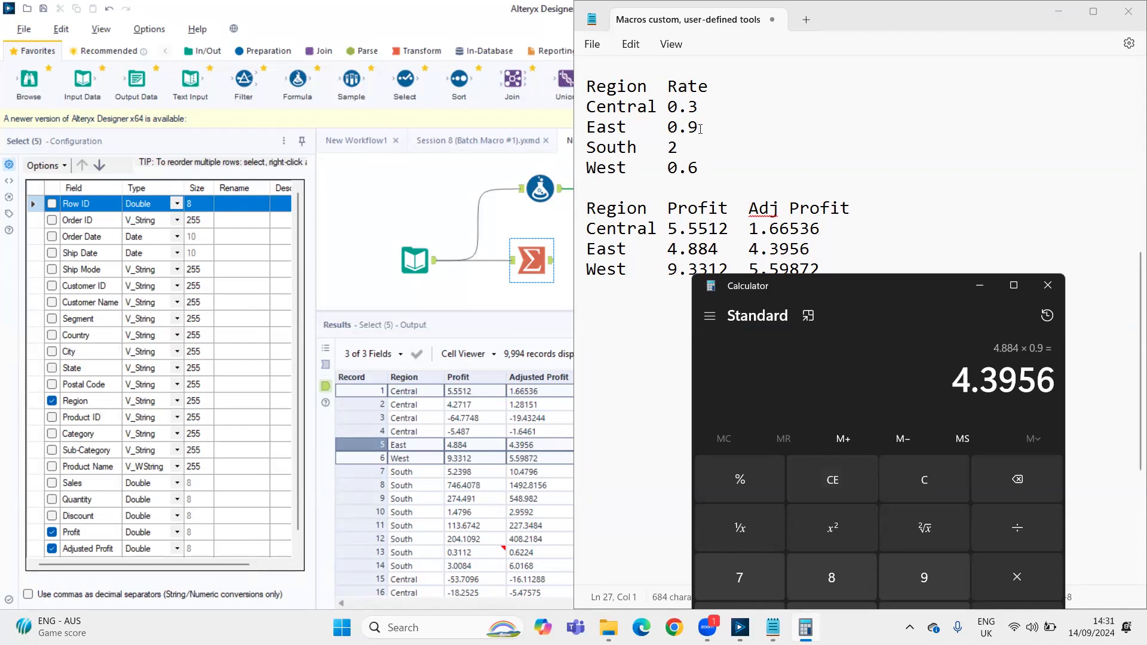
# Review the Formula tool's Adjusted Profit expression and output, and return to the Notepad notes and Calculator
pyautogui.click(561, 194)
pyautogui.click(561, 194)
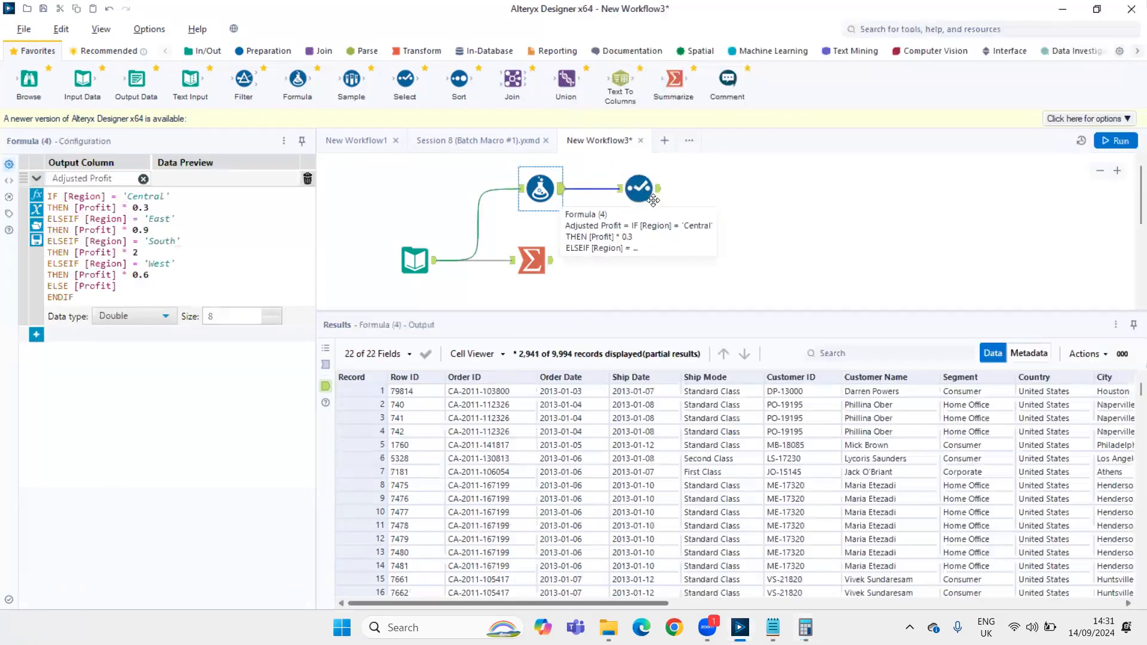
pyautogui.hotkey('alt', 'Tab')
pyautogui.hotkey('alt', 'Tab')
pyautogui.hotkey('alt', 'Tab')
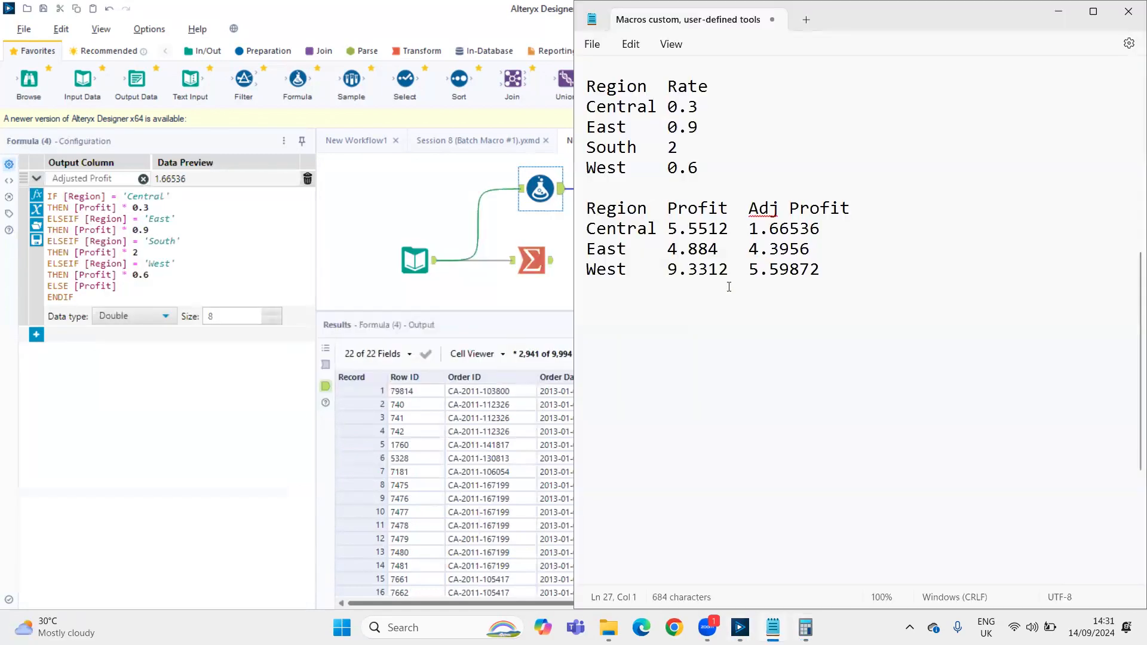
pyautogui.hotkey('alt', 'Tab')
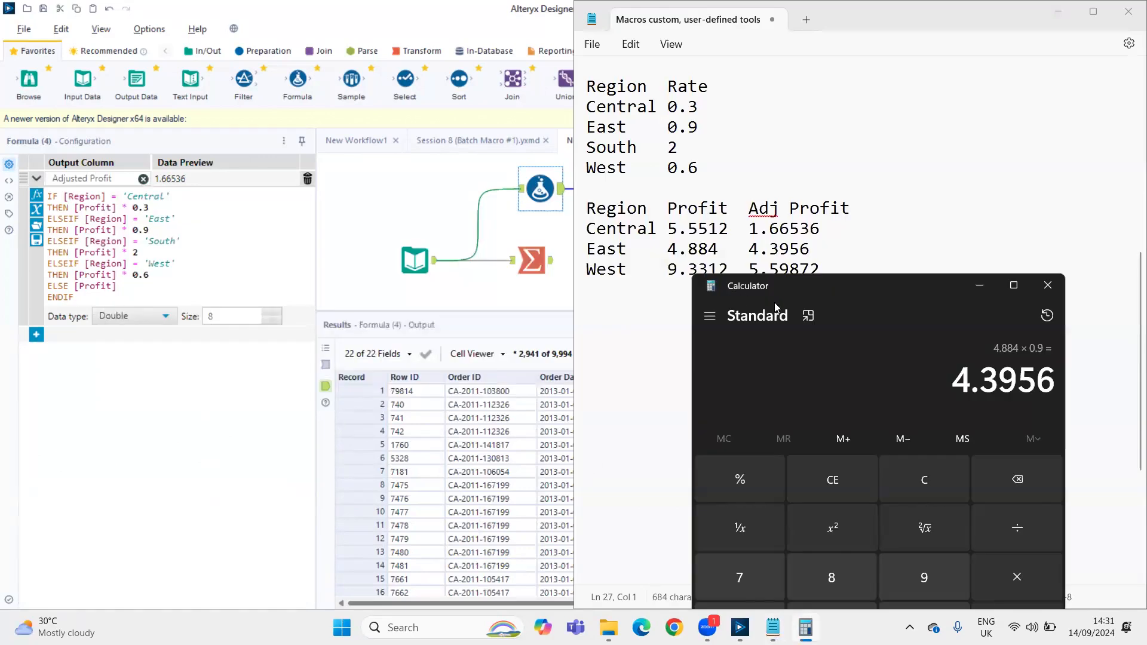
# Clear the Calculator and check the West record's adjusted profit by calculating 9.3312 × 0.6, keeping the notes' tables uncovered
pyautogui.press('Escape')
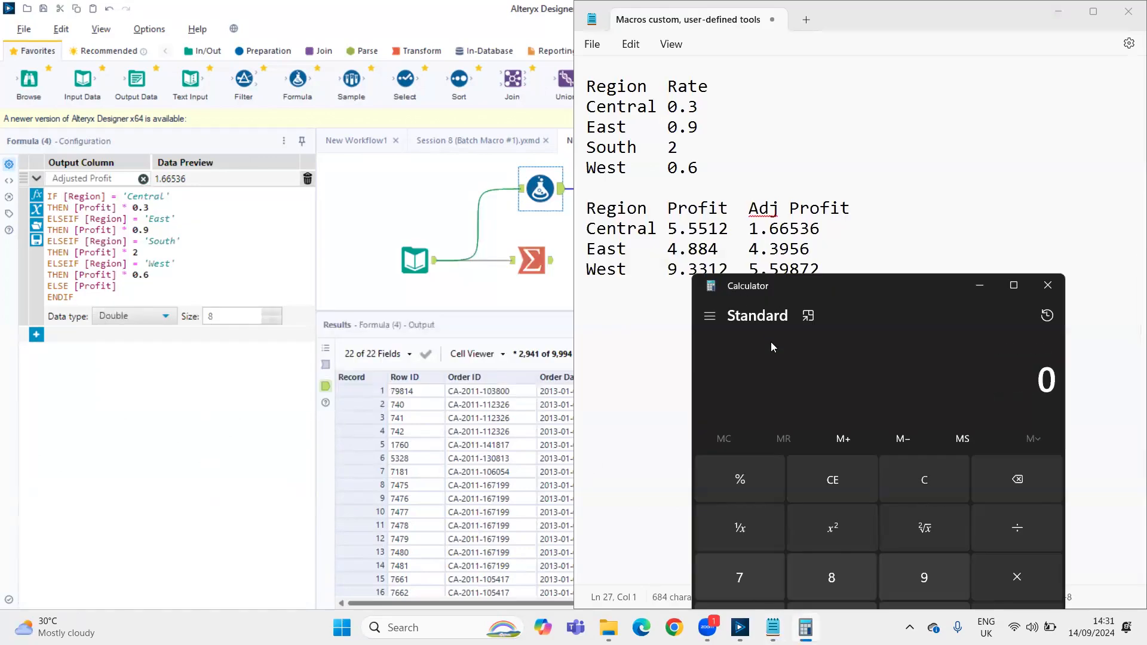
pyautogui.write('9.3312')
pyautogui.press('*')
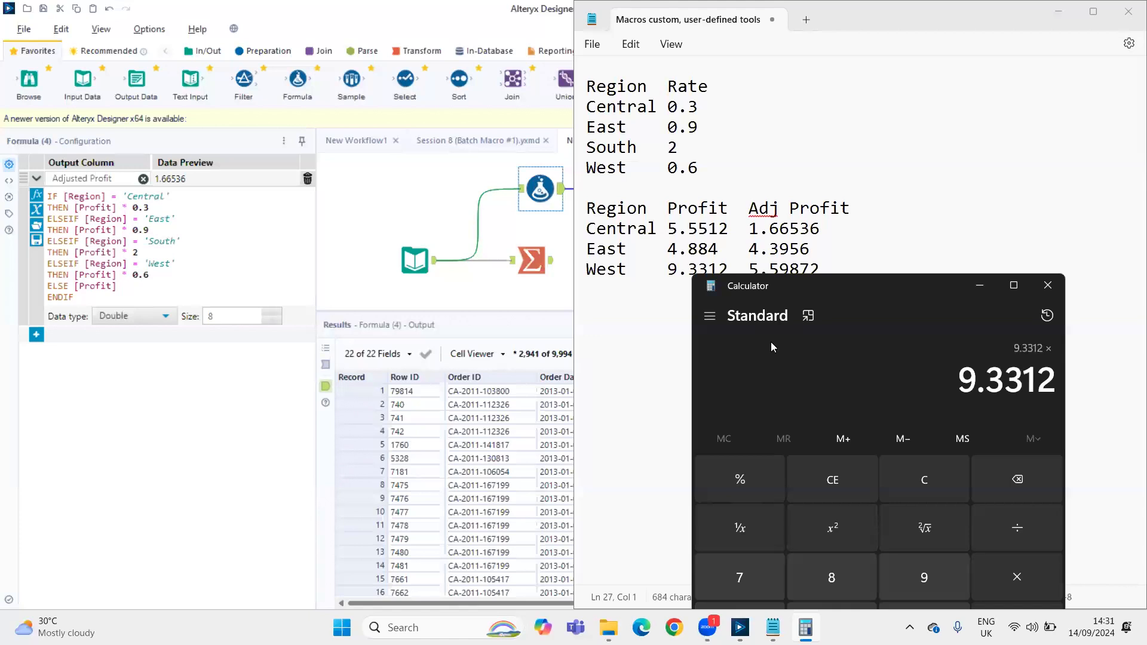
pyautogui.write('0.6')
pyautogui.press('Return')
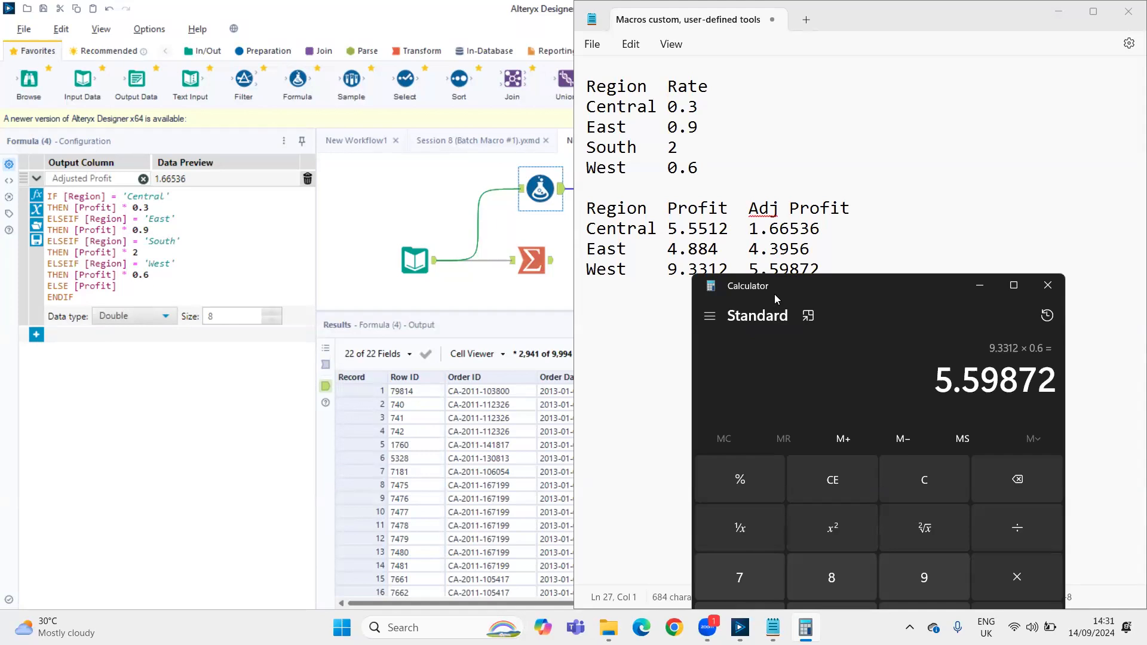
pyautogui.moveTo(774, 294); pyautogui.dragTo(747, 337)
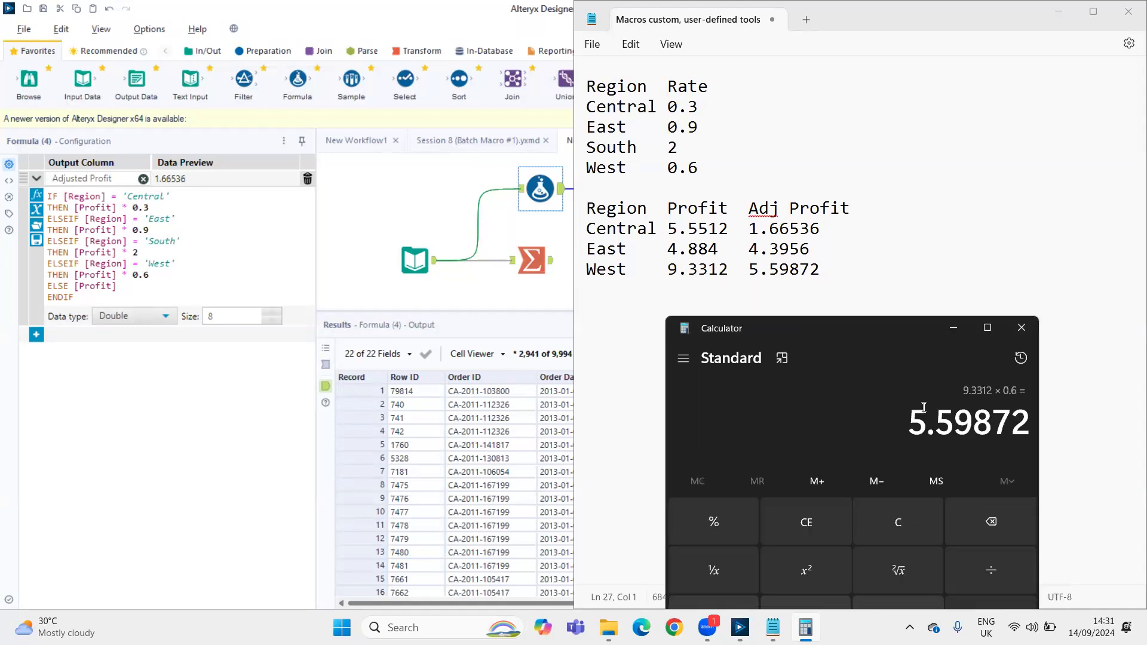
pyautogui.click(897, 269)
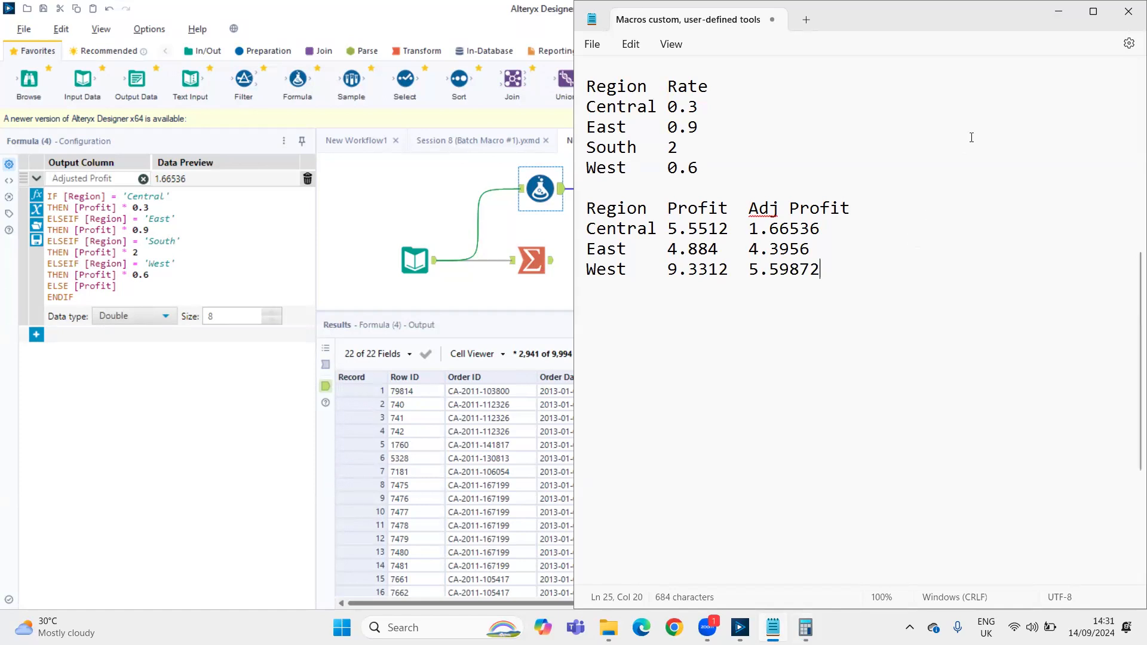
# Switch back to Alteryx Designer and copy the first 11 records of the Input Data output with headers
pyautogui.click(1058, 11)
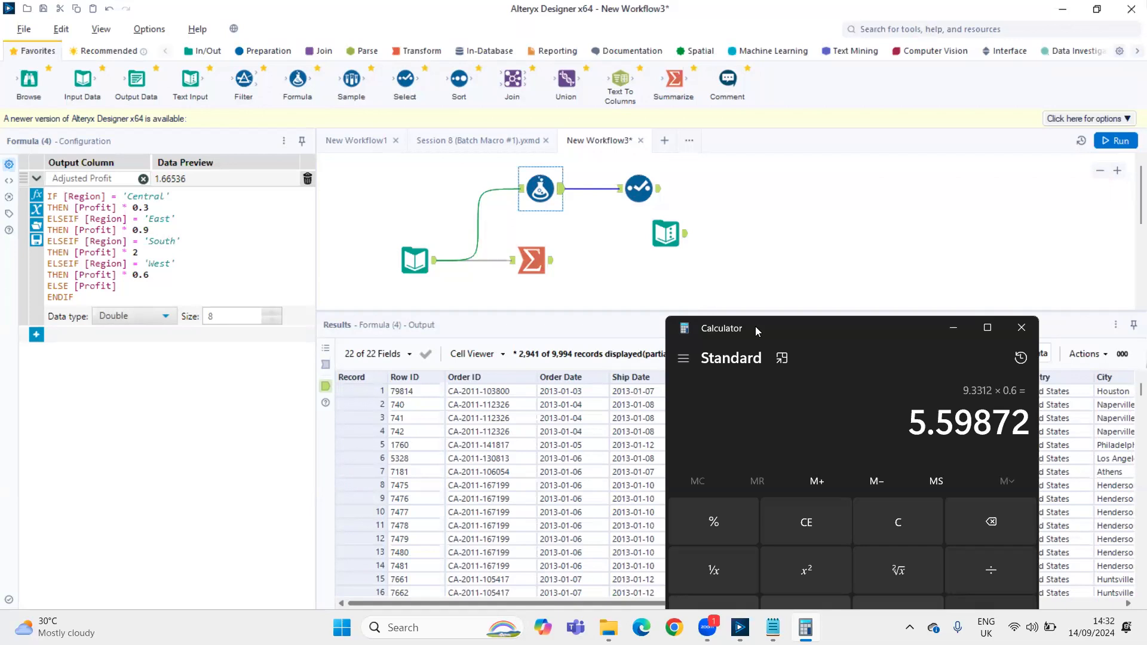
pyautogui.click(953, 328)
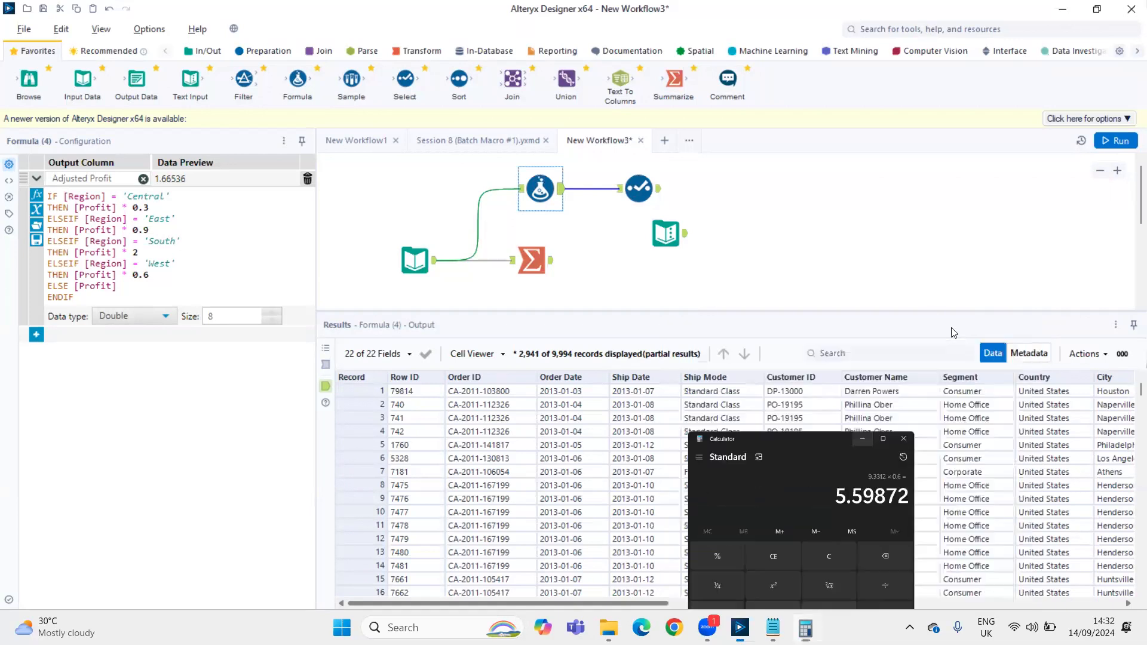
pyautogui.click(432, 263)
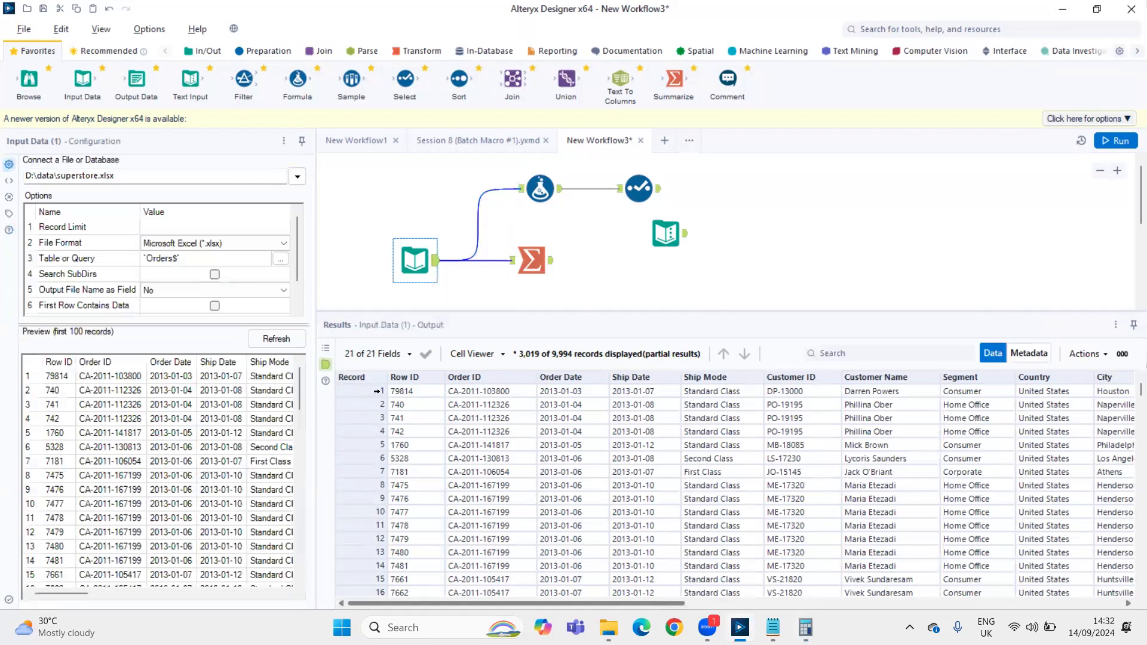
pyautogui.moveTo(377, 391); pyautogui.dragTo(369, 521)
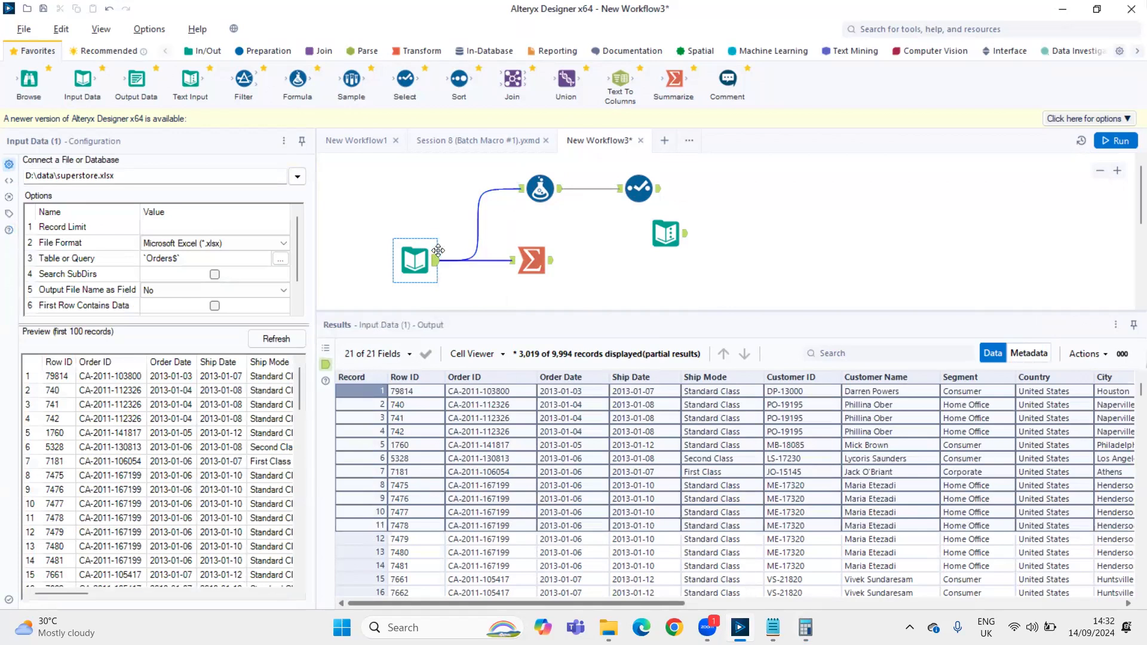
pyautogui.rightClick(426, 493)
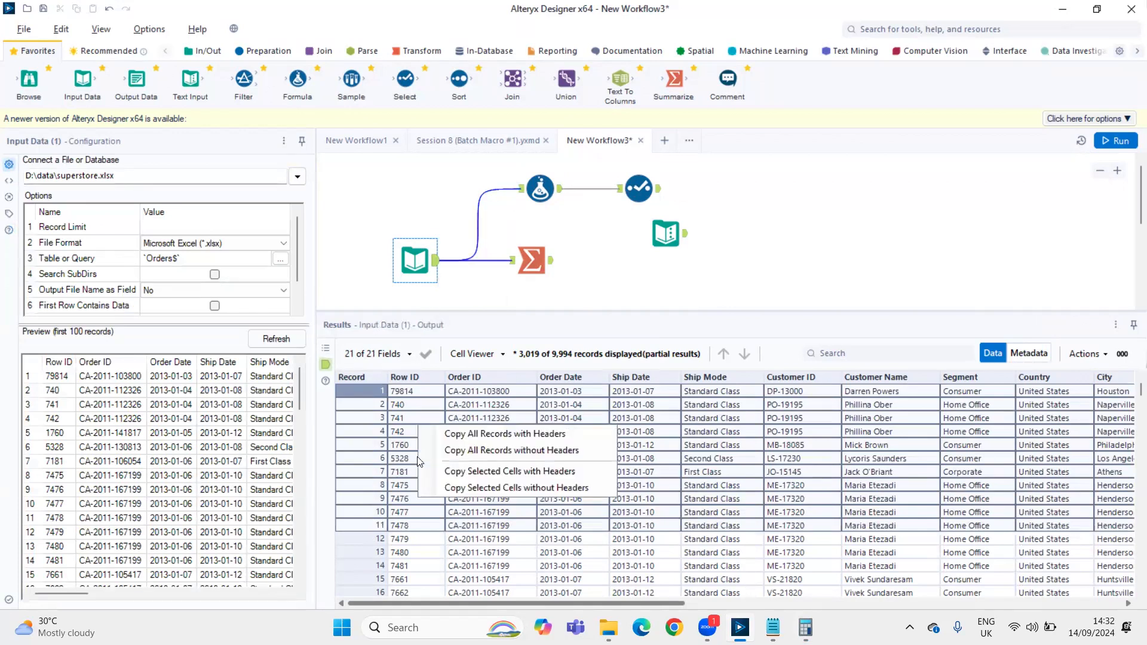
pyautogui.click(471, 477)
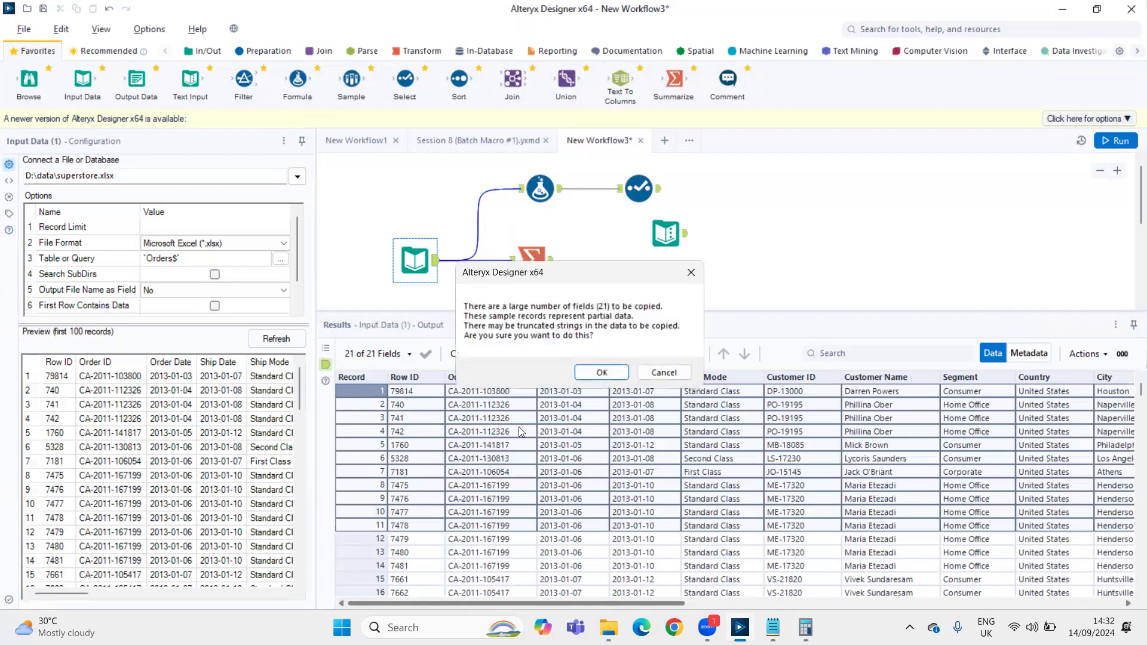
pyautogui.click(606, 371)
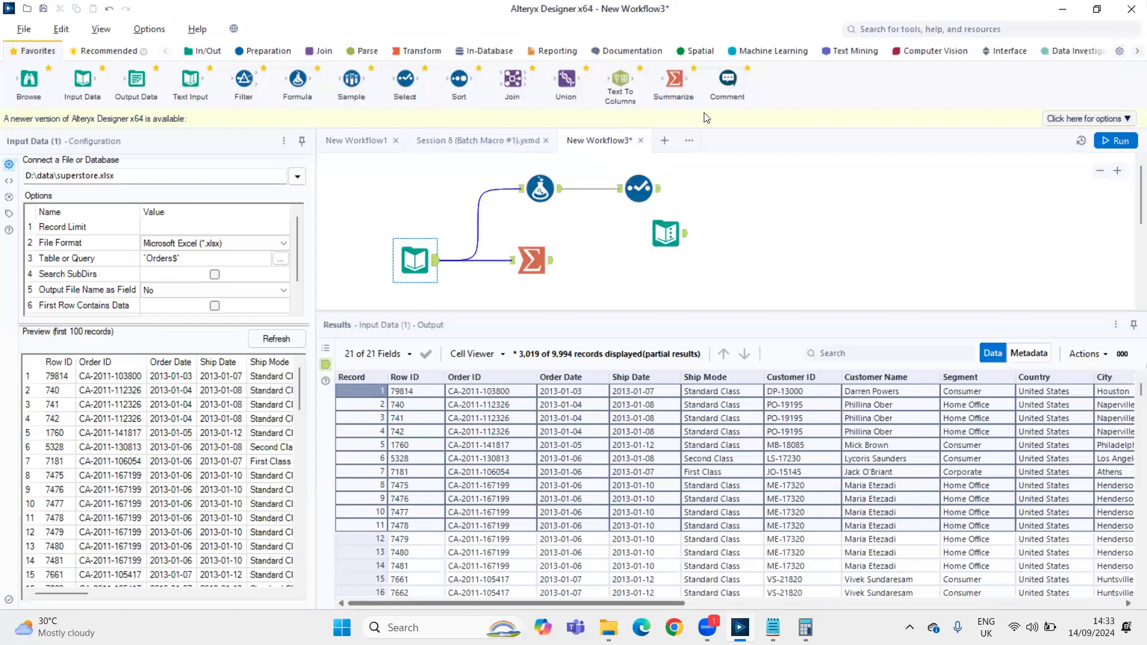
# Create a new workflow and paste the copied records onto its canvas as a Text Input tool
pyautogui.click(664, 141)
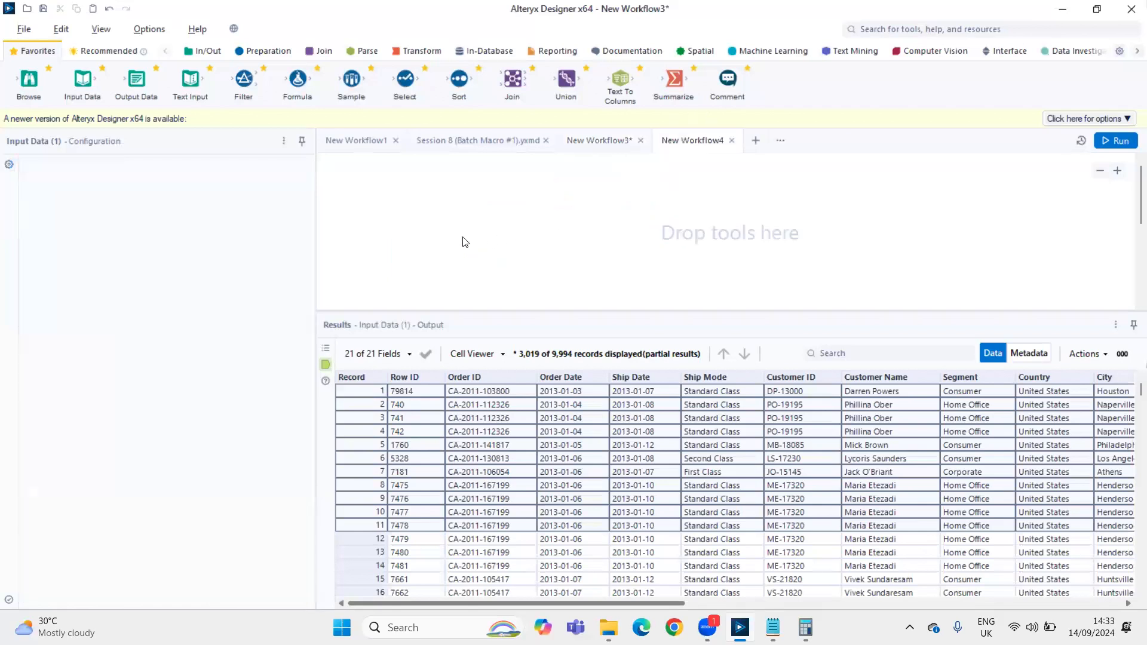
pyautogui.rightClick(466, 241)
pyautogui.click(476, 249)
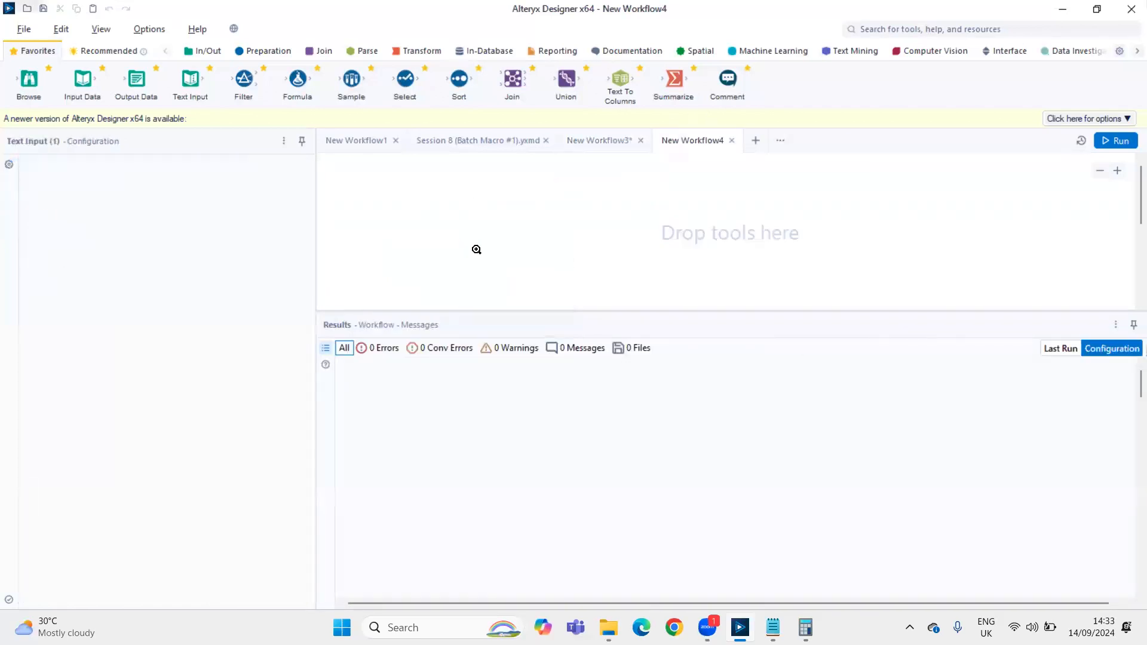
# Try to copy the first 12 Input Data records with headers from New Workflow3, and return to New Workflow4
pyautogui.click(573, 143)
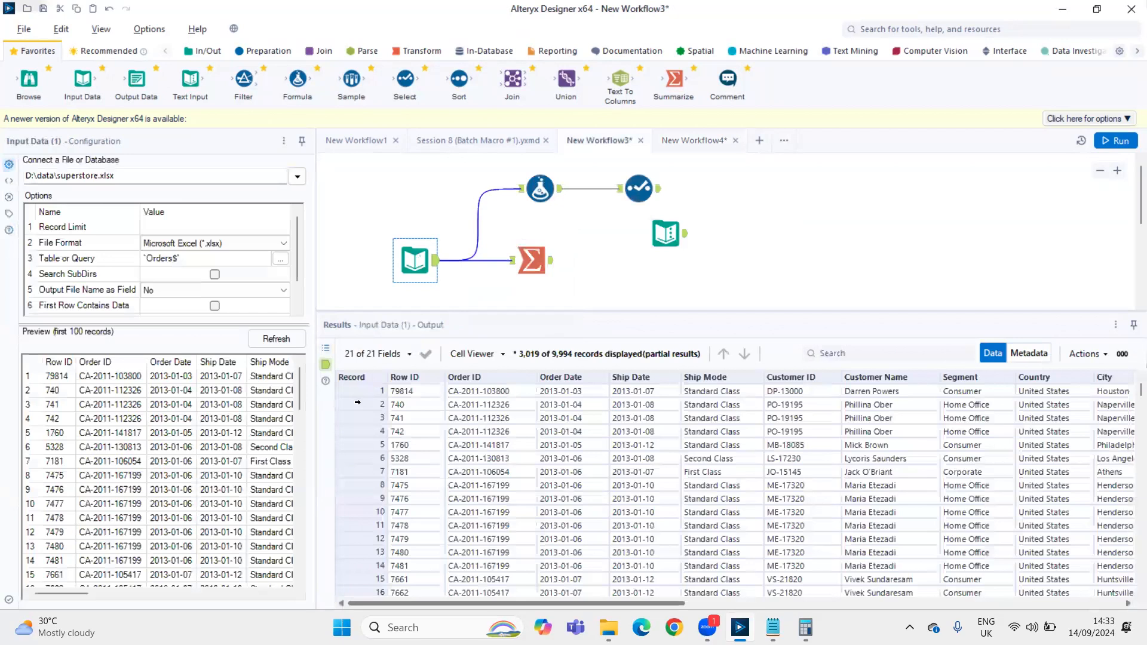
pyautogui.moveTo(361, 391); pyautogui.dragTo(361, 533)
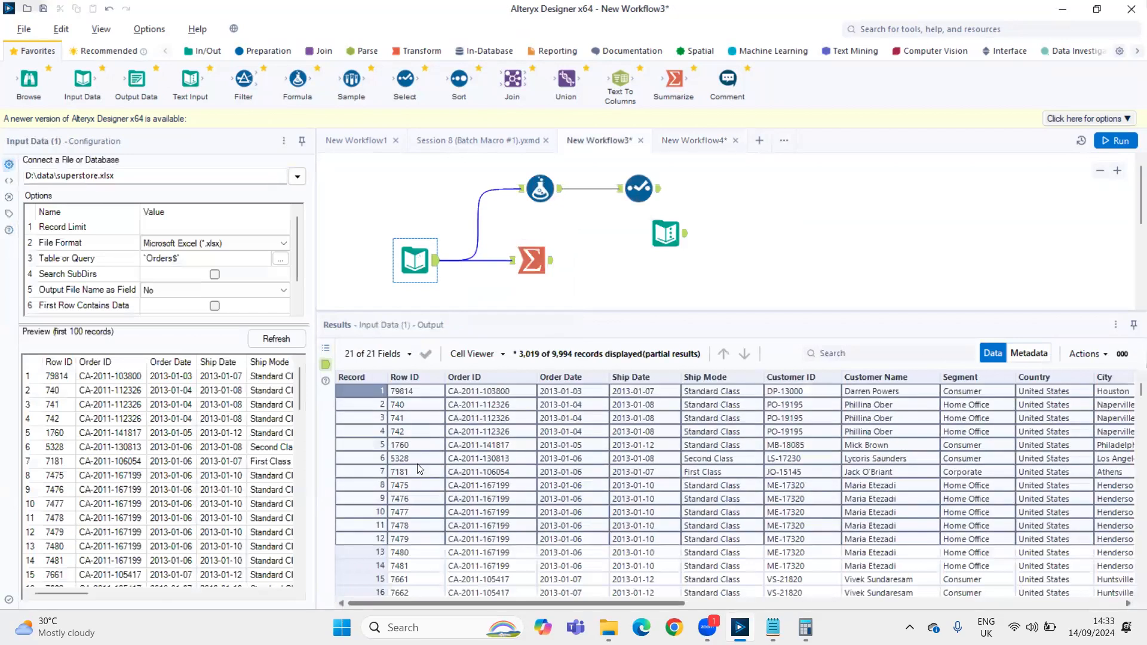
pyautogui.rightClick(406, 499)
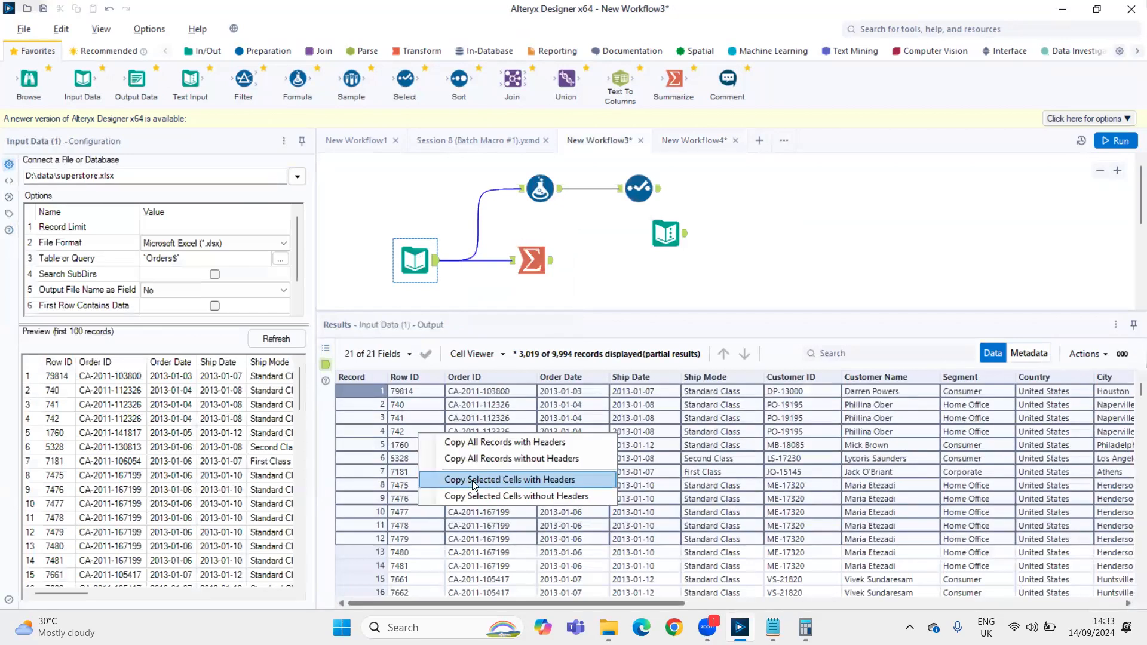
pyautogui.click(697, 140)
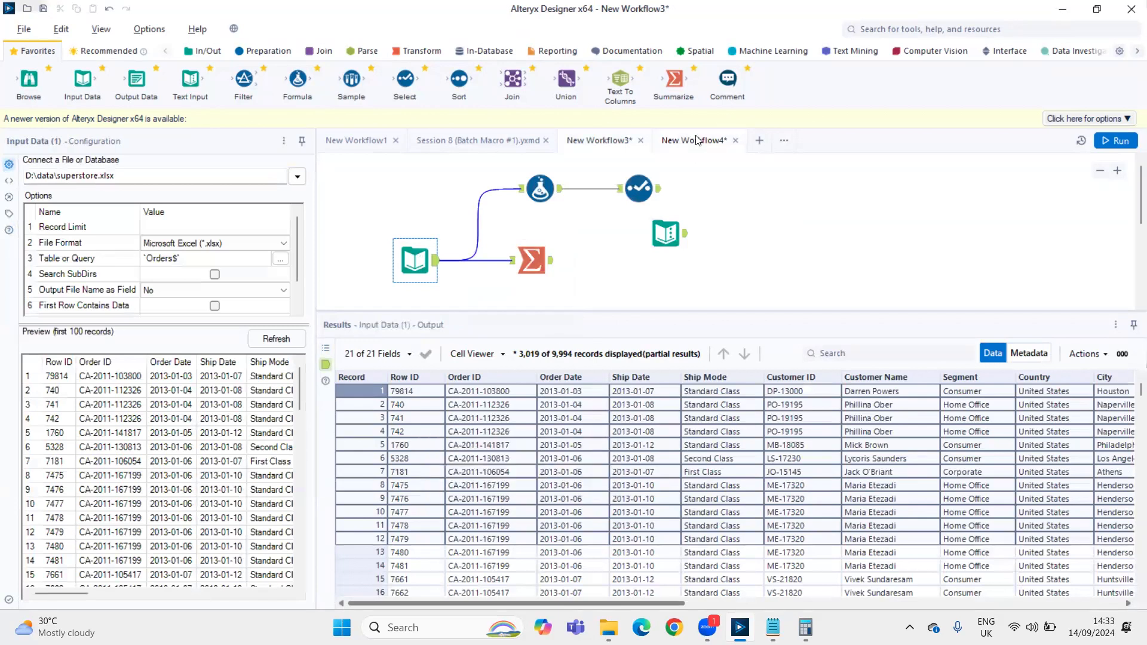
pyautogui.click(601, 140)
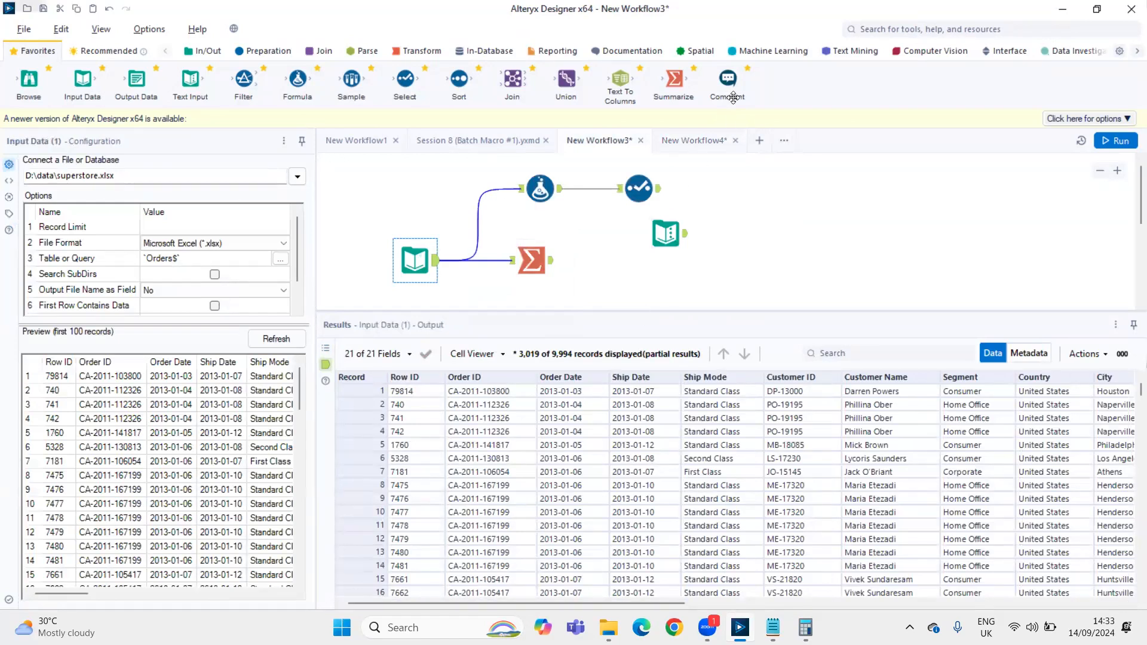
pyautogui.click(696, 140)
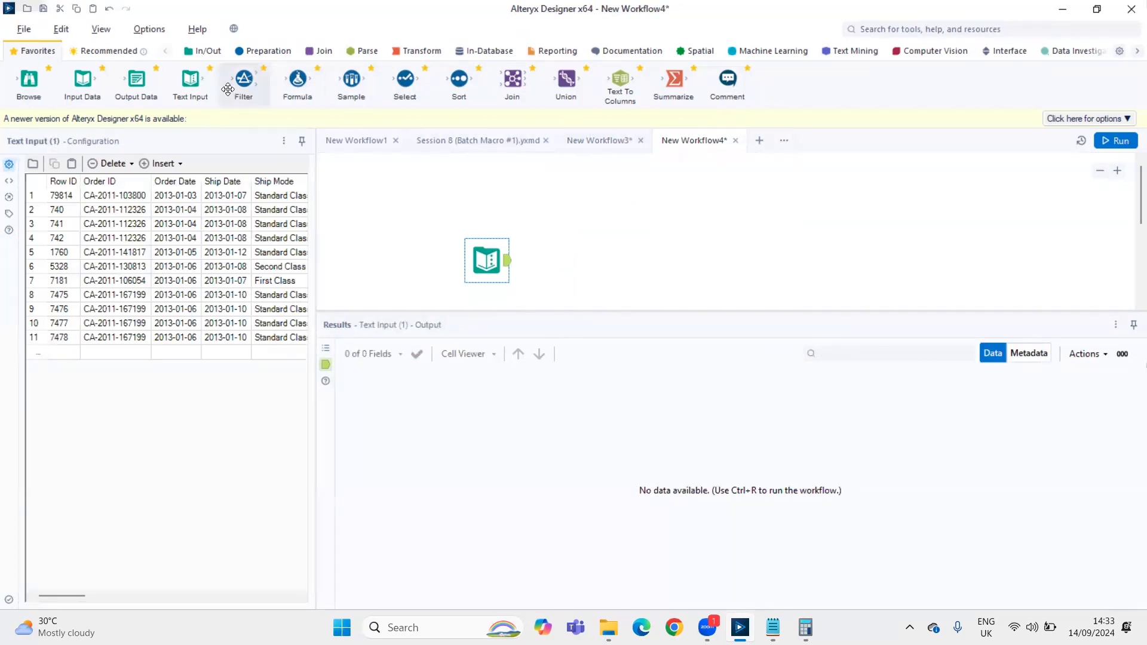
# Connect a Formula tool after the Text Input and add a new output column named Adjusted Profit
pyautogui.moveTo(298, 81); pyautogui.dragTo(574, 258)
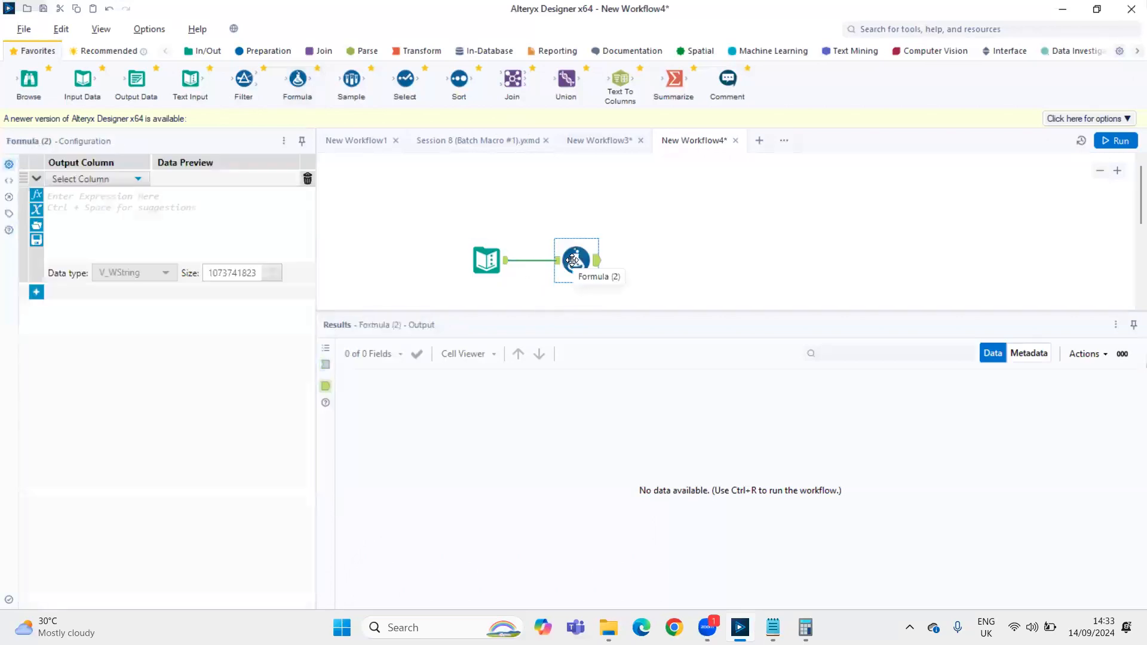
pyautogui.click(99, 180)
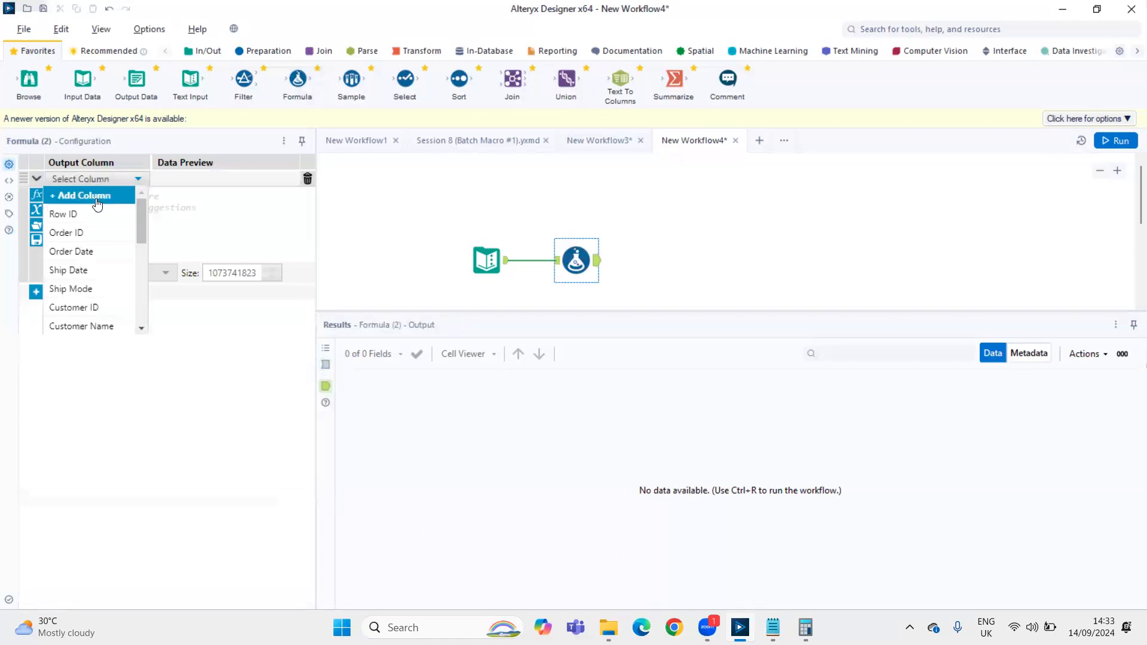
pyautogui.click(111, 215)
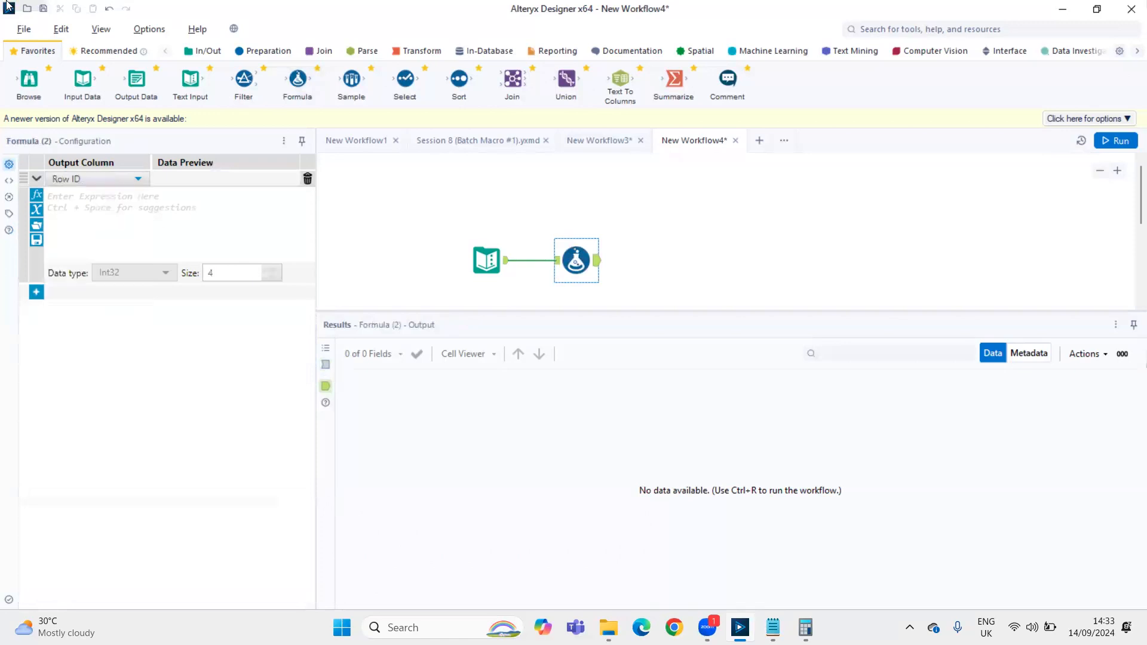
pyautogui.click(110, 178)
pyautogui.click(101, 195)
pyautogui.write('Adjusted Profit')
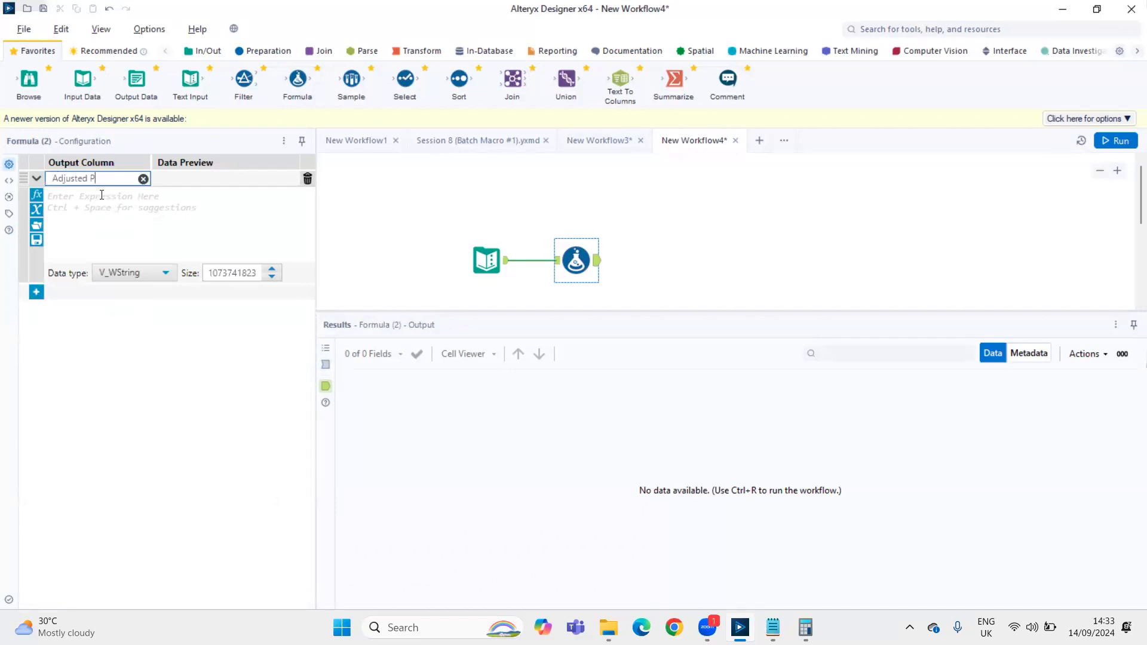
# Set the Adjusted Profit expression to [Profit] * 0 and its data type to Double
pyautogui.click(143, 225)
pyautogui.write('pro')
pyautogui.press('Down')
pyautogui.press('Down')
pyautogui.press('Return')
pyautogui.write('* ')
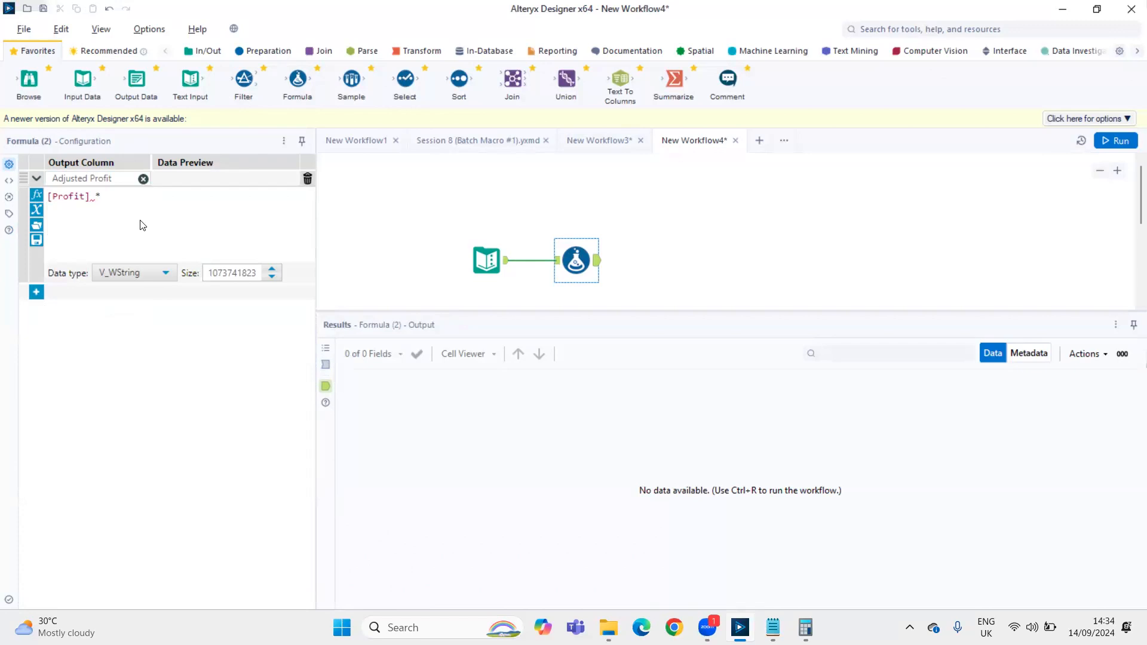
pyautogui.write('0')
pyautogui.click(149, 271)
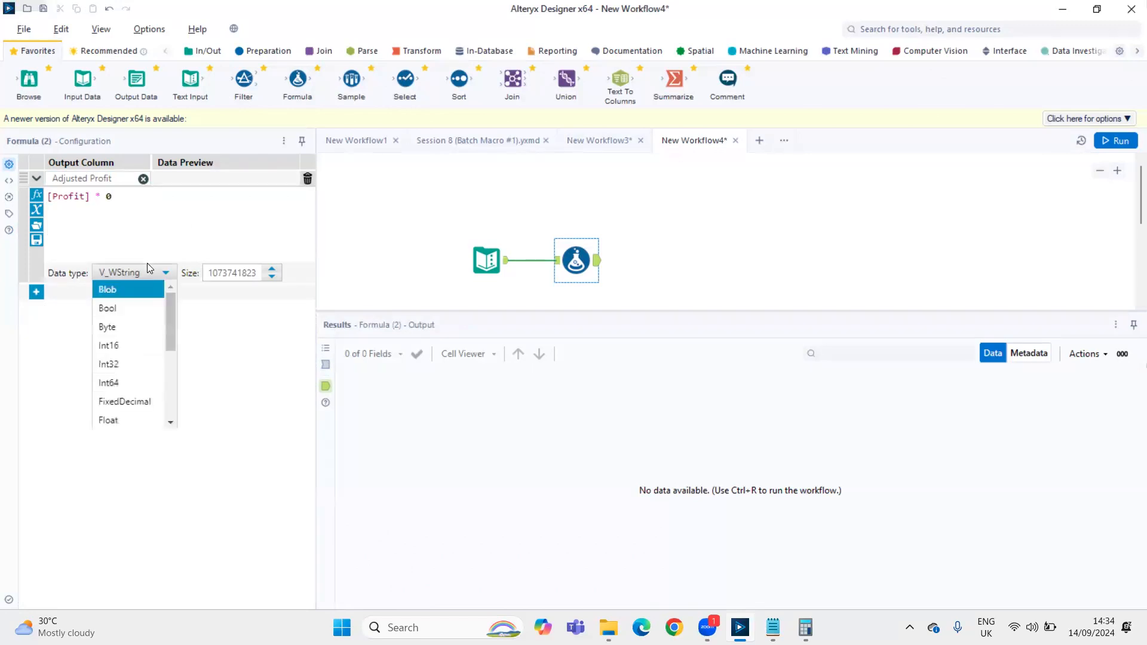
pyautogui.scroll(-3, 125, 382)
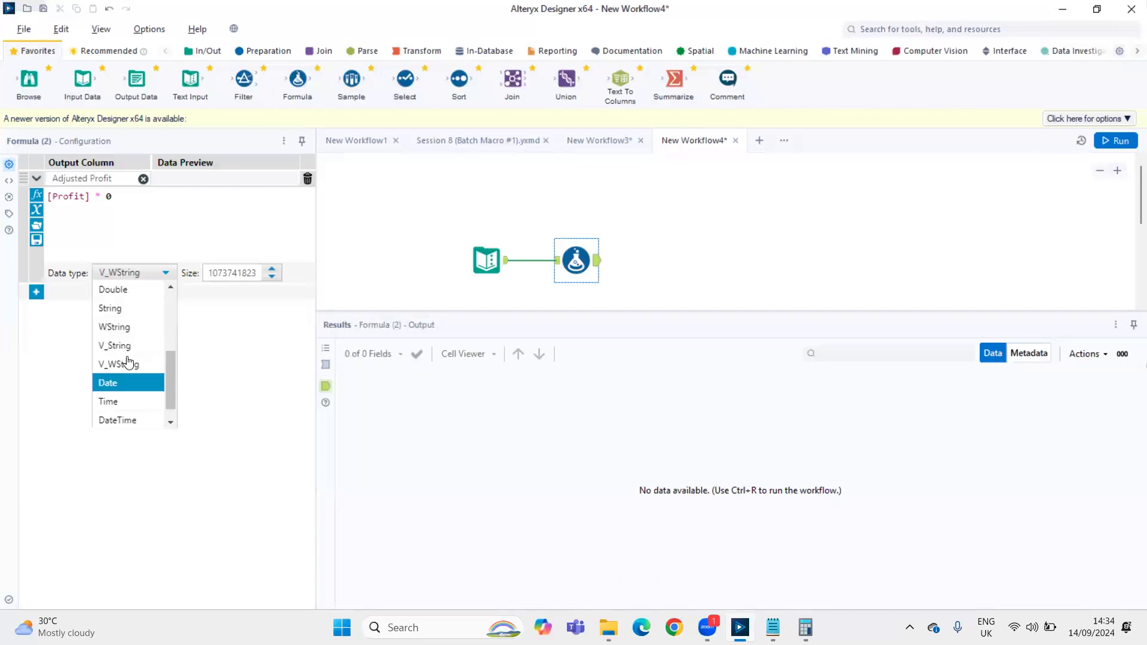
pyautogui.click(125, 291)
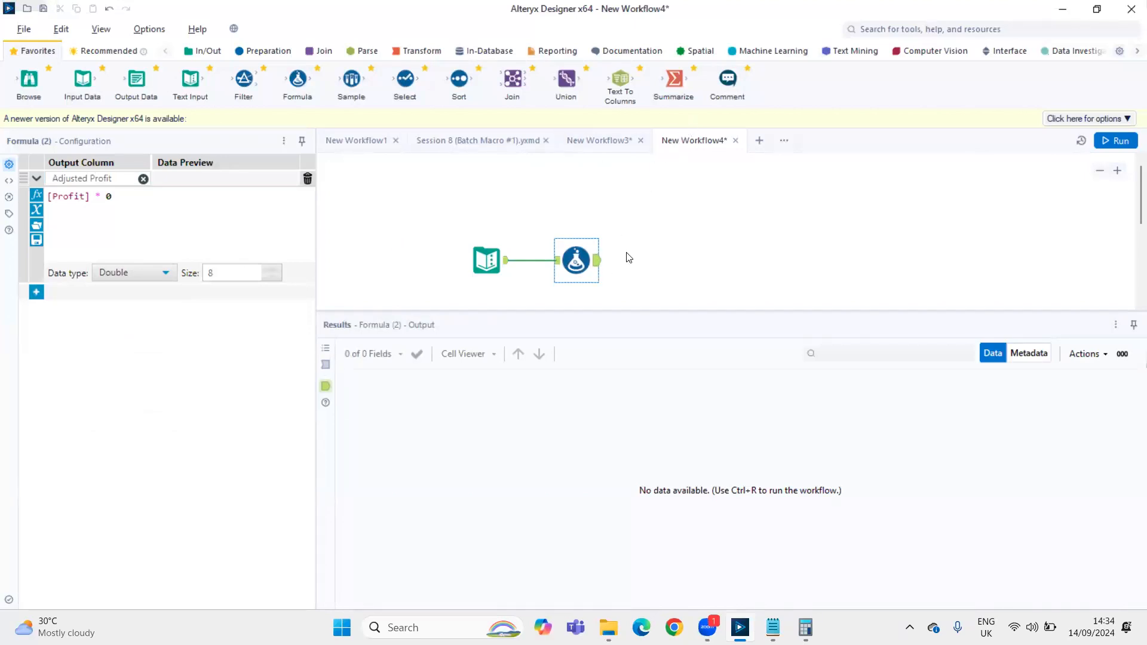
# Find the Macro Output tool, connect it after the Formula tool, and set its anchor abbreviation to O
pyautogui.click(911, 30)
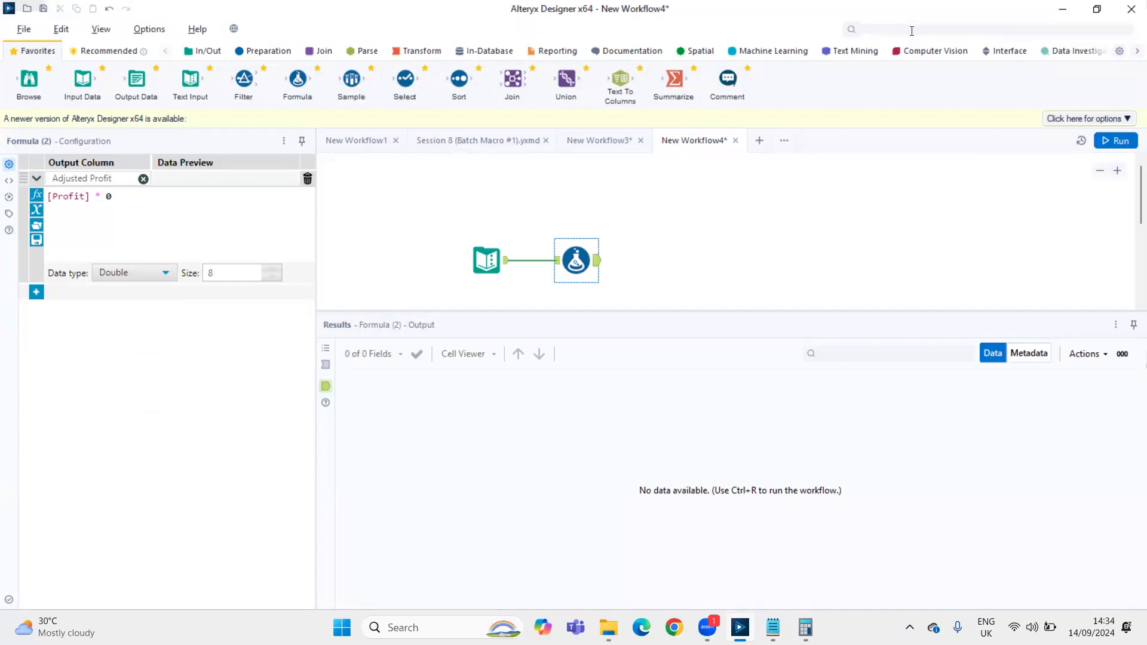
pyautogui.write('macor')
pyautogui.press('BackSpace')
pyautogui.press('BackSpace')
pyautogui.write('r')
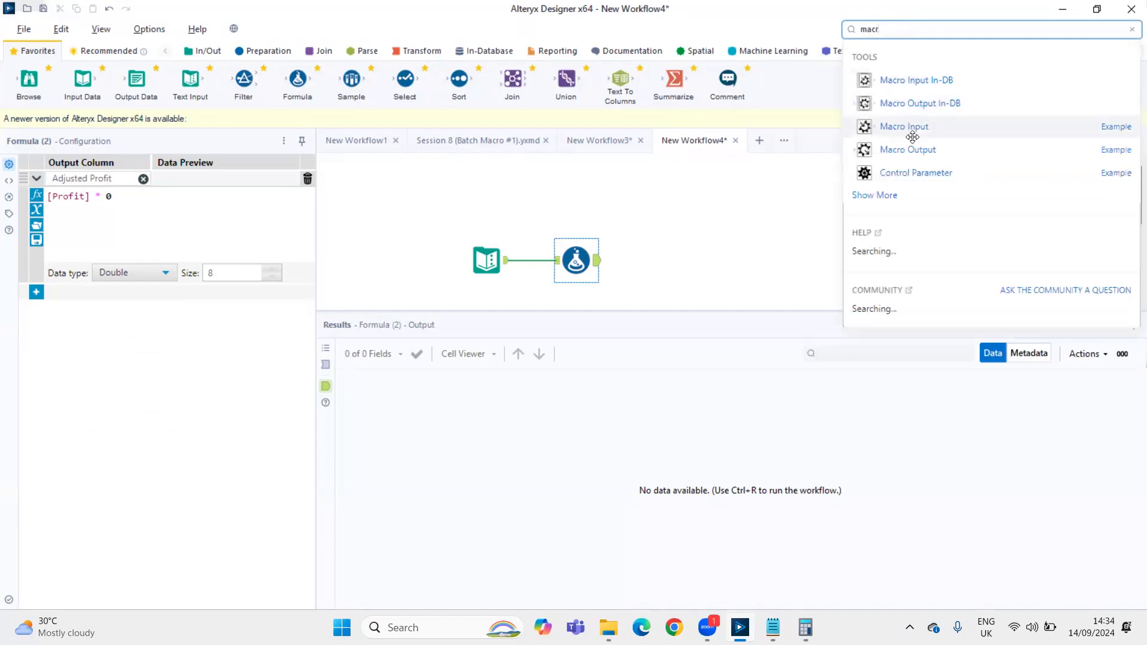
pyautogui.moveTo(896, 149); pyautogui.dragTo(665, 261)
pyautogui.press('End')
pyautogui.press('BackSpace')
pyautogui.press('Tab')
pyautogui.write('O')
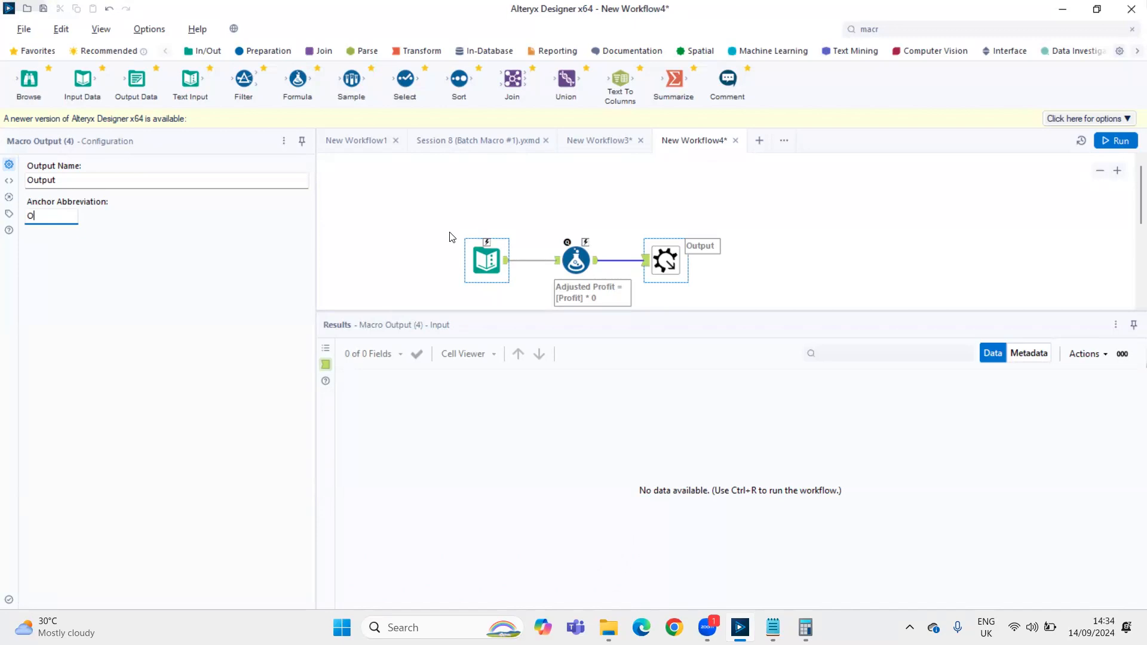
# Enlarge the workflow canvas area and move the three connected tools lower to free space above them
pyautogui.moveTo(503, 308); pyautogui.dragTo(502, 445)
pyautogui.moveTo(450, 233); pyautogui.dragTo(659, 262)
pyautogui.click(558, 302)
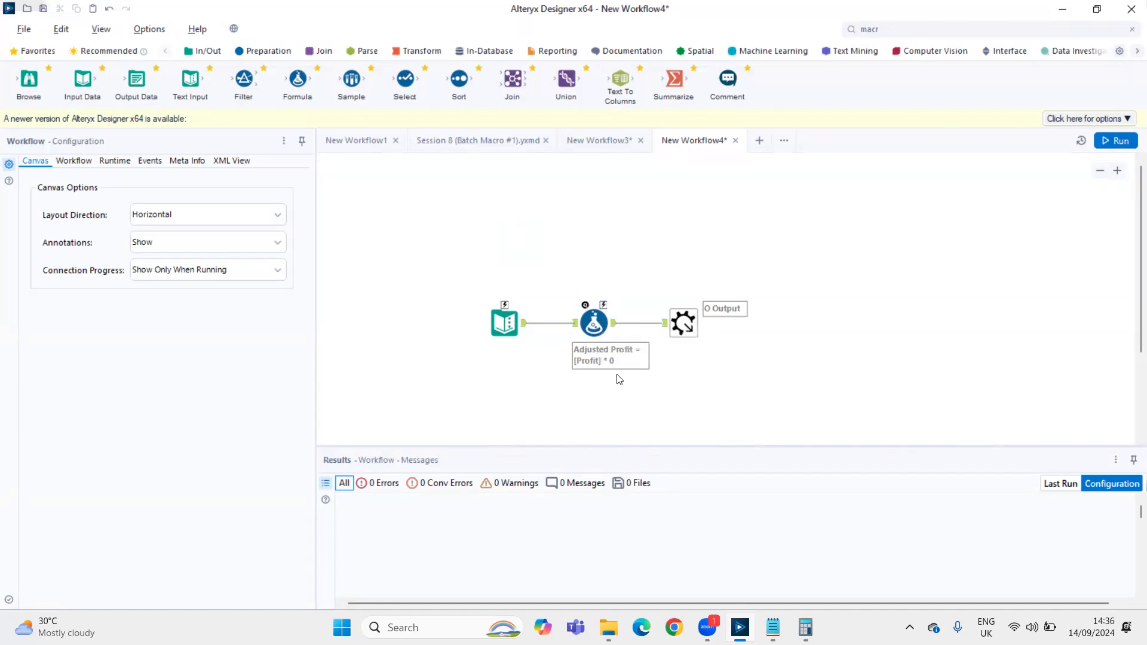
# Convert the Text Input tool into a Macro Input and set its anchor abbreviation to I
pyautogui.click(589, 326)
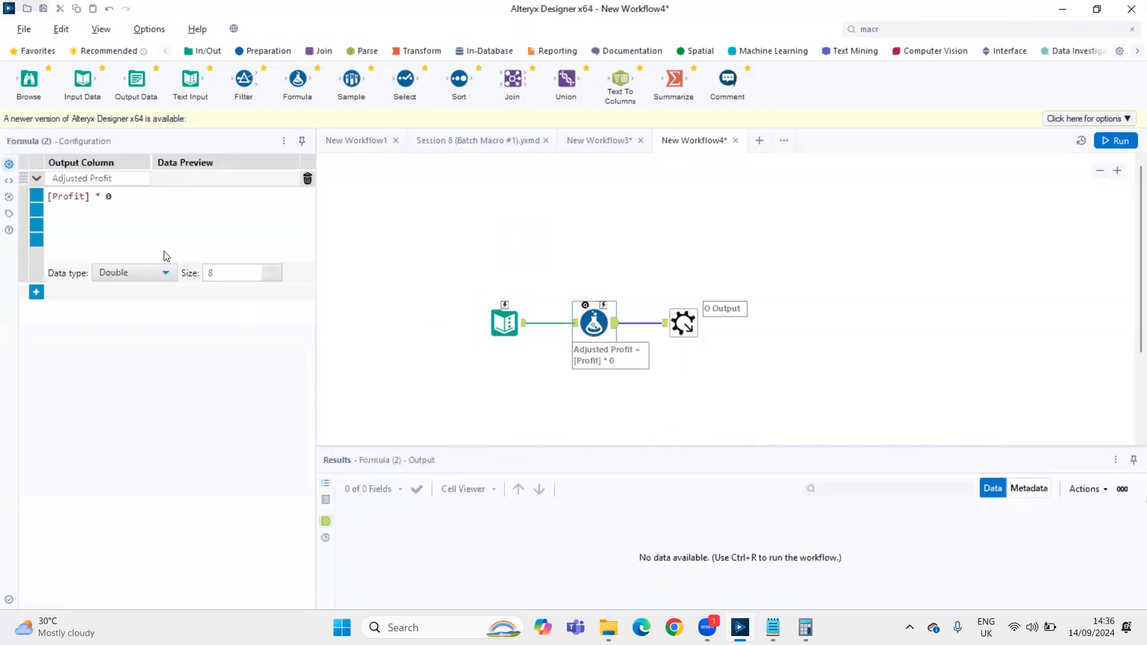
pyautogui.doubleClick(107, 197)
pyautogui.click(511, 325)
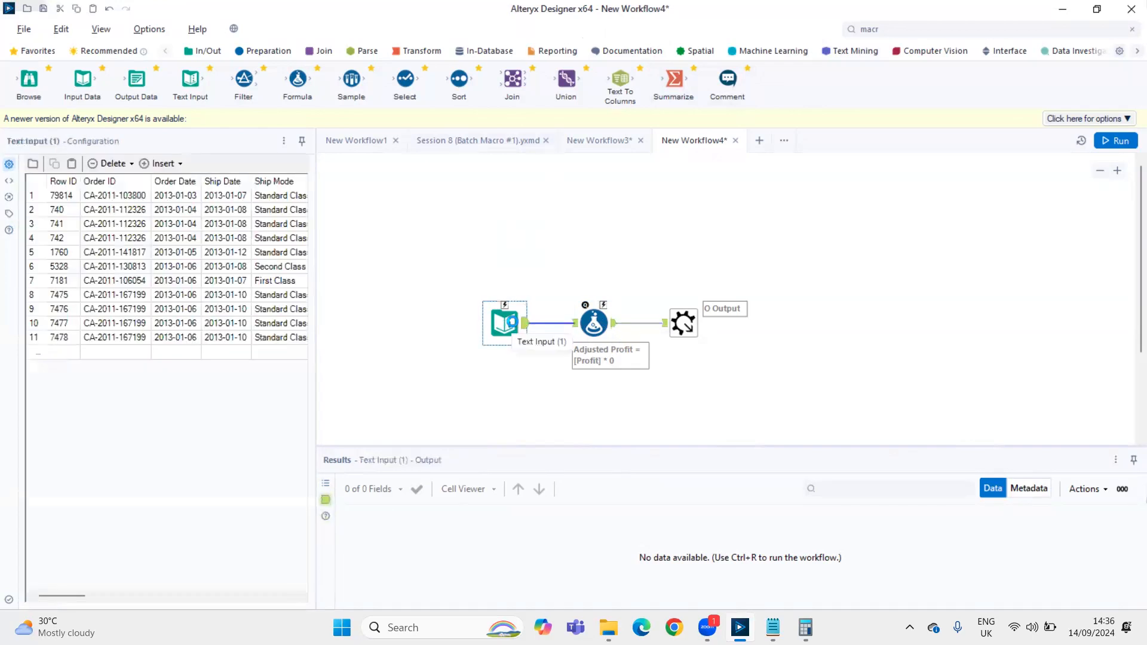
pyautogui.rightClick(513, 315)
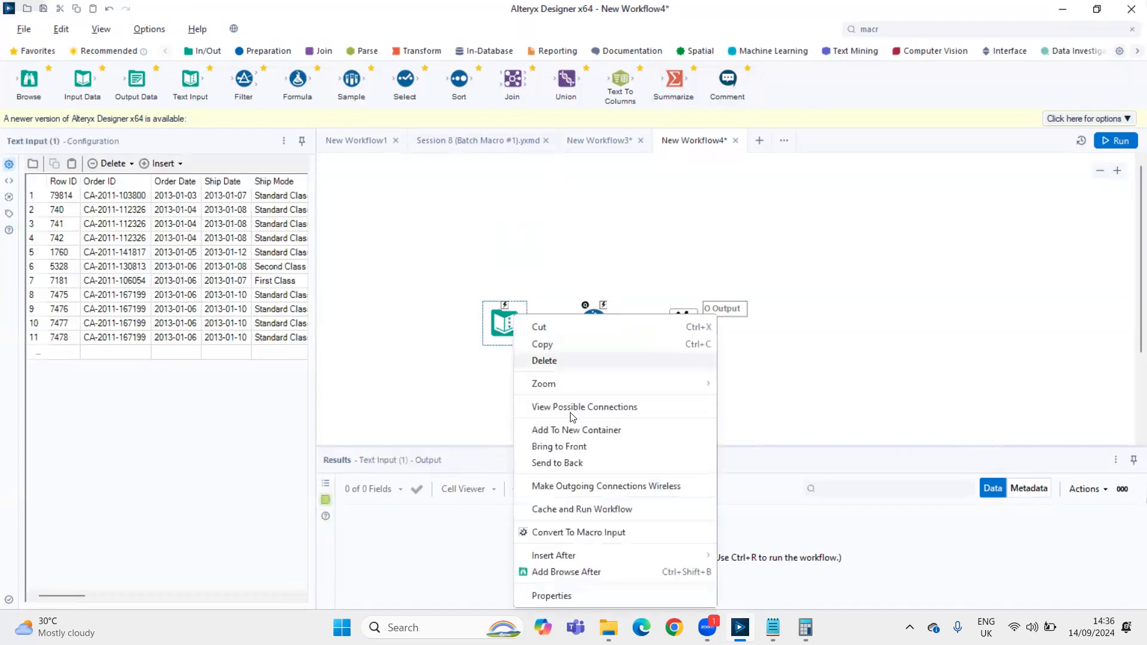
pyautogui.click(583, 532)
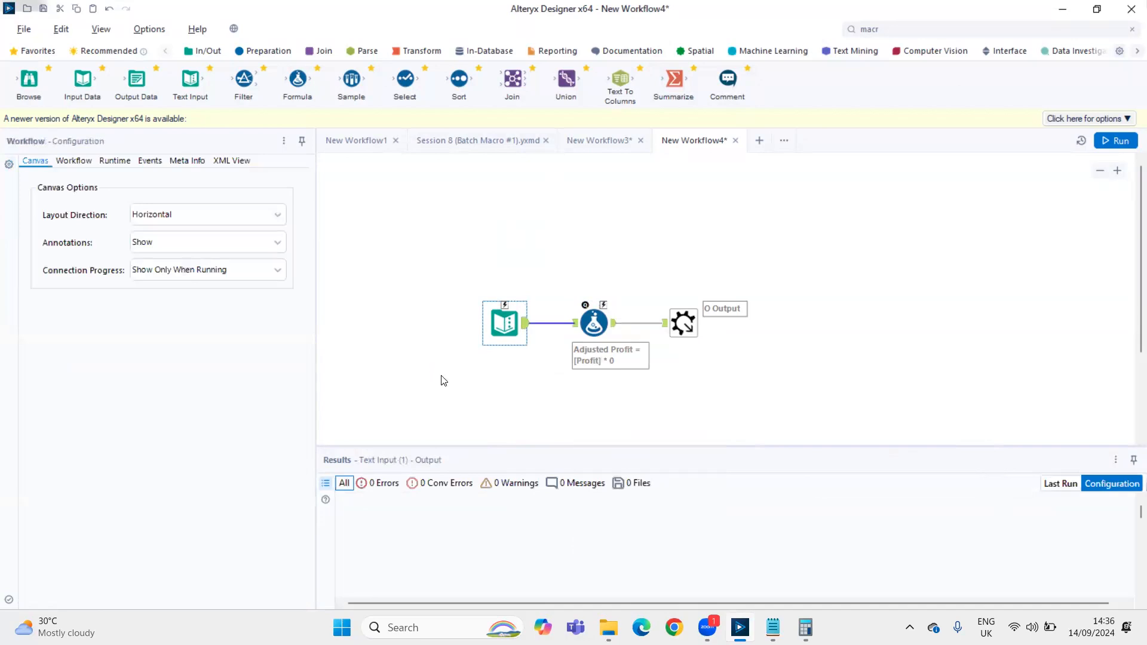
pyautogui.click(136, 291)
pyautogui.press('BackSpace')
pyautogui.press('Tab')
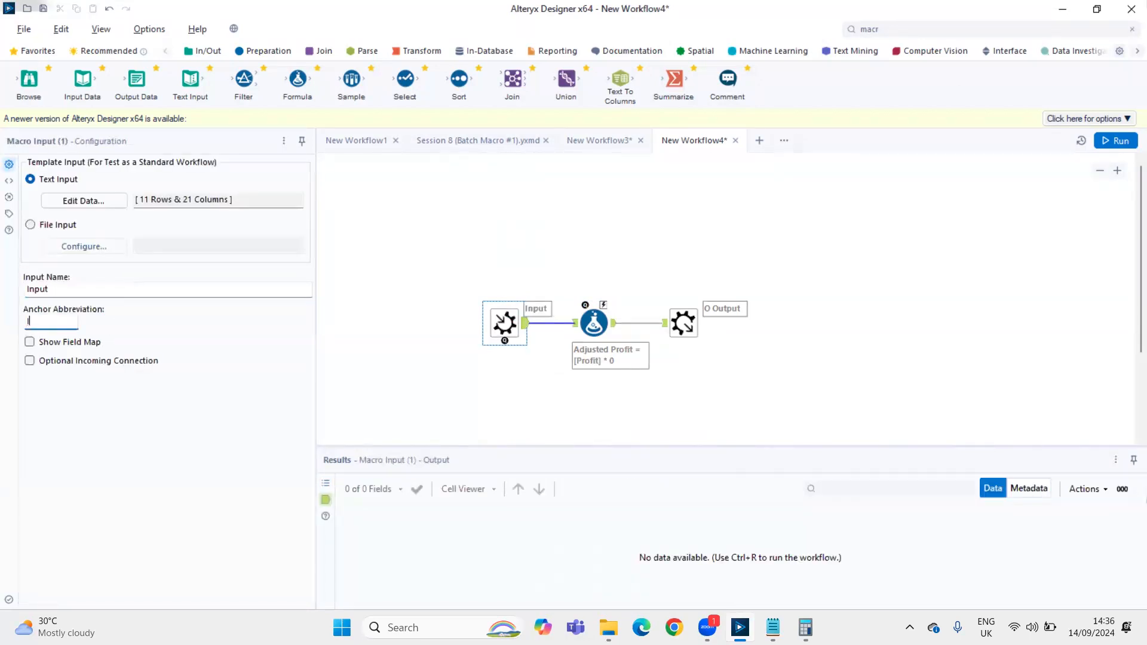
pyautogui.write('I')
pyautogui.click(430, 231)
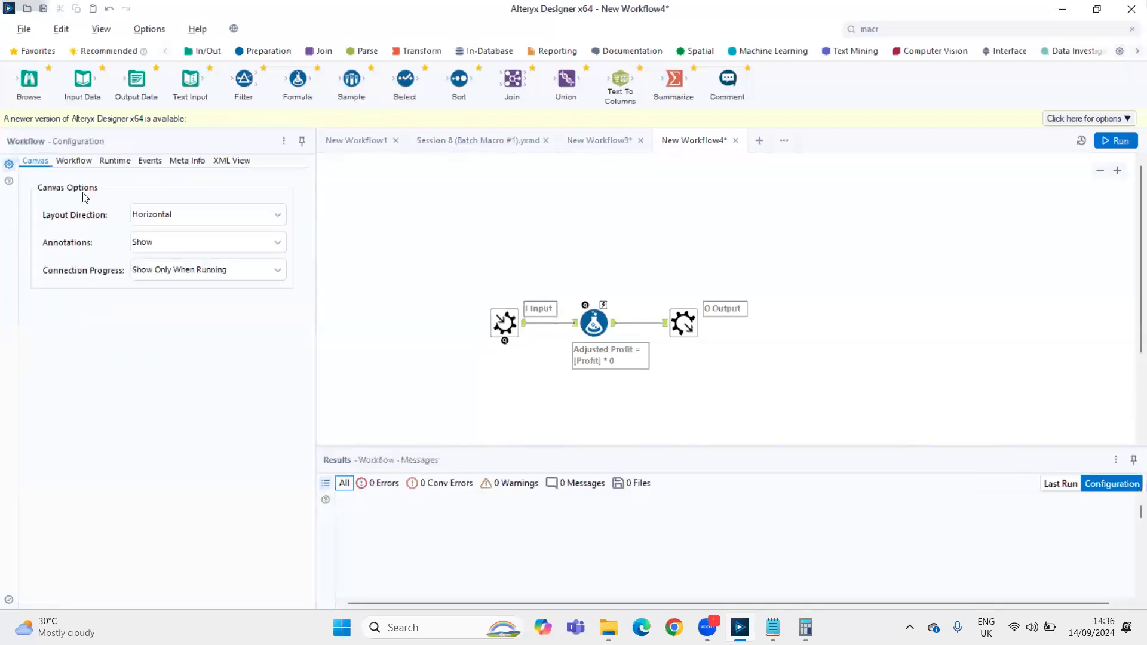
# Add a Control Parameter tool above the Formula tool and label it Rate
pyautogui.click(82, 162)
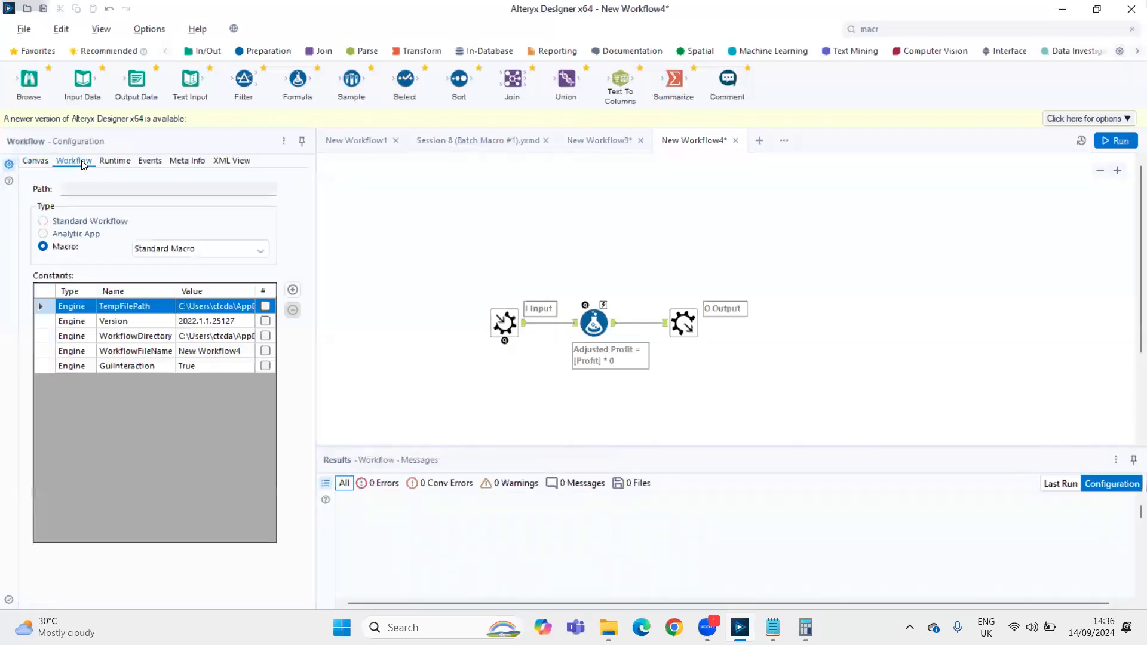
pyautogui.click(36, 161)
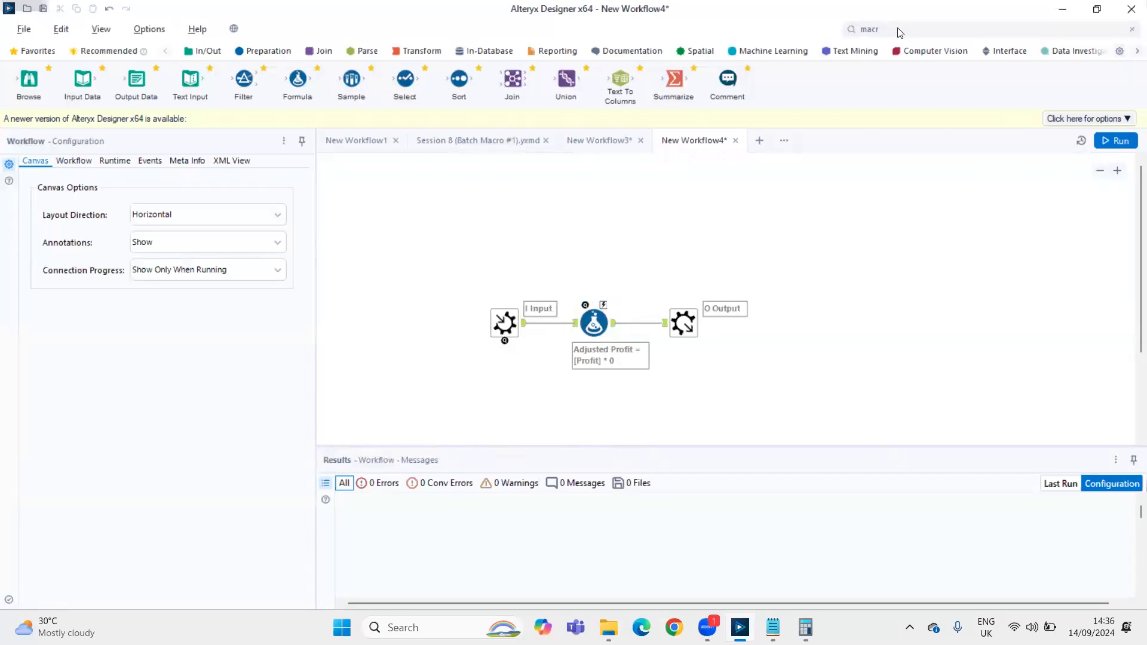
pyautogui.click(920, 26)
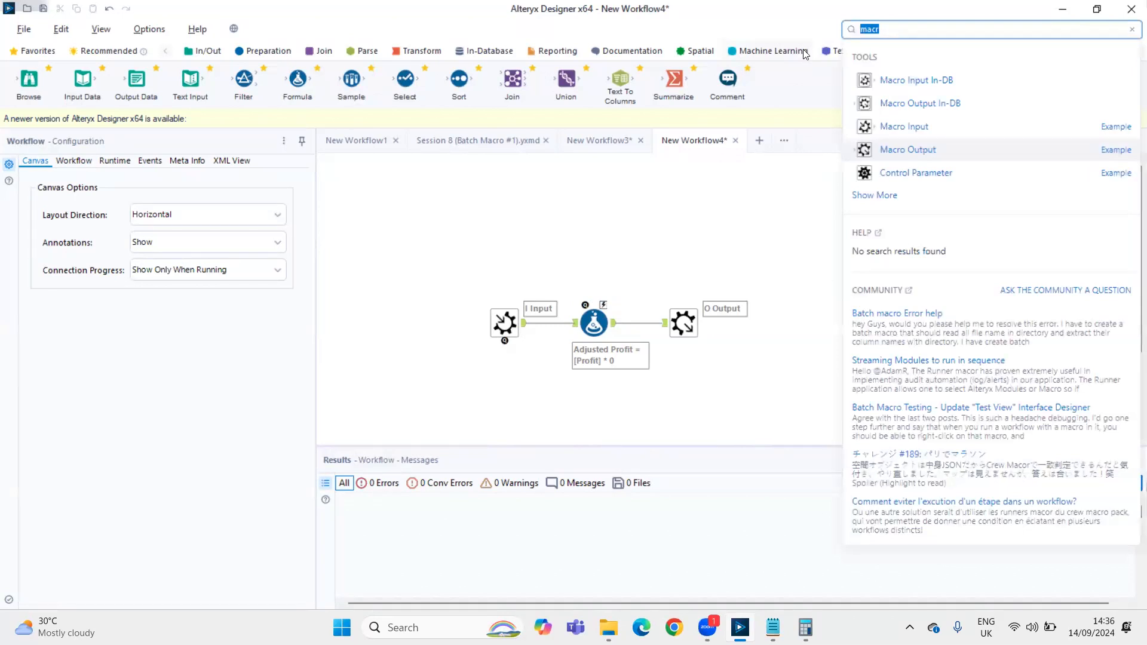
pyautogui.moveTo(896, 173); pyautogui.dragTo(601, 185)
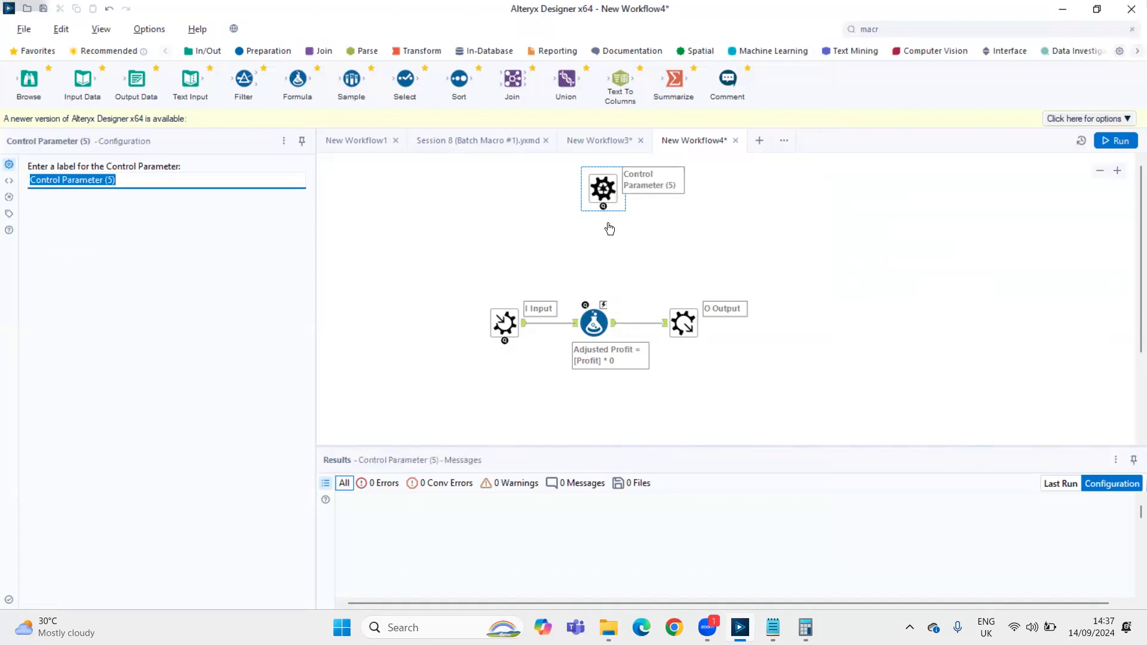
pyautogui.click(595, 188)
pyautogui.moveTo(596, 189); pyautogui.dragTo(587, 197)
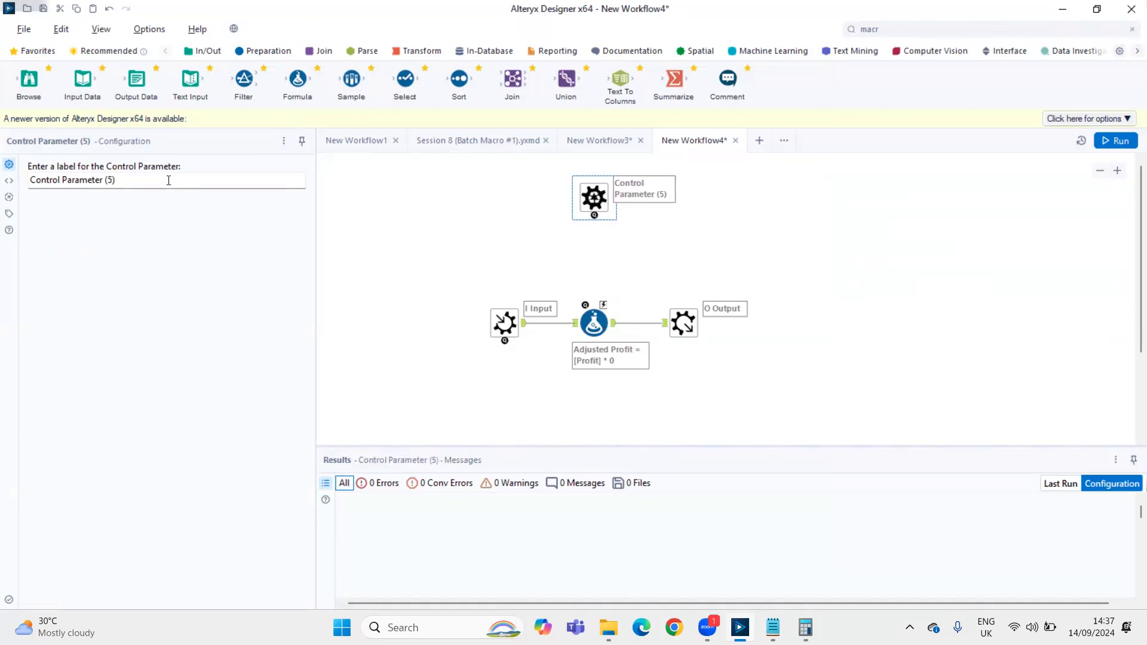
pyautogui.moveTo(169, 179); pyautogui.dragTo(5, 203)
pyautogui.write('Rate')
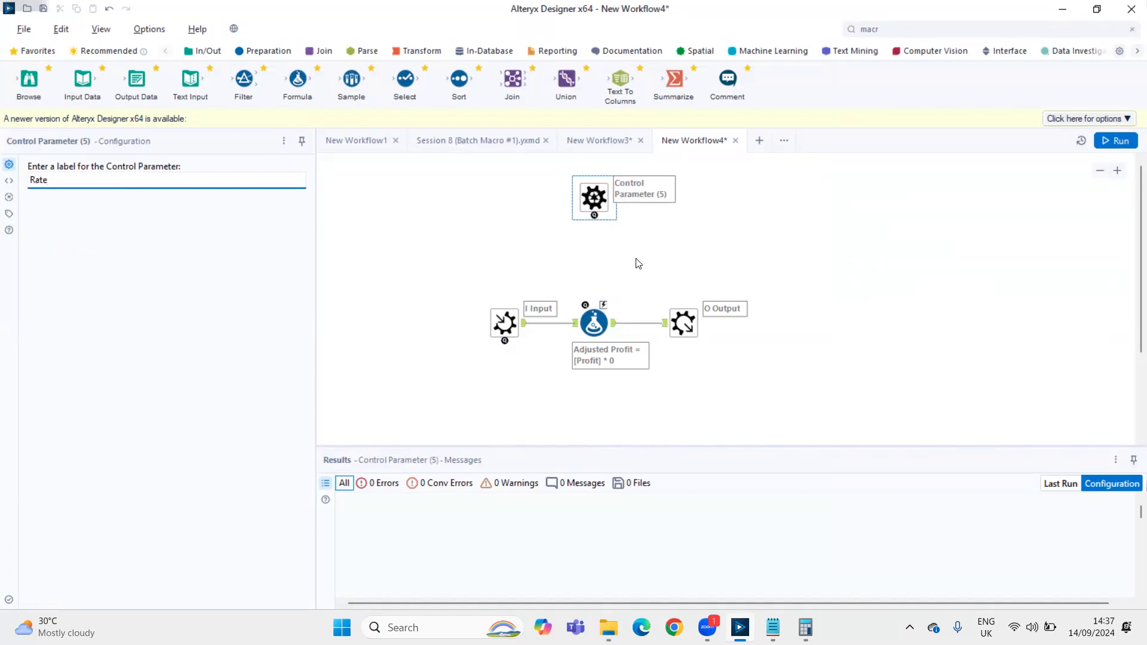
pyautogui.click(496, 276)
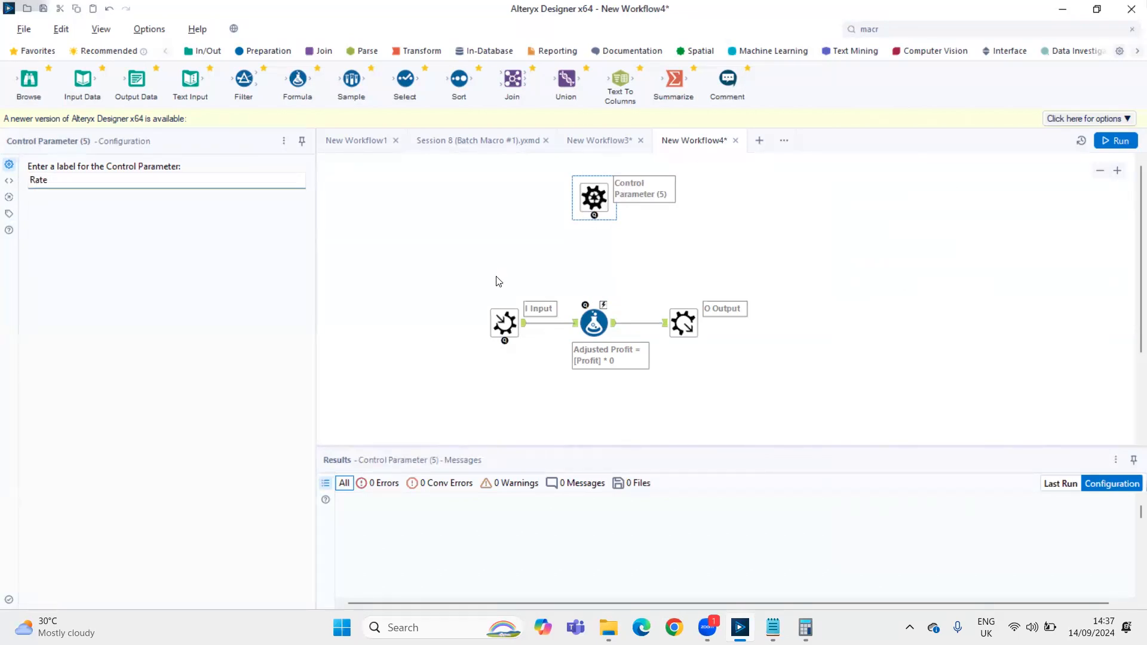
# Hide the canvas annotations and connect the Rate Control Parameter to the Formula tool
pyautogui.click(454, 249)
pyautogui.click(168, 242)
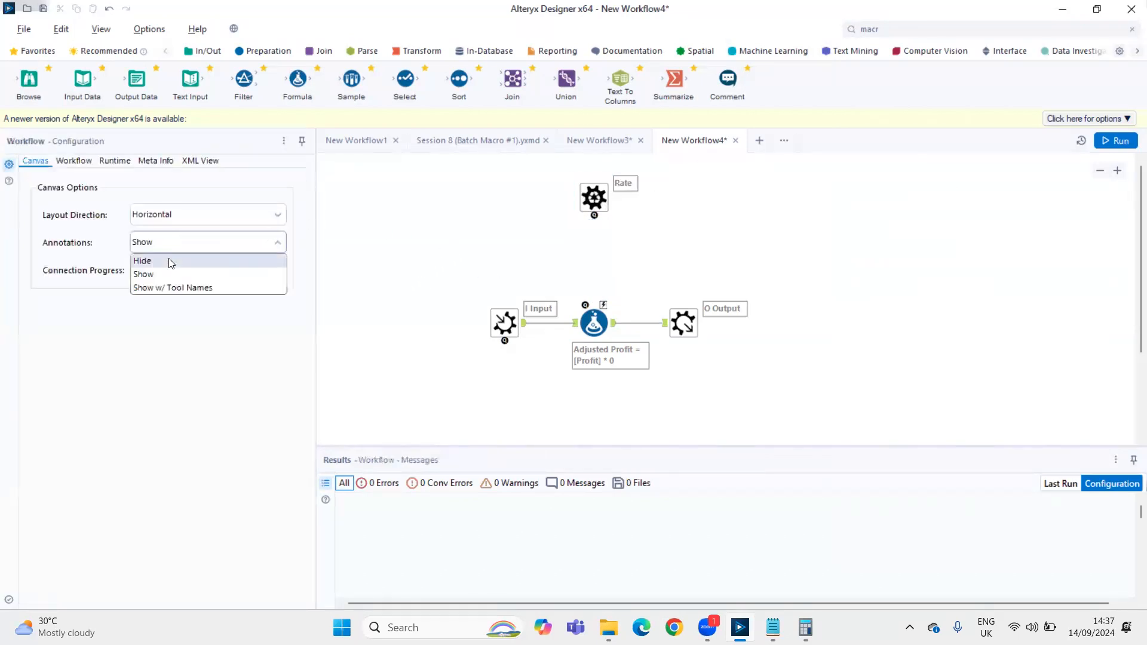
pyautogui.click(169, 258)
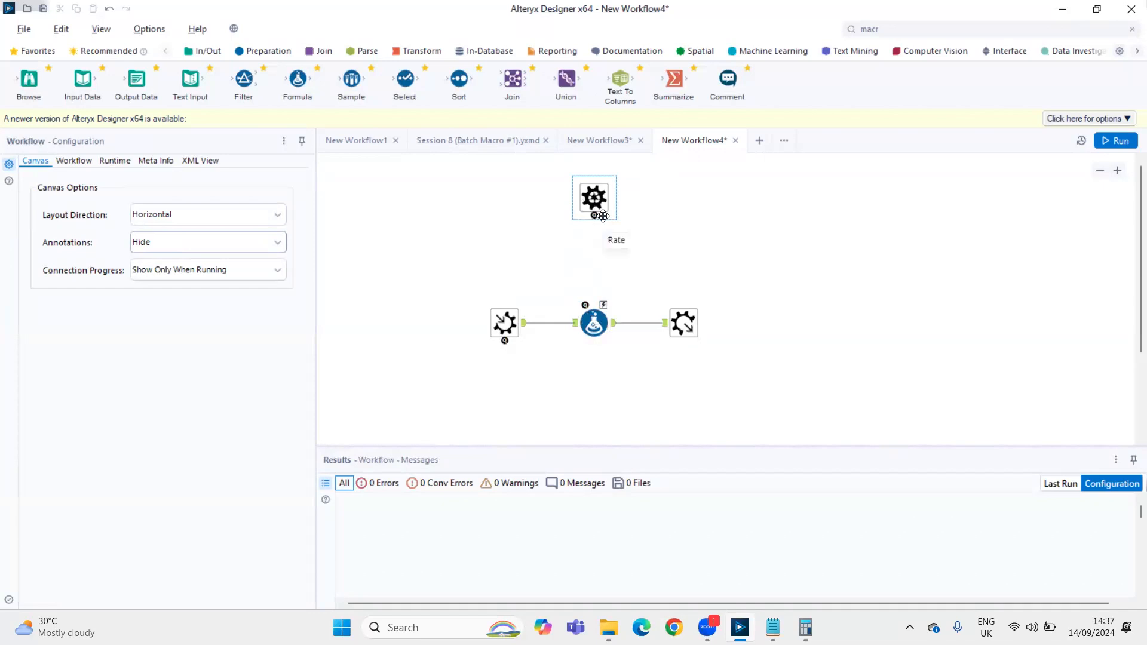
pyautogui.moveTo(594, 215); pyautogui.dragTo(611, 315)
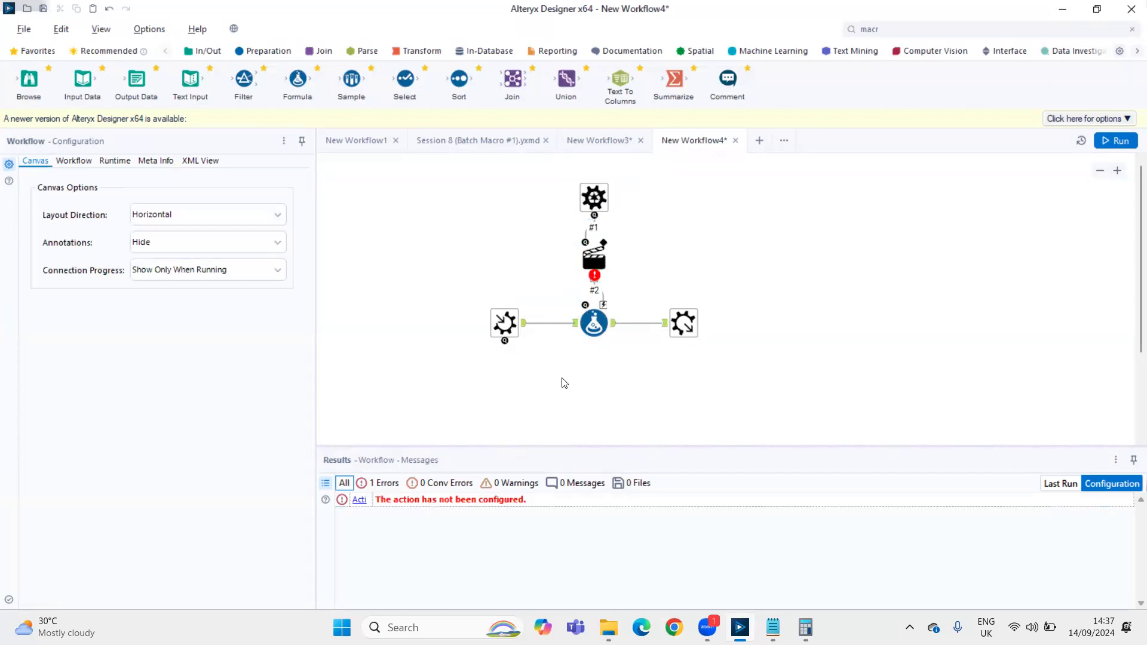
# Set the Action tool to update the Formula's expression attribute with the value [Profit] * 0
pyautogui.click(589, 266)
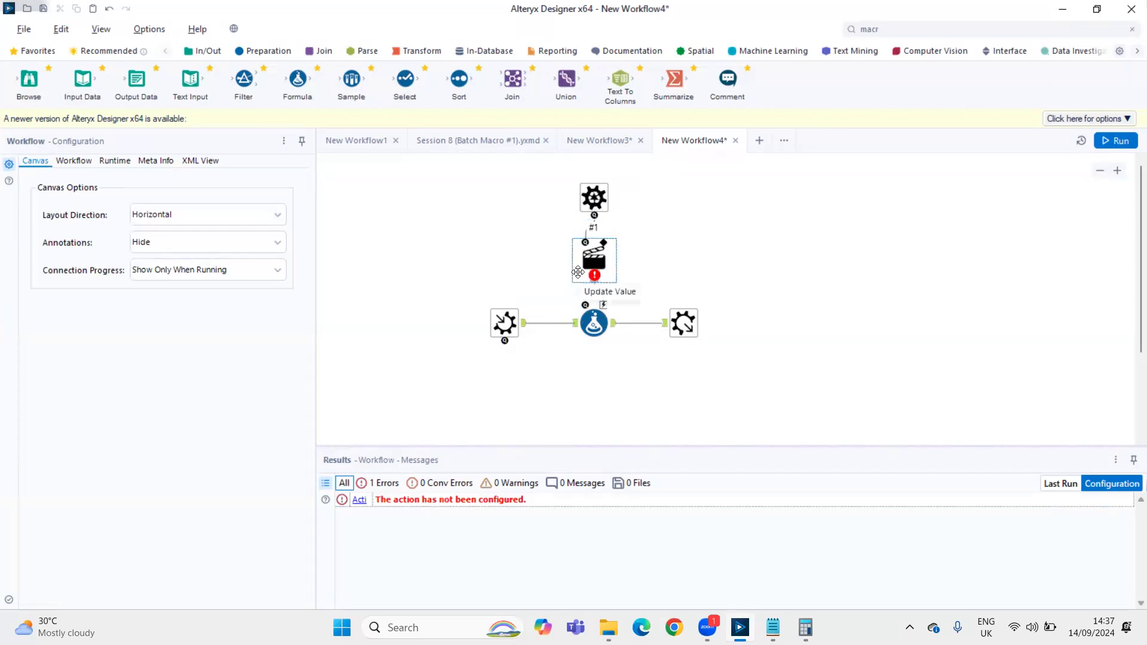
pyautogui.click(575, 342)
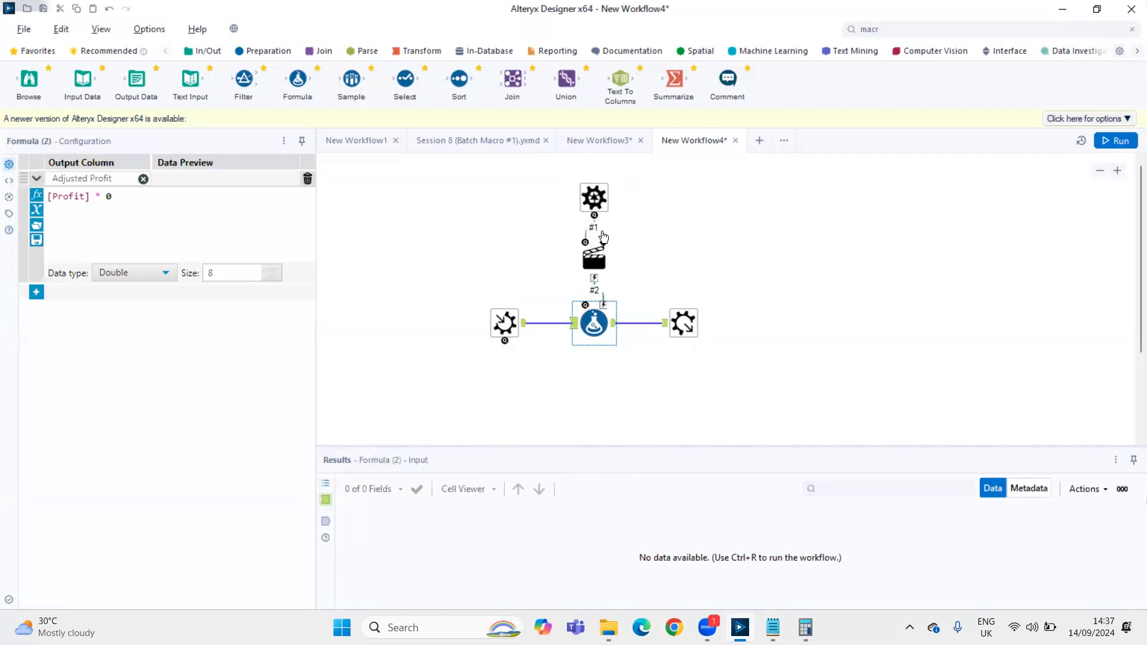
pyautogui.doubleClick(108, 197)
pyautogui.click(594, 260)
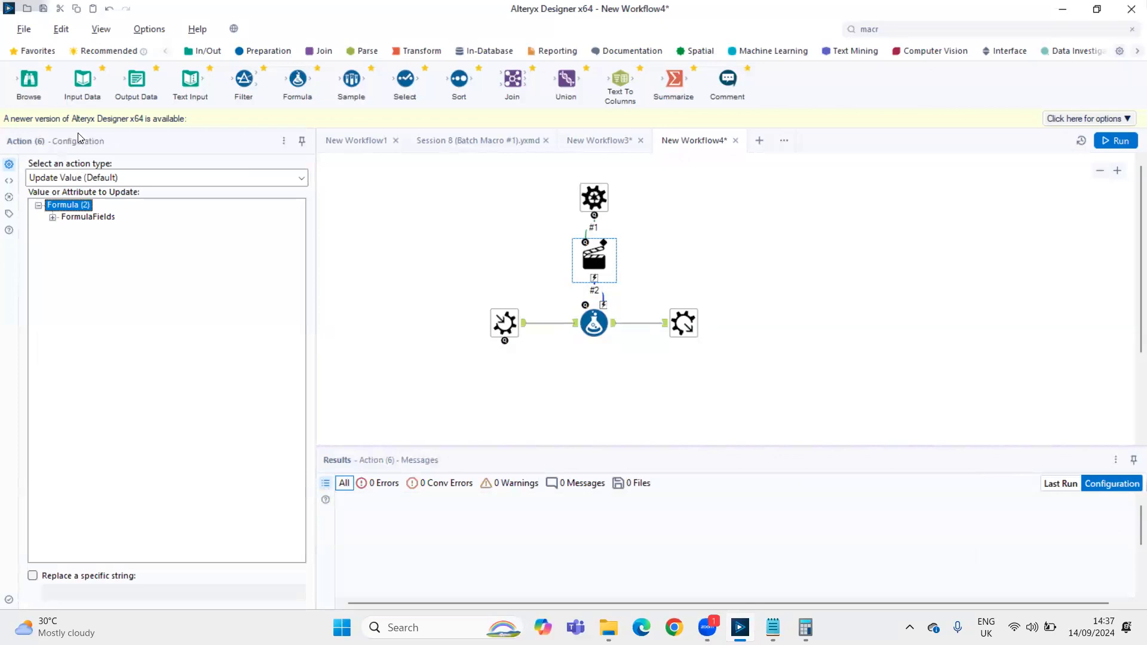
pyautogui.click(53, 217)
pyautogui.click(67, 229)
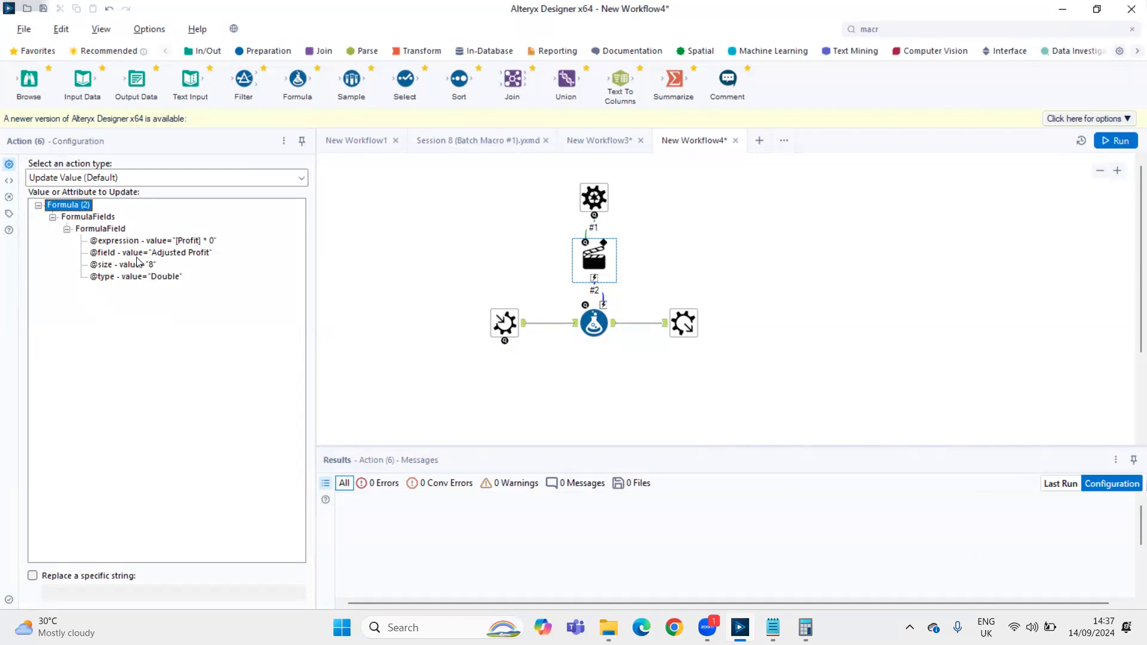
pyautogui.click(179, 242)
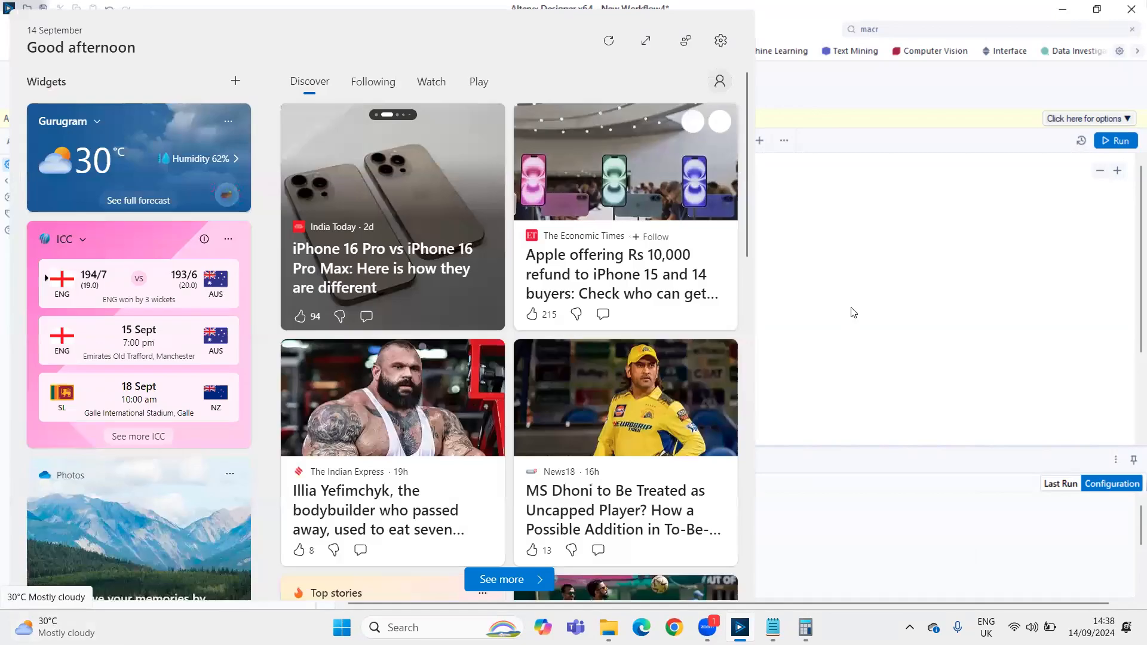
# Limit the Action's update to replacing the specific string 0
pyautogui.click(850, 308)
pyautogui.click(614, 268)
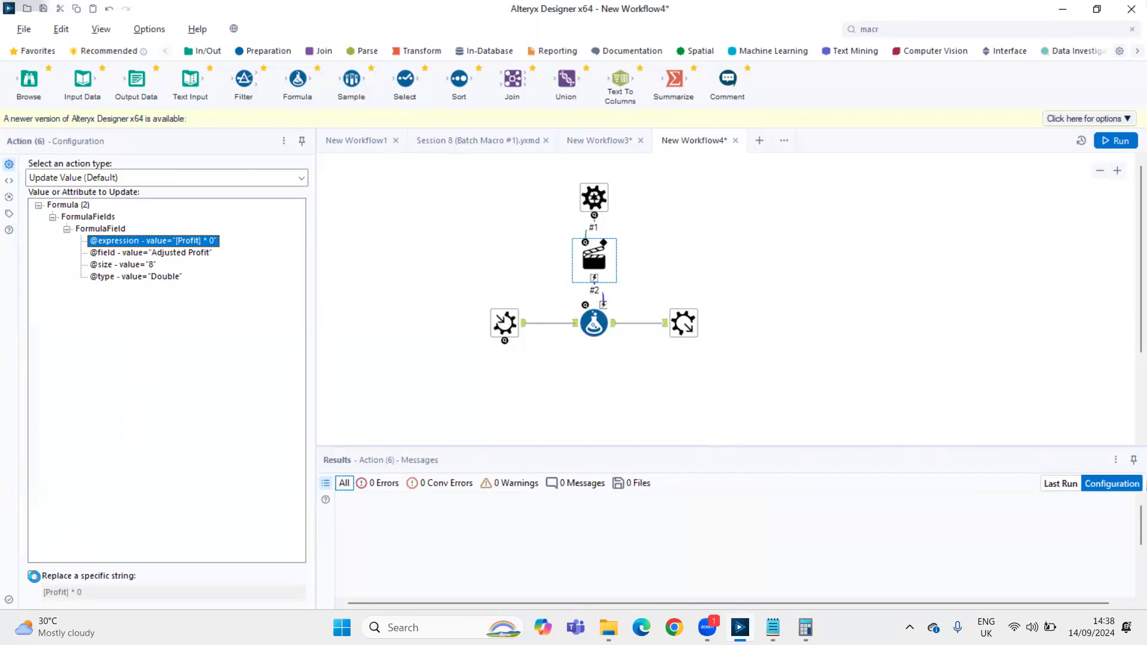
pyautogui.click(33, 576)
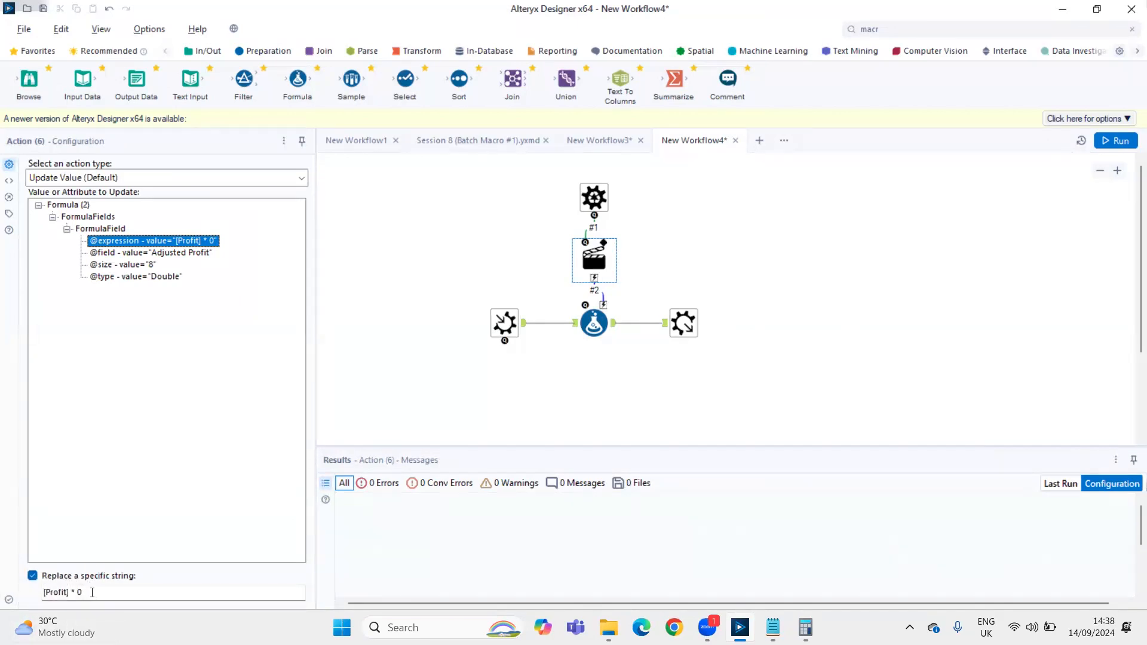
pyautogui.moveTo(78, 593); pyautogui.dragTo(32, 575)
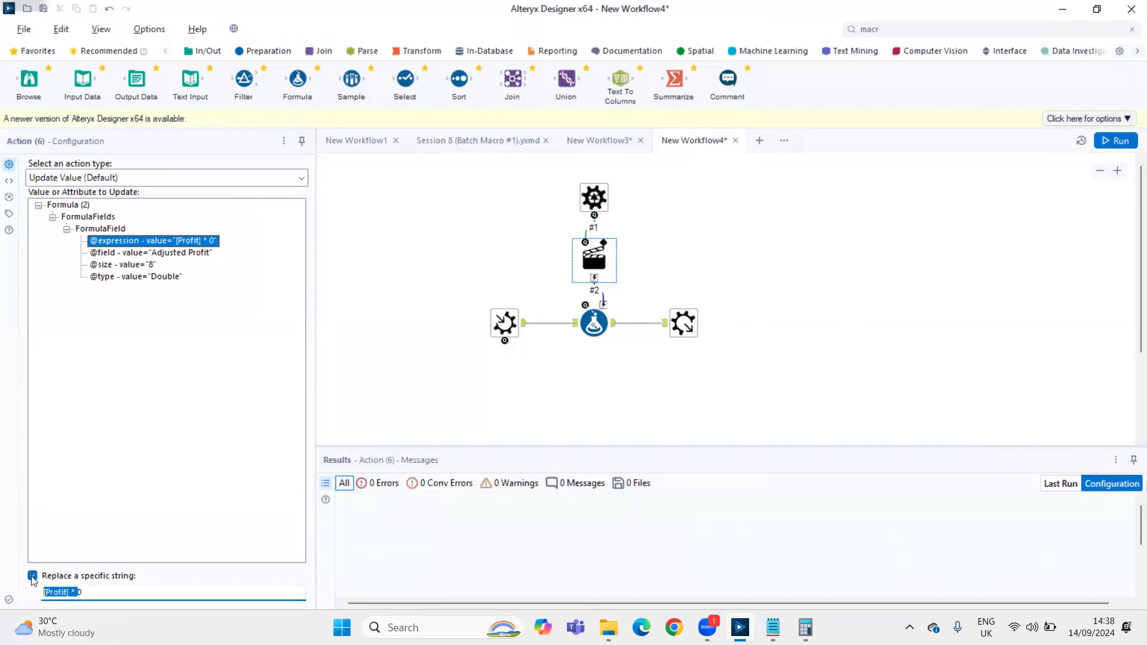
pyautogui.press('BackSpace')
# Save the macro as Rate in Designer x64 Macros (.yxmc) format and check its macro type in the workflow settings
pyautogui.hotkey('ctrl', 's')
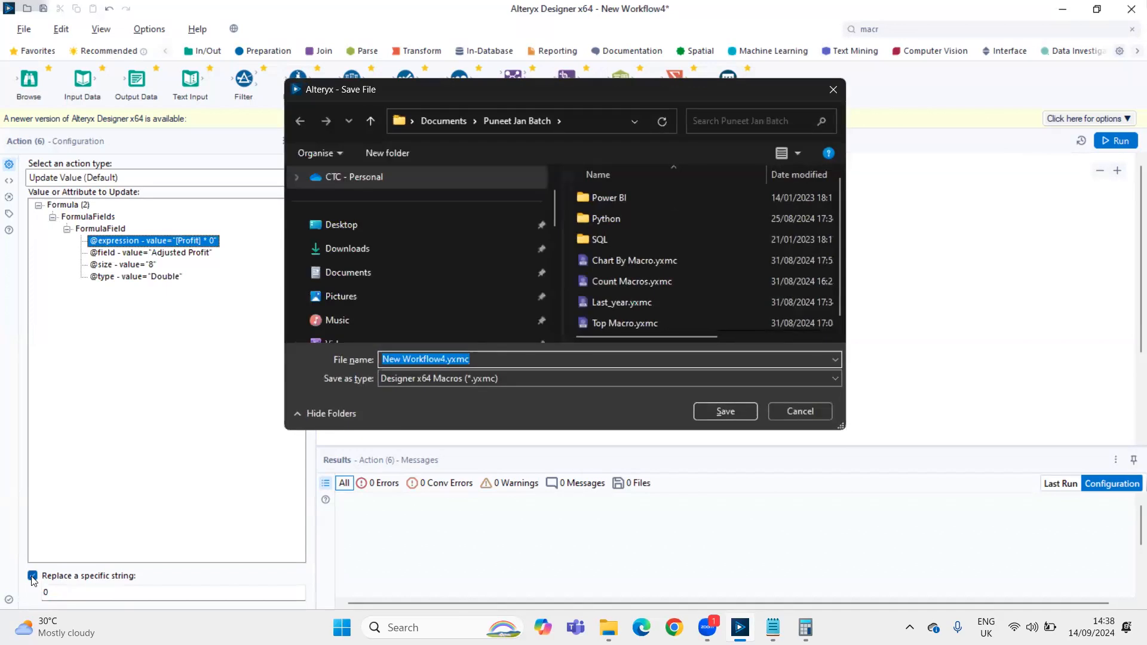
pyautogui.write('Rate')
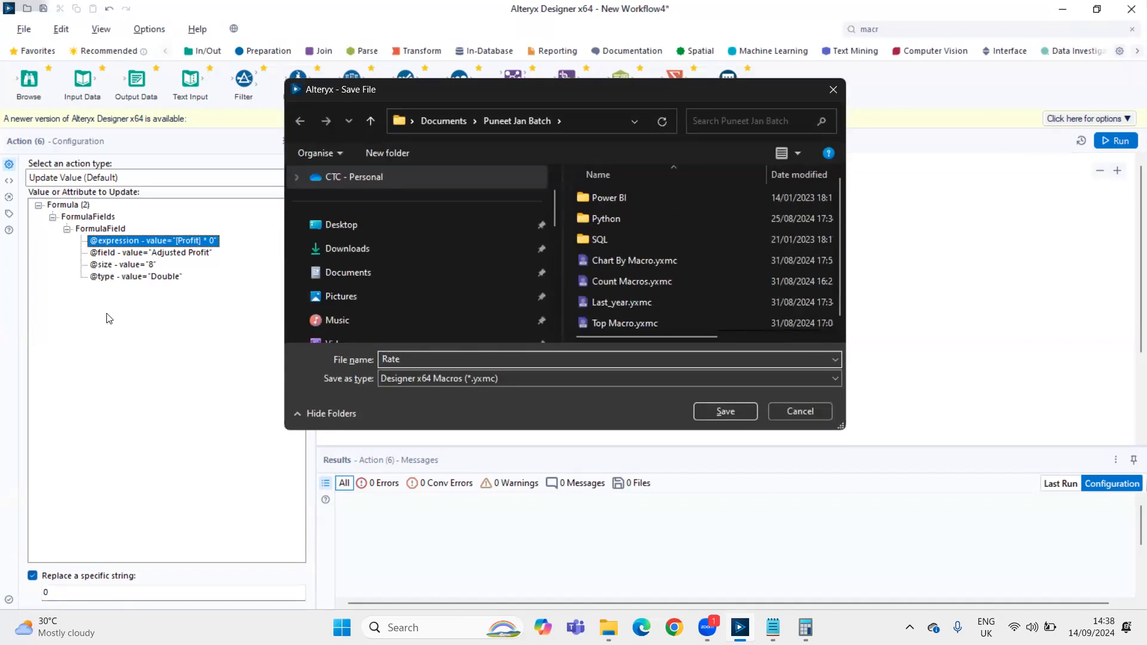
pyautogui.click(710, 409)
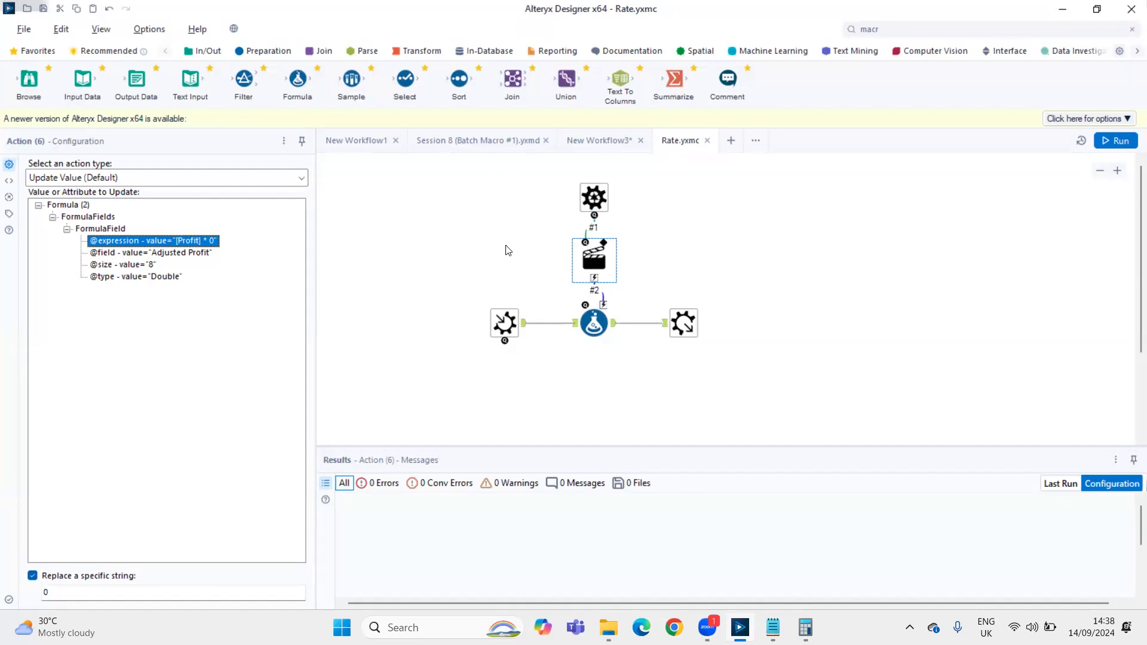
pyautogui.click(434, 270)
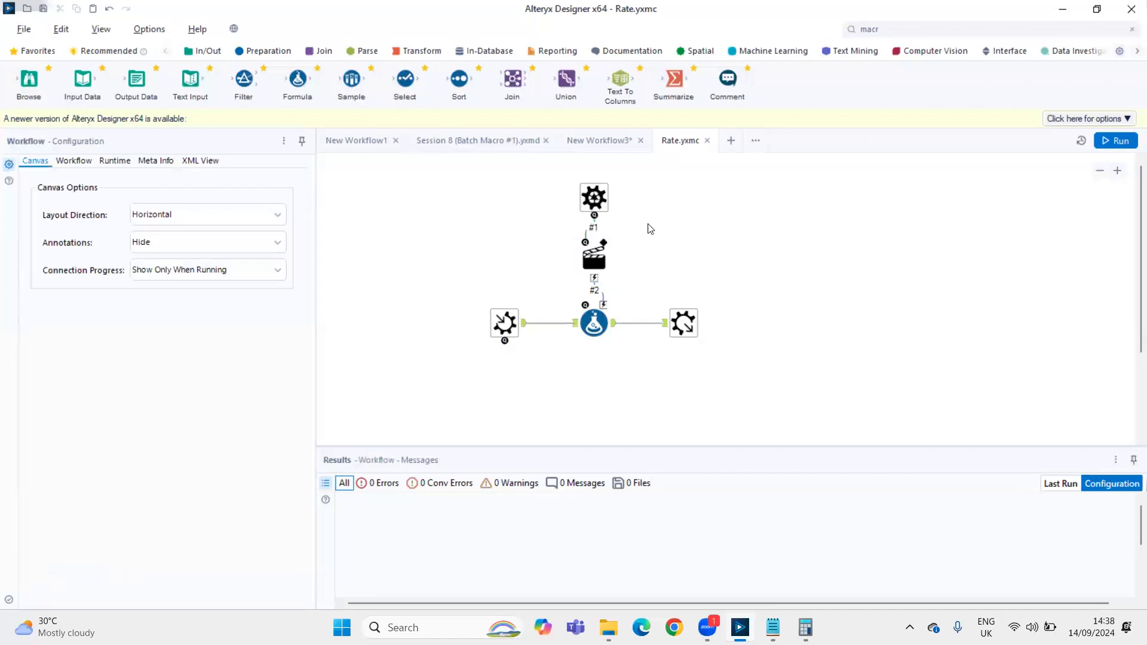
pyautogui.click(67, 163)
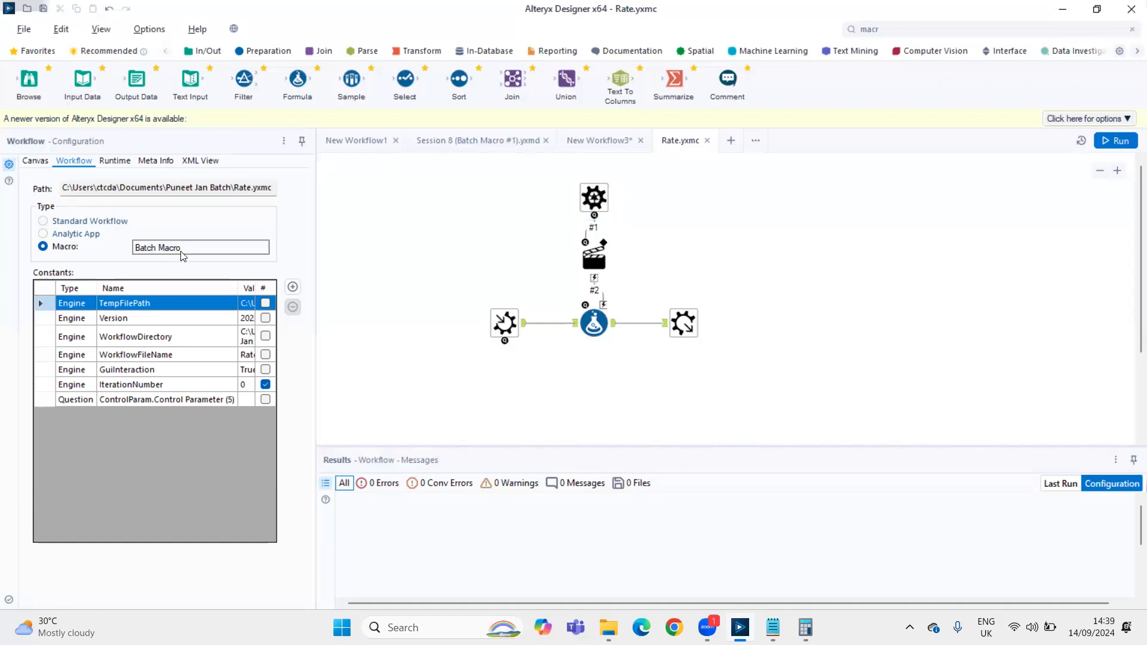
# Insert the Rate macro into New Workflow3 below the Text Input tool
pyautogui.click(590, 141)
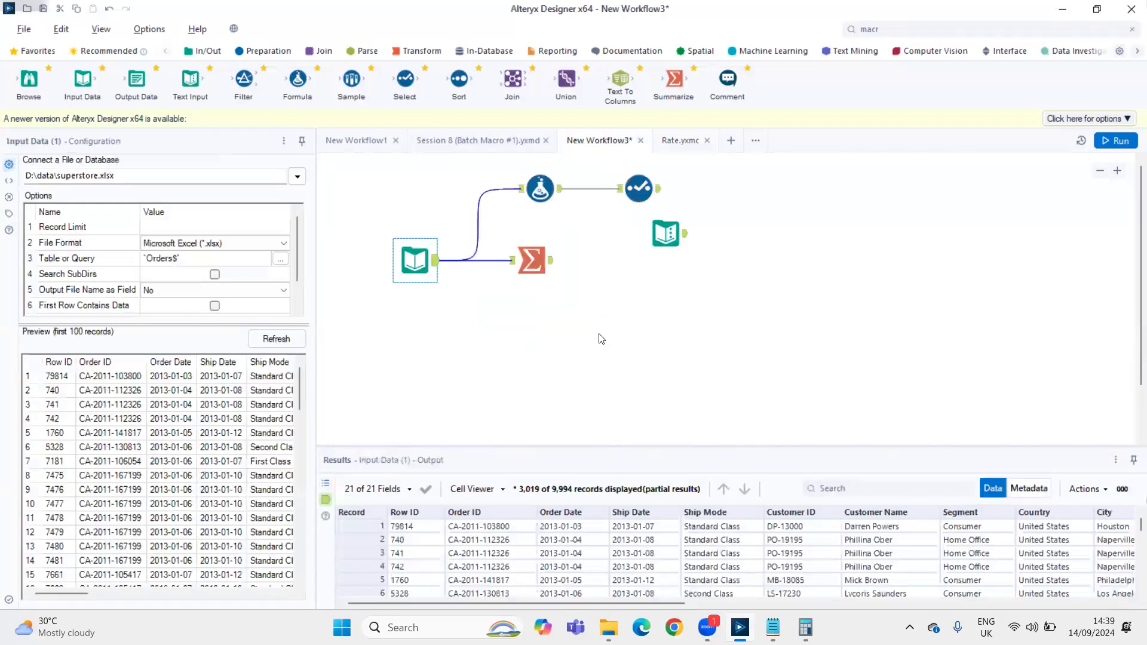
pyautogui.rightClick(660, 282)
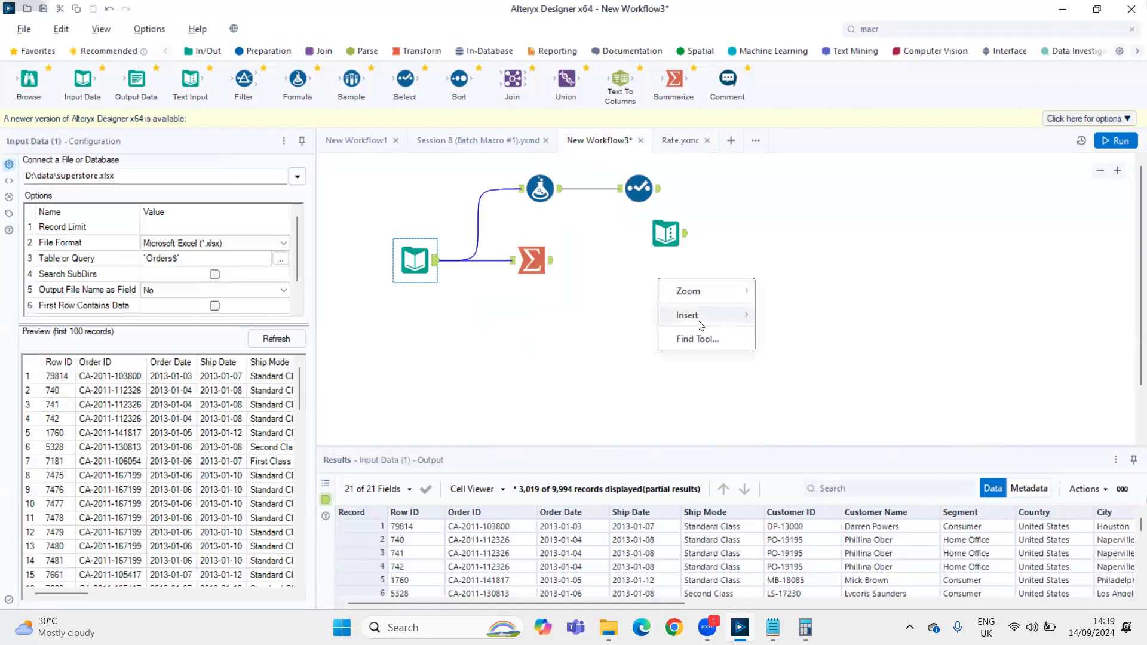
pyautogui.moveTo(696, 318)
pyautogui.moveTo(848, 600)
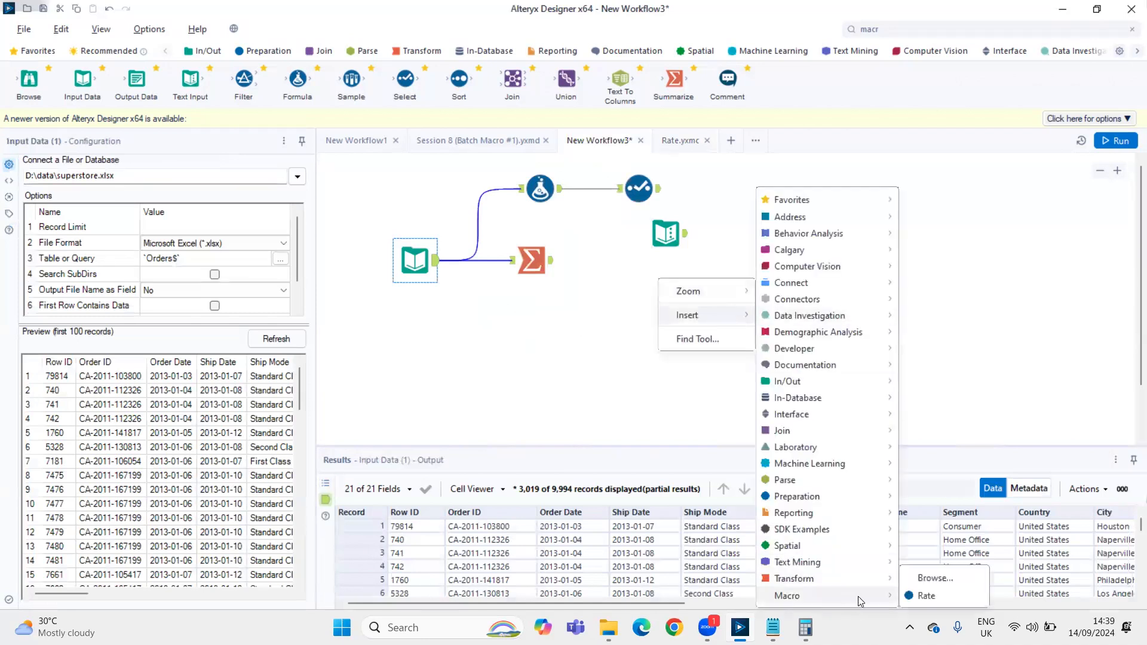
pyautogui.click(910, 597)
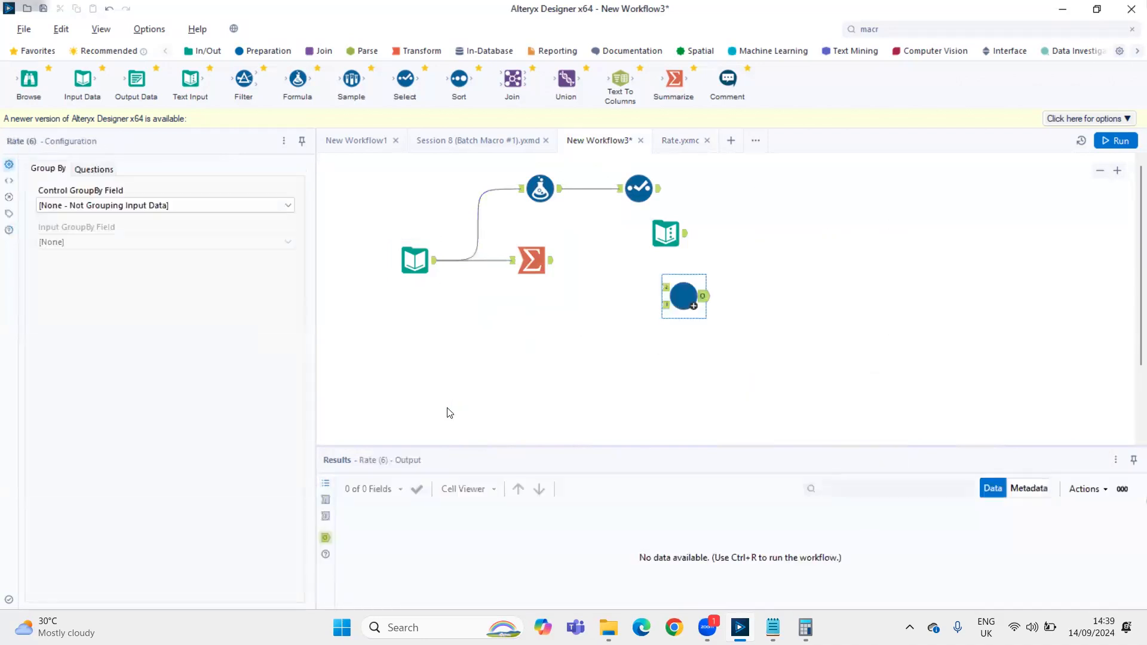
pyautogui.scroll(4, 807, 362)
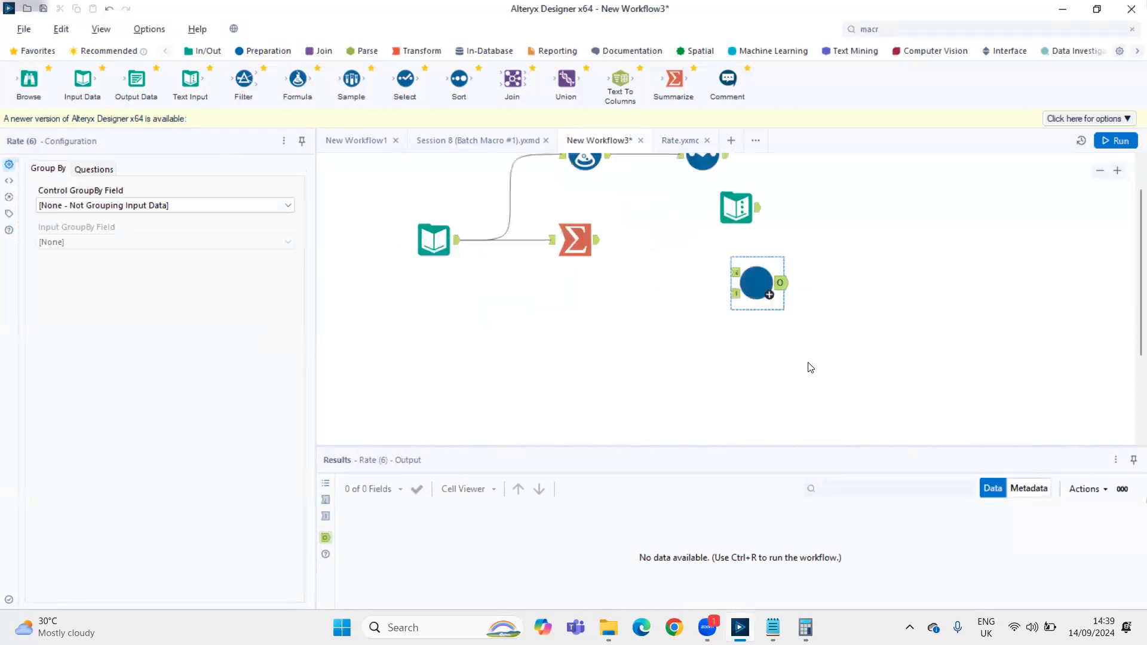
# Move the Rate macro tool so it sits to the right of and slightly below the Text Input tool
pyautogui.scroll(3, 877, 327)
pyautogui.moveTo(776, 396); pyautogui.dragTo(1018, 363)
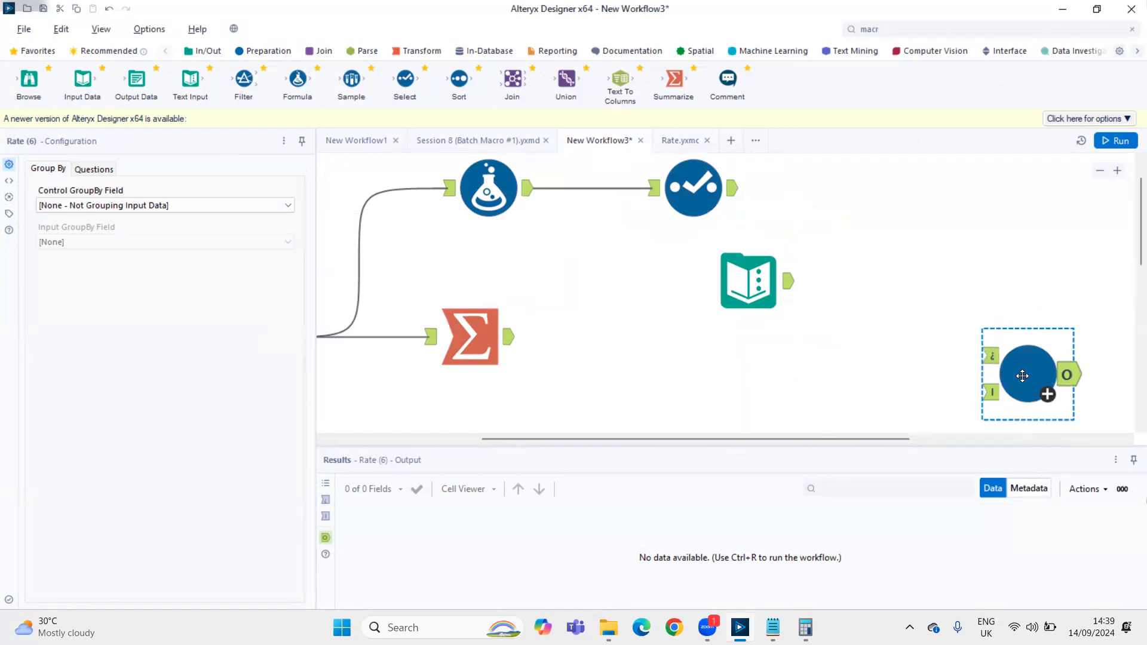
pyautogui.moveTo(1027, 376); pyautogui.dragTo(1008, 358)
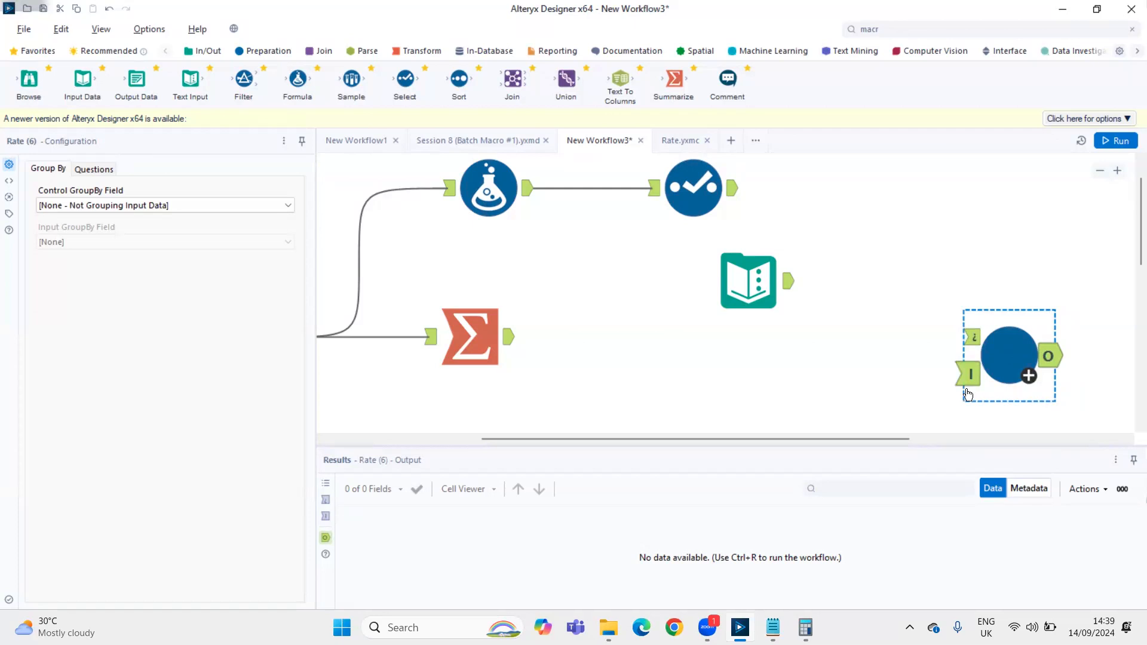
pyautogui.keyDown('ctrl'); pyautogui.click(696, 179); pyautogui.keyUp('ctrl')
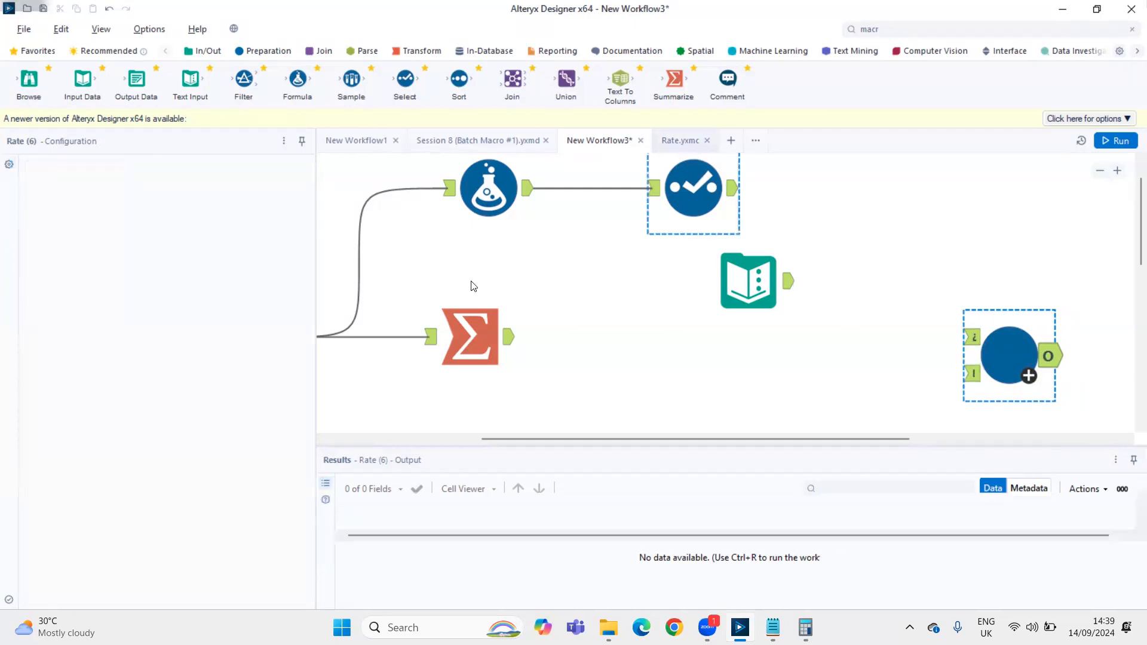
# Compare the Rate macro's anchors in New Workflow3 with the Macro Input, Macro Output and Control Parameter tools in Rate.yxmc
pyautogui.hotkey('ctrl', 'Tab')
pyautogui.click(506, 328)
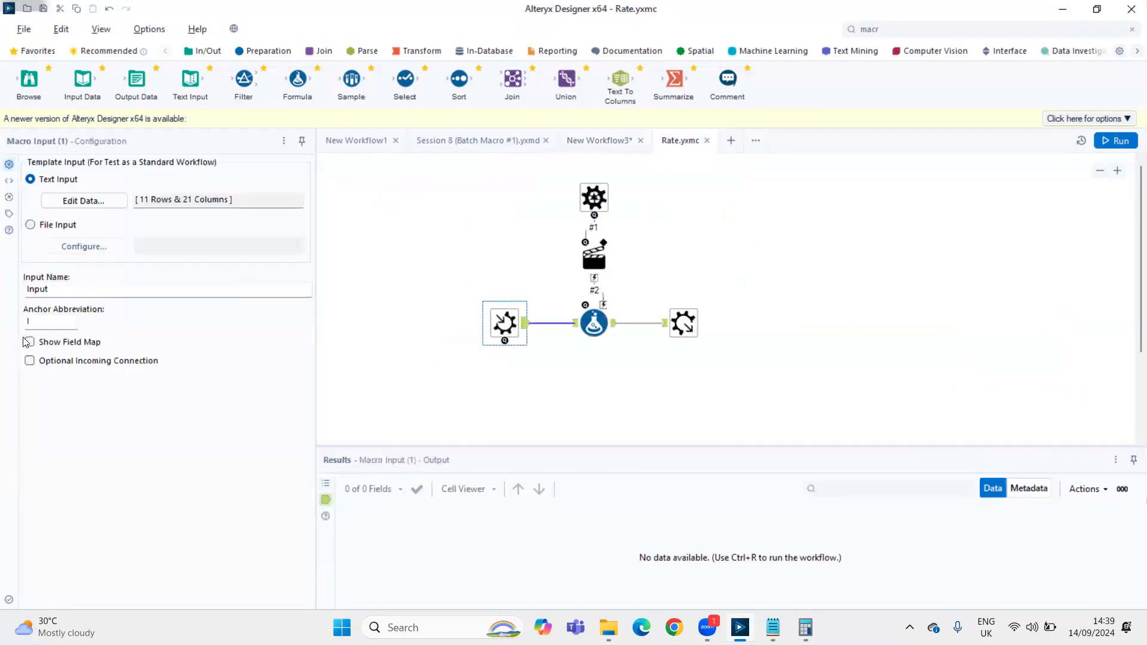
pyautogui.click(599, 141)
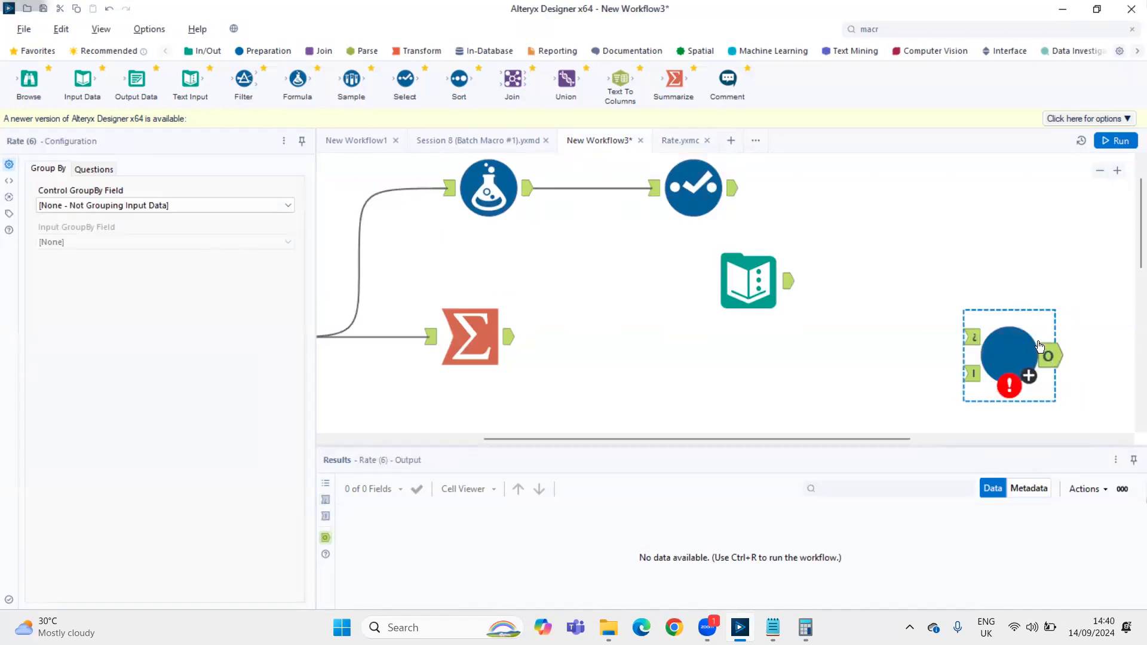
pyautogui.click(681, 141)
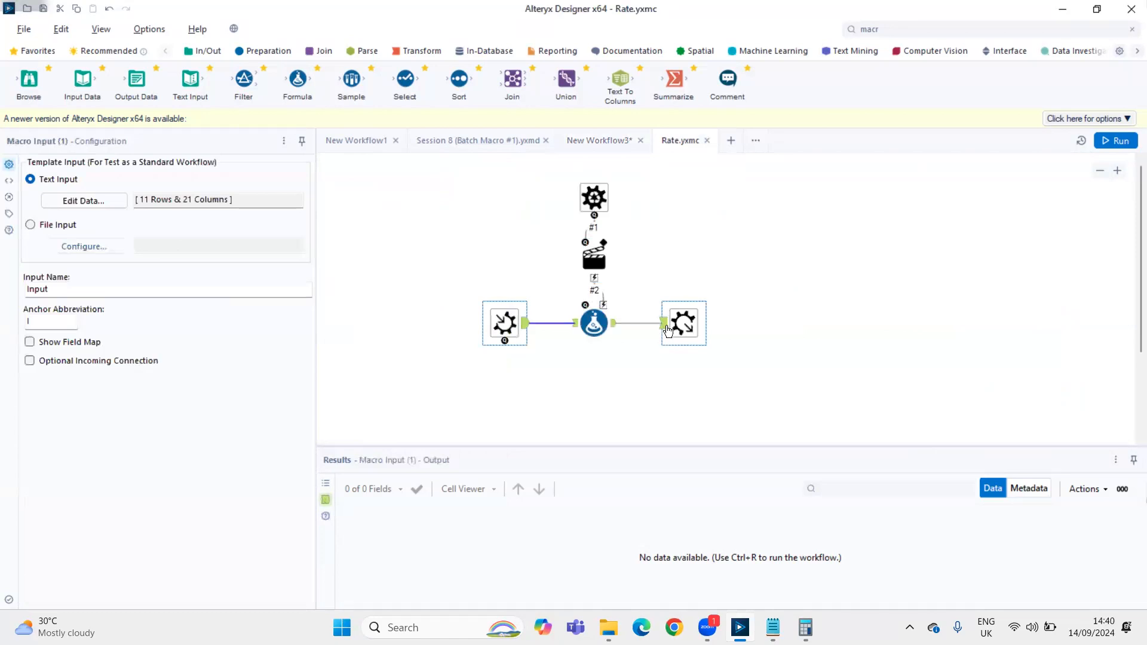
pyautogui.click(599, 146)
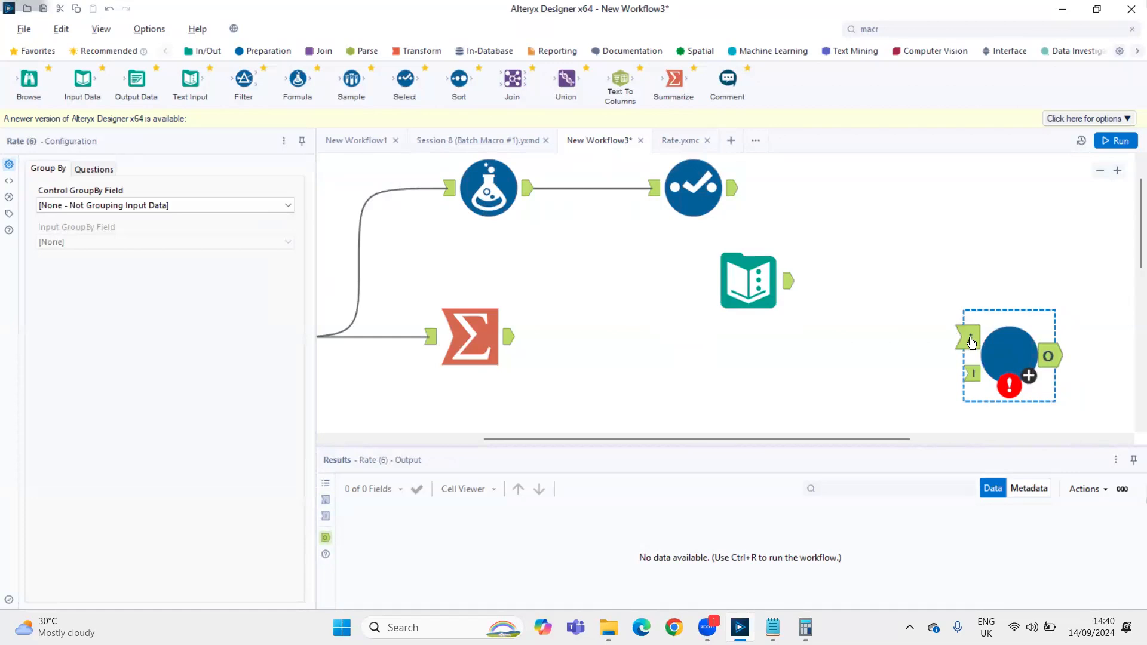
pyautogui.click(681, 141)
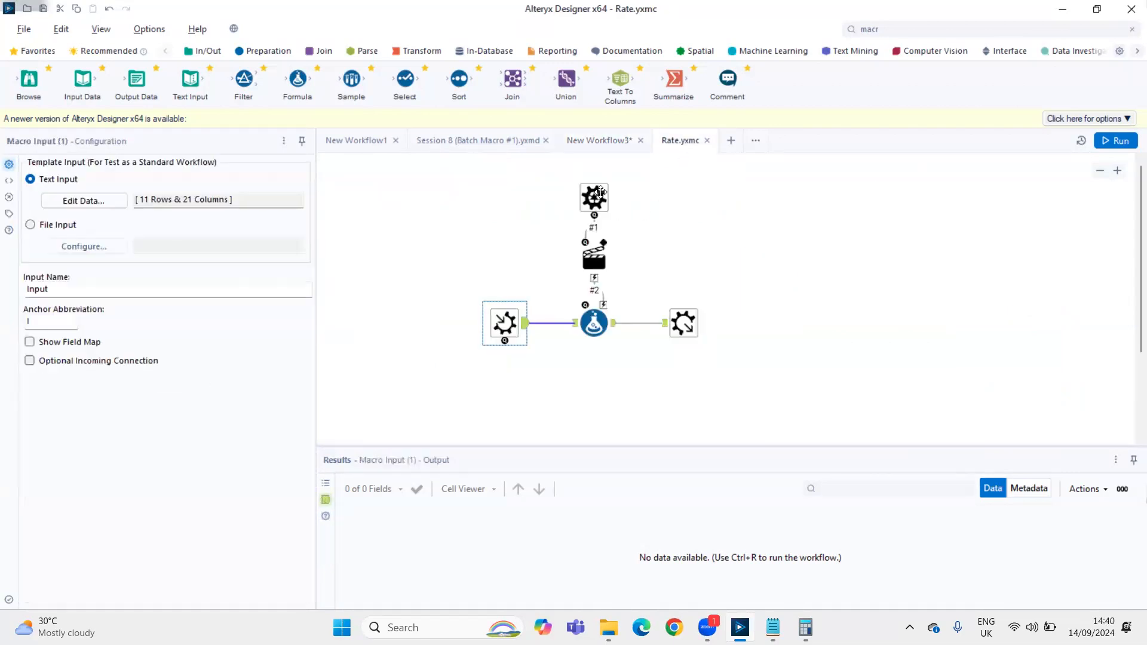
pyautogui.click(572, 215)
pyautogui.click(598, 141)
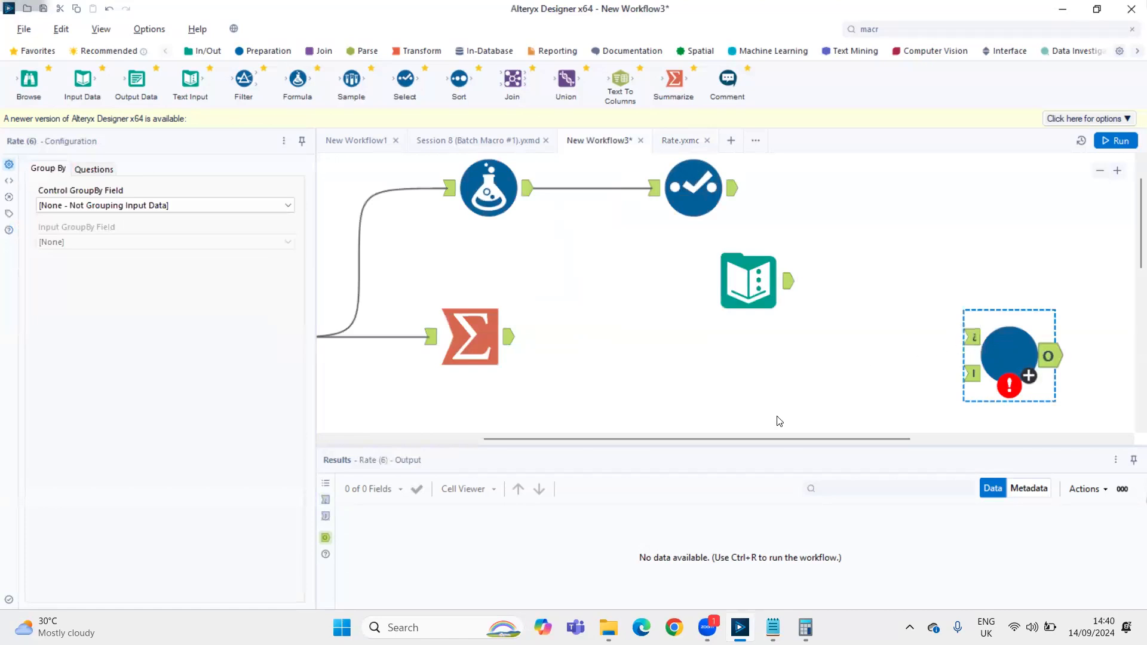
pyautogui.click(973, 375)
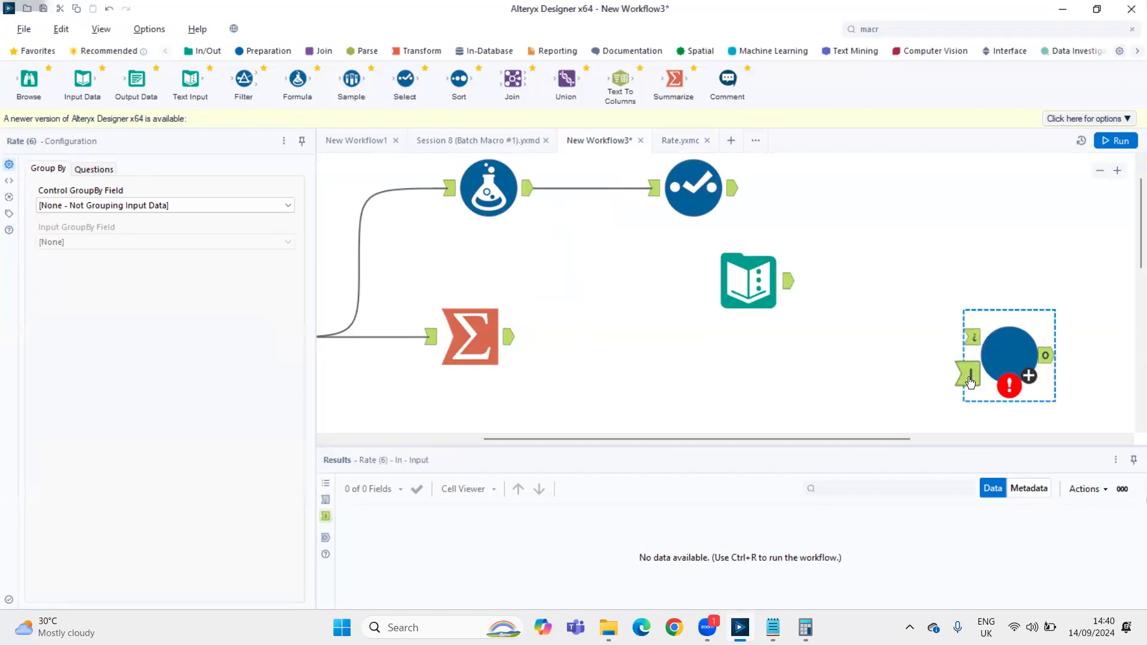
pyautogui.click(693, 136)
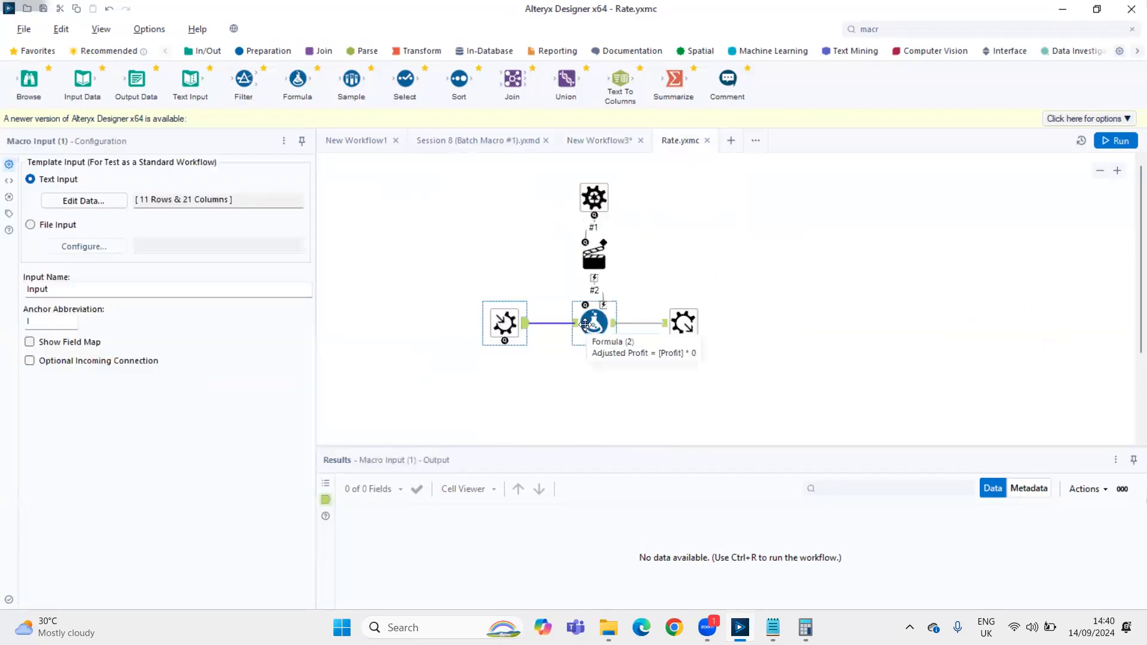
pyautogui.click(590, 140)
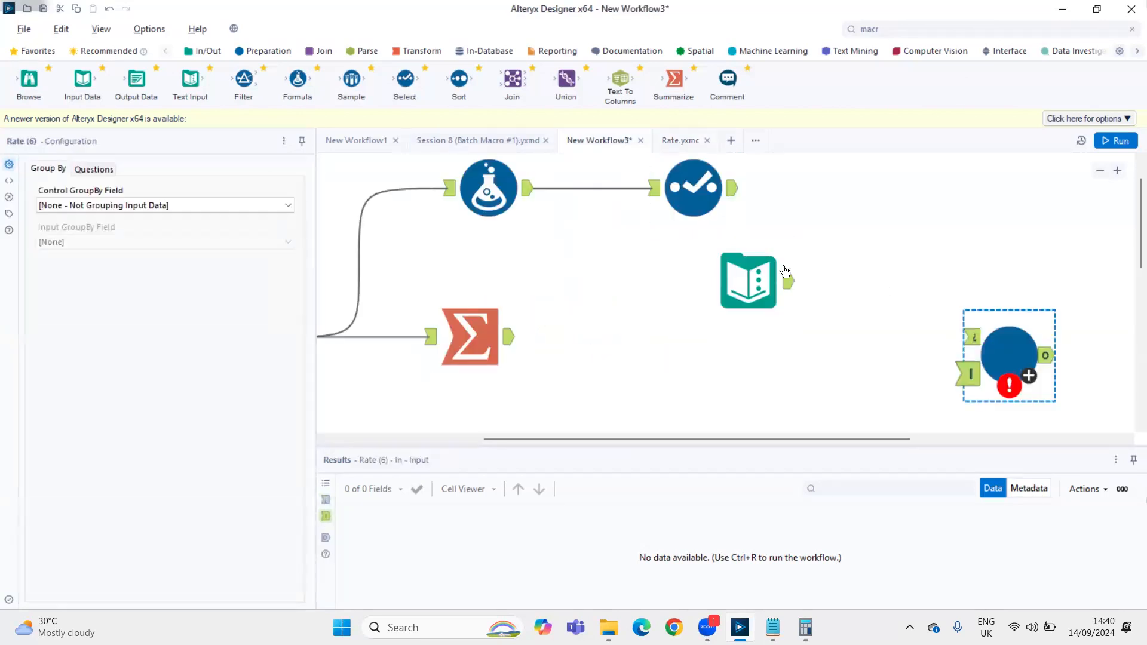
pyautogui.click(680, 139)
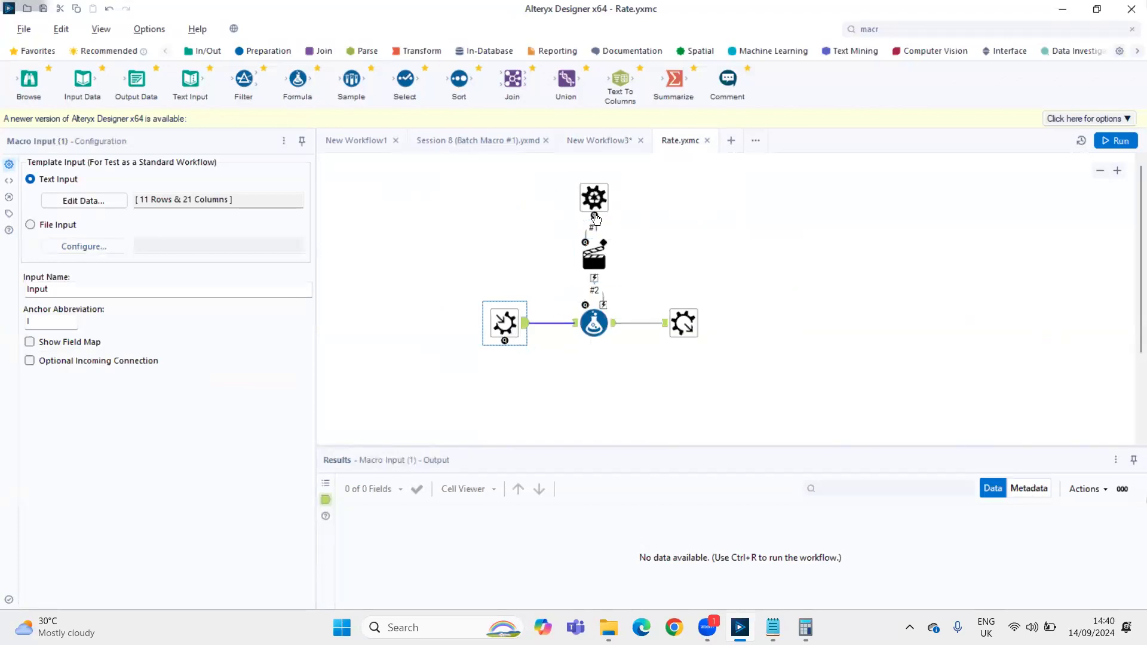
pyautogui.click(599, 141)
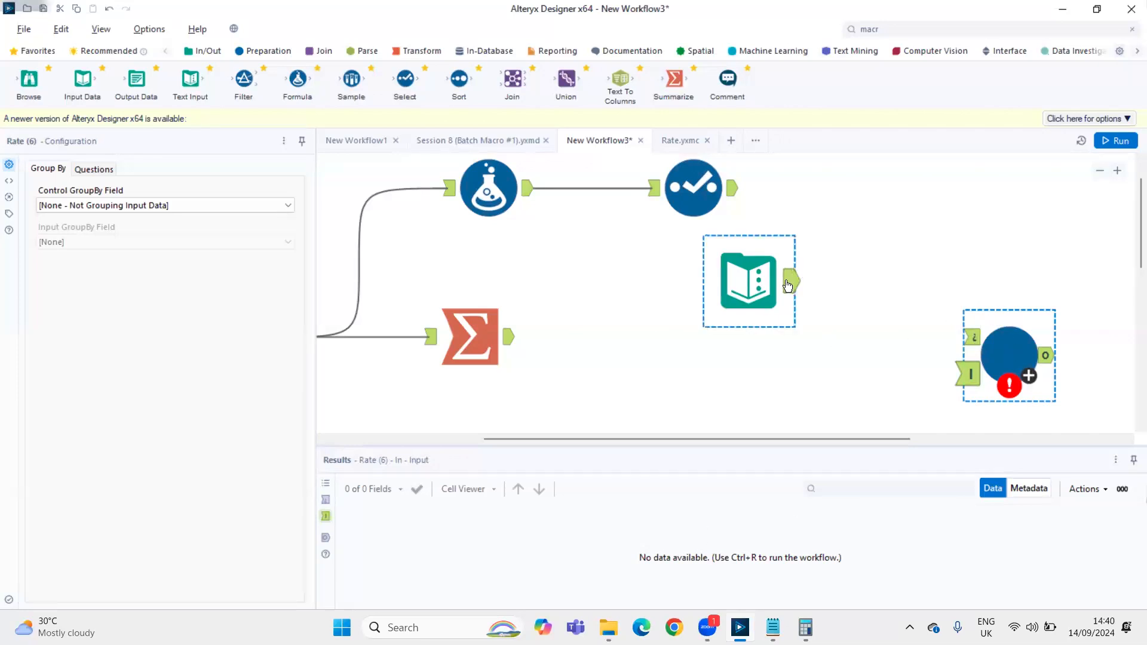
# Connect the Text Input to the Rate macro's control anchor (¿) and the superstore Input Data to its I anchor
pyautogui.click(739, 292)
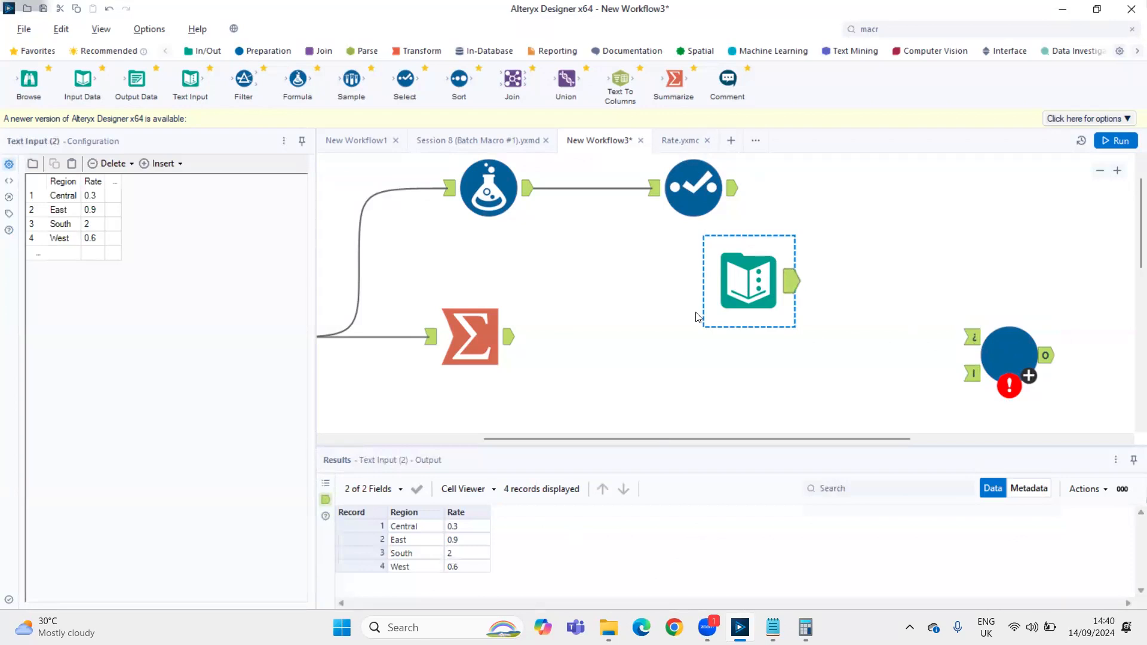
pyautogui.moveTo(790, 290); pyautogui.dragTo(971, 334)
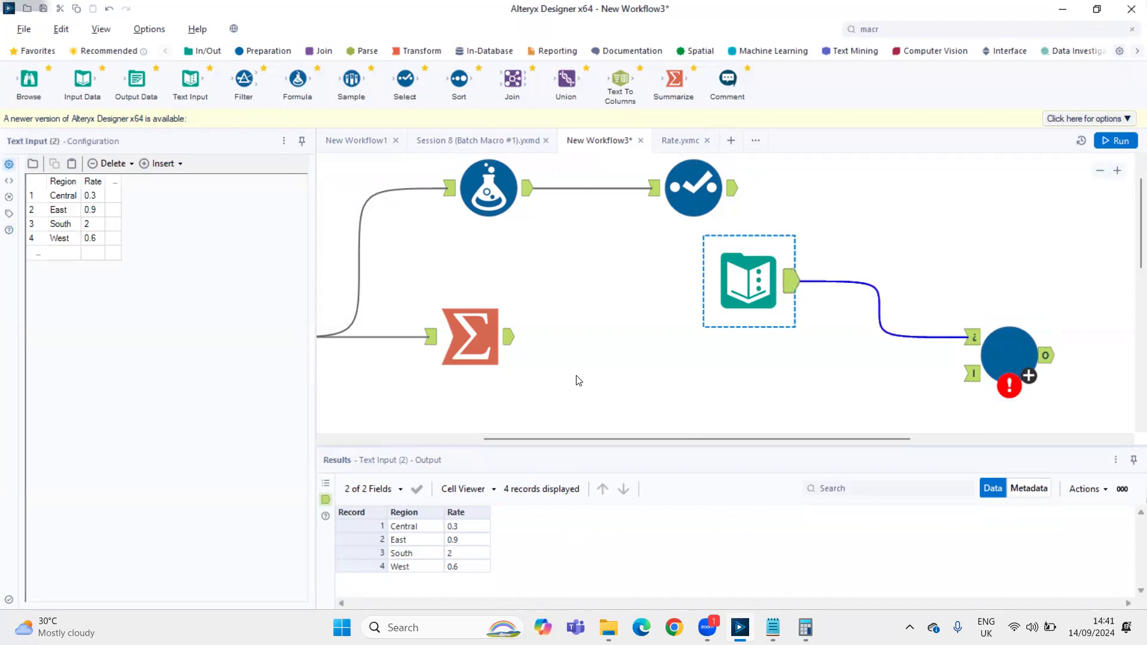
pyautogui.scroll(-3, 578, 380)
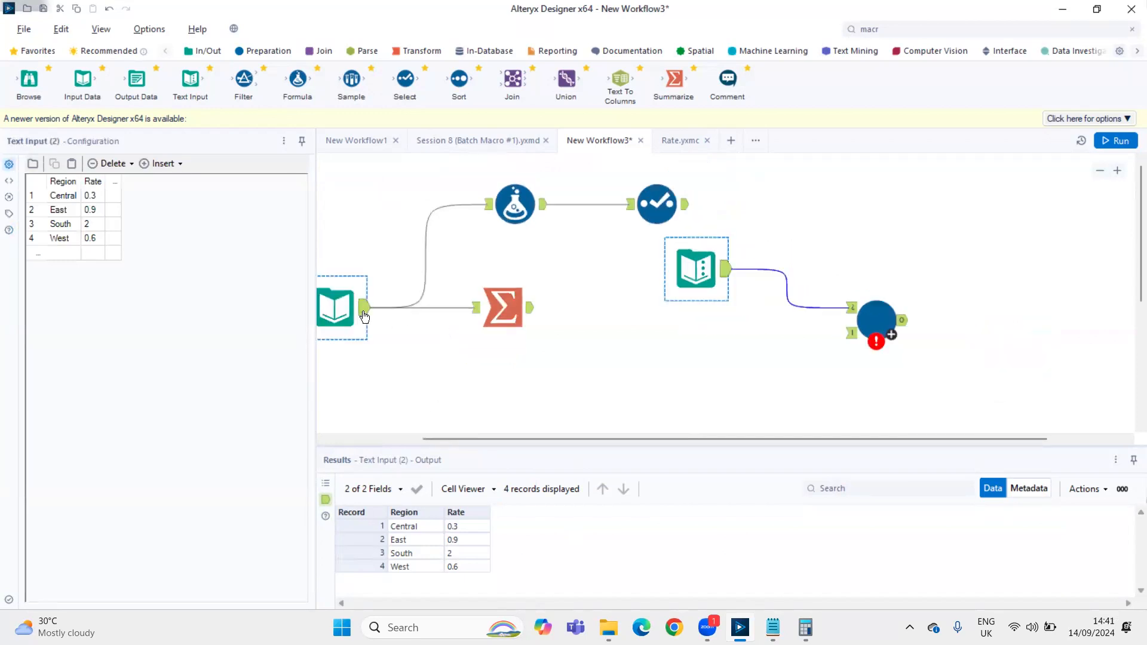
pyautogui.moveTo(364, 308); pyautogui.dragTo(844, 336)
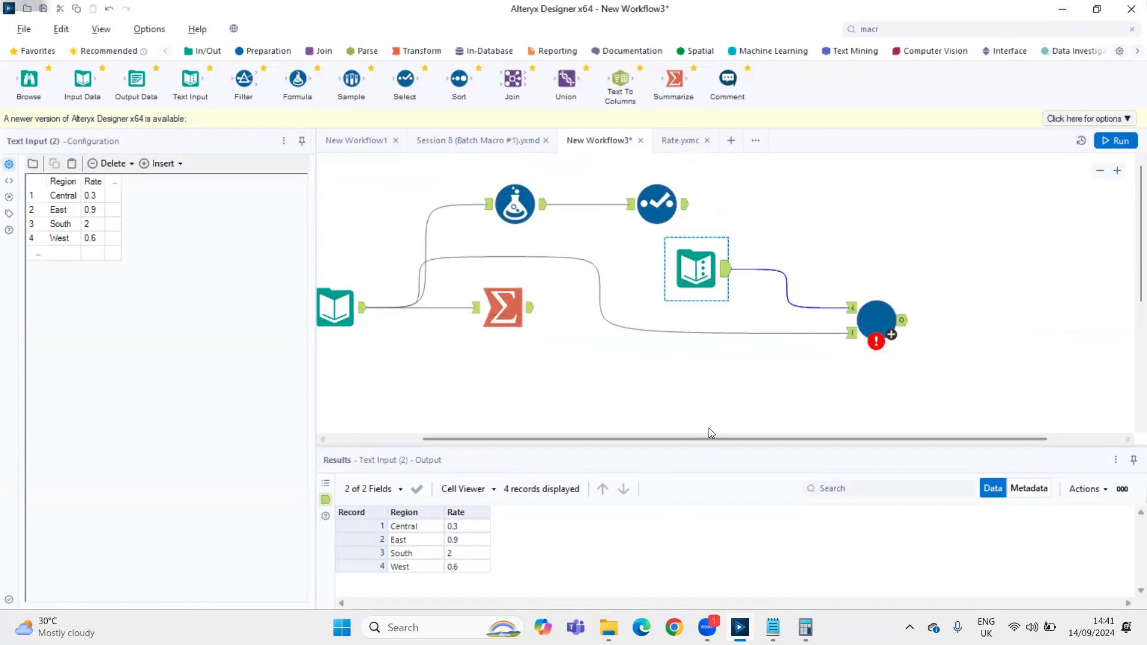
# Rearrange the canvas, placing the Rate macro beside the two inputs and the Summarize, Formula and Select tools below them
pyautogui.moveTo(499, 333); pyautogui.dragTo(431, 443)
pyautogui.moveTo(455, 180); pyautogui.dragTo(700, 399)
pyautogui.moveTo(630, 213); pyautogui.dragTo(525, 271)
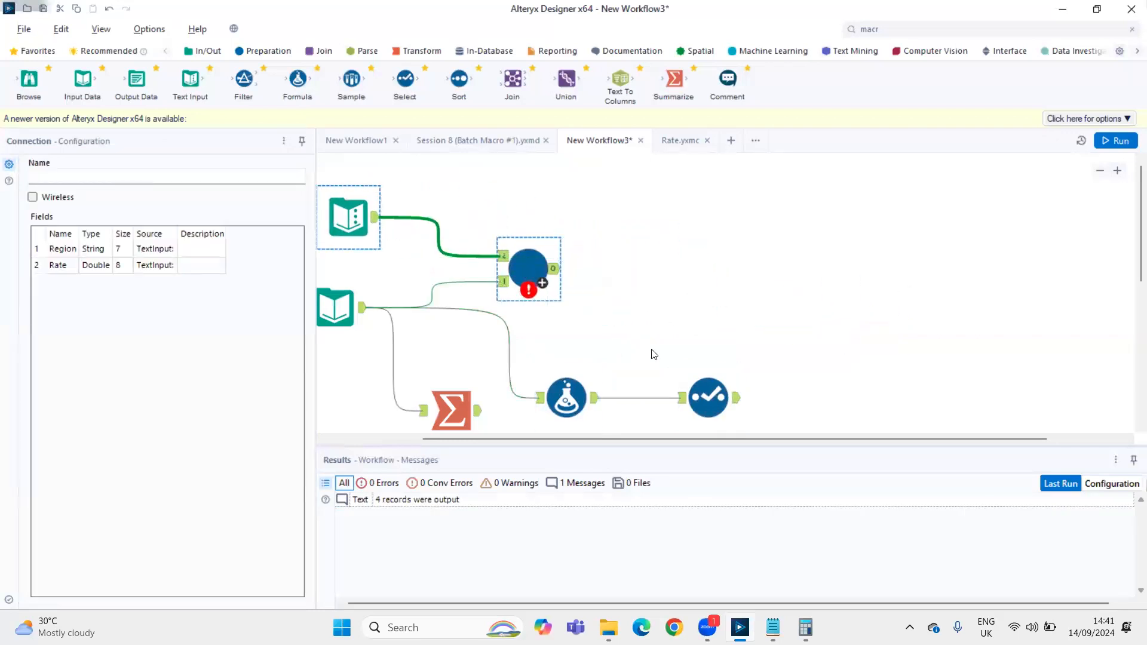
pyautogui.scroll(-1, 654, 354)
pyautogui.moveTo(495, 332); pyautogui.dragTo(397, 412)
pyautogui.moveTo(504, 353); pyautogui.dragTo(643, 347)
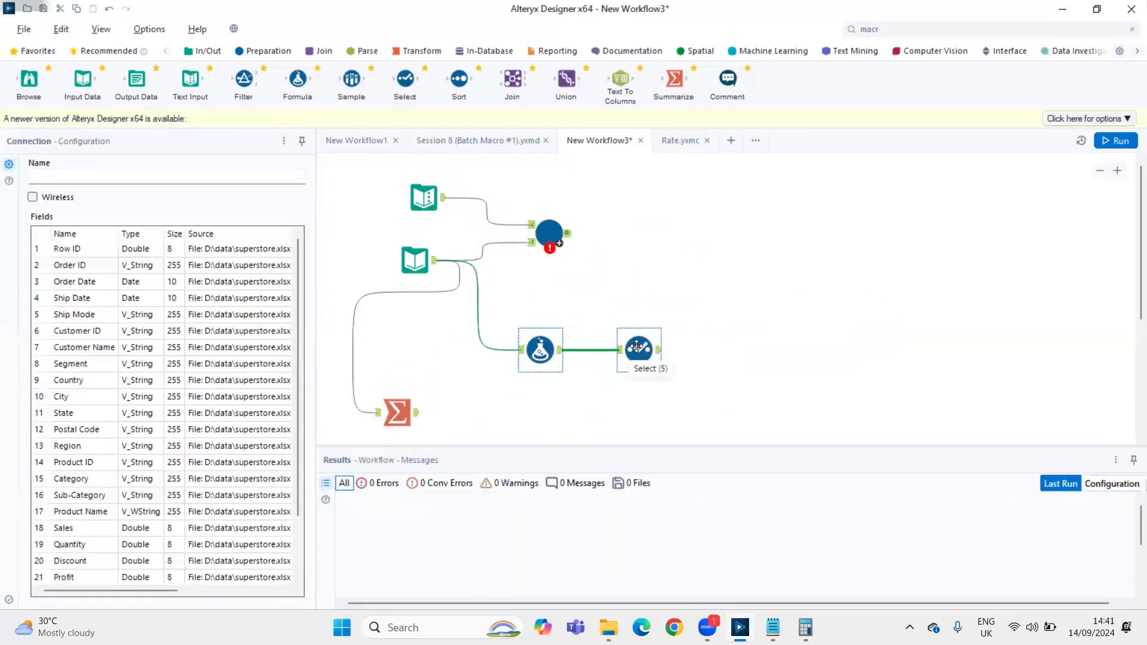
# Align the Text Input and Input Data tools vertically
pyautogui.moveTo(397, 175); pyautogui.dragTo(464, 279)
pyautogui.rightClick(425, 260)
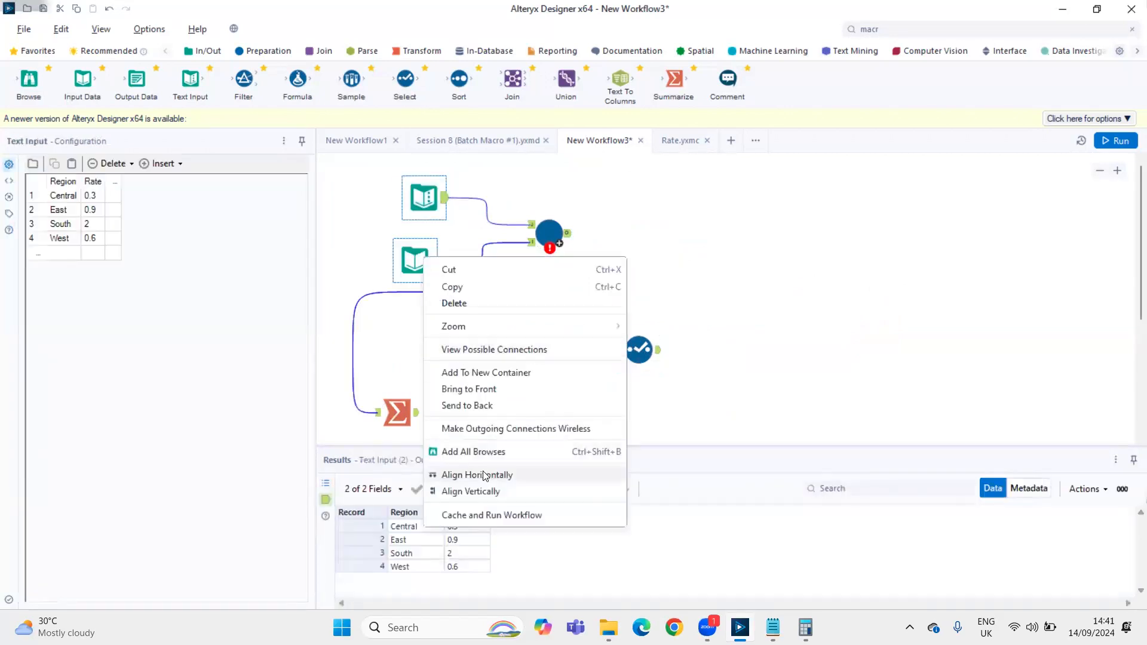
pyautogui.click(472, 491)
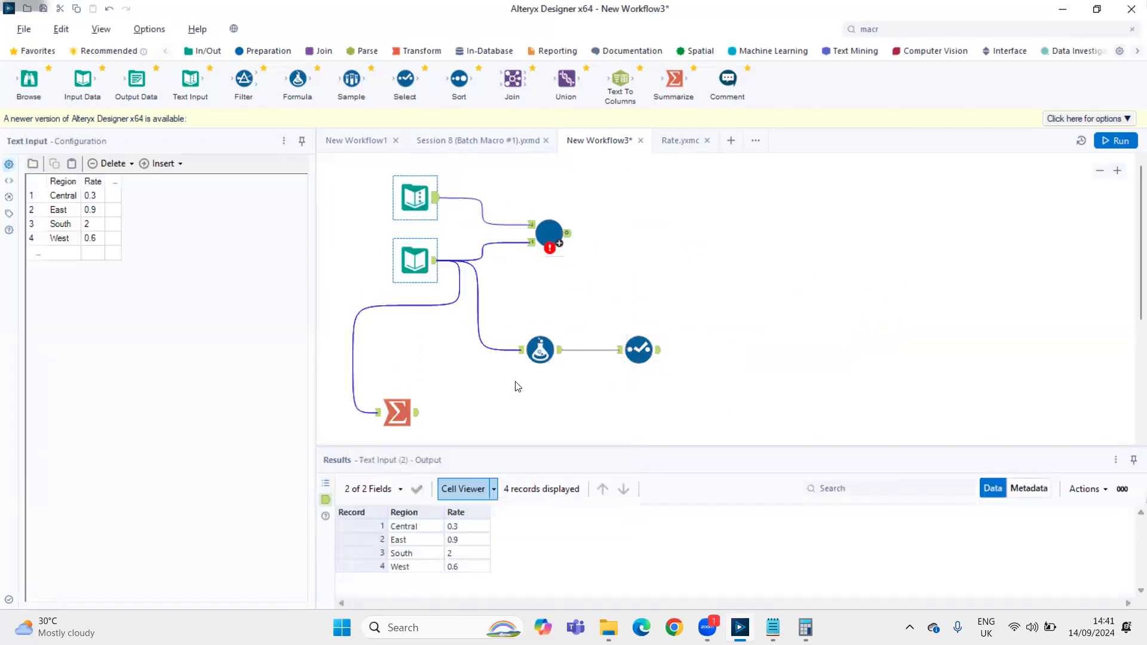
# Review in Rate.yxmc how the Control Parameter and Action tool replace the 0 in the Formula's Adjusted Profit expression
pyautogui.click(684, 141)
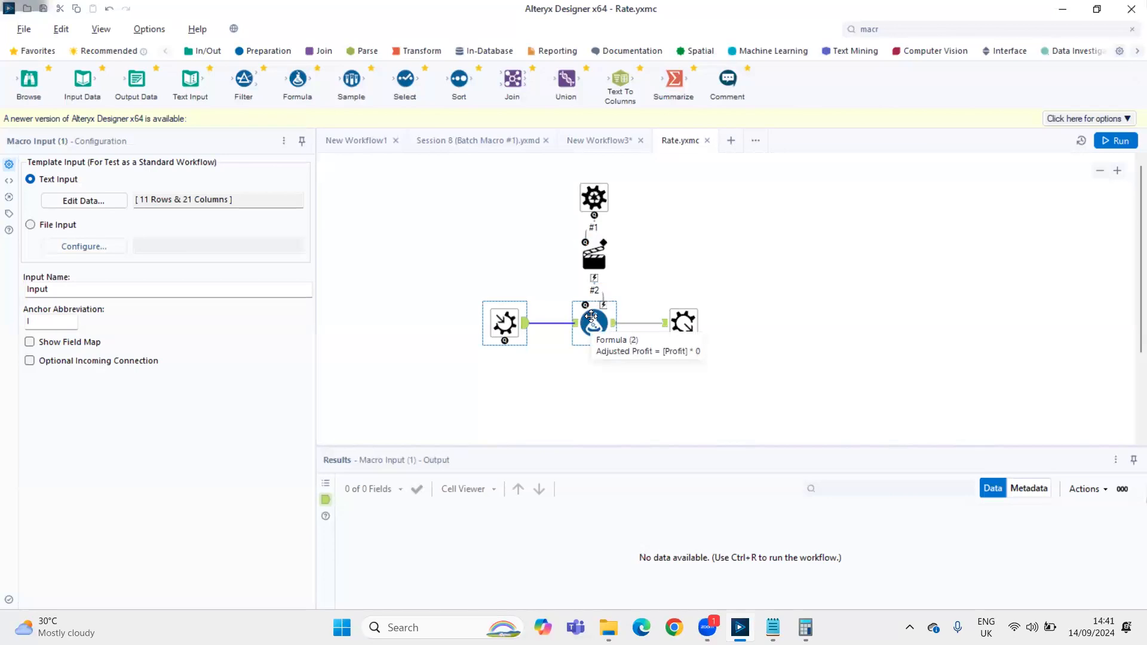
pyautogui.click(593, 263)
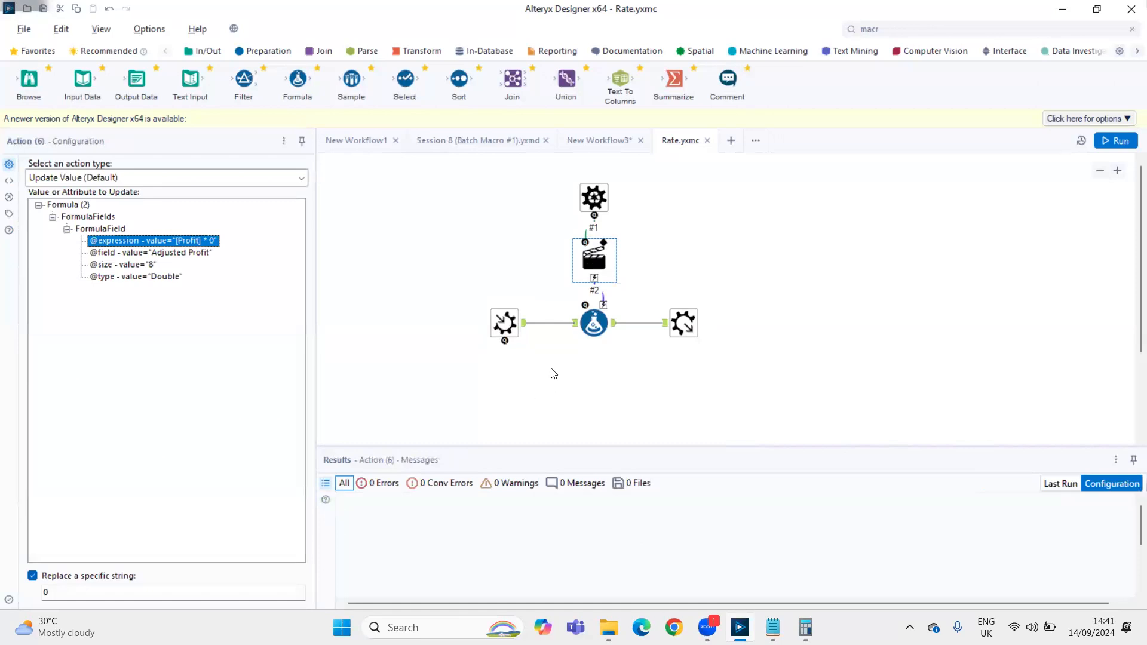
pyautogui.click(589, 328)
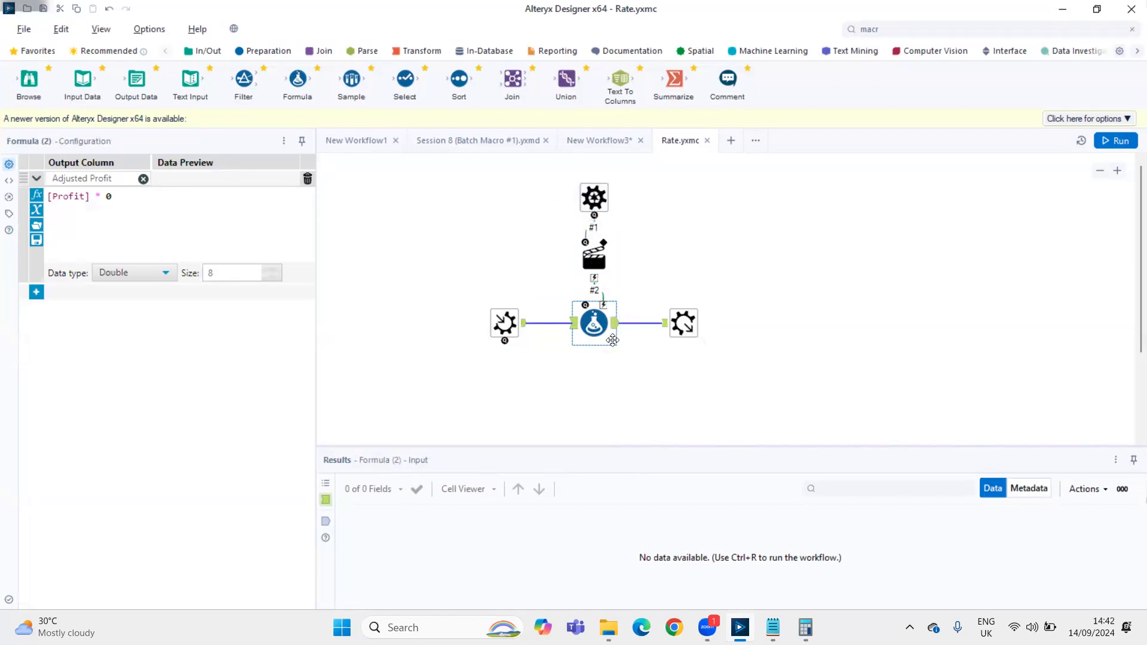
pyautogui.click(108, 198)
pyautogui.keyDown('ctrl'); pyautogui.click(579, 188); pyautogui.keyUp('ctrl')
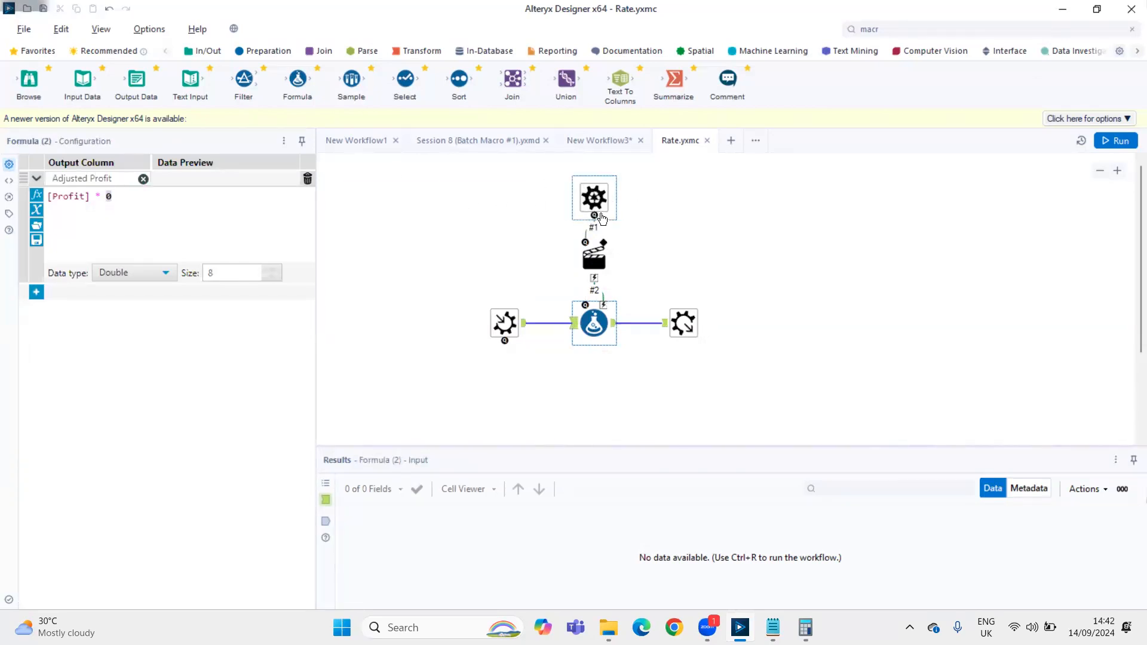
pyautogui.click(594, 258)
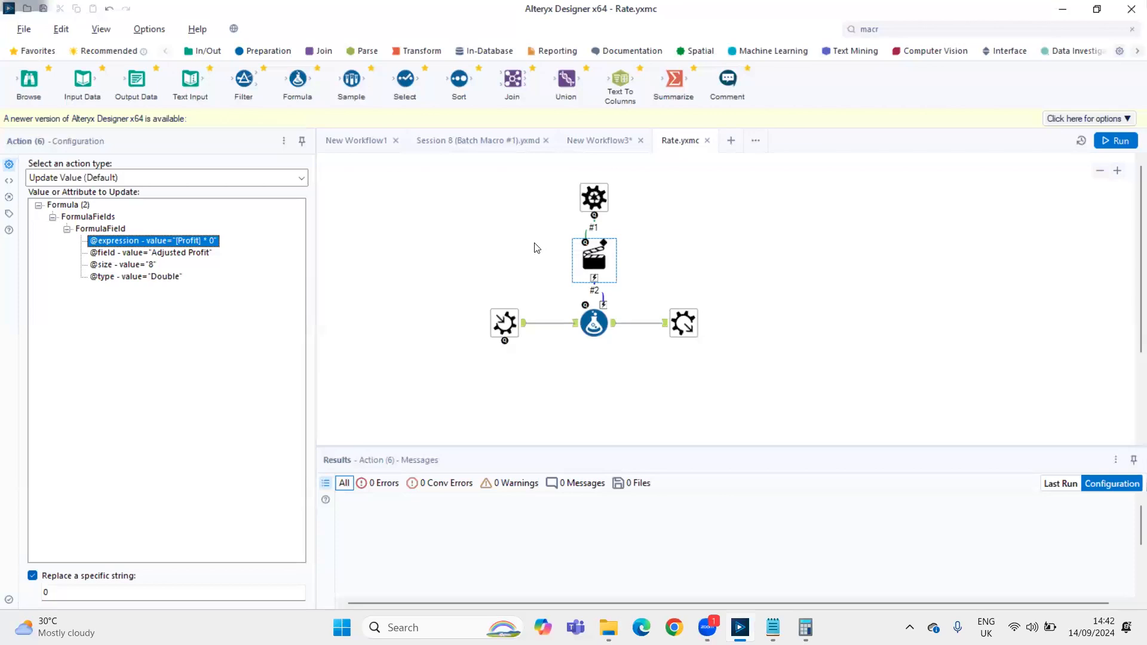
# Look up the Rate macro among the macros that can be inserted in New Workflow3
pyautogui.click(601, 143)
pyautogui.rightClick(683, 225)
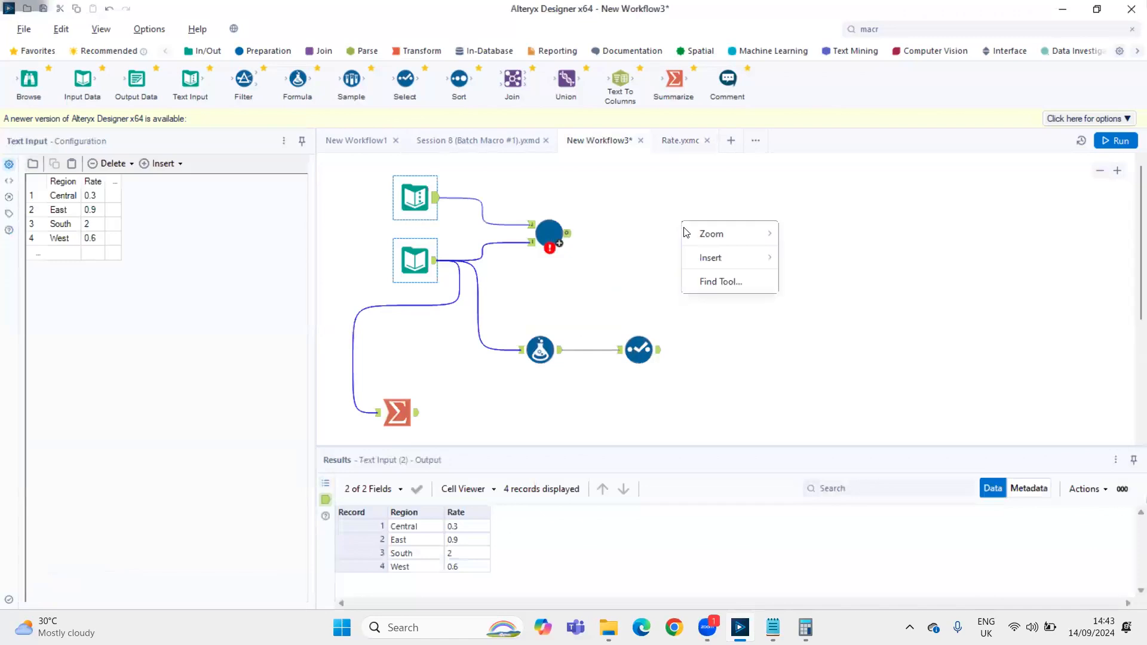
pyautogui.moveTo(686, 233)
pyautogui.moveTo(707, 261)
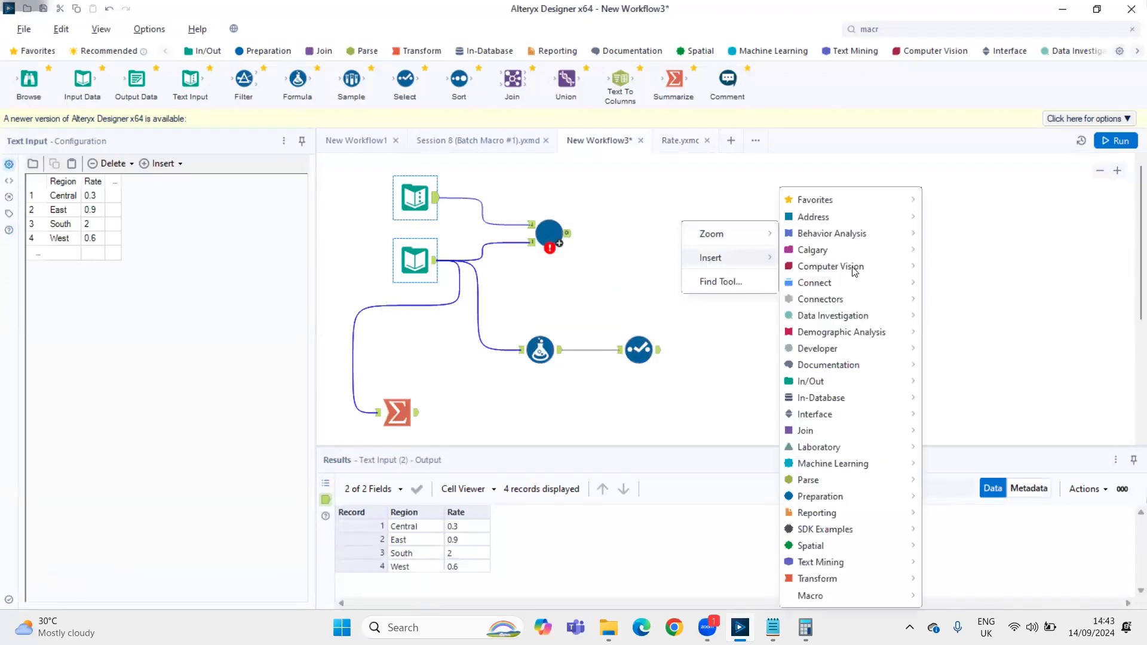
pyautogui.moveTo(859, 599)
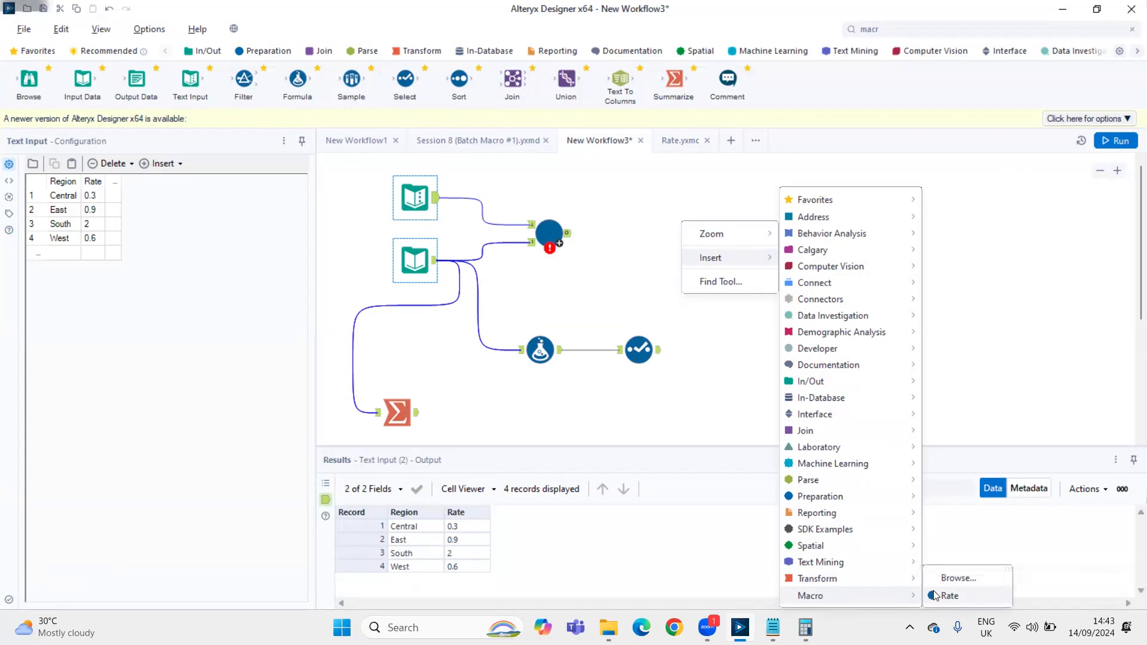
# Check the field chosen for the Rate macro's question against the Control Parameter's label in Rate.yxmc, and return to New Workflow3
pyautogui.click(548, 242)
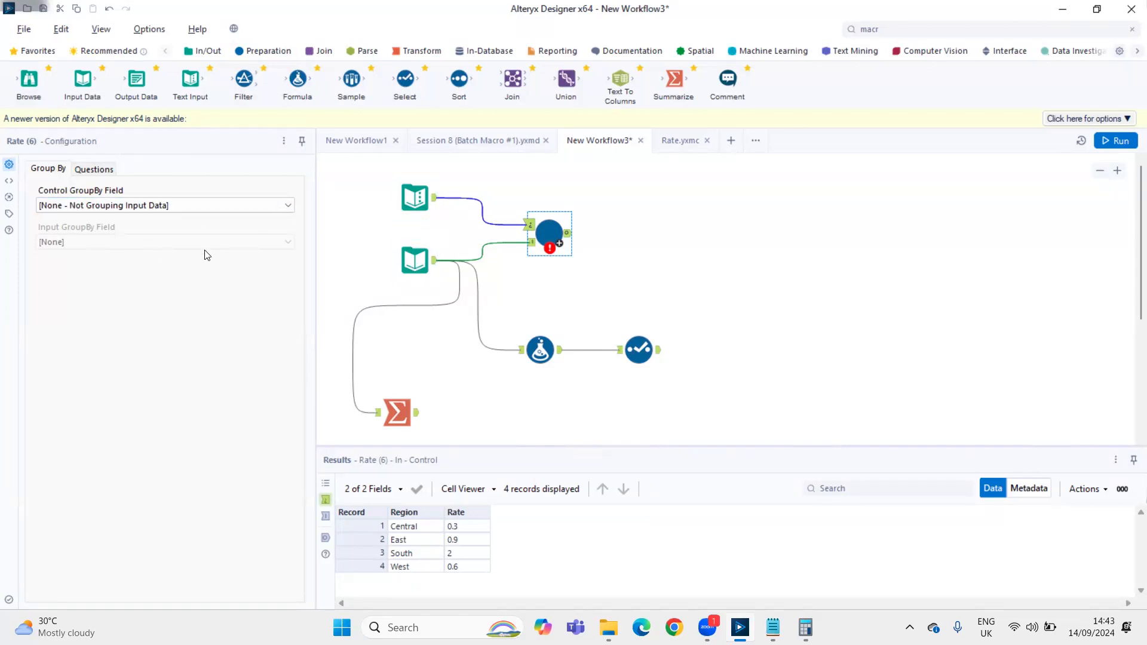
pyautogui.click(95, 170)
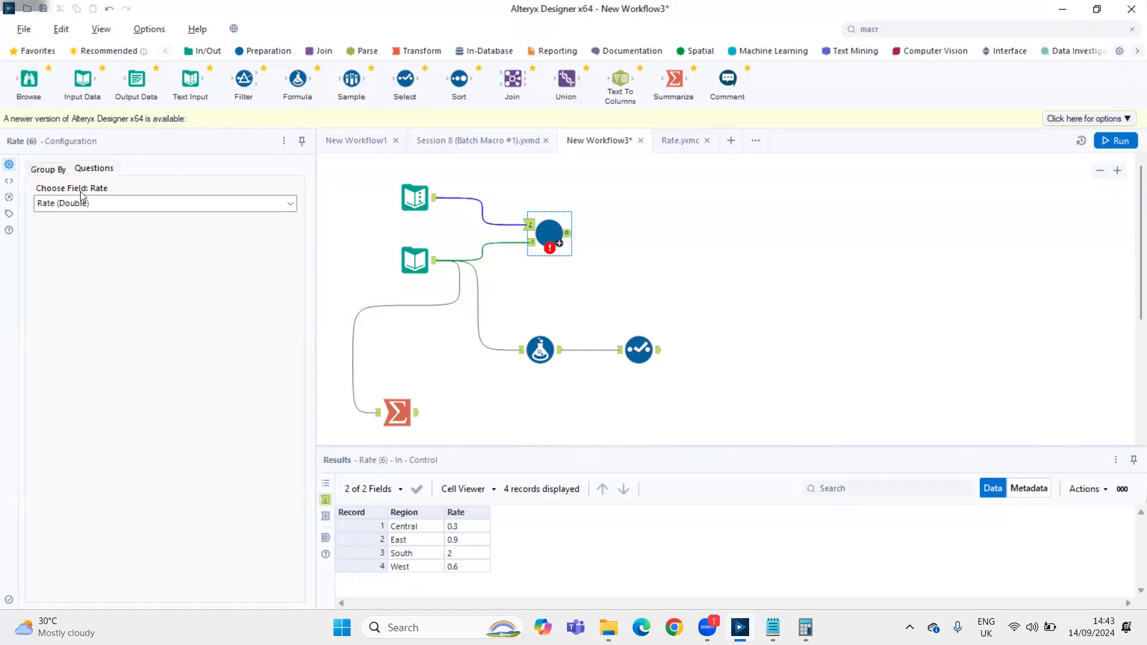
pyautogui.click(674, 143)
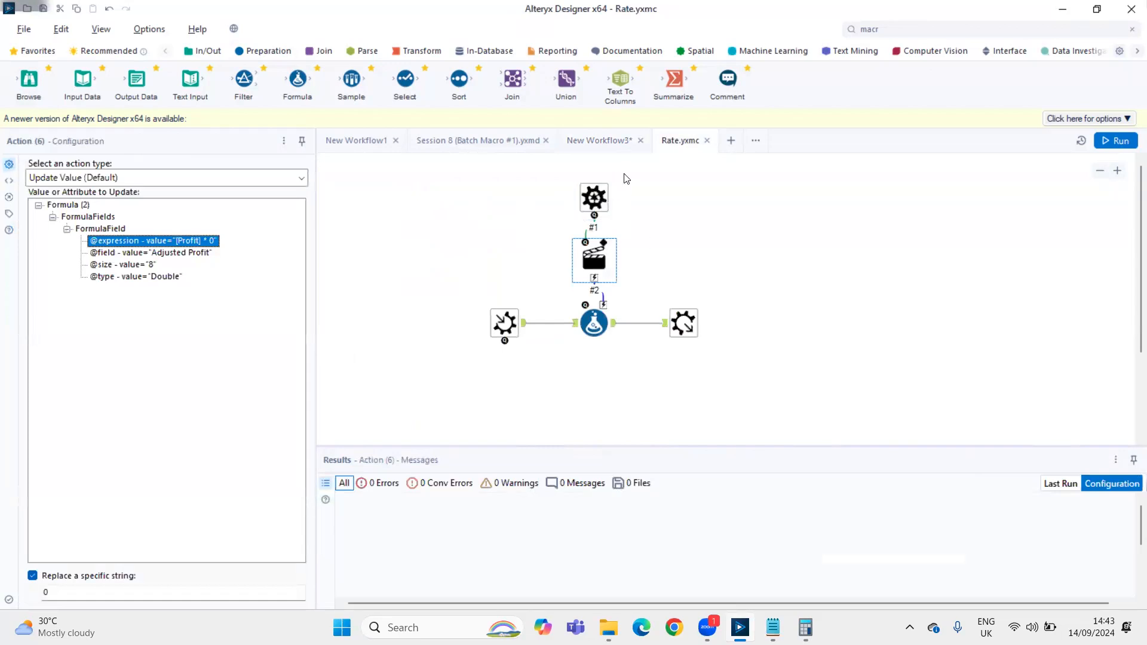
pyautogui.click(593, 197)
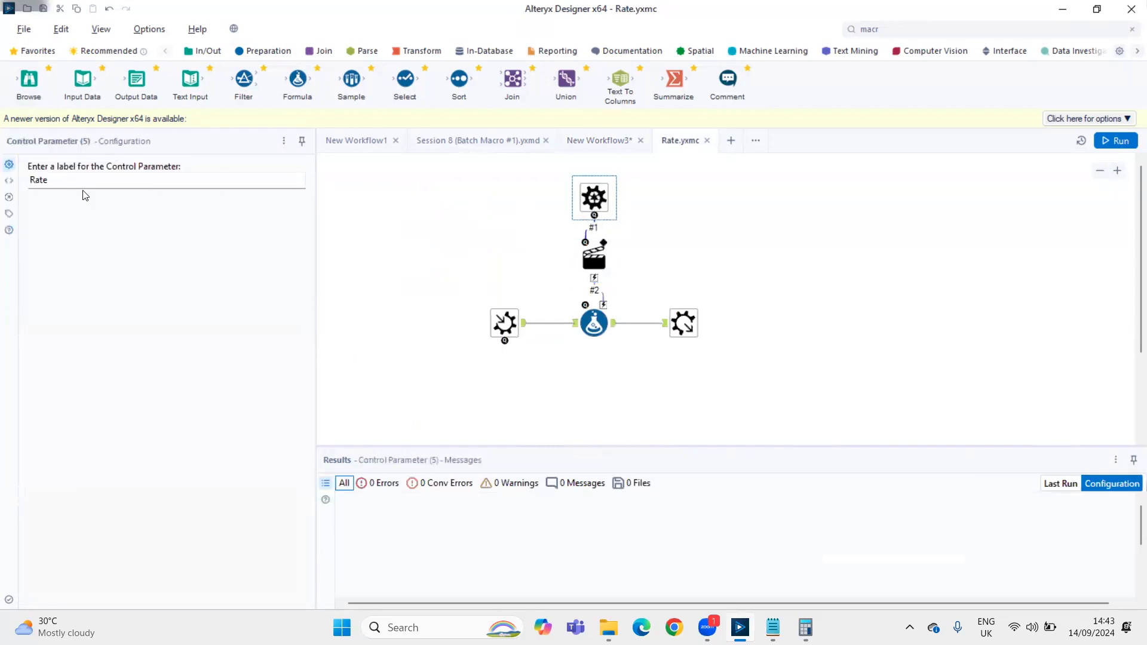
pyautogui.click(608, 144)
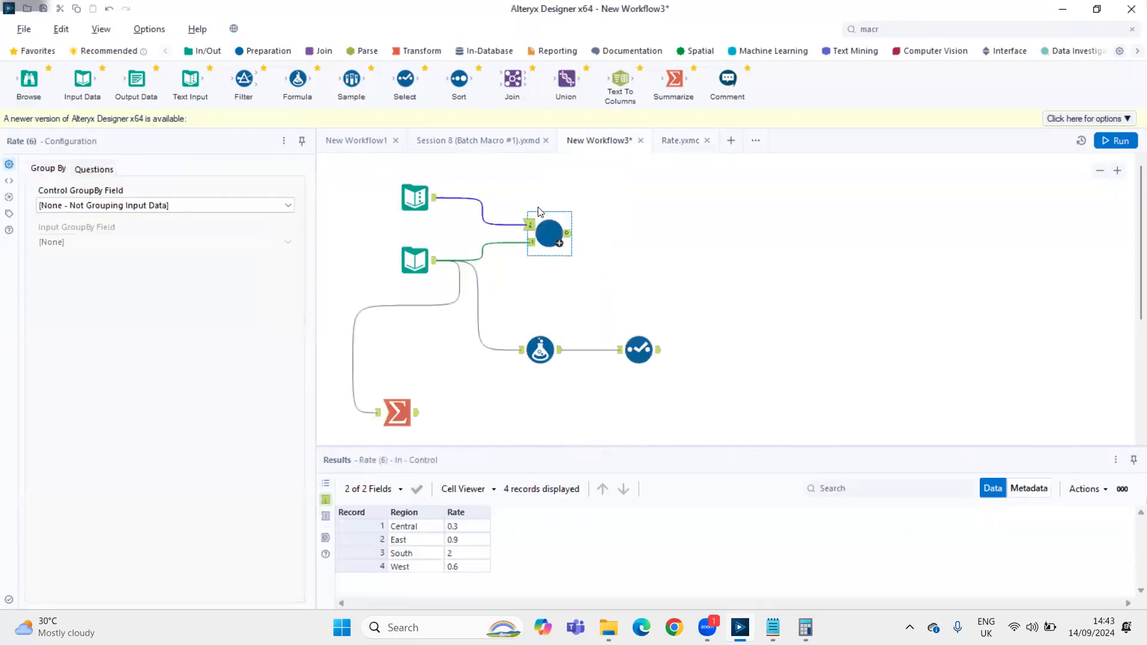
# Check the Region and Rate values in the Text Input and the field chosen for the Rate macro's question
pyautogui.click(432, 200)
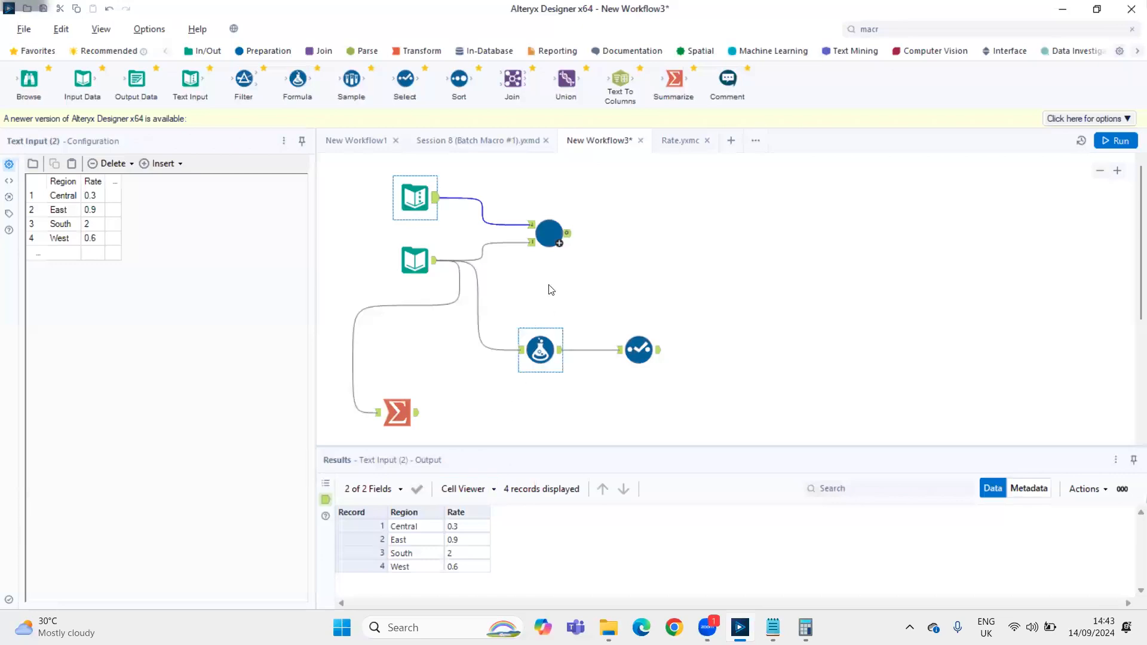
pyautogui.click(542, 240)
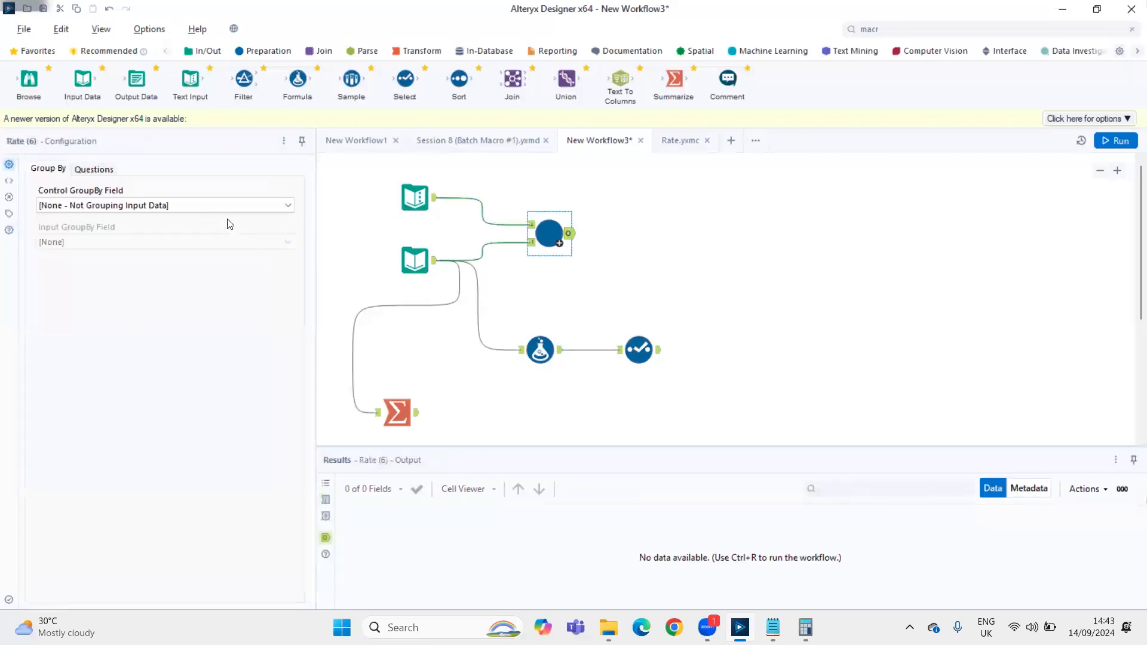
pyautogui.click(94, 171)
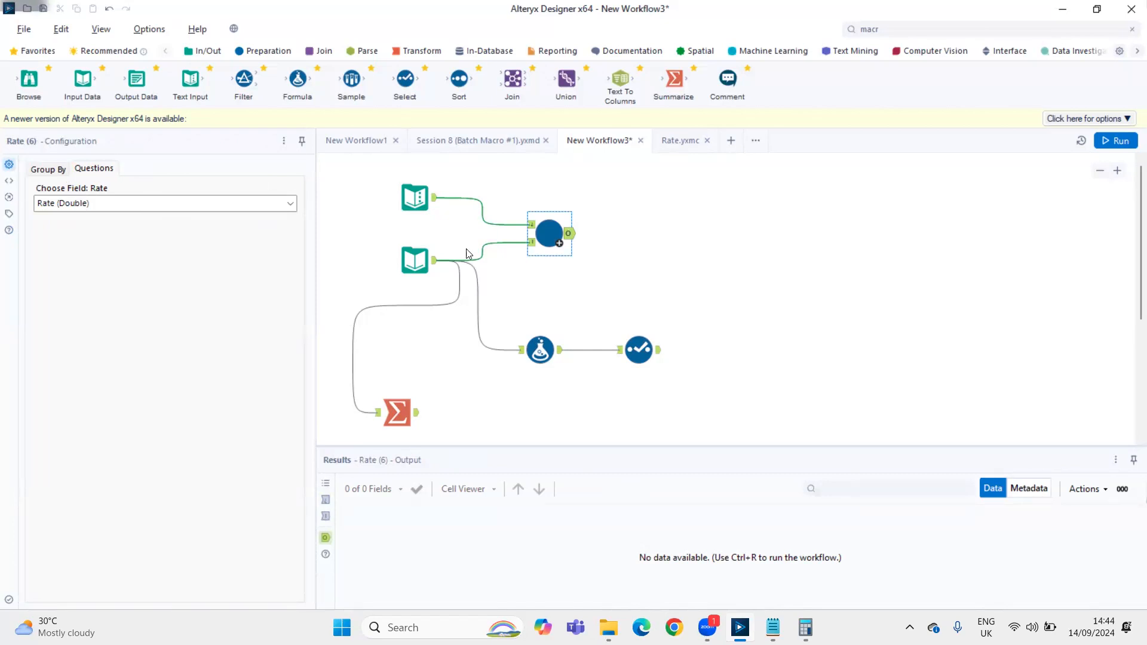
# Set the Rate macro's Control GroupBy Field and Input GroupBy Field to Region, and run the workflow
pyautogui.click(46, 174)
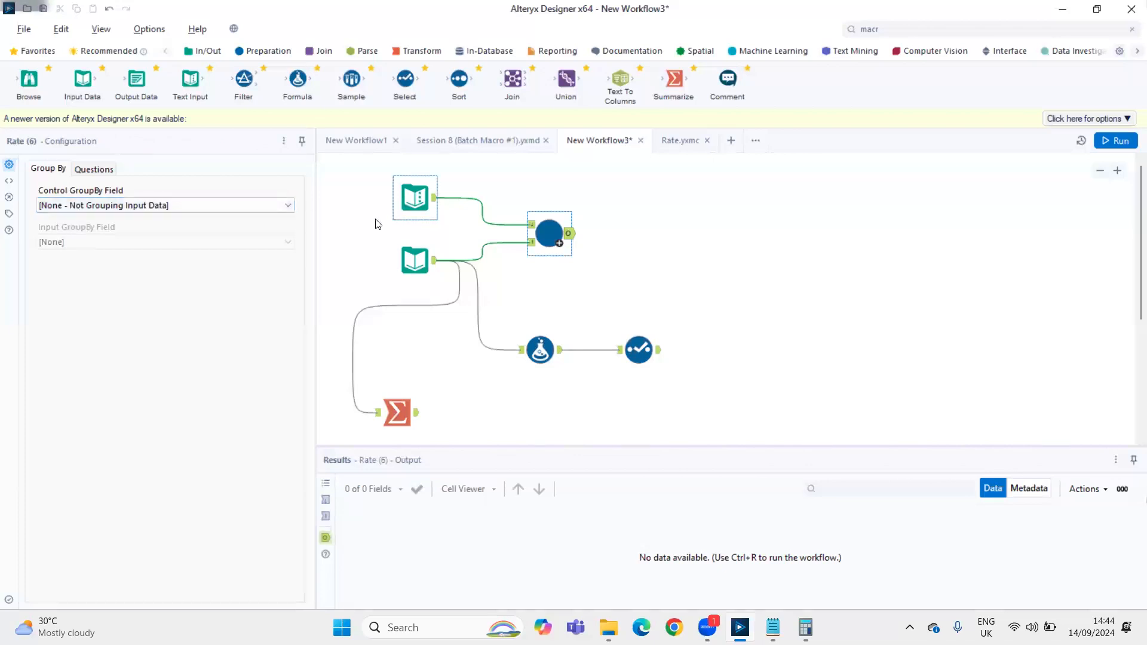
pyautogui.click(78, 206)
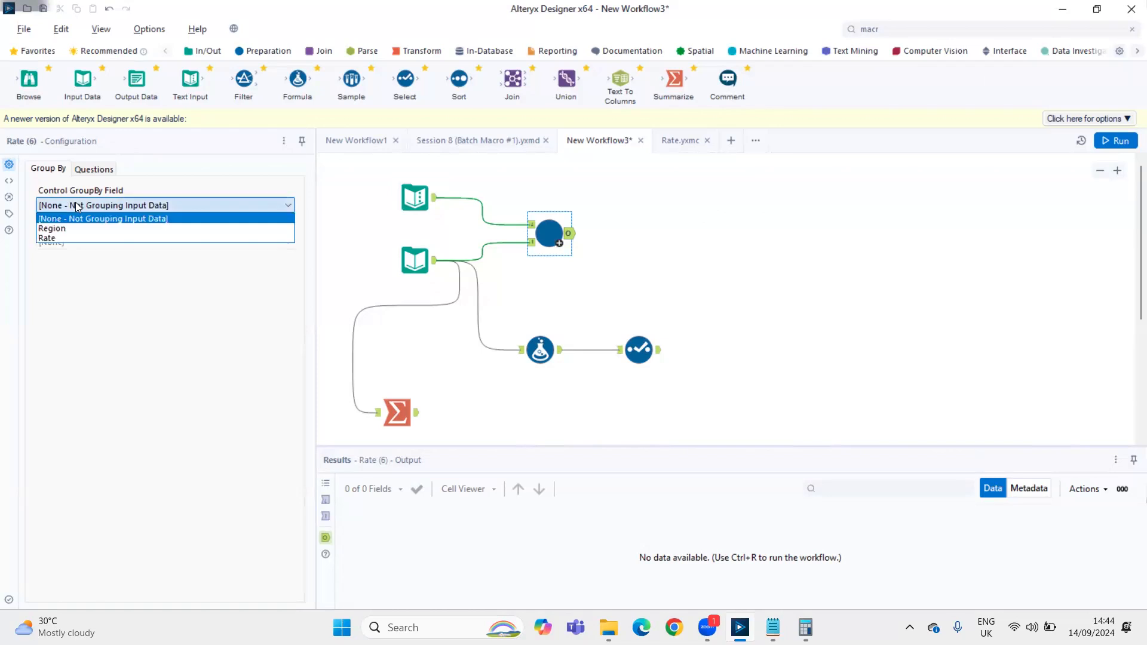
pyautogui.click(198, 170)
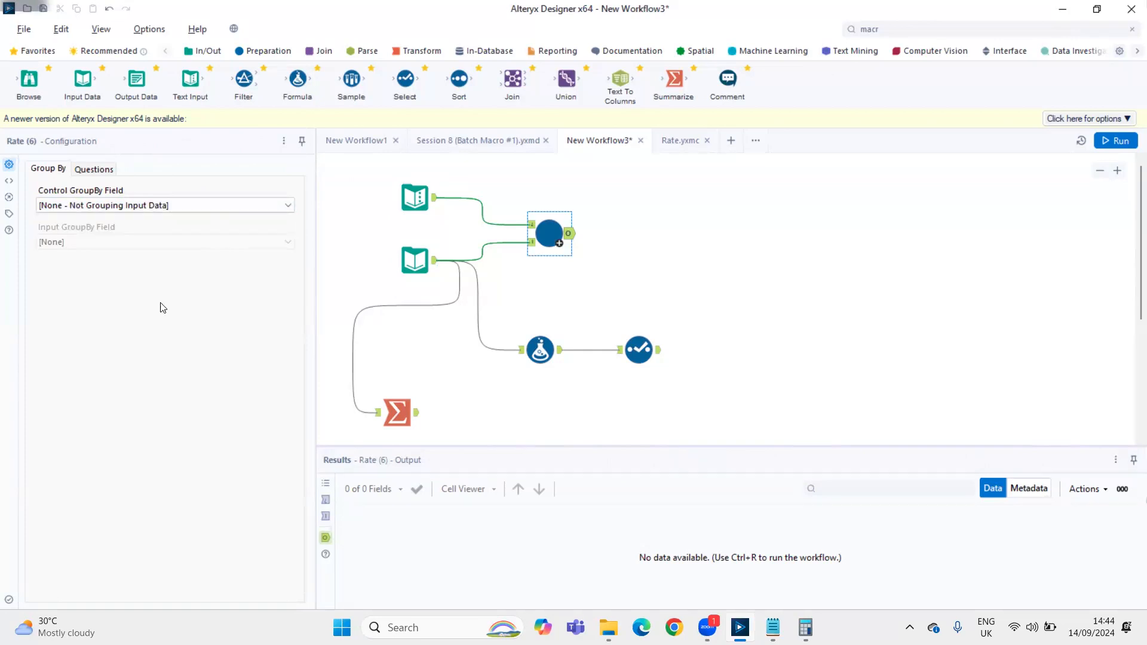
pyautogui.click(120, 205)
pyautogui.click(110, 228)
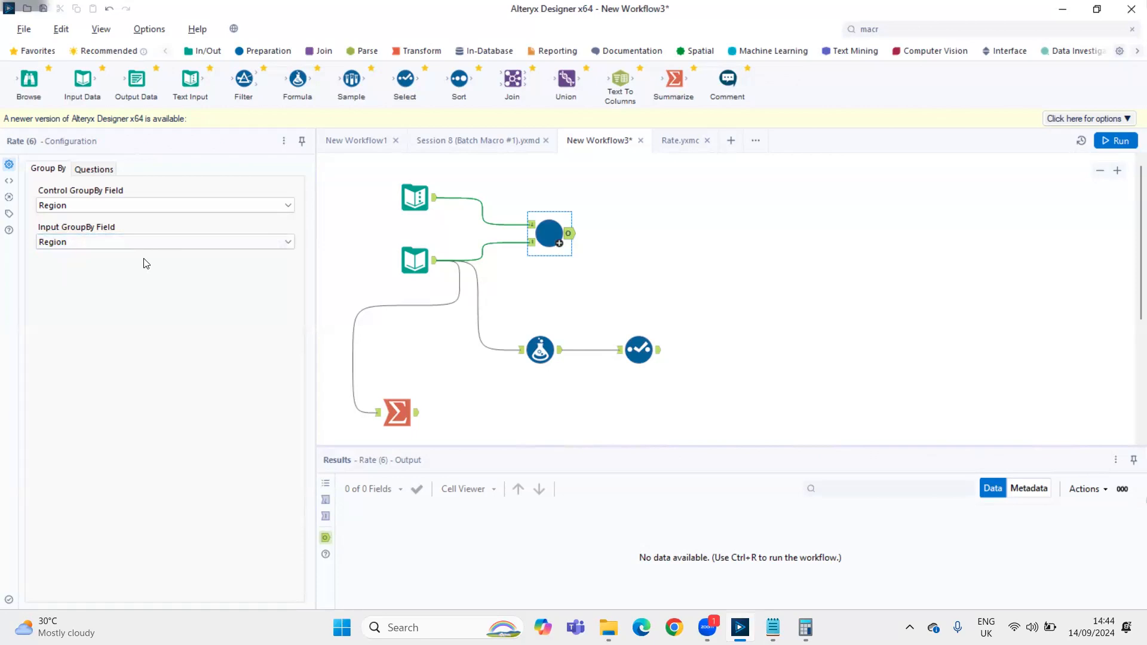
pyautogui.hotkey('ctrl', 'r')
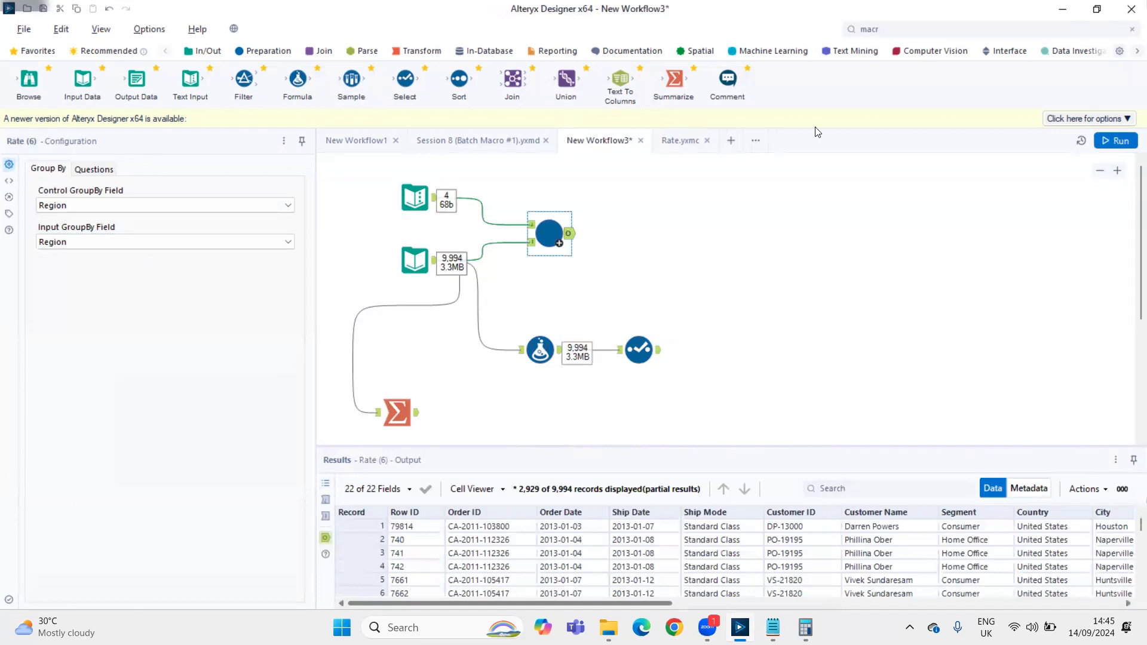
# Copy the Select tool from the formula branch, connect the copy to the Rate macro's output, and run the workflow
pyautogui.moveTo(625, 312); pyautogui.dragTo(667, 368)
pyautogui.rightClick(609, 191)
pyautogui.click(619, 203)
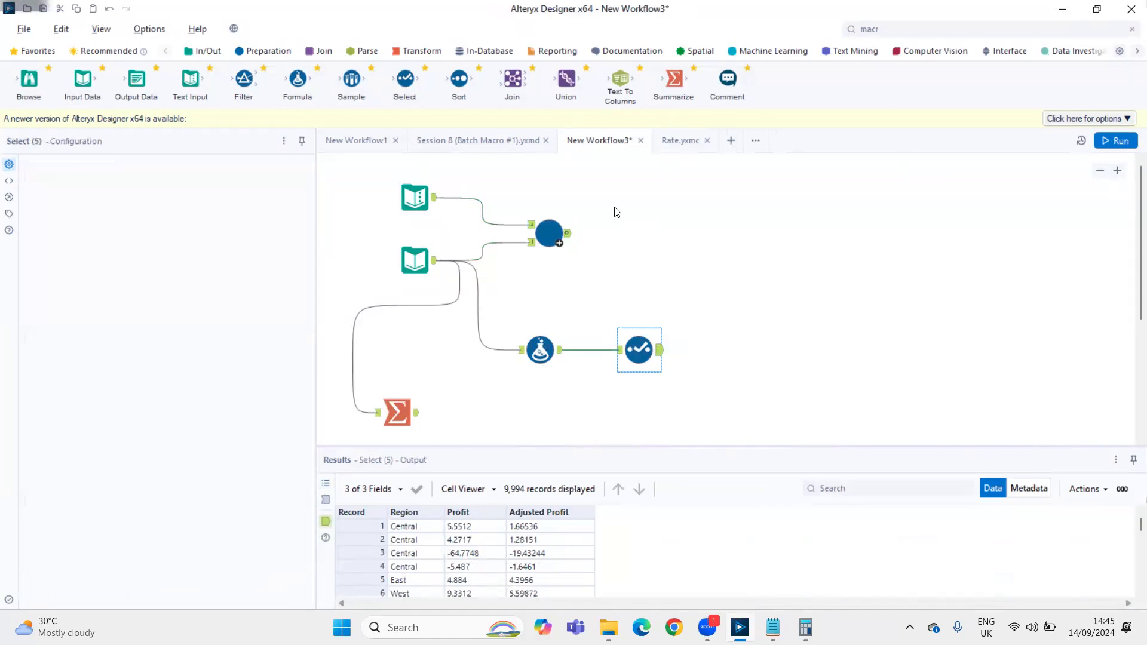
pyautogui.moveTo(559, 242); pyautogui.dragTo(615, 215)
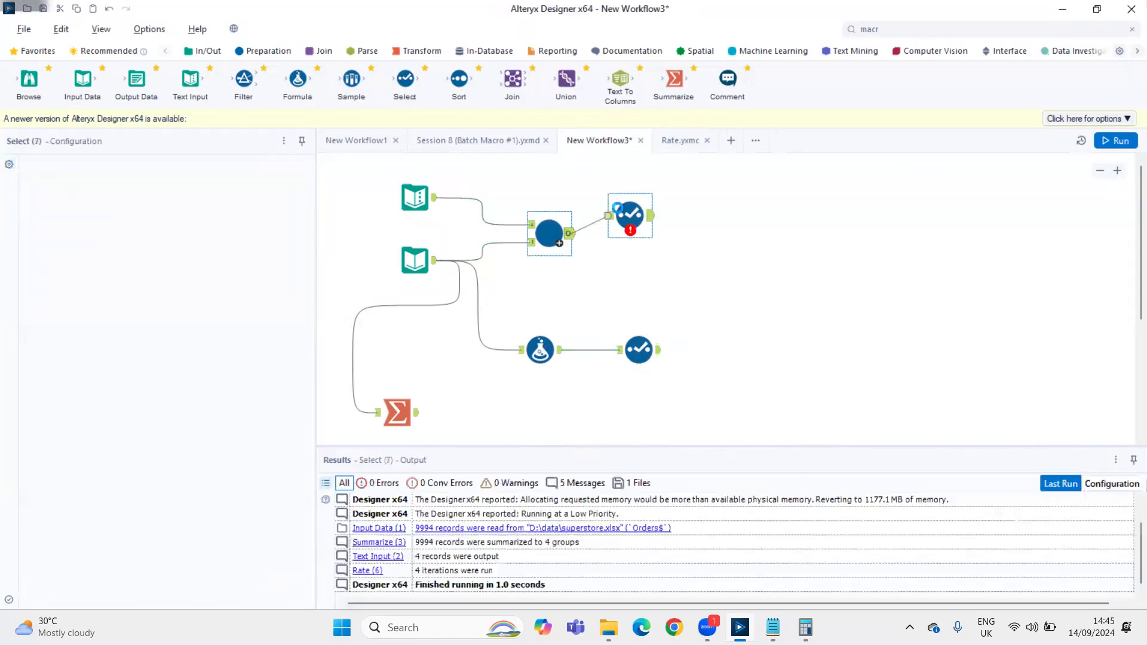
pyautogui.hotkey('ctrl', 'r')
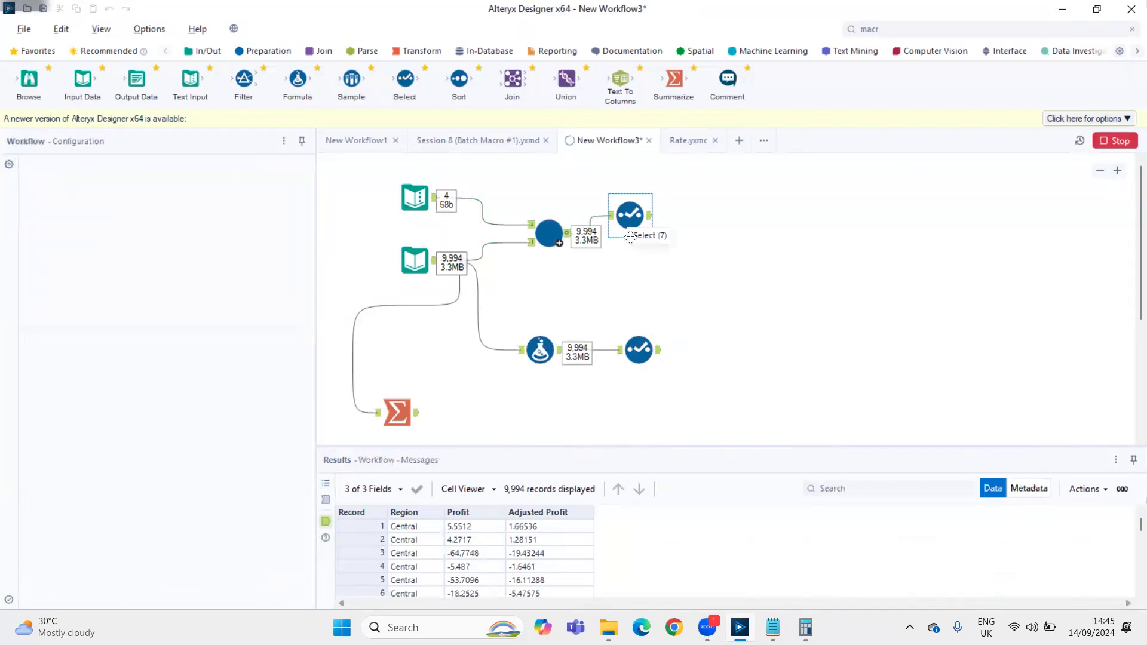
pyautogui.moveTo(643, 221); pyautogui.dragTo(650, 240)
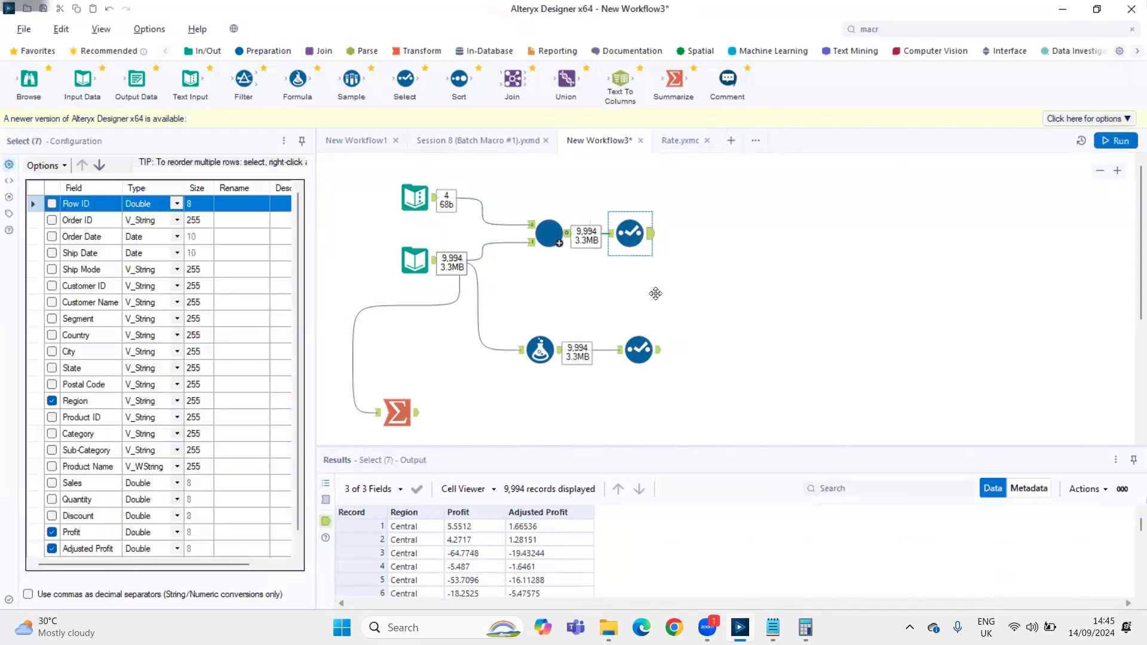
# Add a Join tool with the macro branch's Select as its left input and the formula branch's Select as its right input
pyautogui.click(657, 353)
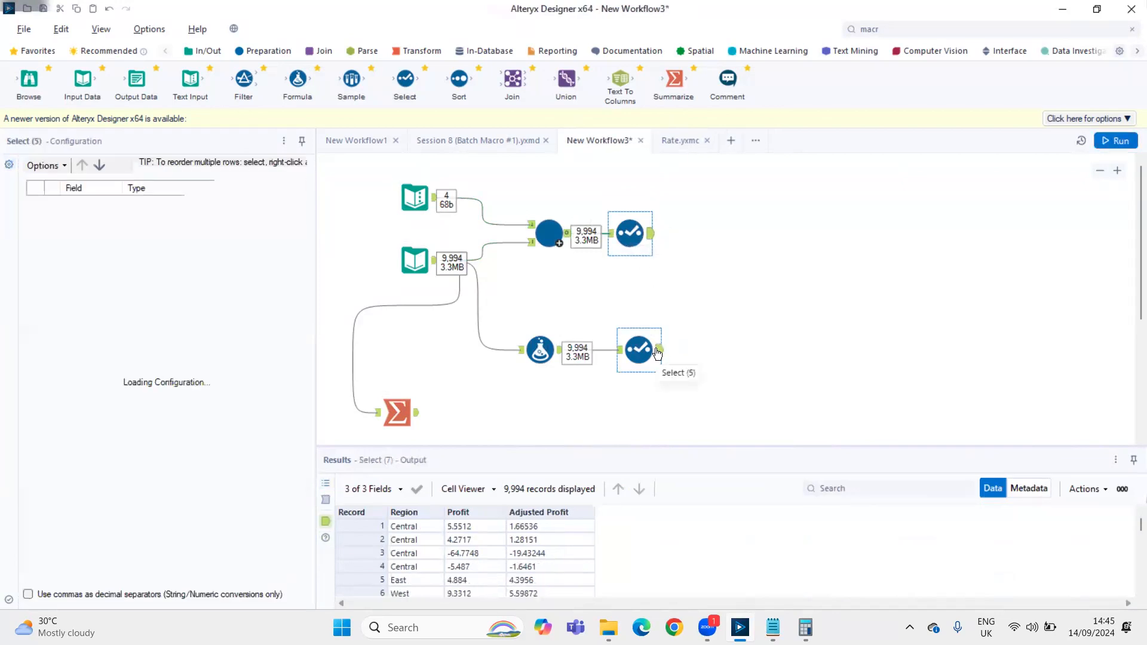
pyautogui.click(650, 240)
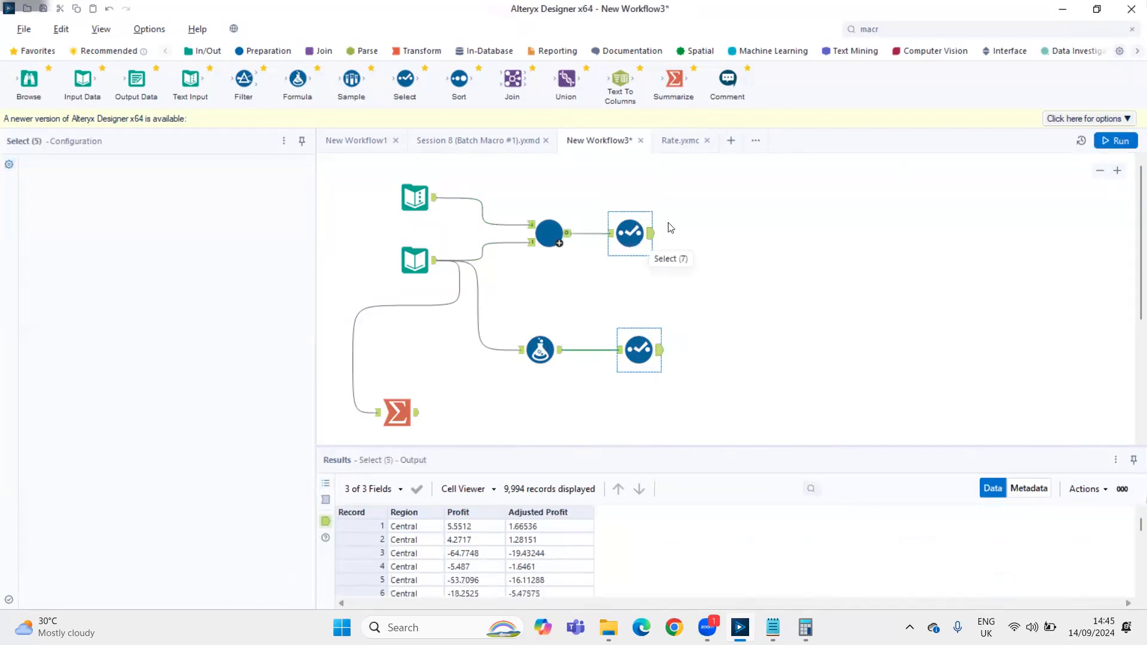
pyautogui.click(956, 30)
pyautogui.write('join')
pyautogui.moveTo(886, 80); pyautogui.dragTo(808, 239)
pyautogui.moveTo(650, 233); pyautogui.dragTo(787, 225)
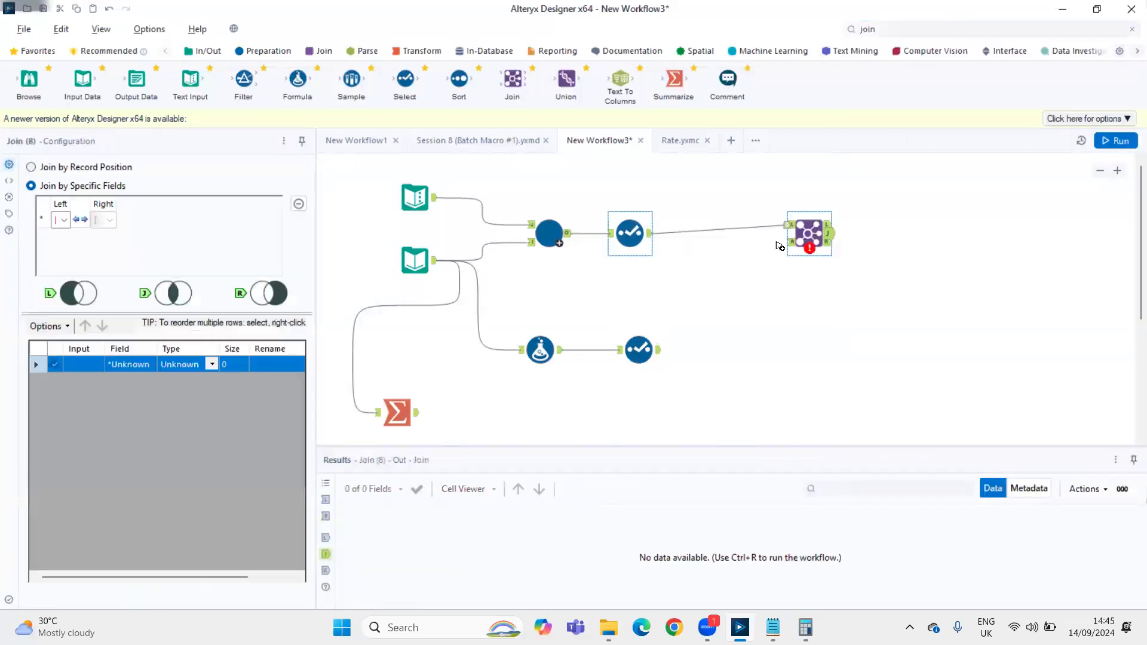
pyautogui.moveTo(659, 351); pyautogui.dragTo(812, 231)
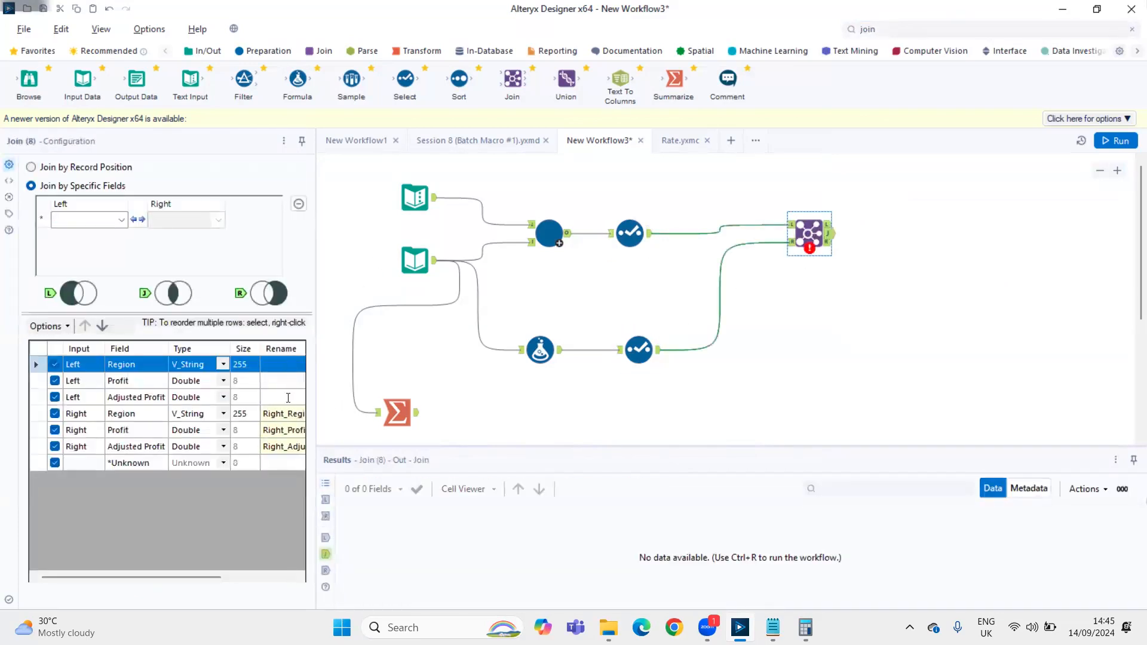
# In the Join, rename the left Adjusted Profit to Batch Macro Output and the right one to Formula Output, excluding the right Region and Profit
pyautogui.click(288, 397)
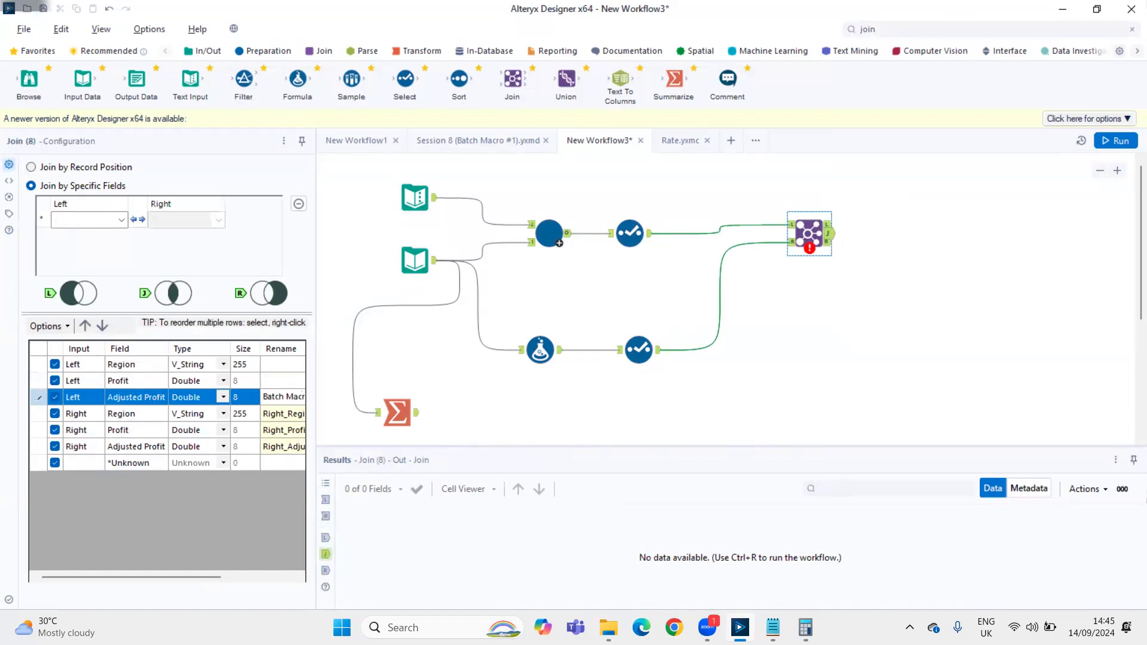
pyautogui.click(288, 446)
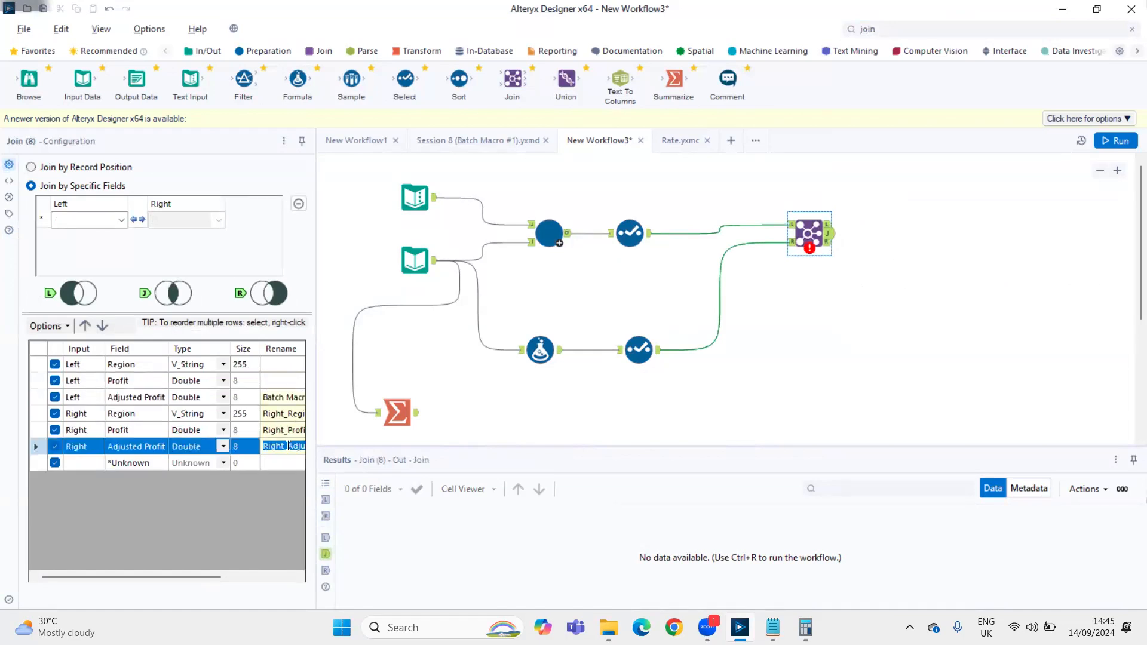
pyautogui.write('Form')
pyautogui.click(54, 414)
pyautogui.click(55, 431)
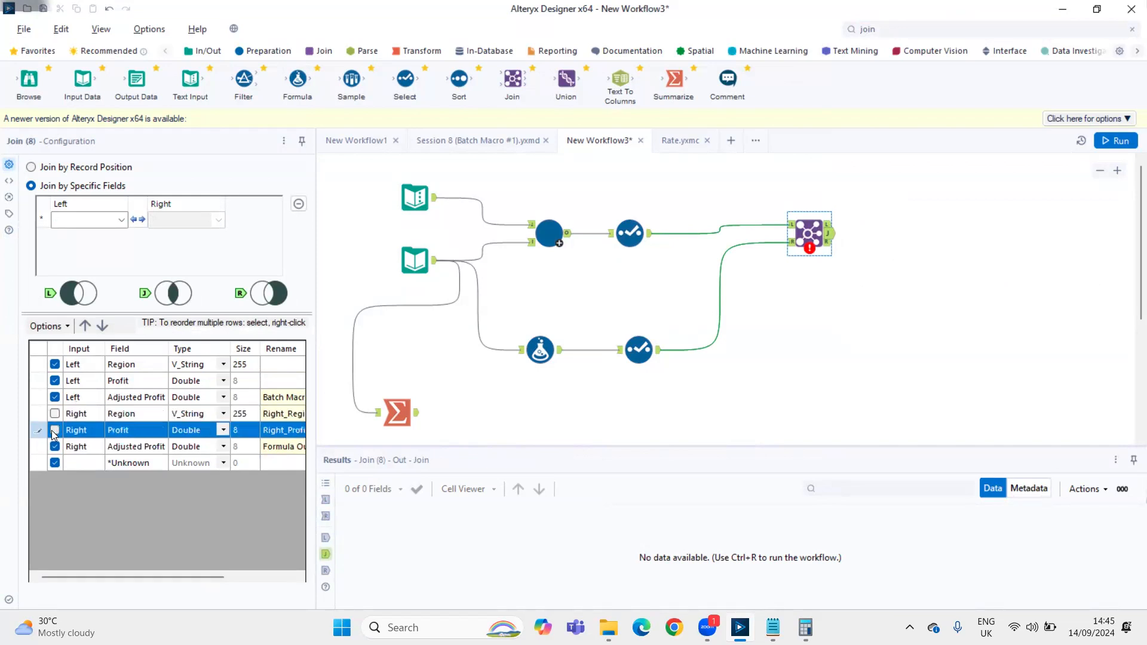
# Try joining the two branches on Region and Profit, running the workflow to inspect the joined output
pyautogui.click(121, 220)
pyautogui.click(111, 232)
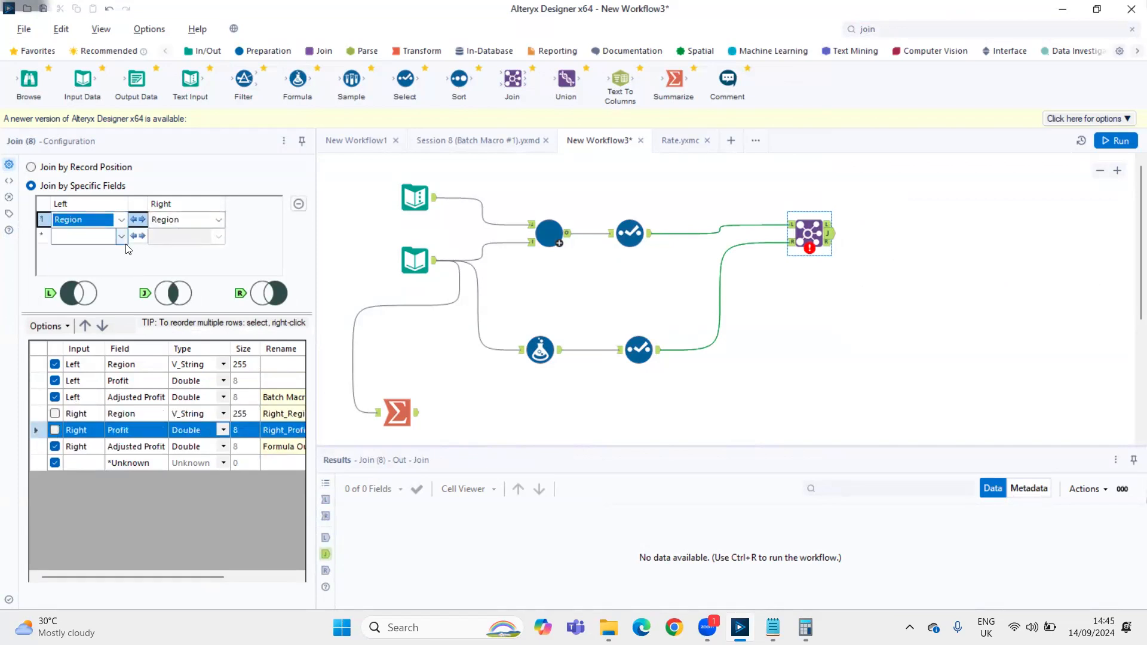
pyautogui.click(121, 236)
pyautogui.click(117, 267)
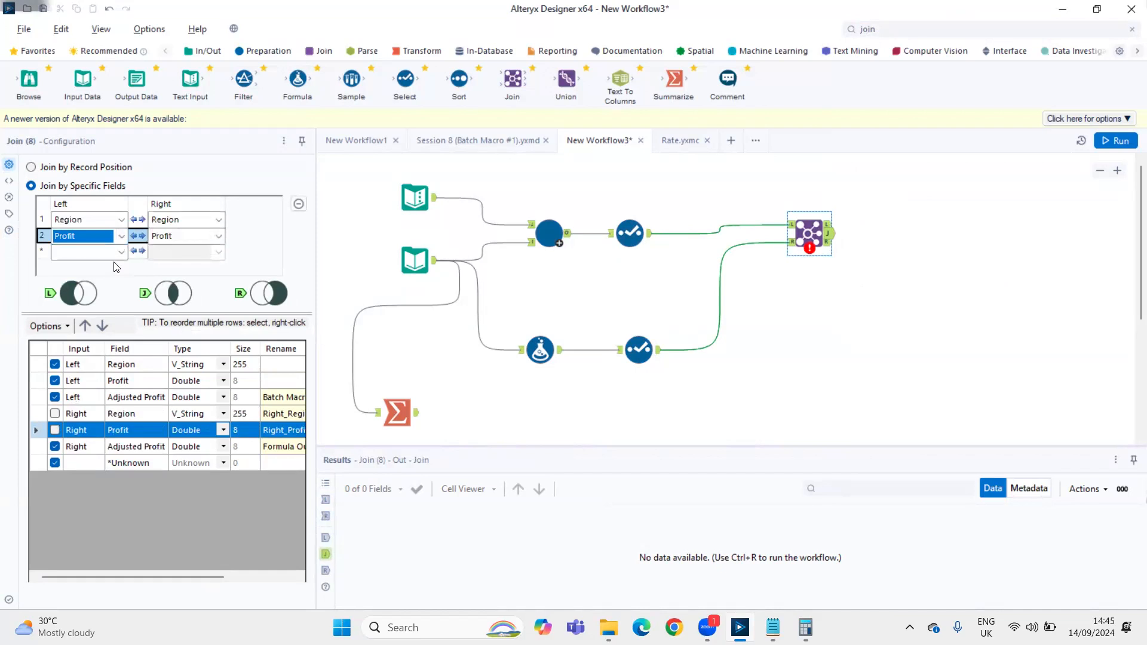
pyautogui.hotkey('ctrl', 'r')
pyautogui.click(825, 239)
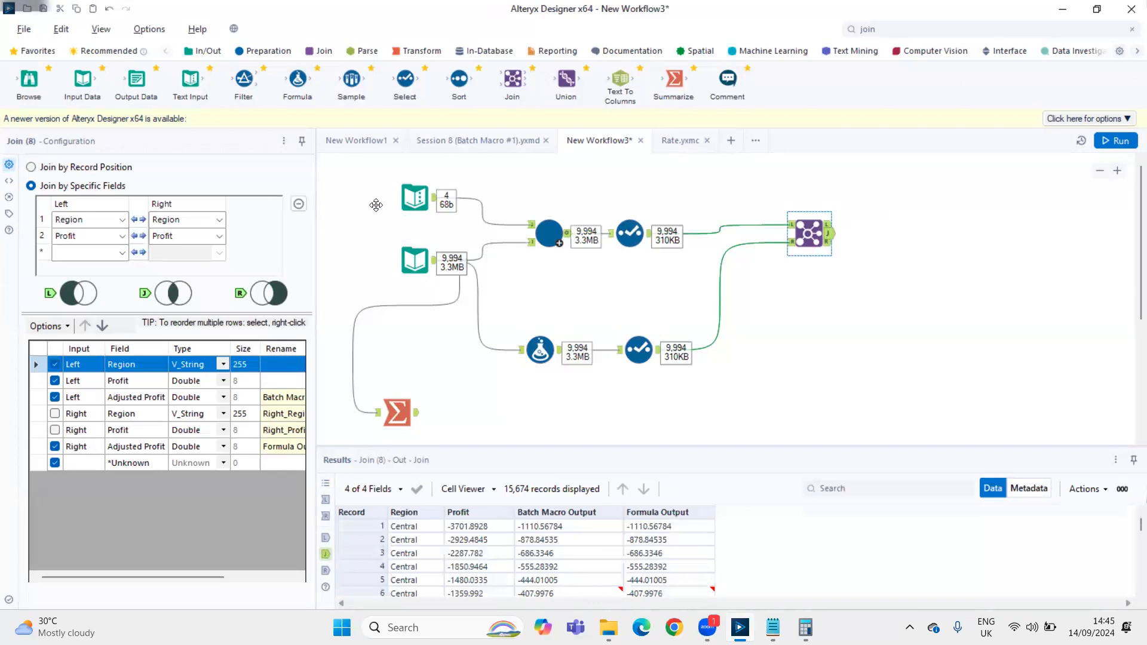
# Switch the Join to join by record position and rerun the workflow
pyautogui.click(107, 168)
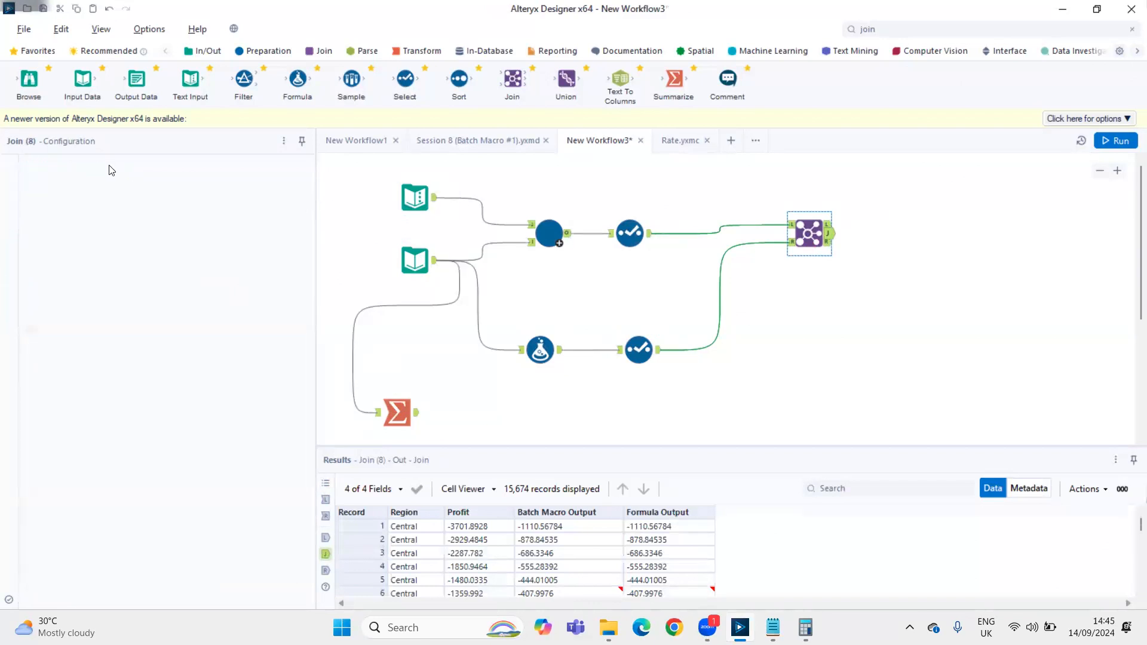
pyautogui.hotkey('ctrl', 'r')
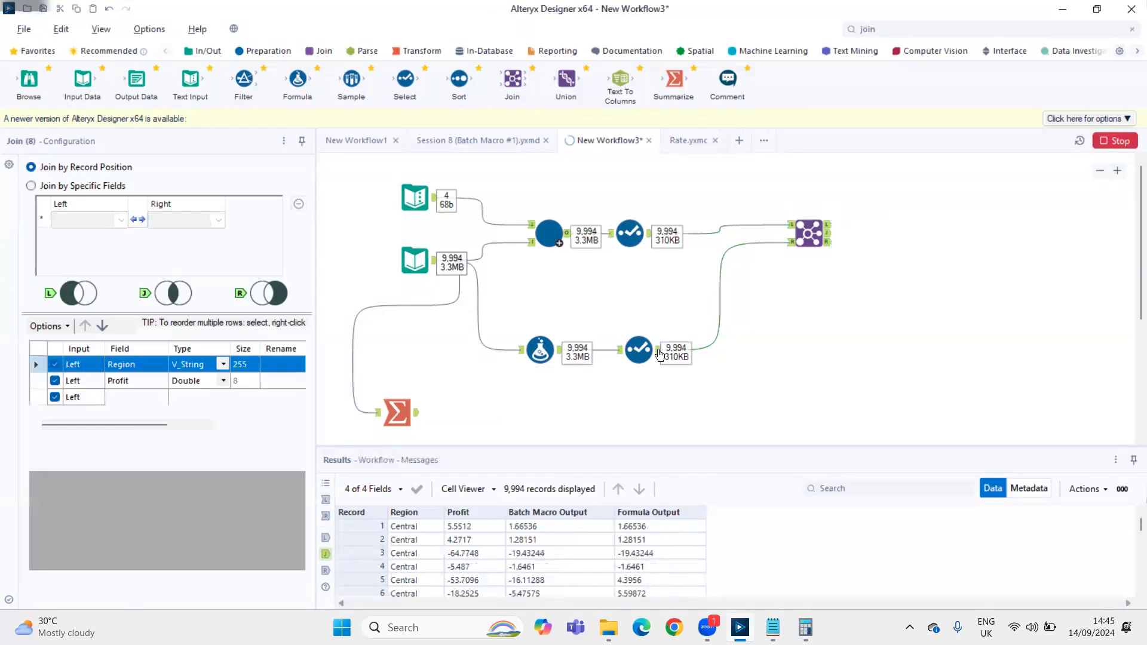
# Compare the record order and Adjusted Profit values in the outputs of both Select tools, the Rate macro and the Formula tool
pyautogui.click(630, 233)
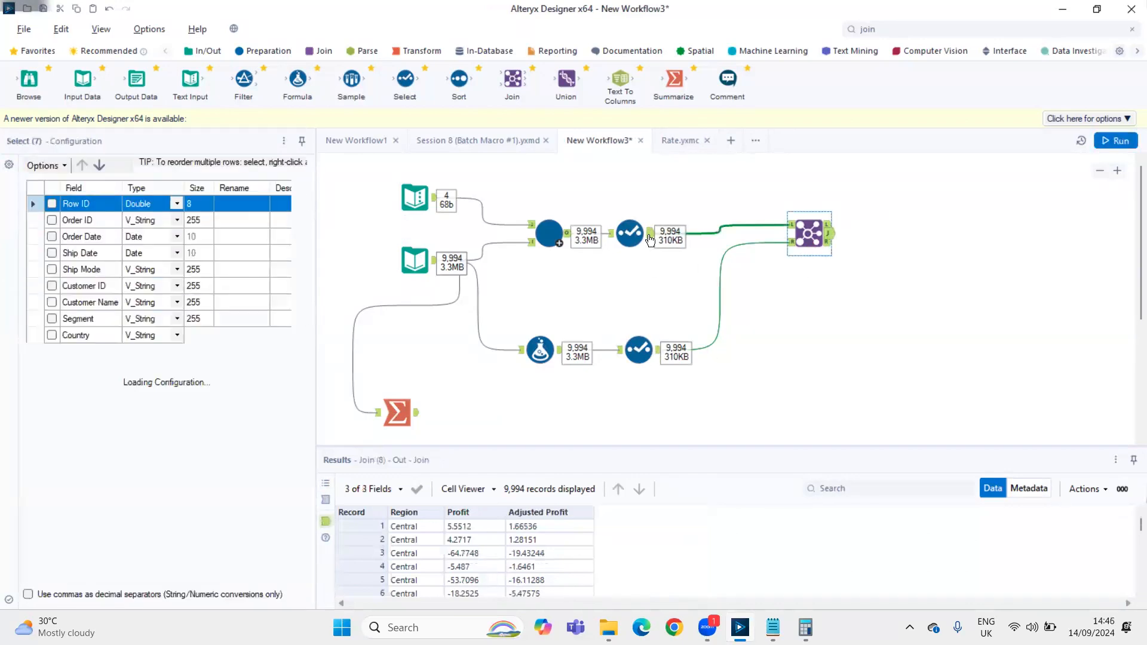
pyautogui.click(639, 349)
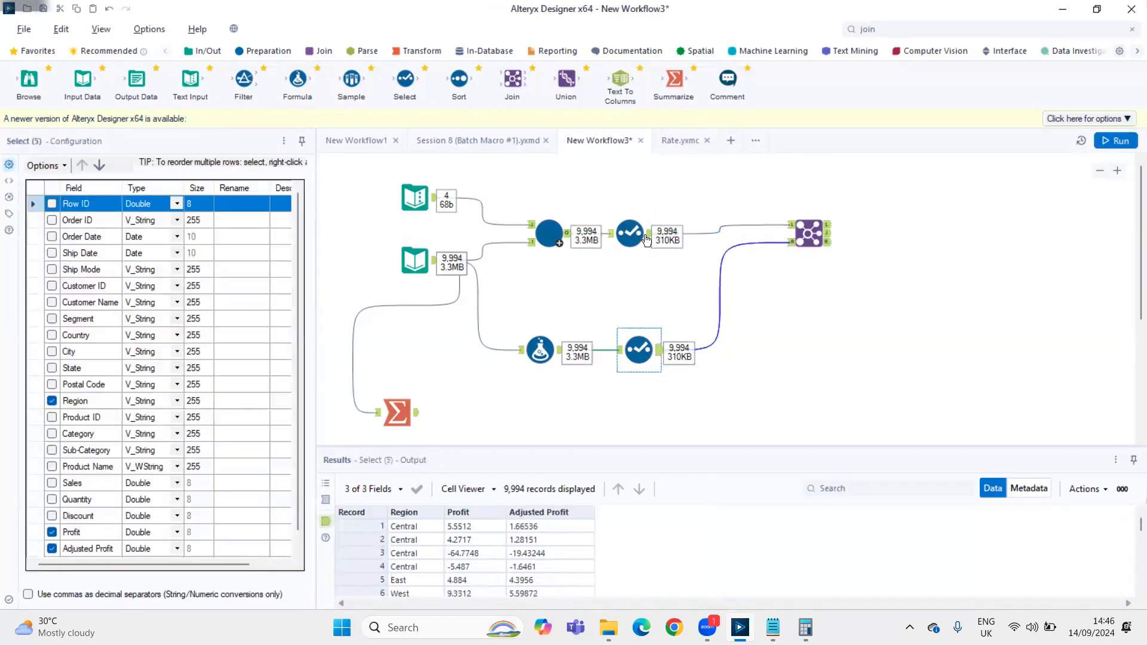
pyautogui.click(657, 357)
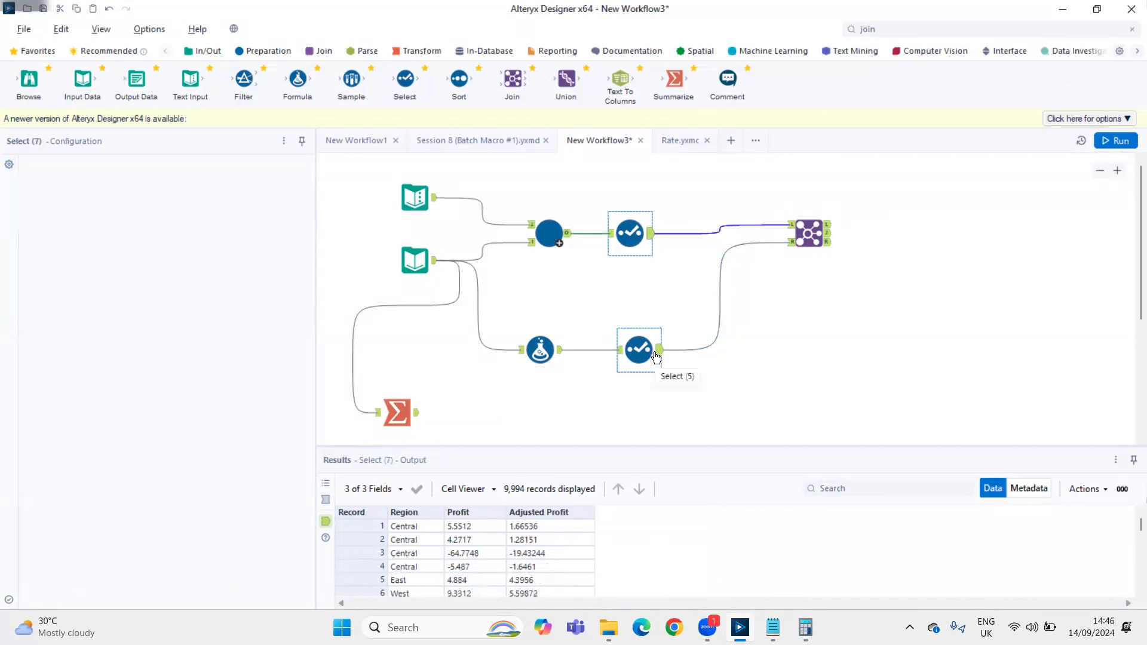
pyautogui.click(562, 239)
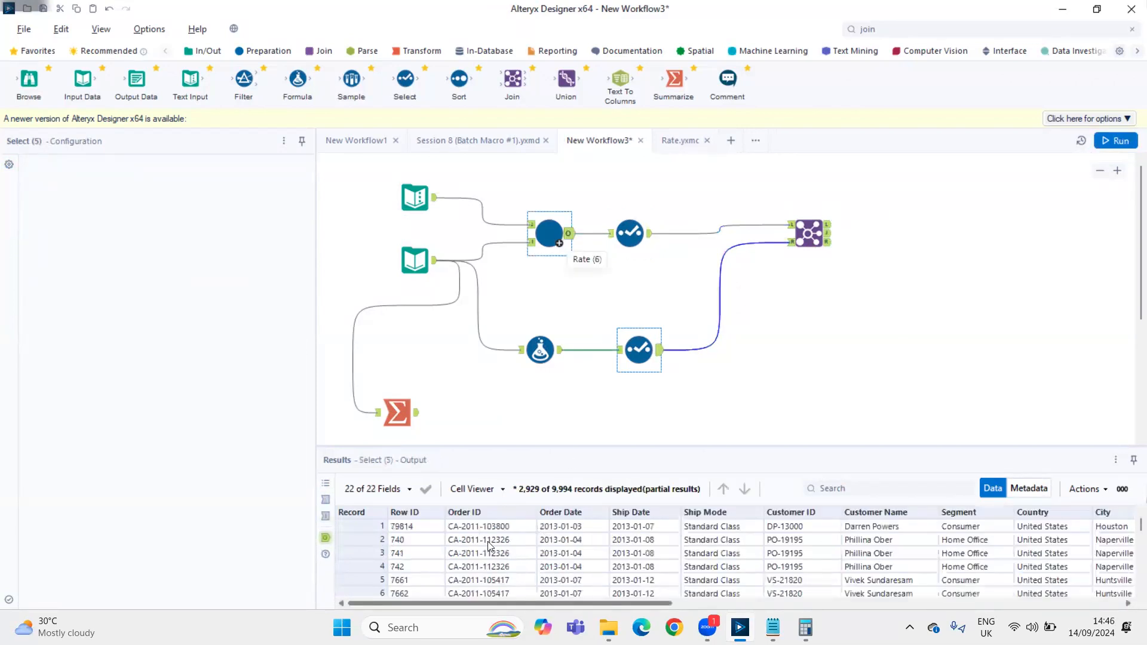
pyautogui.moveTo(493, 602); pyautogui.dragTo(1014, 568)
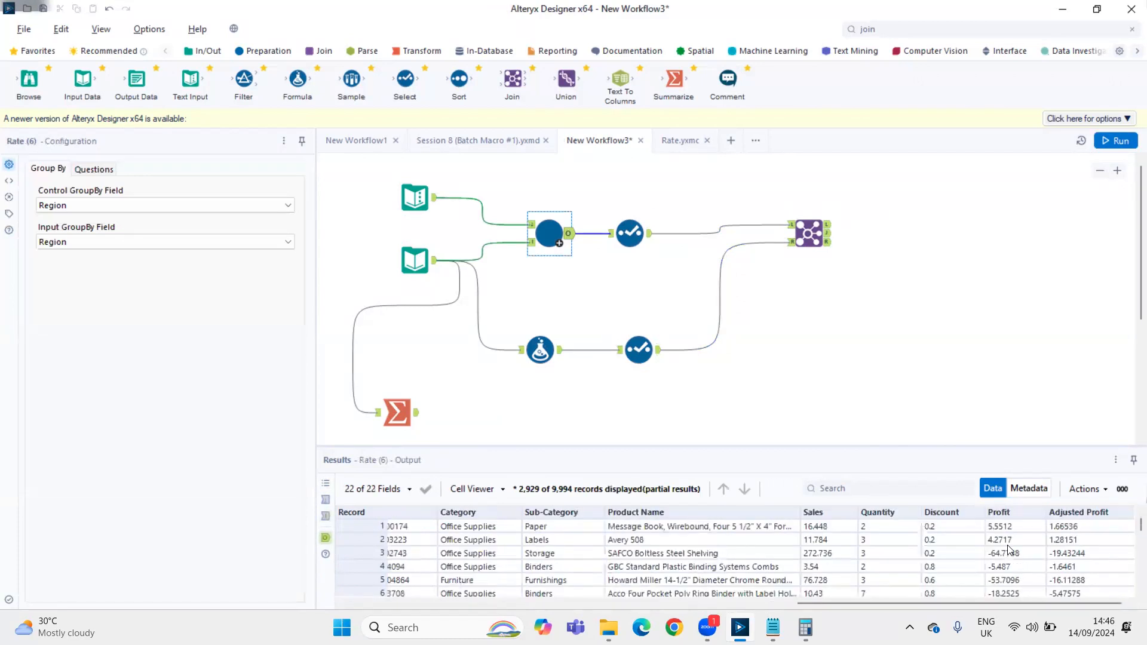
pyautogui.click(559, 356)
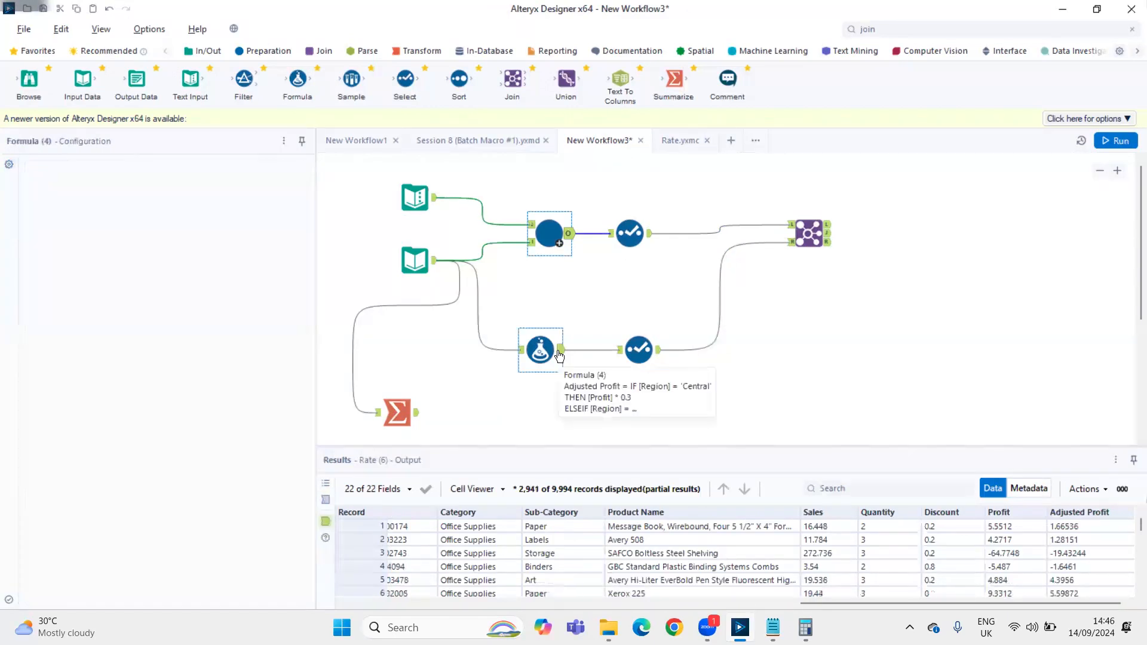
pyautogui.click(565, 238)
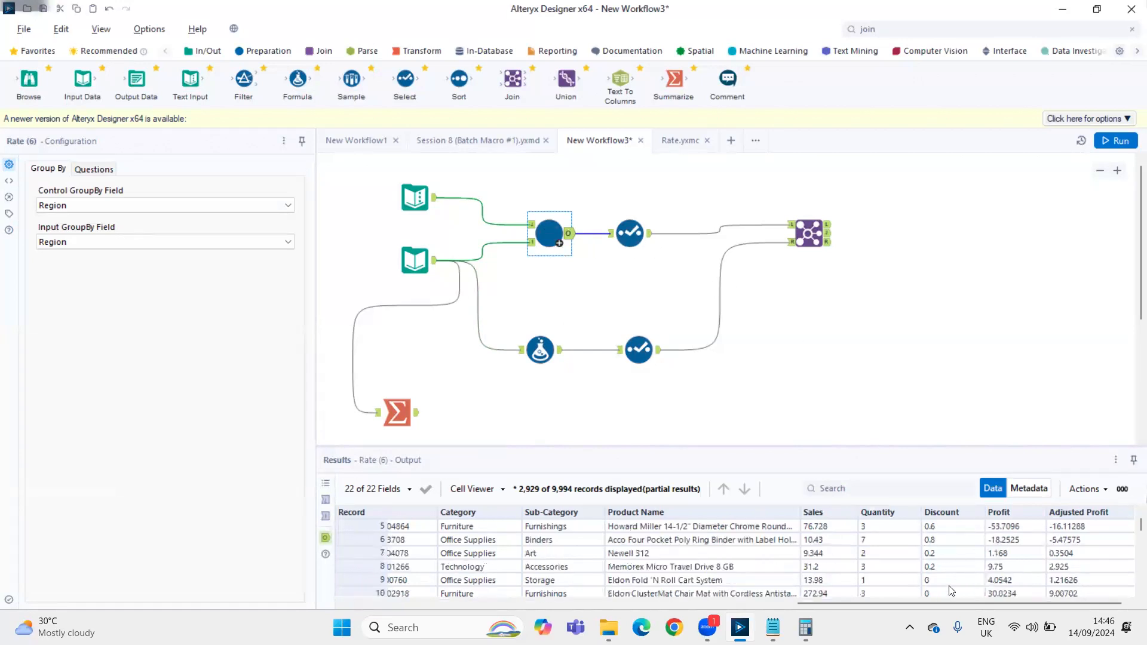
# Review the macro's expression in Rate.yxmc and compare it with the region-based IF formula in New Workflow3
pyautogui.click(660, 140)
pyautogui.click(607, 310)
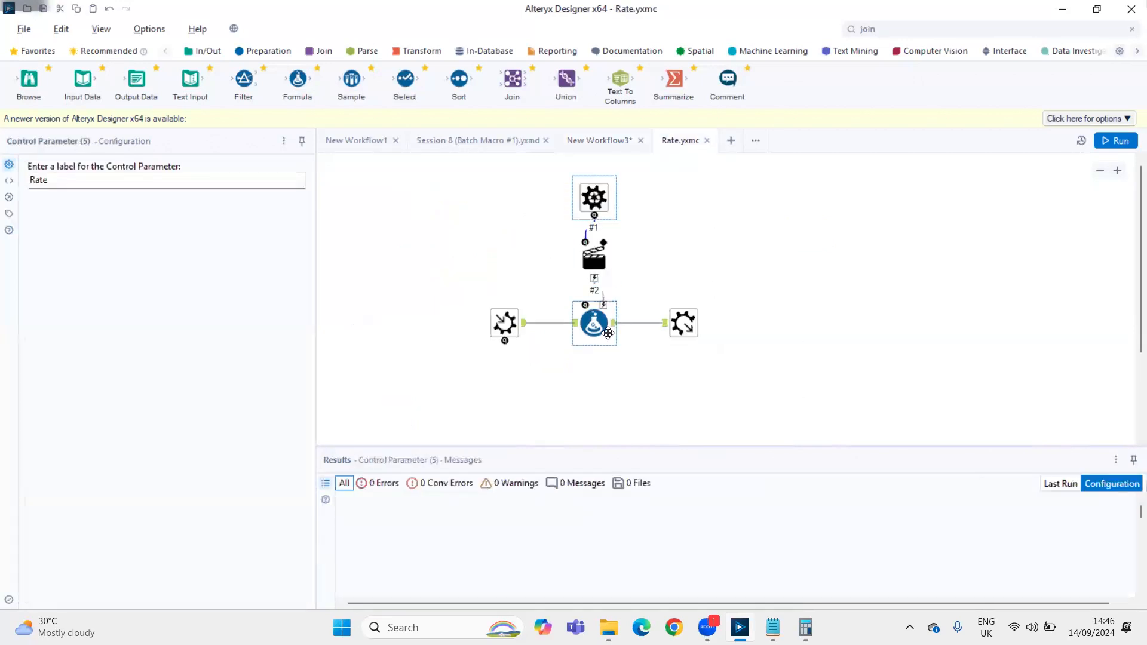
pyautogui.click(576, 139)
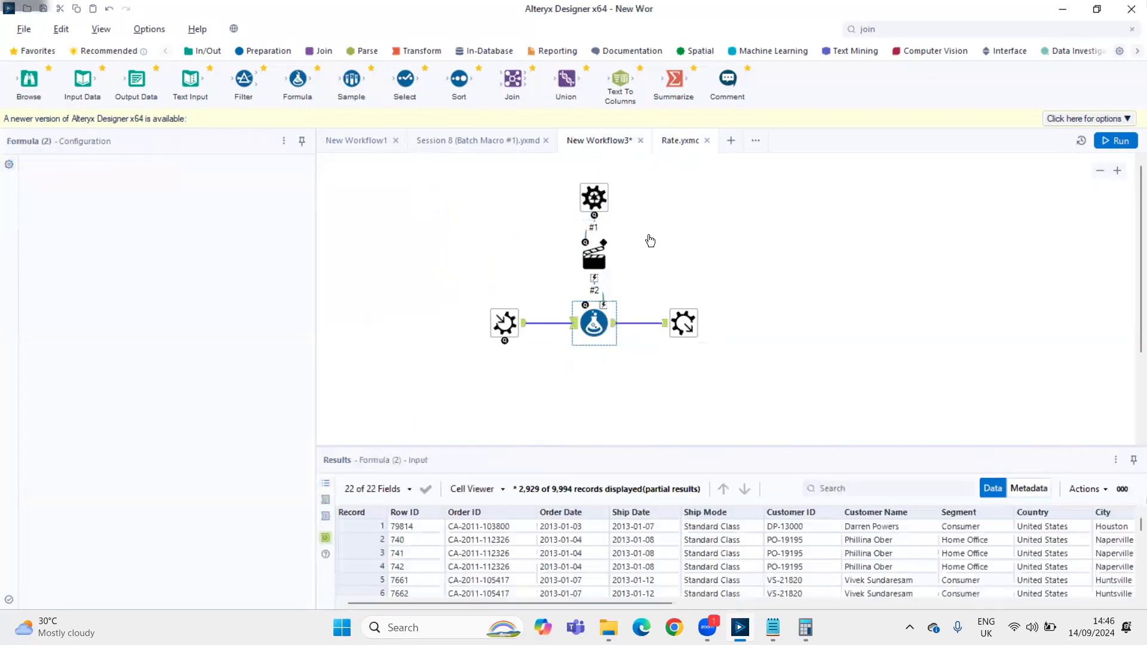
pyautogui.click(573, 240)
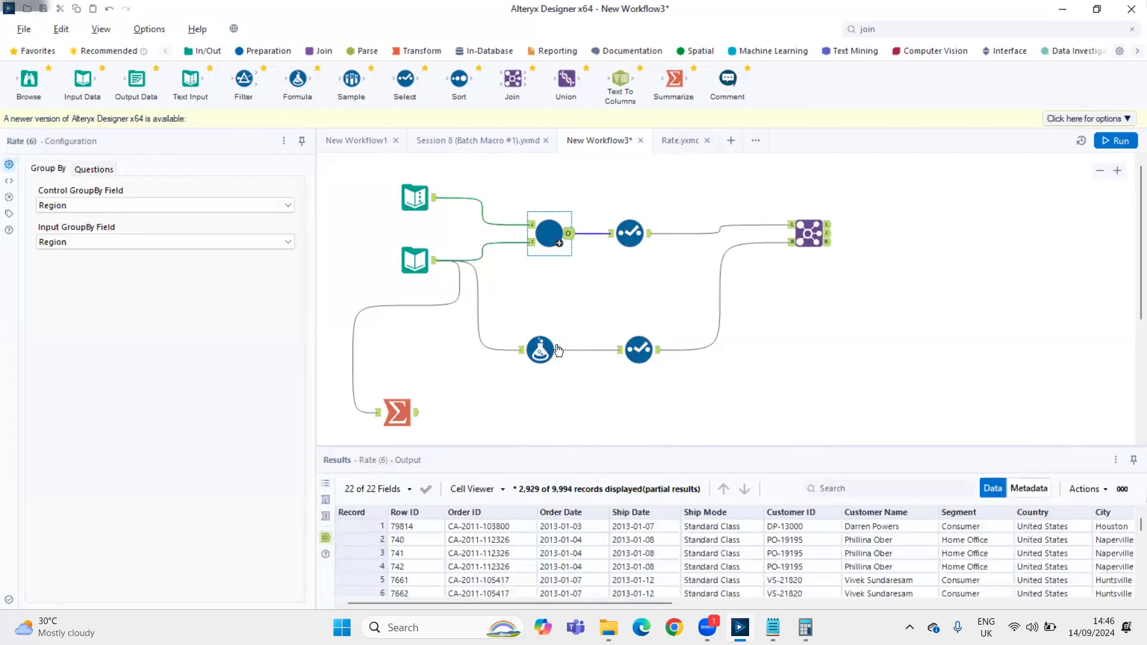
pyautogui.click(559, 349)
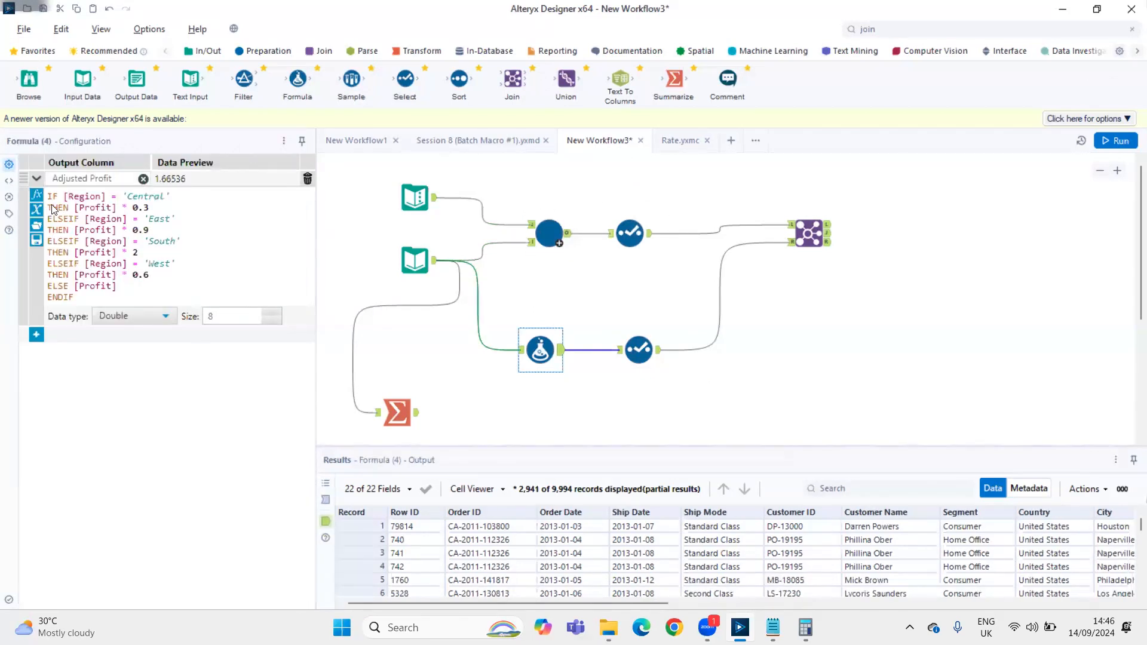
# Join the two Select branches on Row ID, excluding the duplicate right-hand Row ID, and run the workflow
pyautogui.click(630, 233)
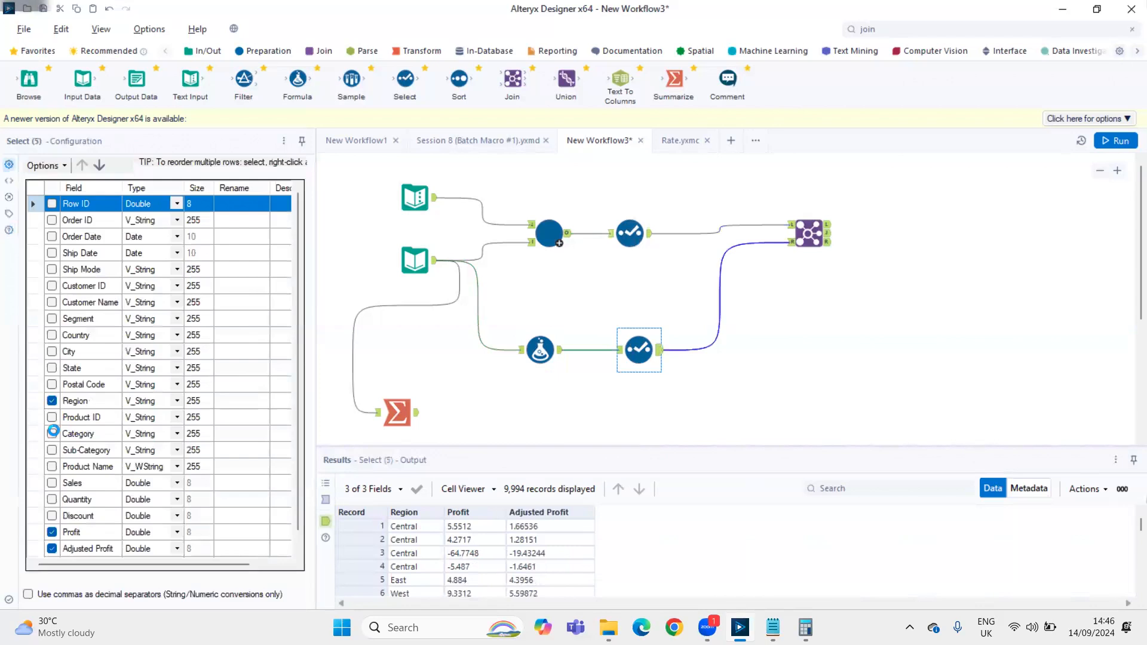
pyautogui.click(55, 430)
pyautogui.hotkey('ctrl', 'r')
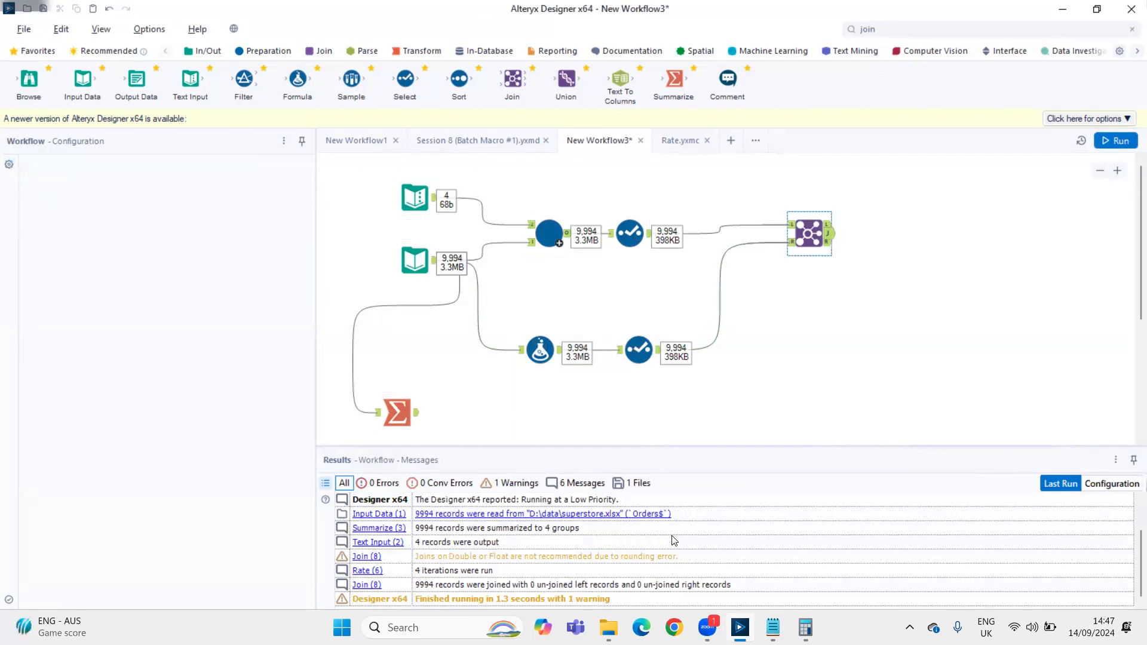
# Compare the Batch Macro Output and Formula Output columns against Region and Profit in the joined records
pyautogui.click(673, 541)
pyautogui.press('Down')
pyautogui.press('Down')
pyautogui.press('Down')
pyautogui.press('Down')
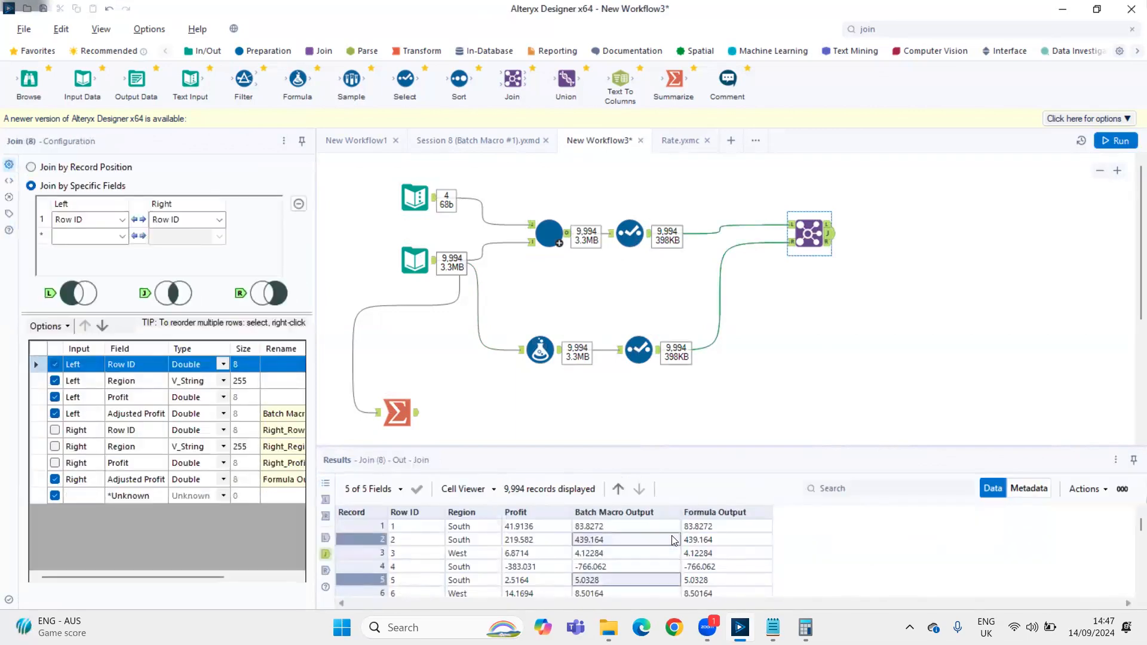
pyautogui.press('Up')
pyautogui.press('Up')
pyautogui.press('Up')
pyautogui.press('Up')
pyautogui.press('Up')
pyautogui.press('Up')
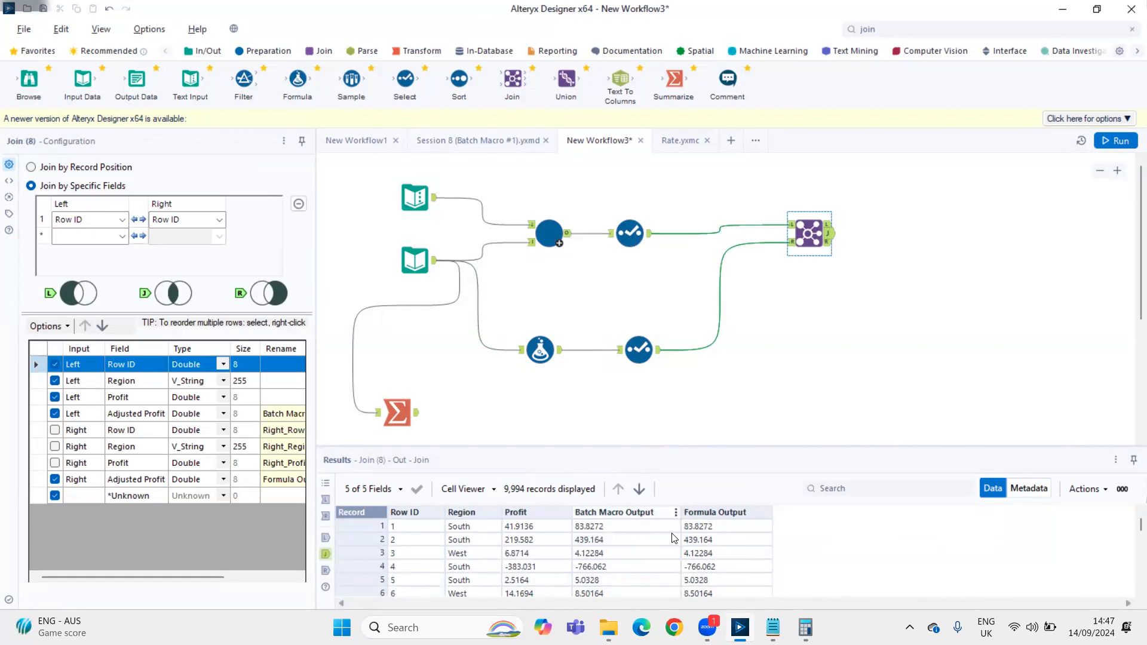
pyautogui.click(550, 554)
pyautogui.press('Up')
pyautogui.press('Up')
pyautogui.moveTo(548, 551); pyautogui.dragTo(548, 579)
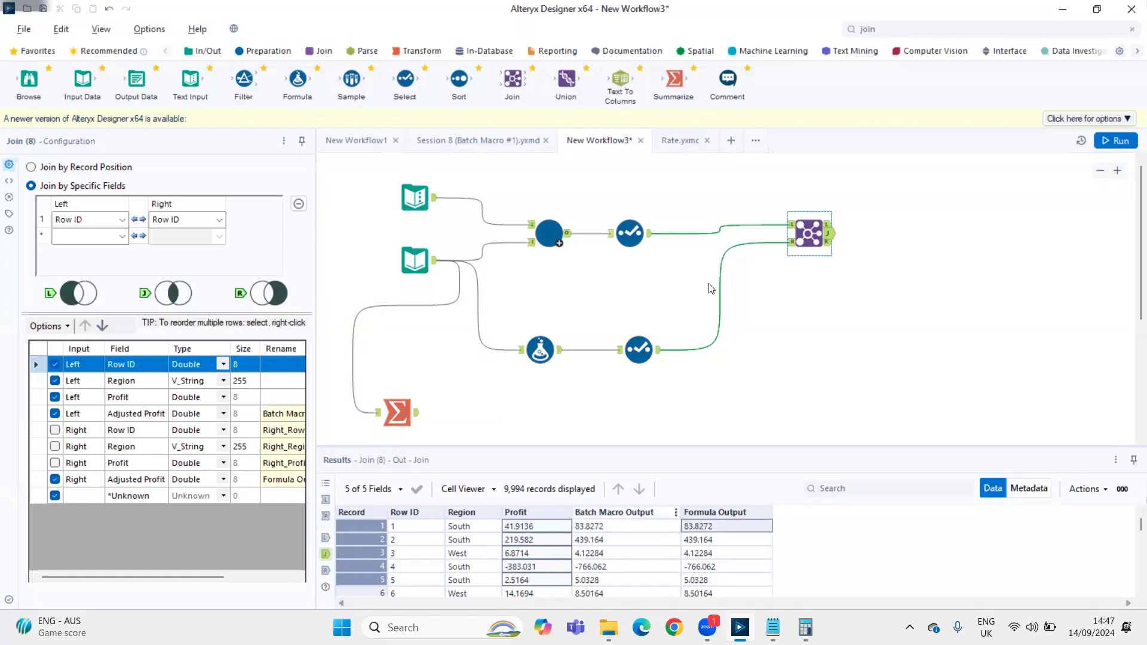
# Review the workflow run messages, then the Rate macro's output, iteration message and control input regions
pyautogui.click(908, 235)
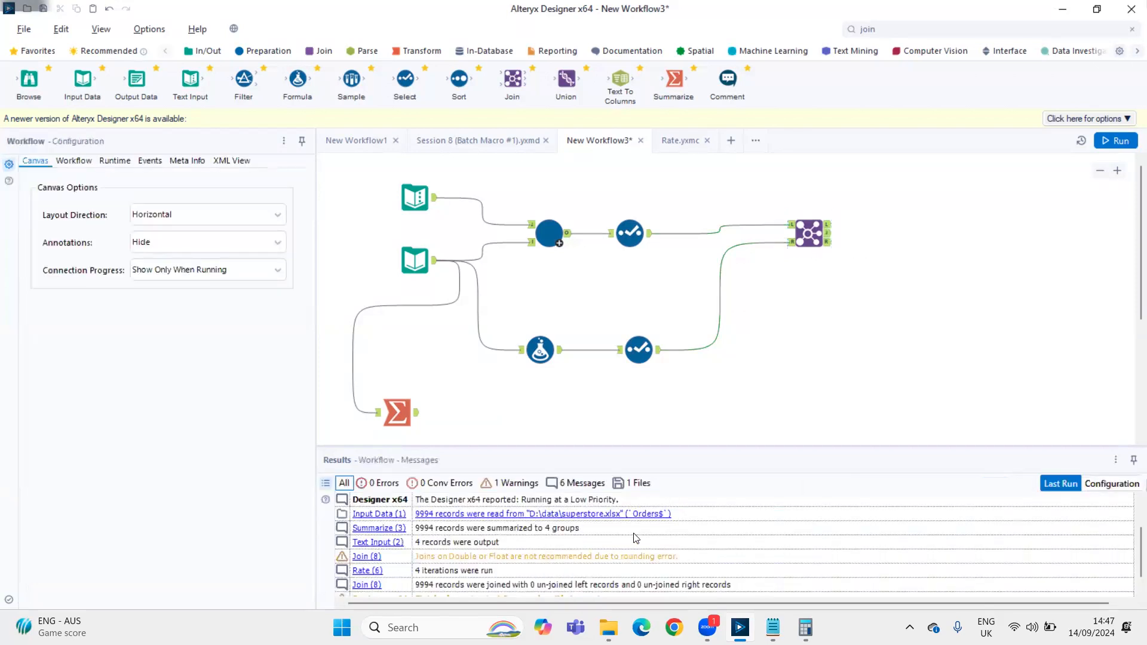
pyautogui.scroll(-1, 637, 538)
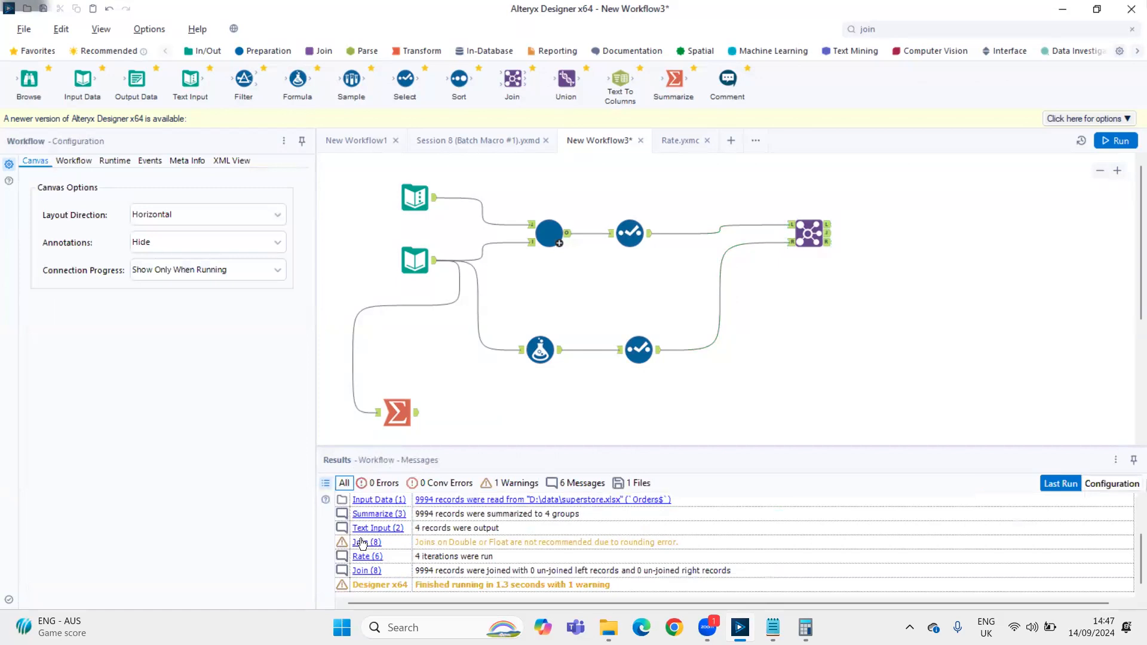
pyautogui.click(556, 234)
pyautogui.click(568, 239)
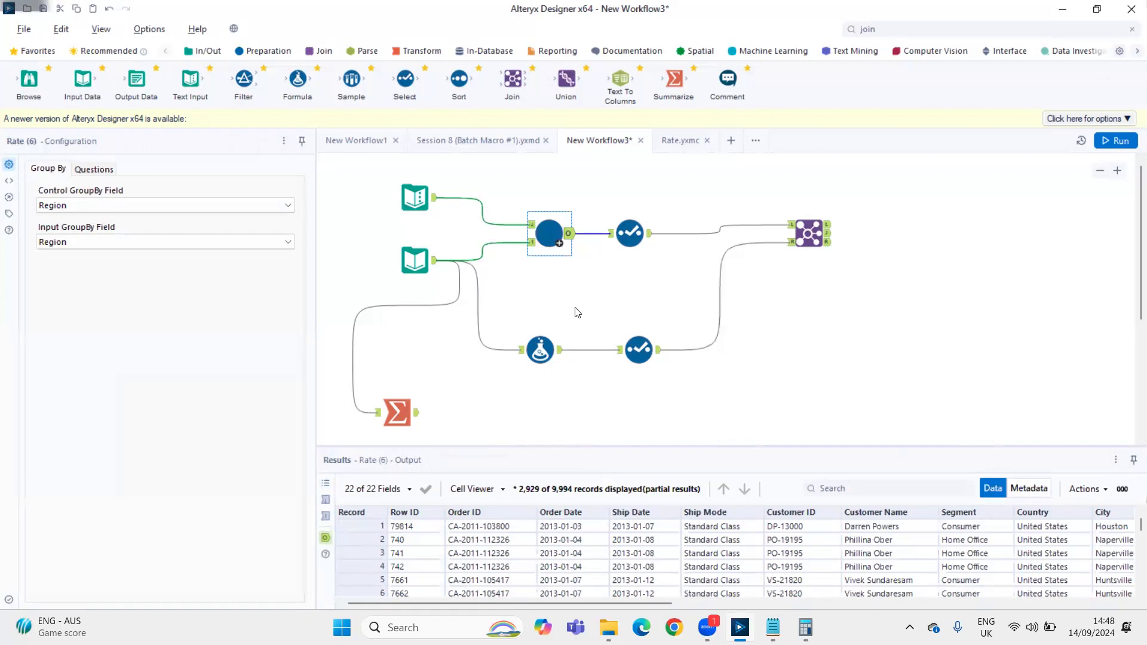
pyautogui.click(327, 484)
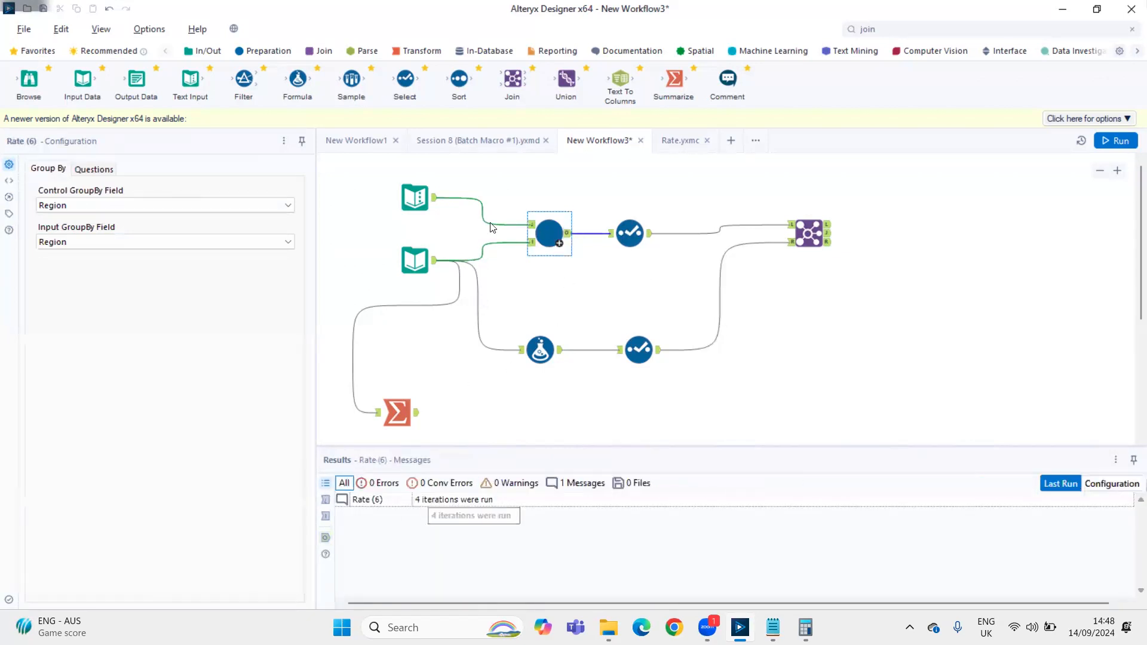
pyautogui.click(531, 225)
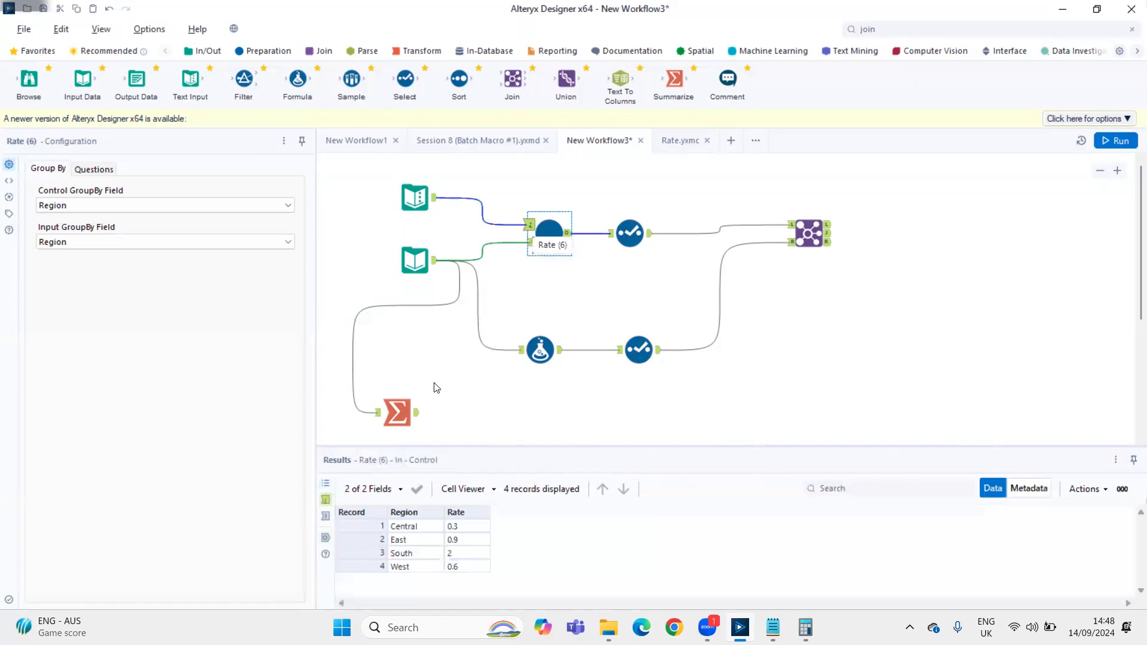
pyautogui.moveTo(401, 526); pyautogui.dragTo(410, 565)
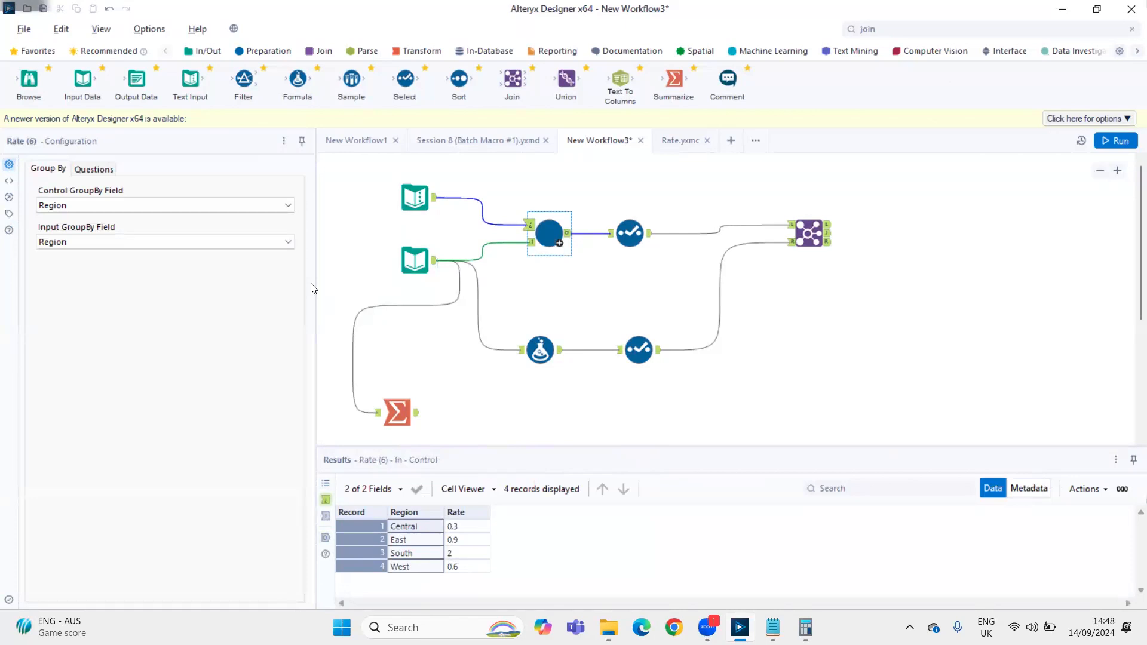
# Set the Rate macro's Control GroupBy Field to None - Not Grouping Input Data and run the workflow
pyautogui.click(67, 212)
pyautogui.click(68, 221)
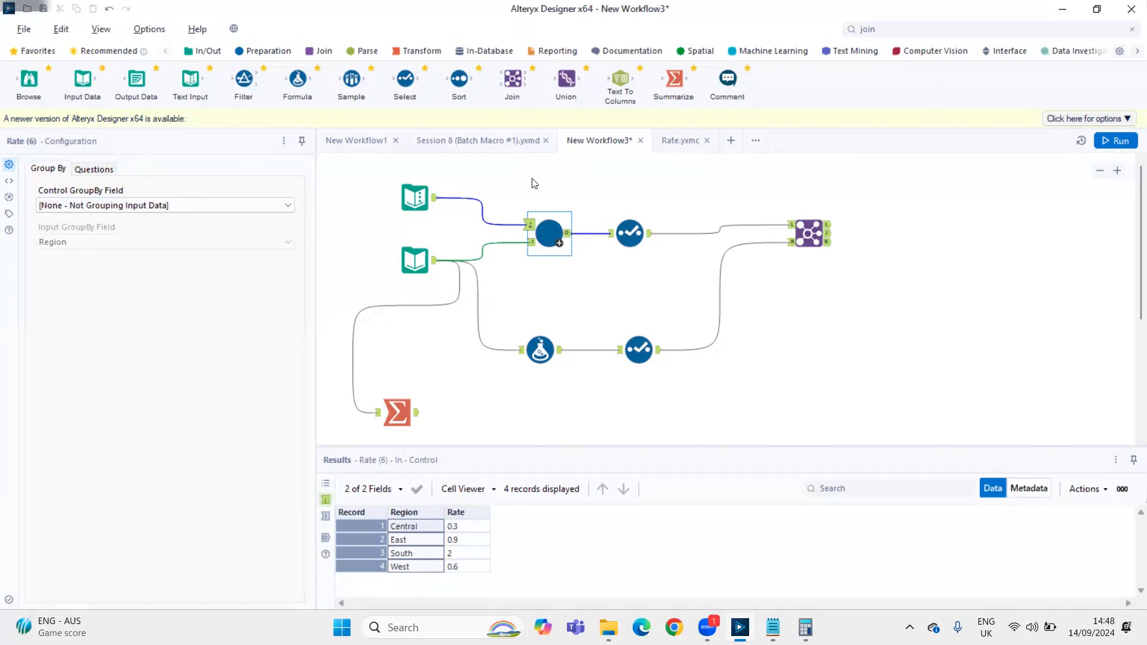
pyautogui.hotkey('ctrl', 'r')
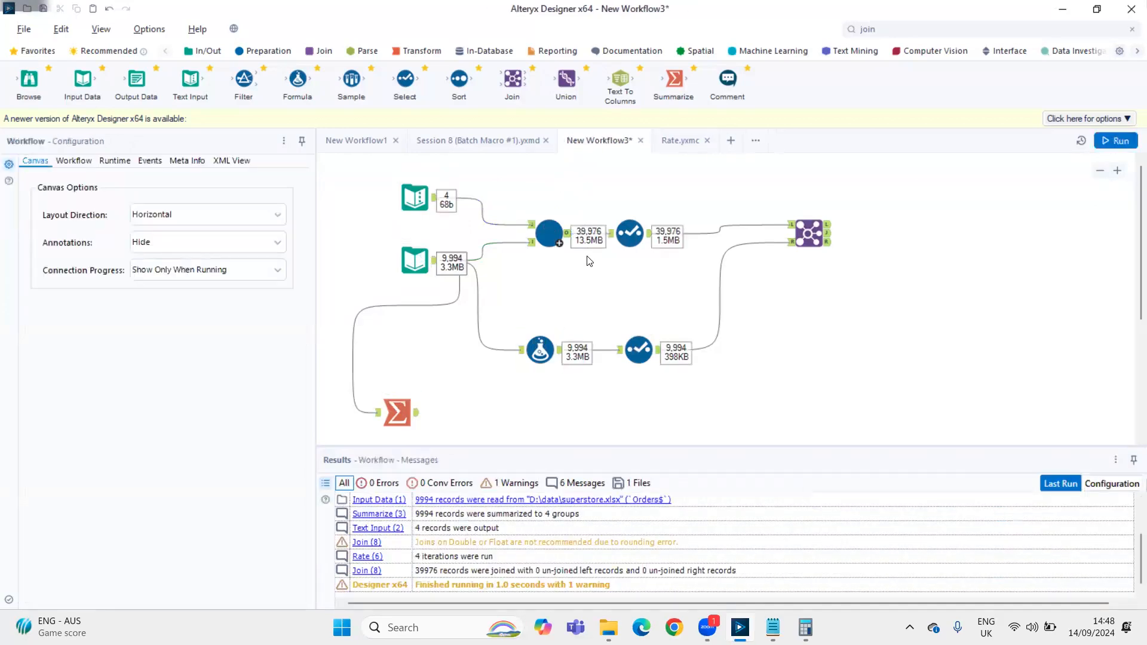
# Inspect the ungrouped Rate macro's output and messages against the Text Input rates and the superstore input data
pyautogui.click(555, 238)
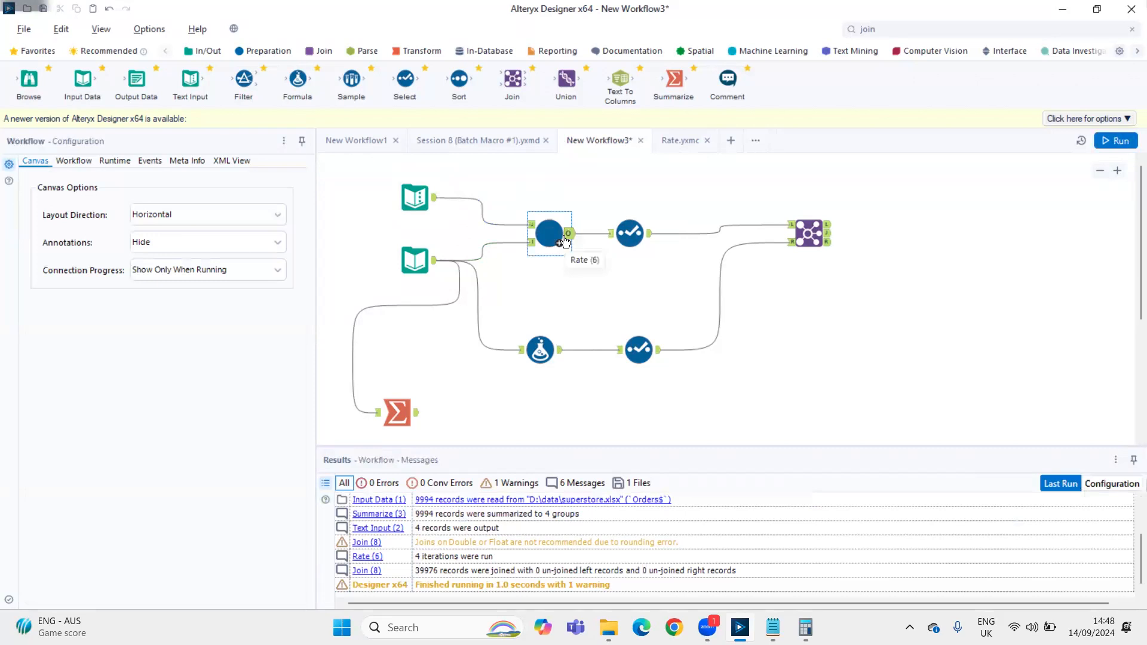
pyautogui.click(565, 242)
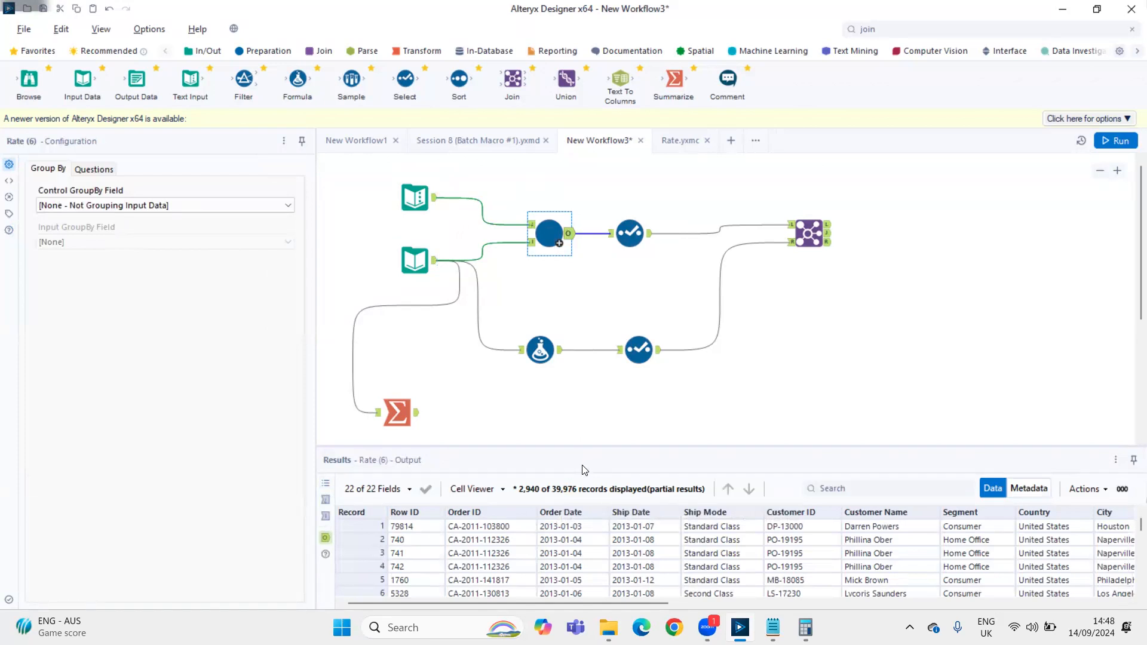
pyautogui.click(396, 417)
pyautogui.click(325, 485)
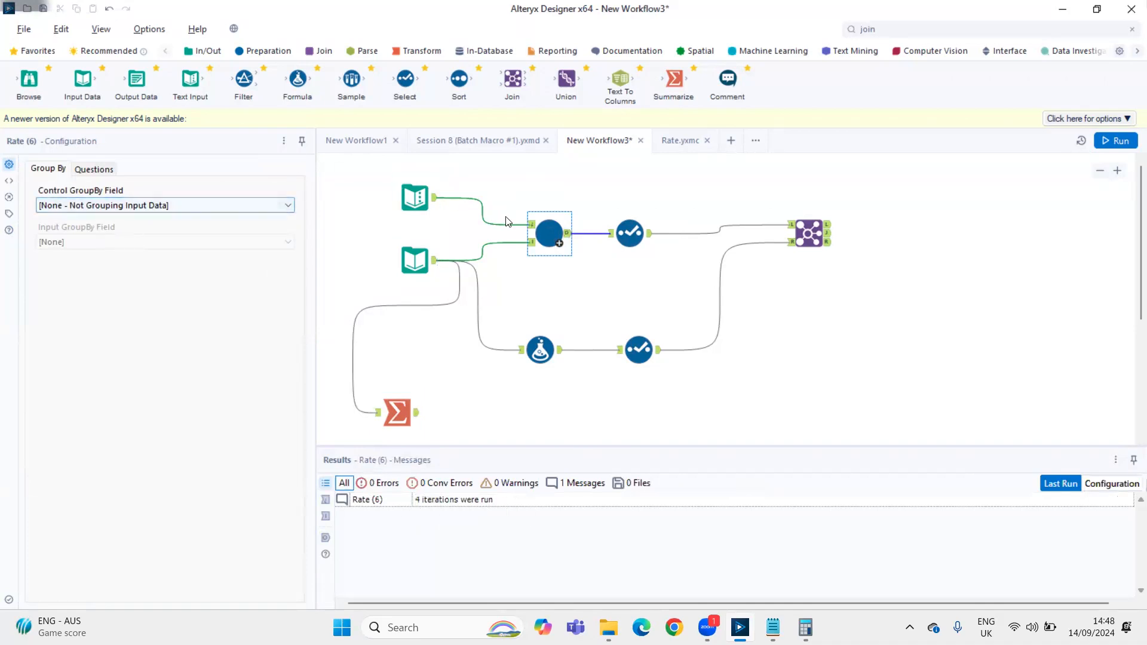
pyautogui.click(416, 197)
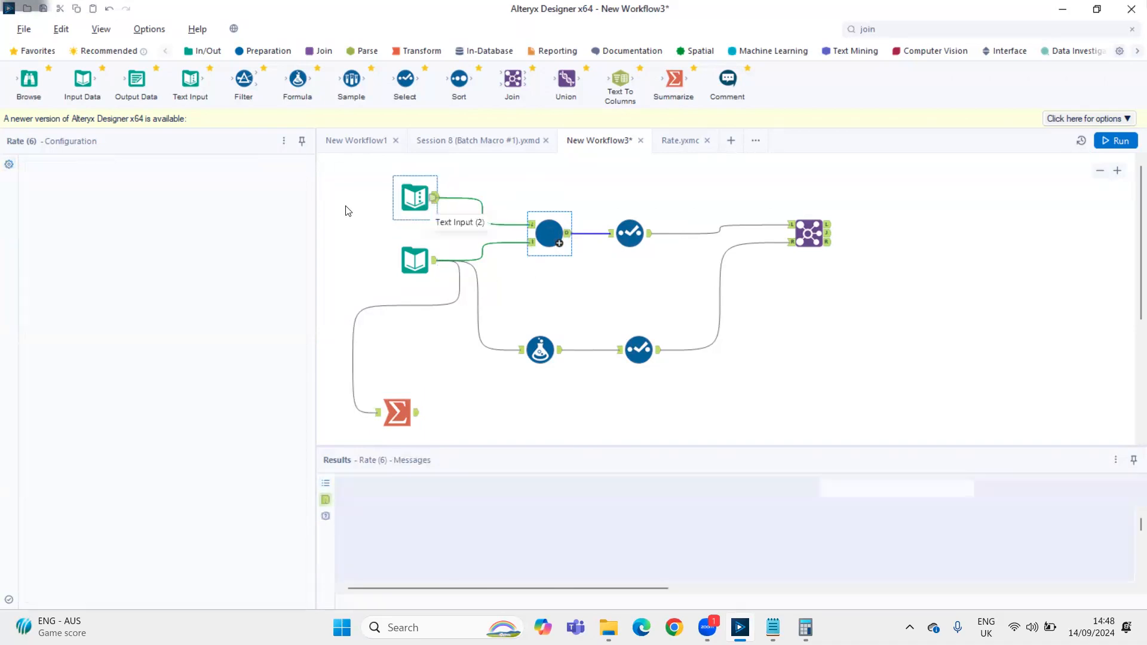
pyautogui.click(55, 200)
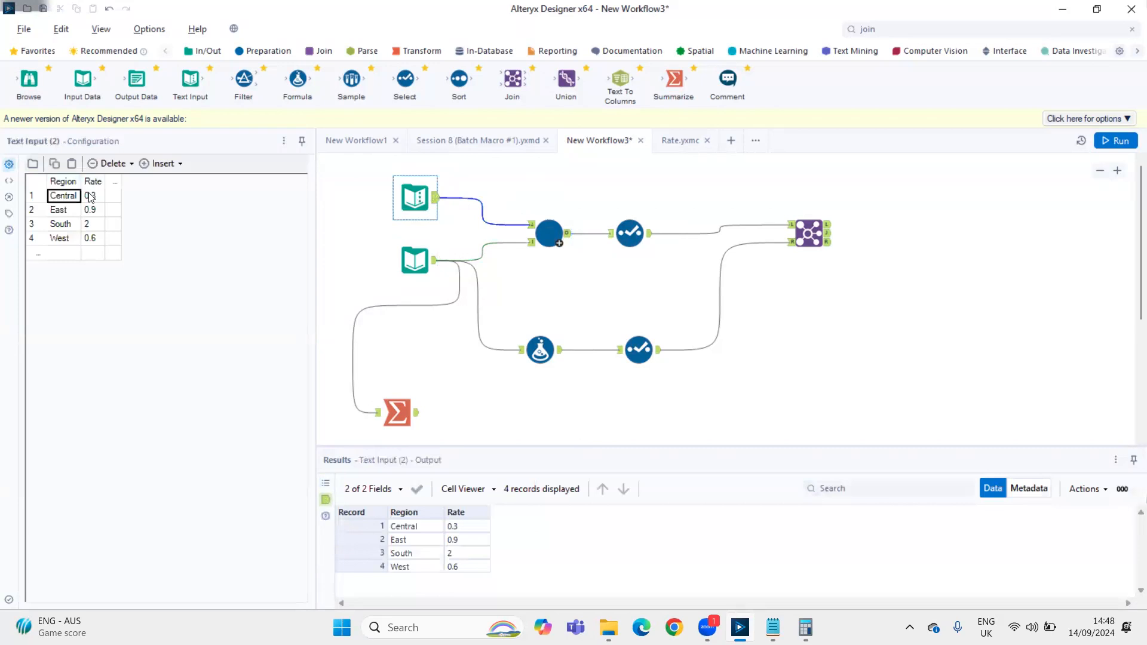
pyautogui.click(91, 196)
pyautogui.click(425, 261)
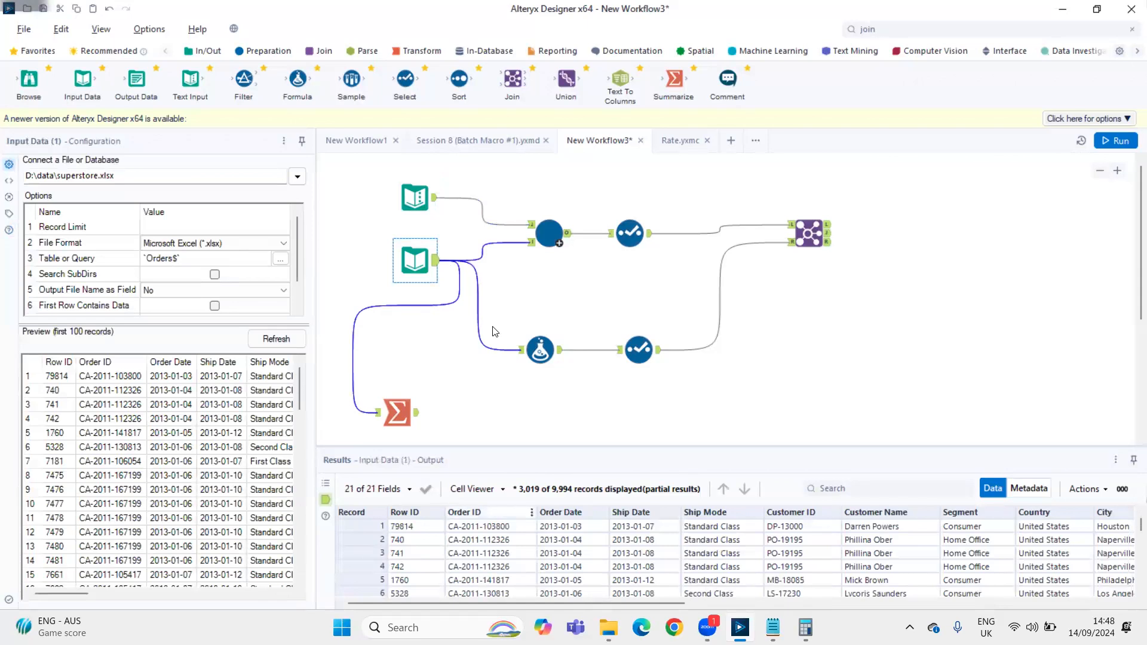
pyautogui.click(416, 199)
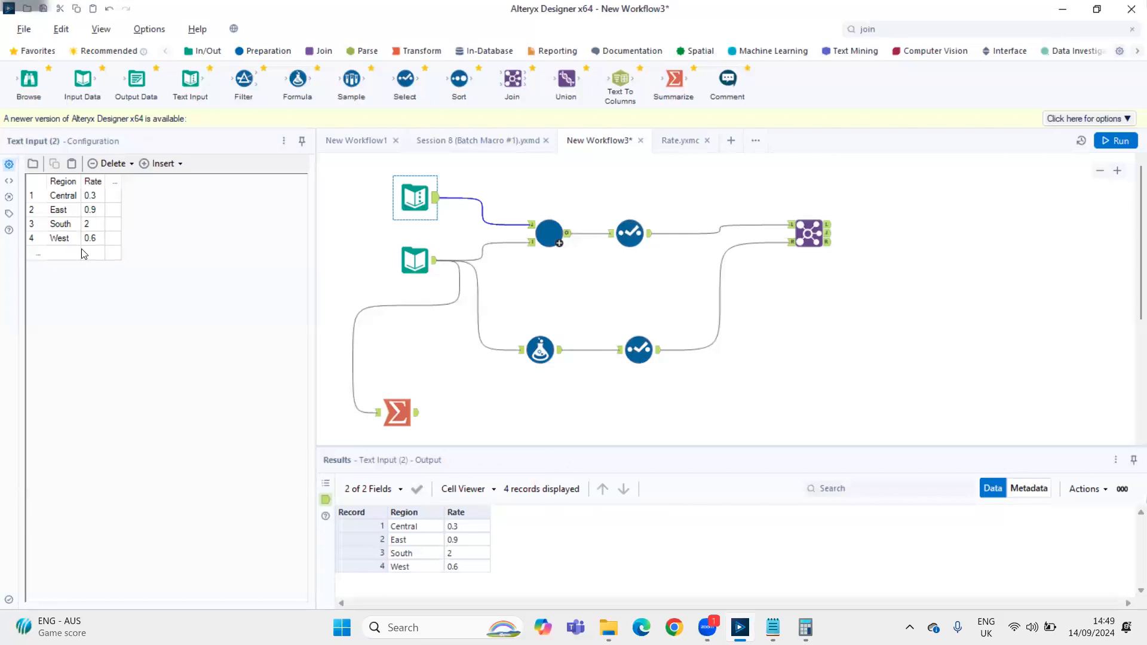
pyautogui.click(548, 233)
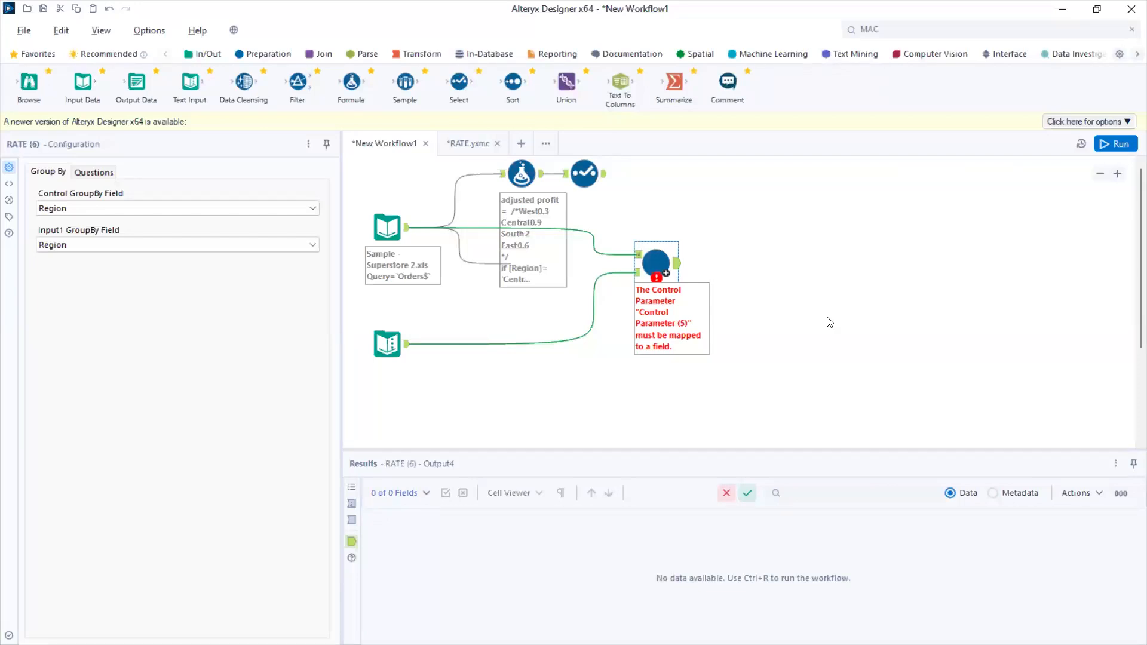
# Check which fields the RATE macro in New Workflow1 offers for its RATE question
pyautogui.click(91, 173)
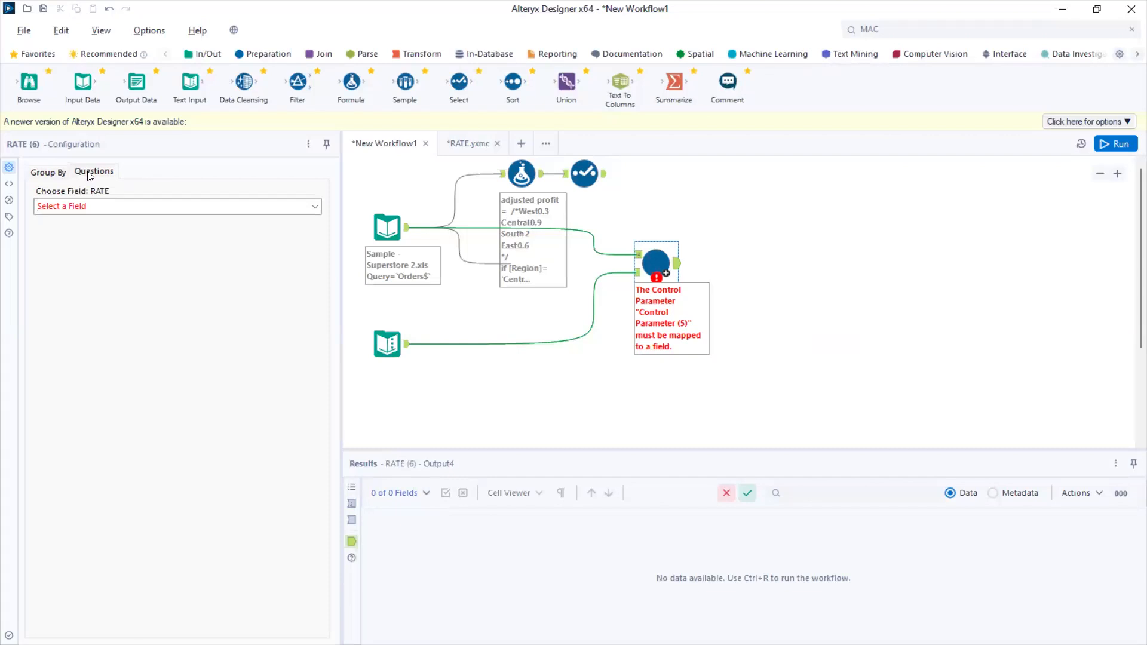
pyautogui.click(305, 208)
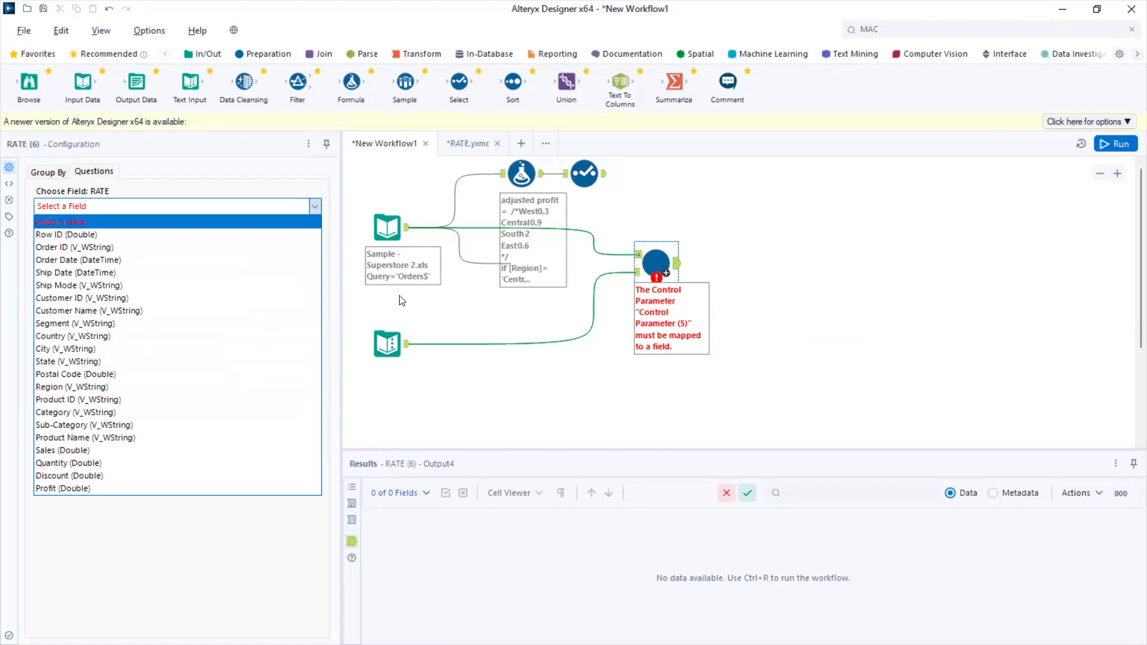
pyautogui.click(385, 342)
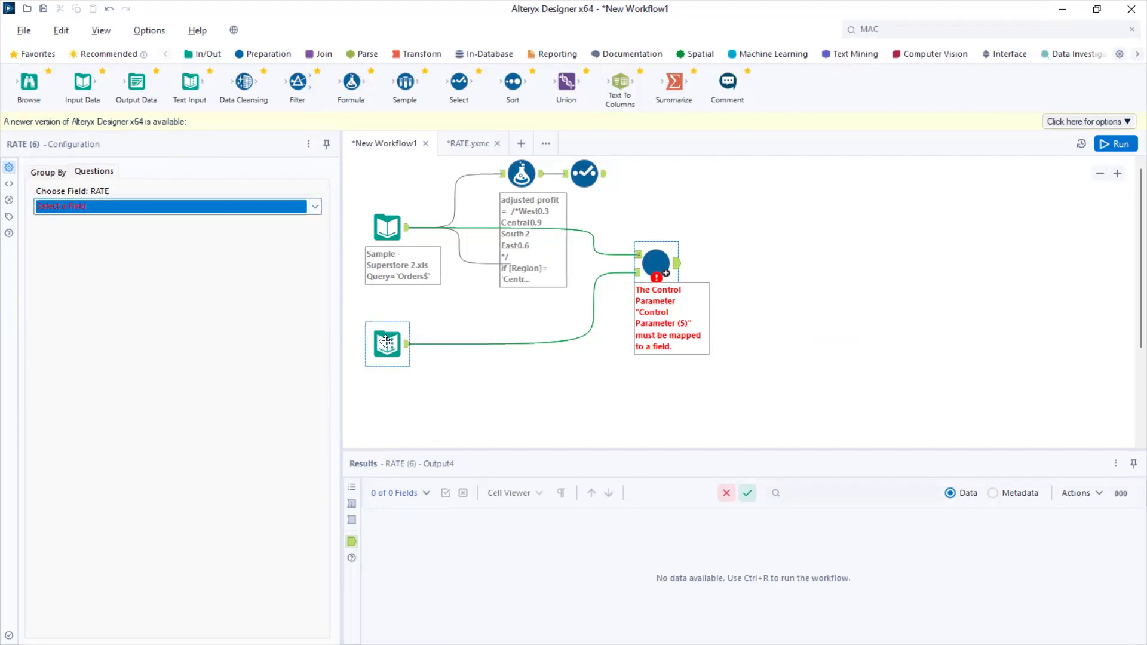
# Swap the RATE macro's connections so Text Input feeds the control input and the Superstore data feeds the macro input
pyautogui.click(594, 300)
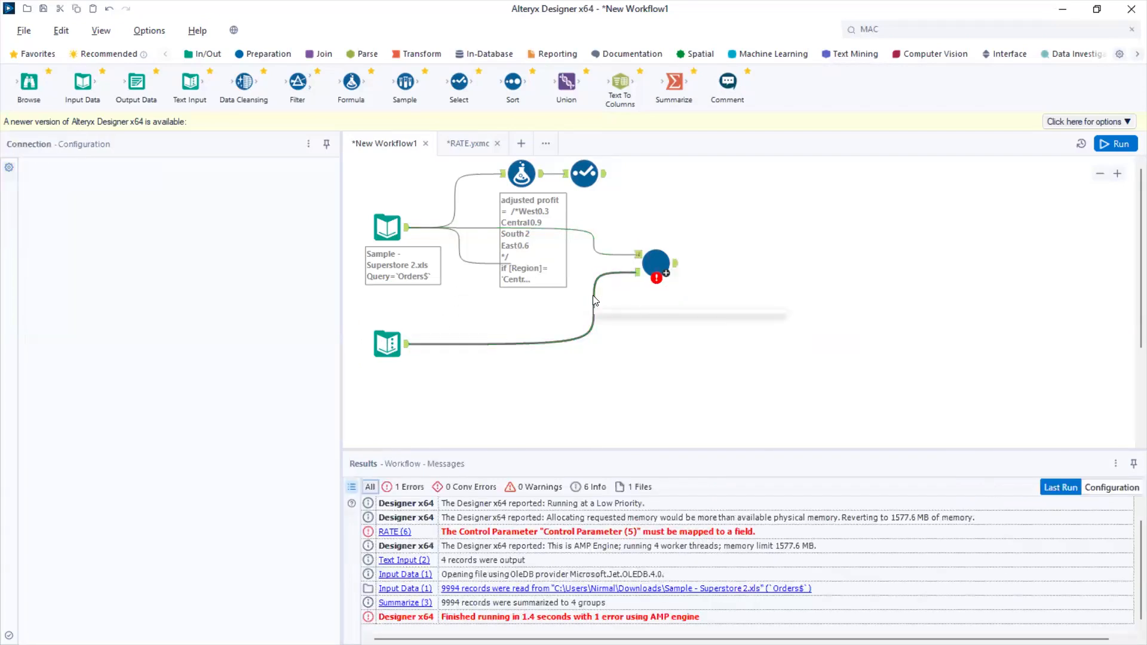
pyautogui.click(581, 231)
pyautogui.press('Delete')
pyautogui.press('Delete')
pyautogui.moveTo(407, 227); pyautogui.dragTo(634, 273)
pyautogui.moveTo(387, 343); pyautogui.dragTo(605, 207)
# Reposition the Superstore input, Text Input and RATE macro so their connections are spaced clearly
pyautogui.click(412, 266)
pyautogui.moveTo(400, 292); pyautogui.dragTo(419, 364)
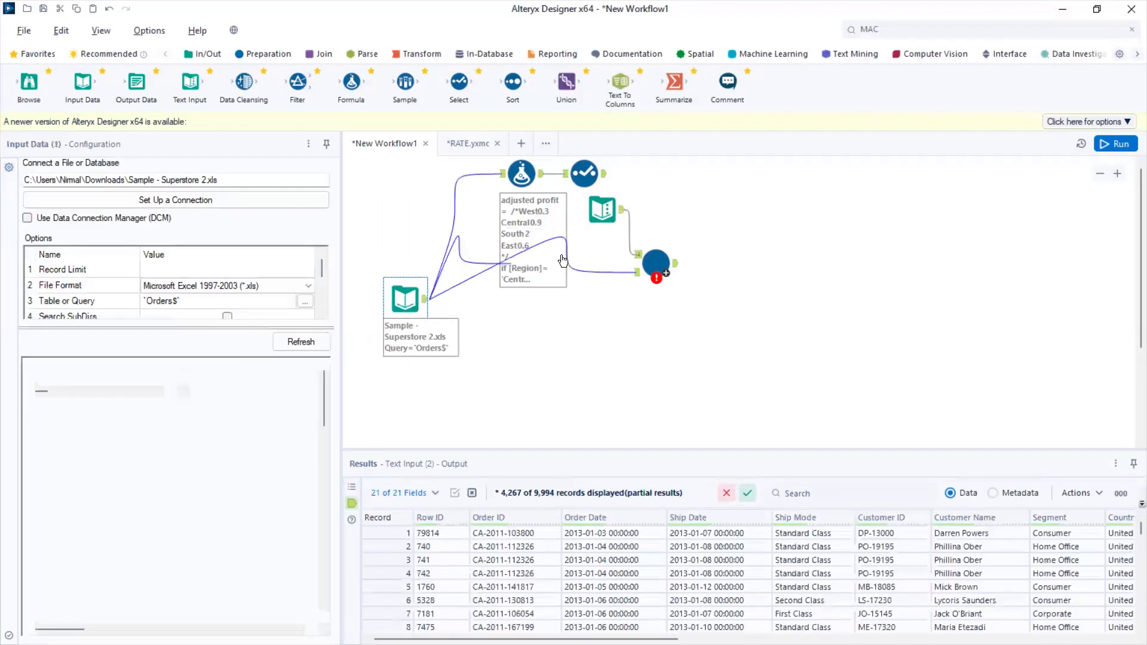
pyautogui.moveTo(602, 210); pyautogui.dragTo(593, 228)
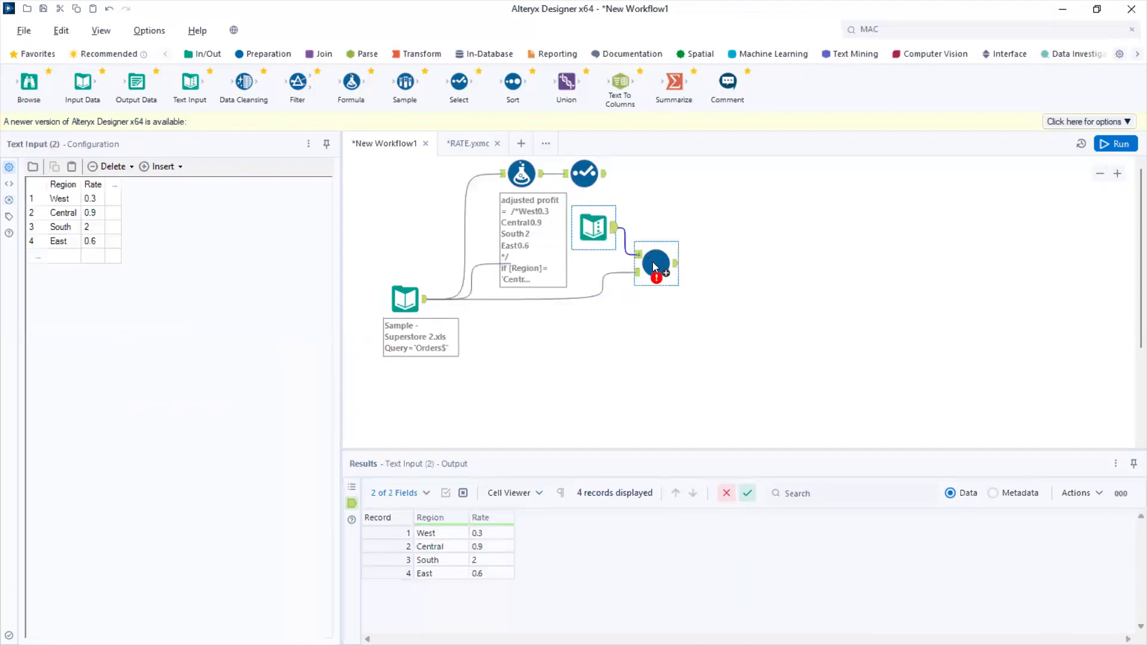
pyautogui.moveTo(653, 265); pyautogui.dragTo(688, 266)
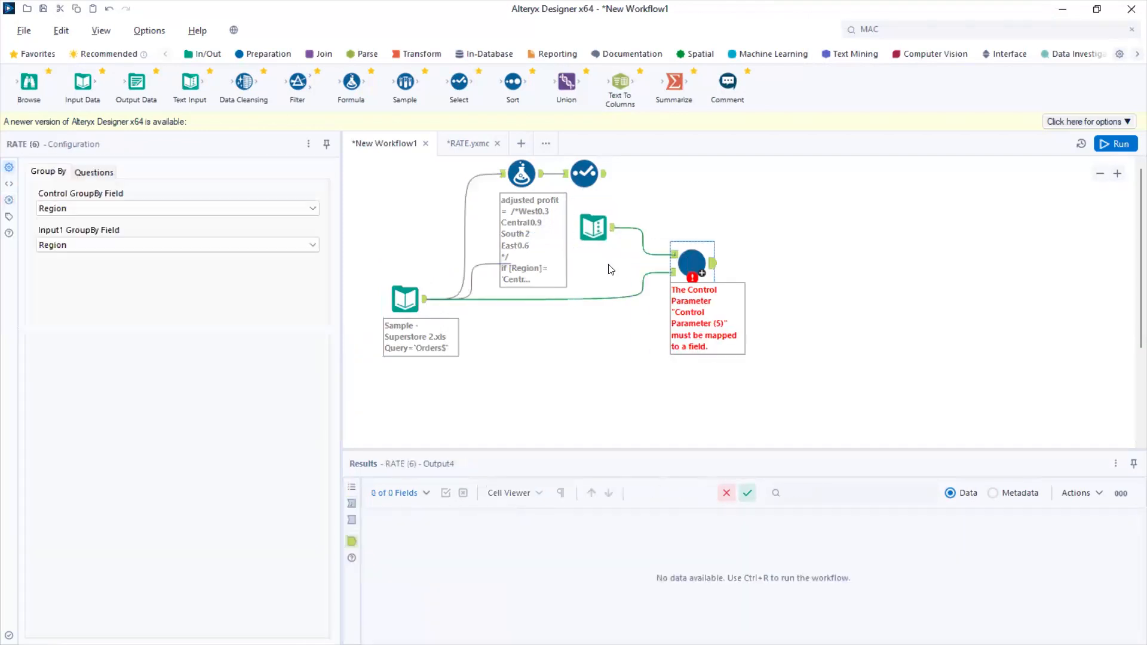
# Check the macro design in RATE.yxmc and the records arriving at the RATE macro's control input in New Workflow1
pyautogui.click(460, 143)
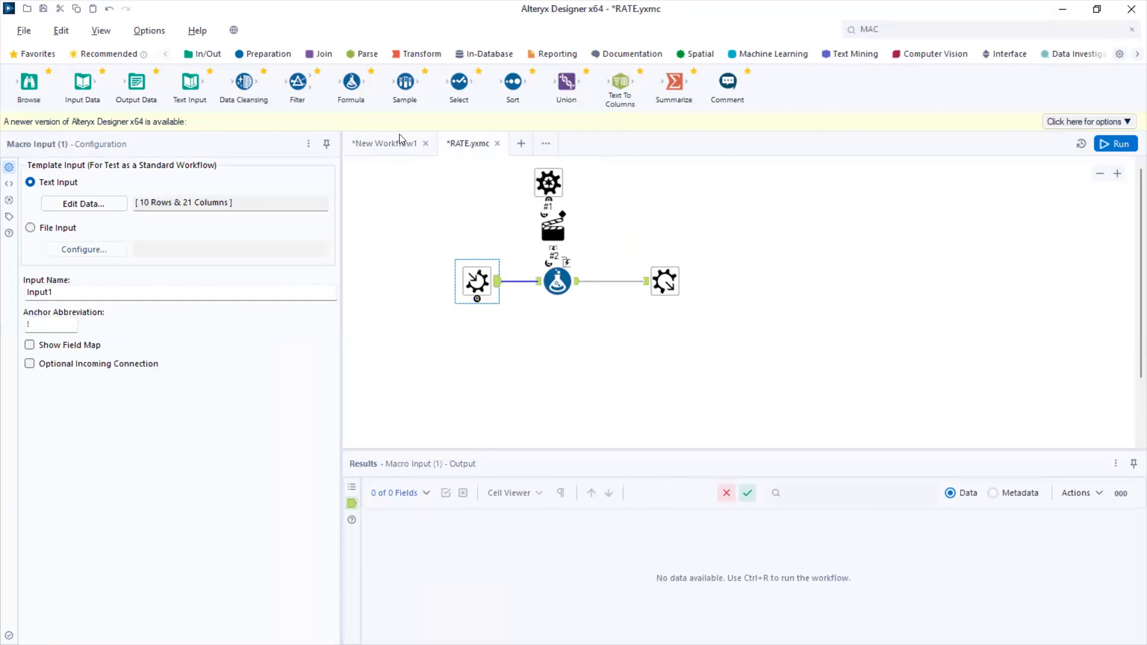
pyautogui.click(380, 142)
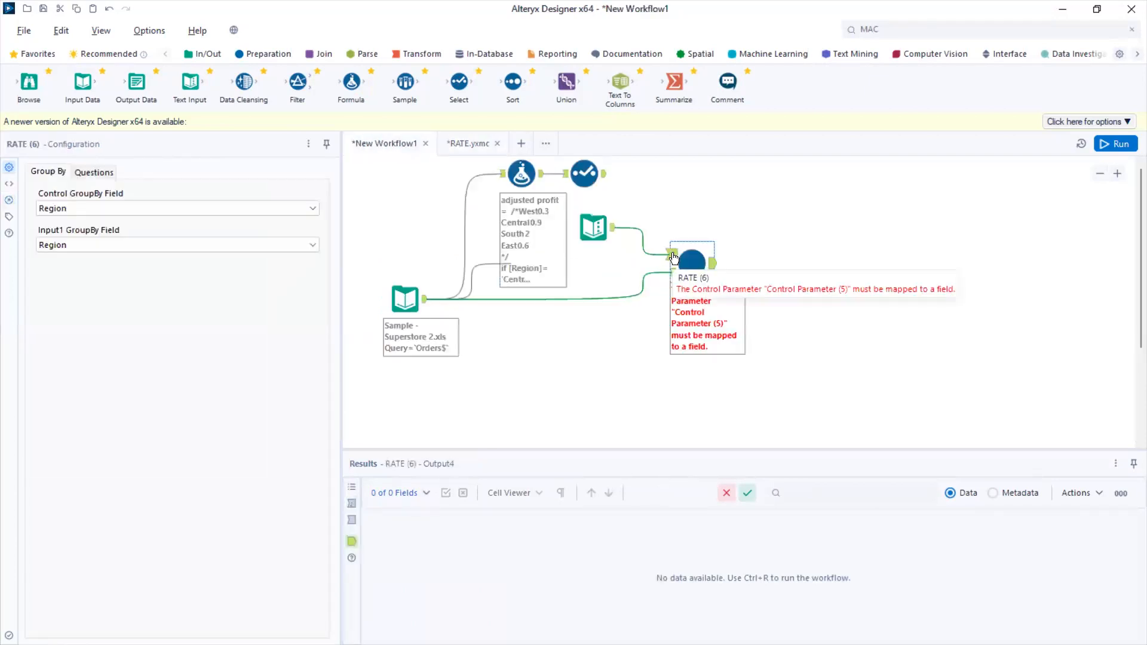
pyautogui.click(674, 258)
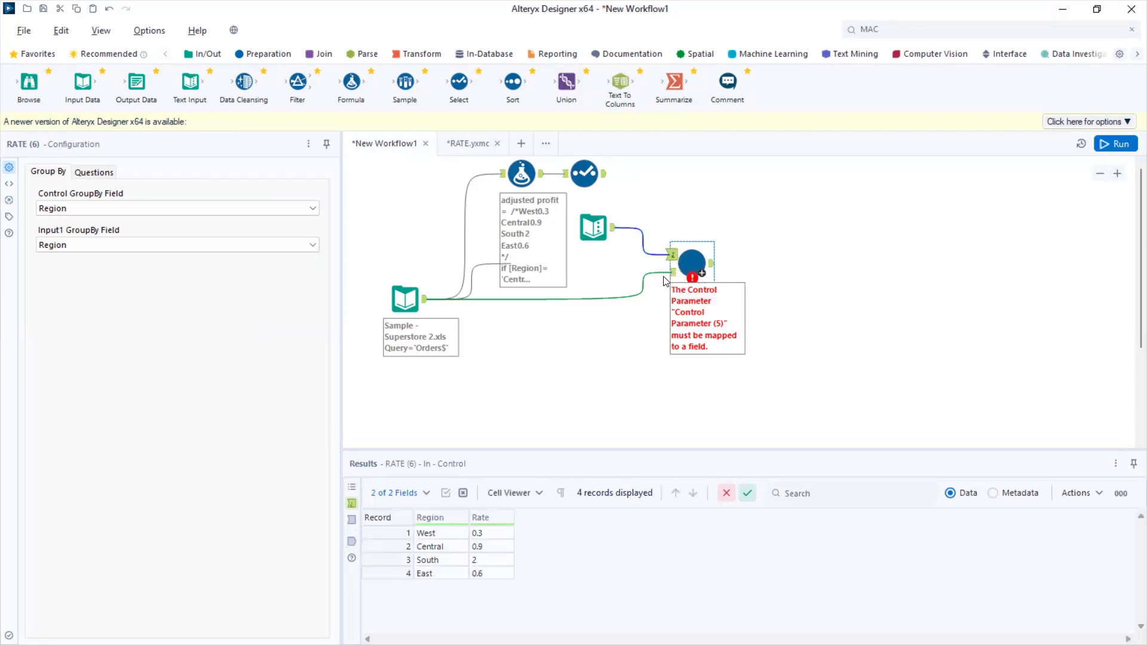
# Map the macro's RATE question to the Rate (Double) field and run New Workflow1
pyautogui.click(97, 172)
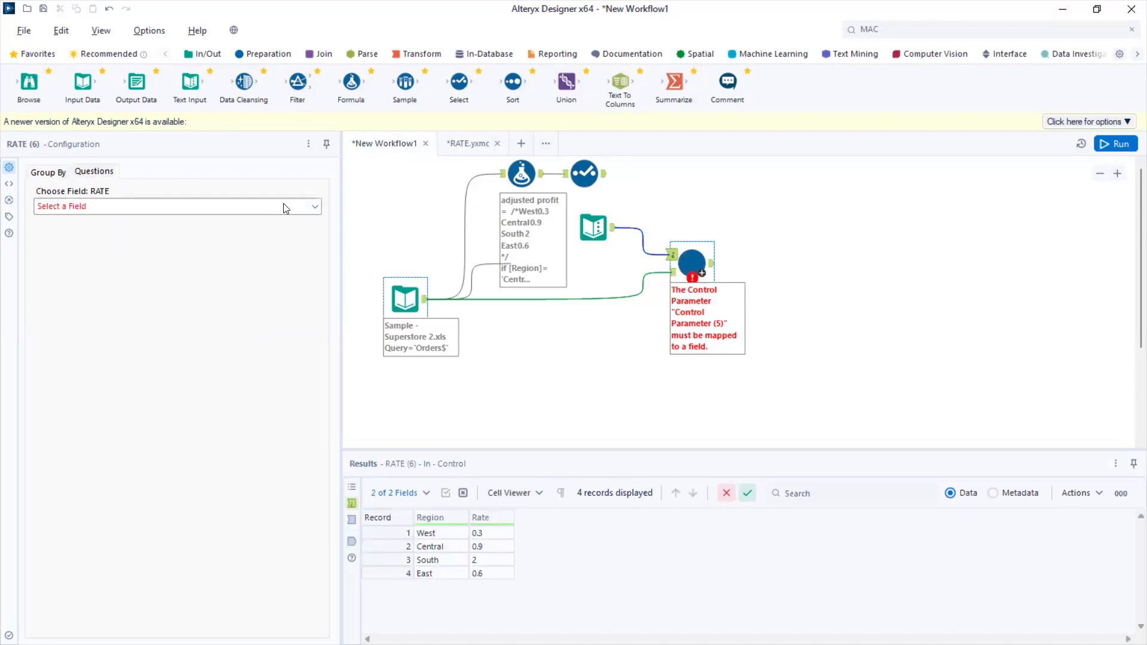
pyautogui.click(315, 209)
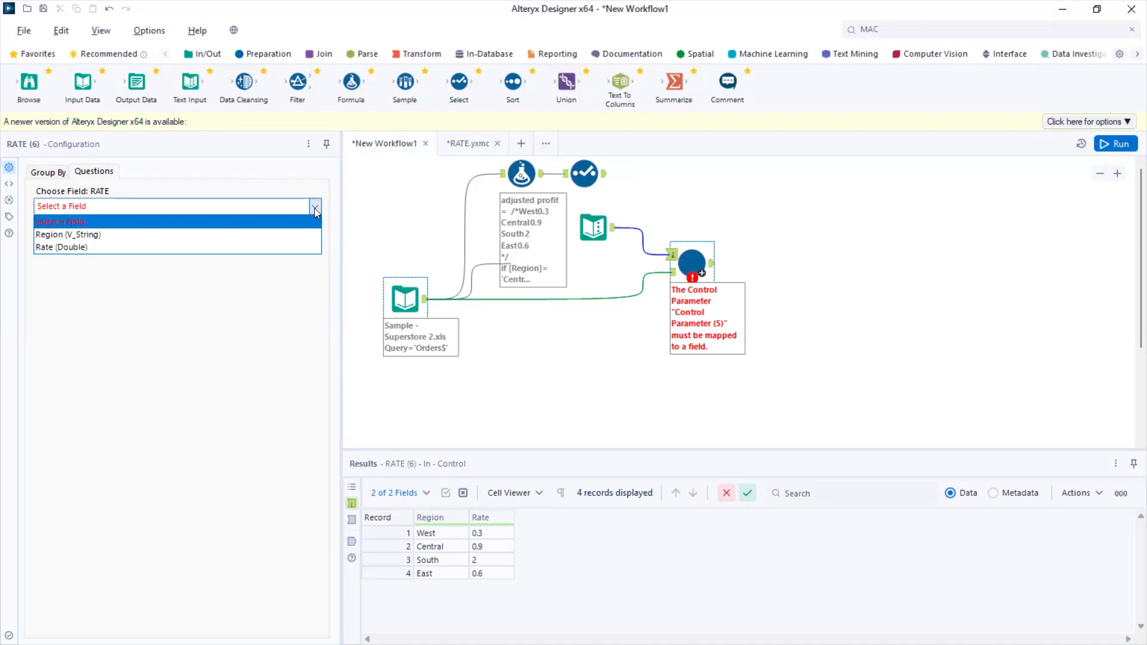
pyautogui.click(66, 246)
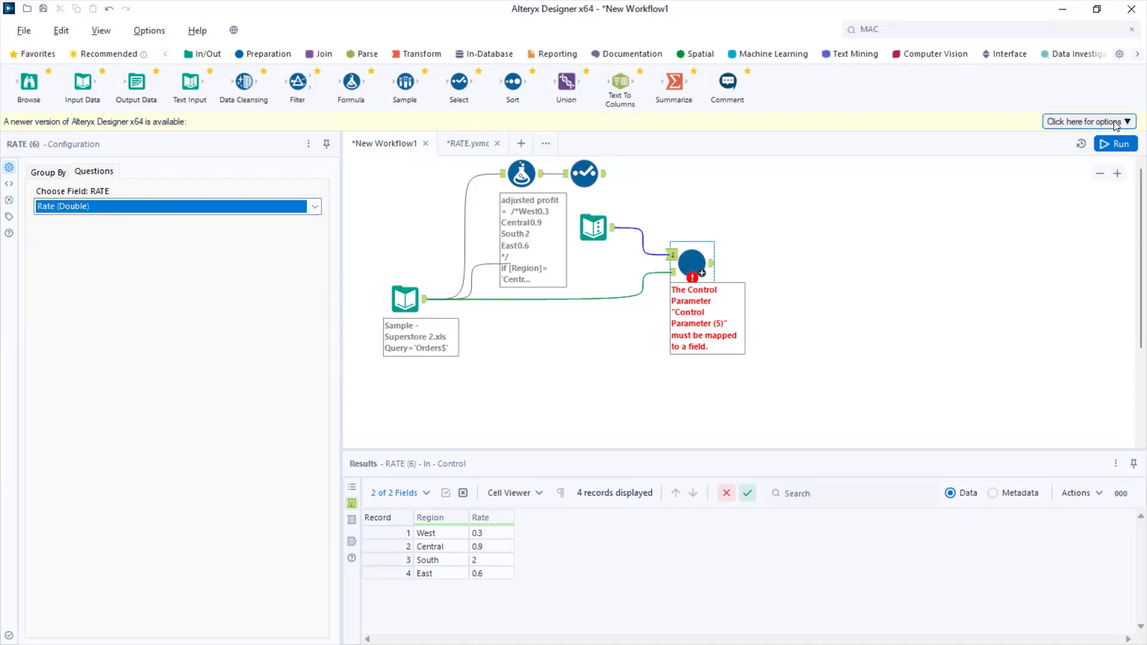
pyautogui.click(1120, 144)
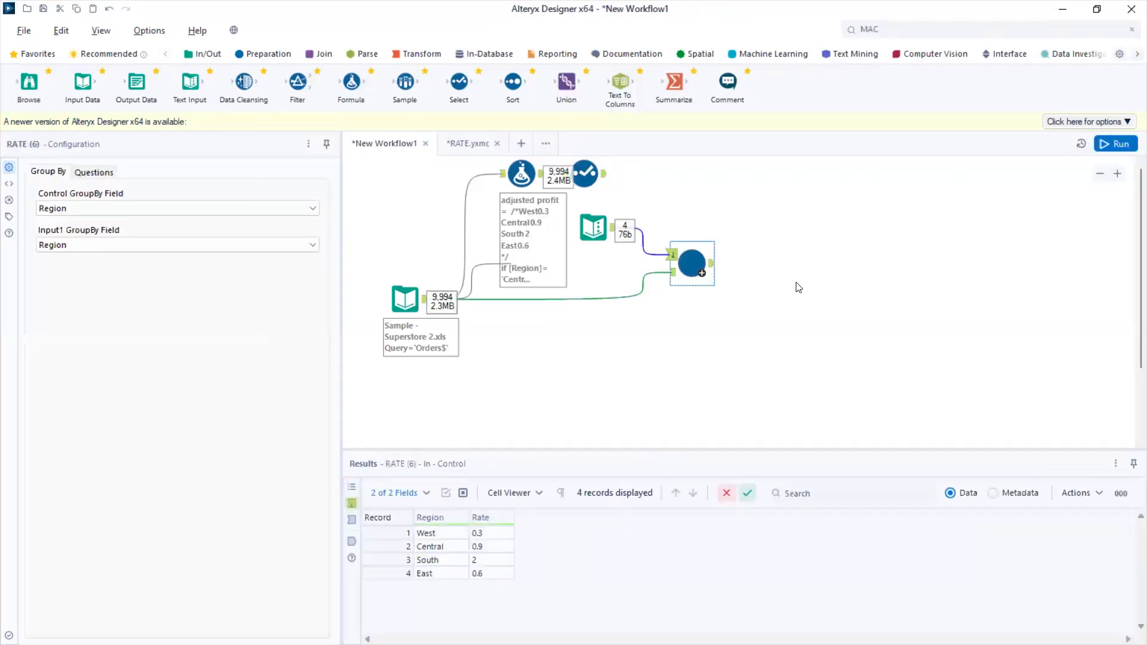
# Check the records output by the RATE macro and the region rates in the Text Input
pyautogui.click(711, 265)
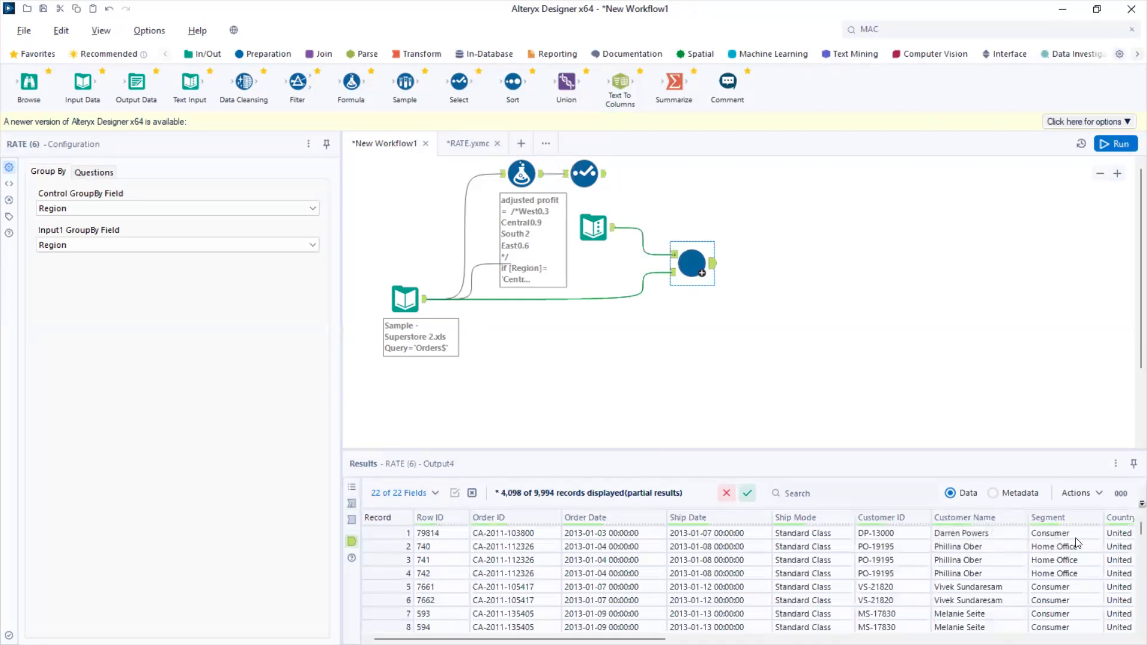
pyautogui.click(590, 227)
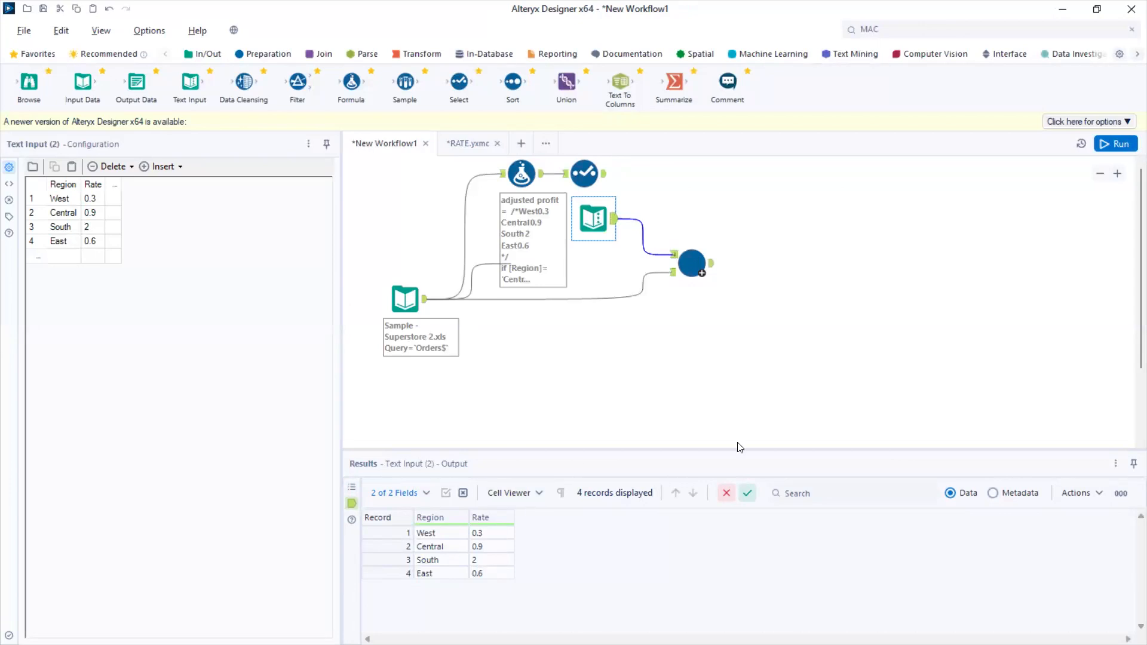
pyautogui.click(1063, 12)
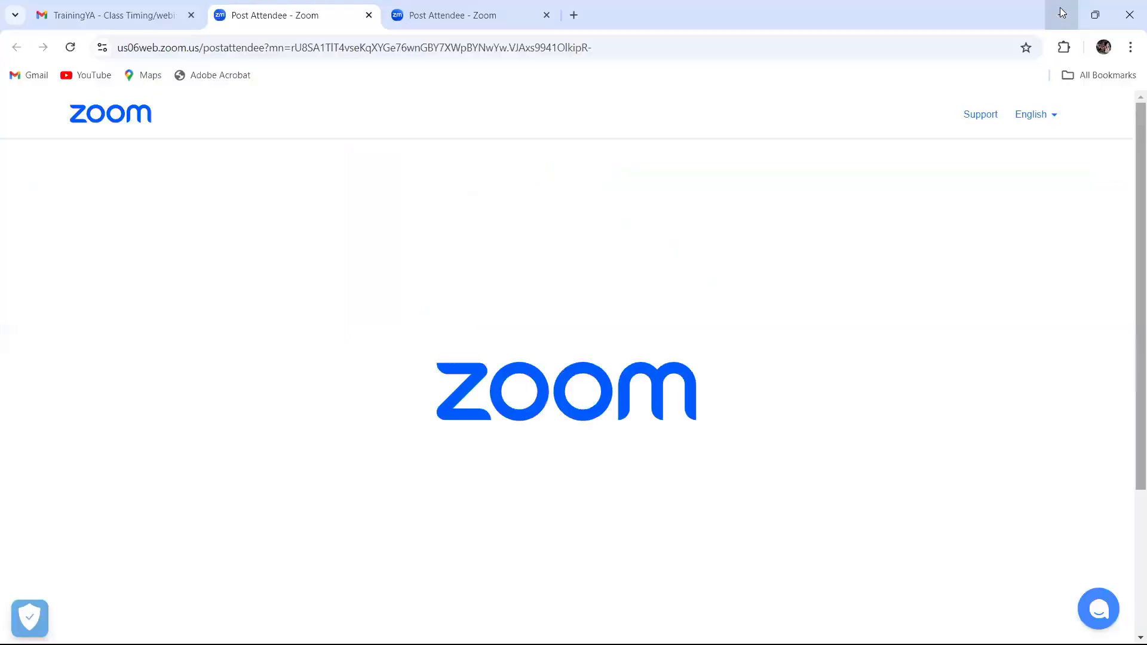
pyautogui.hotkey('alt', 'Tab')
pyautogui.click(683, 266)
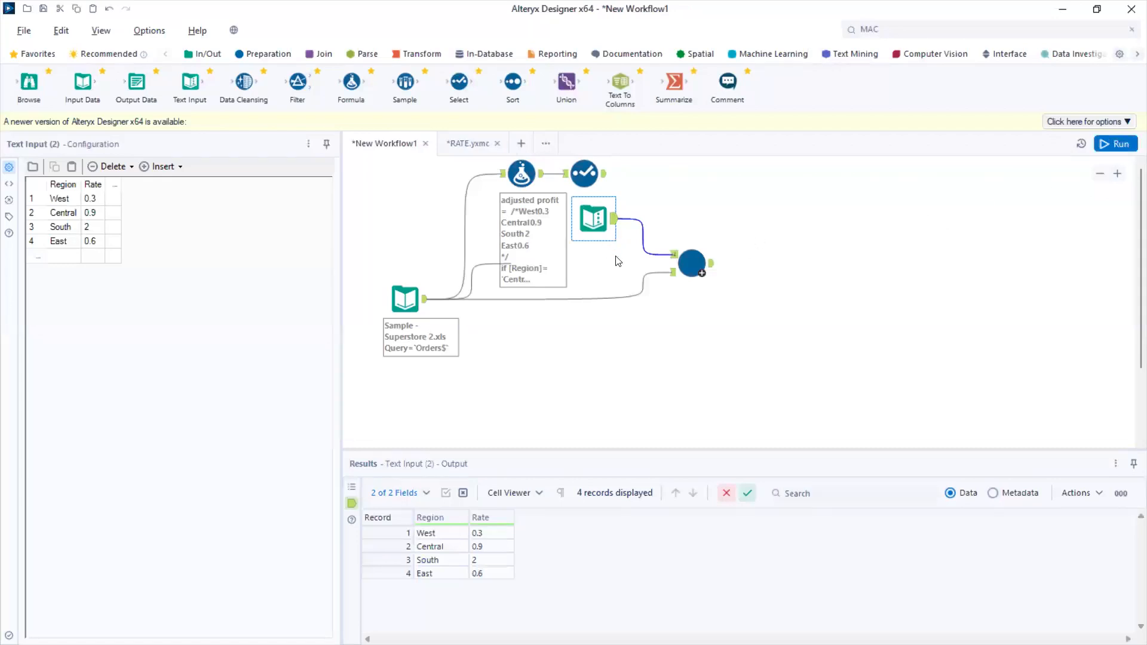
# Move the RATE macro lower on the canvas and nudge the Superstore input to straighten its connection
pyautogui.click(689, 284)
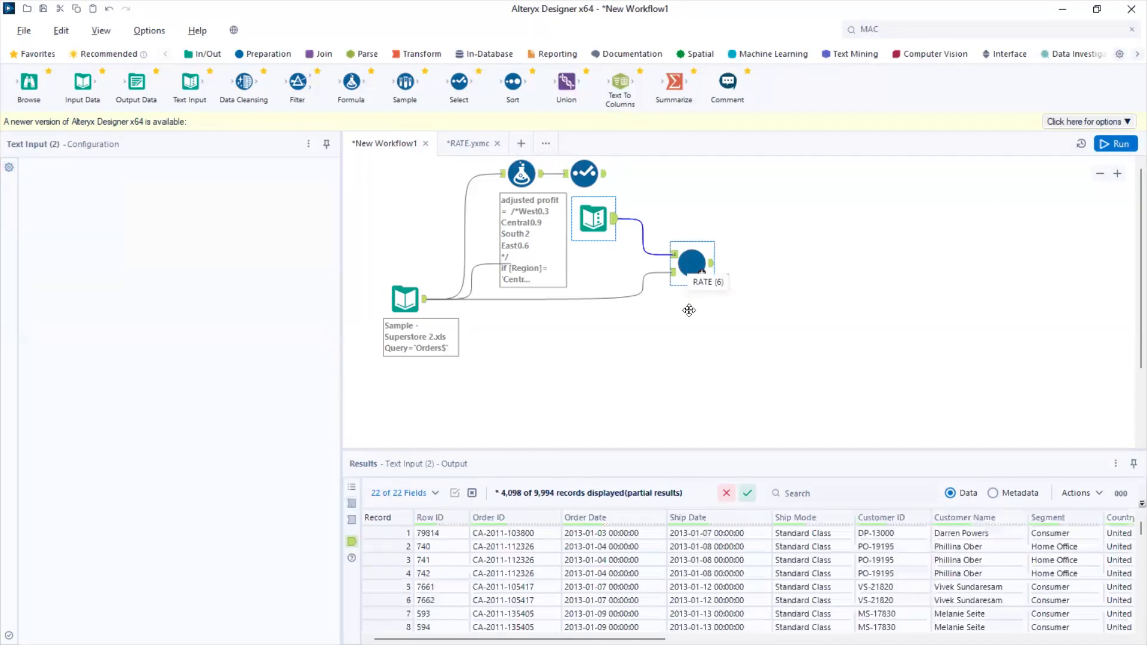
pyautogui.moveTo(689, 285); pyautogui.dragTo(698, 329)
pyautogui.click(408, 303)
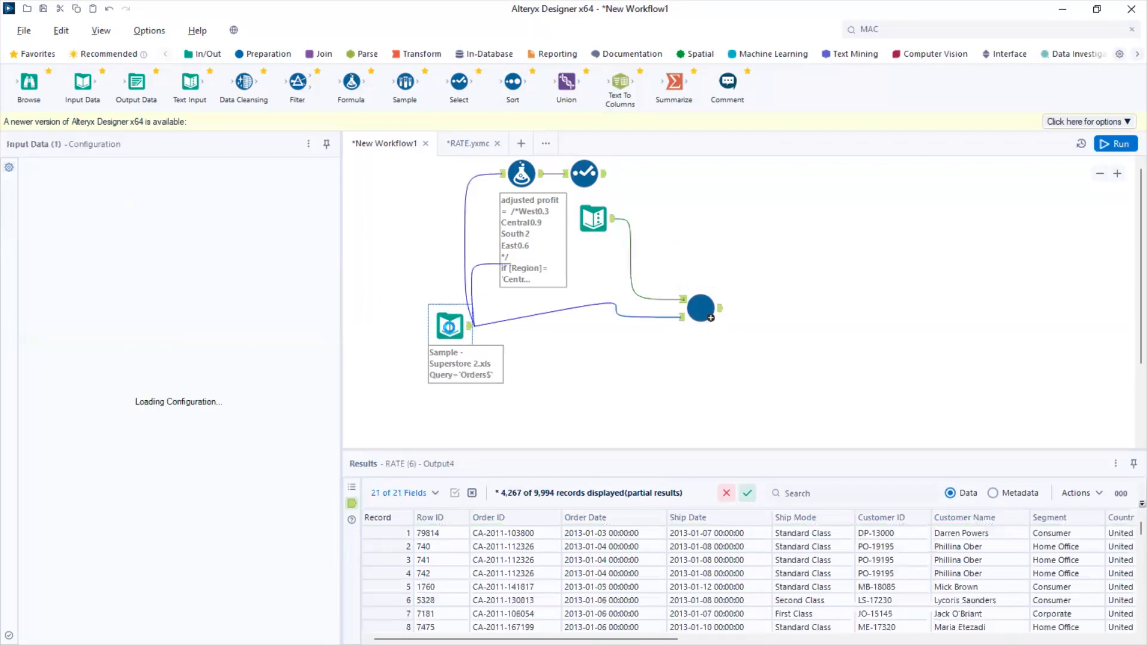
pyautogui.moveTo(407, 299); pyautogui.dragTo(417, 297)
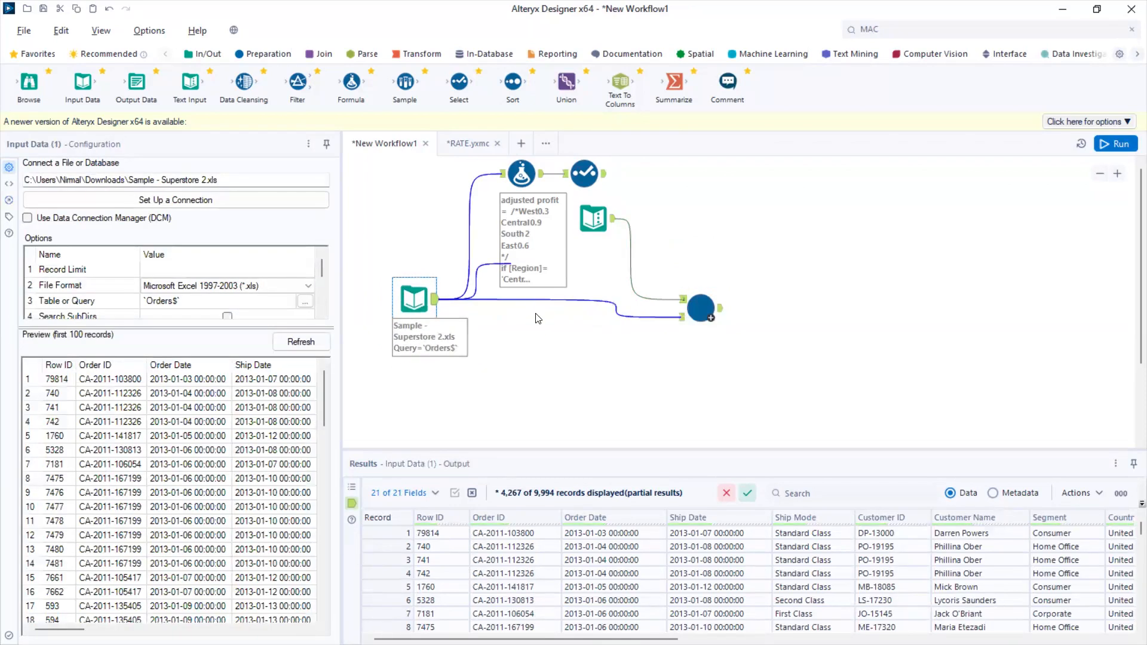
pyautogui.click(536, 319)
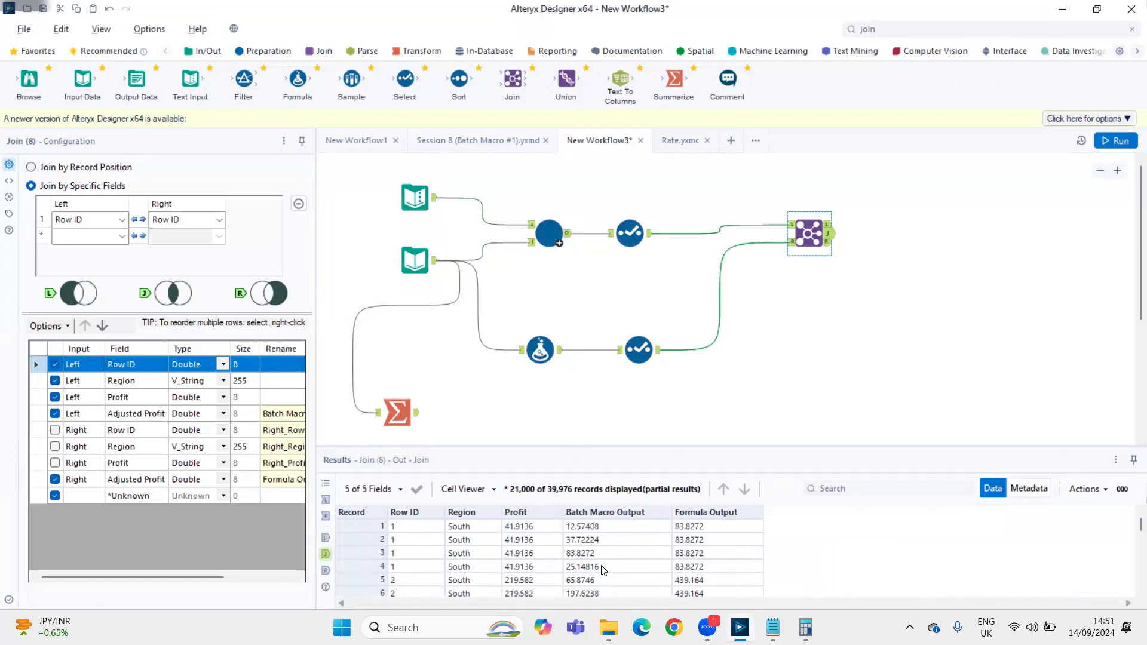
# Compare the Join's matched records with the batch macro's full output and the Adjusted profit field kept by its Select tool
pyautogui.scroll(-1, 603, 571)
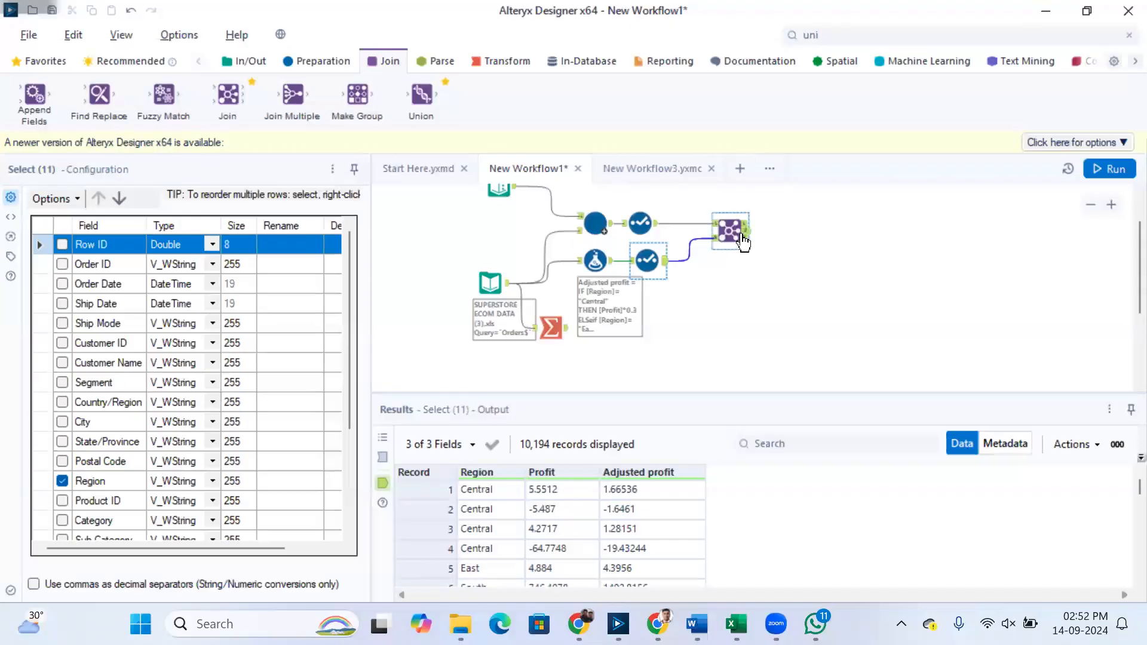
pyautogui.click(741, 233)
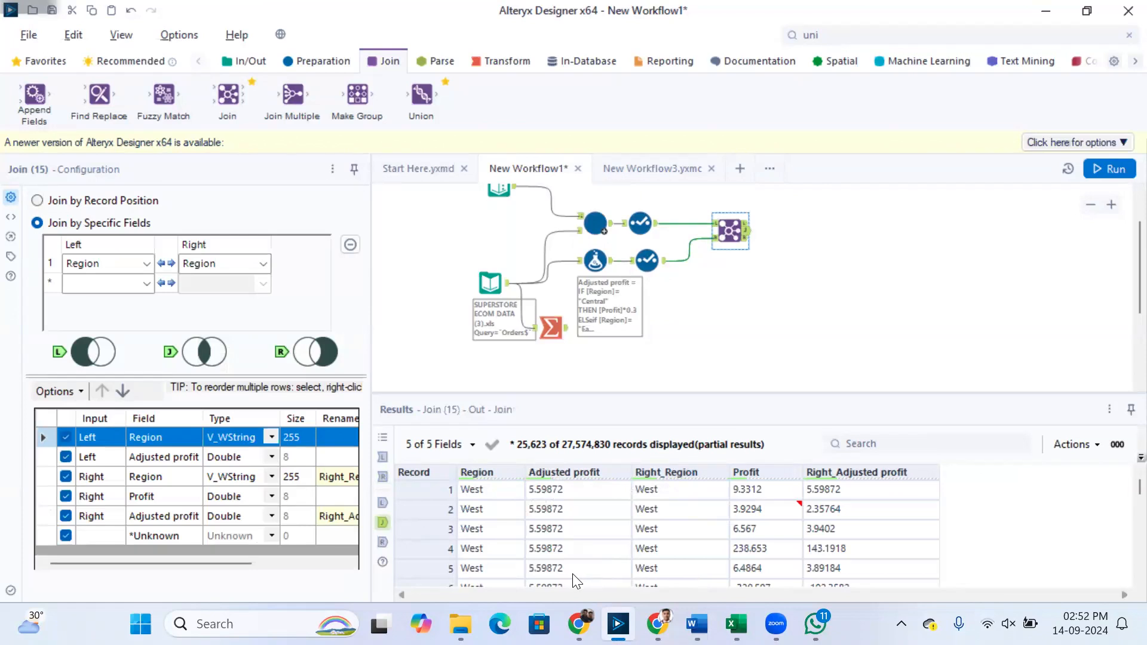
pyautogui.click(604, 232)
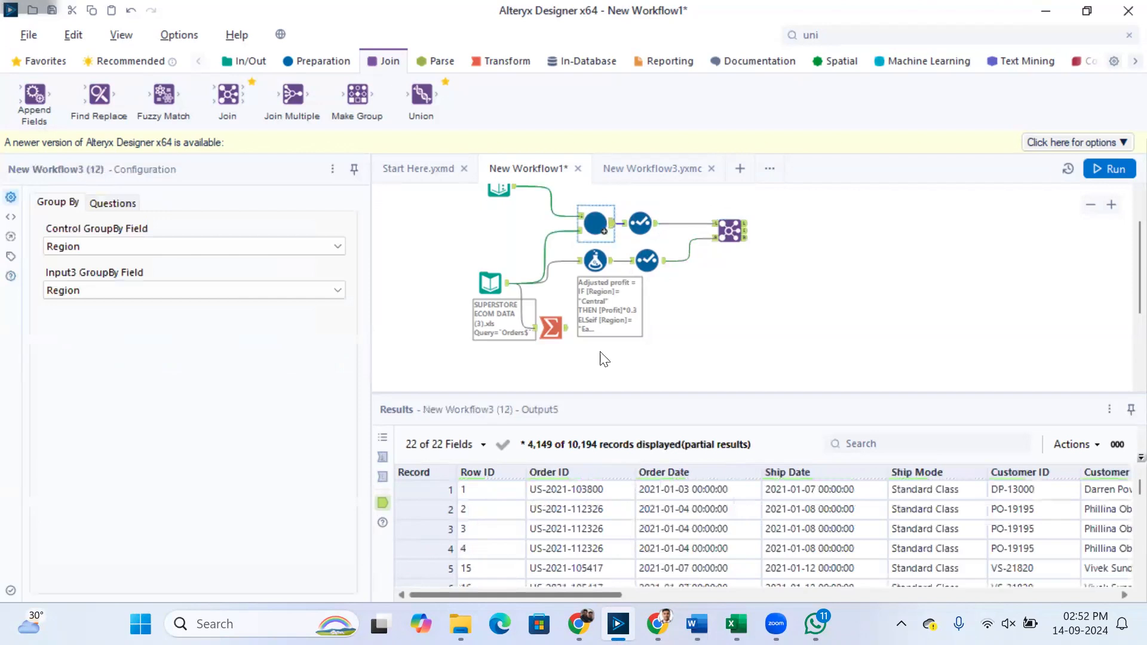
pyautogui.moveTo(552, 589); pyautogui.dragTo(1054, 580)
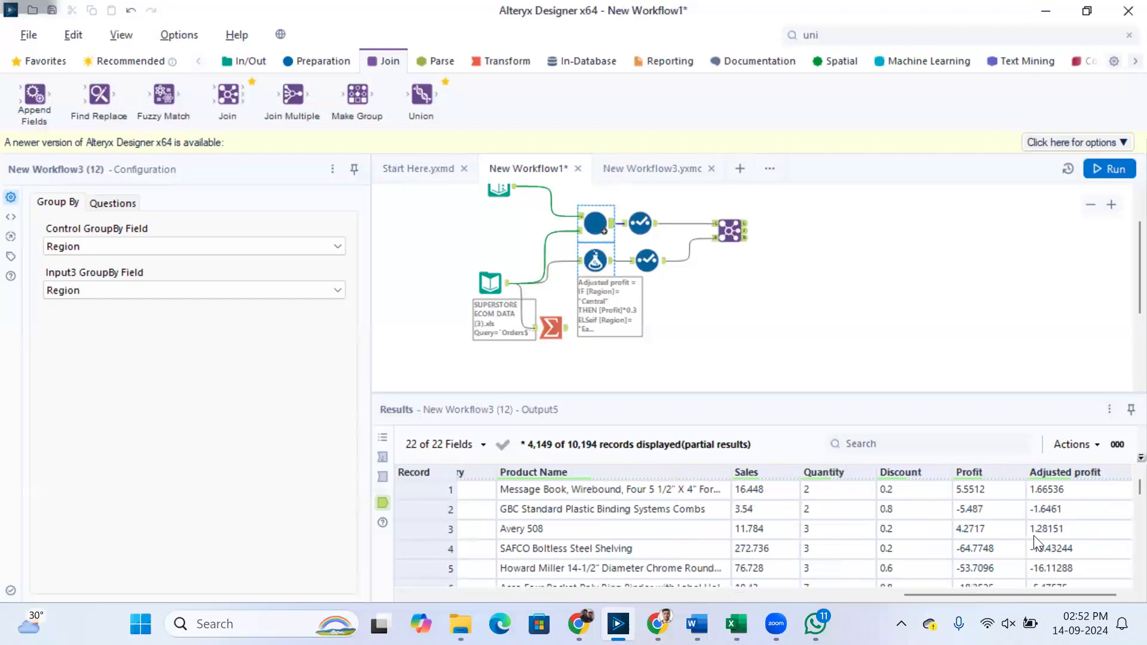
pyautogui.click(654, 227)
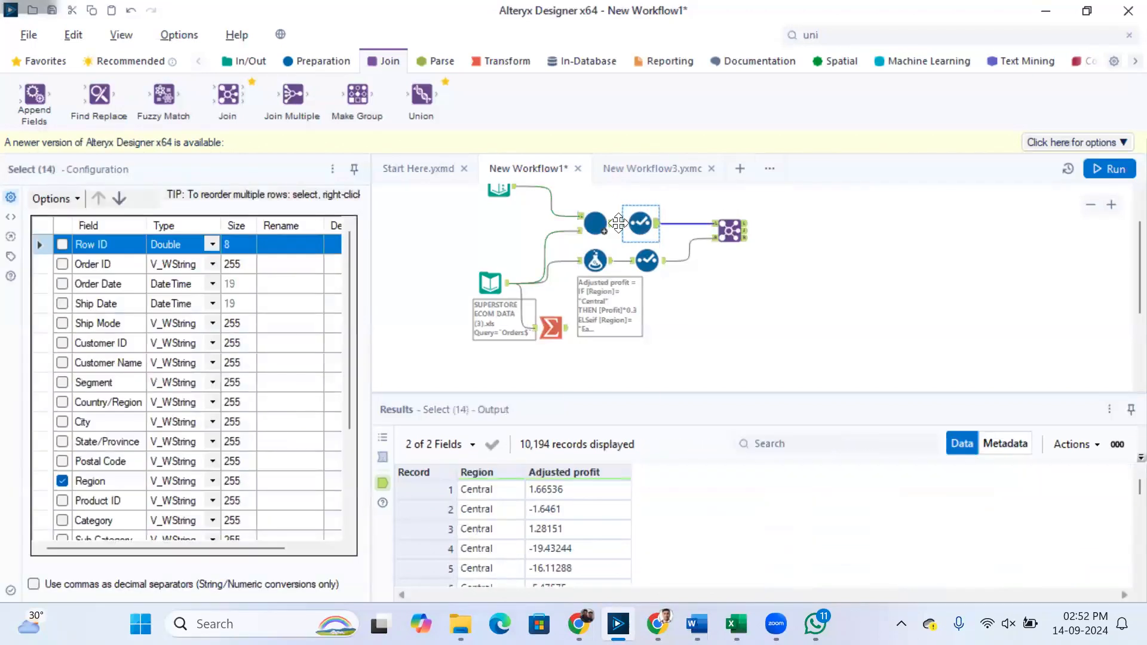
pyautogui.click(599, 225)
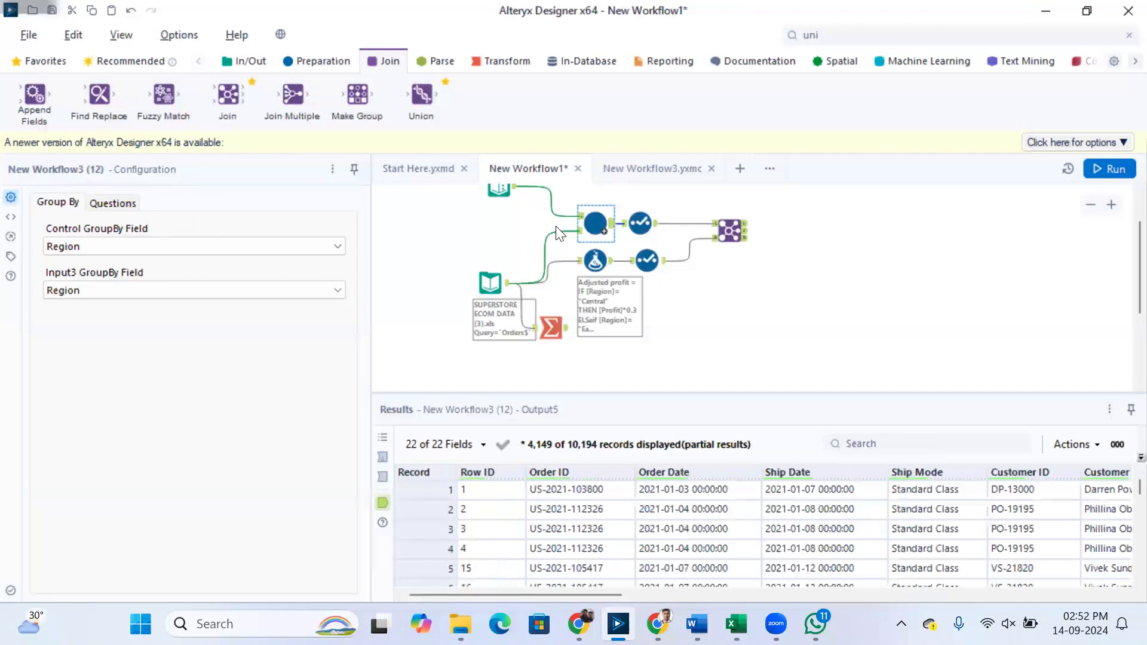
pyautogui.moveTo(600, 595); pyautogui.dragTo(1117, 595)
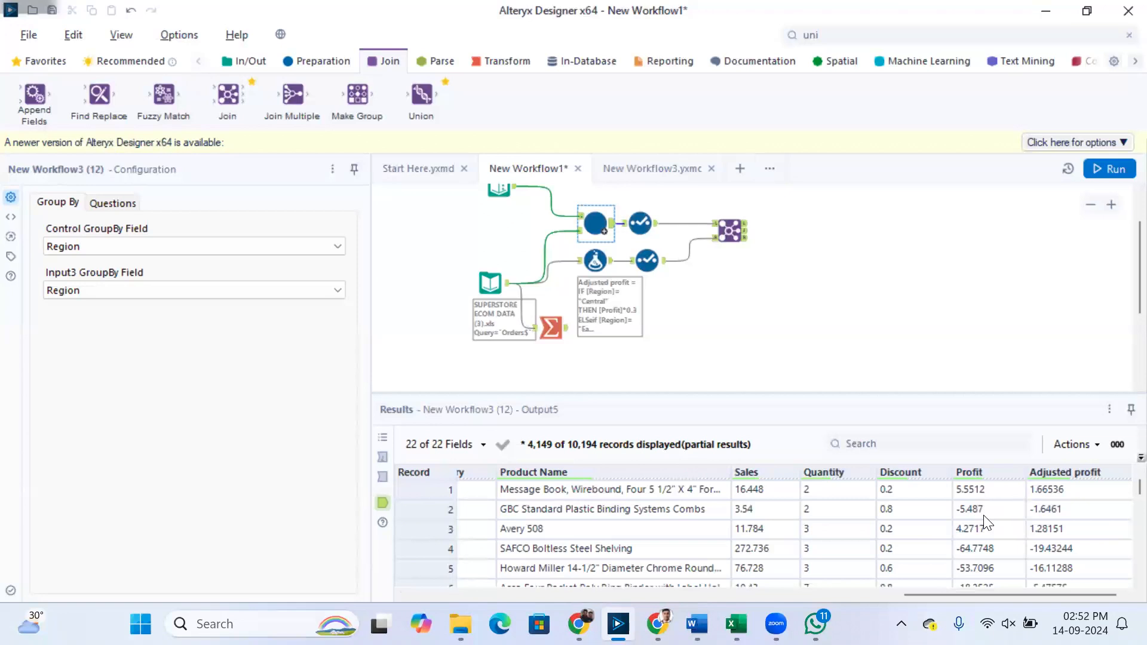
pyautogui.click(655, 233)
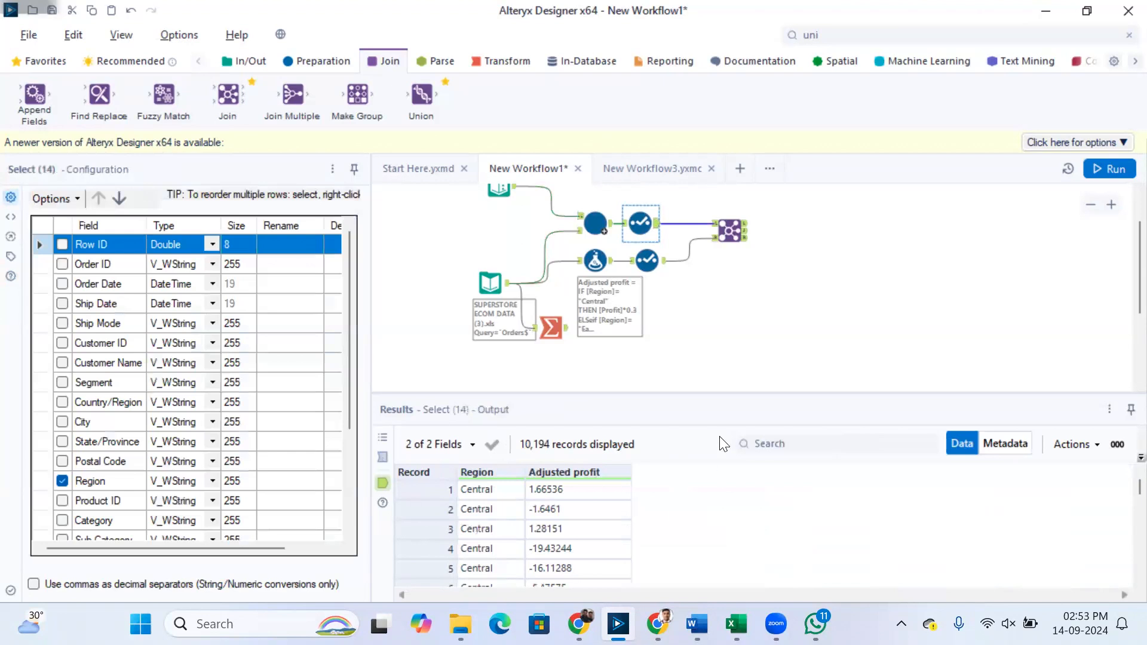
pyautogui.click(740, 237)
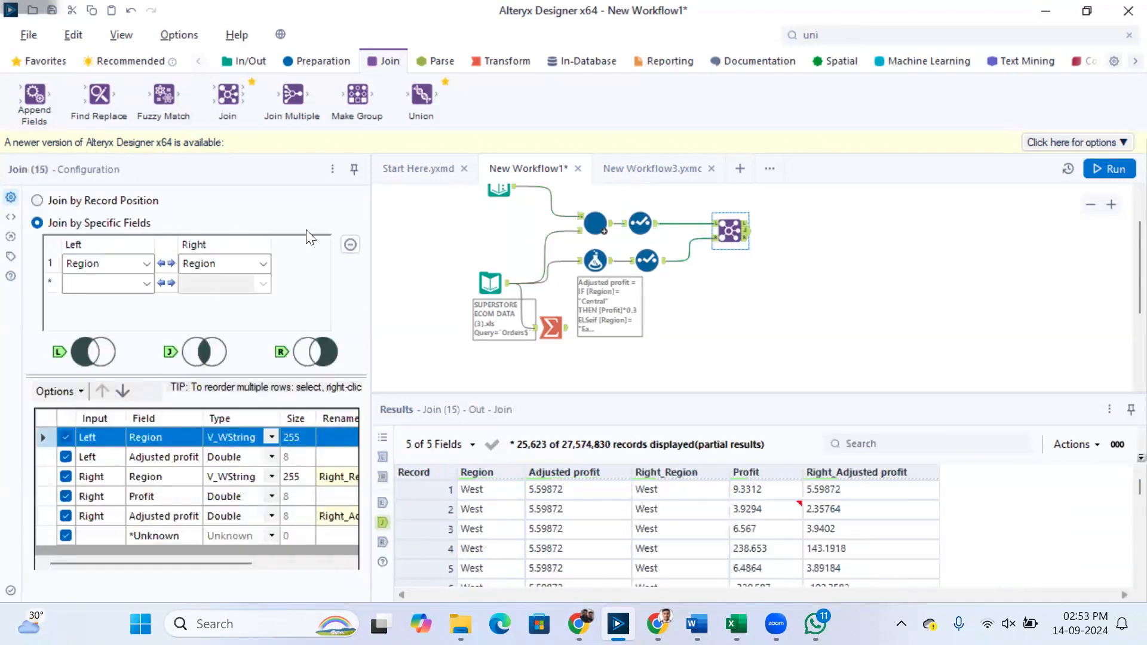
# Include the Row ID field in both Select tools that feed the Join
pyautogui.click(630, 231)
pyautogui.click(62, 245)
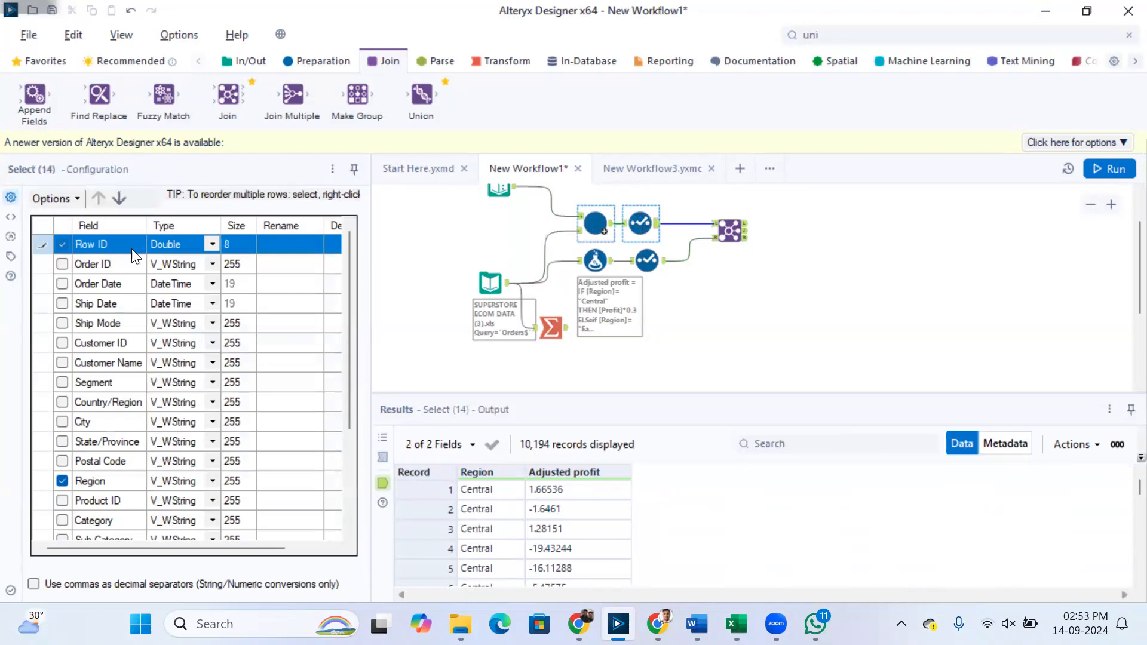
pyautogui.click(645, 258)
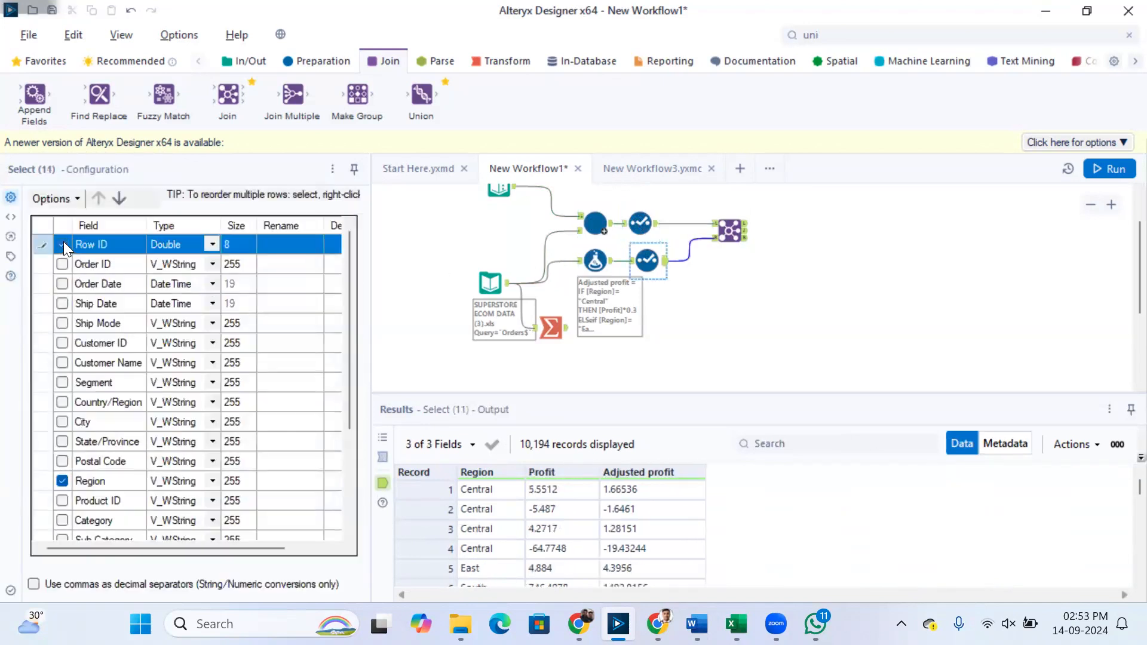
# Set the Join to match Row ID on both inputs, run the workflow and view its joined output
pyautogui.click(728, 231)
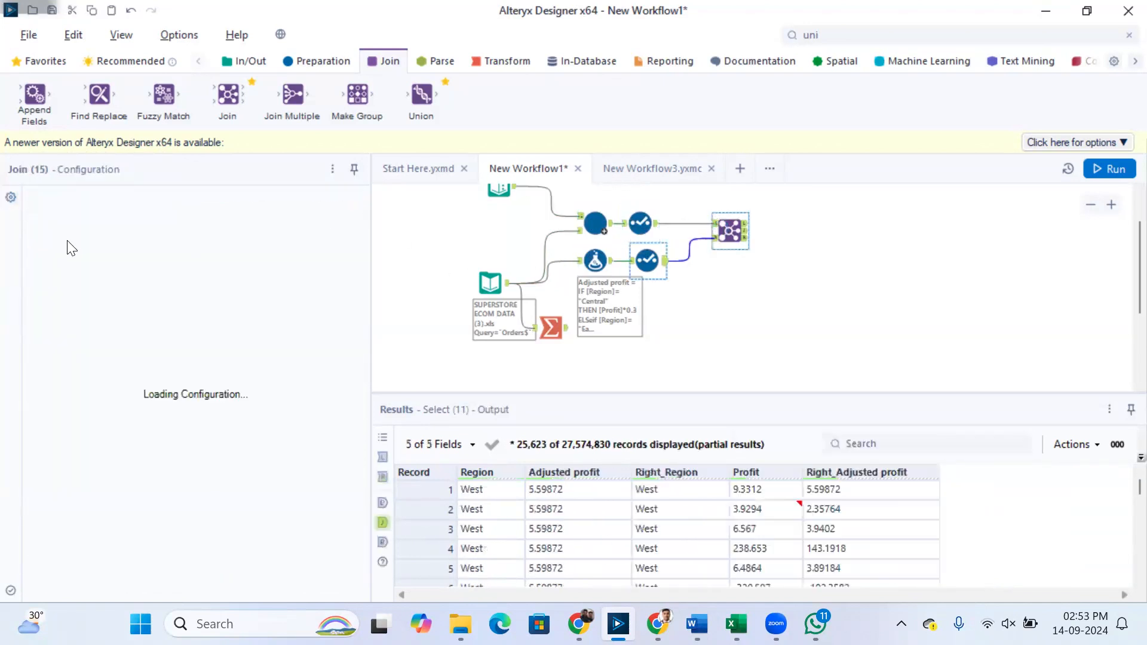
pyautogui.click(77, 262)
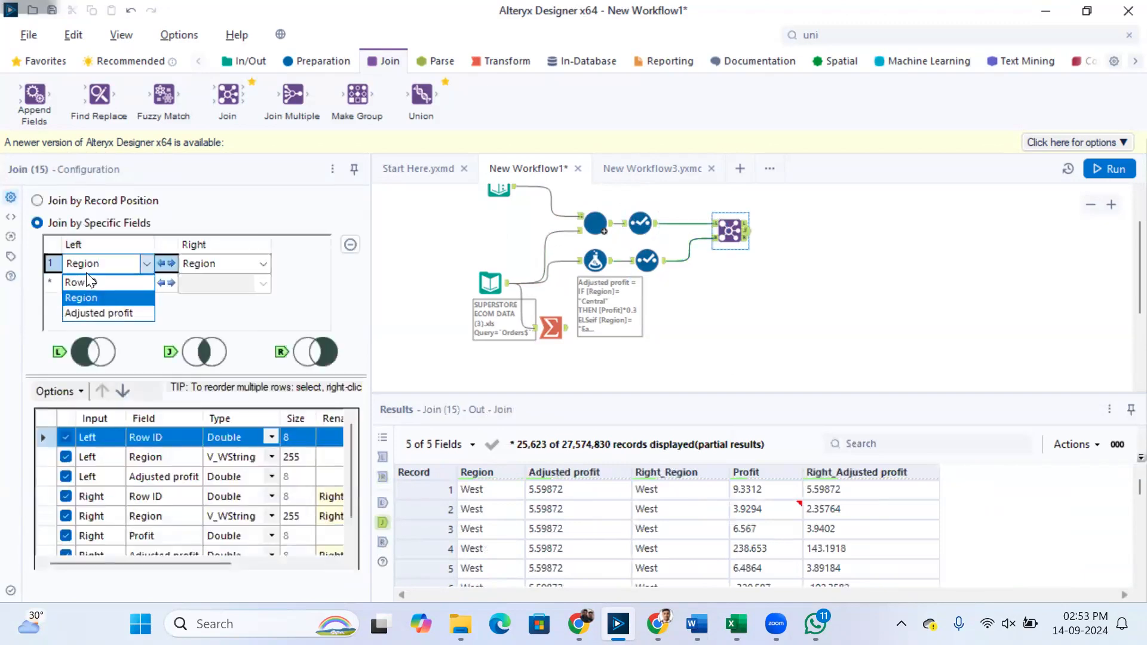
pyautogui.click(87, 280)
pyautogui.click(184, 263)
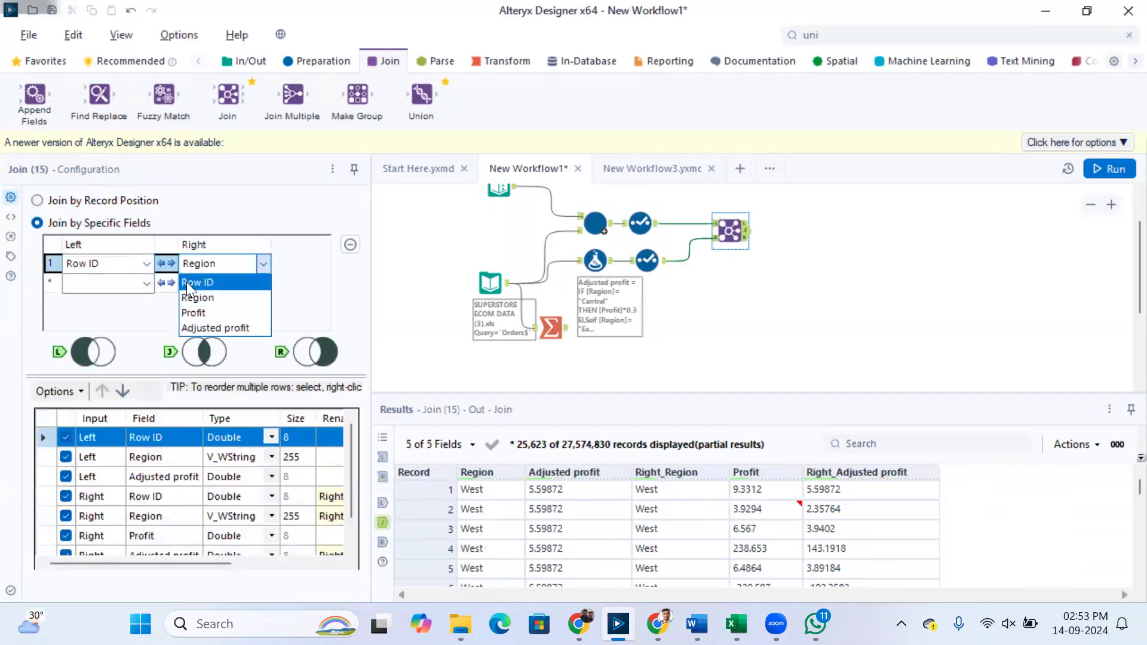
pyautogui.click(184, 281)
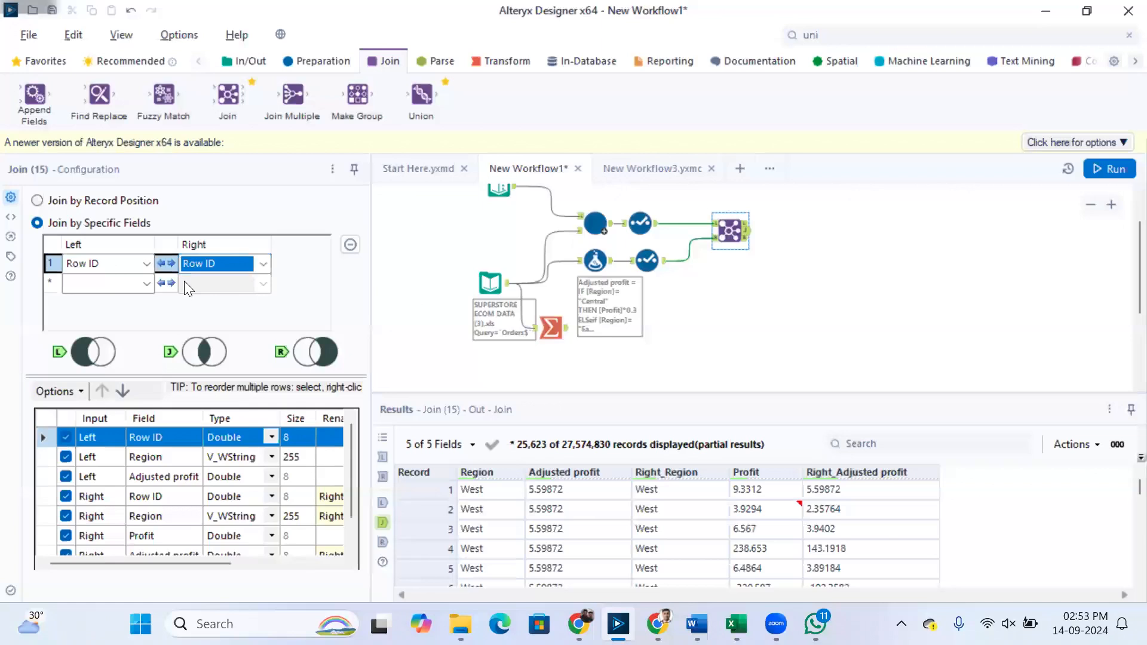
pyautogui.hotkey('ctrl', 'r')
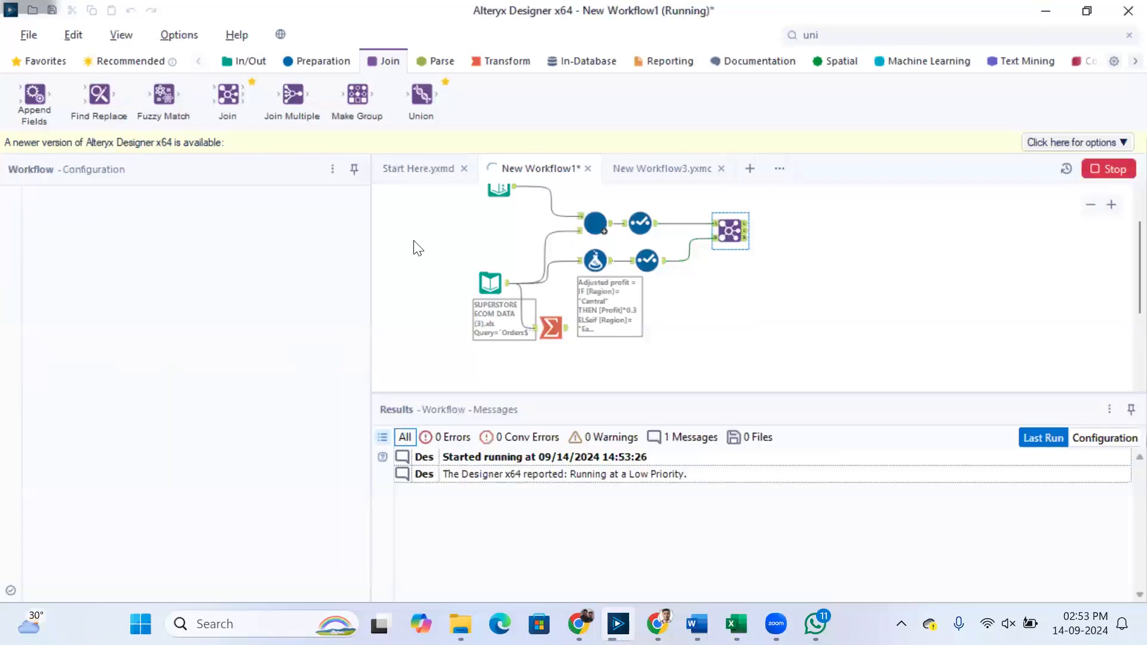
pyautogui.click(739, 230)
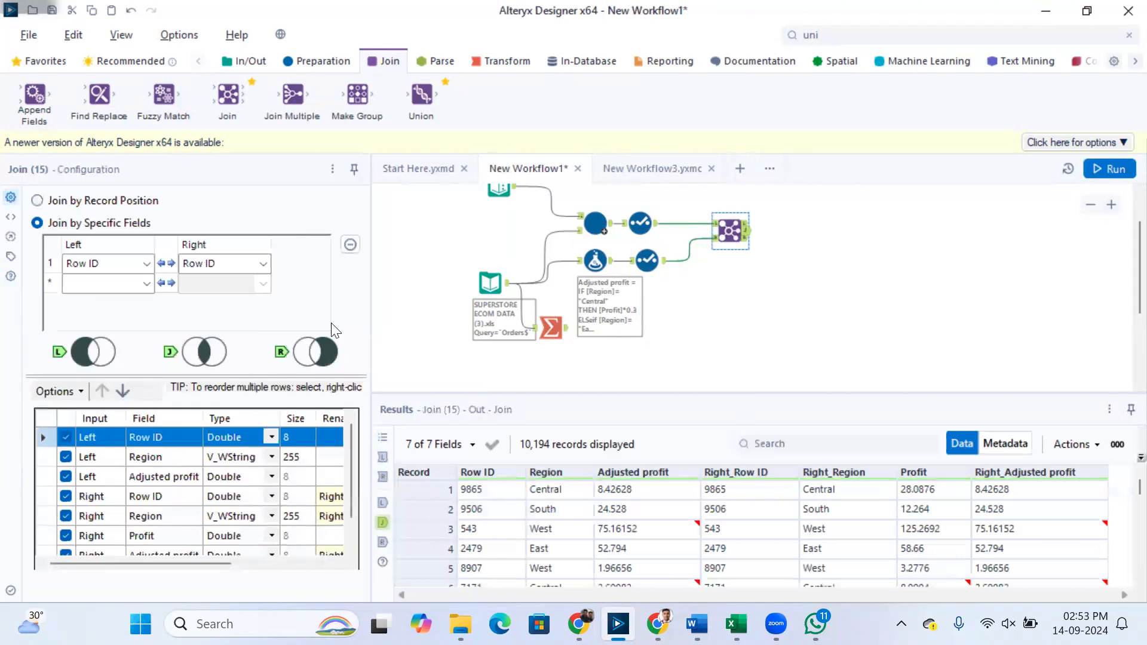
# Deselect all Join output fields, then keep only left Region, left Adjusted profit, right Profit and right Adjusted profit
pyautogui.click(72, 391)
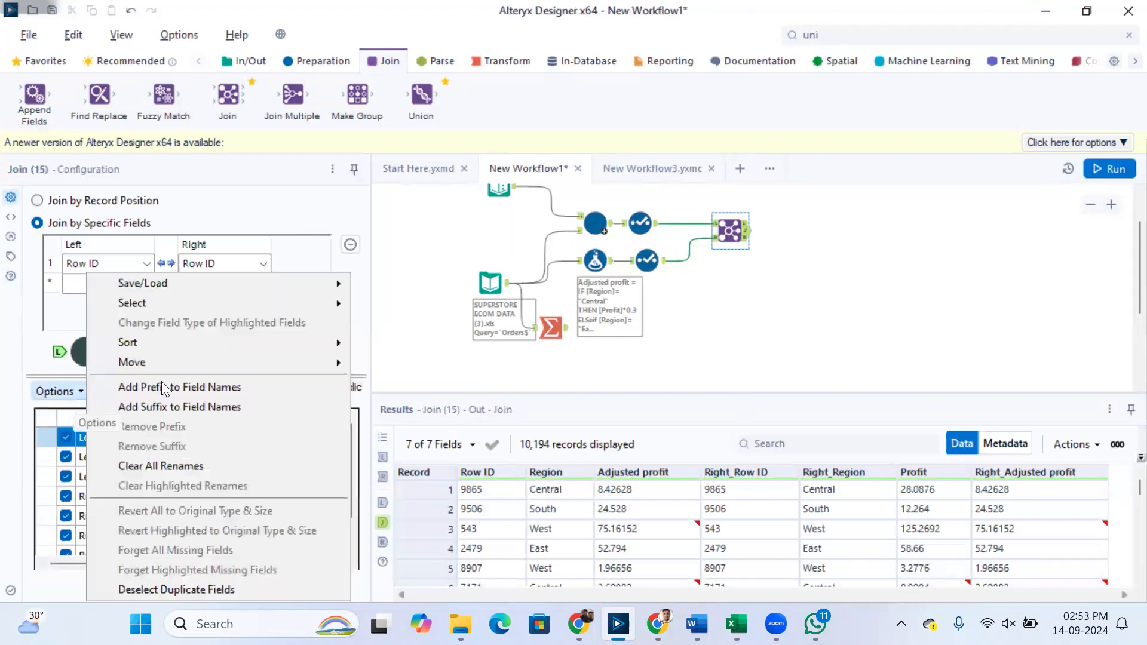
pyautogui.moveTo(165, 303)
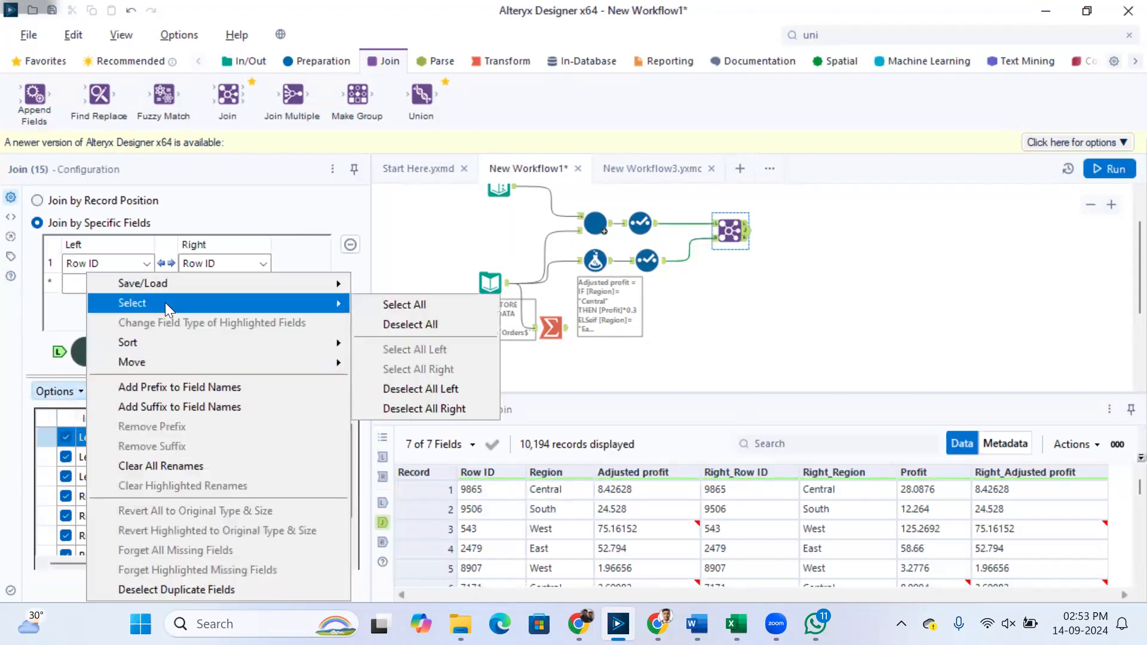
pyautogui.click(362, 324)
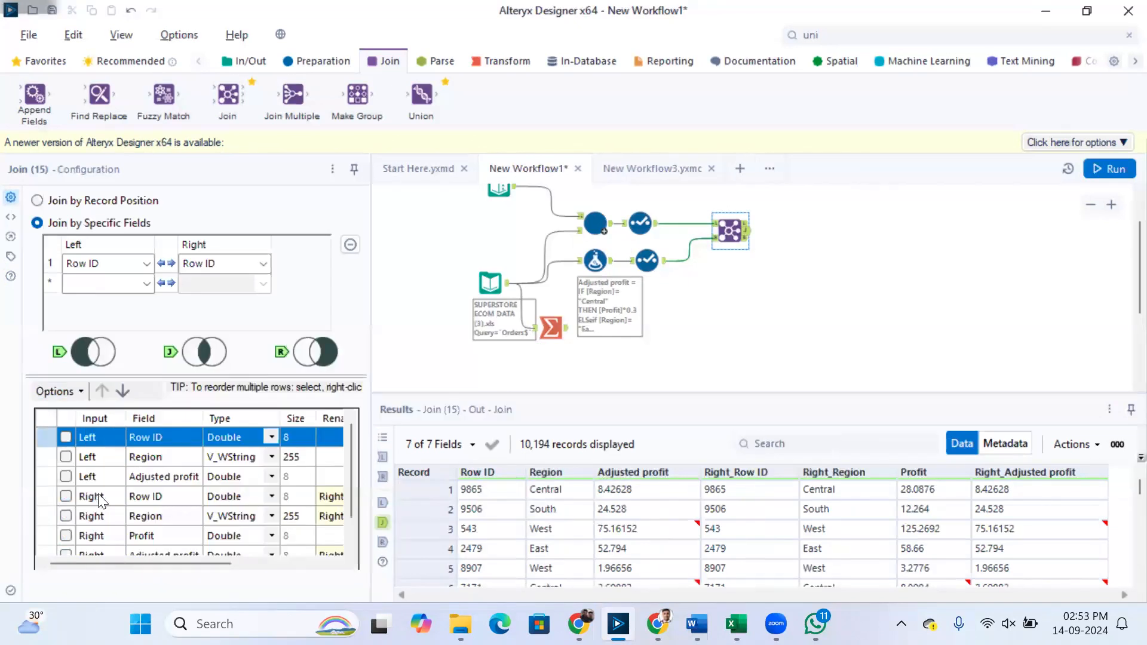
pyautogui.click(62, 455)
pyautogui.scroll(-1, 85, 479)
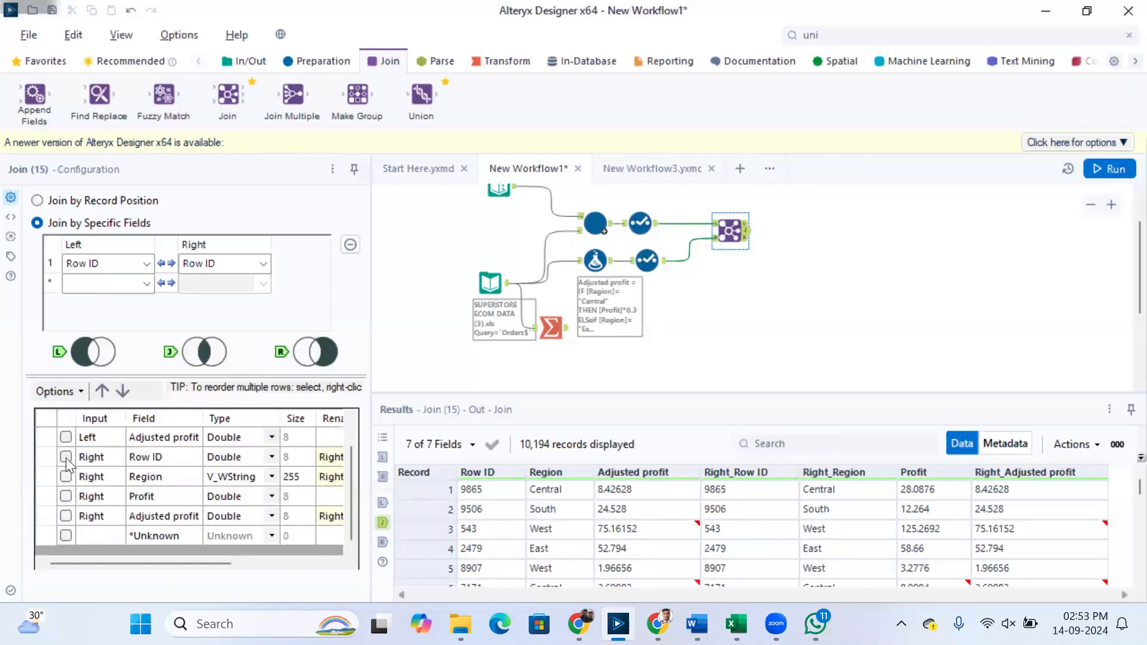
pyautogui.click(62, 436)
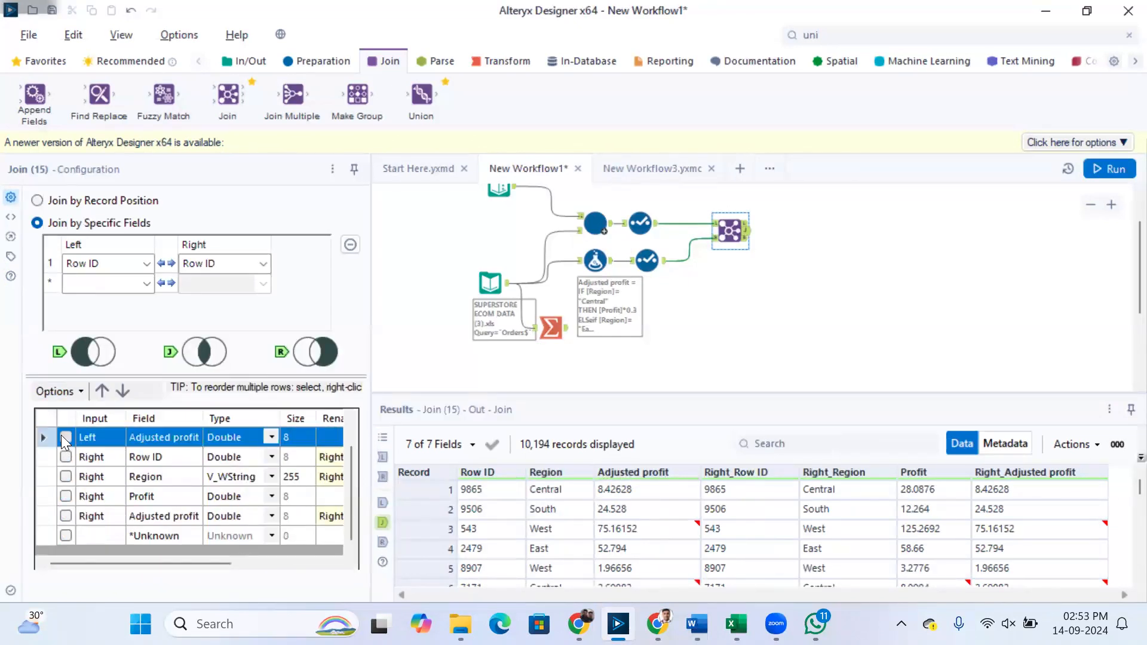
pyautogui.click(63, 515)
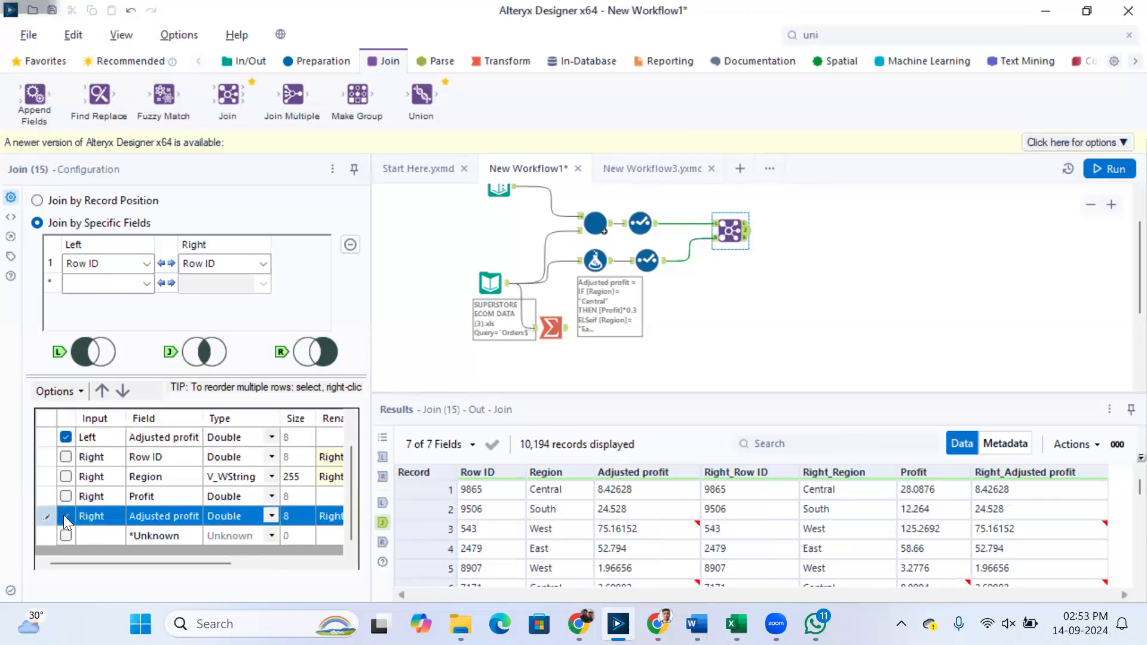
pyautogui.scroll(1, 90, 482)
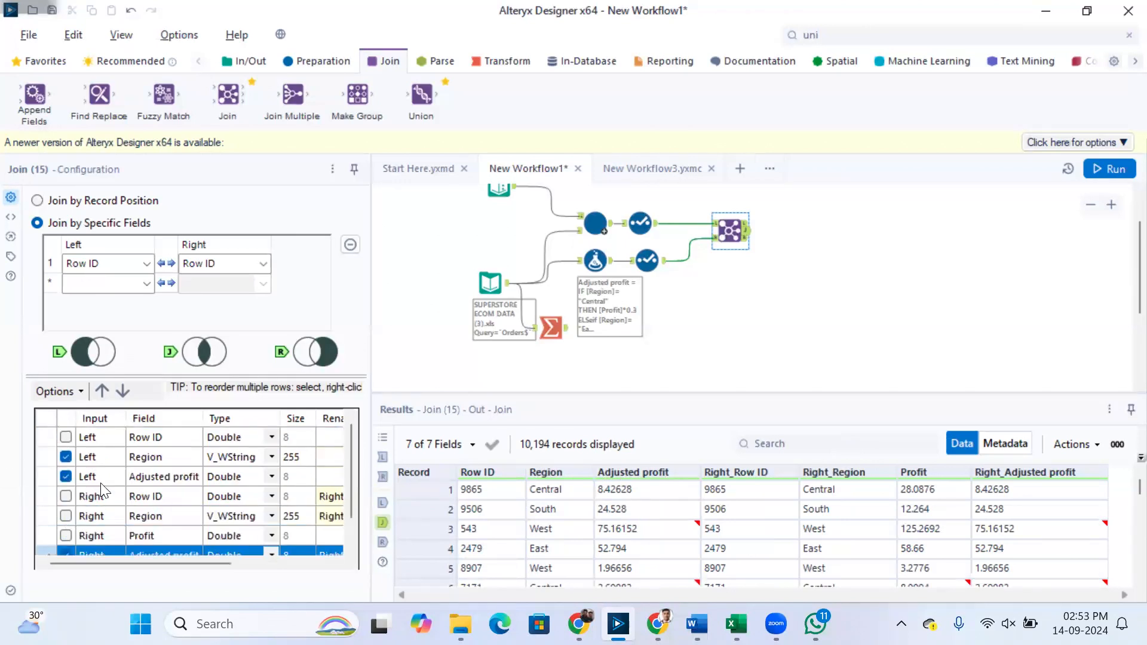
pyautogui.click(65, 535)
# Run the workflow and compare the macro's and formula's Adjusted profit values in the Join output
pyautogui.hotkey('ctrl', 'r')
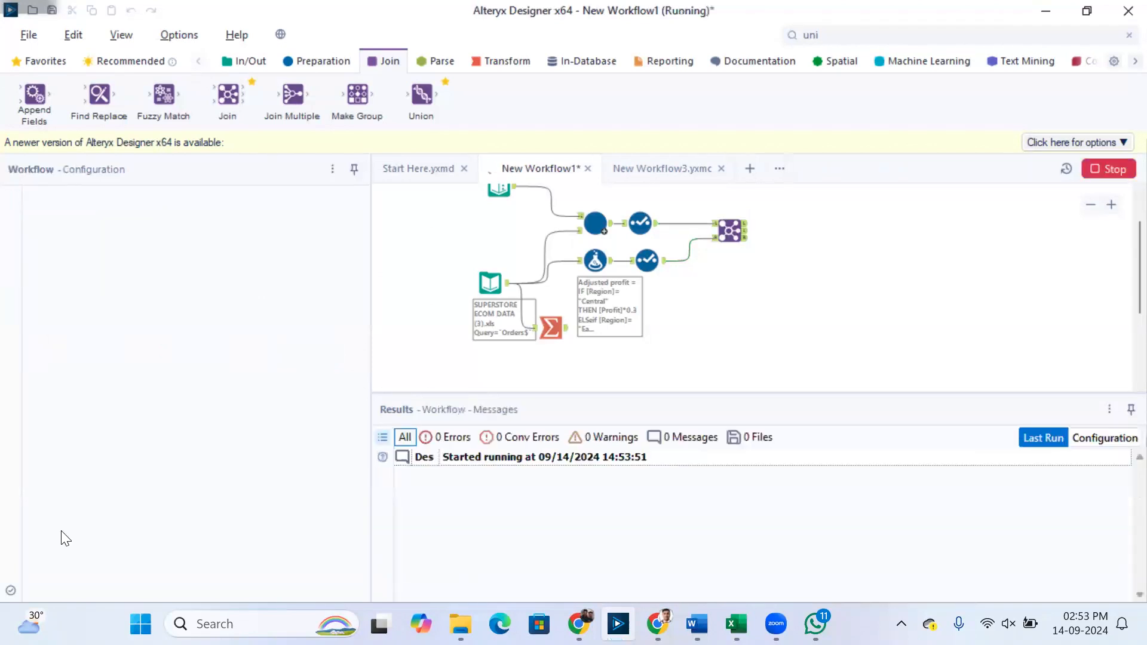
pyautogui.click(746, 237)
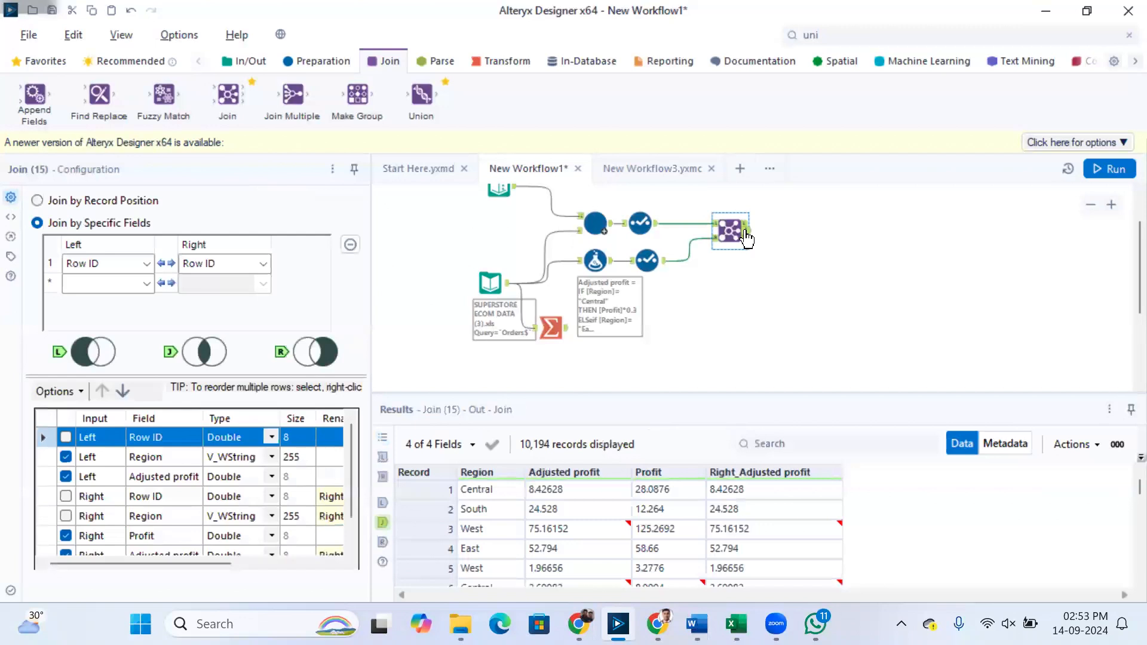
pyautogui.scroll(-2, 687, 524)
pyautogui.scroll(1, 479, 267)
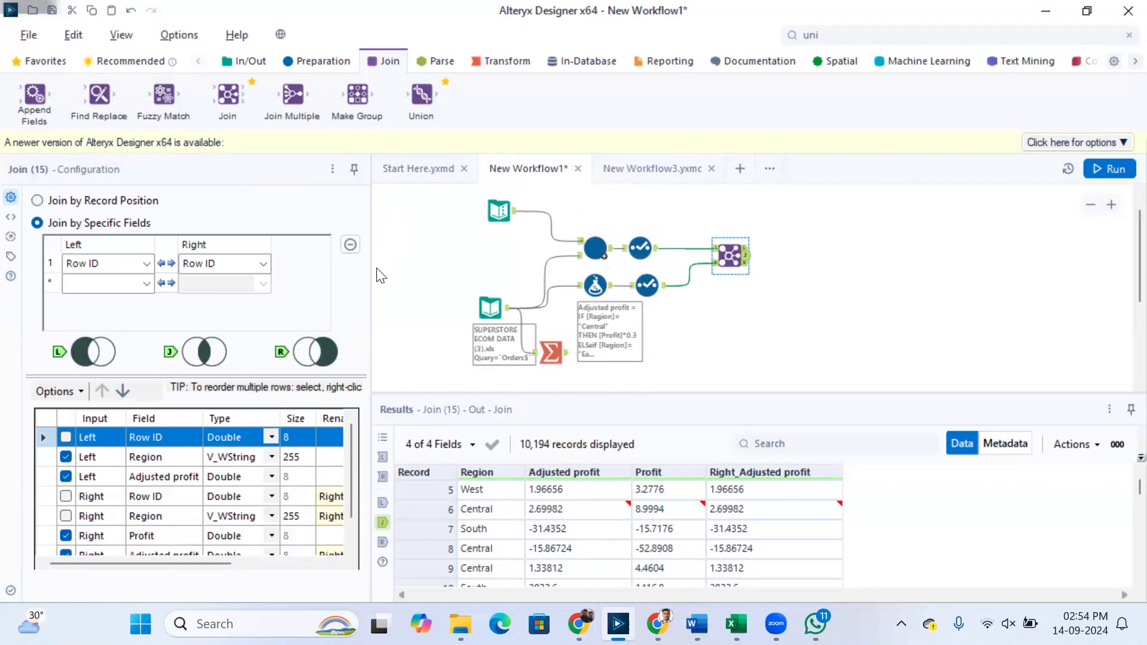
# Compare the Row ID, Region and Adjusted profit output of both Select tools feeding the Join with the joined output
pyautogui.click(471, 489)
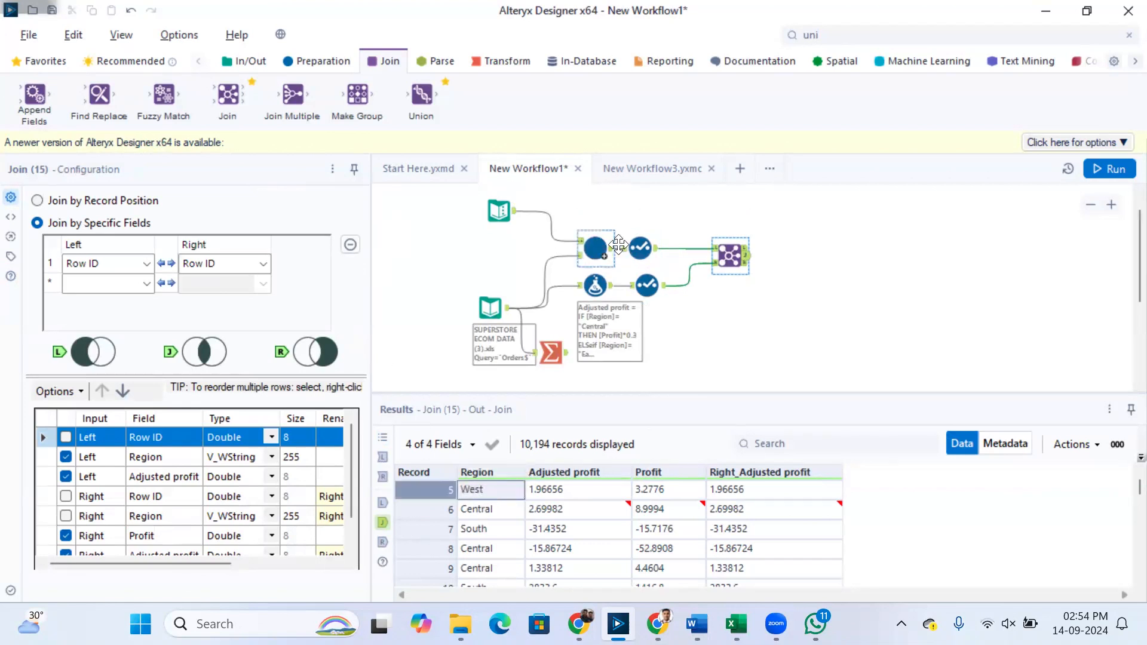
pyautogui.click(656, 256)
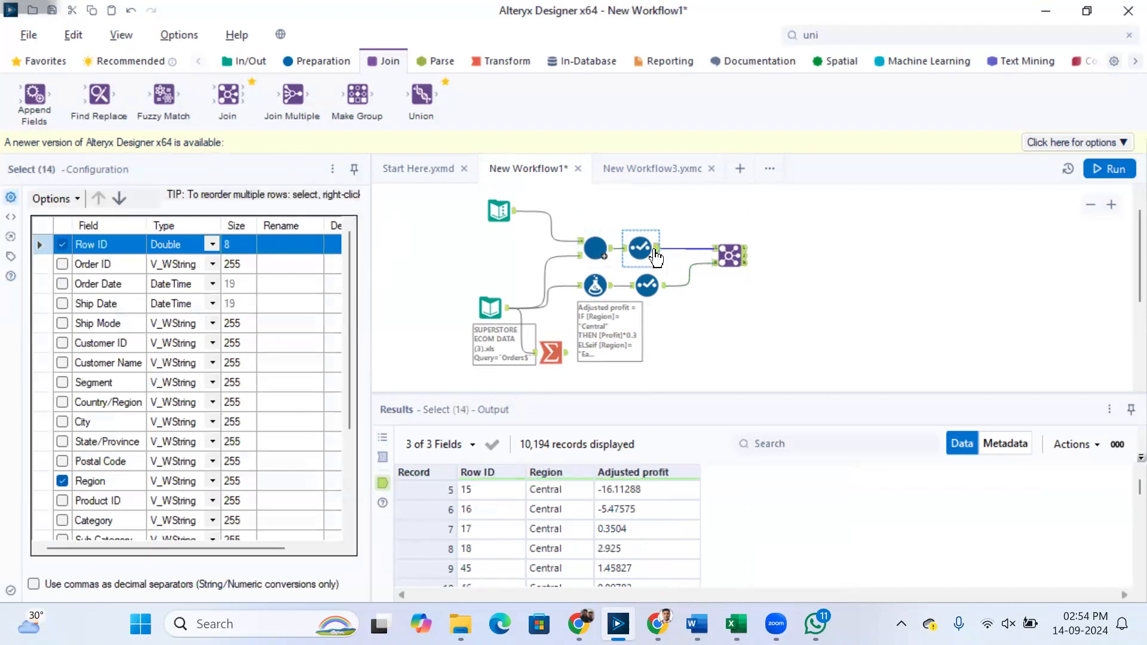
pyautogui.click(660, 298)
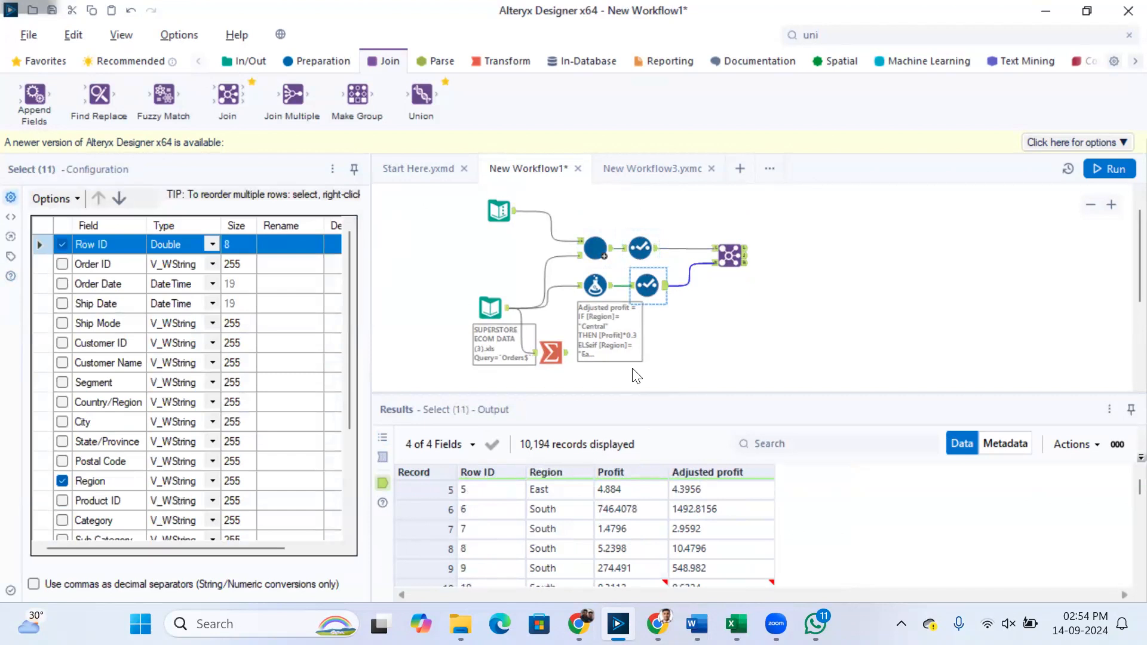
pyautogui.click(649, 248)
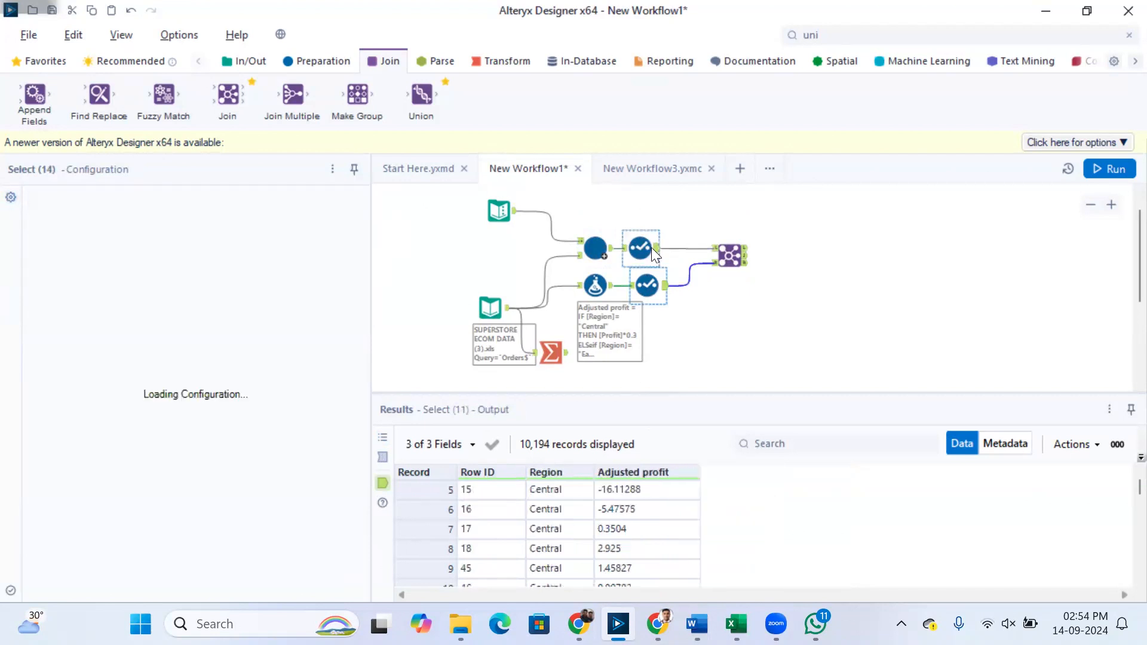
pyautogui.click(434, 490)
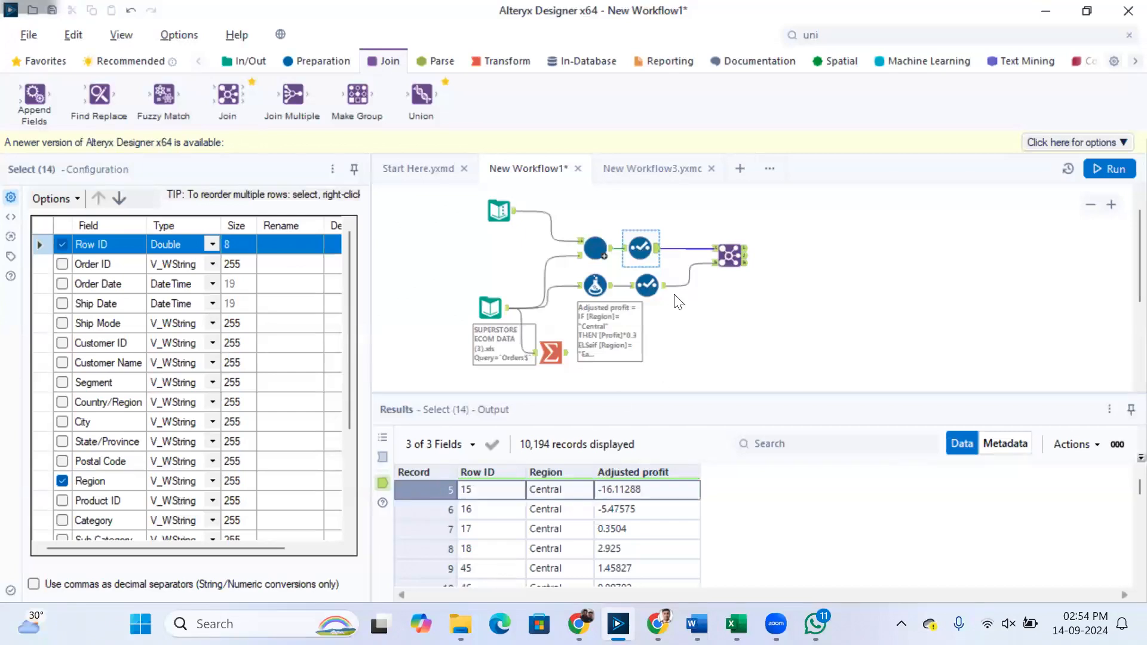
pyautogui.click(647, 286)
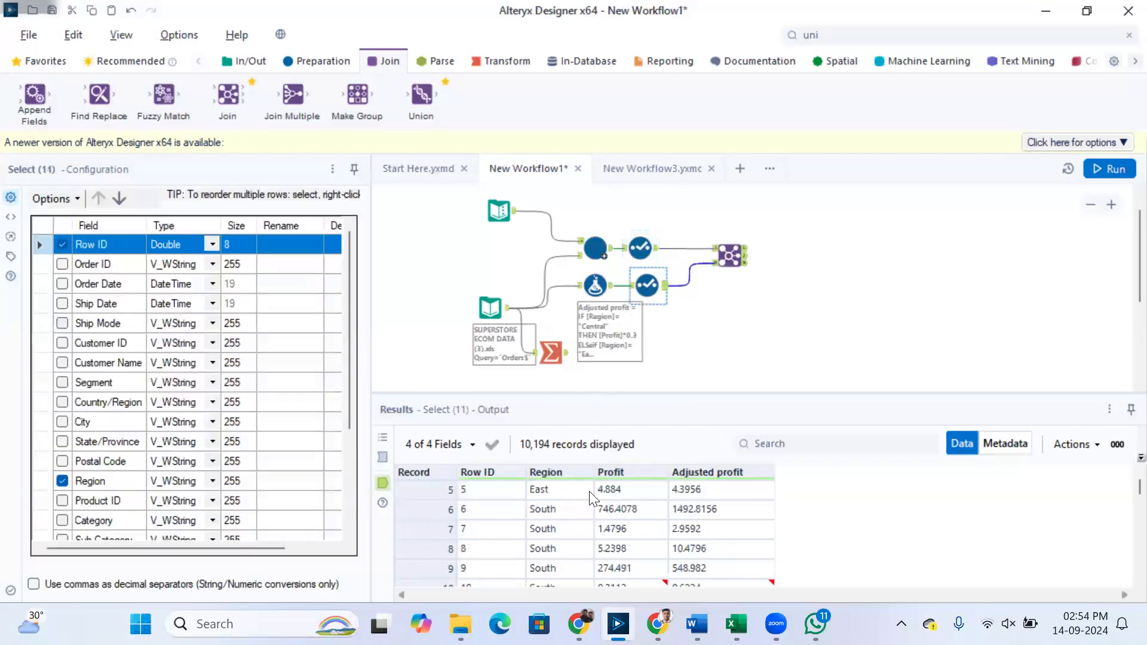
pyautogui.click(640, 247)
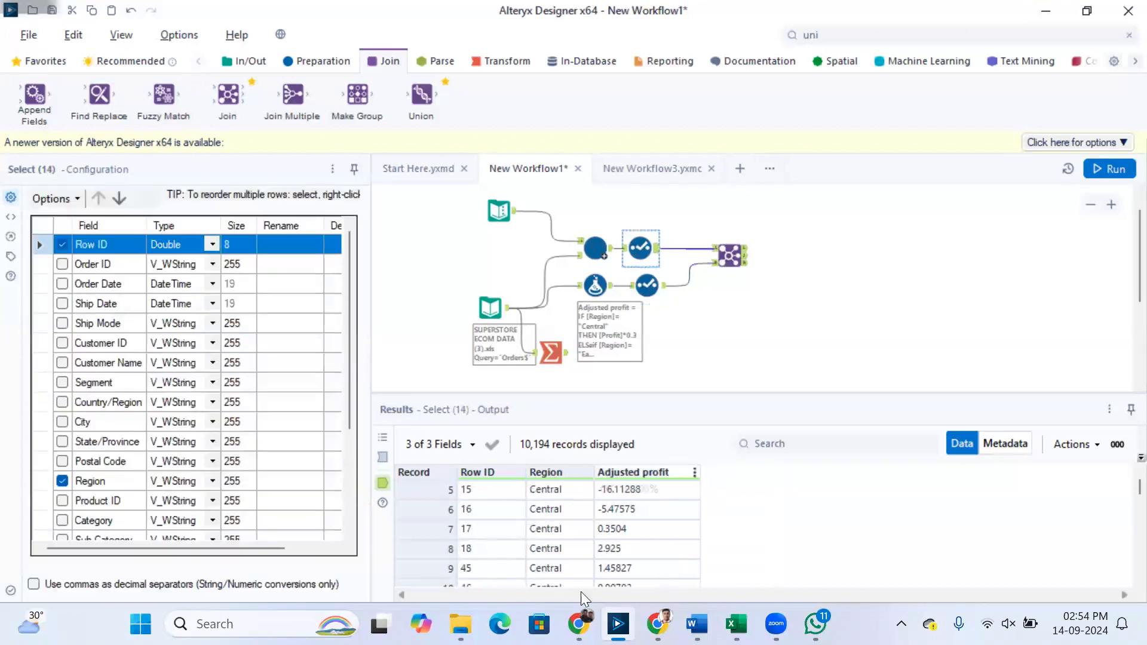
pyautogui.click(430, 489)
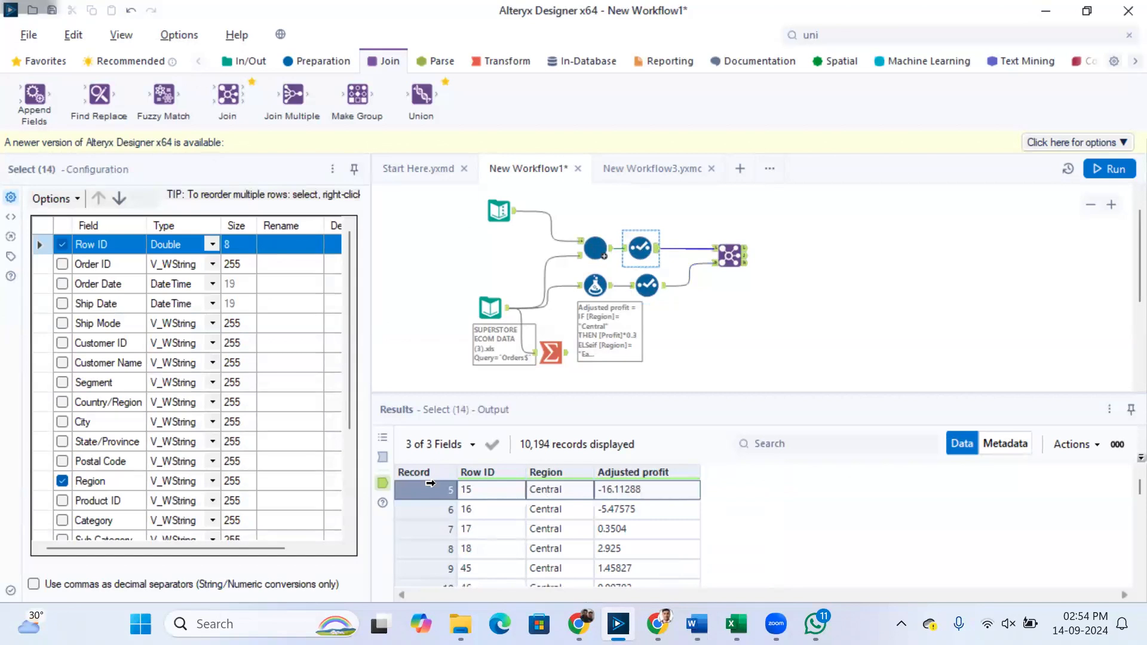
pyautogui.click(720, 251)
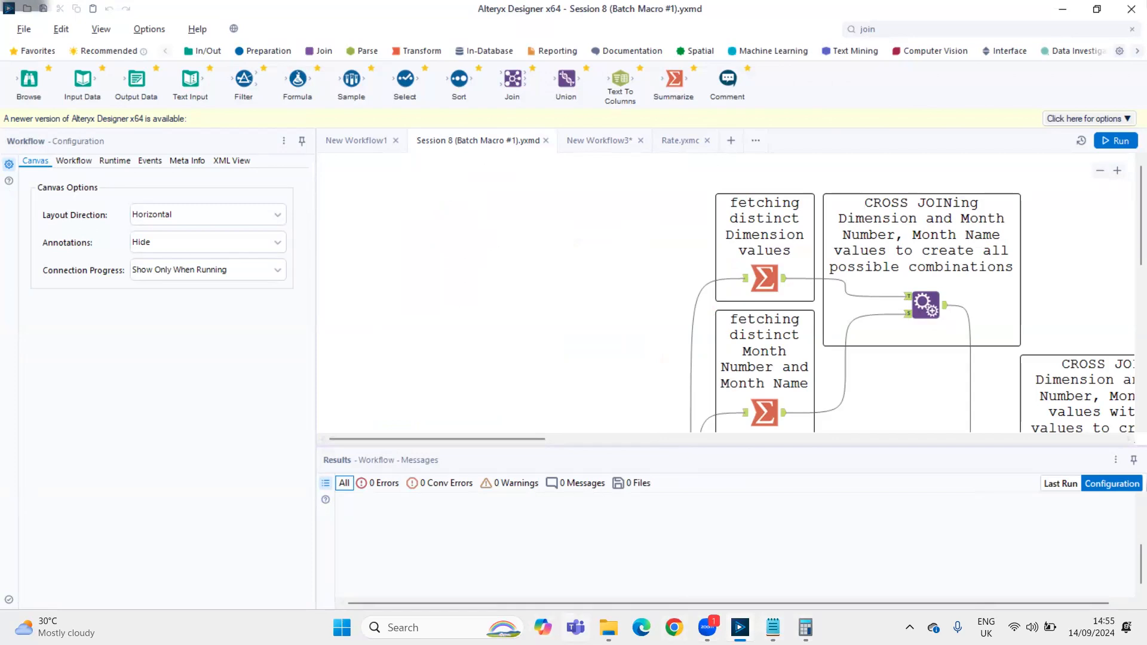
# Open Microsoft Excel with a blank workbook and dismiss the activation wizard
pyautogui.press('super')
pyautogui.write('excel')
pyautogui.press('Return')
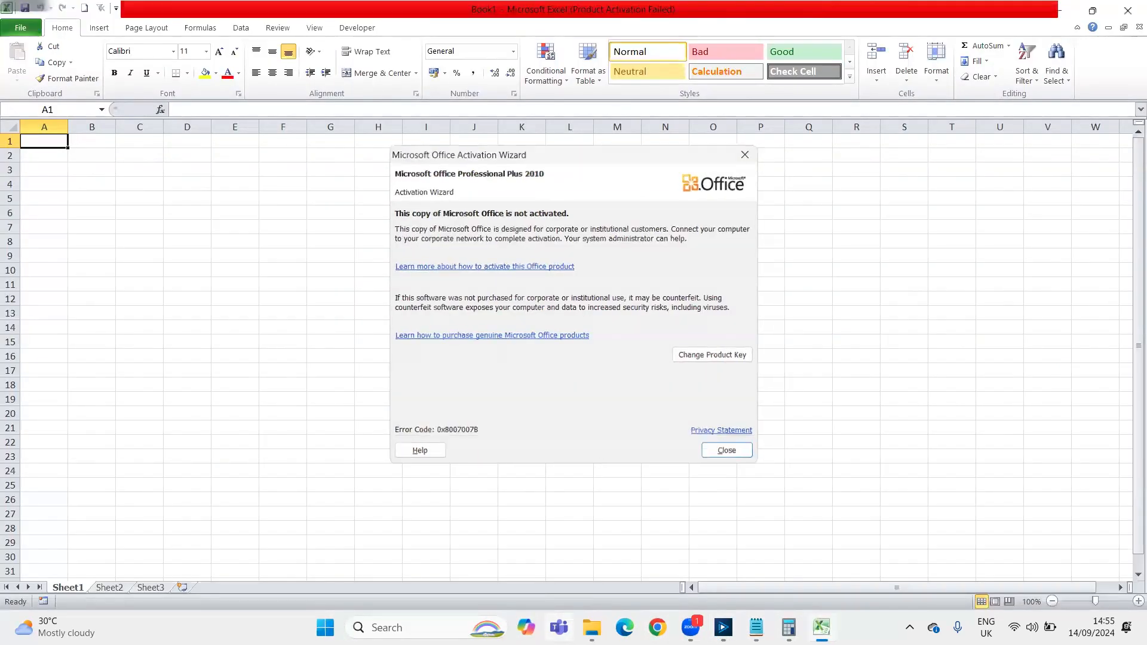
pyautogui.press('Escape')
# Enter the row labels Year in A2, Month in A3 and Segment in A4
pyautogui.press('Down')
pyautogui.press('Down')
pyautogui.press('Down')
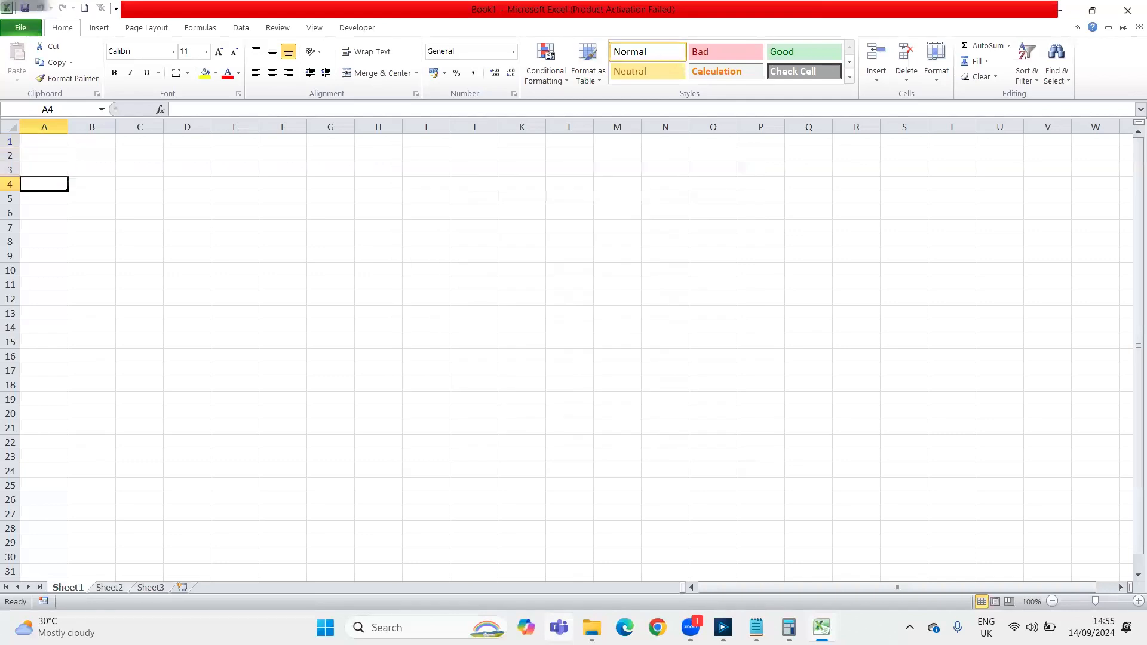
pyautogui.write('n')
pyautogui.press('BackSpace')
pyautogui.write('Segment')
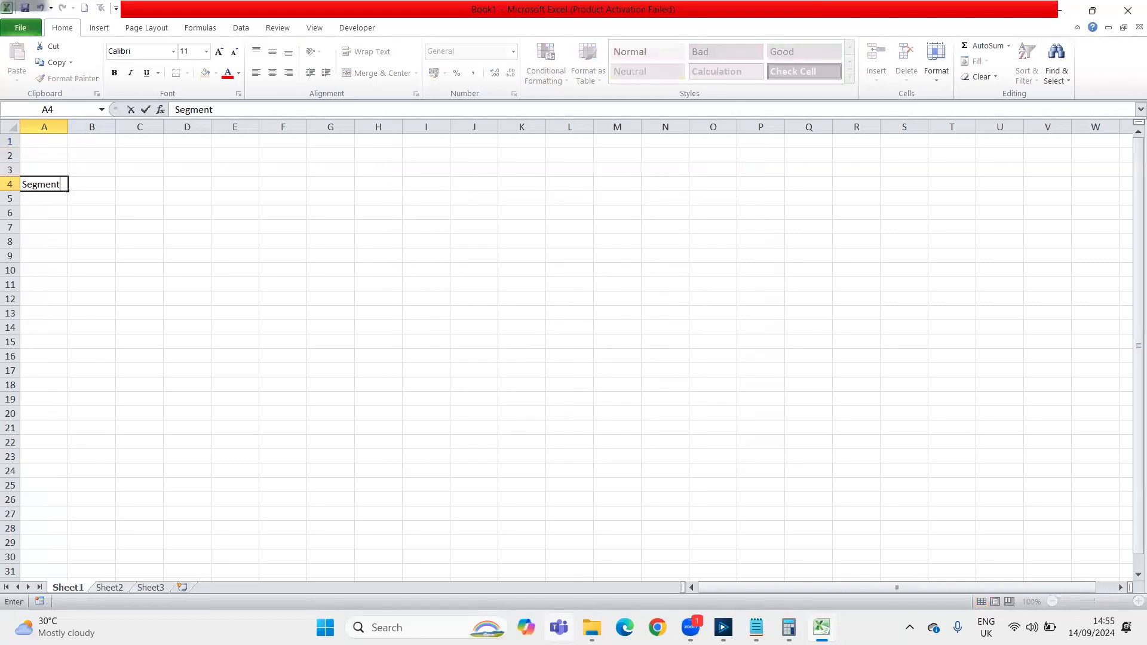
pyautogui.press('Return')
pyautogui.press('Right')
pyautogui.press('Up')
pyautogui.press('Up')
pyautogui.press('Up')
pyautogui.press('Left')
pyautogui.write('Year')
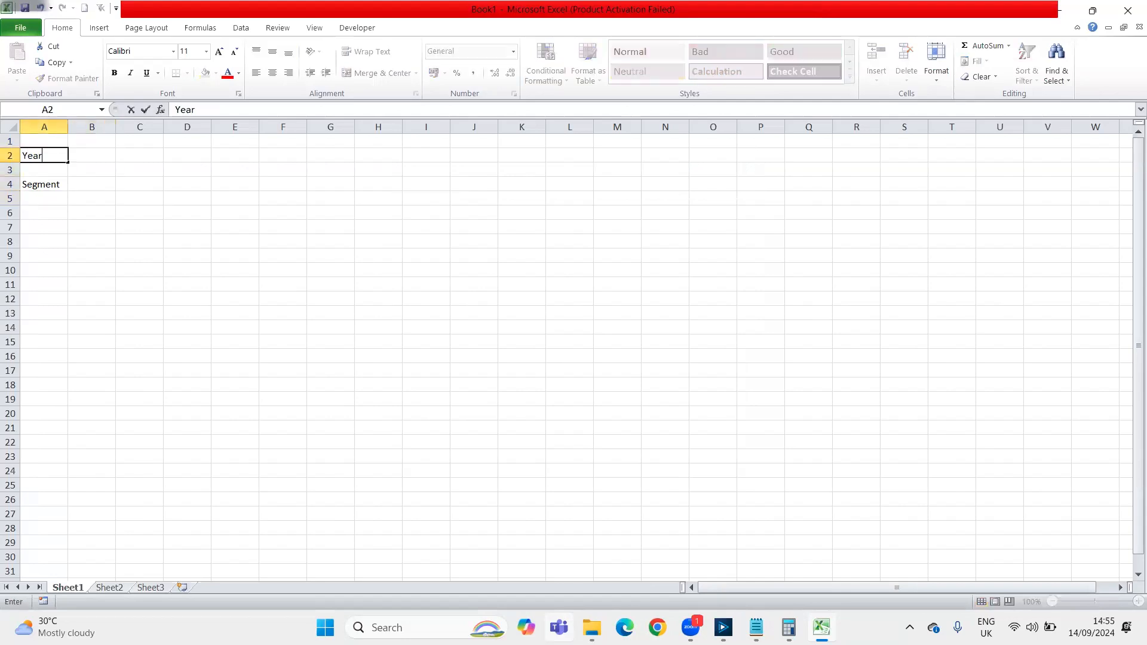
pyautogui.press('Return')
pyautogui.write('Month')
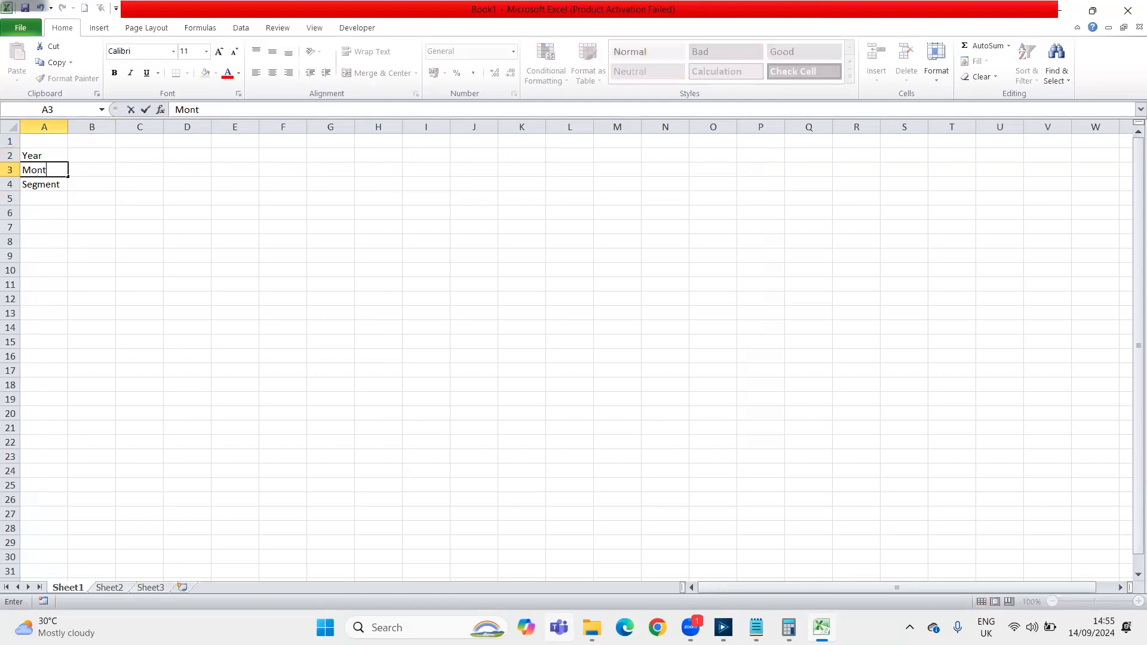
# Enter 2013 in B2 and January, February and March in B3:D3, and select B2:D2
pyautogui.press('Tab')
pyautogui.press('Up')
pyautogui.press('Up')
pyautogui.press('Down')
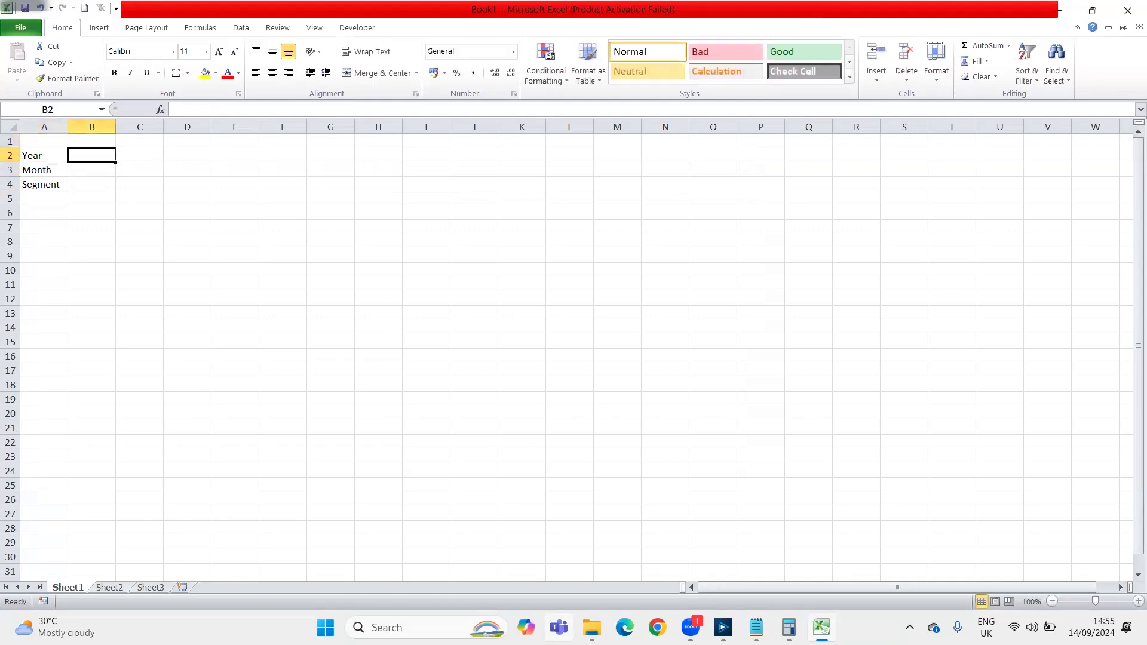
pyautogui.write('2013')
pyautogui.press('Return')
pyautogui.write('January')
pyautogui.press('Tab')
pyautogui.write('February')
pyautogui.press('Tab')
pyautogui.write('March')
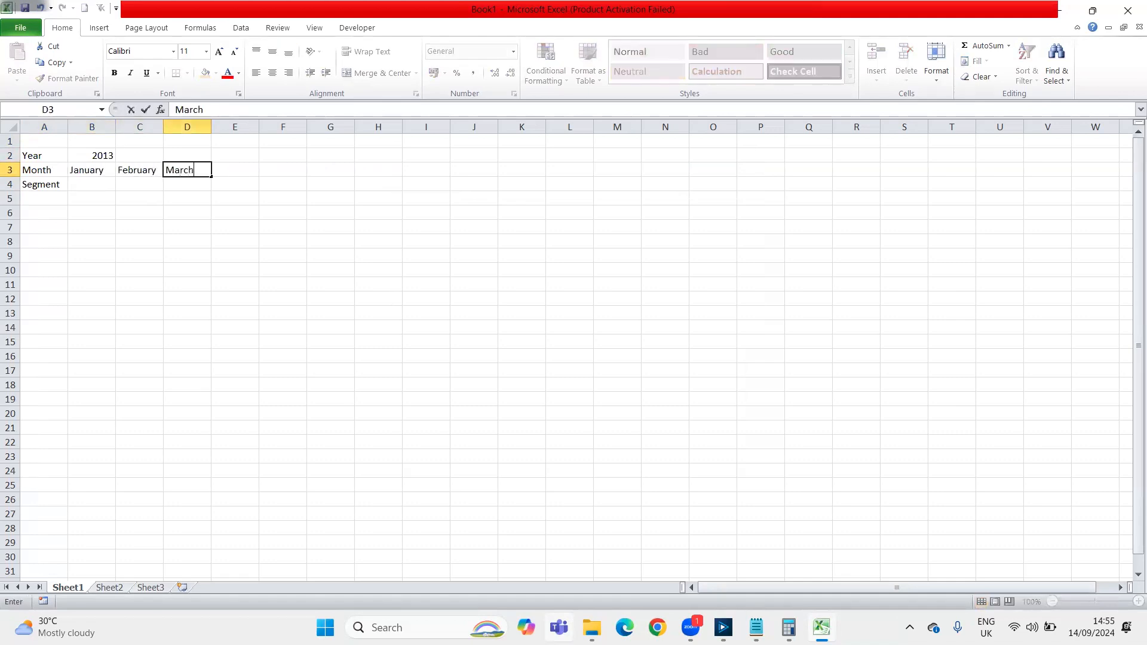
pyautogui.press('Tab')
pyautogui.moveTo(92, 155); pyautogui.dragTo(187, 155)
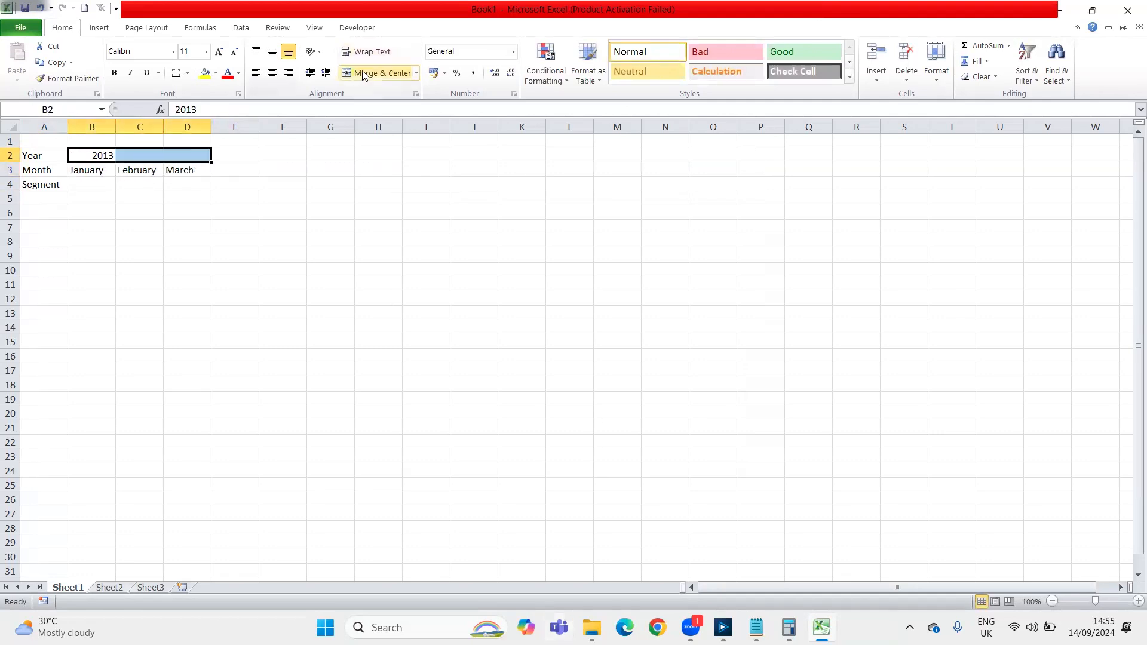
pyautogui.press('alt')
pyautogui.press('a')
pyautogui.press('m')
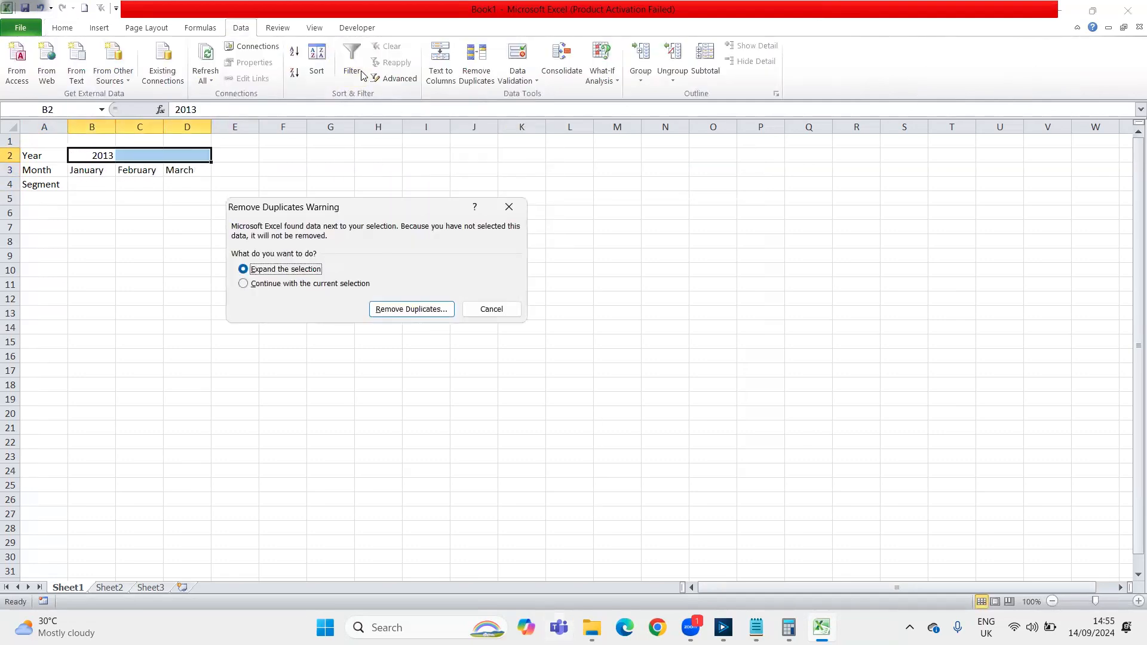
pyautogui.press('Escape')
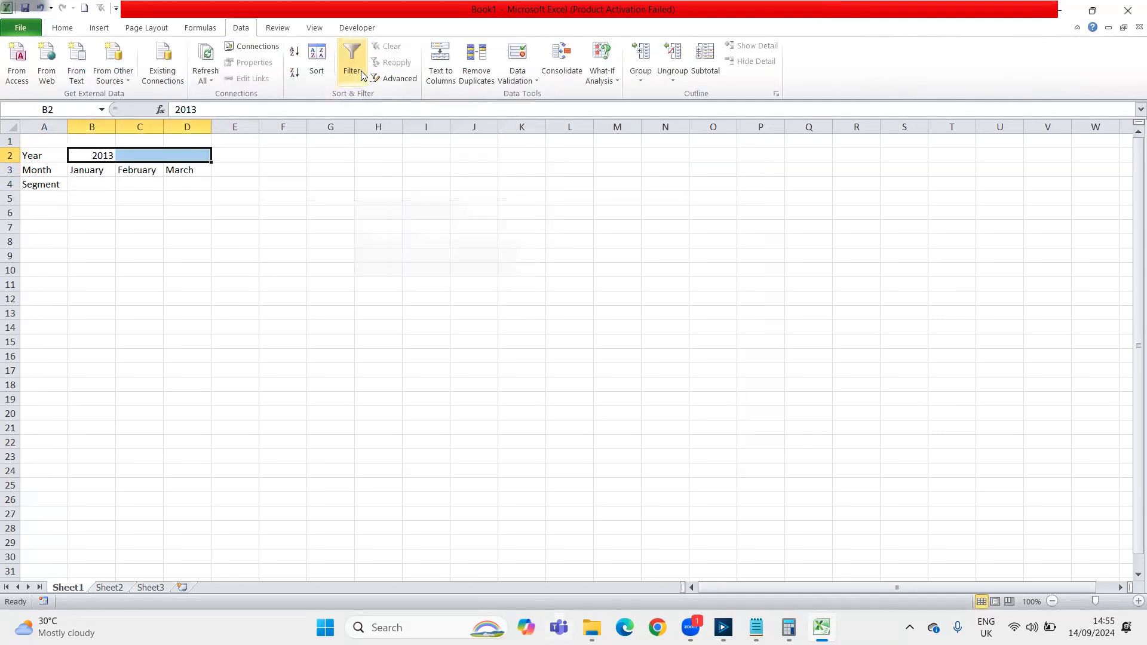
# Merge and center the year 2013 across B2:D2, above the three months
pyautogui.click(71, 28)
pyautogui.click(379, 73)
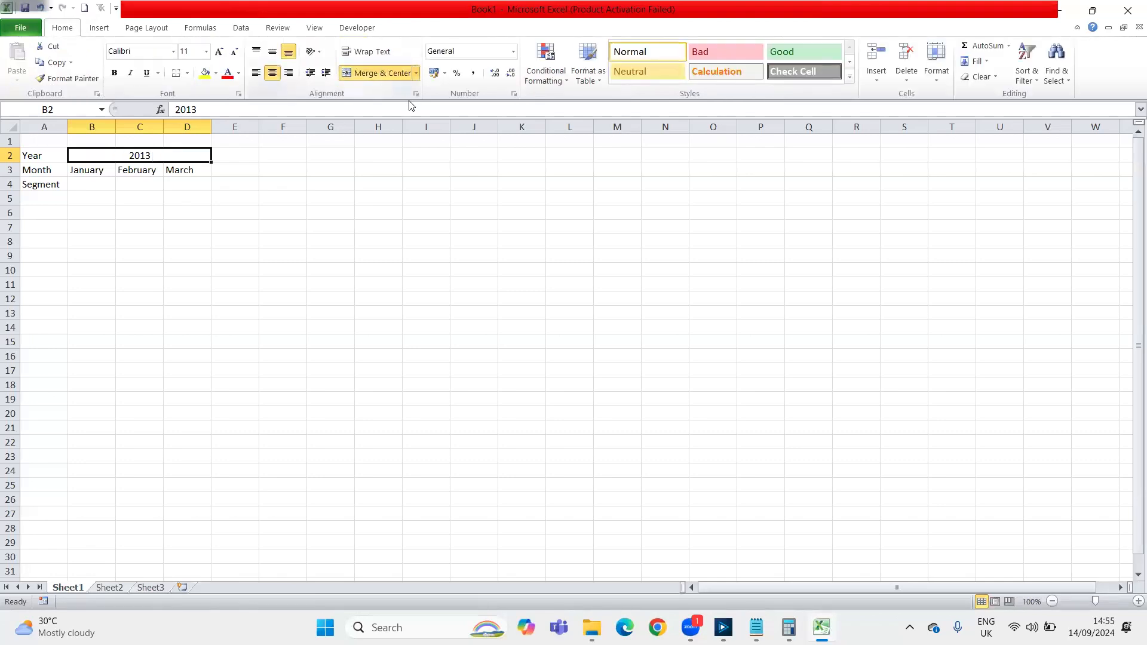
pyautogui.click(250, 168)
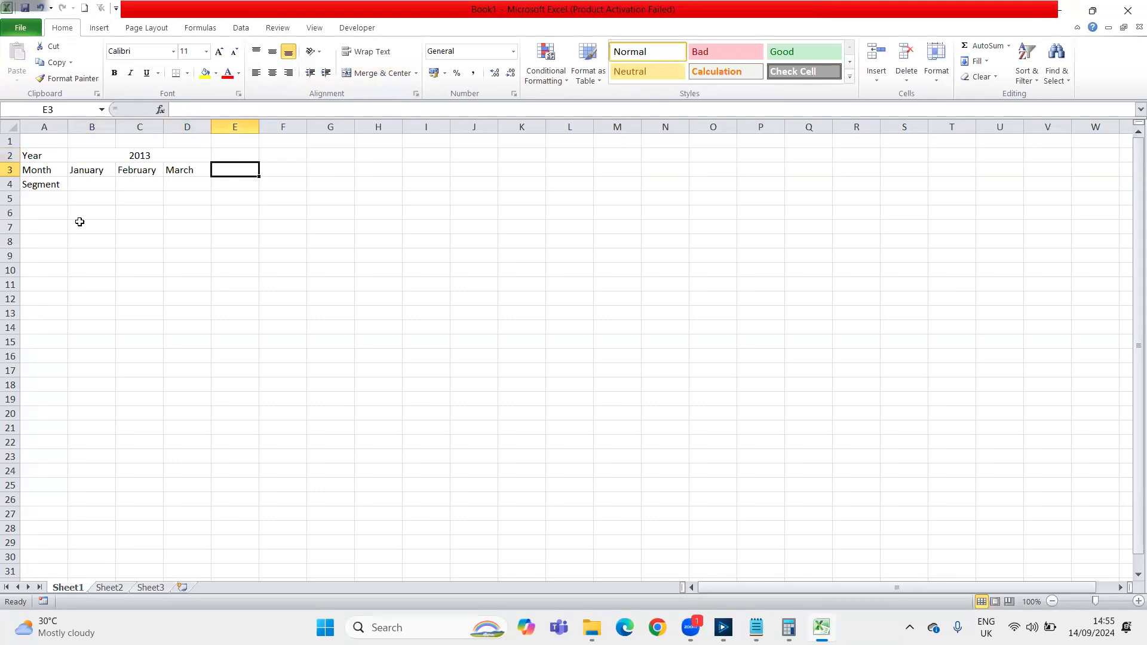
# Switch to Alteryx Designer and view the Join results in New Workflow3
pyautogui.click(723, 627)
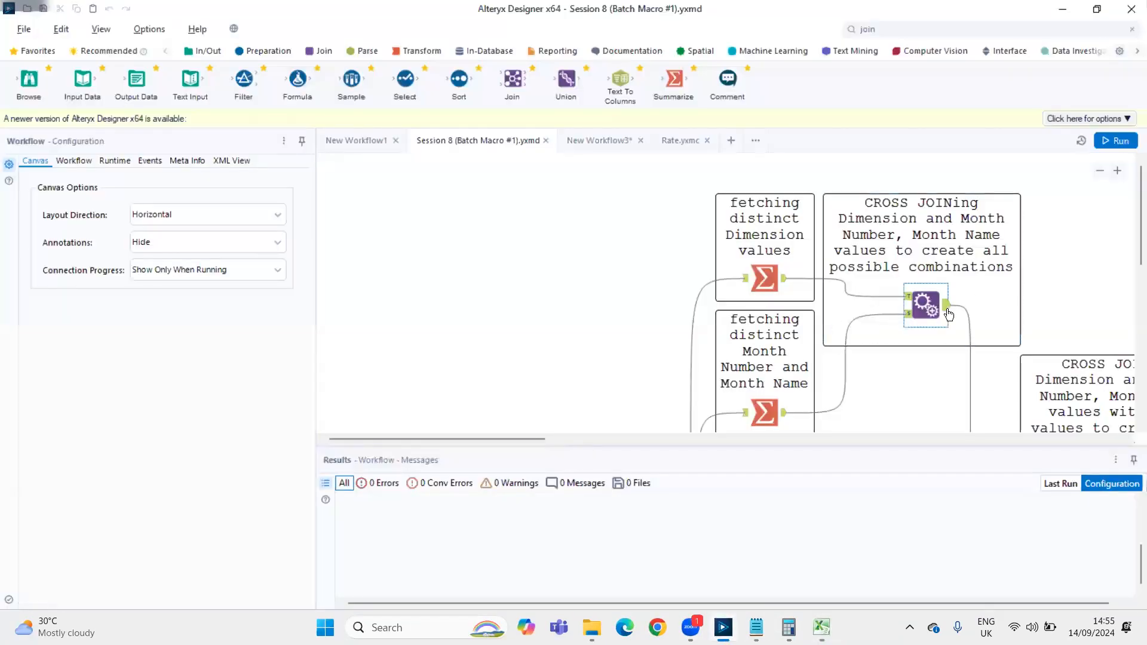
pyautogui.click(986, 336)
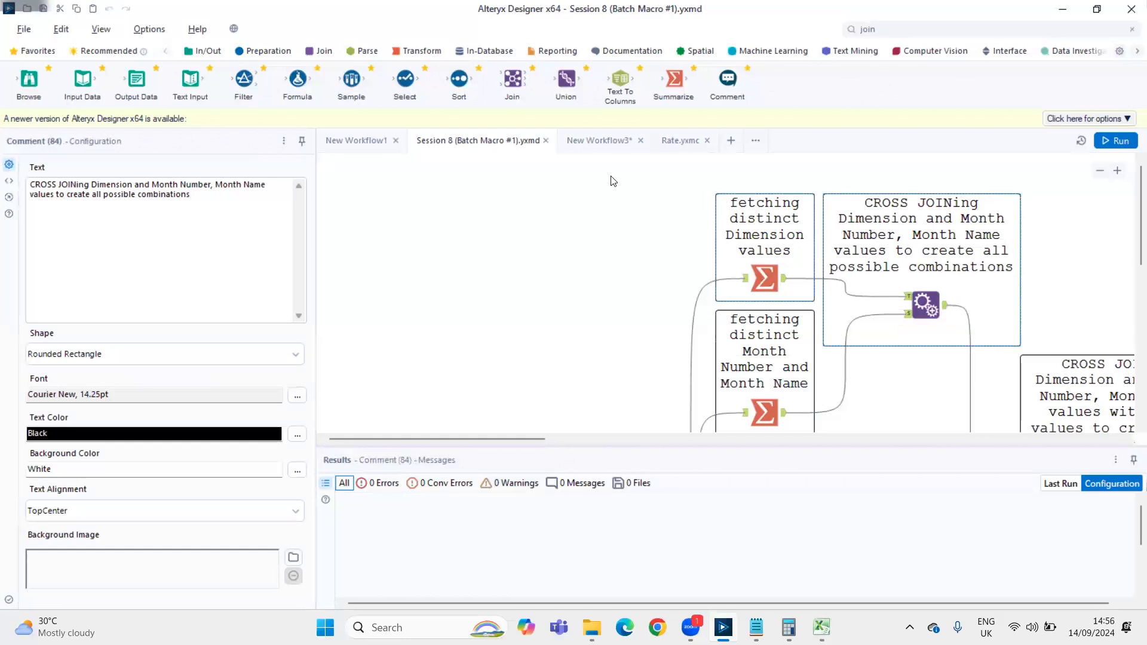
pyautogui.click(589, 139)
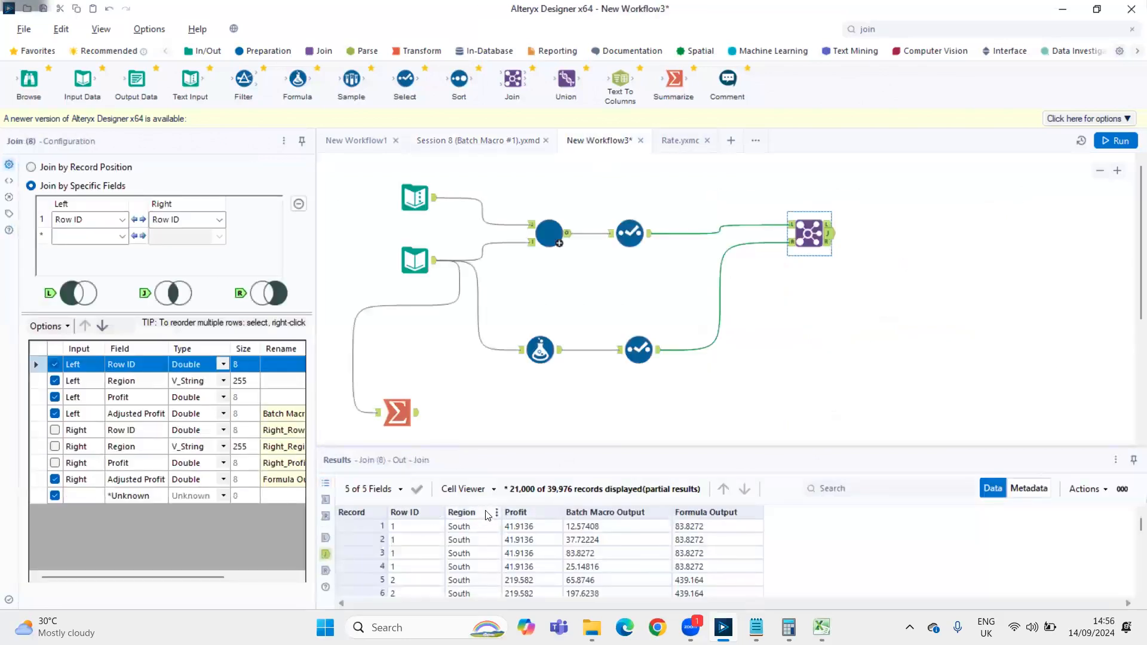
# Switch back to Excel and examine the year and month headers, the segment column and the value area B4:D8
pyautogui.hotkey('alt', 'Tab')
pyautogui.moveTo(41, 156); pyautogui.dragTo(179, 172)
pyautogui.moveTo(161, 254); pyautogui.dragTo(161, 243)
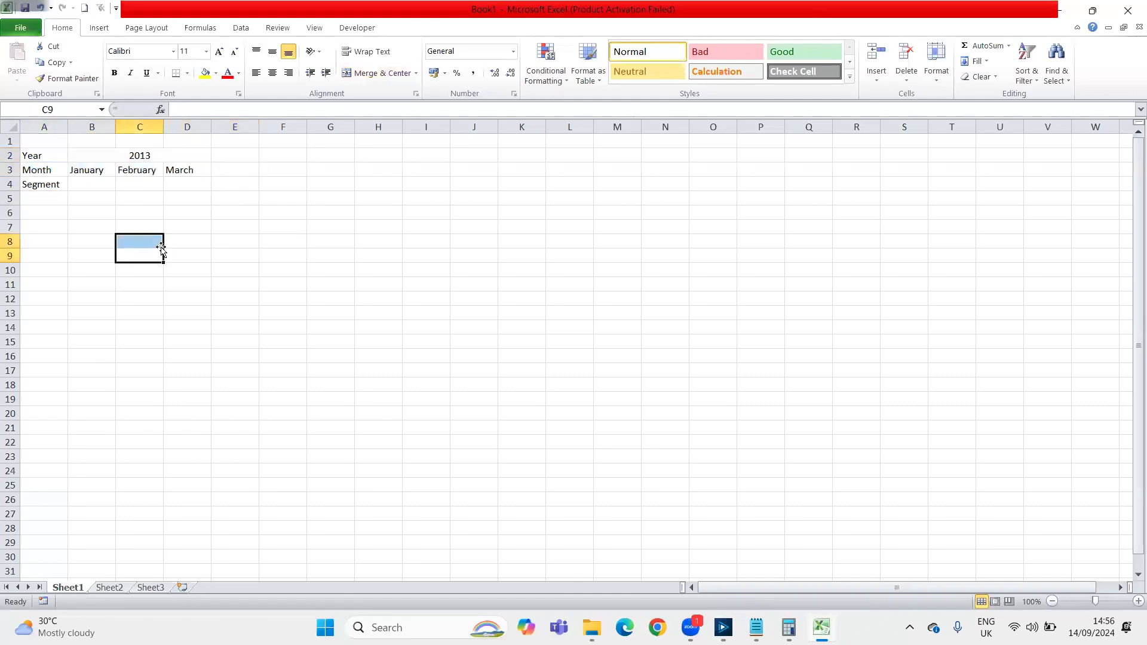
pyautogui.moveTo(44, 182); pyautogui.dragTo(46, 257)
pyautogui.moveTo(80, 183); pyautogui.dragTo(170, 239)
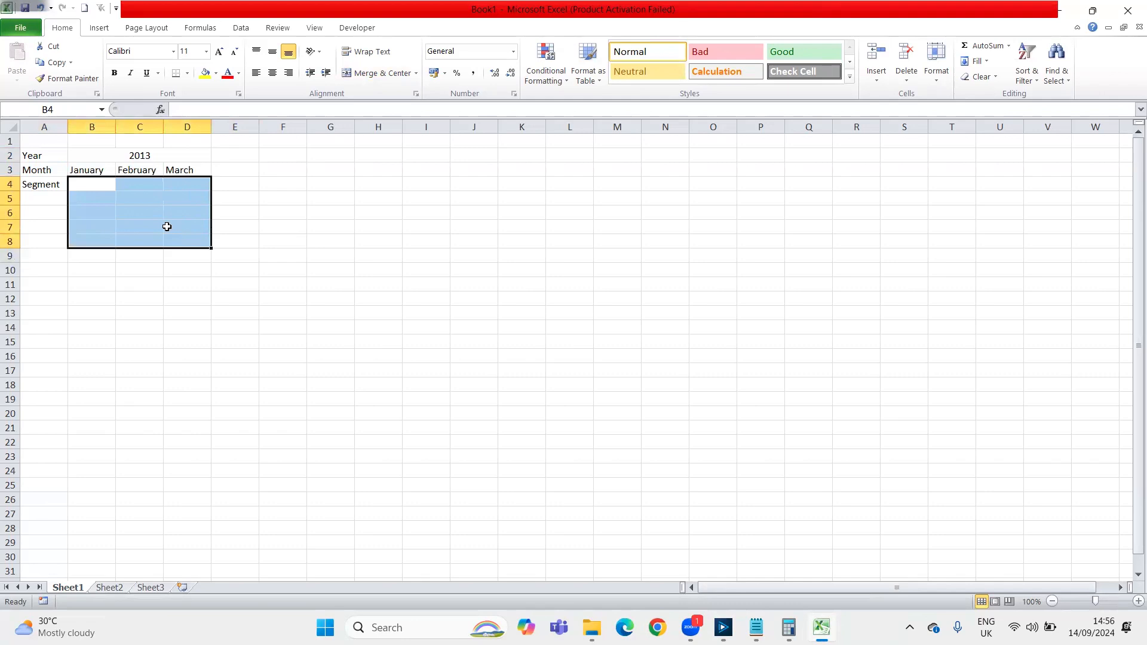
pyautogui.moveTo(82, 155); pyautogui.dragTo(84, 172)
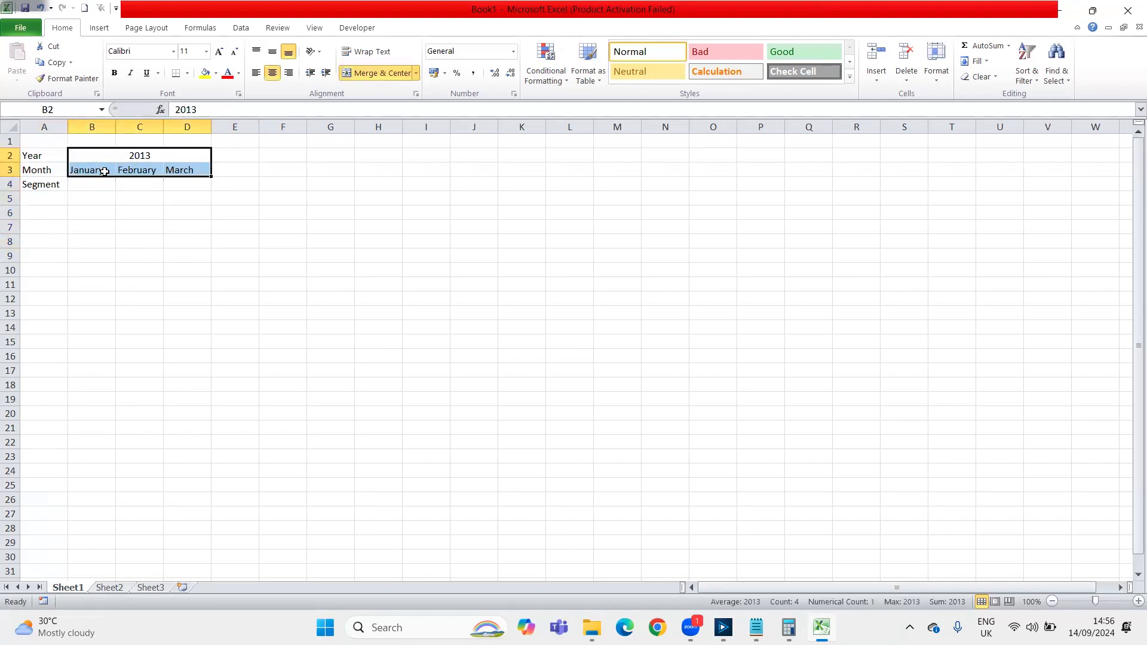
pyautogui.click(105, 171)
pyautogui.press('Right')
pyautogui.press('Right')
pyautogui.press('Right')
pyautogui.press('Up')
pyautogui.press('Down')
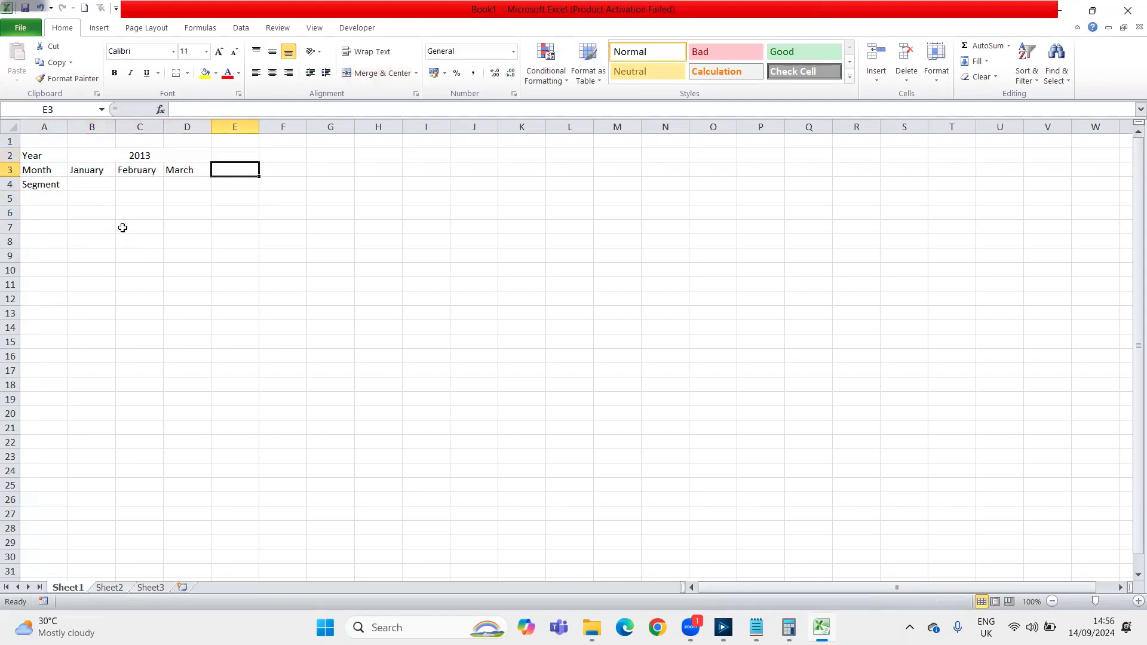
pyautogui.press('Left')
pyautogui.press('Left')
pyautogui.press('Left')
pyautogui.press('Down')
pyautogui.press('Left')
pyautogui.press('Right')
pyautogui.press('Up')
pyautogui.press('Right')
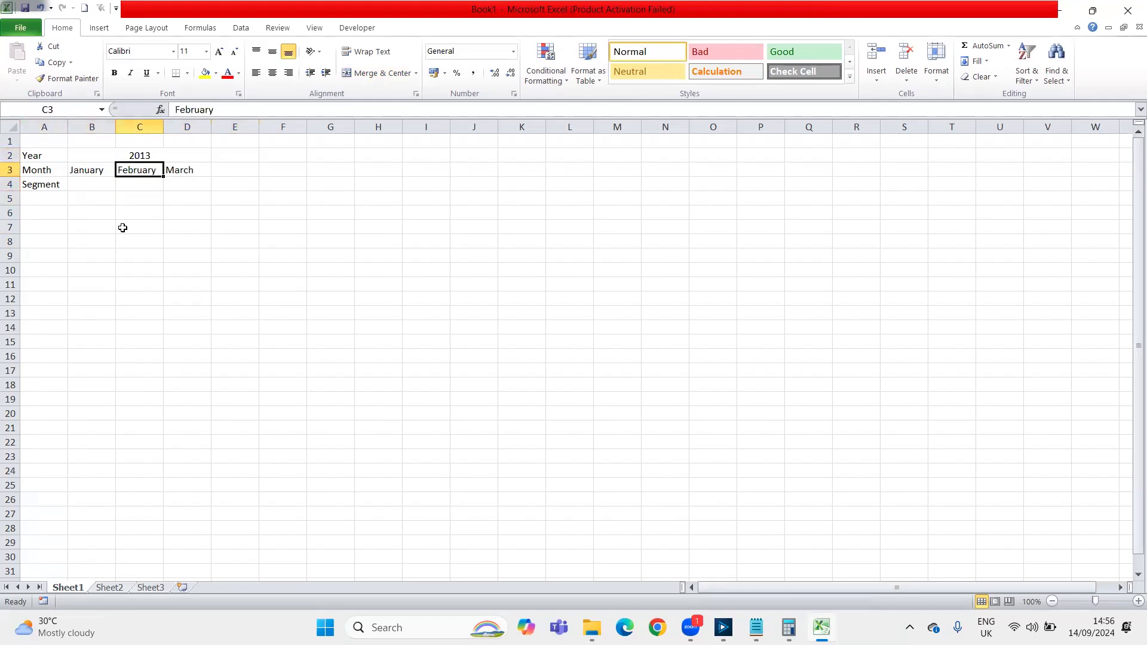
pyautogui.press('Left')
pyautogui.press('Right')
pyautogui.press('Left')
pyautogui.press('Down')
pyautogui.press('Down')
pyautogui.press('Left')
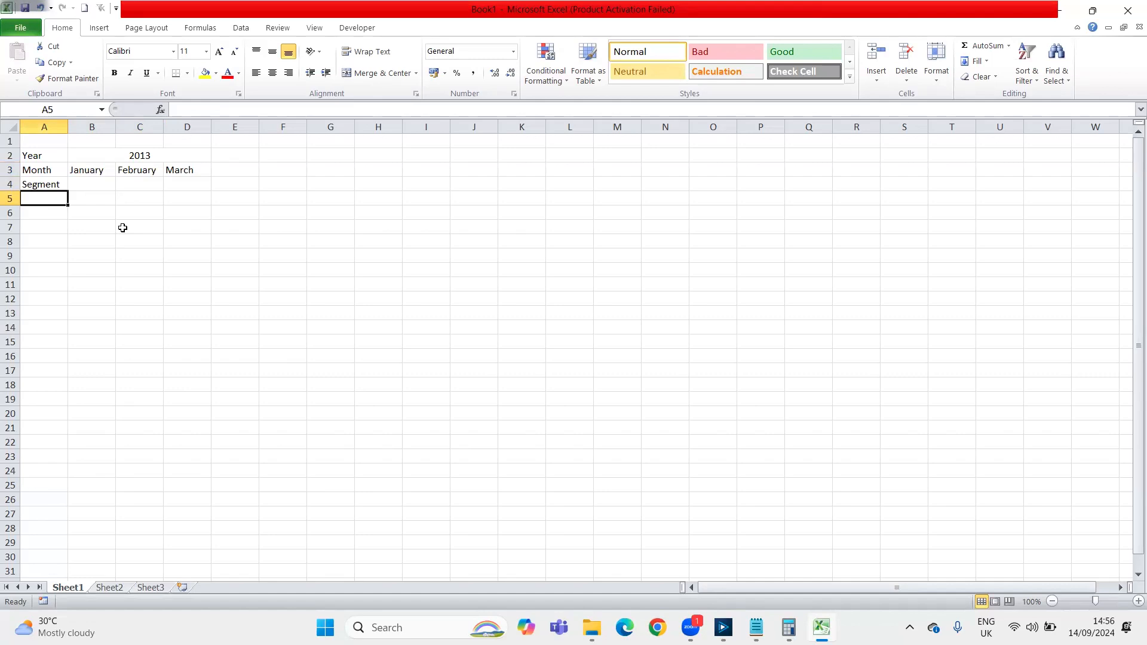
pyautogui.write('C')
pyautogui.press('BackSpace')
pyautogui.write('Cor')
pyautogui.press('Up')
pyautogui.press('Up')
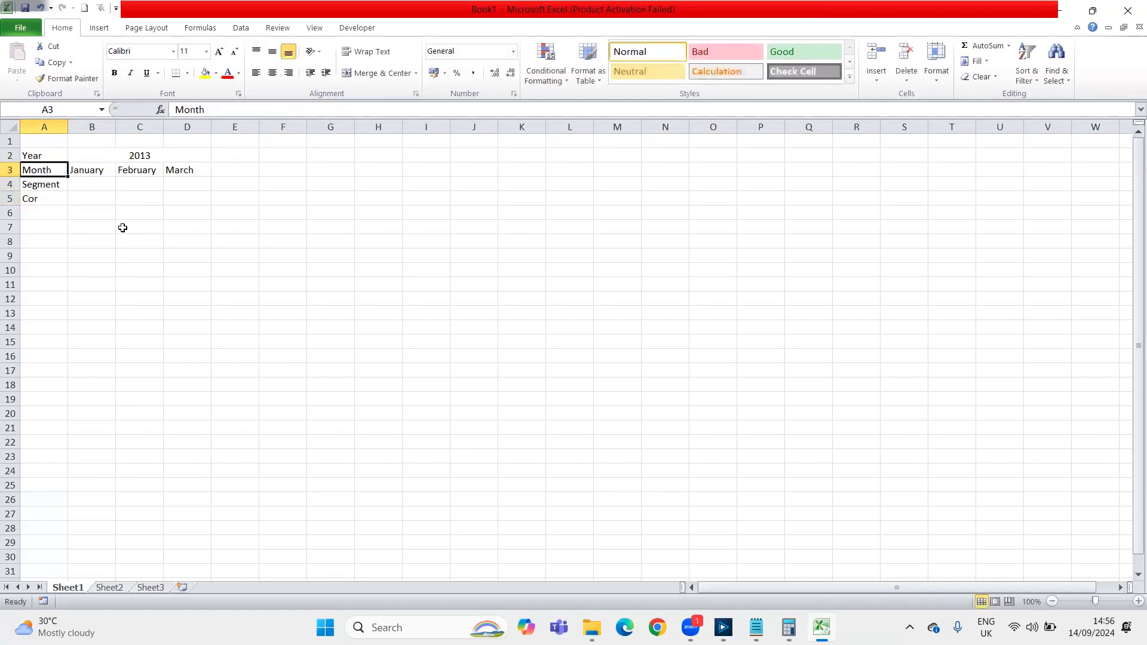
# Replace the Segment label in A4 with Corporate, and enter Consumer in A5 and Home Office in A6
pyautogui.press('Down')
pyautogui.write('Corp')
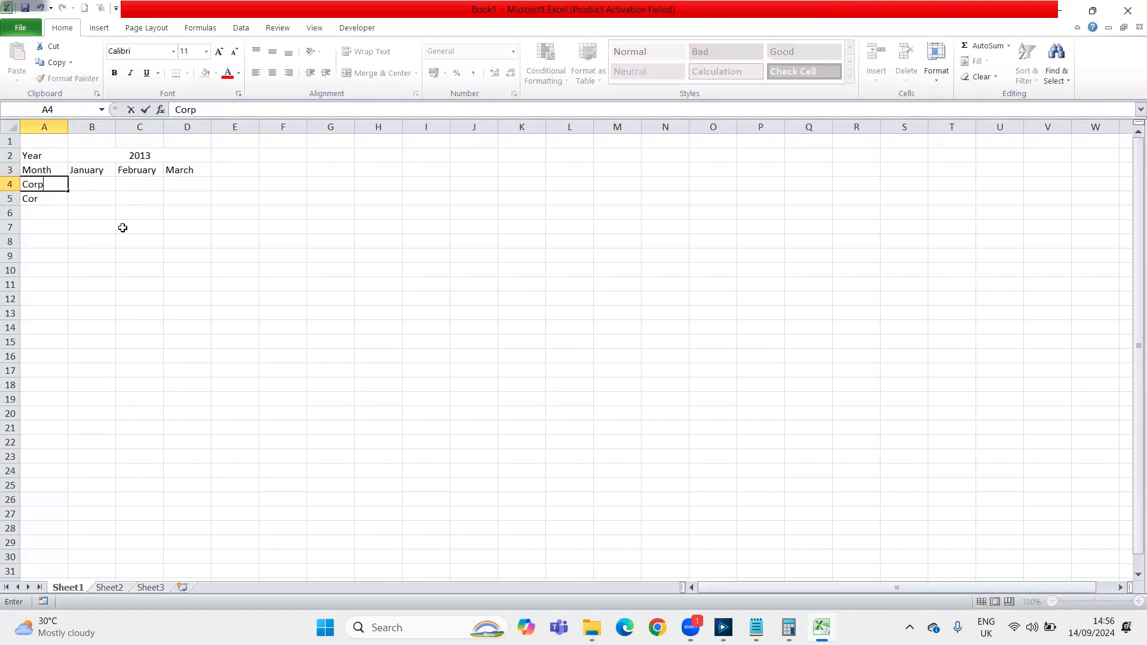
pyautogui.write('orate')
pyautogui.press('Return')
pyautogui.write('Consumer')
pyautogui.press('Return')
pyautogui.write('H')
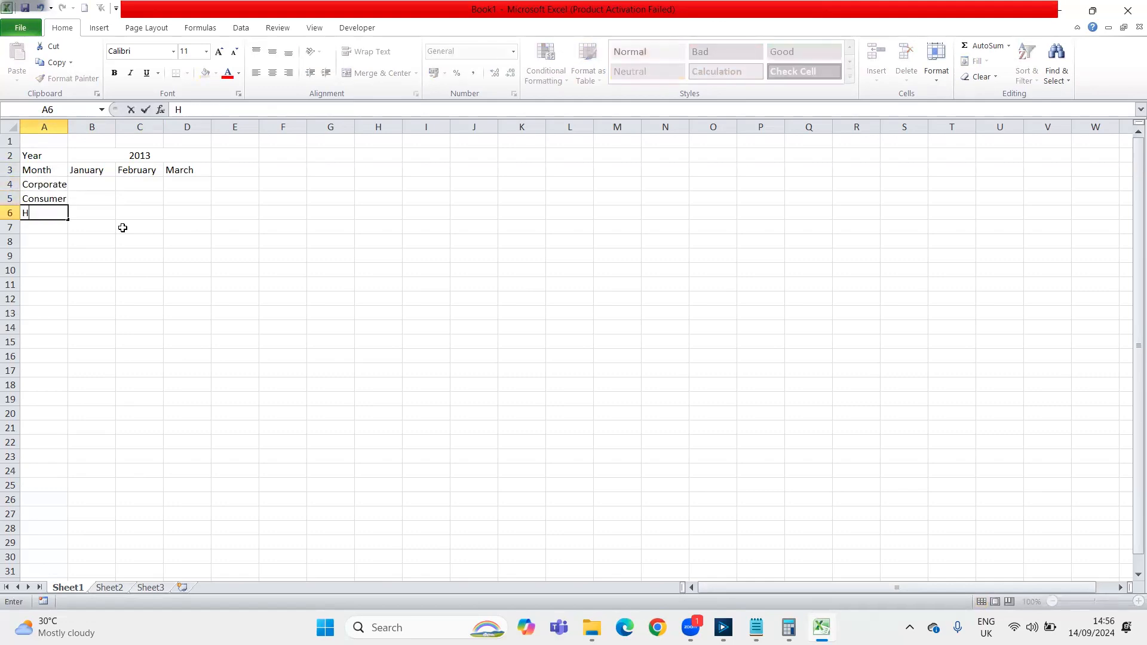
pyautogui.write('ome Office')
pyautogui.press('Return')
# Review the segment names in A4:A6 against the January and February columns of the table layout
pyautogui.press('Up')
pyautogui.press('Up')
pyautogui.press('Up')
pyautogui.hotkey('shift', 'Down')
pyautogui.hotkey('shift', 'Down')
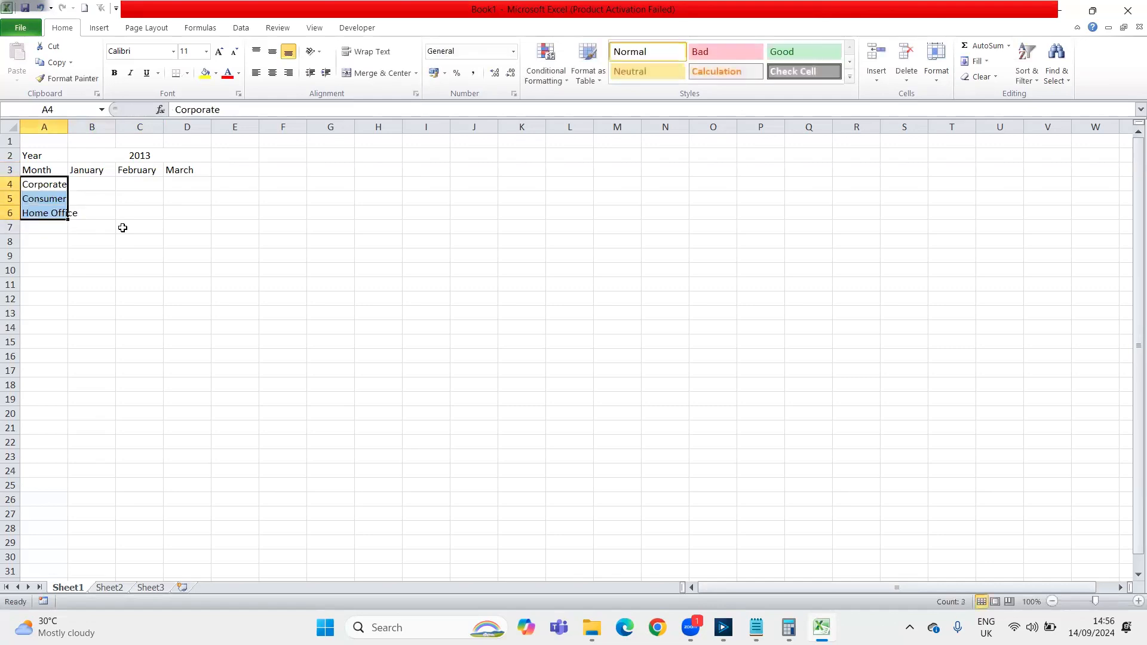
pyautogui.press('Right')
pyautogui.press('Up')
pyautogui.press('Down')
pyautogui.press('Left')
pyautogui.press('Right')
pyautogui.press('Right')
pyautogui.press('Up')
pyautogui.press('Up')
pyautogui.press('Down')
pyautogui.press('Down')
pyautogui.press('Down')
pyautogui.press('Left')
pyautogui.press('Left')
pyautogui.press('Right')
pyautogui.press('Right')
pyautogui.press('Up')
pyautogui.press('Up')
pyautogui.press('Up')
# Examine the February and January headers and the empty value cells under them in the table layout
pyautogui.press('Down')
pyautogui.hotkey('shift', 'Down')
pyautogui.hotkey('shift', 'Down')
pyautogui.hotkey('shift', 'Down')
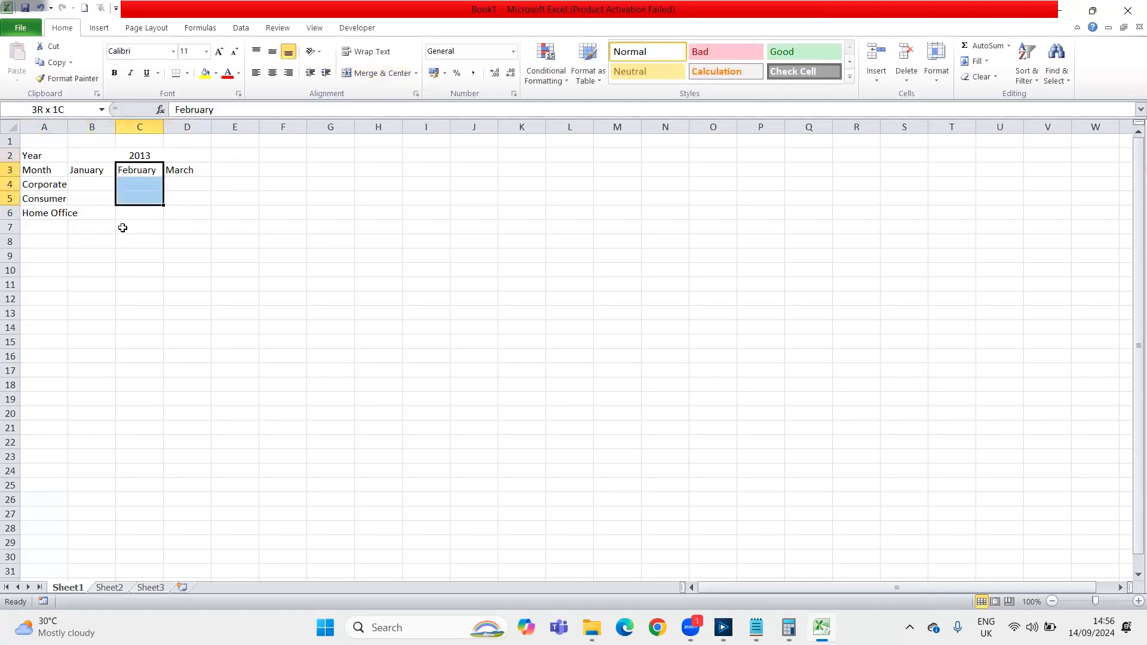
pyautogui.press('Down')
pyautogui.press('Up')
pyautogui.press('Down')
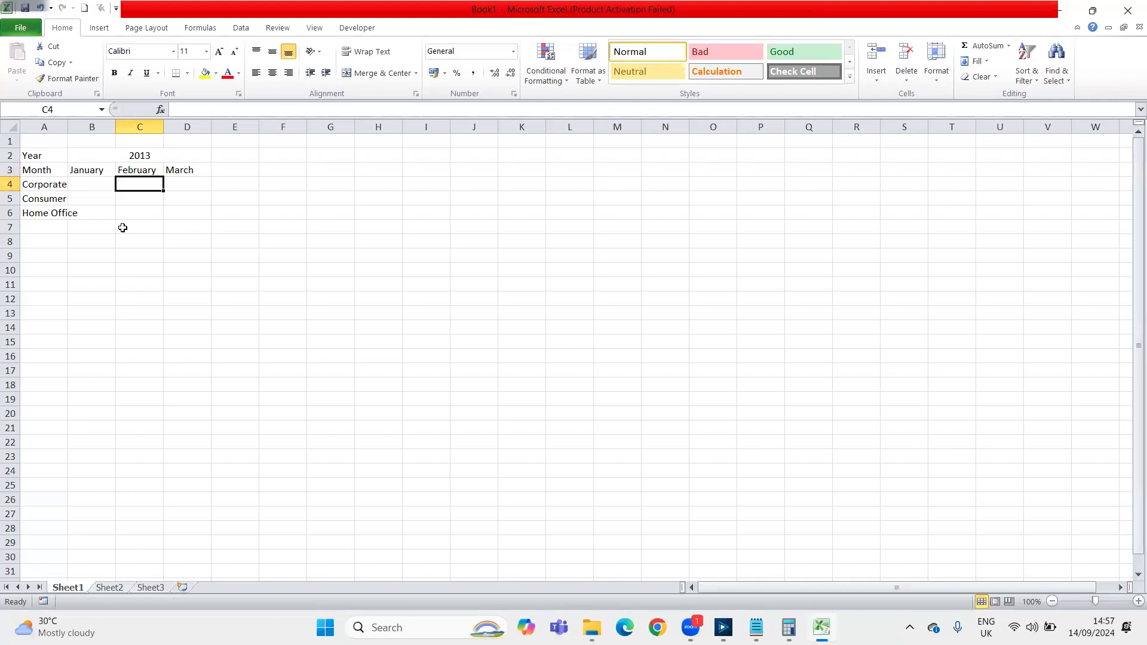
pyautogui.press('Up')
pyautogui.press('Left')
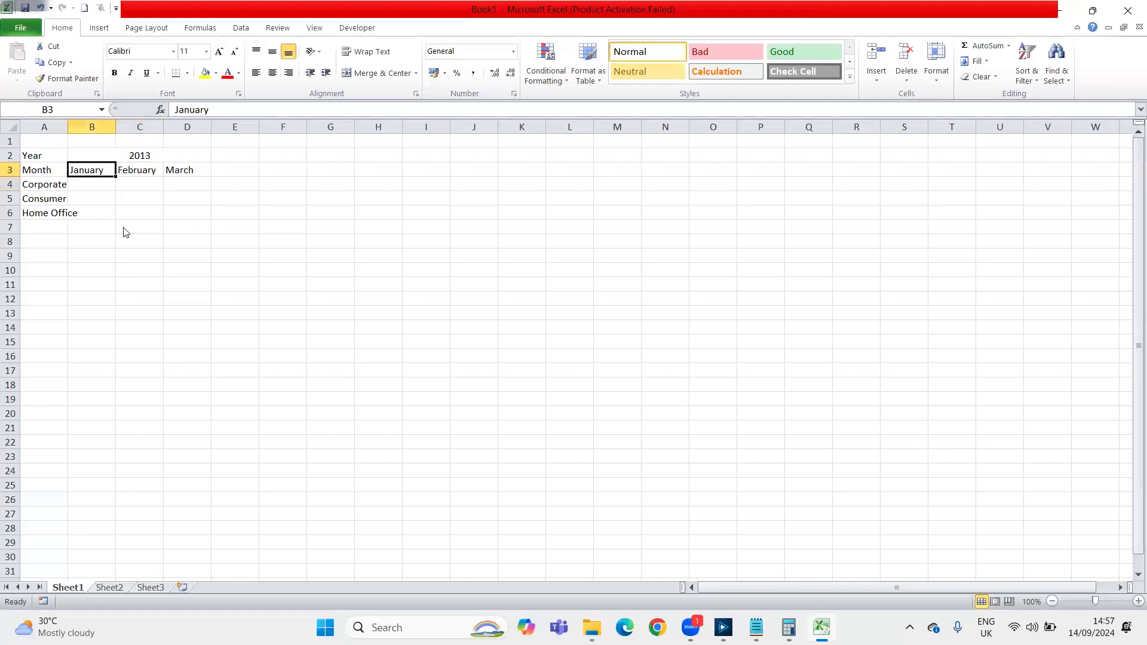
# Switch to Alteryx Designer, bring up the Session 8 (Batch Macro #1) workflow and run it
pyautogui.hotkey('alt', 'Tab')
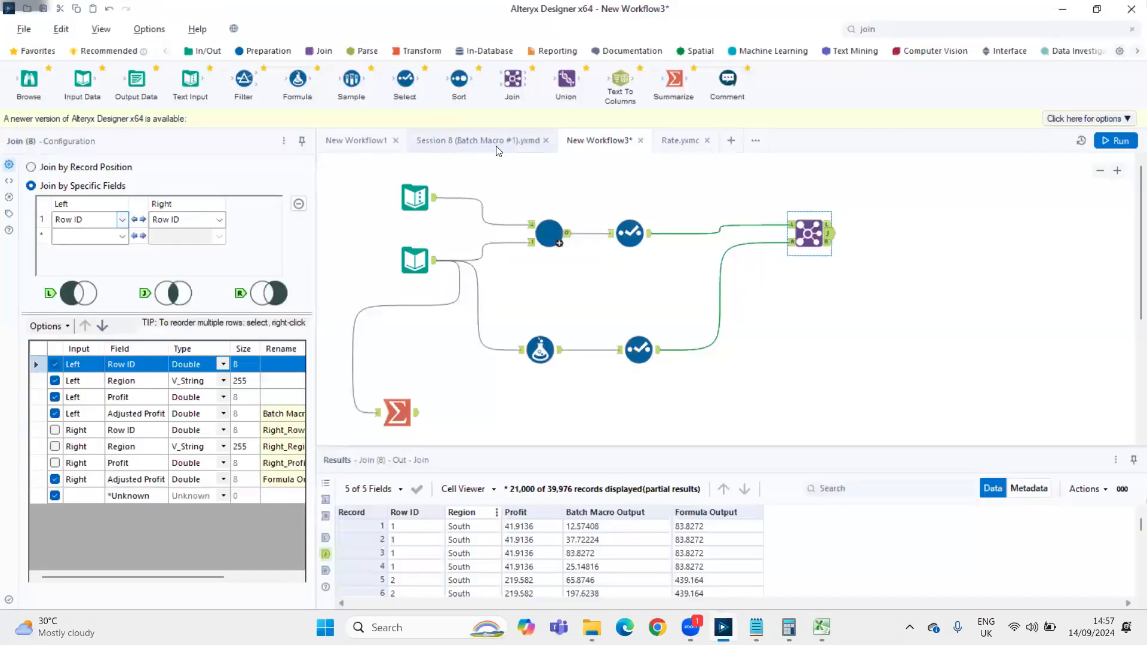
pyautogui.click(472, 142)
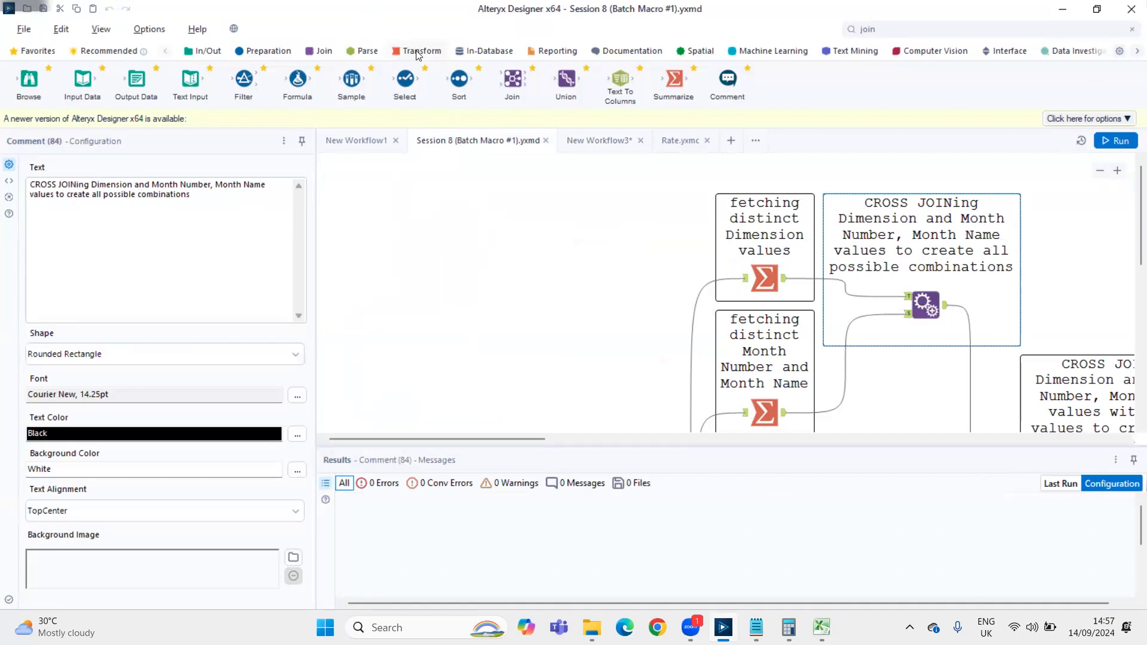
pyautogui.hotkey('ctrl', 'r')
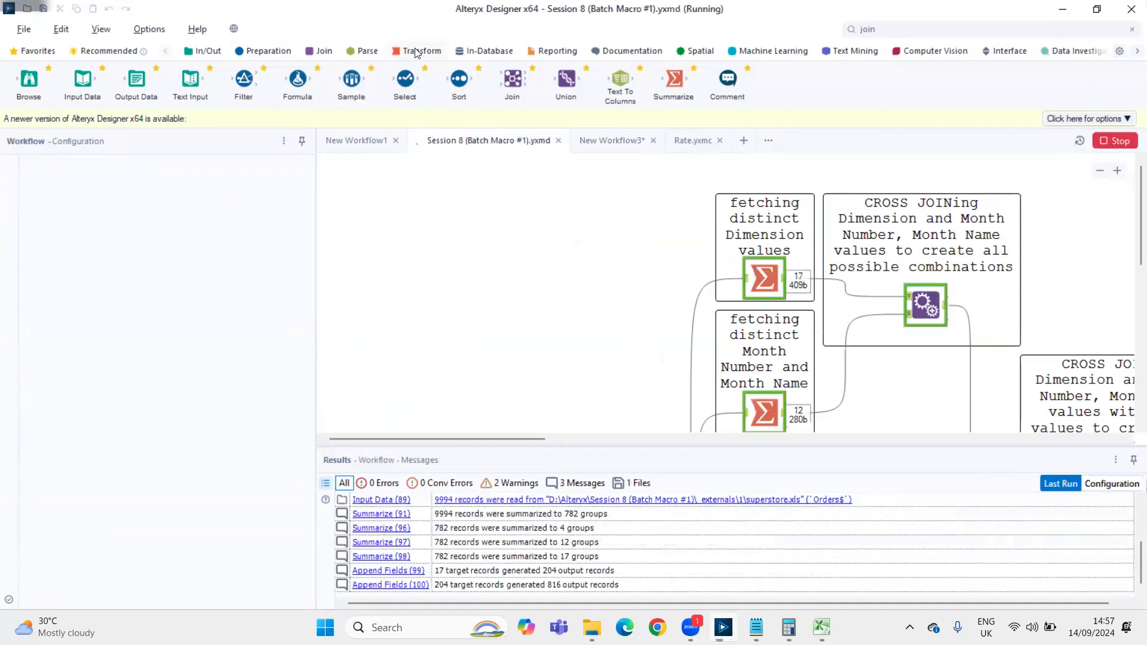
# Add a Cross Tab tool to an empty part of the canvas and connect the Input Data tool to it
pyautogui.click(416, 52)
pyautogui.moveTo(141, 92); pyautogui.dragTo(531, 242)
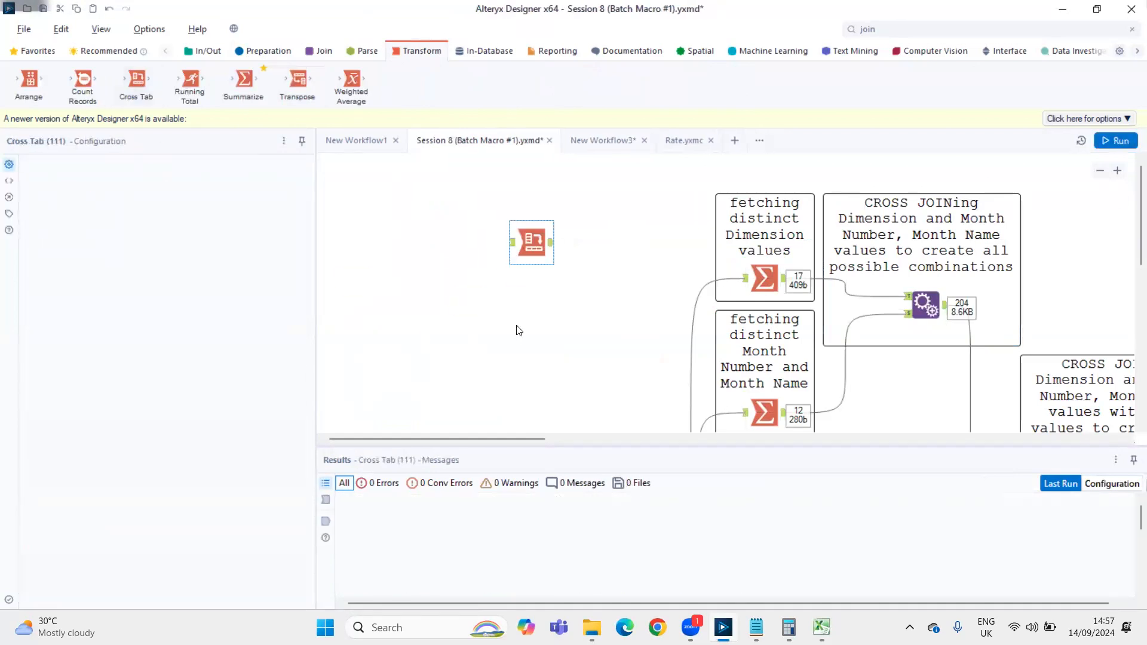
pyautogui.scroll(-2, 518, 330)
pyautogui.scroll(-2, 427, 342)
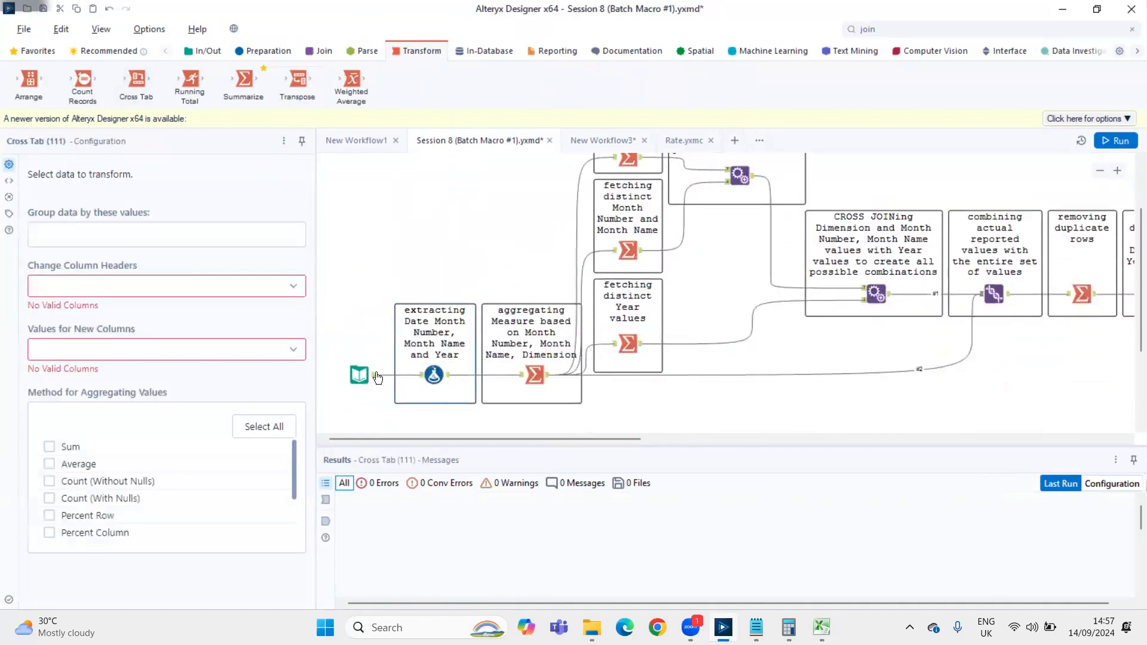
pyautogui.scroll(2, 406, 352)
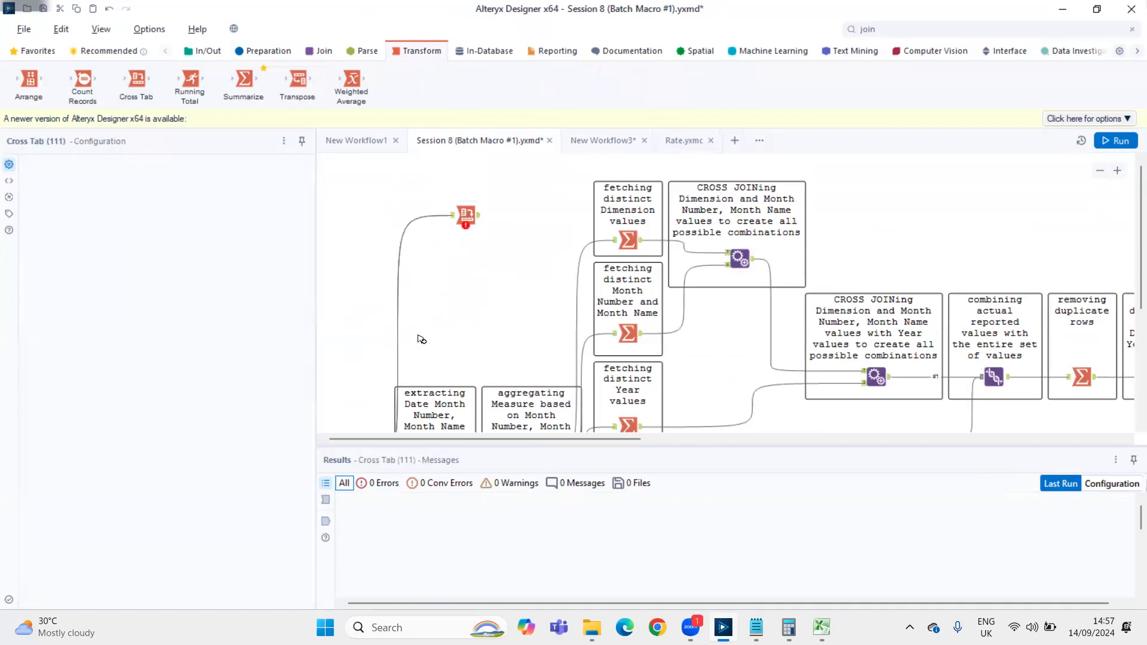
# Configure the Cross Tab to group by Segment, with Ship Mode as column headers and the Sum of Profit as values, and run the workflow
pyautogui.click(466, 214)
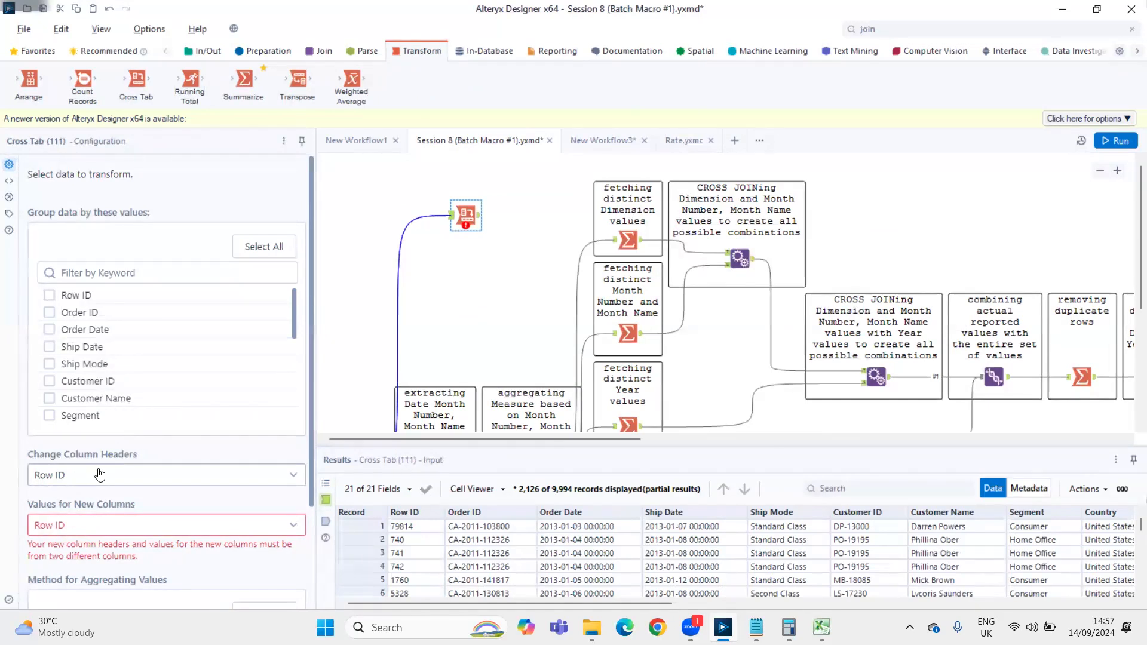
pyautogui.click(50, 417)
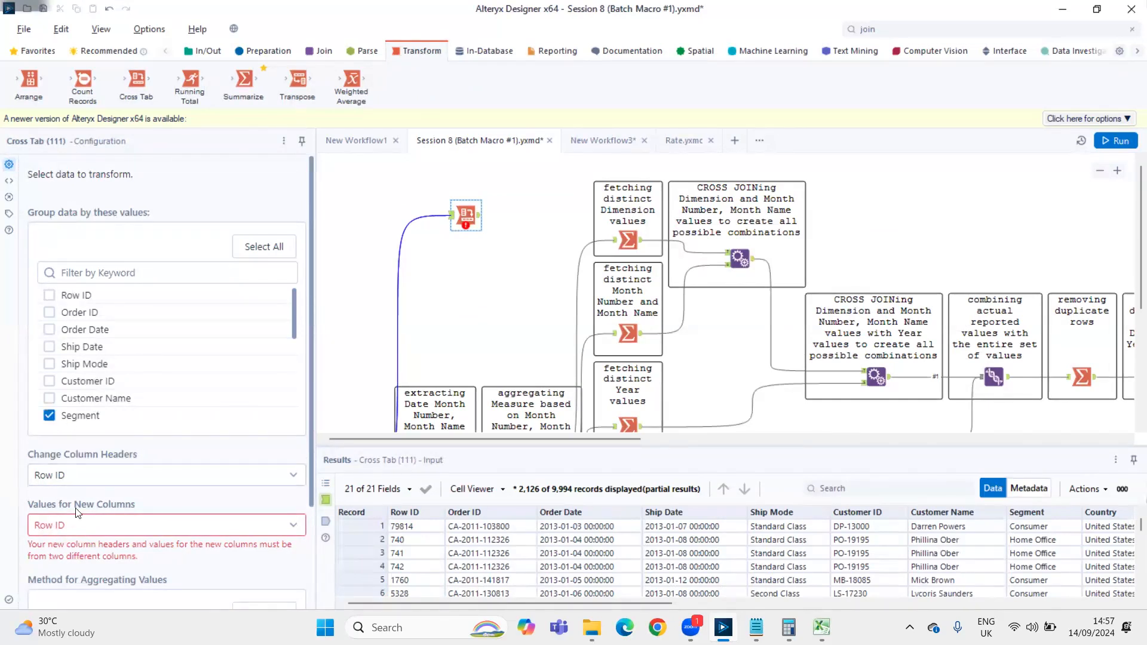
pyautogui.click(85, 478)
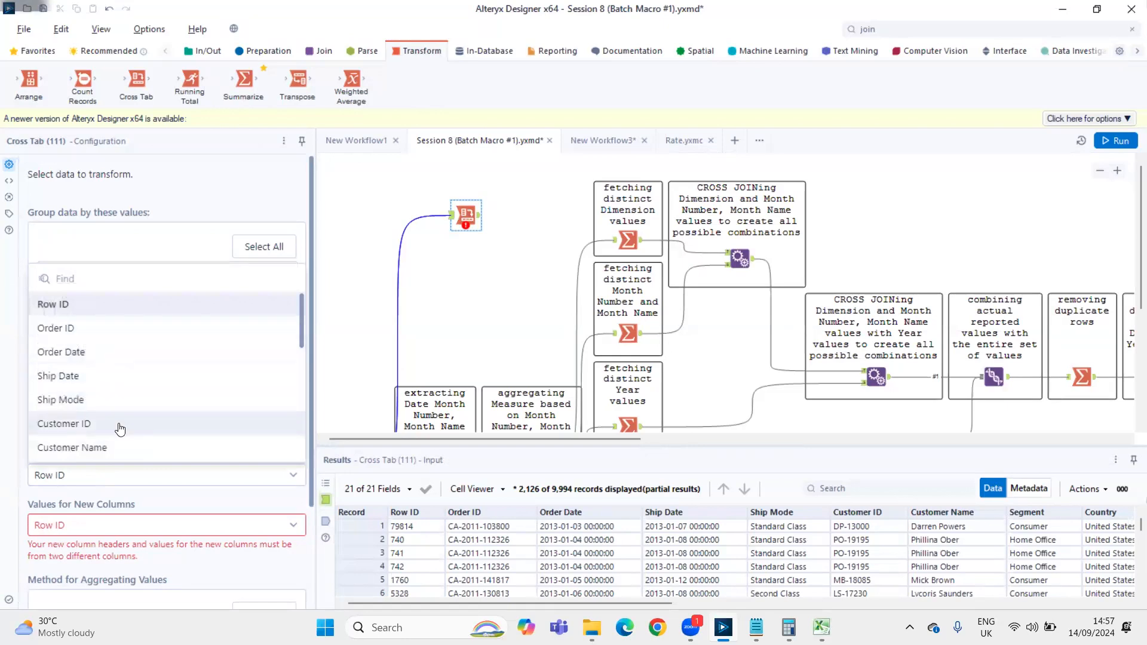
pyautogui.click(93, 412)
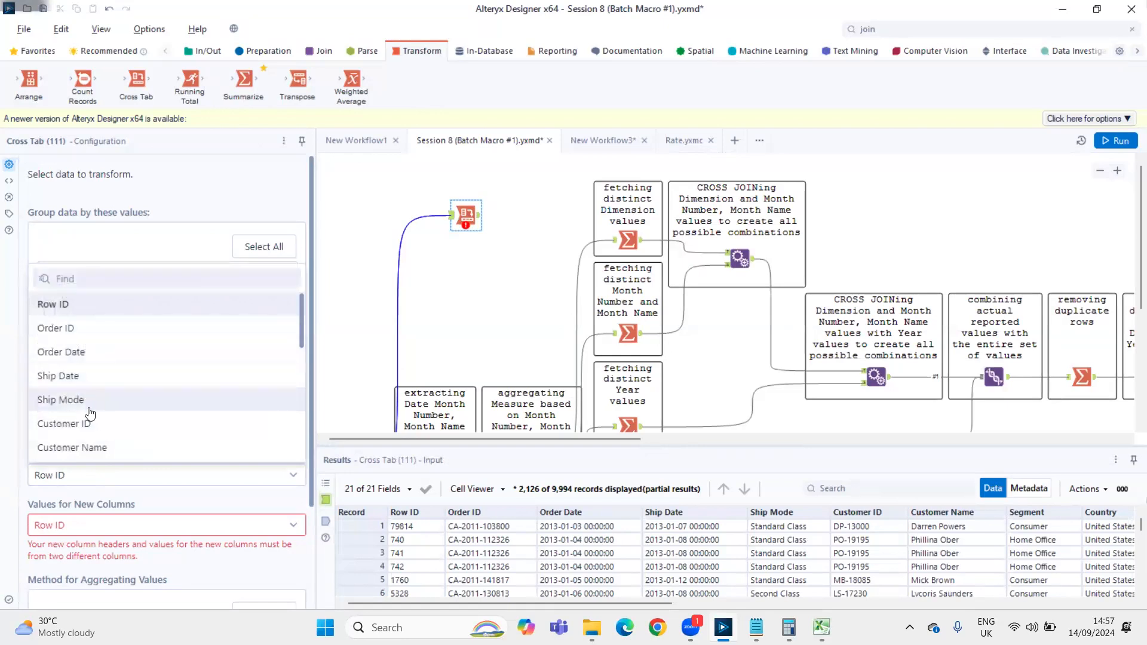
pyautogui.click(74, 524)
pyautogui.scroll(-5, 71, 503)
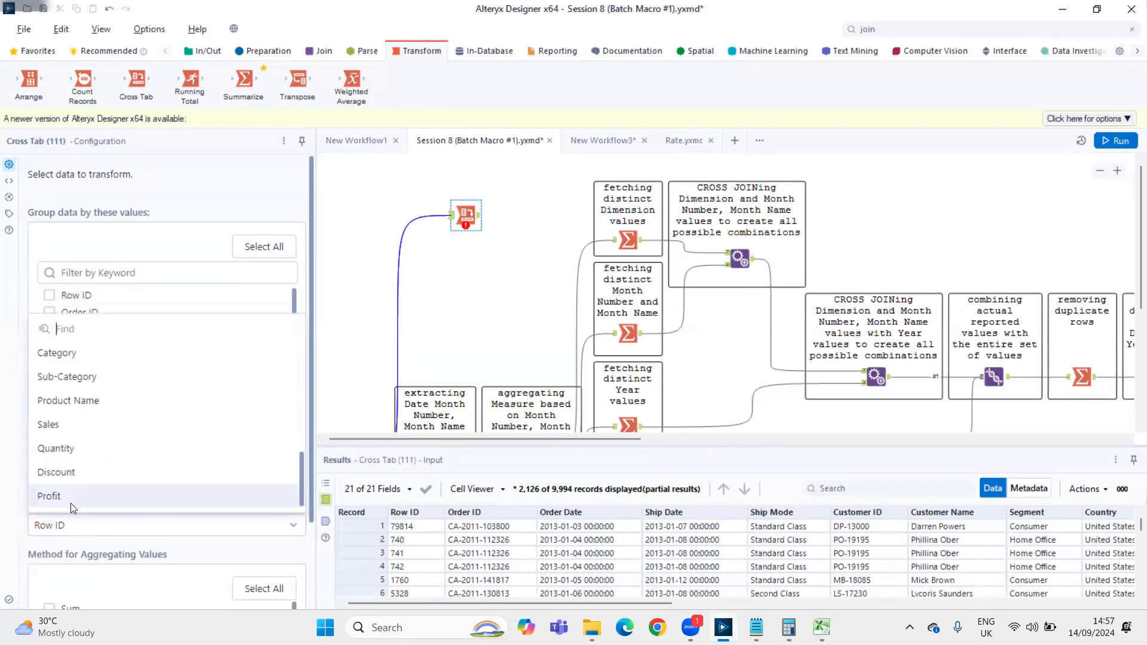
pyautogui.click(69, 503)
pyautogui.scroll(-2, 66, 526)
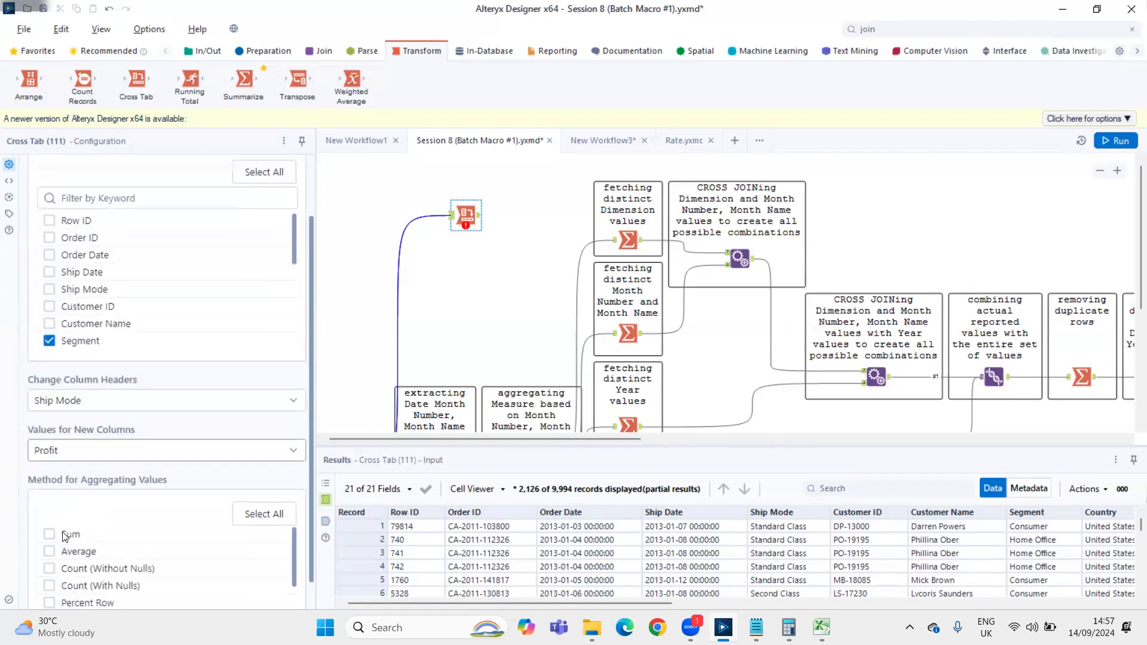
pyautogui.click(49, 534)
pyautogui.hotkey('ctrl', 'r')
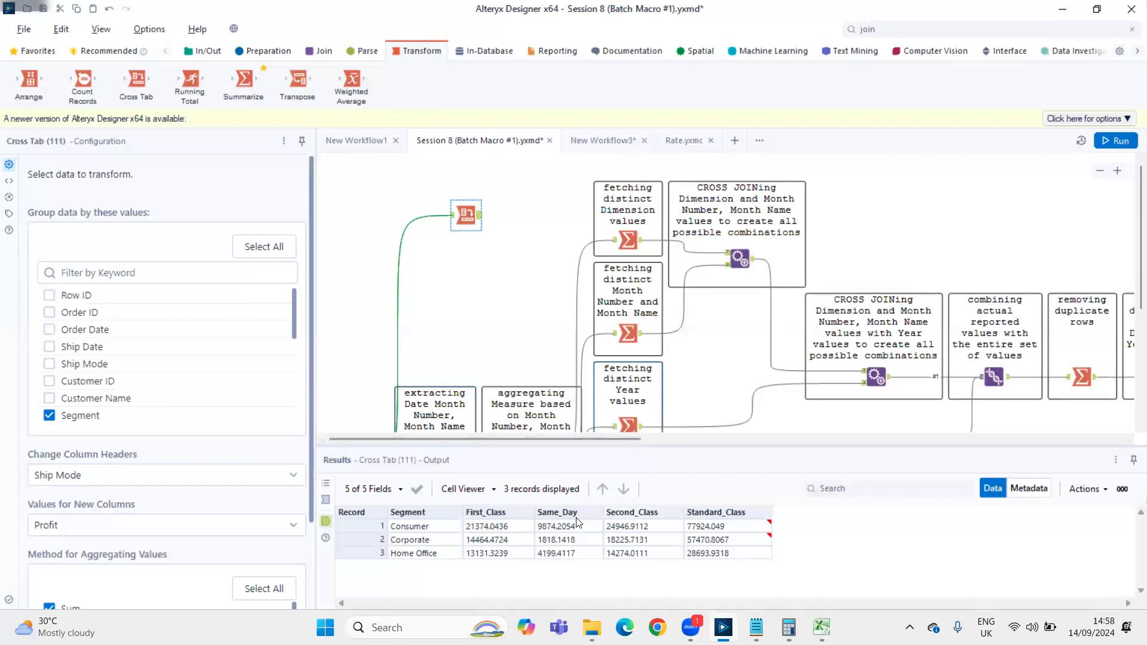
# Review the Corporate and Home Office rows of the Cross Tab output, and delete the Cross Tab tool from the canvas
pyautogui.click(376, 538)
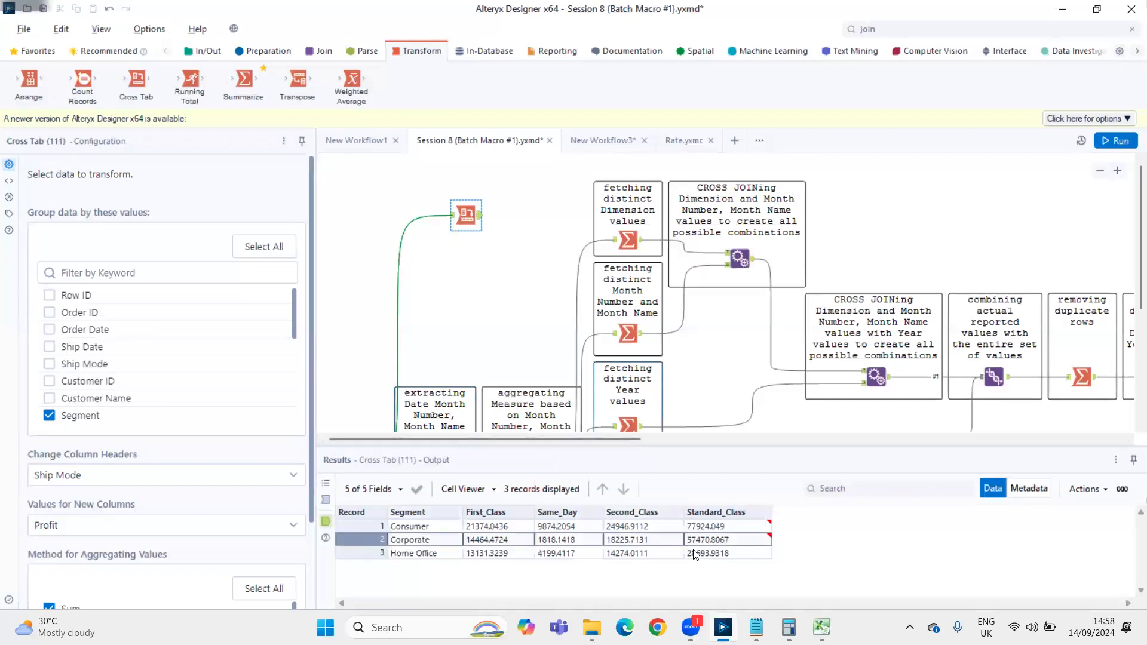
pyautogui.click(400, 556)
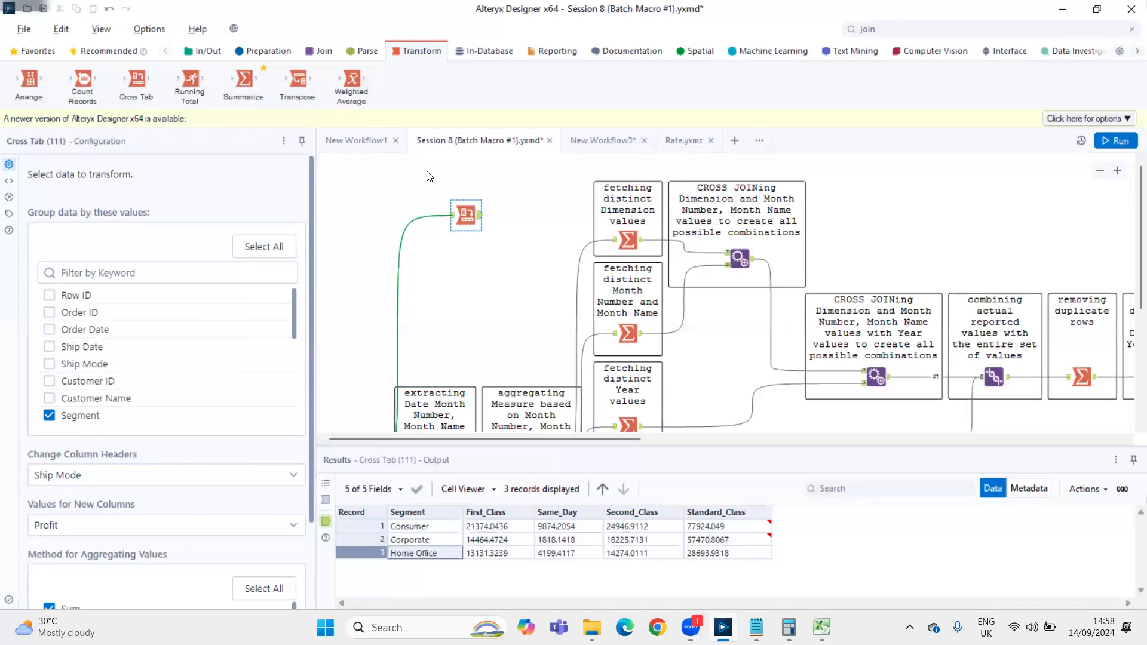
pyautogui.click(462, 206)
pyautogui.click(511, 254)
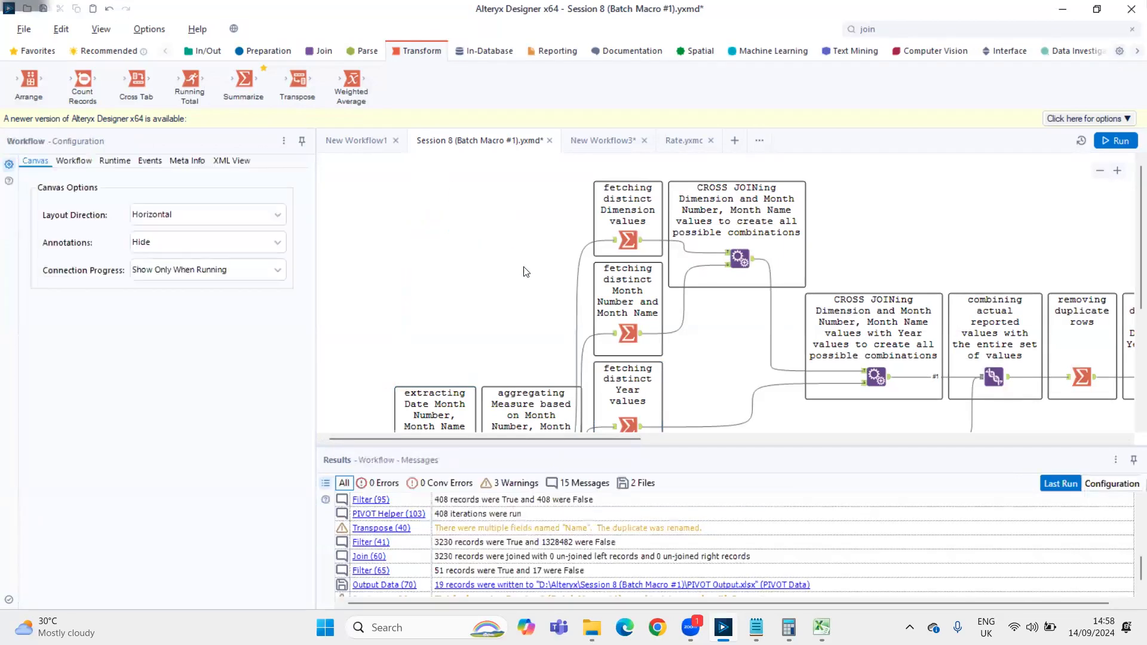
# Show the output of the final Union tool that combines the pivot headers with data, in an enlarged results window
pyautogui.scroll(-5, 525, 272)
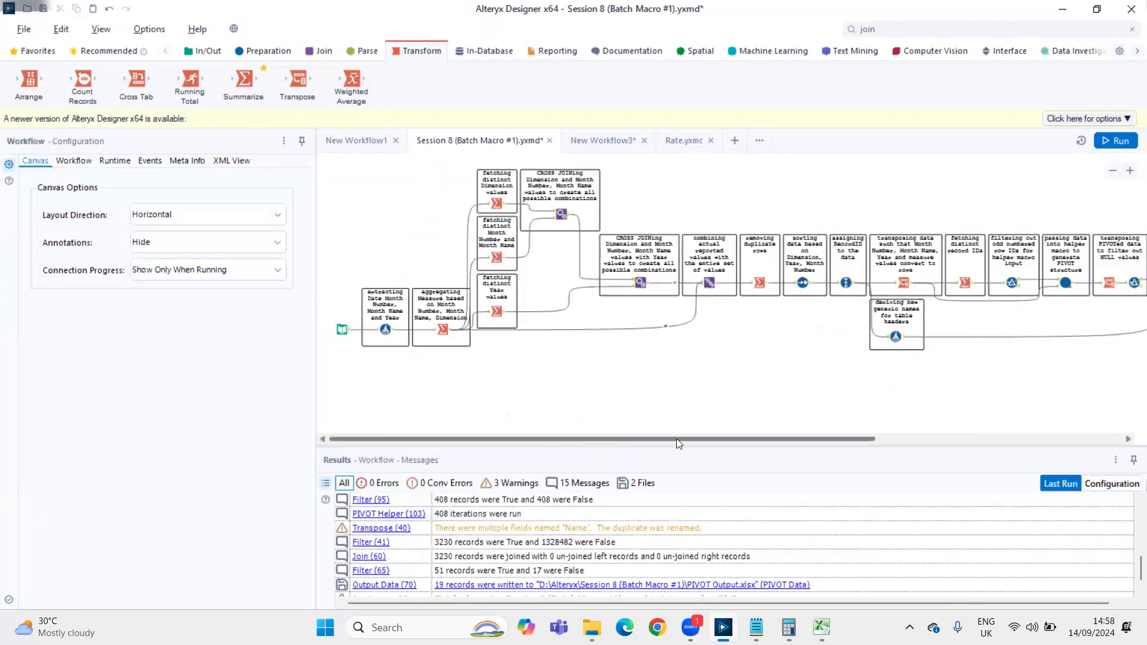
pyautogui.moveTo(676, 439); pyautogui.dragTo(1008, 327)
pyautogui.click(1008, 282)
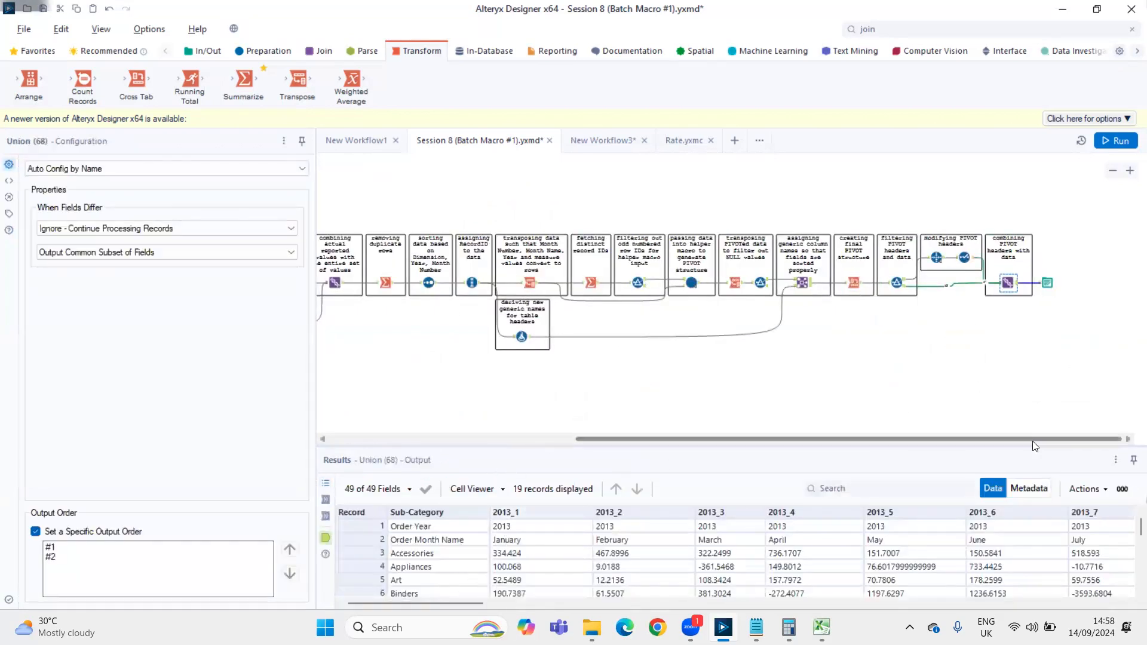
pyautogui.moveTo(1117, 456); pyautogui.dragTo(135, 32)
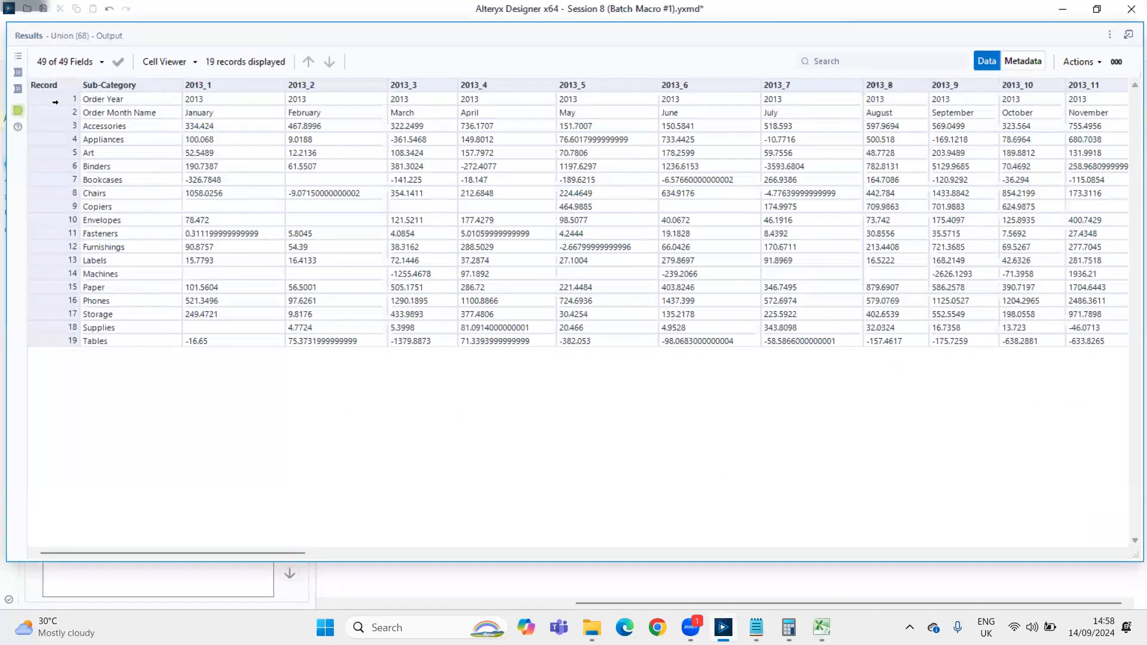
# Examine the year and month header rows, the sub-category names and the monthly values in the Union output, and dock the results again
pyautogui.click(55, 102)
pyautogui.click(55, 116)
pyautogui.moveTo(100, 130); pyautogui.dragTo(148, 361)
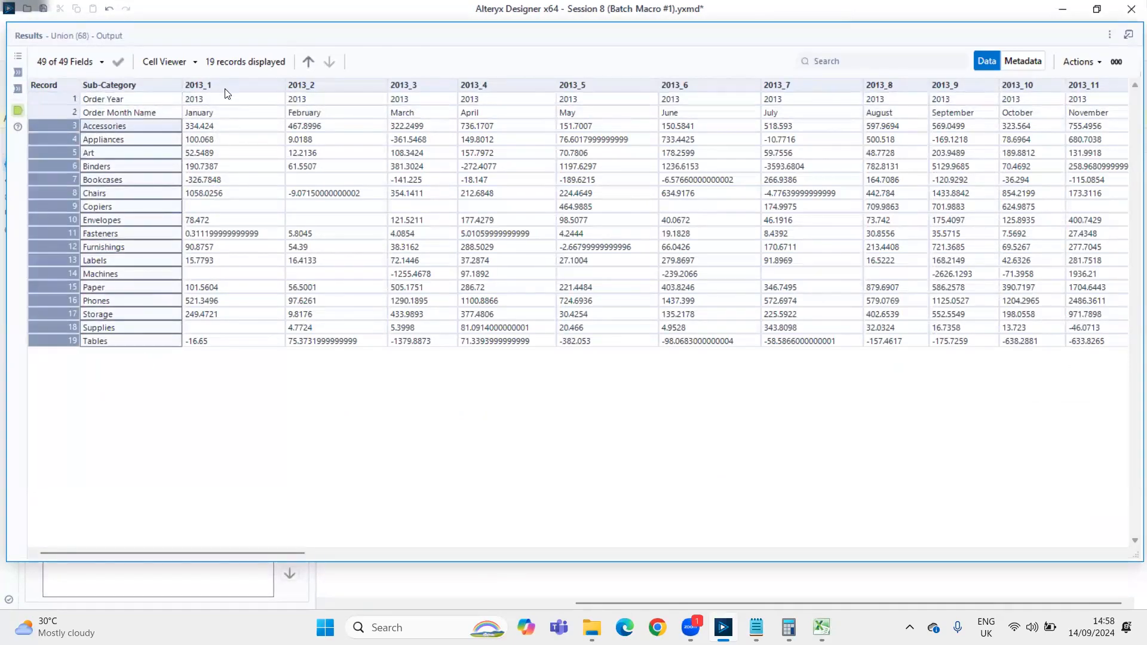
pyautogui.moveTo(213, 129); pyautogui.dragTo(1052, 356)
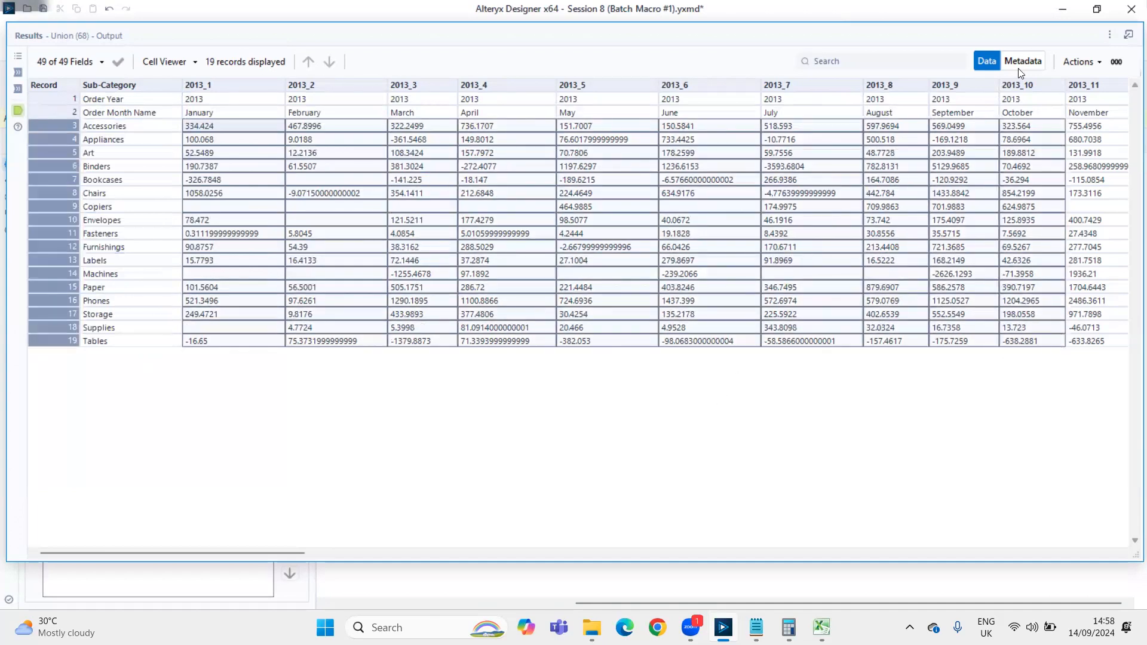
pyautogui.moveTo(890, 37); pyautogui.dragTo(731, 406)
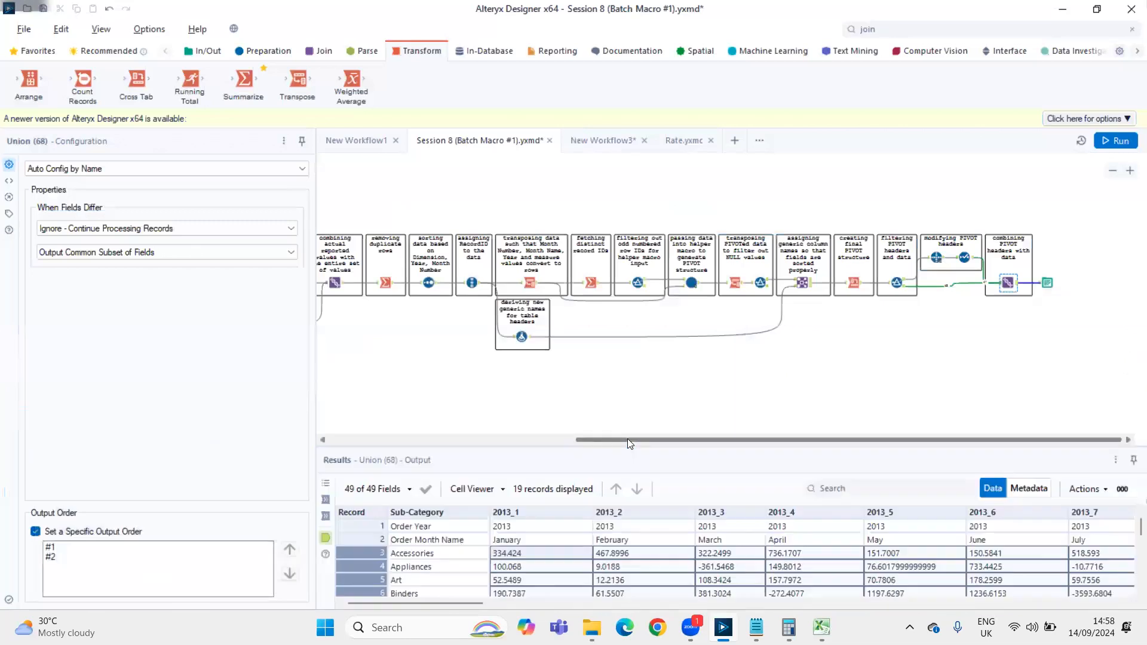
# Look over the whole chain of tools that builds the pivot, from the data input to the final Union
pyautogui.moveTo(450, 442); pyautogui.dragTo(394, 390)
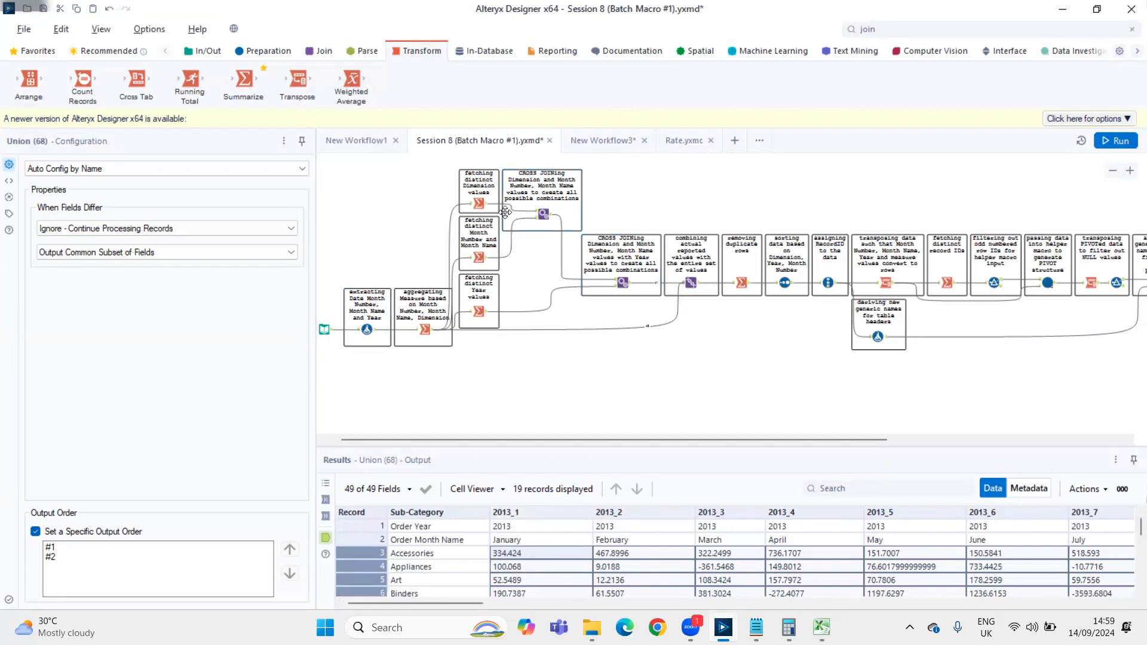
pyautogui.moveTo(538, 440); pyautogui.dragTo(744, 433)
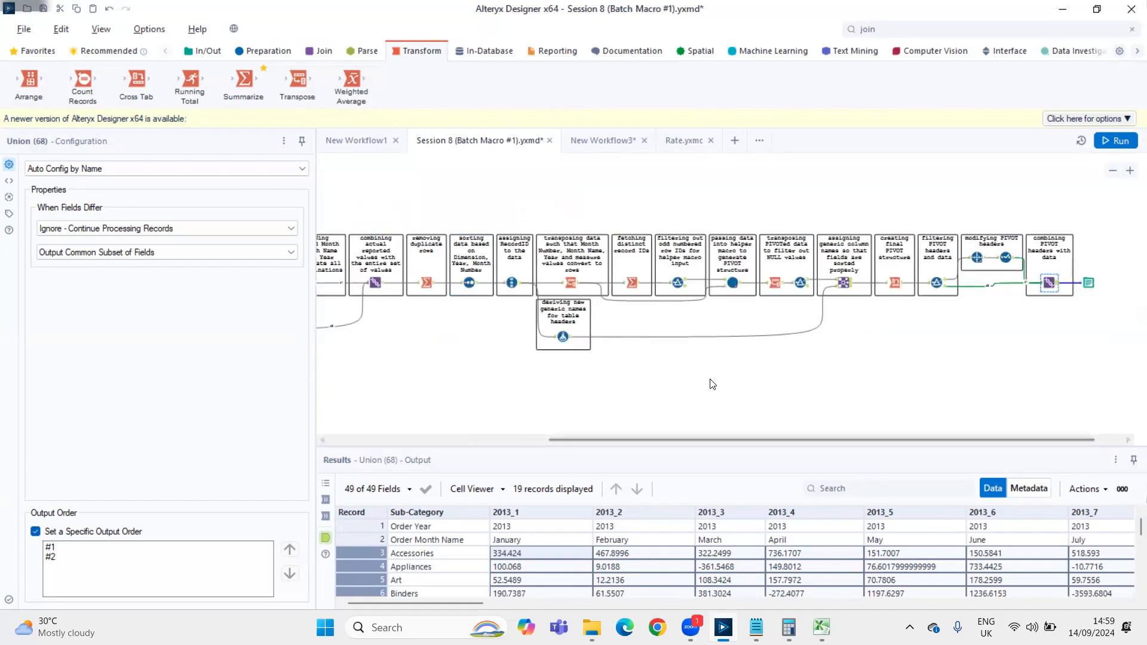
pyautogui.scroll(-3, 708, 381)
pyautogui.moveTo(350, 175); pyautogui.dragTo(745, 299)
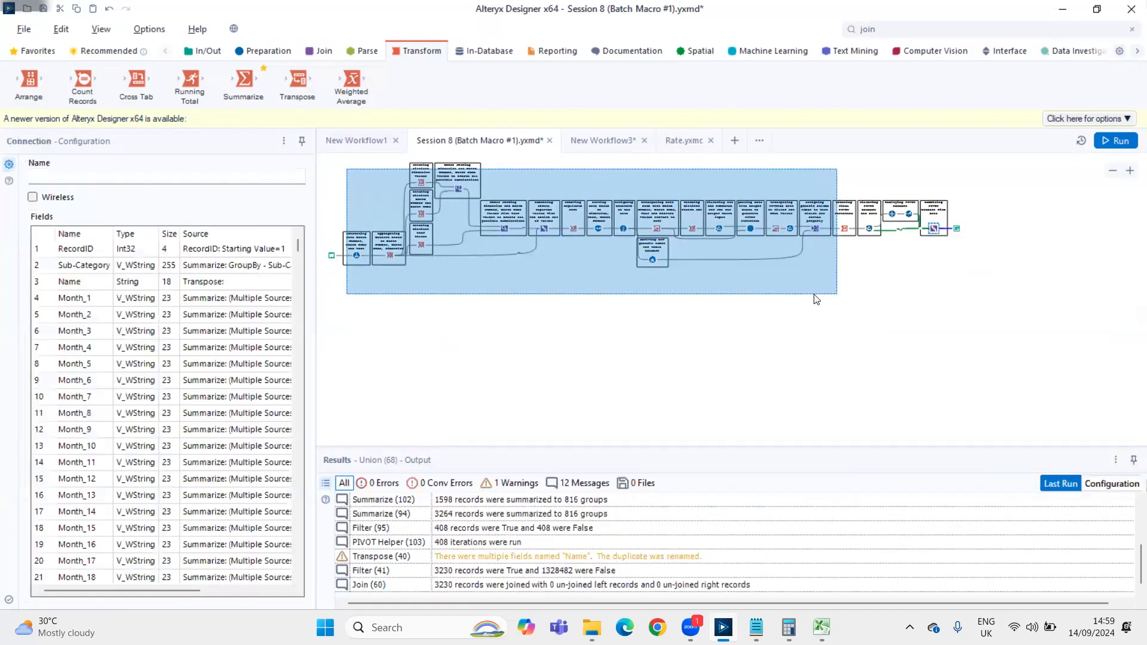
# Switch to File Explorer and open the package Session 9 (Batch Macros #2).yxzp from the Alteryx folder on drive D
pyautogui.hotkey('alt', 'Tab')
pyautogui.hotkey('alt', 'Tab')
pyautogui.hotkey('alt', 'Tab')
pyautogui.hotkey('alt', 'Tab')
pyautogui.hotkey('alt', 'Tab')
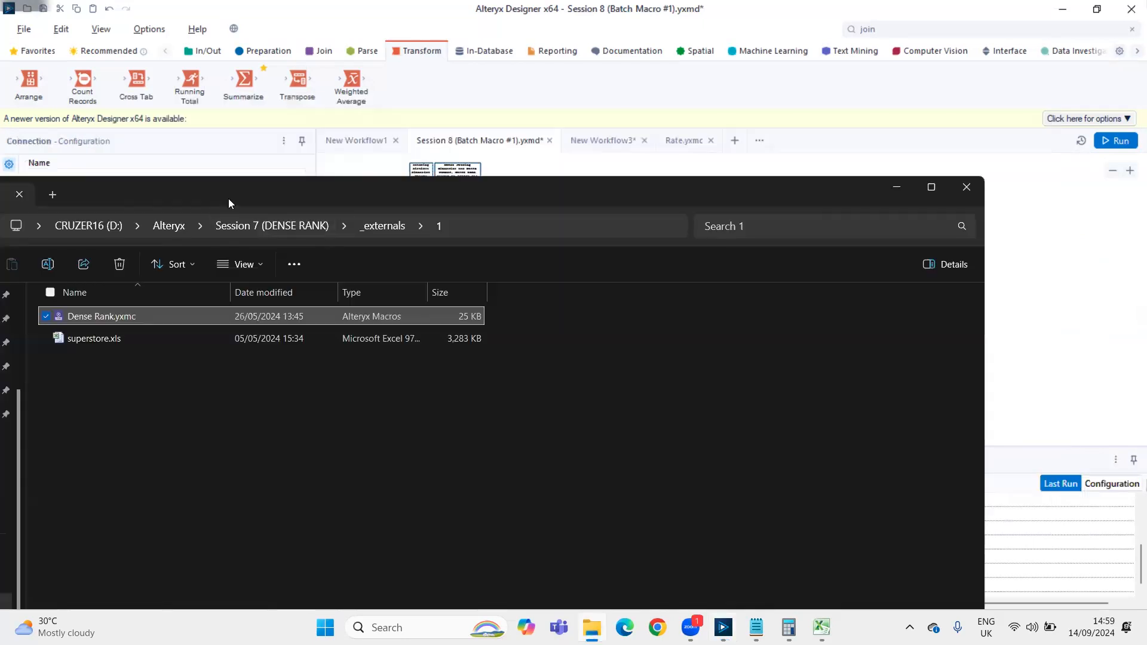
pyautogui.click(309, 222)
pyautogui.scroll(-2, 273, 537)
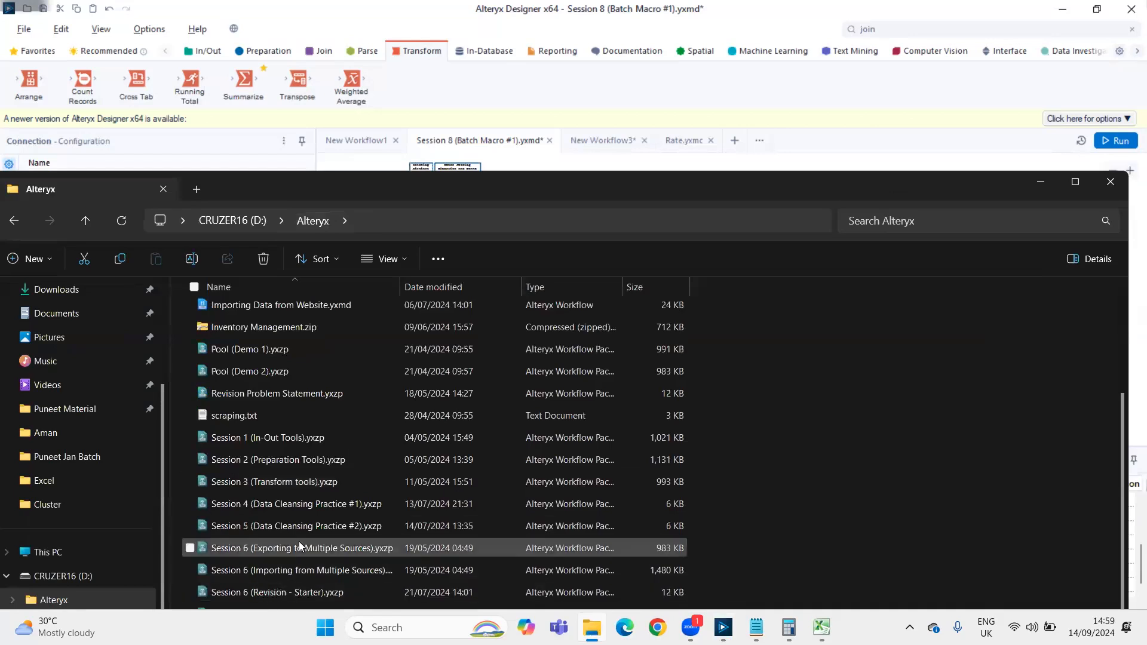
pyautogui.scroll(1, 268, 570)
pyautogui.moveTo(469, 190); pyautogui.dragTo(492, 76)
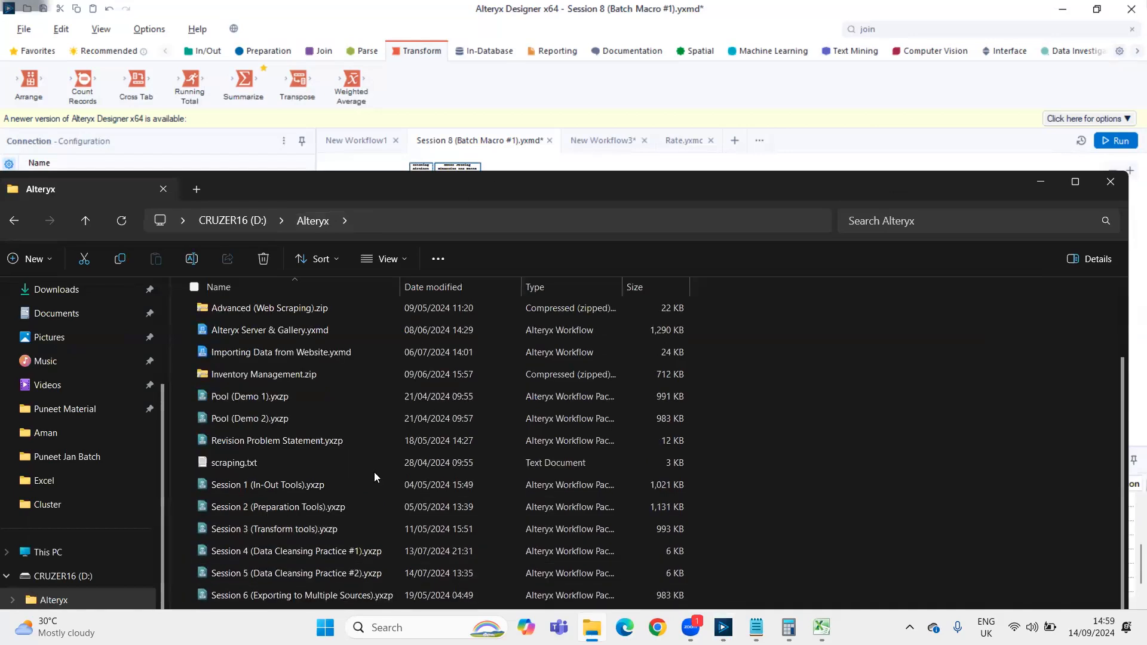
pyautogui.scroll(-1, 374, 472)
pyautogui.doubleClick(316, 589)
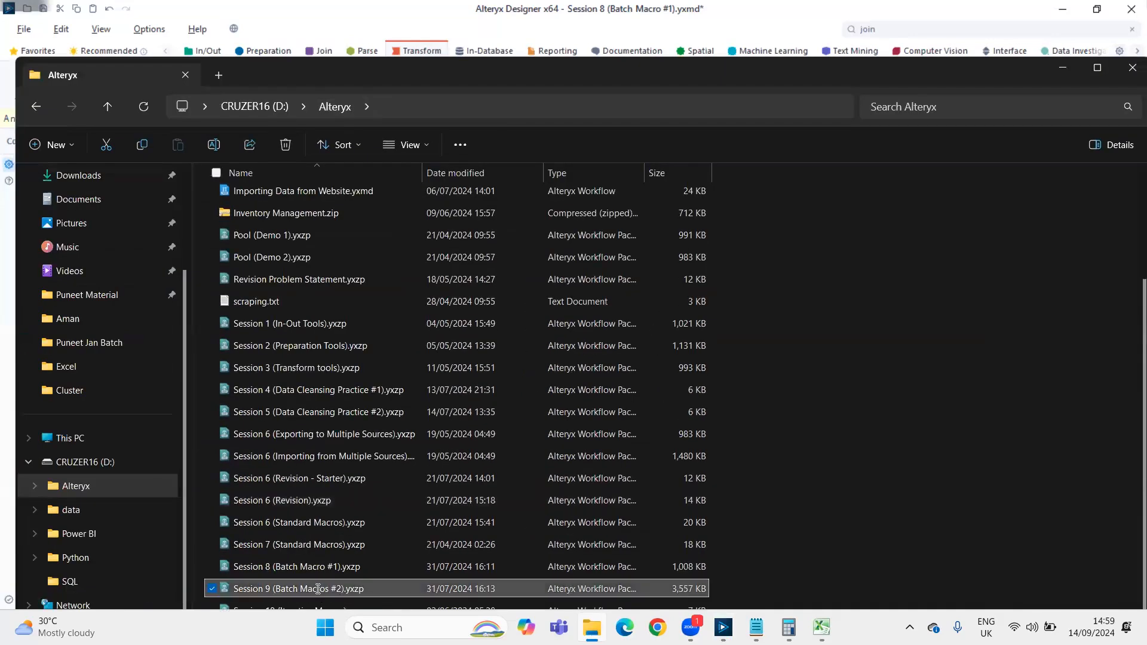
# Import the Session 9 (Batch Macros #2) package into D:\Alteryx\Session 9 (Batch Macros #2) and open its workflow
pyautogui.press('Return')
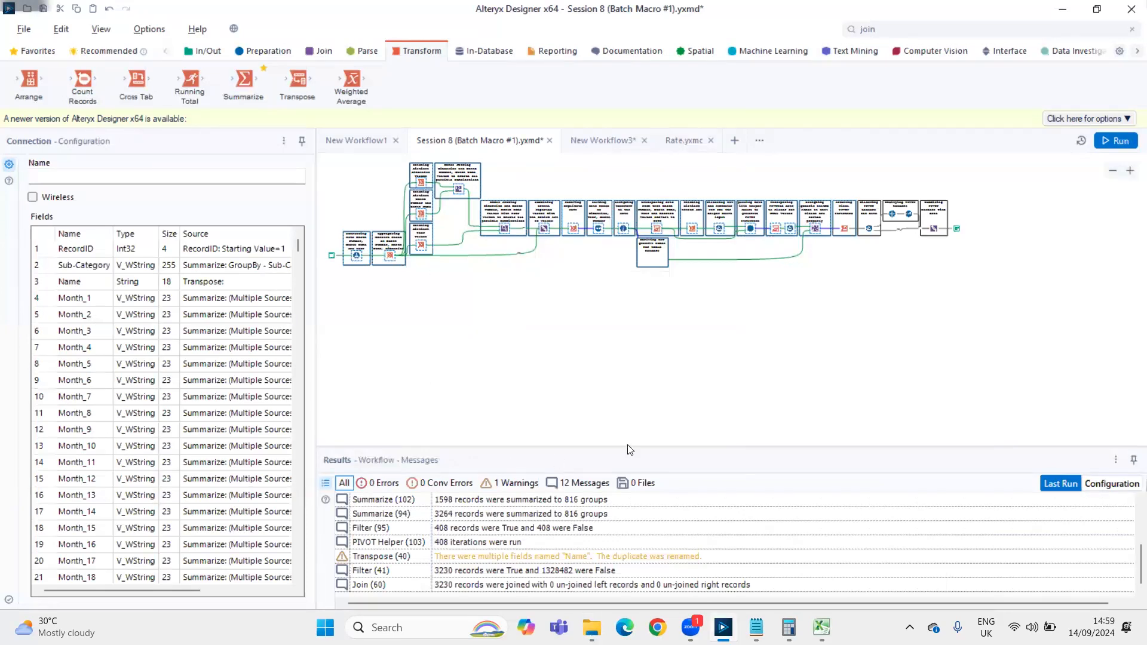
pyautogui.click(592, 470)
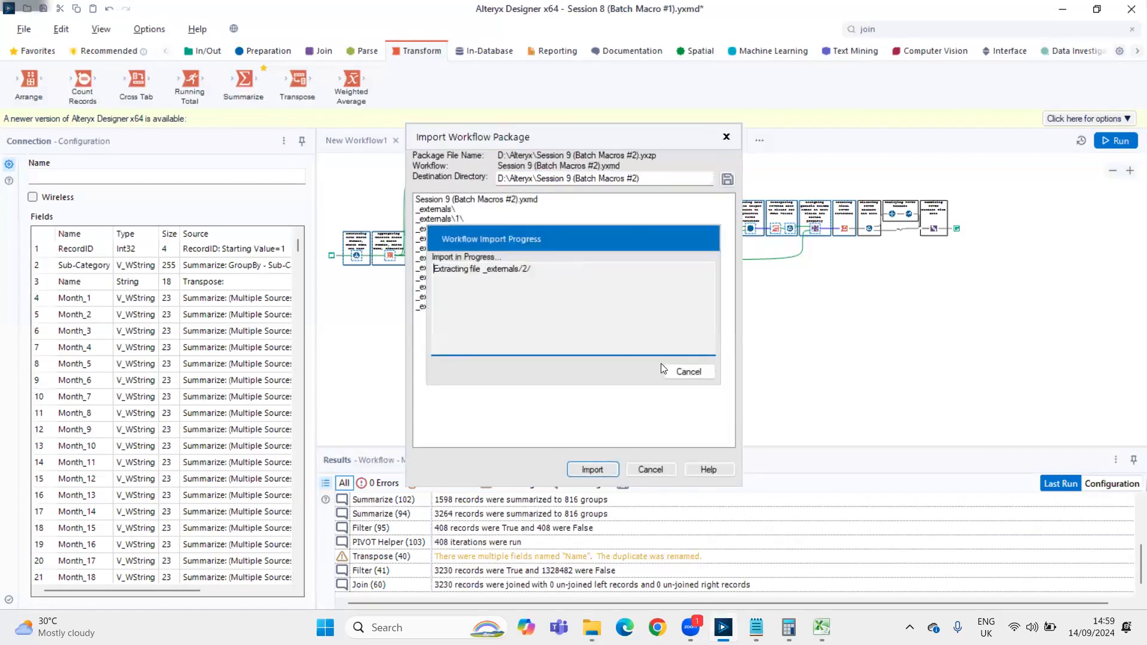
pyautogui.press('Return')
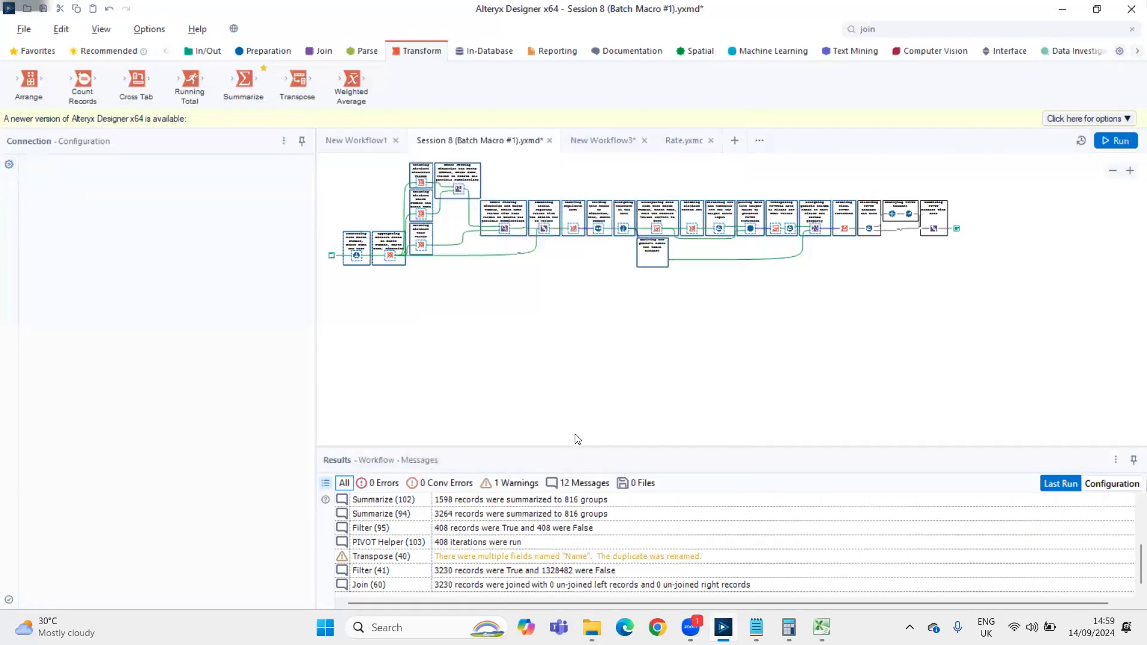
pyautogui.press('Return')
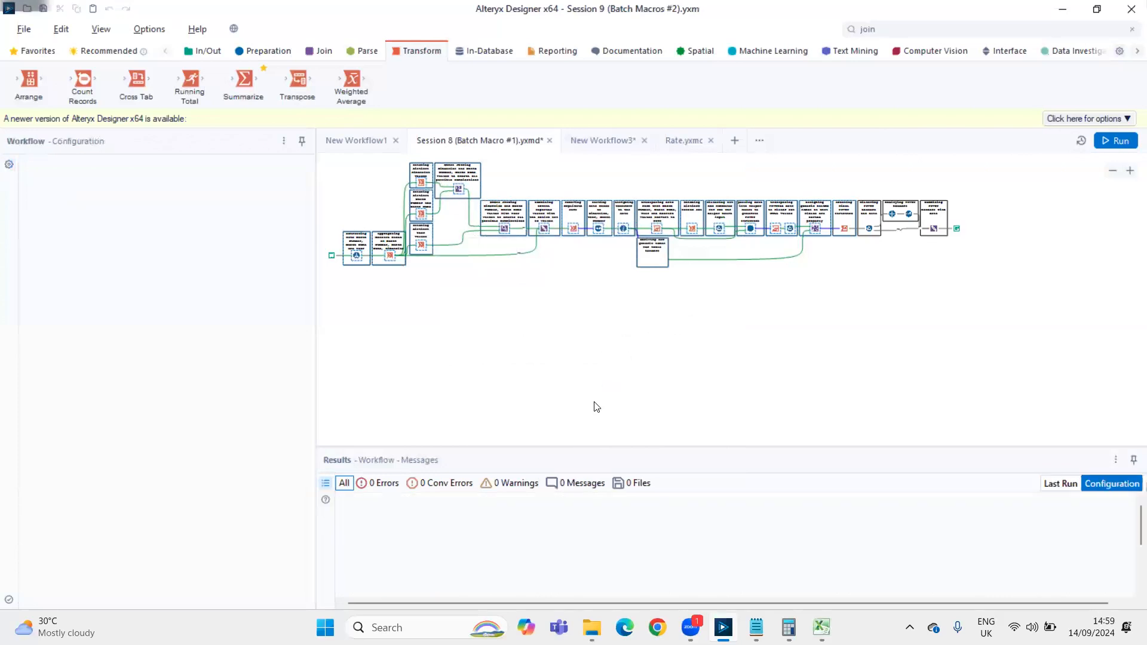
# Look over the time-series questions in the Session 9 (Batch Macros #2) workflow and run it
pyautogui.scroll(-1, 655, 339)
pyautogui.click(504, 386)
pyautogui.click(515, 272)
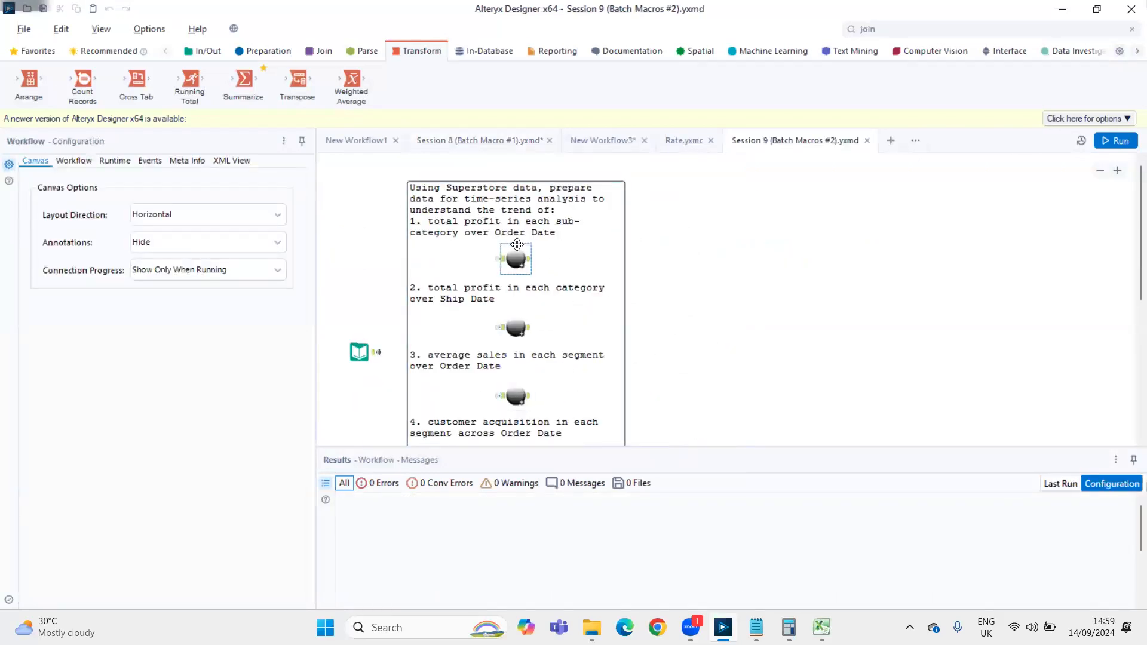
pyautogui.scroll(-1, 515, 273)
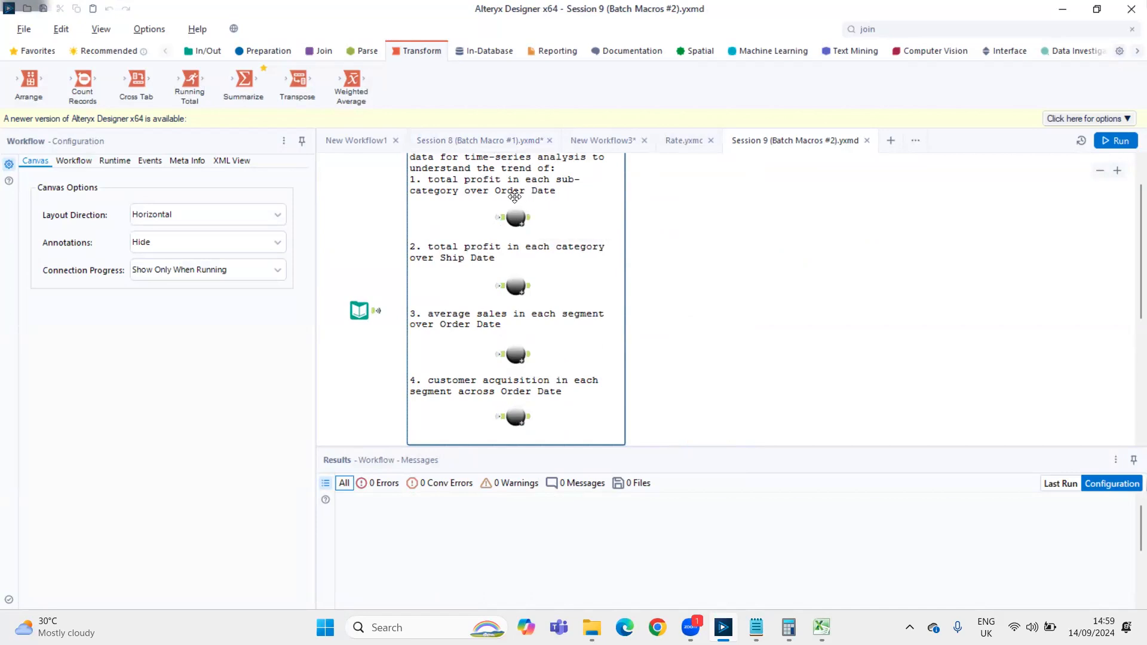
pyautogui.hotkey('ctrl', 'r')
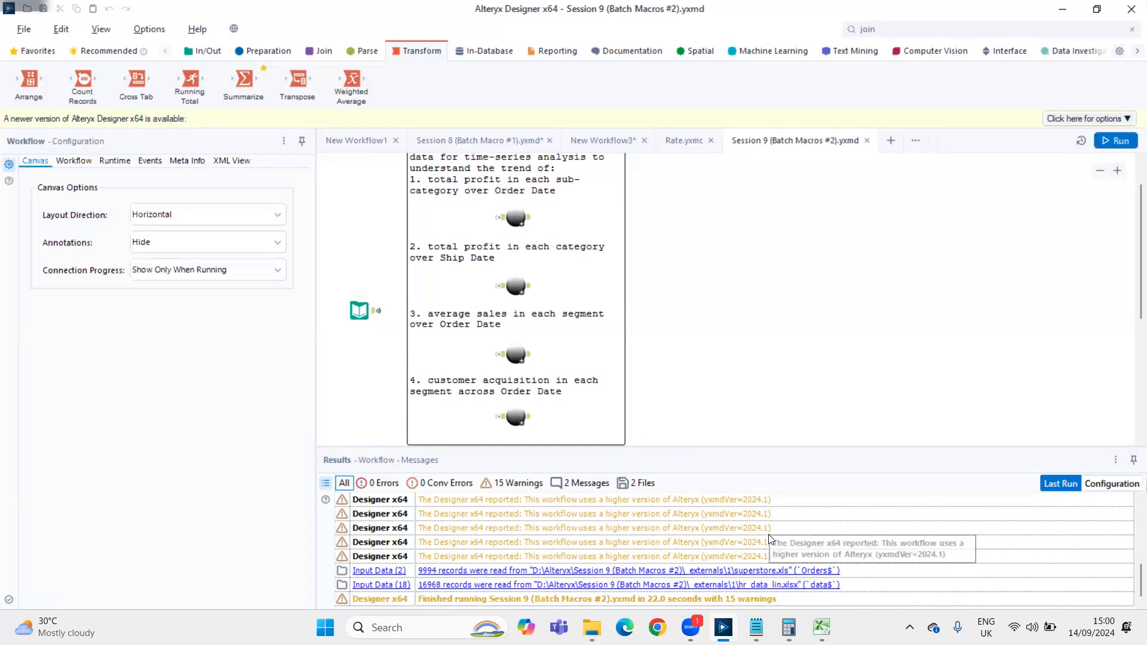
# View the outputs of the four PIVOT macros that answer the Superstore profit, sales and customer acquisition questions
pyautogui.click(515, 217)
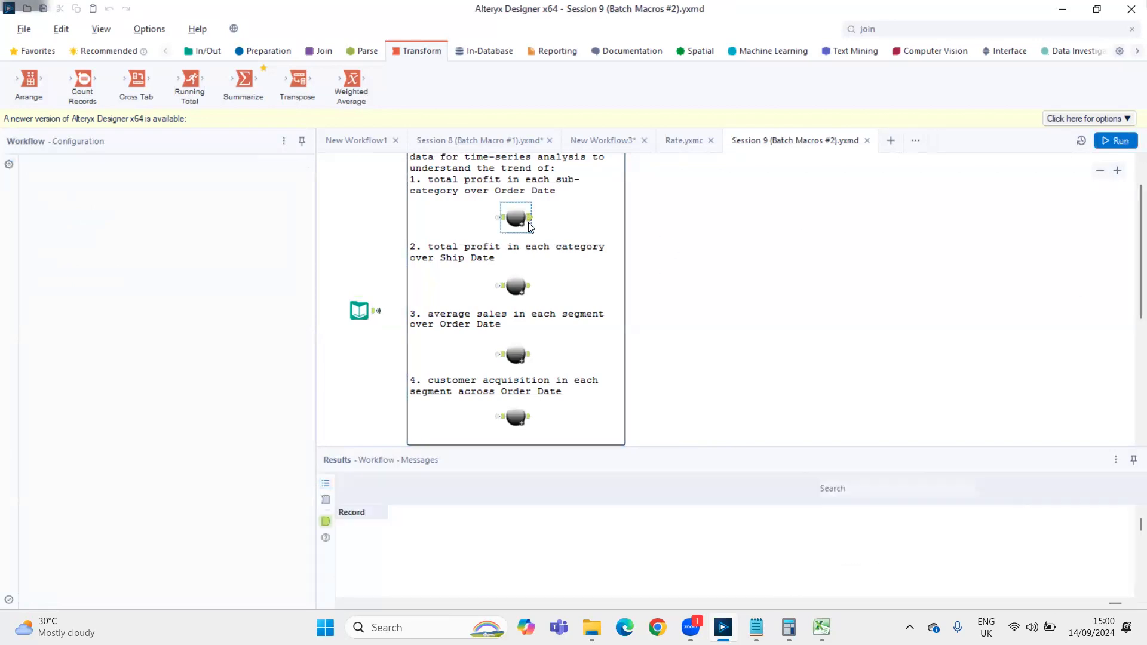
pyautogui.click(516, 285)
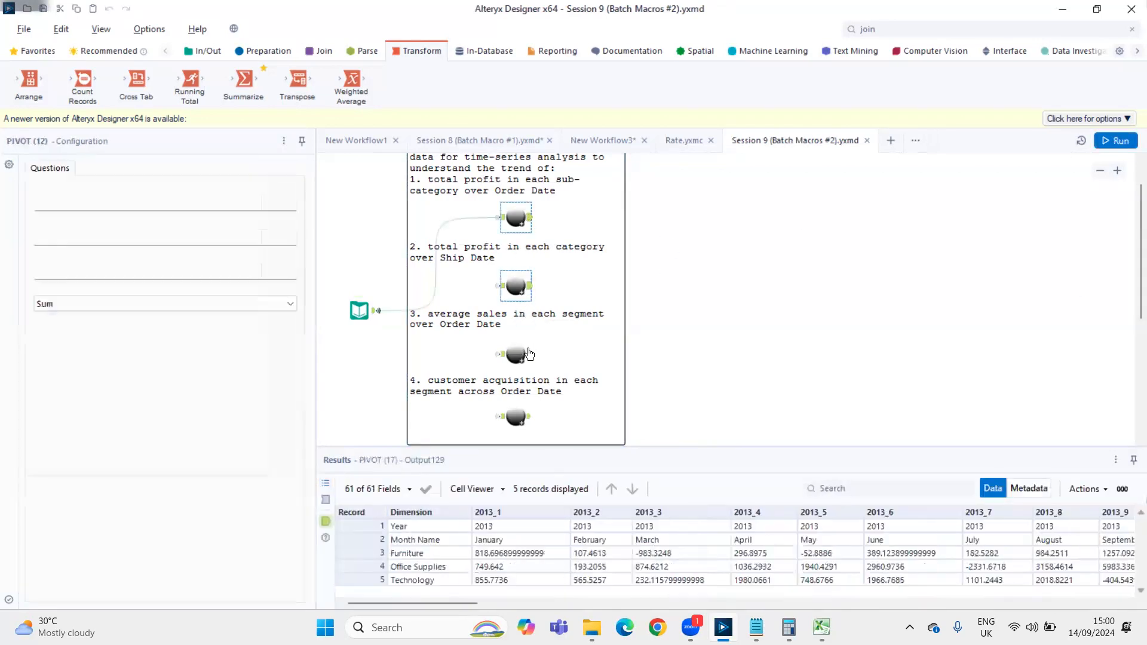
pyautogui.click(529, 359)
pyautogui.click(526, 417)
# Examine the hr_data PIVOT macro's settings and its monthly hiring counts by department
pyautogui.scroll(-3, 642, 396)
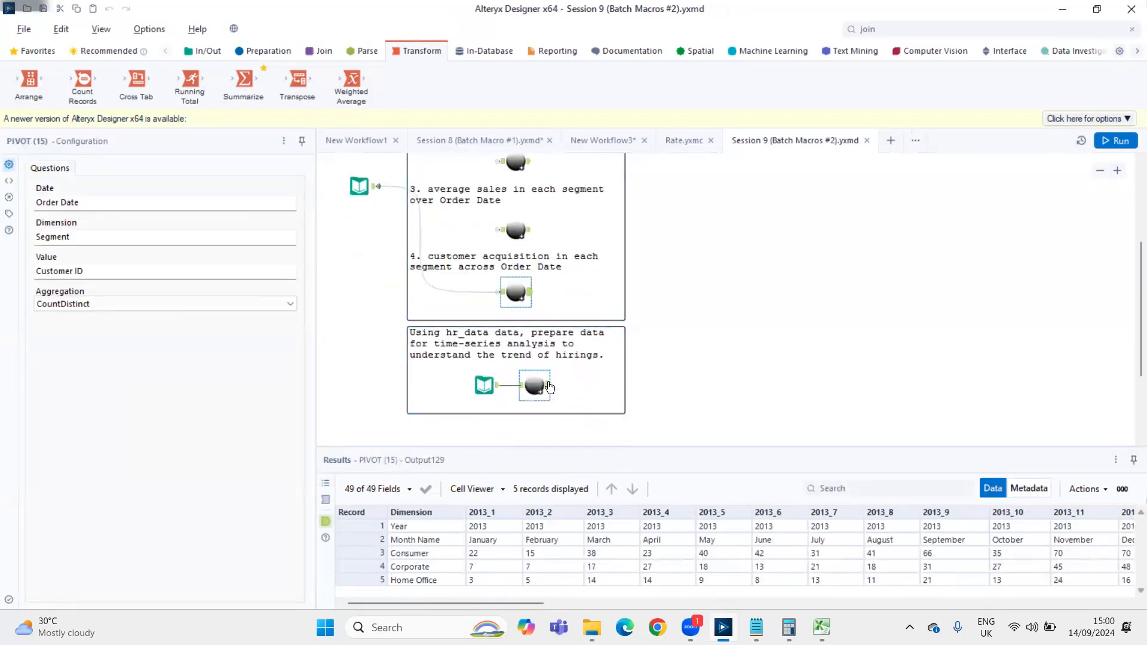
pyautogui.click(550, 389)
pyautogui.scroll(-3, 548, 530)
pyautogui.scroll(2, 546, 527)
pyautogui.moveTo(377, 604); pyautogui.dragTo(637, 587)
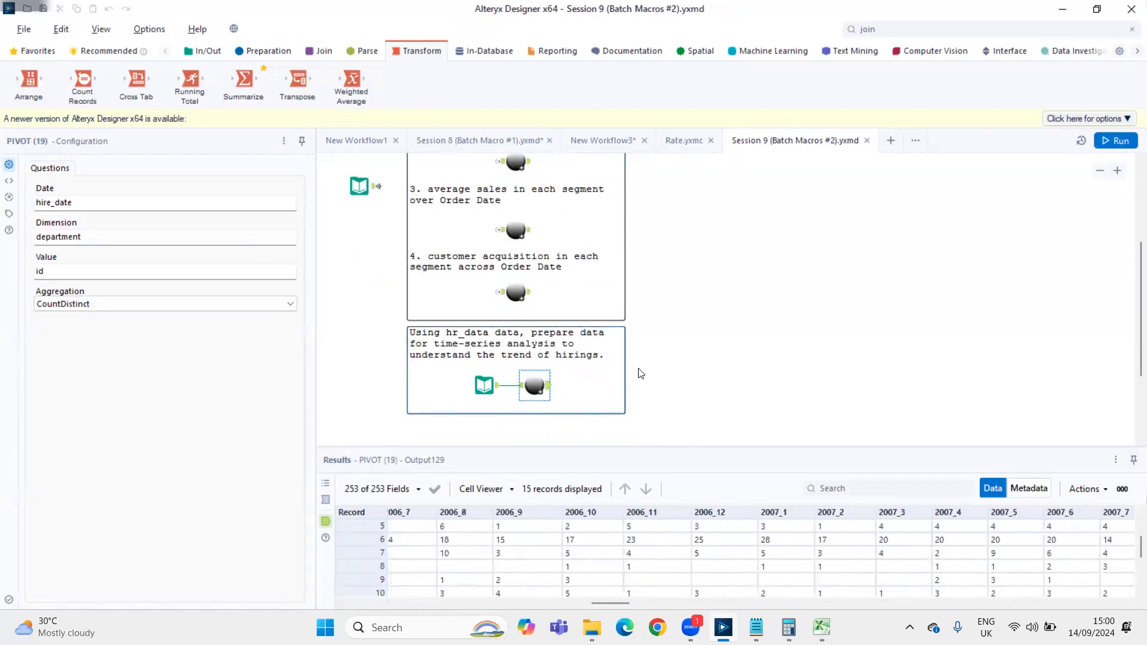
# Close the Session 9 (Batch Macros #2) workflow and the Rate.yxmc macro
pyautogui.click(867, 141)
pyautogui.click(711, 140)
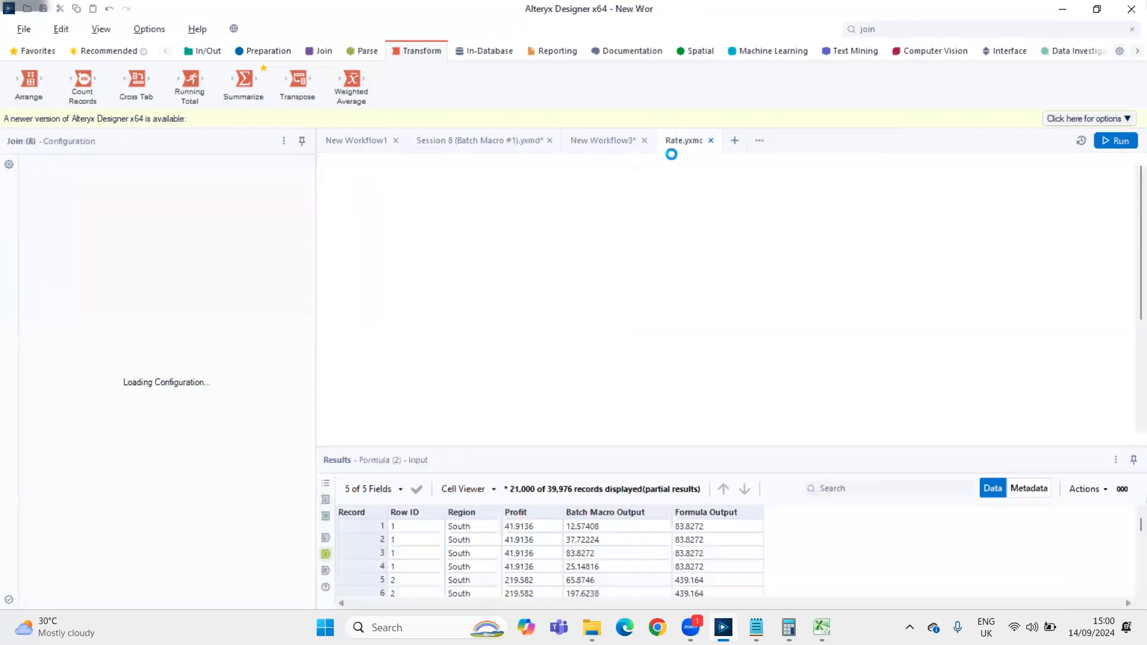
# Delete every tool in New Workflow3 except the Input Data tool
pyautogui.moveTo(397, 412); pyautogui.dragTo(568, 379)
pyautogui.moveTo(465, 176); pyautogui.dragTo(879, 376)
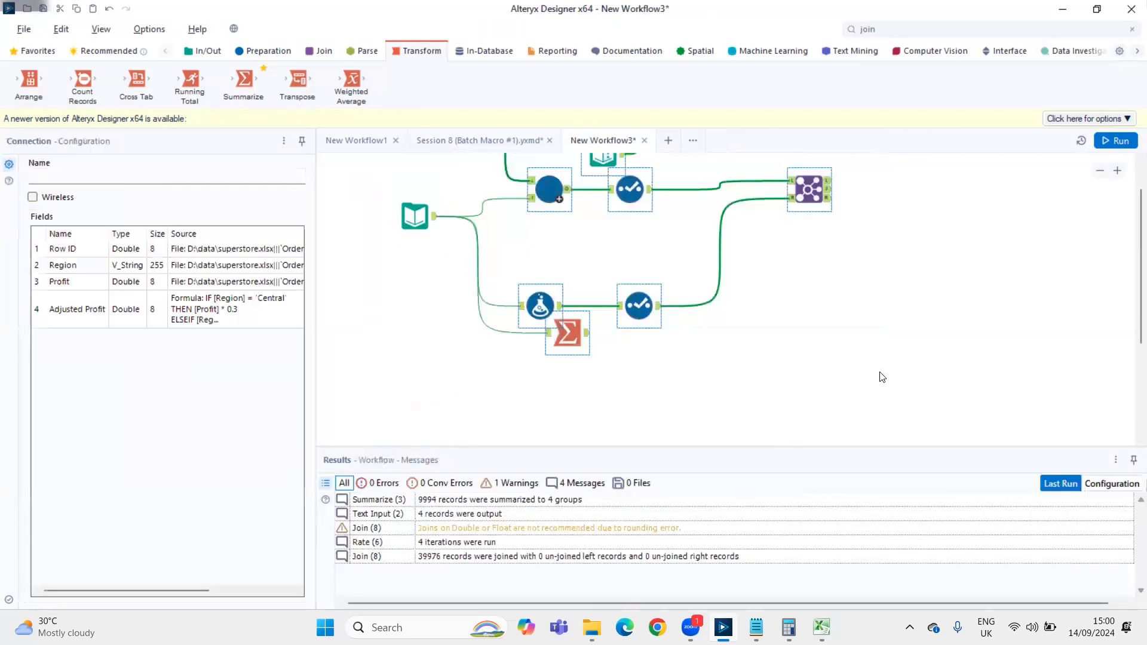
pyautogui.press('Delete')
# Return to the Session 8 (Batch Macro #1) workflow and view the Superstore data coming out of its Input Data tool
pyautogui.click(437, 146)
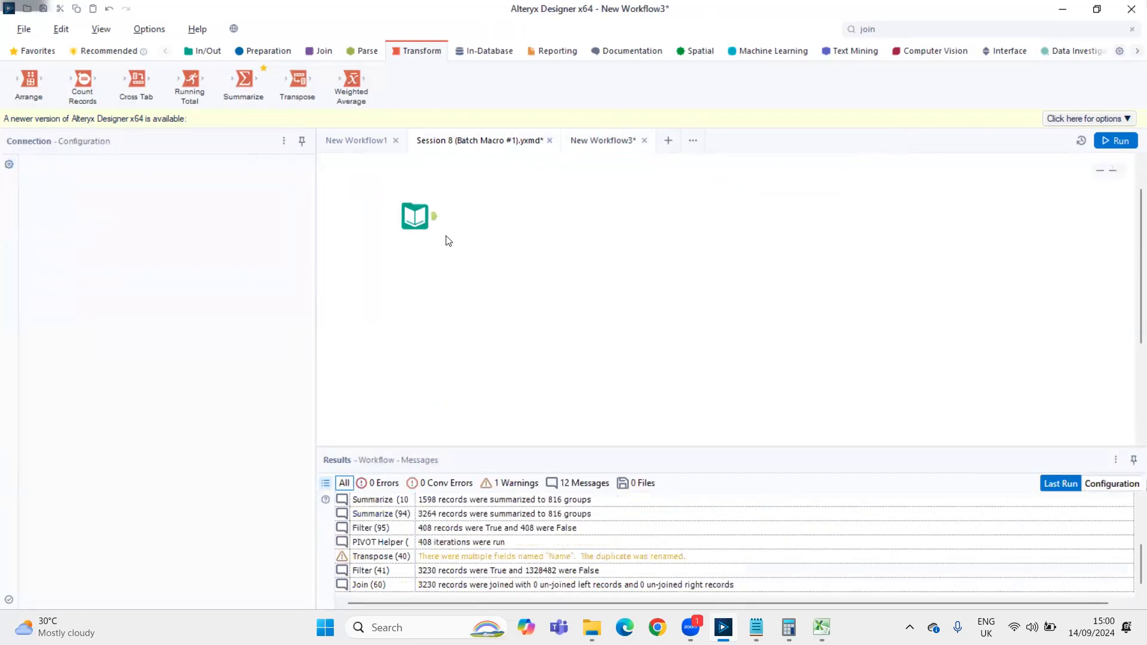
pyautogui.scroll(4, 518, 247)
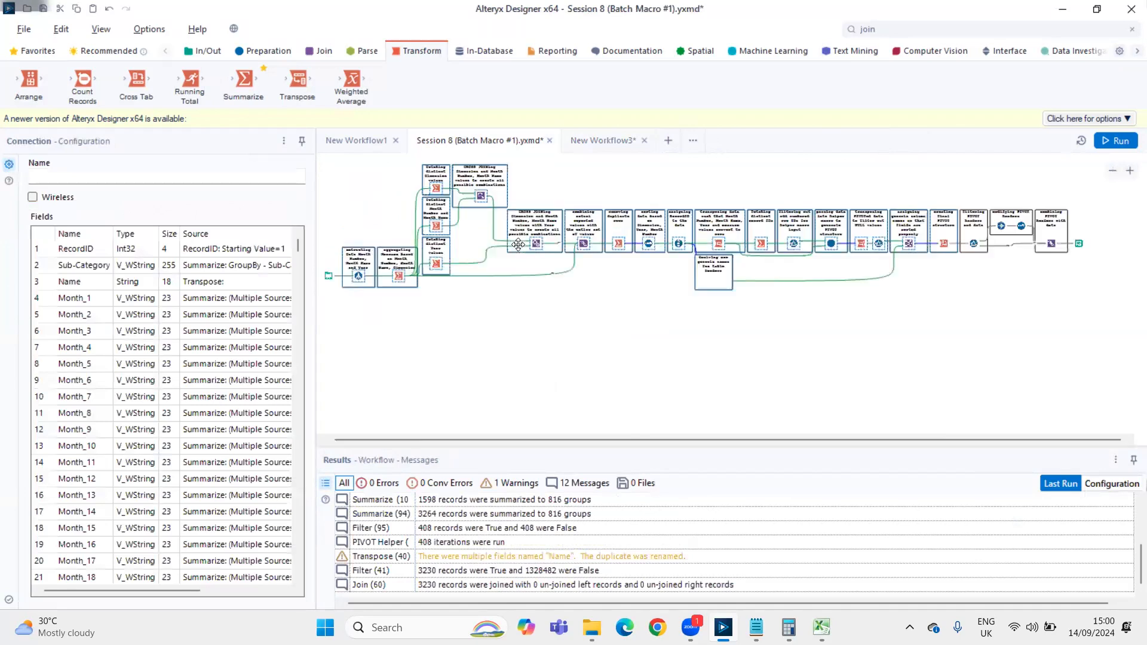
pyautogui.scroll(3, 503, 327)
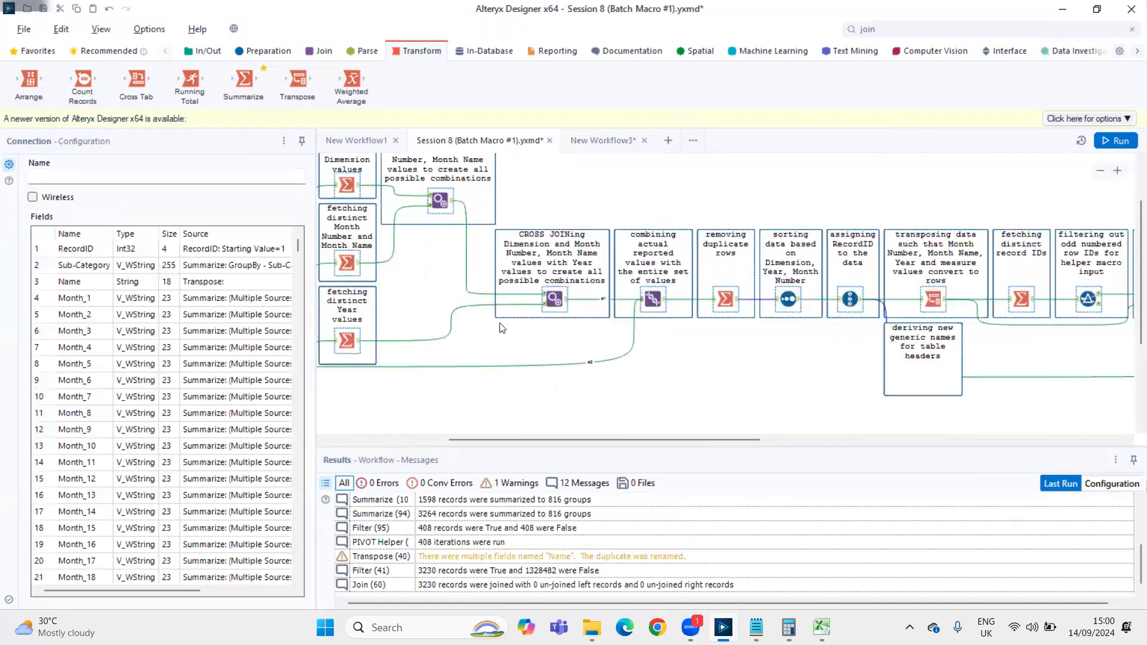
pyautogui.hscroll(-7, 500, 324)
pyautogui.scroll(-2, 392, 340)
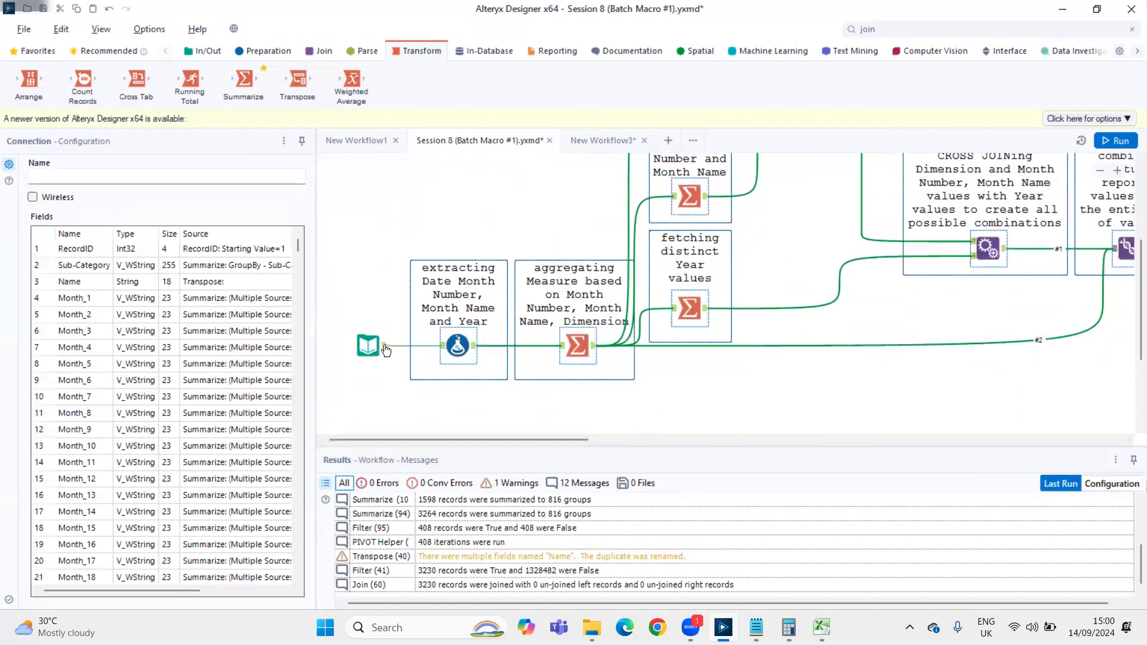
pyautogui.click(385, 344)
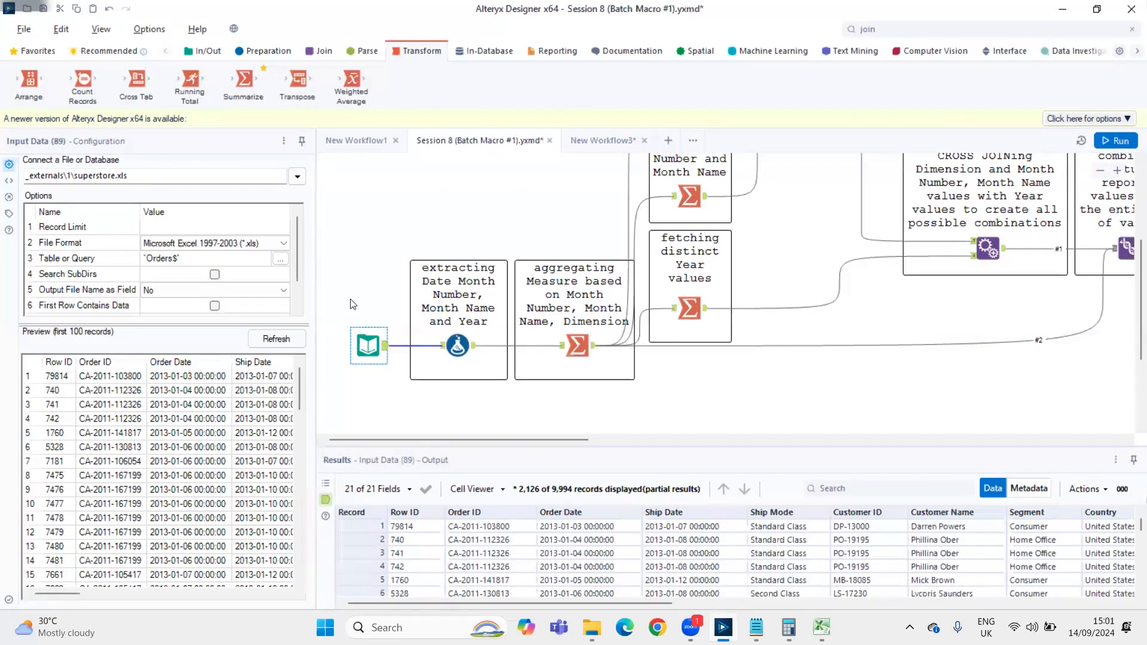
# Review the Formula tool's expressions for Order Year, Order Month Number and Order Month Name
pyautogui.click(473, 353)
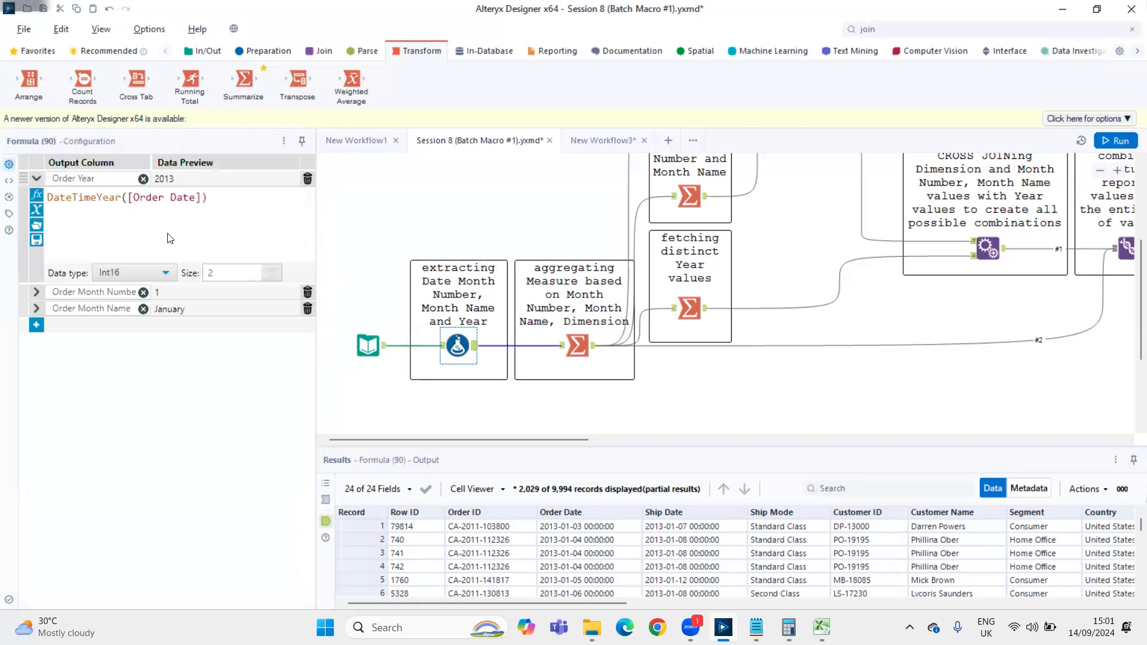
pyautogui.click(35, 292)
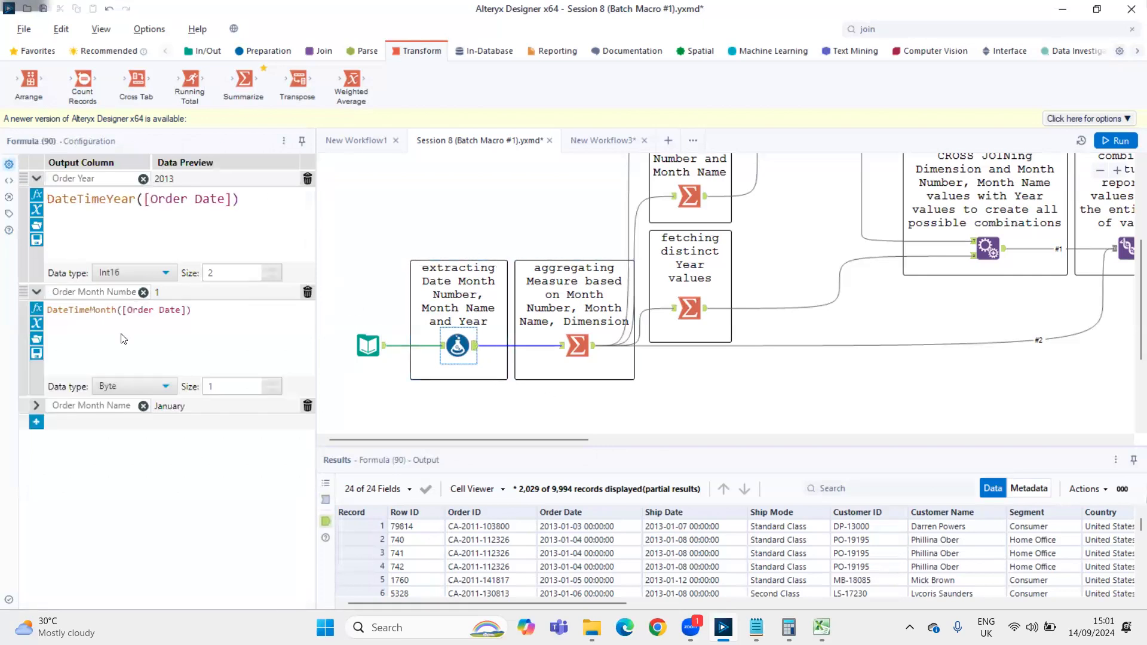
pyautogui.click(39, 406)
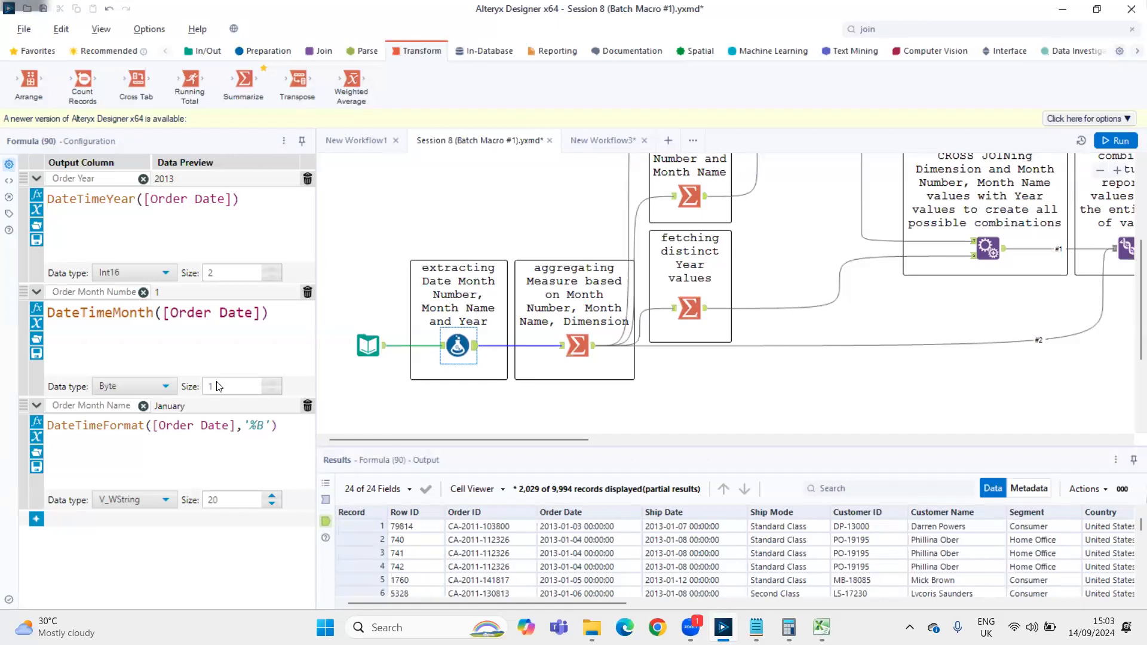
# Look over the workflow's cross-join branches, then view the configuration and output of the Summarize tool that aggregates the measure
pyautogui.moveTo(527, 441); pyautogui.dragTo(817, 441)
pyautogui.moveTo(851, 387); pyautogui.dragTo(615, 377)
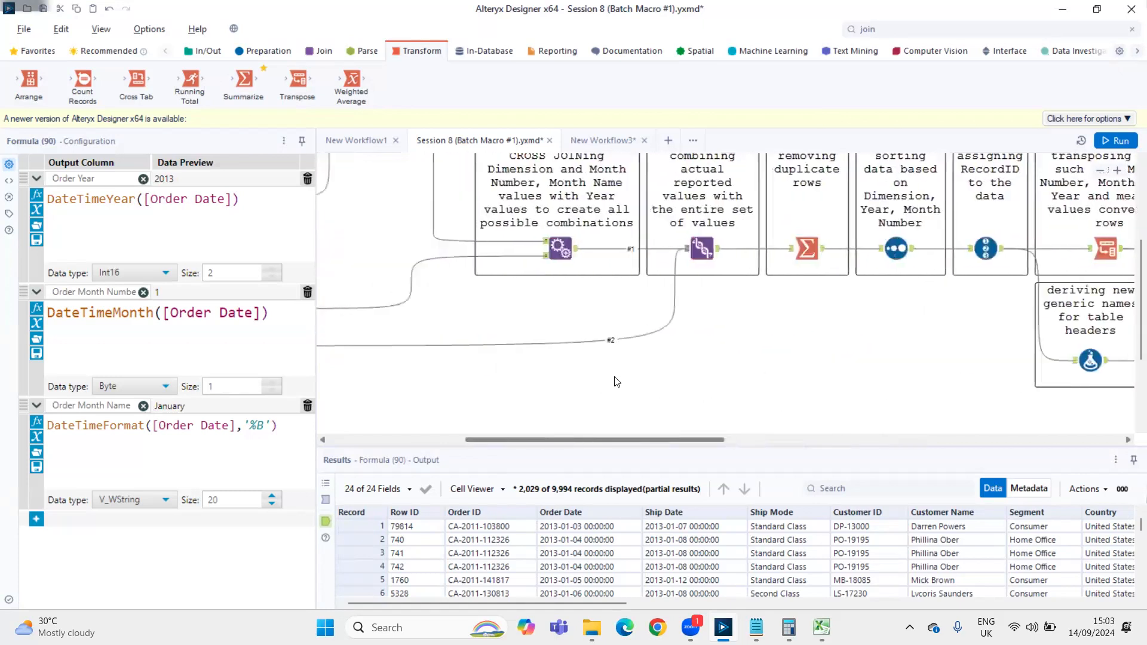
pyautogui.scroll(5, 615, 378)
pyautogui.scroll(-3, 615, 403)
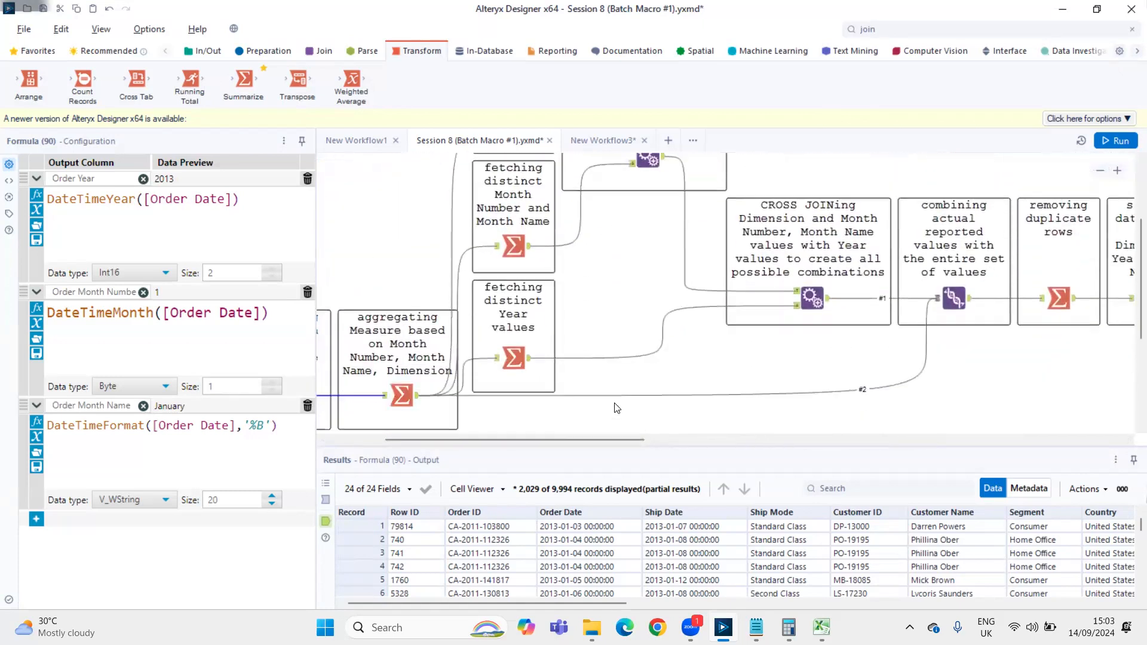
pyautogui.moveTo(572, 445); pyautogui.dragTo(517, 445)
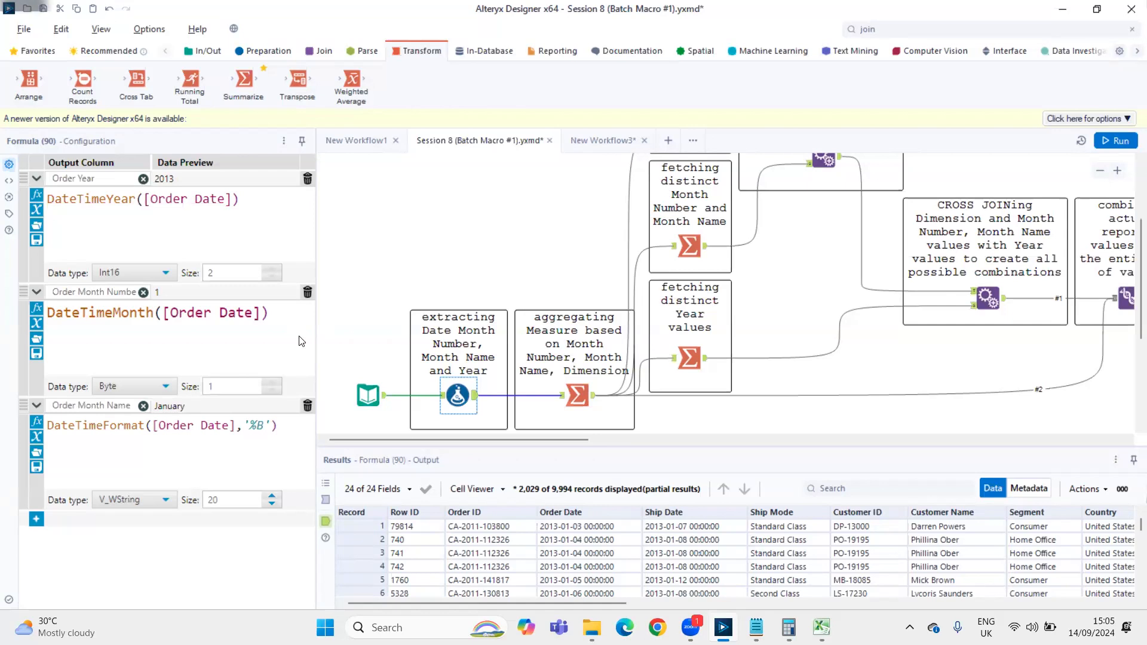
pyautogui.click(584, 396)
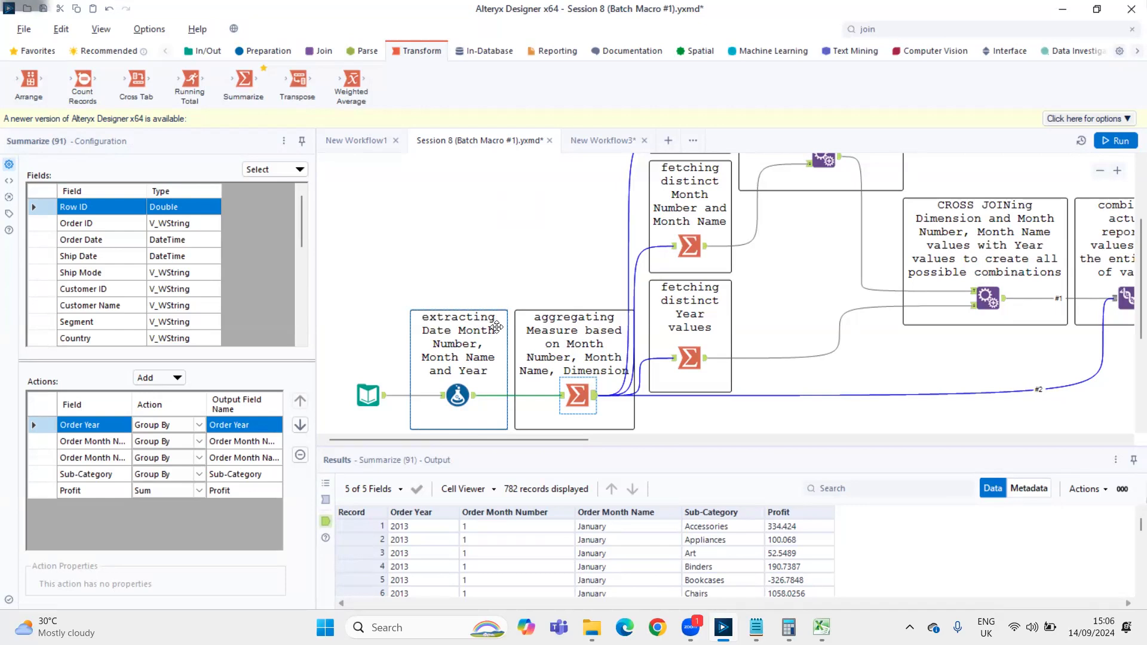
# Reopen the Formula tool and expand its Order Month Number and Order Month Name expressions for review
pyautogui.click(458, 395)
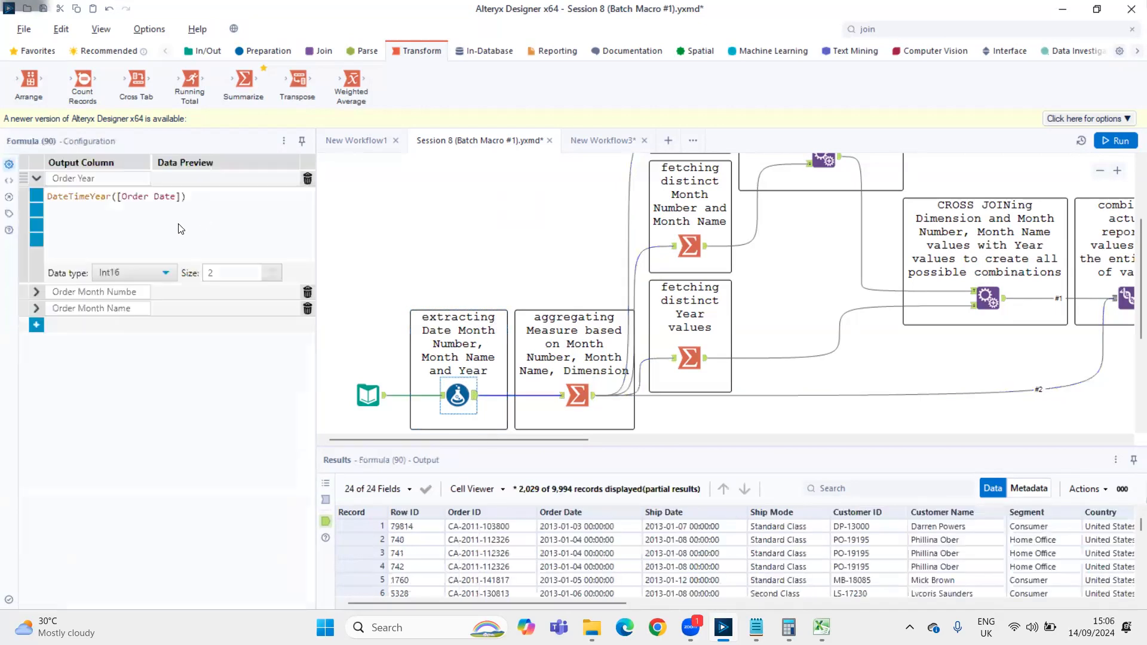
pyautogui.click(35, 292)
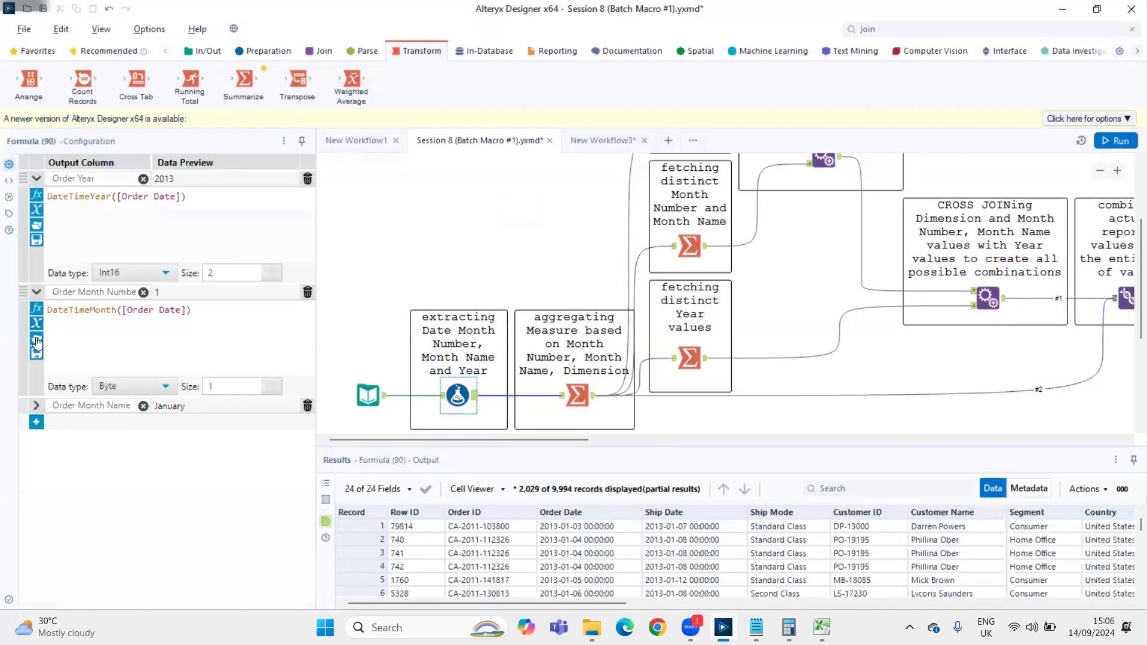
pyautogui.click(36, 406)
pyautogui.scroll(2, 143, 239)
pyautogui.scroll(2, 166, 341)
pyautogui.scroll(2, 161, 452)
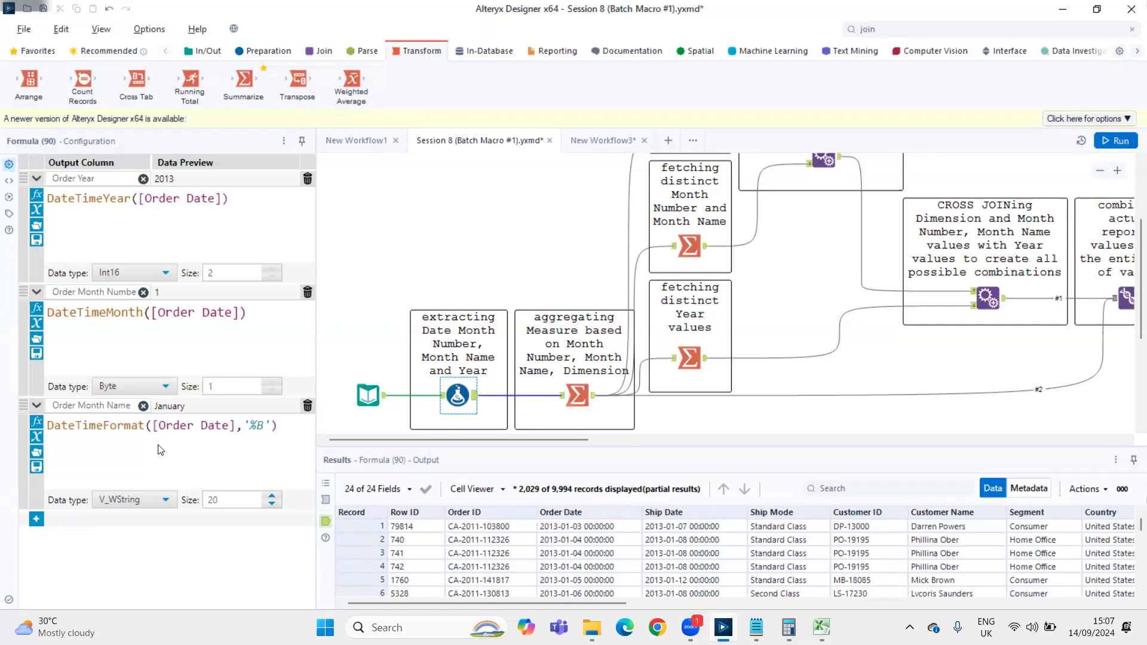
# Look over the distinct-value branches and view the records coming out of the aggregating Summarize tool
pyautogui.scroll(3, 593, 249)
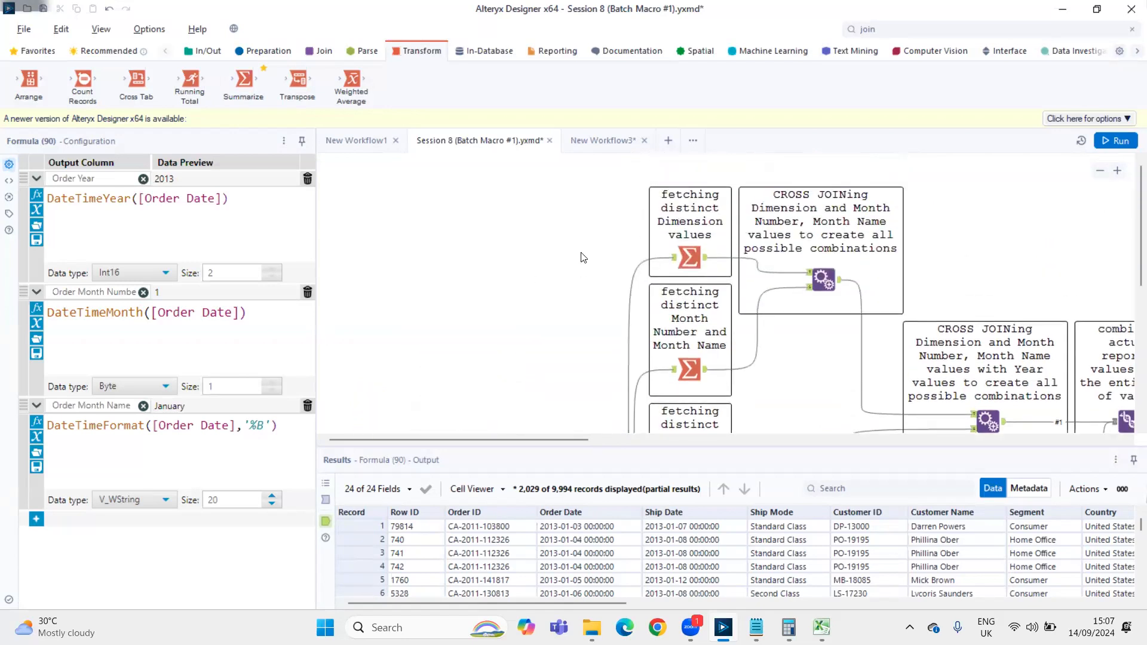
pyautogui.scroll(-5, 579, 297)
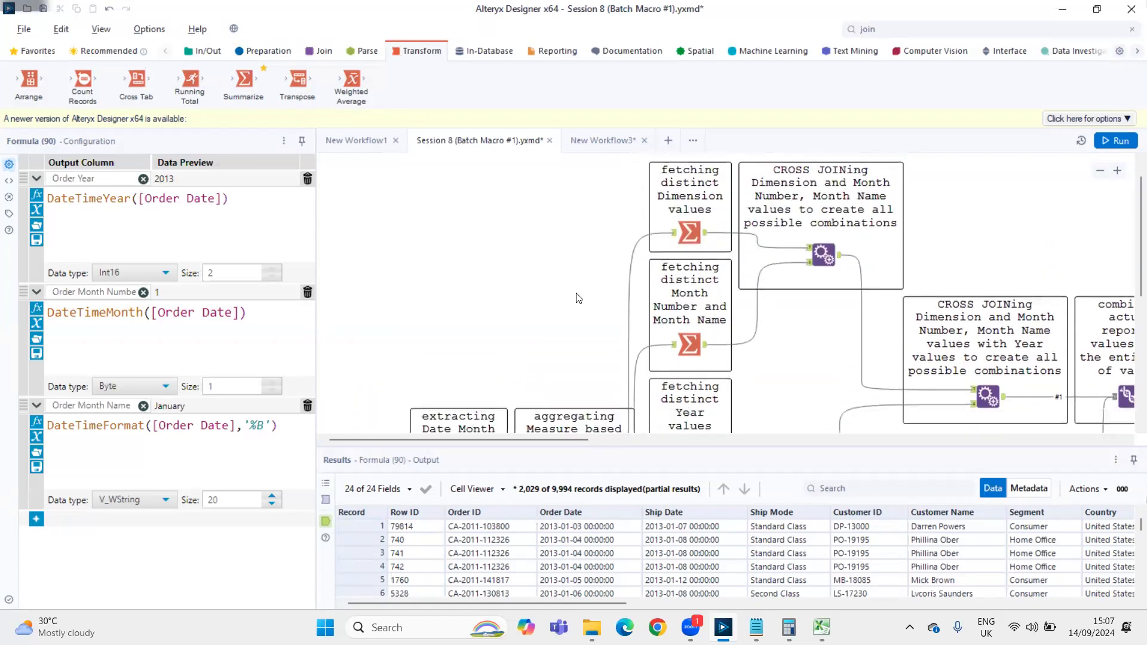
pyautogui.click(595, 398)
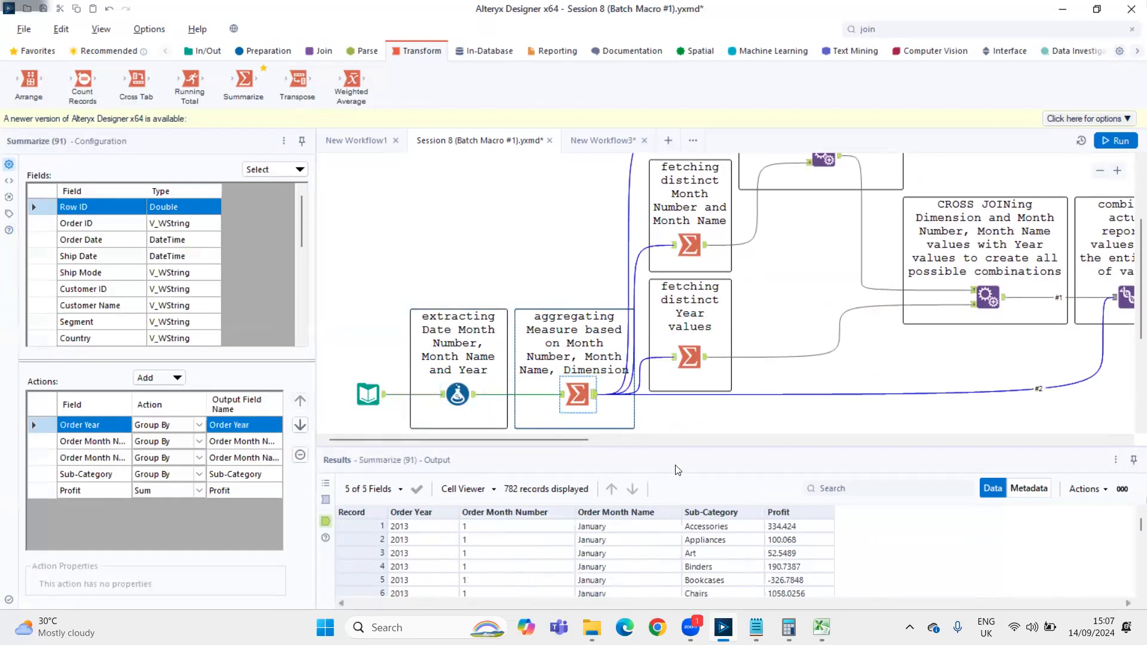
# Switch to the Notepad notes and add the line "17 sub-categories" below the Adj Profit table
pyautogui.hotkey('alt', 'Tab')
pyautogui.hotkey('alt', 'Tab')
pyautogui.hotkey('alt', 'Tab')
pyautogui.hotkey('alt', 'Tab')
pyautogui.hotkey('alt', 'Tab')
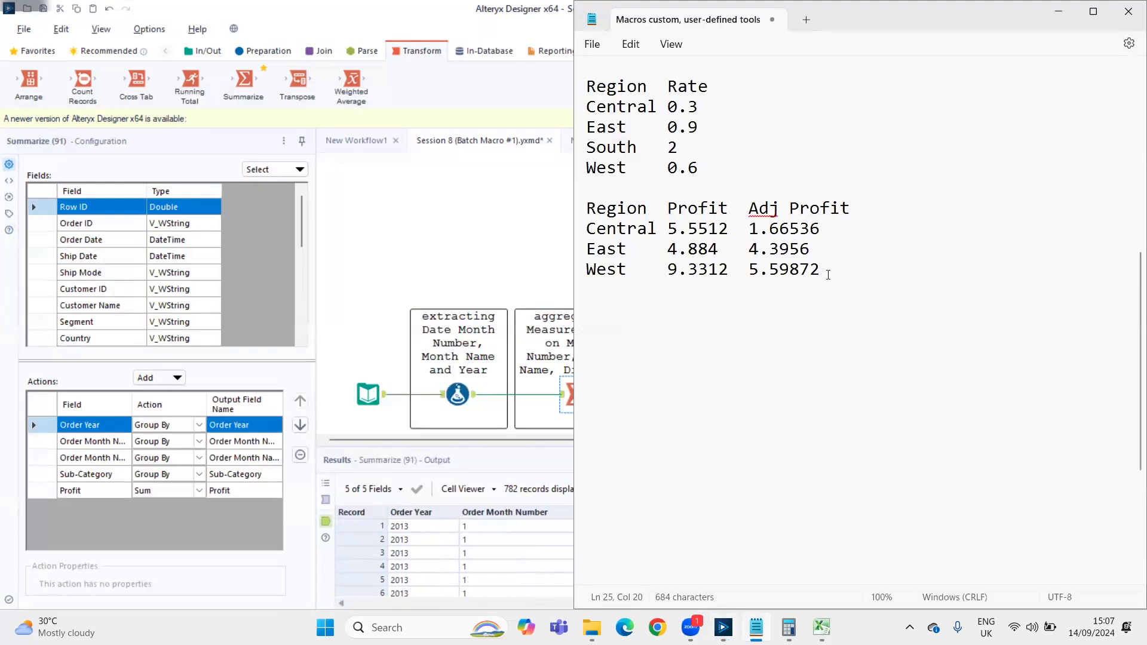
pyautogui.press('Return')
pyautogui.press('Return')
pyautogui.press('Return')
pyautogui.write('17 ')
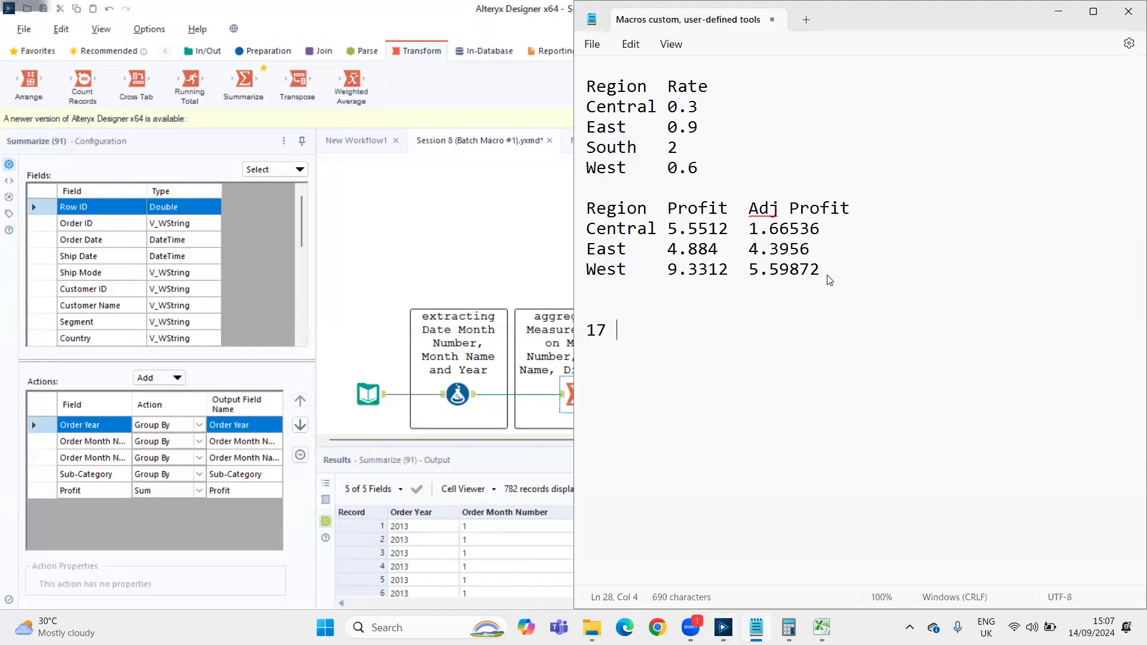
pyautogui.write('sub-categories')
pyautogui.press('Return')
# Check the distinct Year values in Alteryx, then add the line "4 years => 48 months" to the Notepad notes
pyautogui.hotkey('alt', 'Tab')
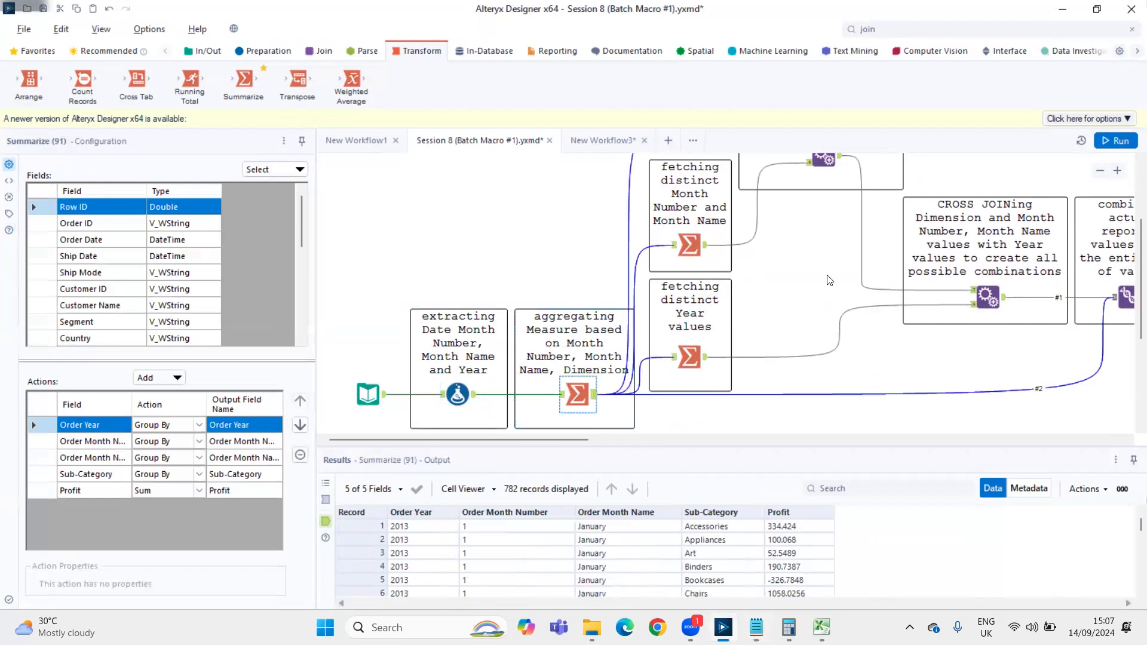
pyautogui.click(704, 358)
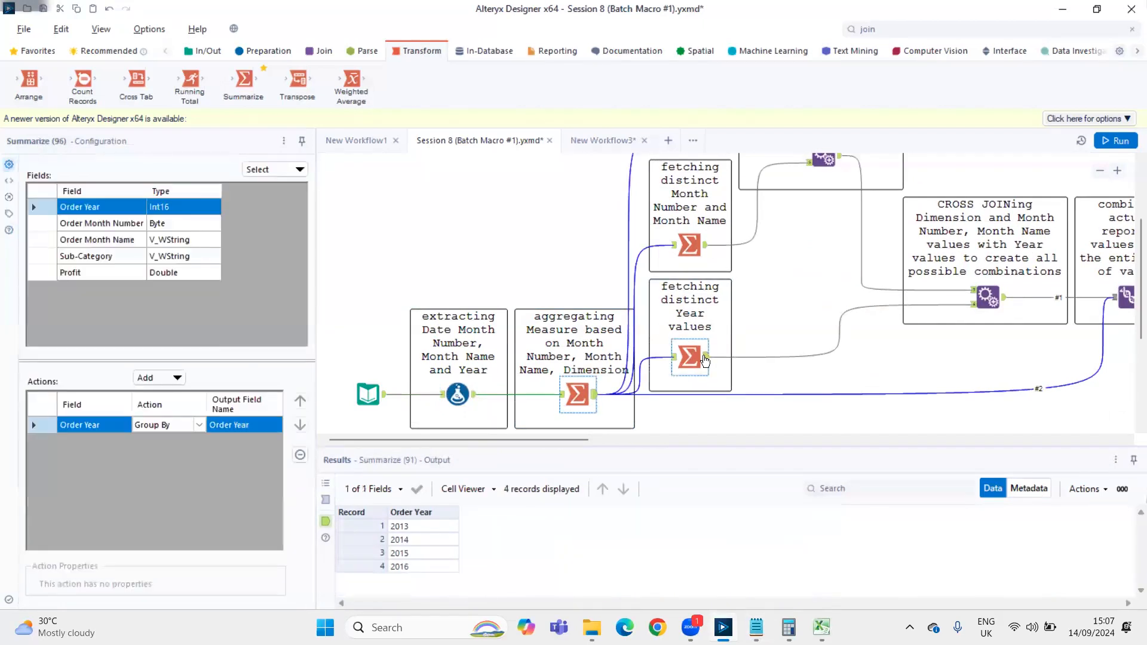
pyautogui.hotkey('alt', 'Tab')
pyautogui.write('4 years')
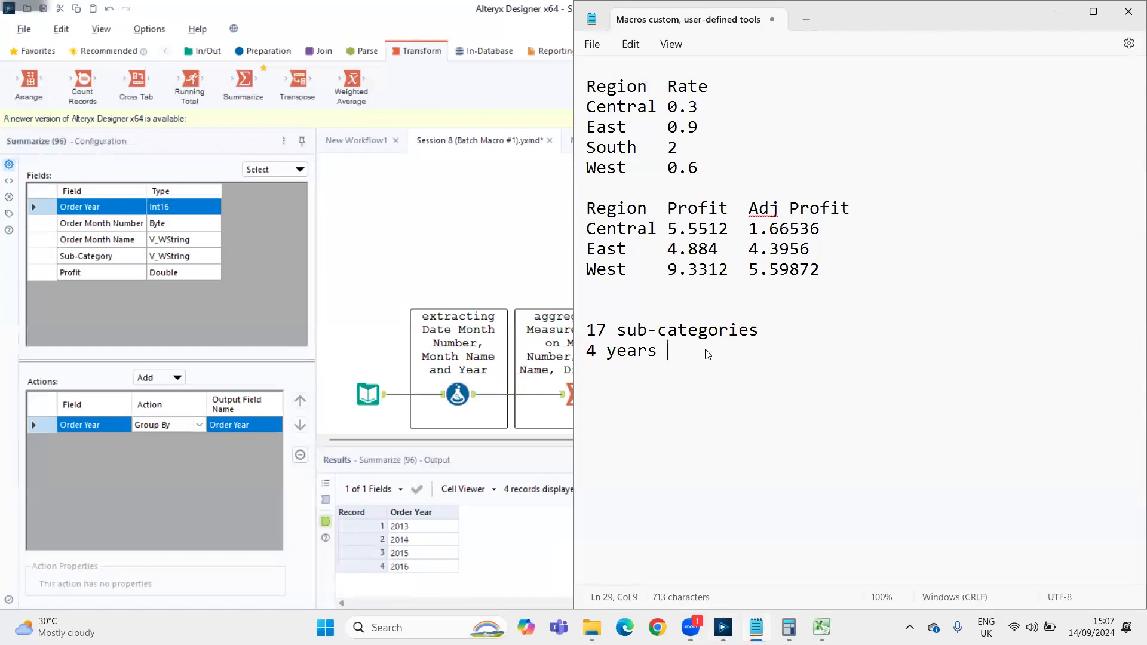
pyautogui.press('Return')
pyautogui.write('=> 48 months')
pyautogui.press('Return')
pyautogui.press('Return')
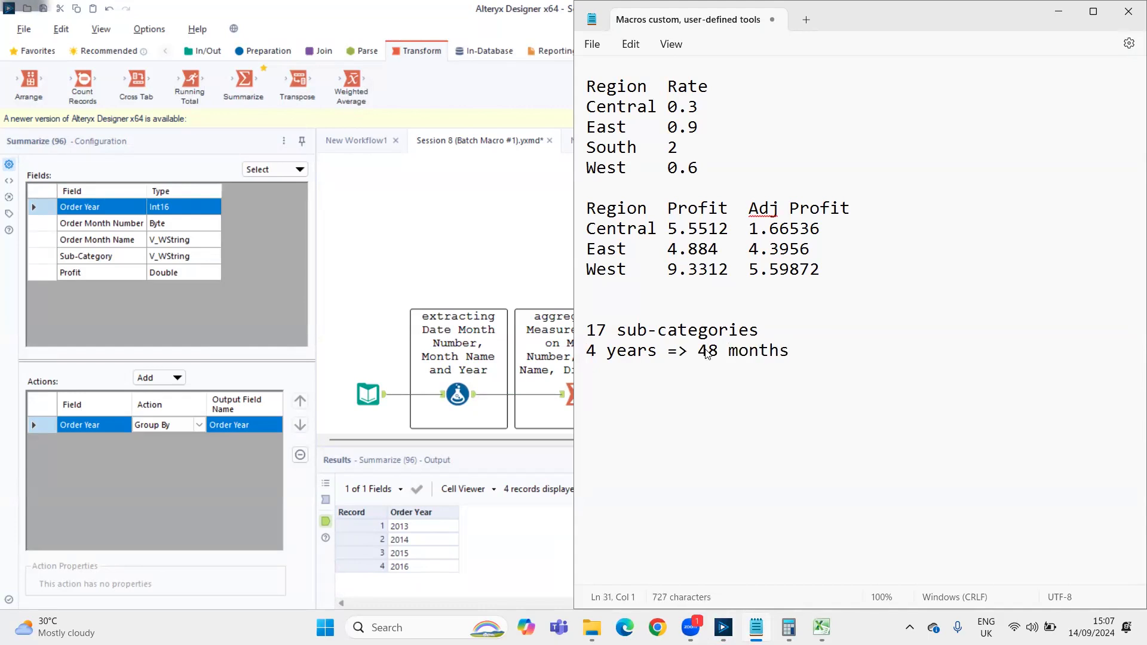
# Write "48 * 17" in the notes, then switch to Excel and calculate =48*17 in cell H4
pyautogui.write('48 * 17')
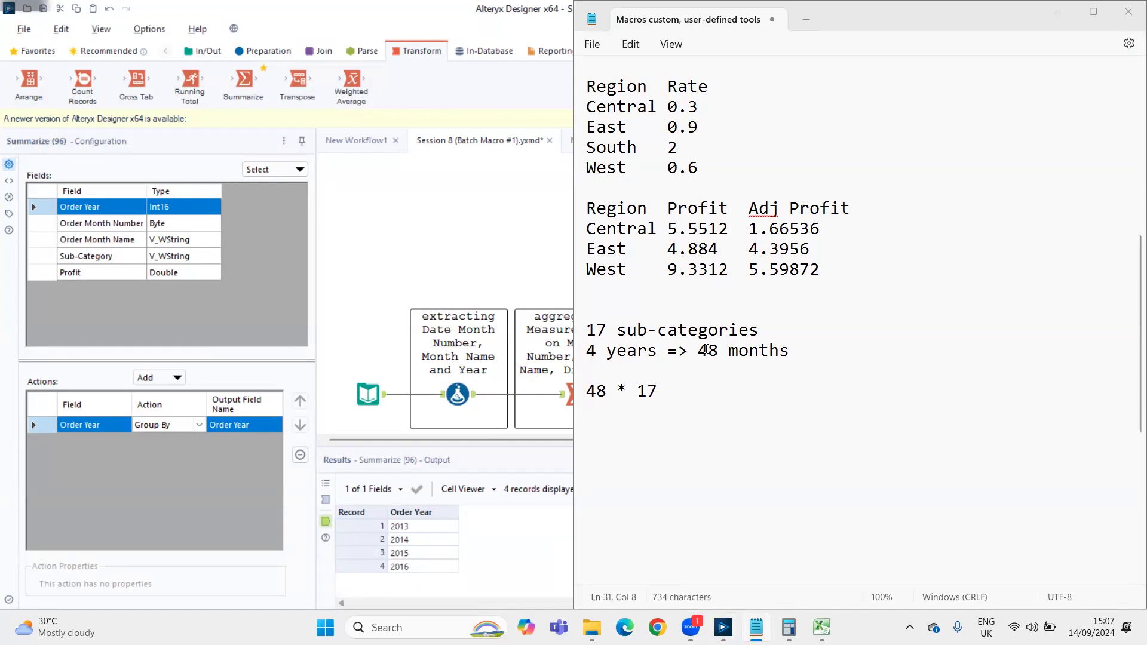
pyautogui.hotkey('alt', 'Tab')
pyautogui.hotkey('alt', 'Tab')
pyautogui.hotkey('alt', 'Tab')
pyautogui.hotkey('alt', 'Tab')
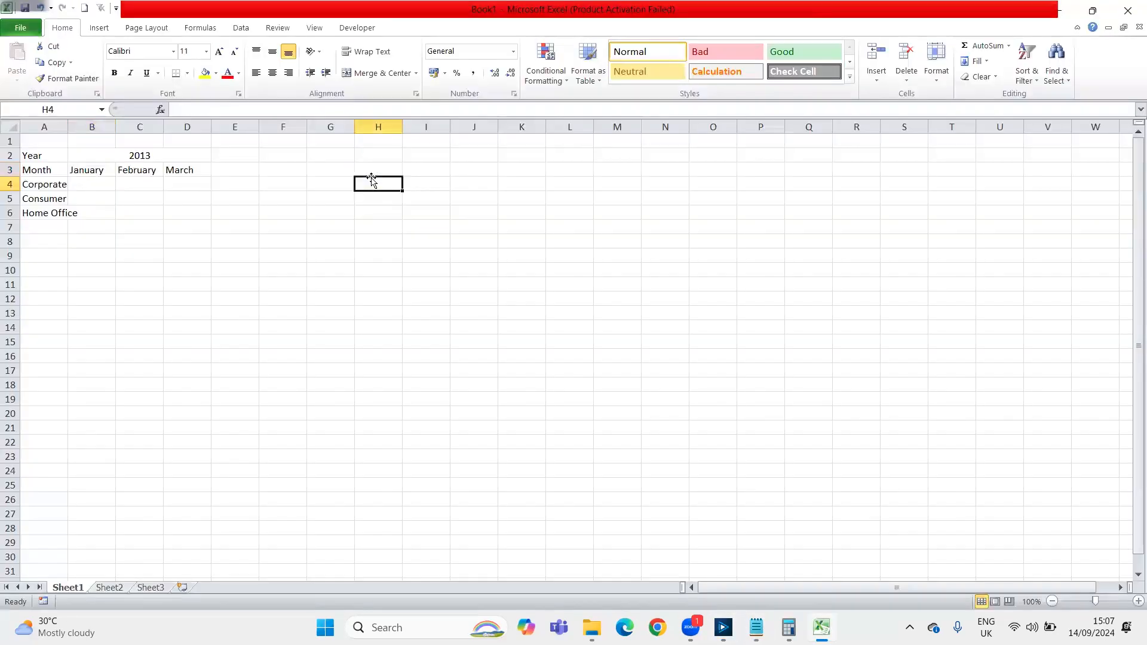
pyautogui.write('=48*17')
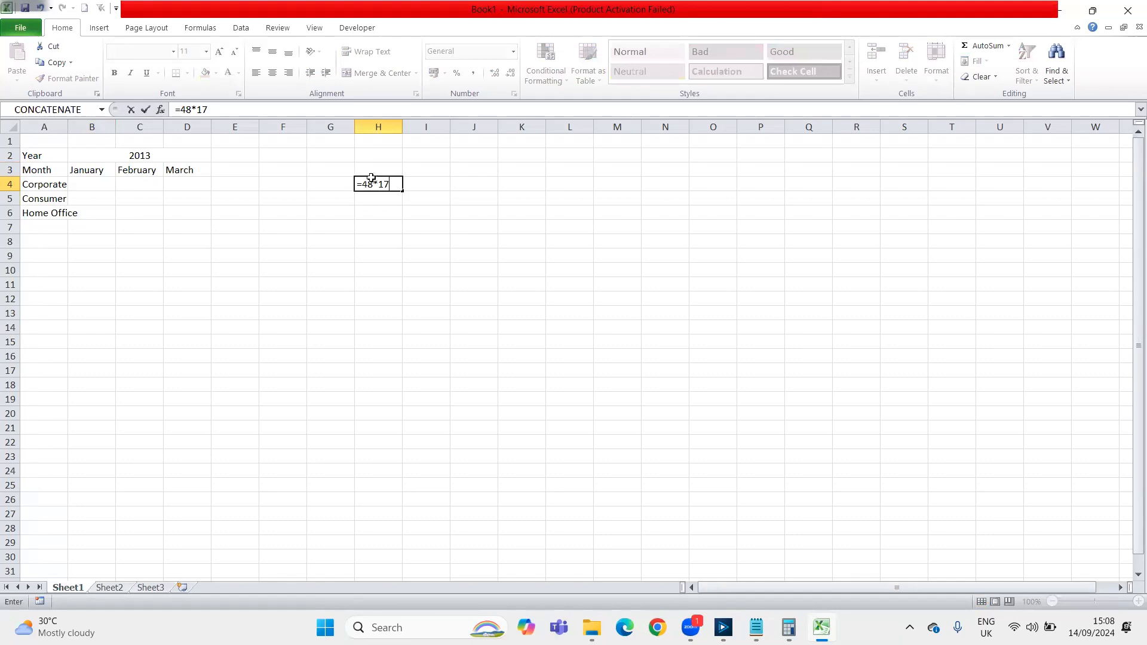
pyautogui.press('Return')
pyautogui.click(371, 181)
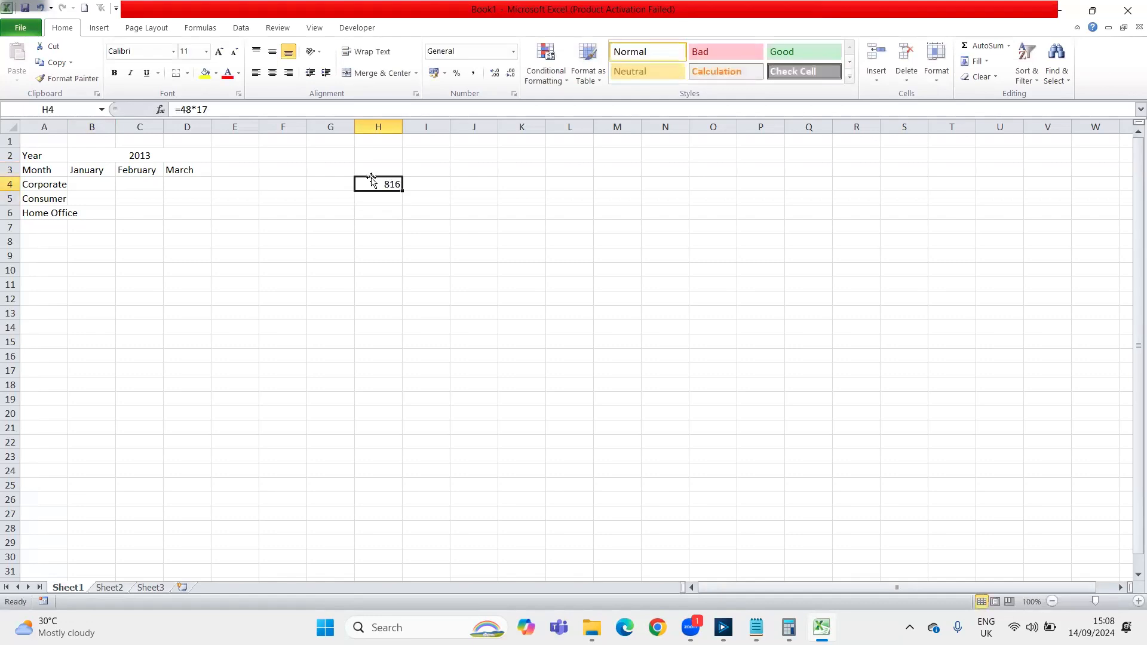
# Return to Alteryx and examine the aggregating Summarize output, highlighting the first record's year and month fields
pyautogui.hotkey('alt', 'Tab')
pyautogui.hotkey('alt', 'Tab')
pyautogui.hotkey('alt', 'shift', 'Tab')
pyautogui.hotkey('alt', 'shift', 'Tab')
pyautogui.hotkey('alt', 'Tab')
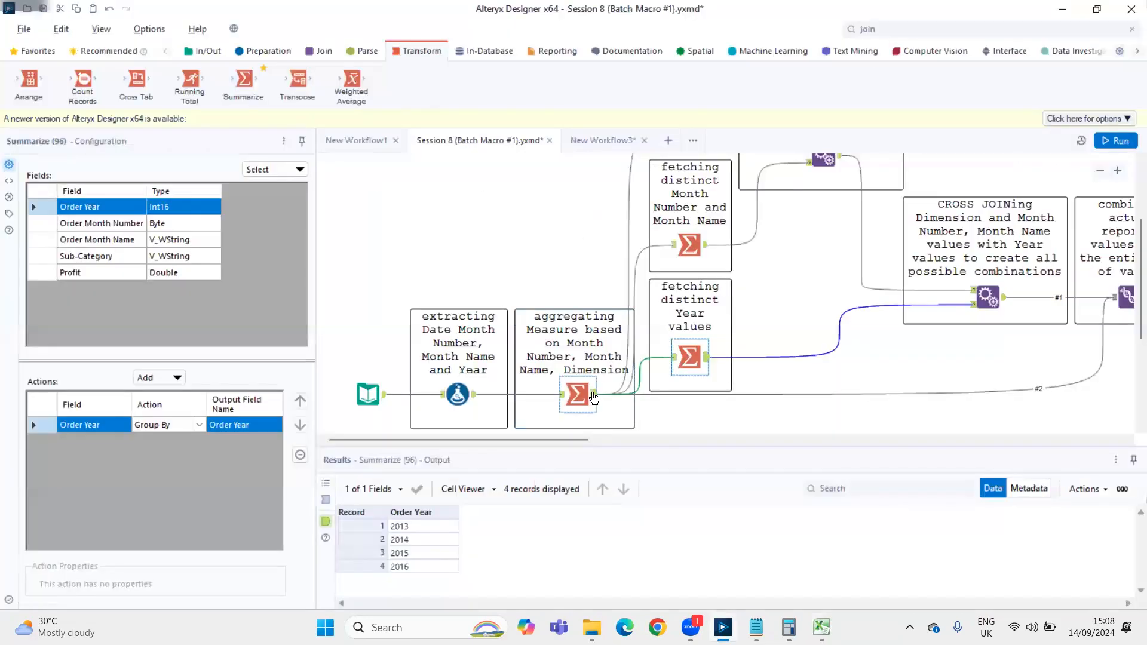
pyautogui.click(593, 398)
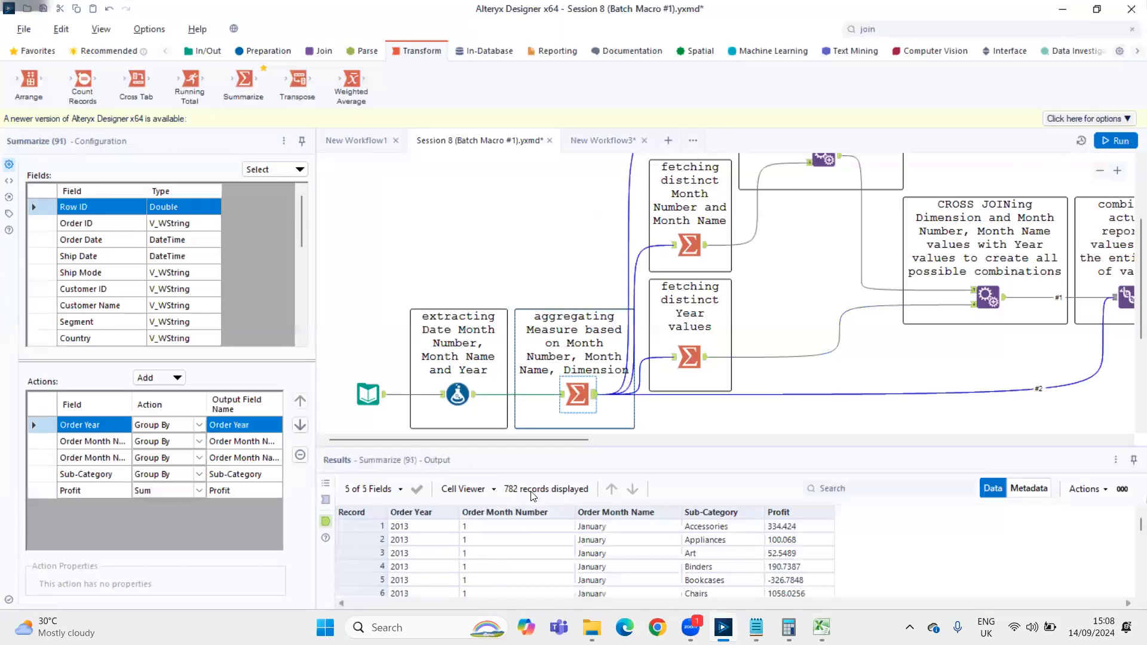
pyautogui.click(700, 528)
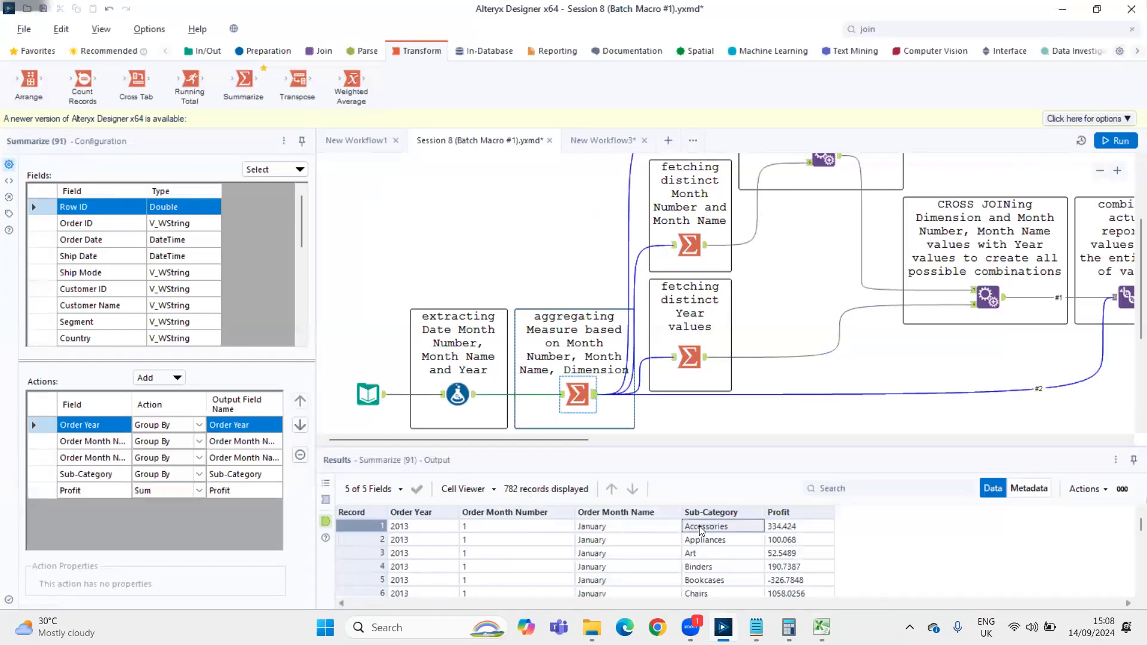
pyautogui.press('Left')
pyautogui.press('Left')
pyautogui.press('Left')
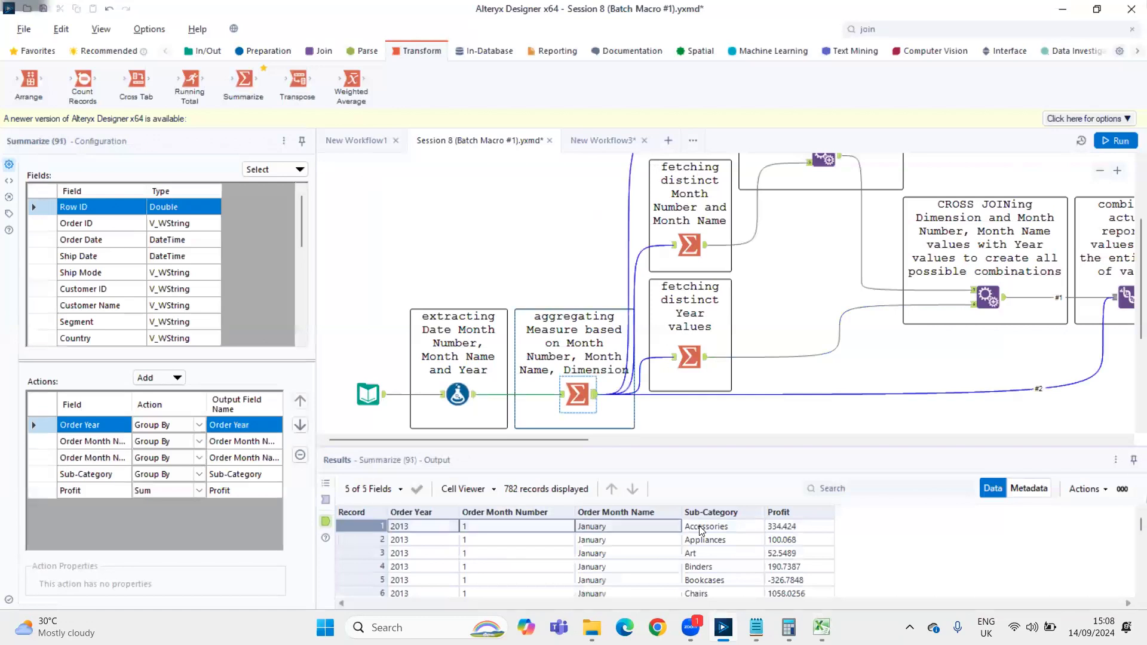
# View in turn the outputs of the Summarize tools fetching distinct Dimension, Month and Year values
pyautogui.scroll(3, 601, 322)
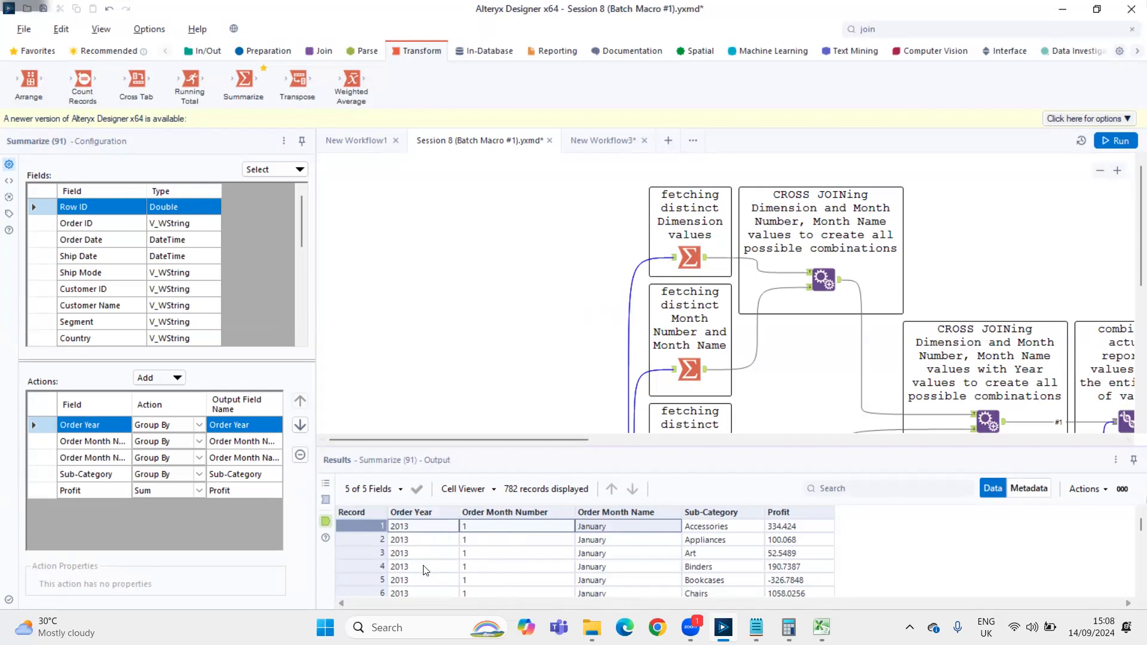
pyautogui.click(702, 264)
pyautogui.click(706, 263)
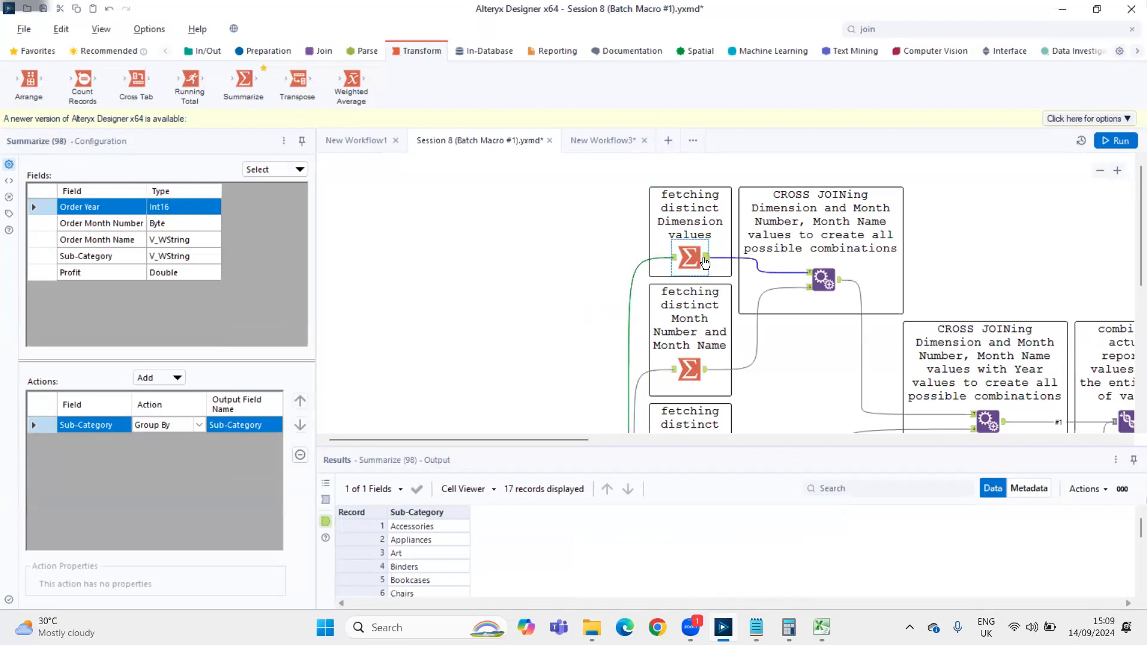
pyautogui.scroll(-4, 627, 405)
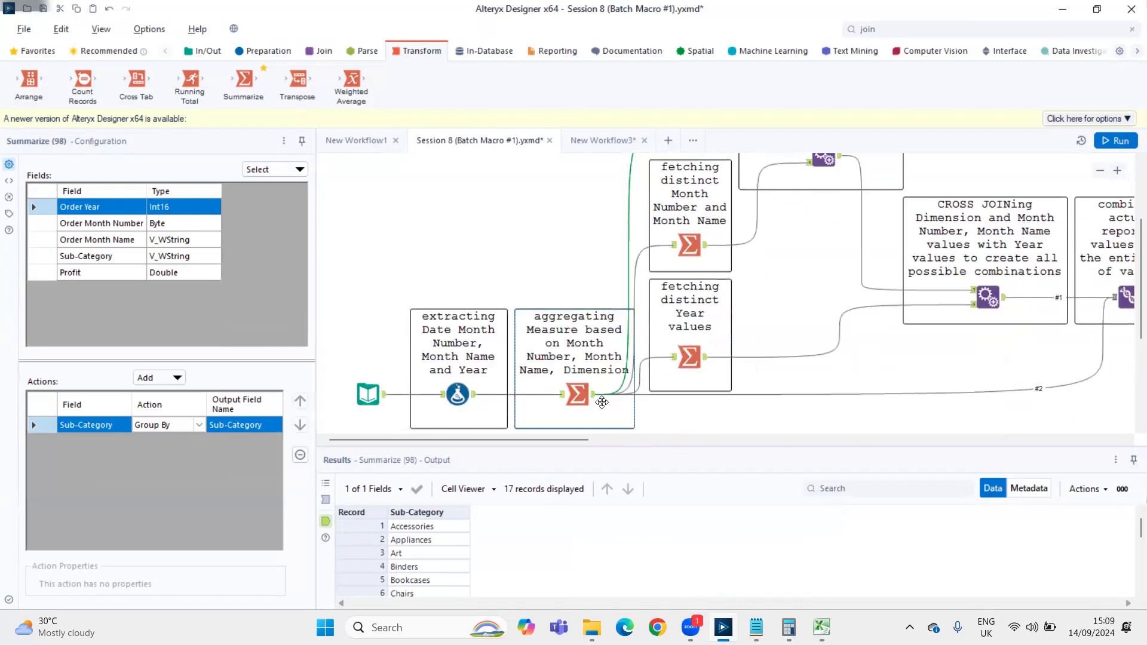
pyautogui.scroll(2, 610, 325)
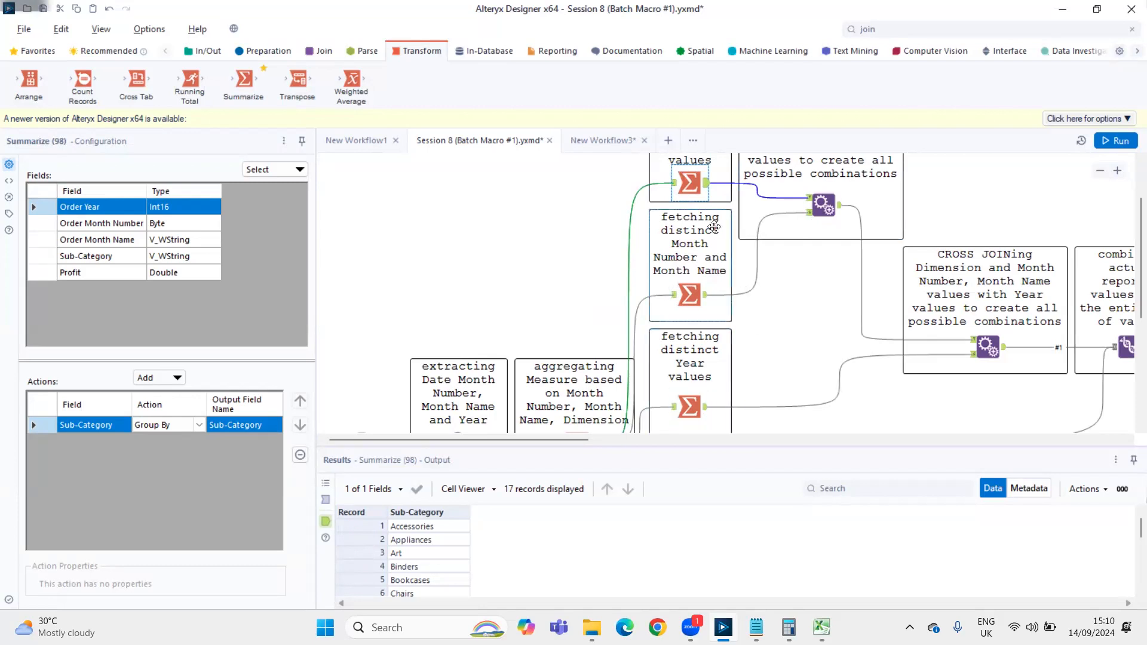
pyautogui.click(692, 295)
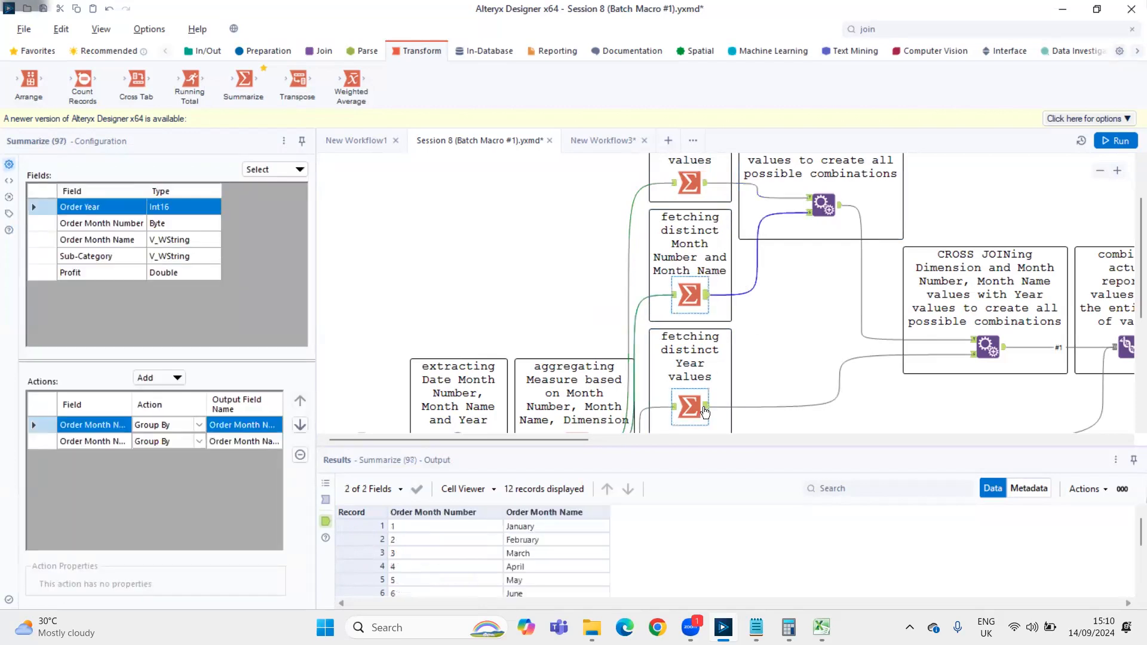
pyautogui.click(705, 412)
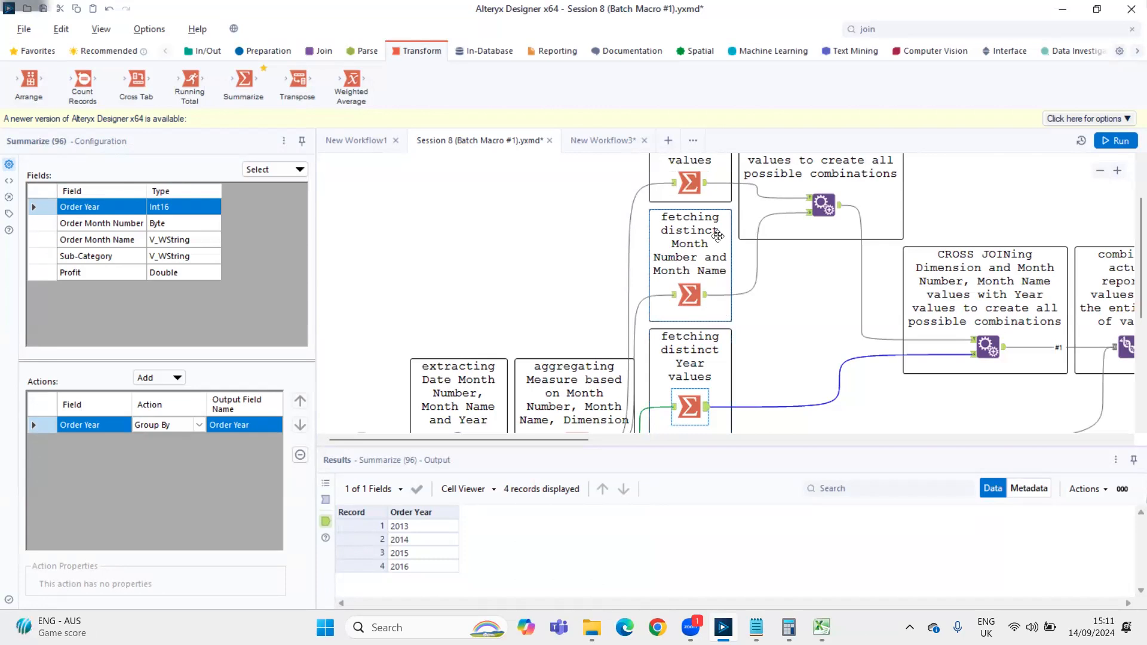
# Compare the full Sub-Category list with the month number and name list that feed the first cross join
pyautogui.click(705, 187)
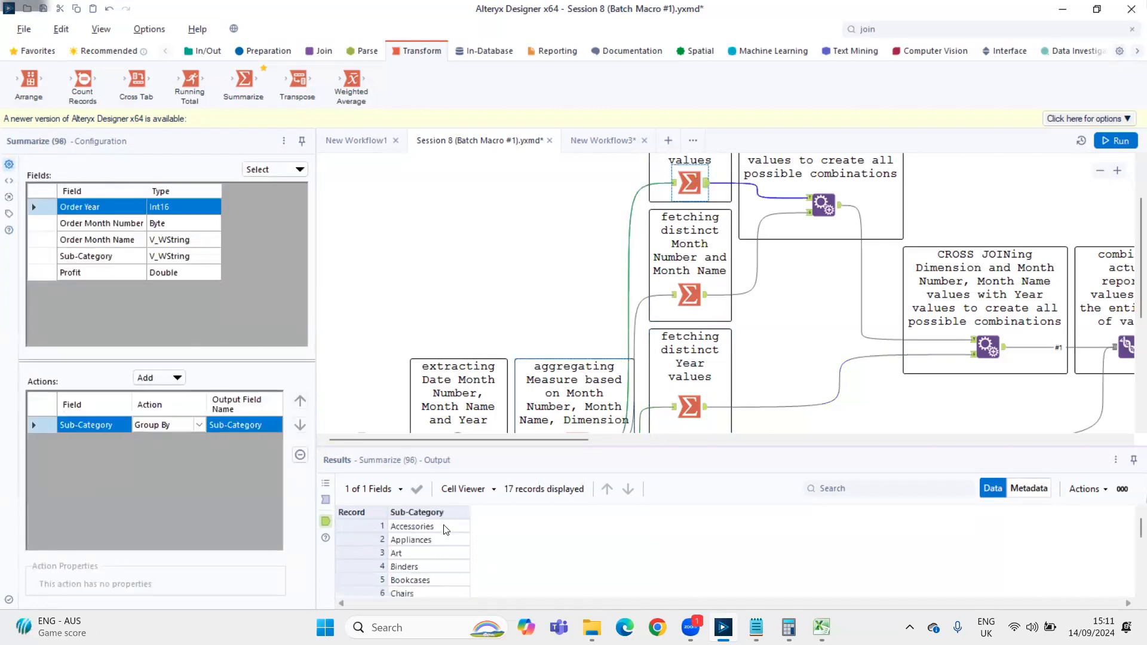
pyautogui.moveTo(443, 528); pyautogui.dragTo(451, 609)
pyautogui.click(706, 295)
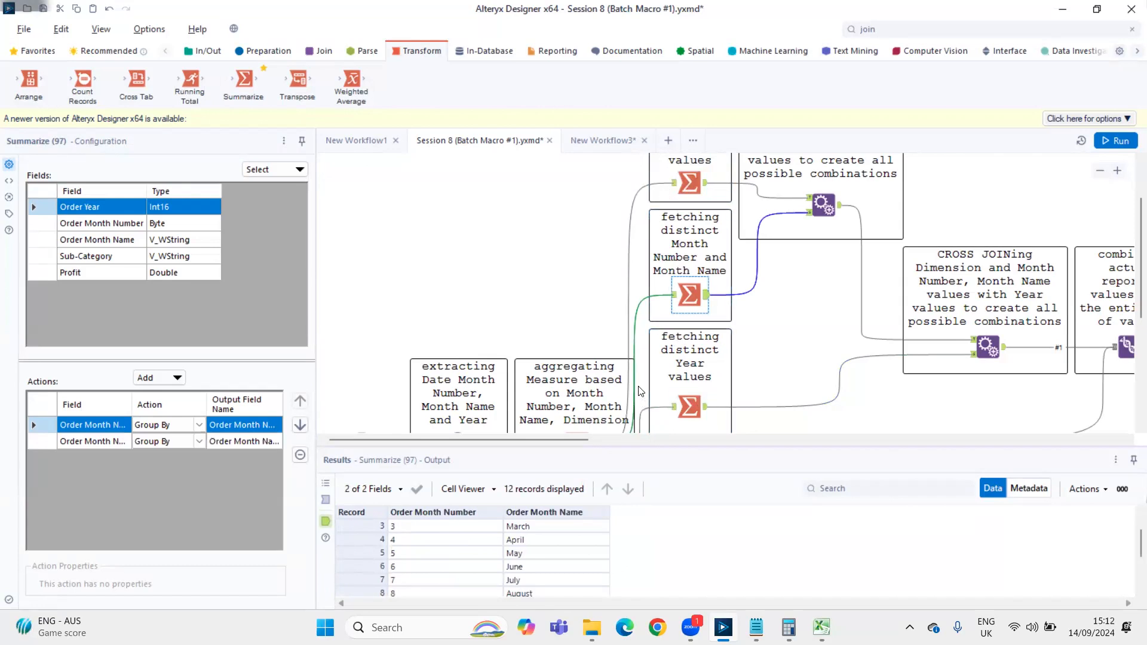
pyautogui.scroll(1, 753, 358)
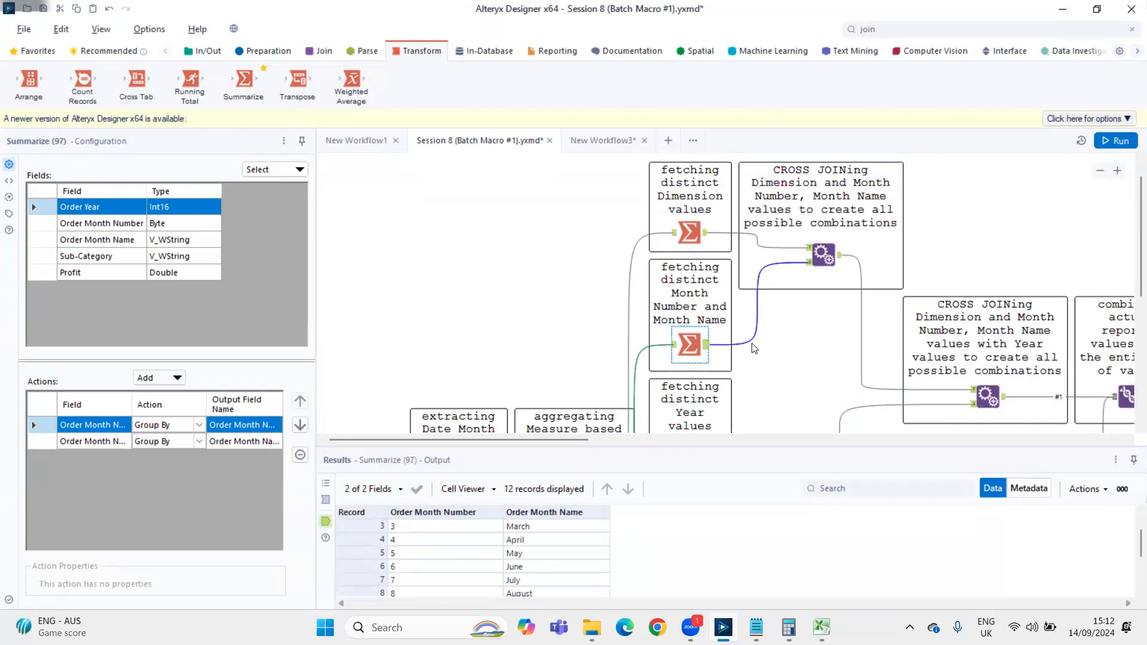
pyautogui.scroll(-2, 367, 525)
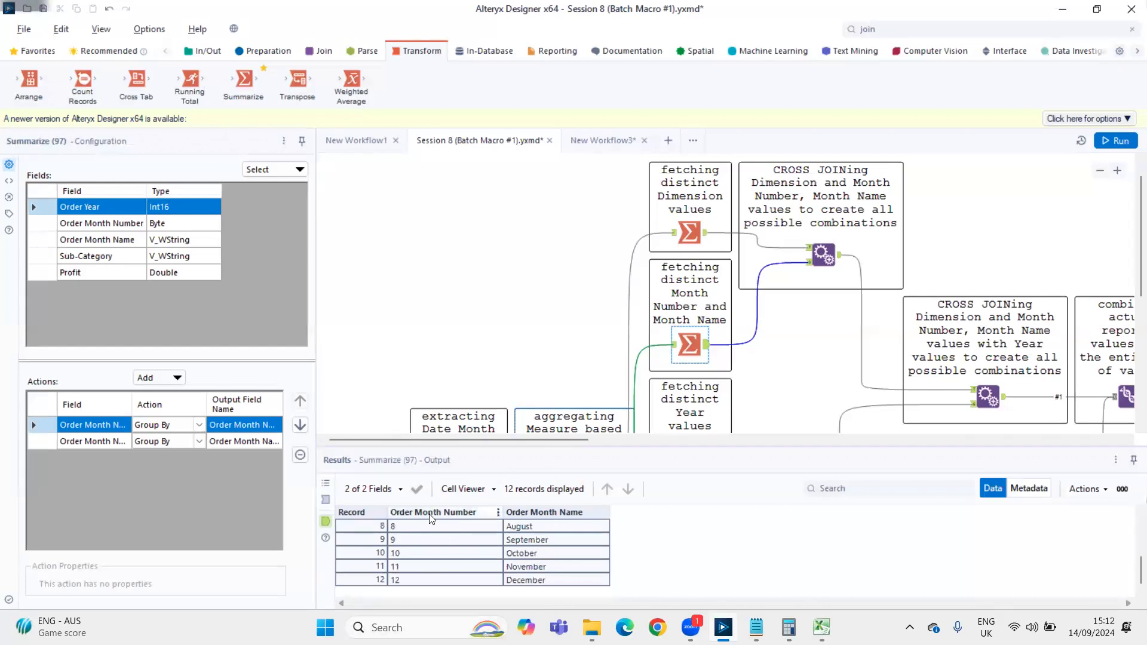
pyautogui.click(691, 234)
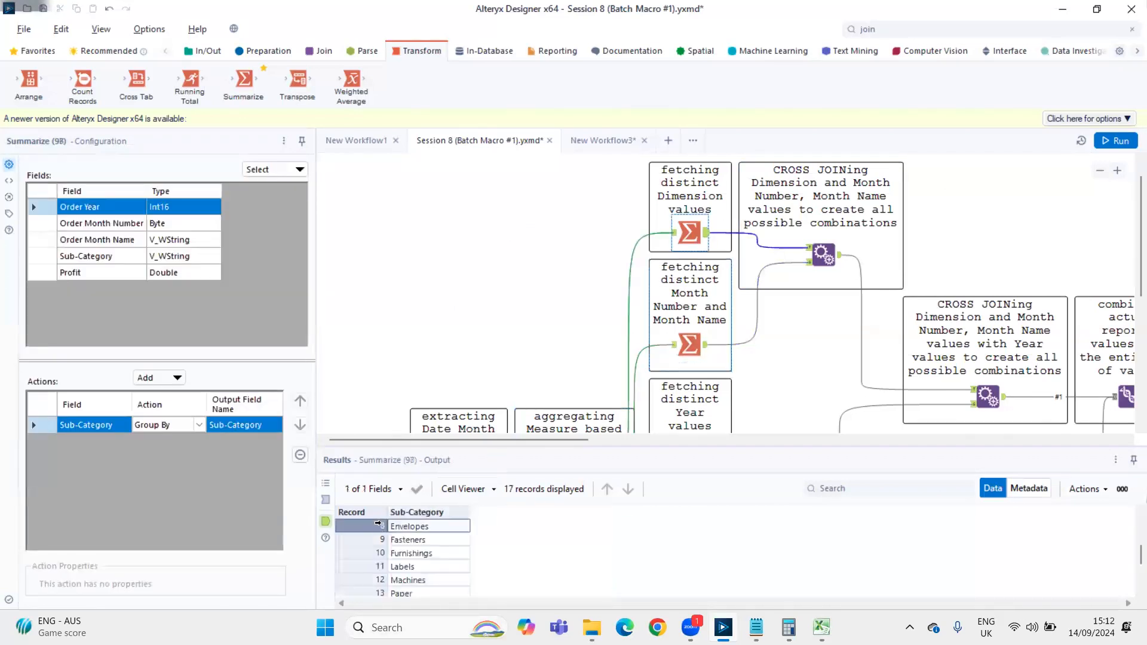
# Recheck the distinct Sub-Category records, then read through the output of the Summarize tool fetching distinct Month Number and Month Name
pyautogui.click(373, 541)
pyautogui.click(371, 553)
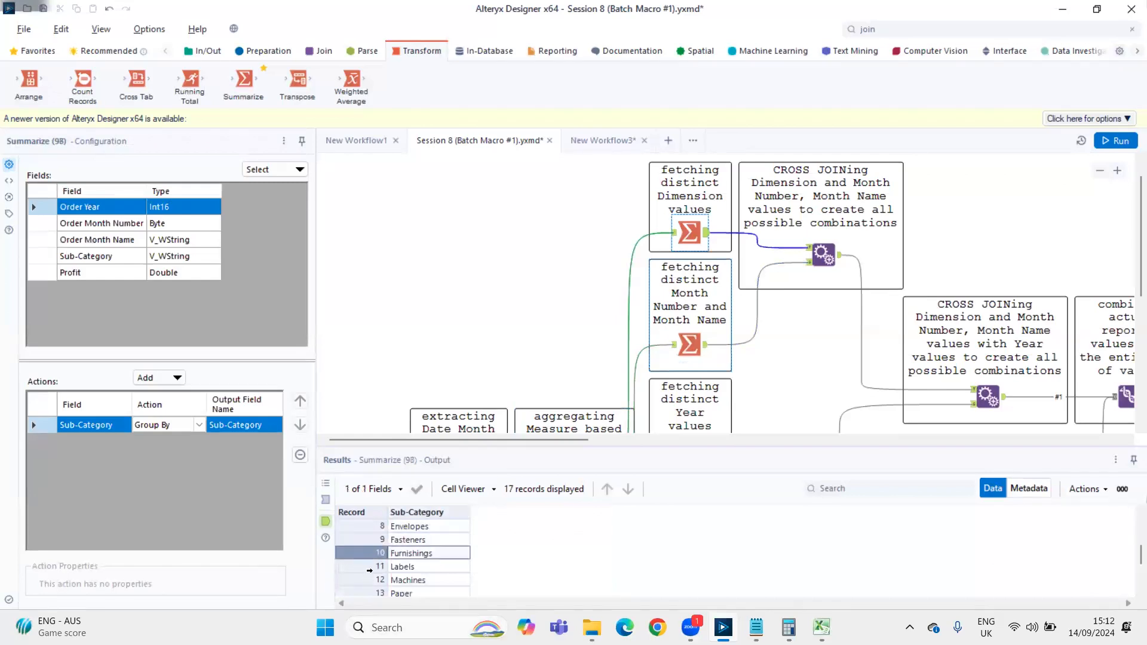
pyautogui.scroll(3, 389, 555)
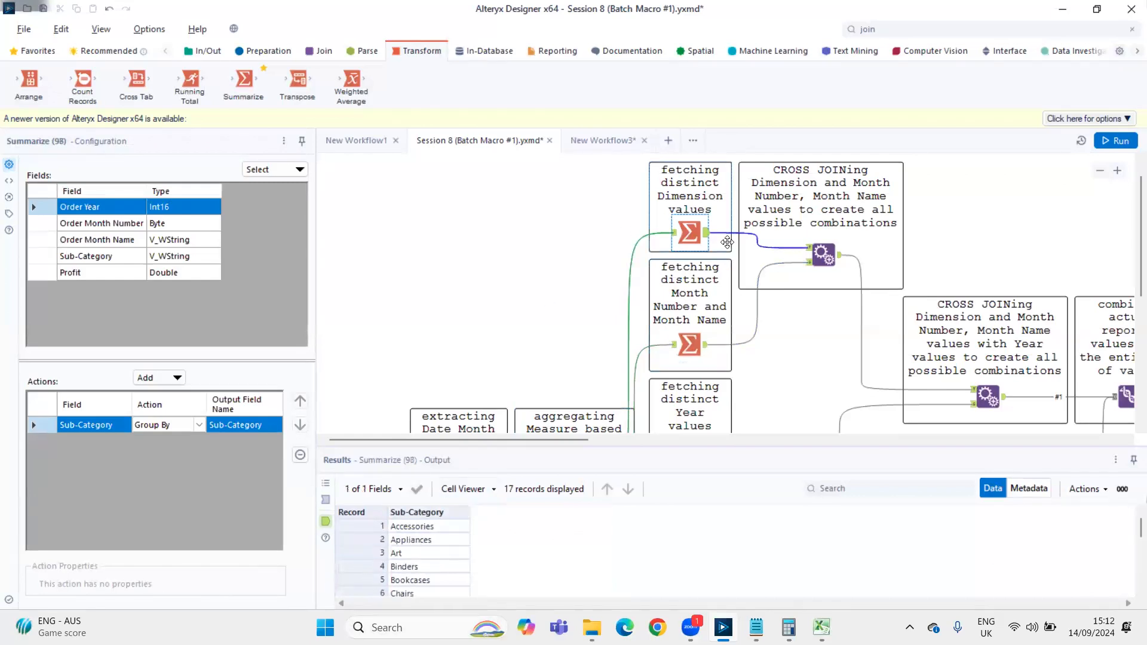
pyautogui.moveTo(694, 285)
pyautogui.mouseDown()
pyautogui.moveTo(693, 315)
pyautogui.moveTo(693, 283)
pyautogui.mouseUp()
pyautogui.click(689, 345)
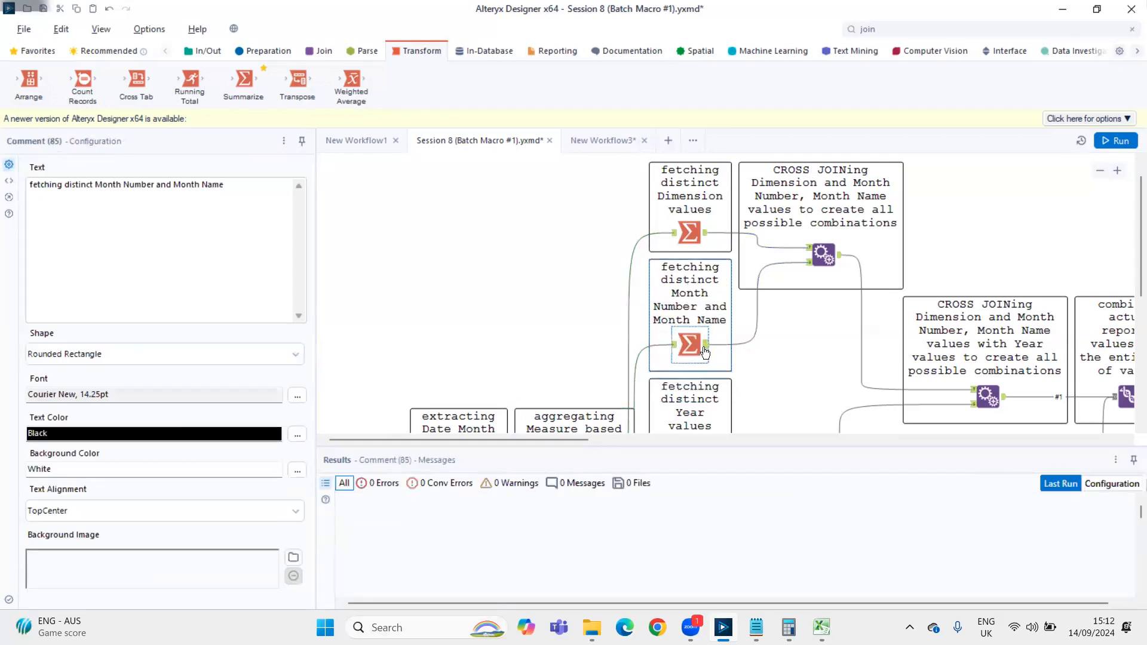
pyautogui.scroll(-4, 431, 526)
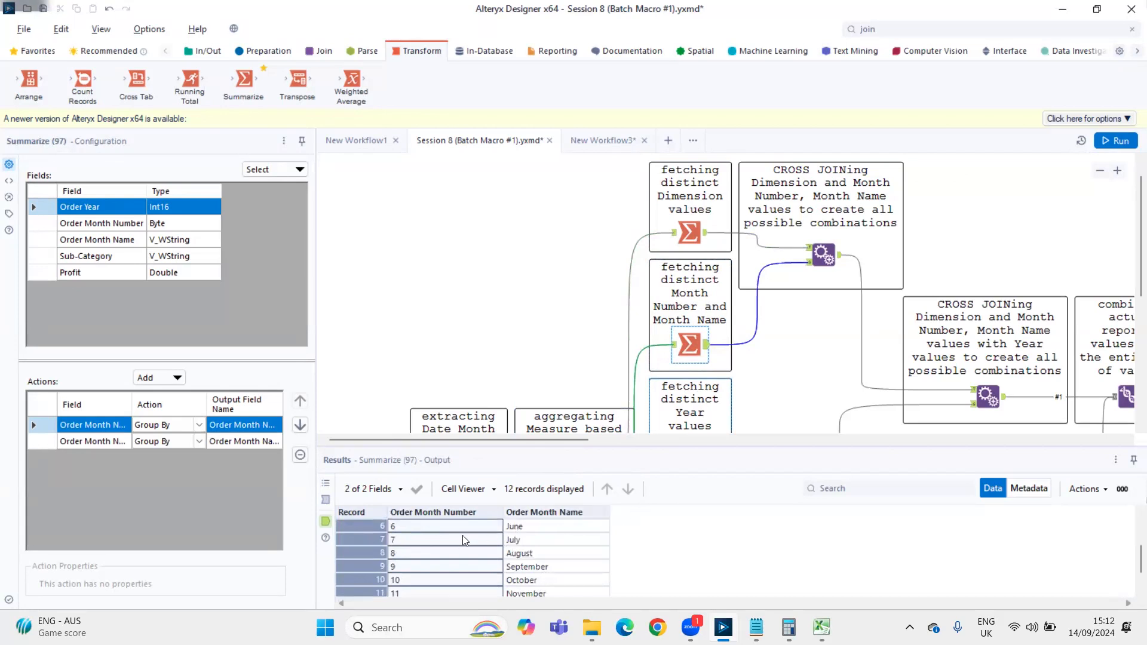
pyautogui.scroll(4, 422, 531)
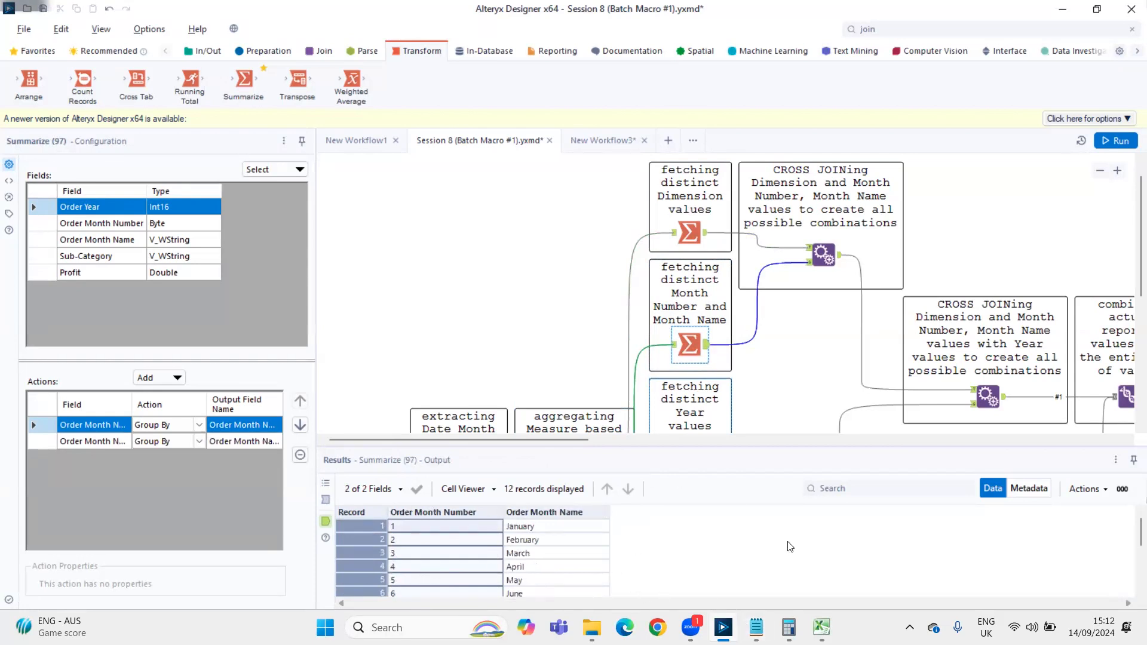
# Examine the output of the first cross join, which combines Sub-Category with Month Number and Month Name
pyautogui.click(839, 260)
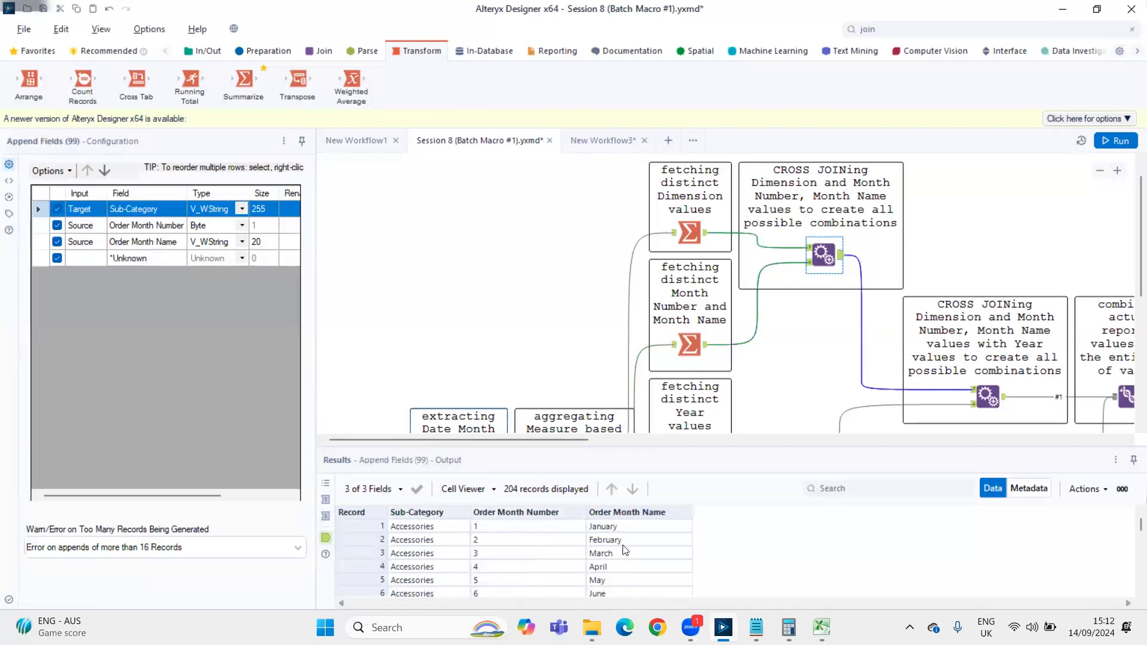
pyautogui.scroll(-16, 609, 555)
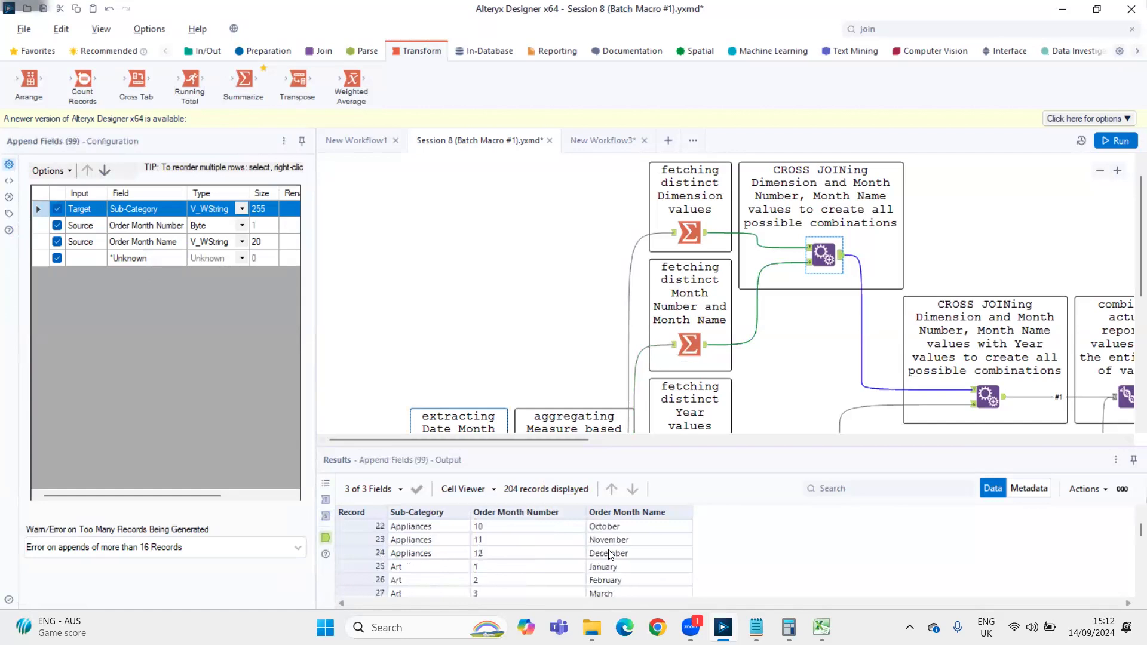
pyautogui.scroll(-7, 609, 555)
pyautogui.scroll(16, 610, 555)
pyautogui.scroll(7, 609, 554)
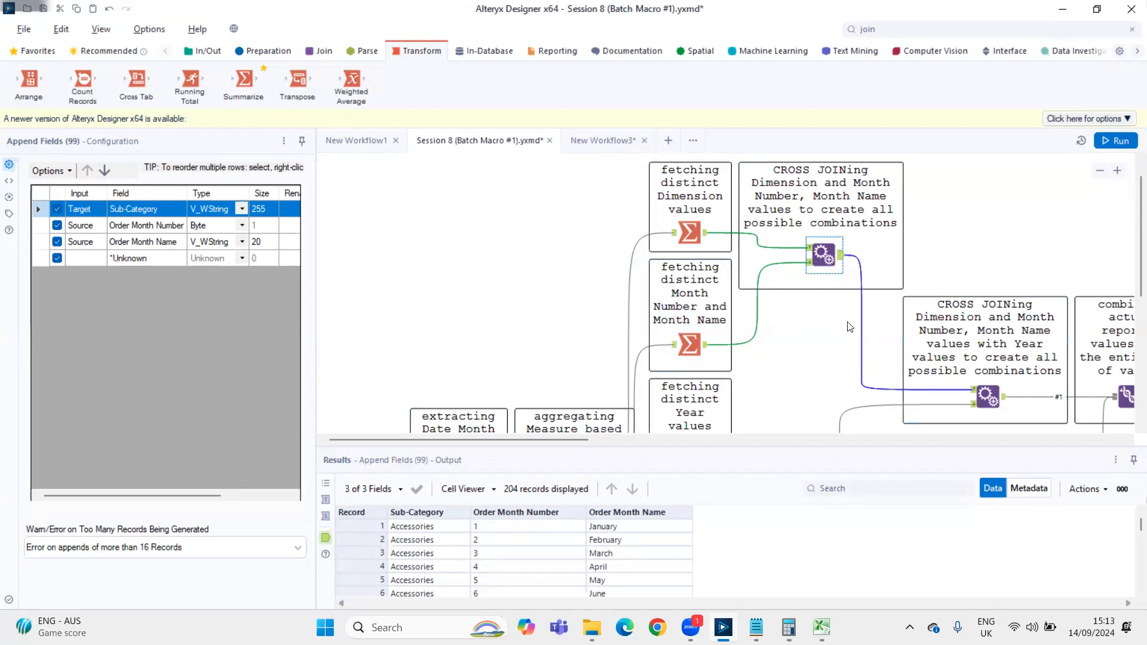
# Examine the output of the second cross join with Year values, highlighting Appliances records 70 to 74
pyautogui.scroll(-2, 685, 369)
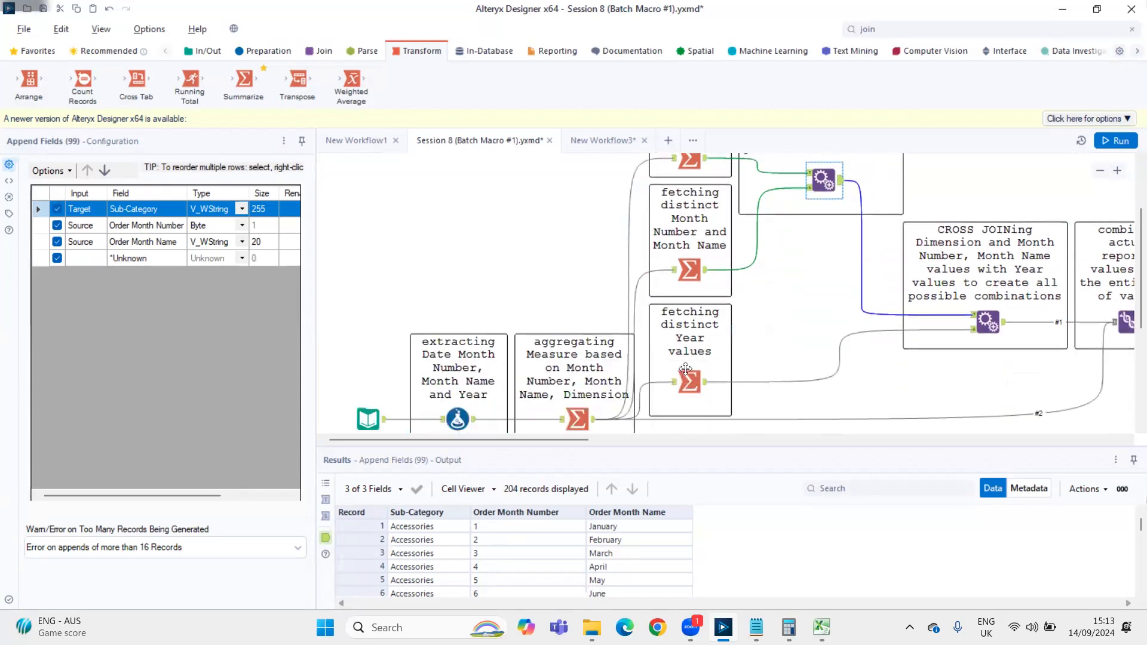
pyautogui.click(989, 323)
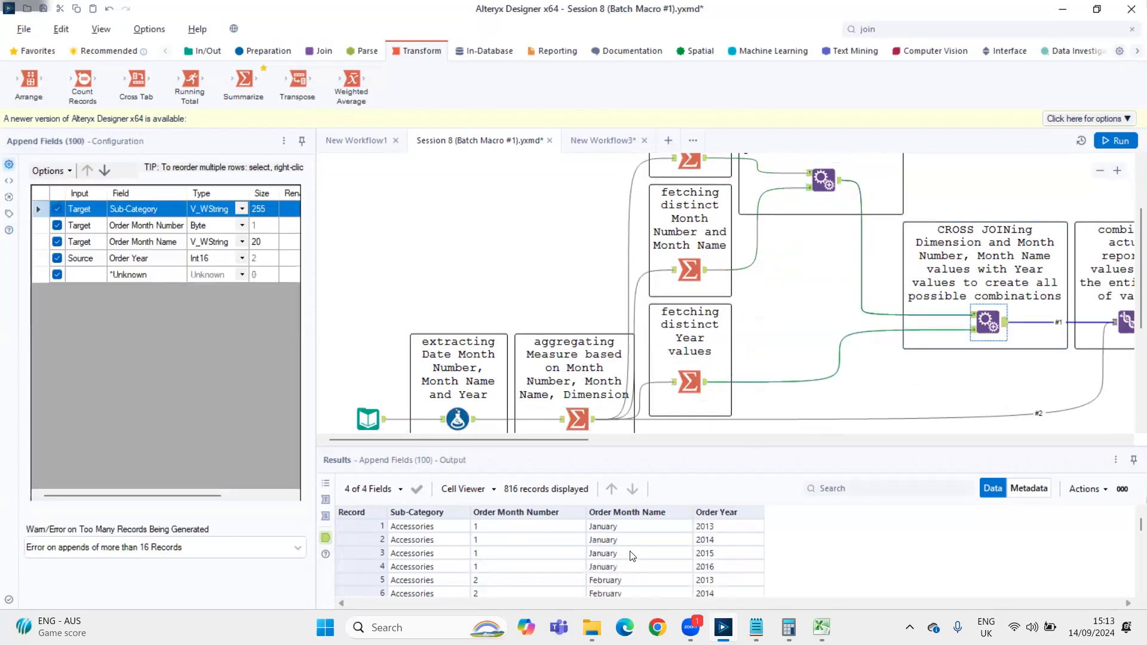
pyautogui.scroll(-9, 662, 567)
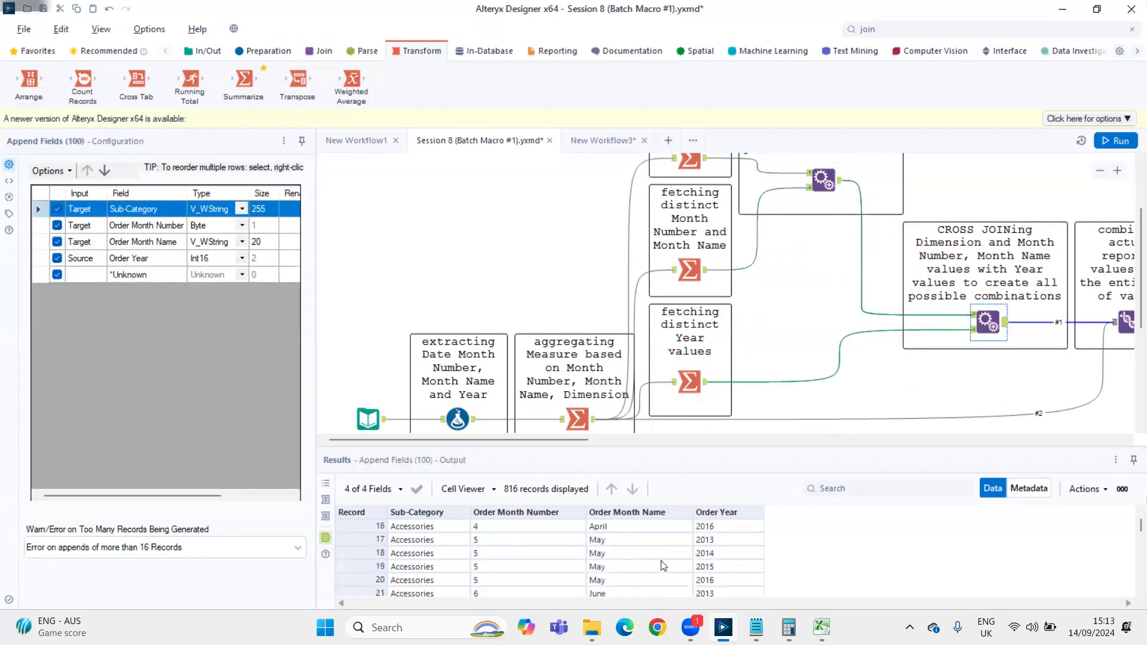
pyautogui.scroll(-15, 662, 566)
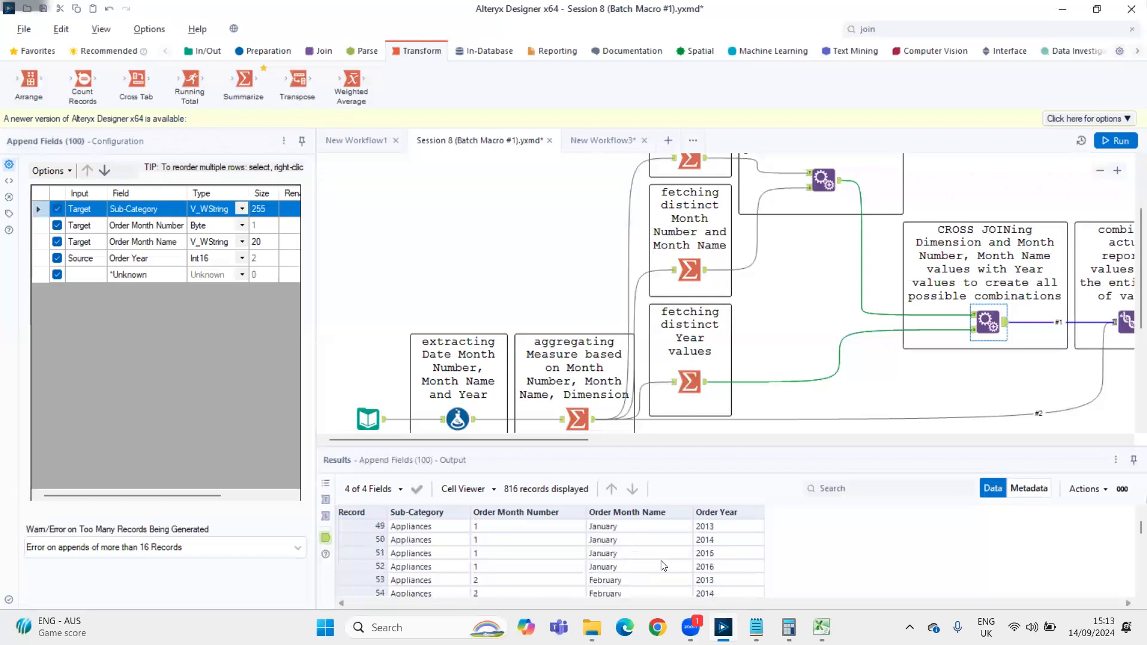
pyautogui.scroll(-1, 662, 565)
pyautogui.scroll(2, 662, 566)
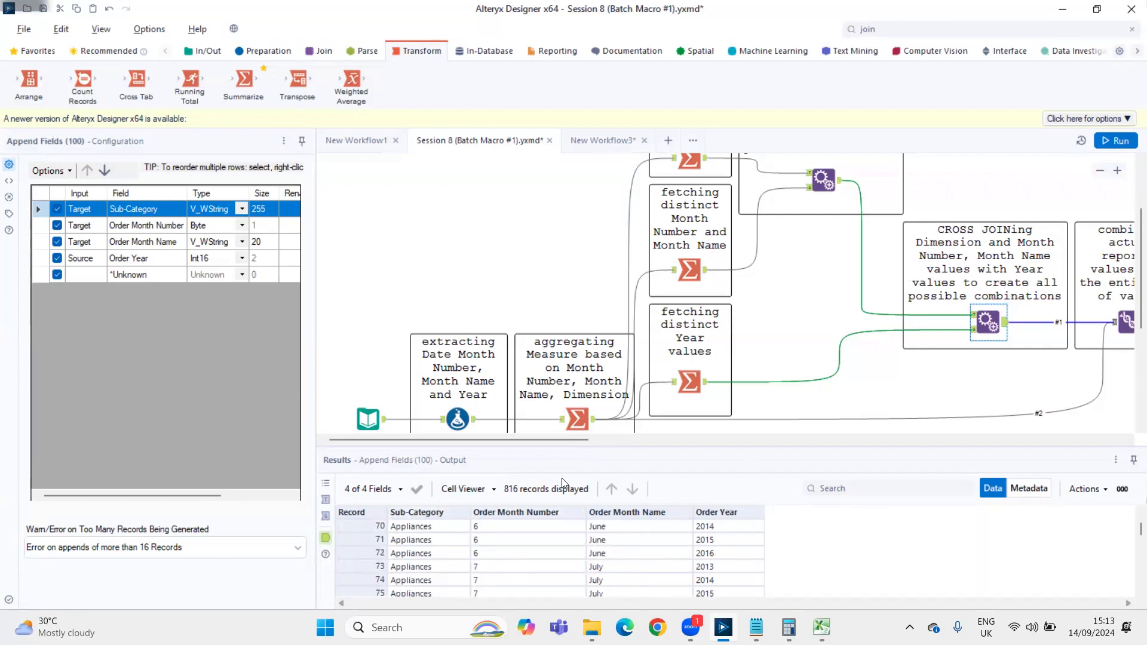
pyautogui.moveTo(530, 440); pyautogui.dragTo(662, 445)
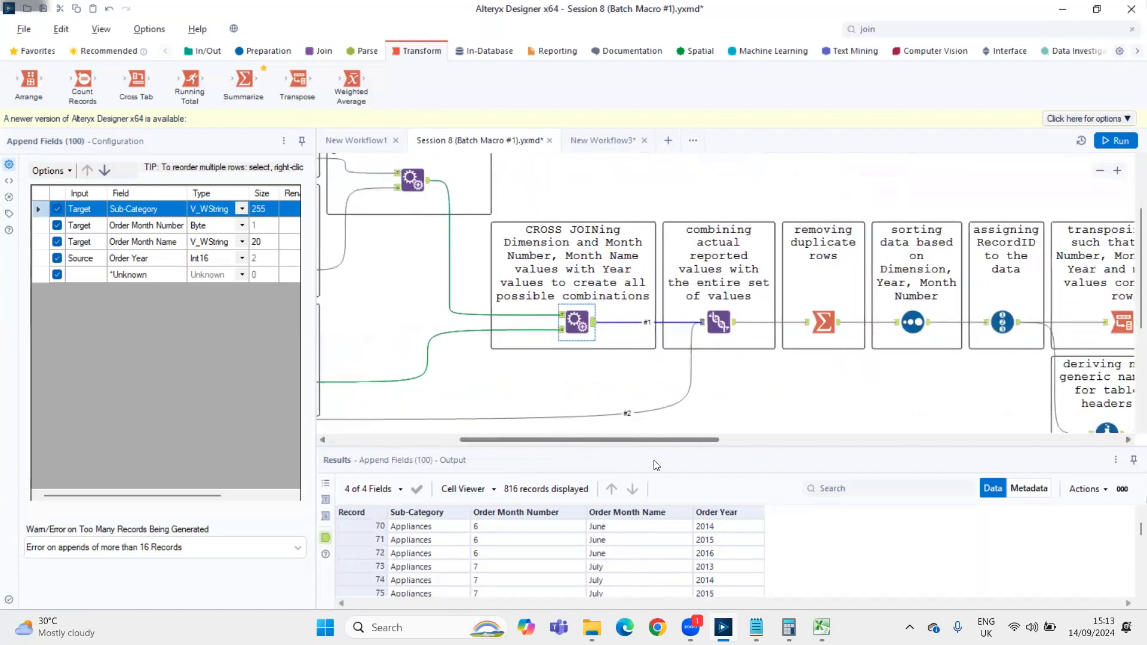
pyautogui.click(441, 529)
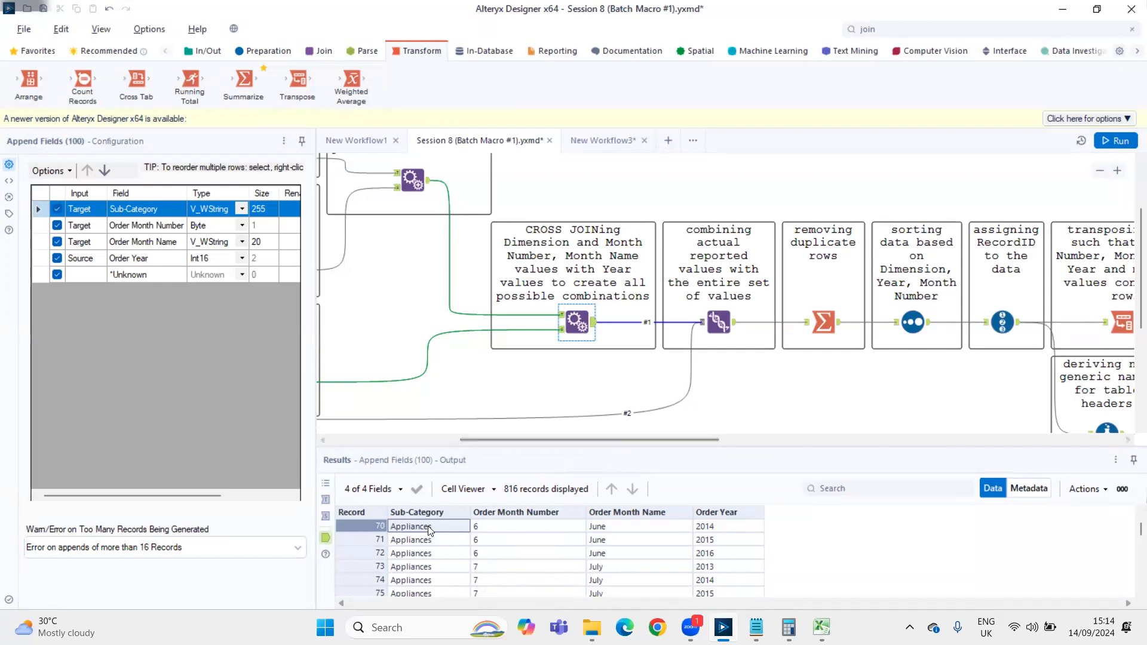
pyautogui.moveTo(431, 527); pyautogui.dragTo(711, 575)
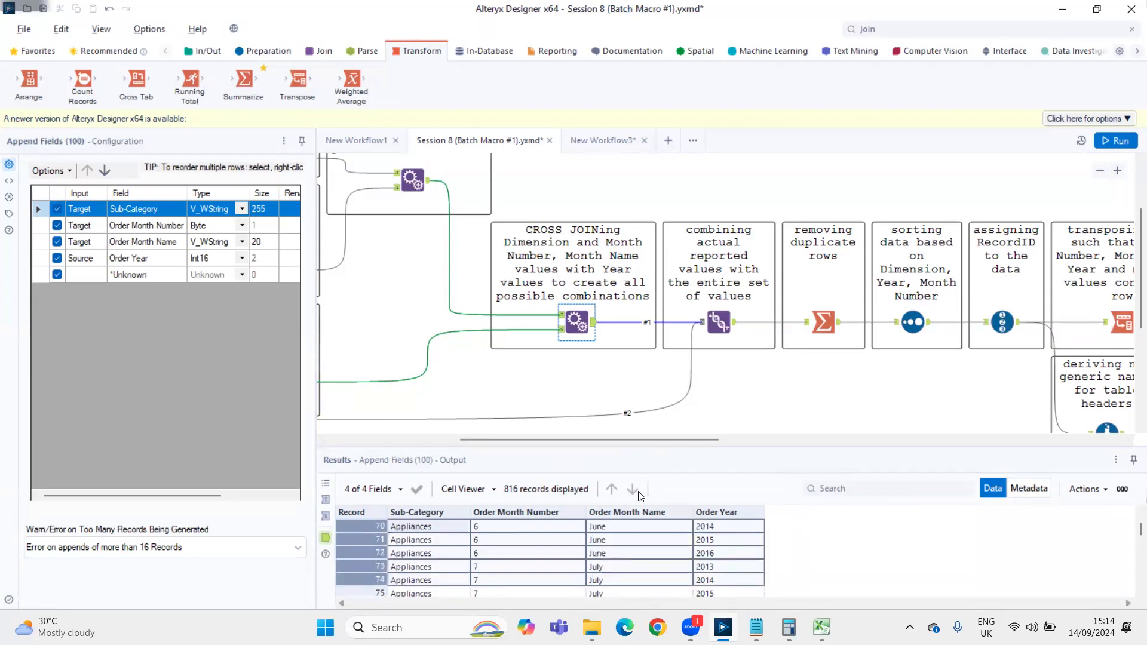
# View the aggregating Summarize output, then the output of the Union combining actual values with the entire set, highlighting records from 70
pyautogui.hscroll(-5, 637, 441)
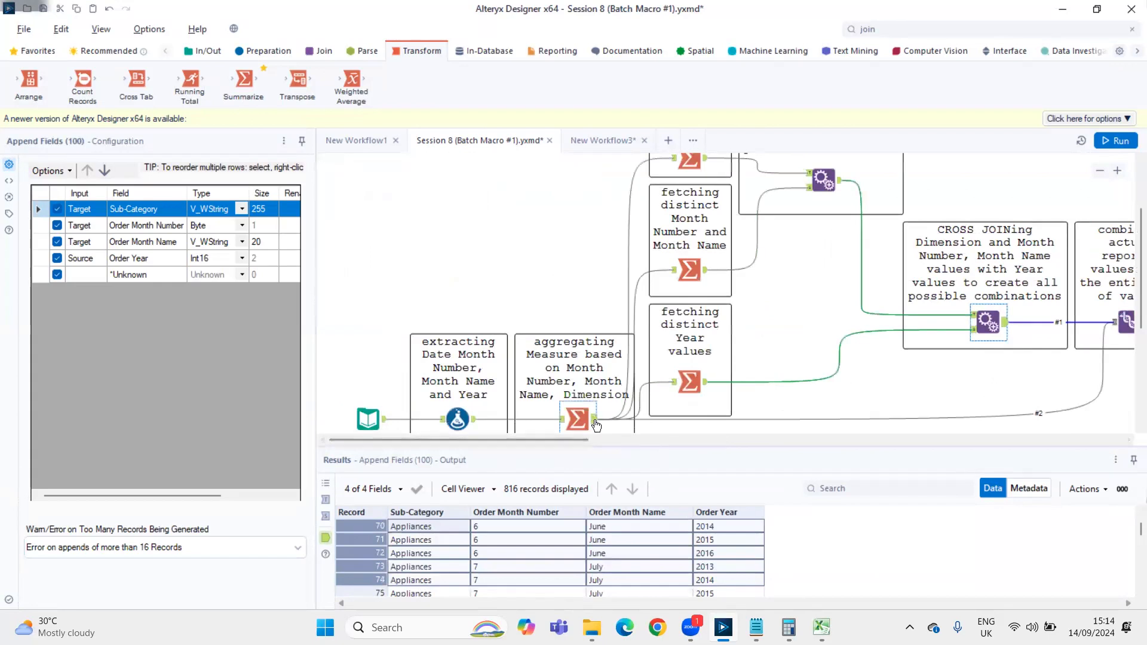
pyautogui.click(595, 423)
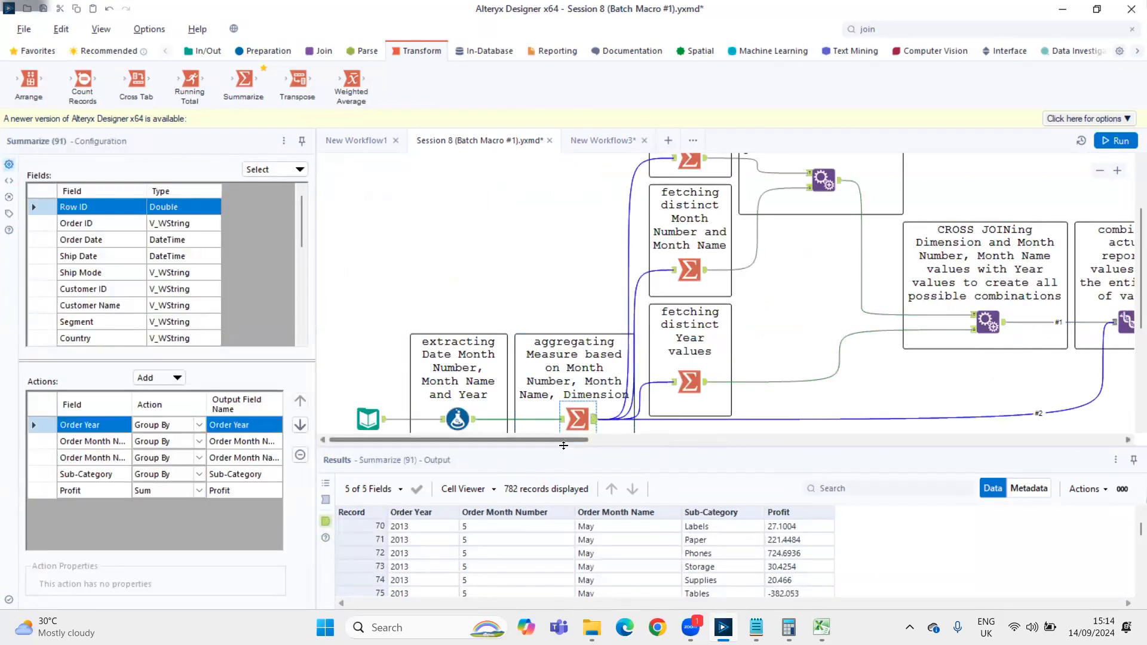
pyautogui.hscroll(7, 578, 327)
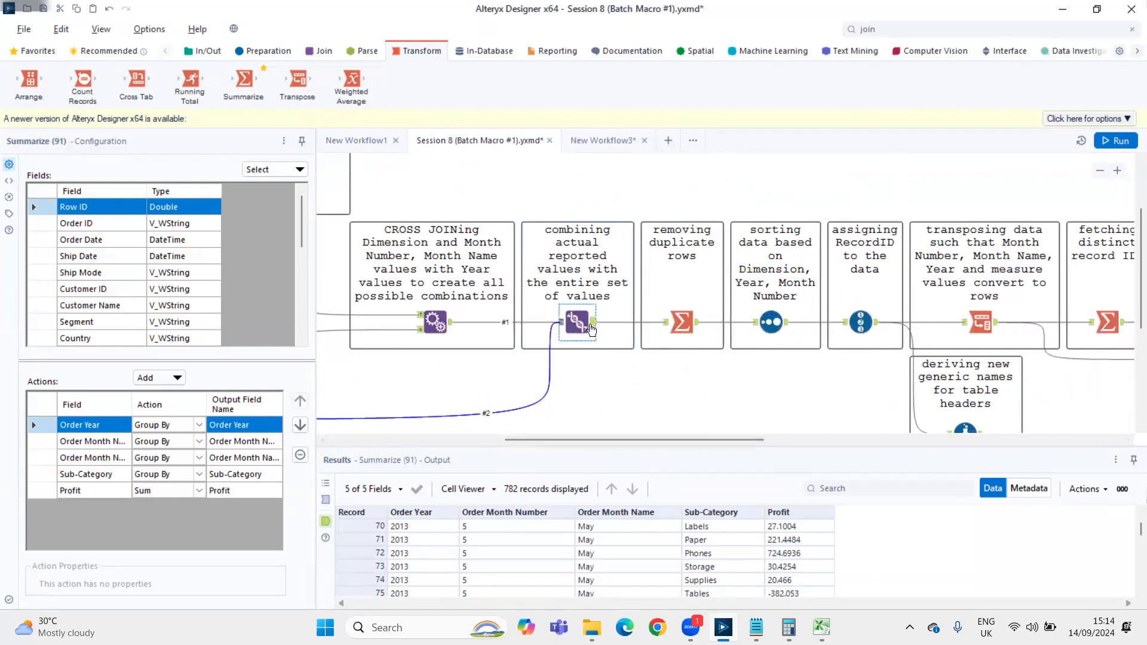
pyautogui.click(591, 329)
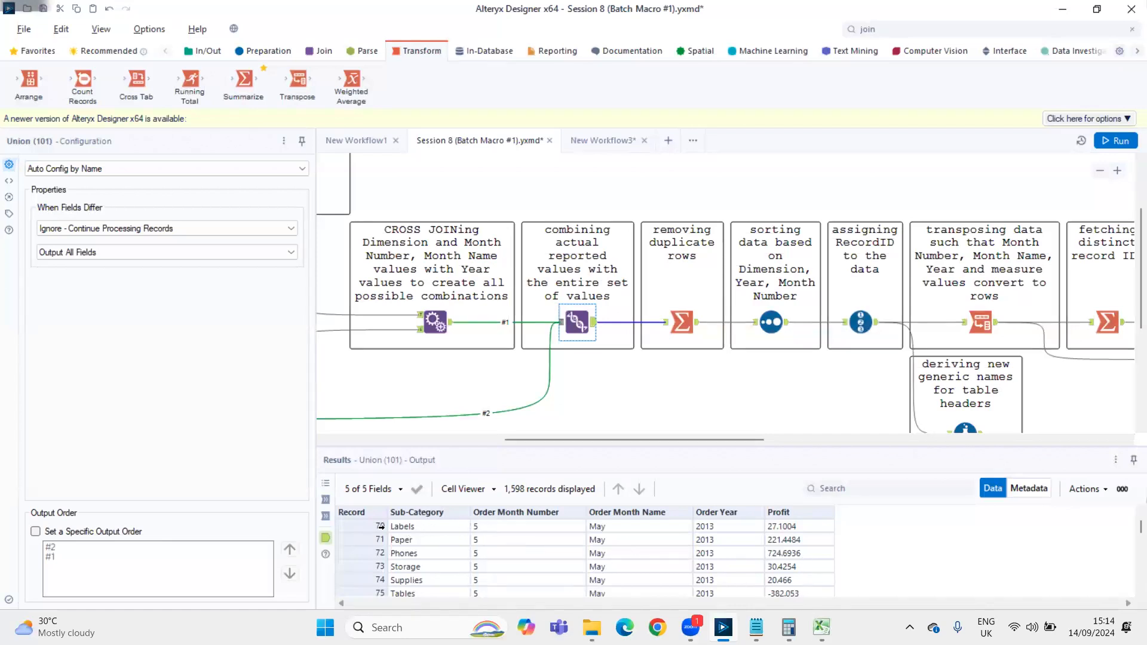
pyautogui.moveTo(380, 526); pyautogui.dragTo(382, 569)
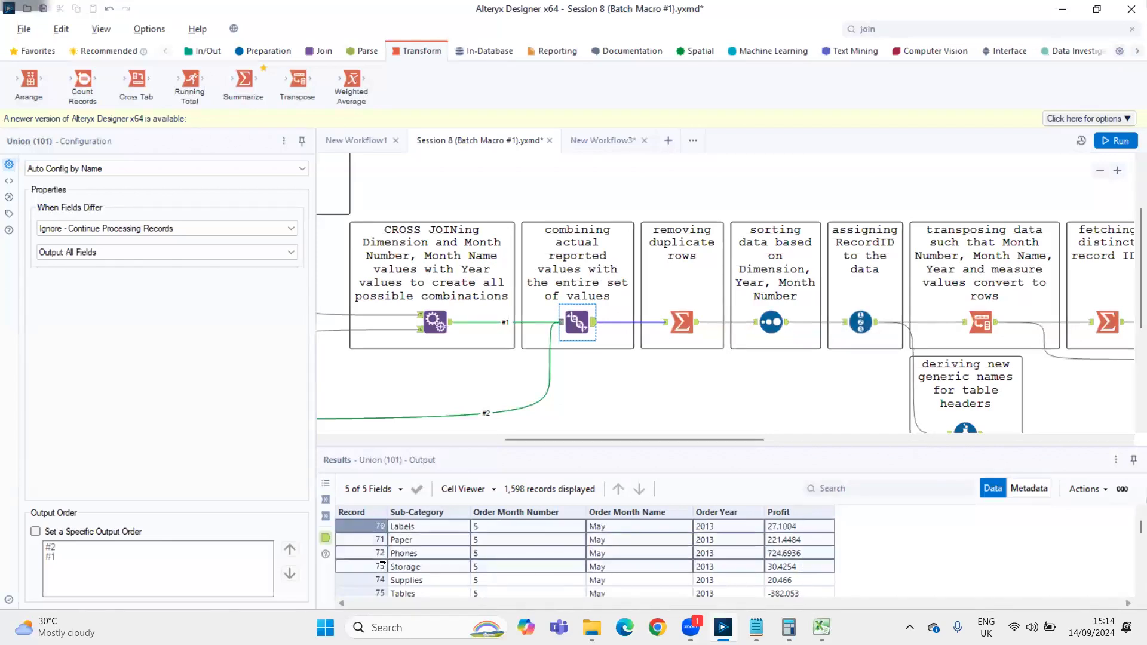
pyautogui.click(438, 541)
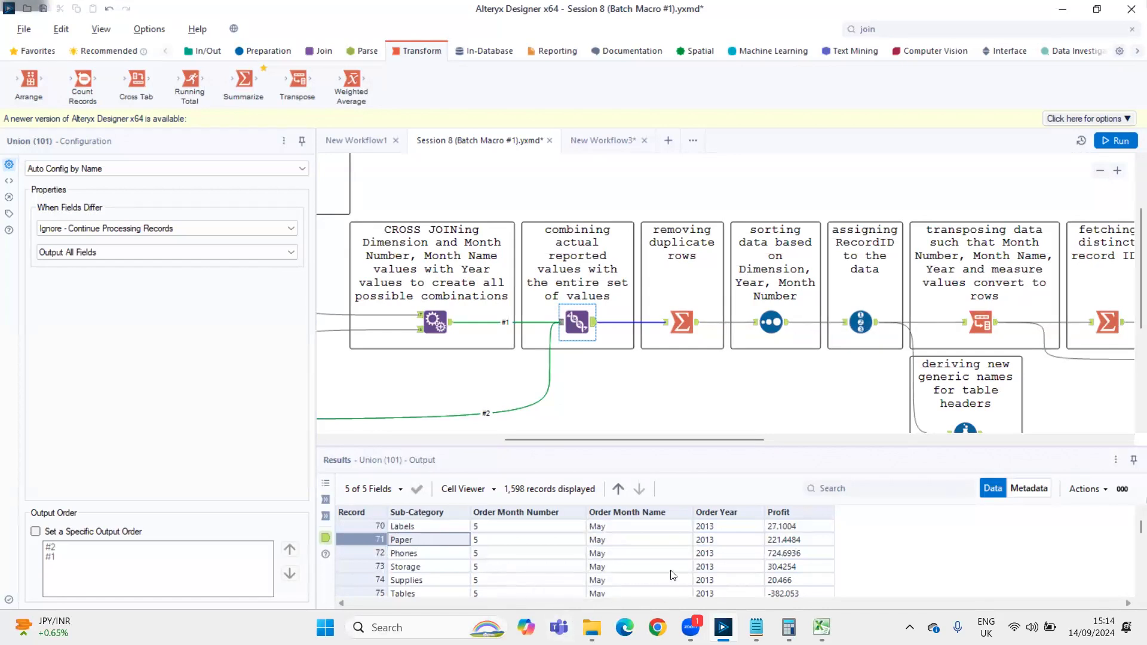
# Read through the Union output from the early 2013 records to its final records, checking the Profit column
pyautogui.scroll(15, 744, 555)
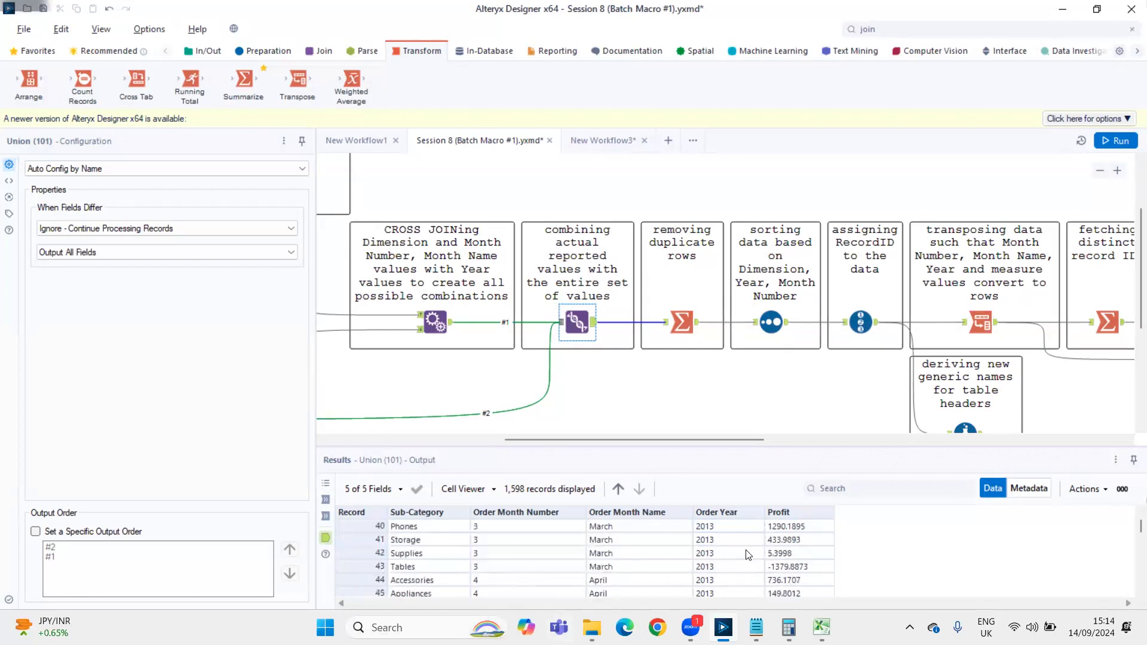
pyautogui.scroll(6, 746, 555)
pyautogui.scroll(-20, 747, 554)
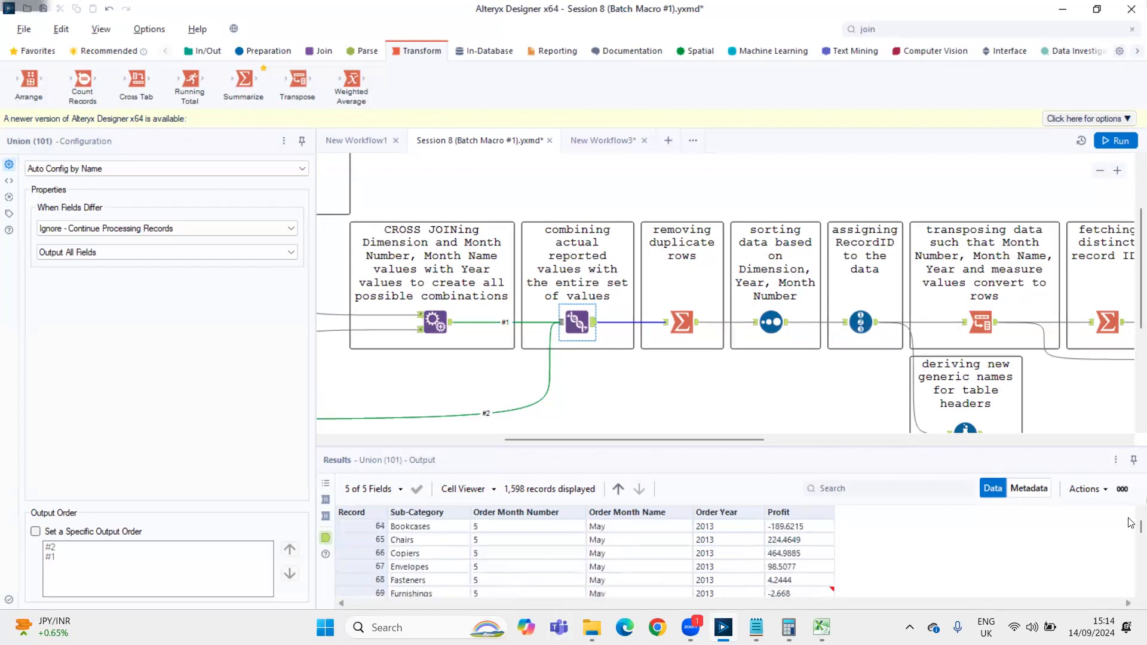
pyautogui.moveTo(1132, 533); pyautogui.dragTo(1132, 582)
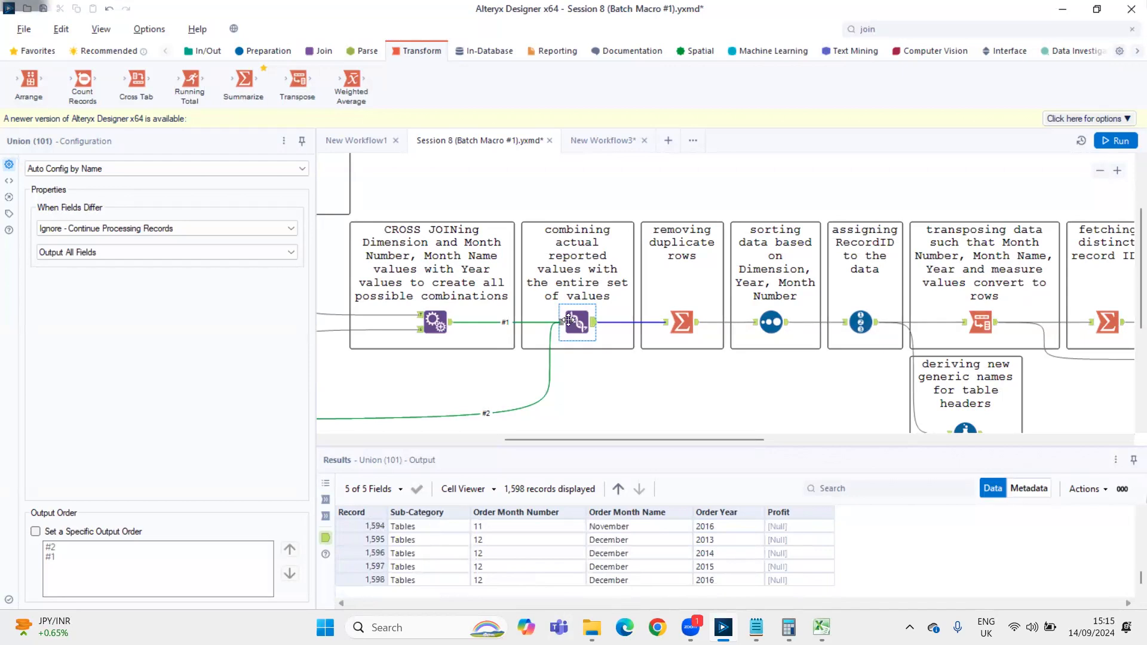
# Compare the second cross join's output with the last and first records of the Union output
pyautogui.click(445, 324)
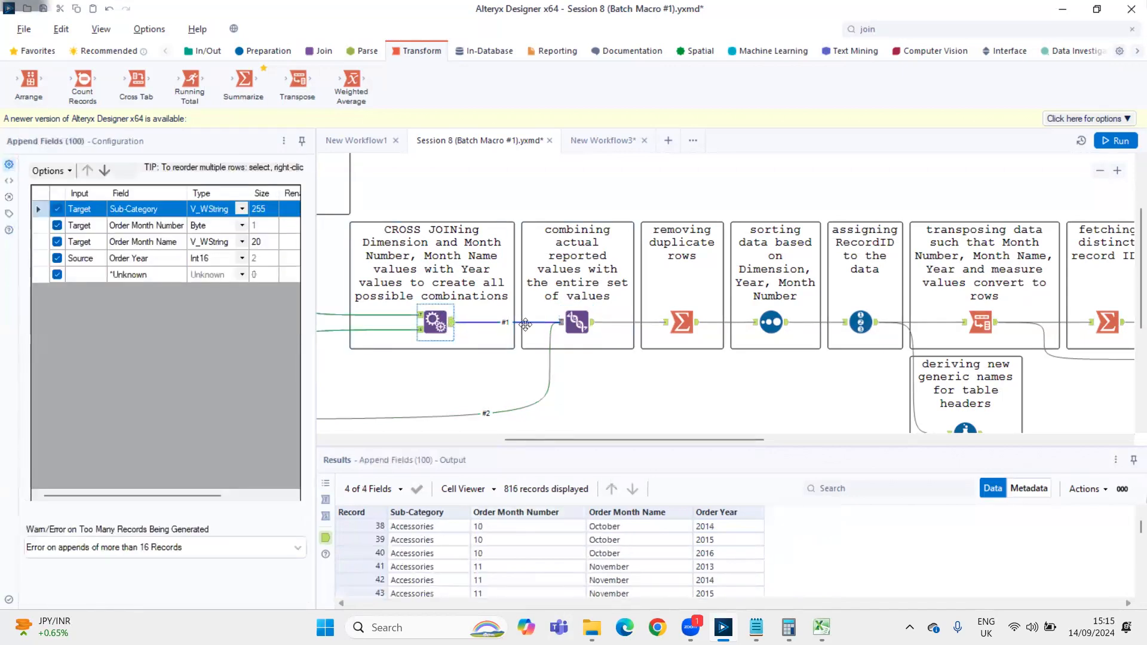
pyautogui.click(577, 323)
pyautogui.moveTo(1141, 527); pyautogui.dragTo(1140, 585)
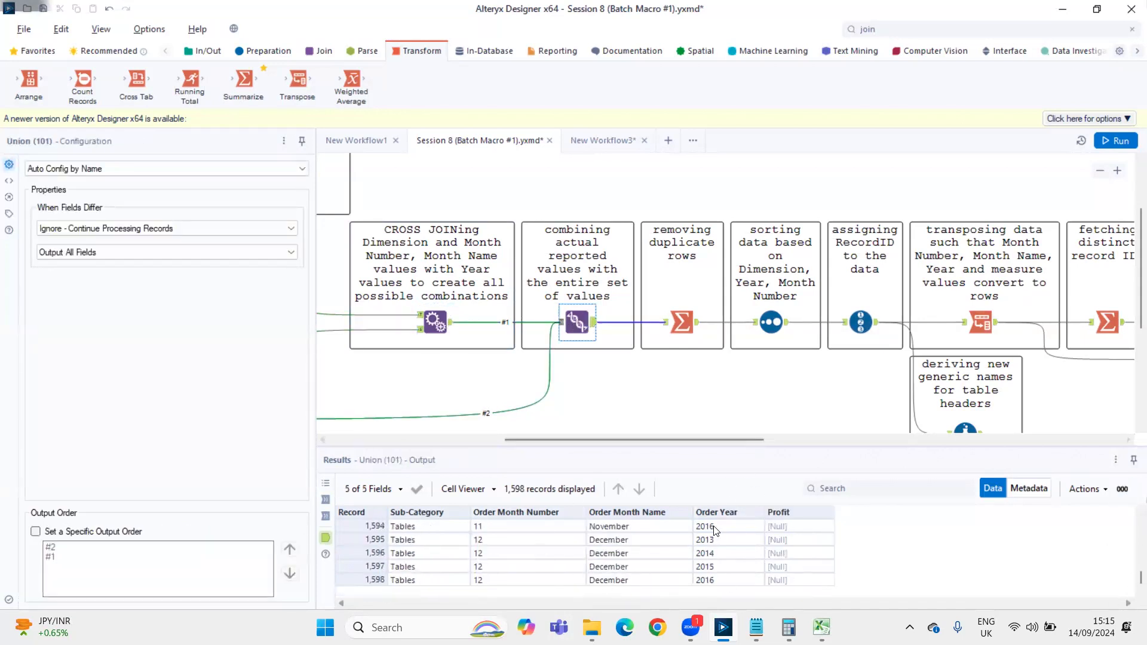
pyautogui.moveTo(1140, 577); pyautogui.dragTo(1141, 515)
# Trace the Union's #2 input back to the aggregating Summarize tool and highlight the first five Profit values in its output
pyautogui.click(474, 418)
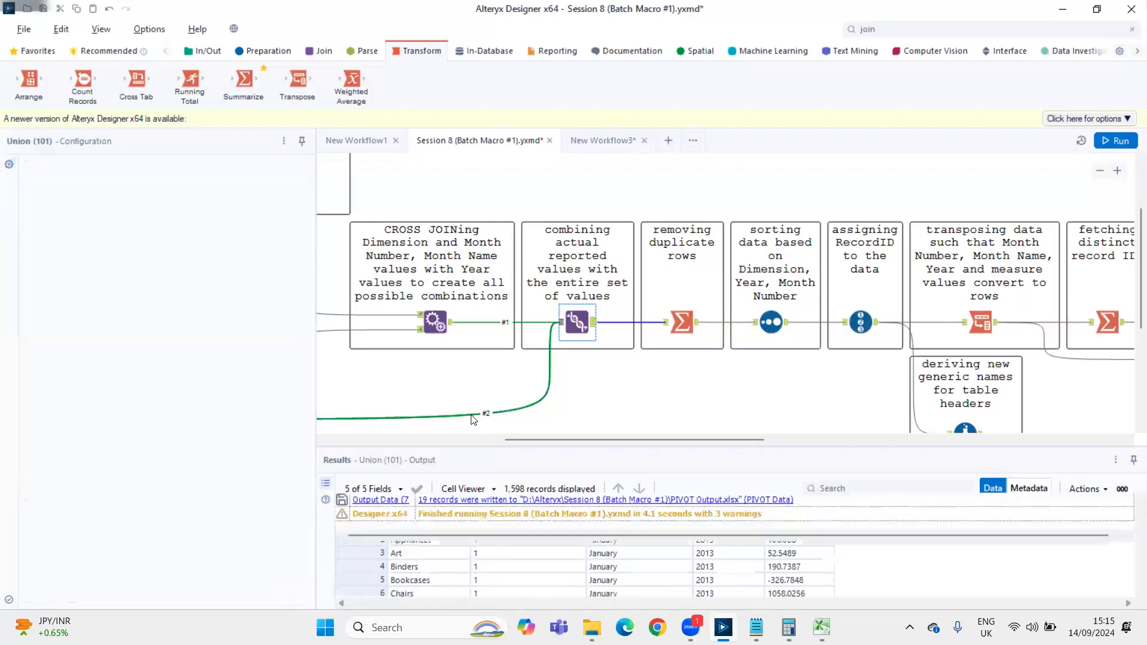
pyautogui.moveTo(512, 434); pyautogui.dragTo(379, 434)
pyautogui.click(440, 417)
pyautogui.moveTo(800, 527); pyautogui.dragTo(793, 577)
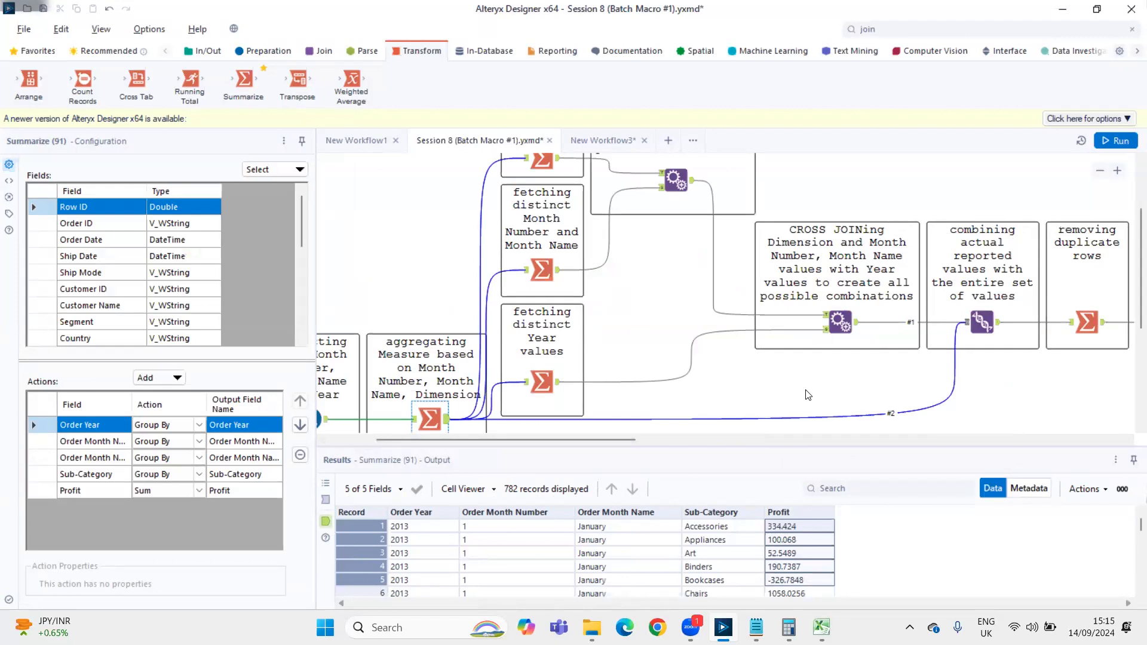
# Alternate between the Union output and the Year cross join output to compare their fields, ending at the Union's final records
pyautogui.click(981, 322)
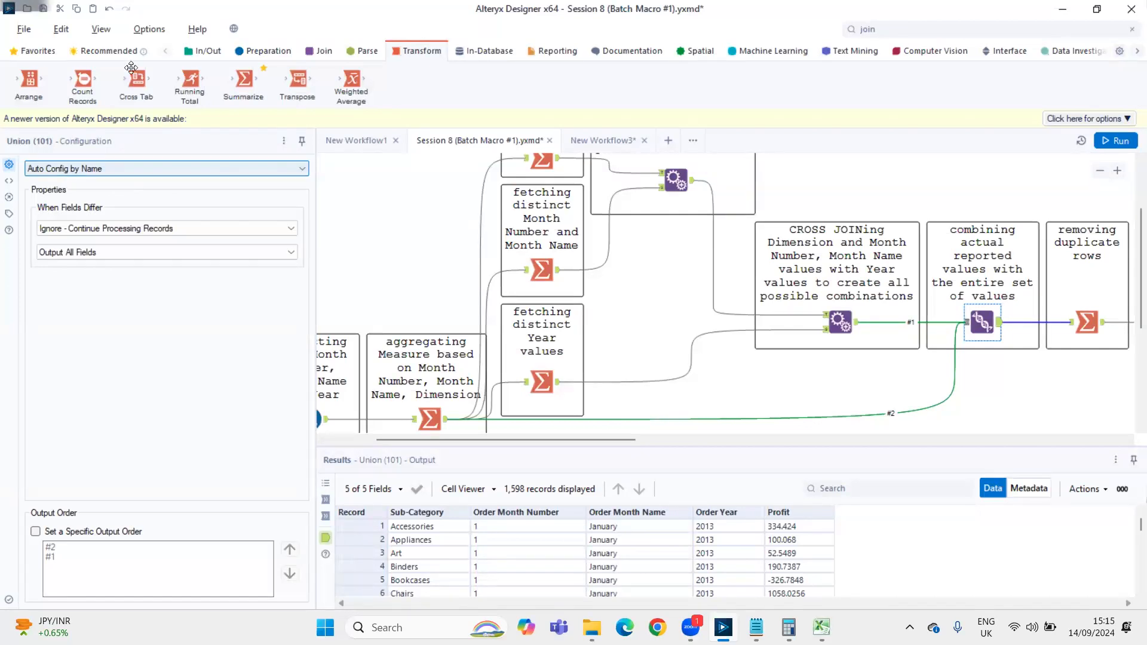
pyautogui.click(840, 321)
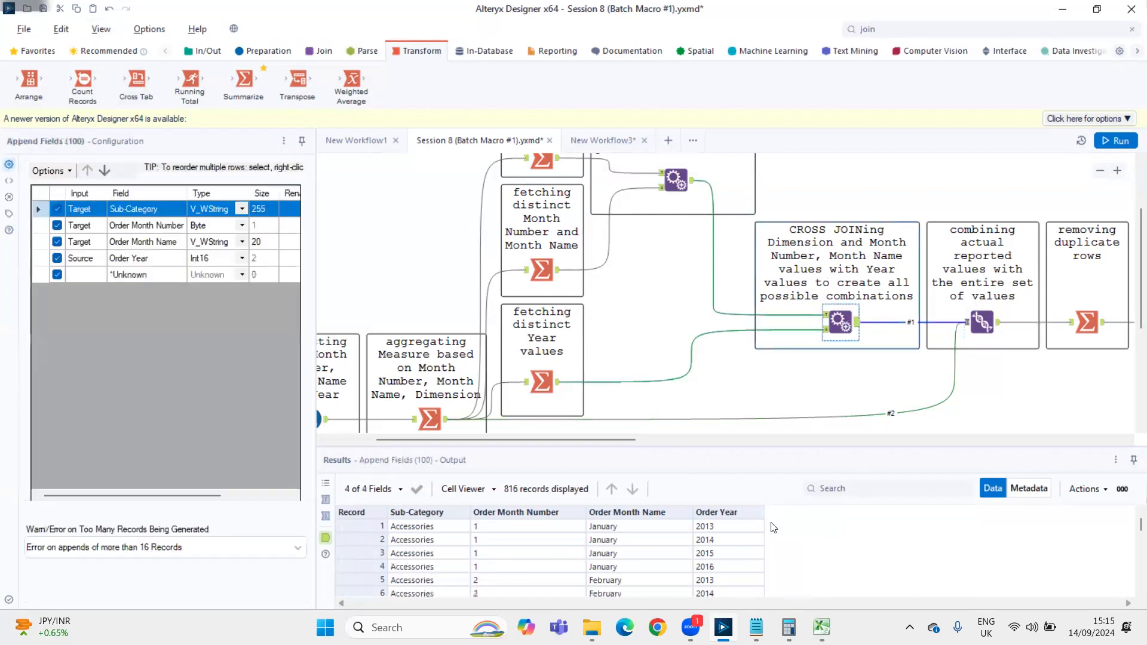
pyautogui.click(998, 326)
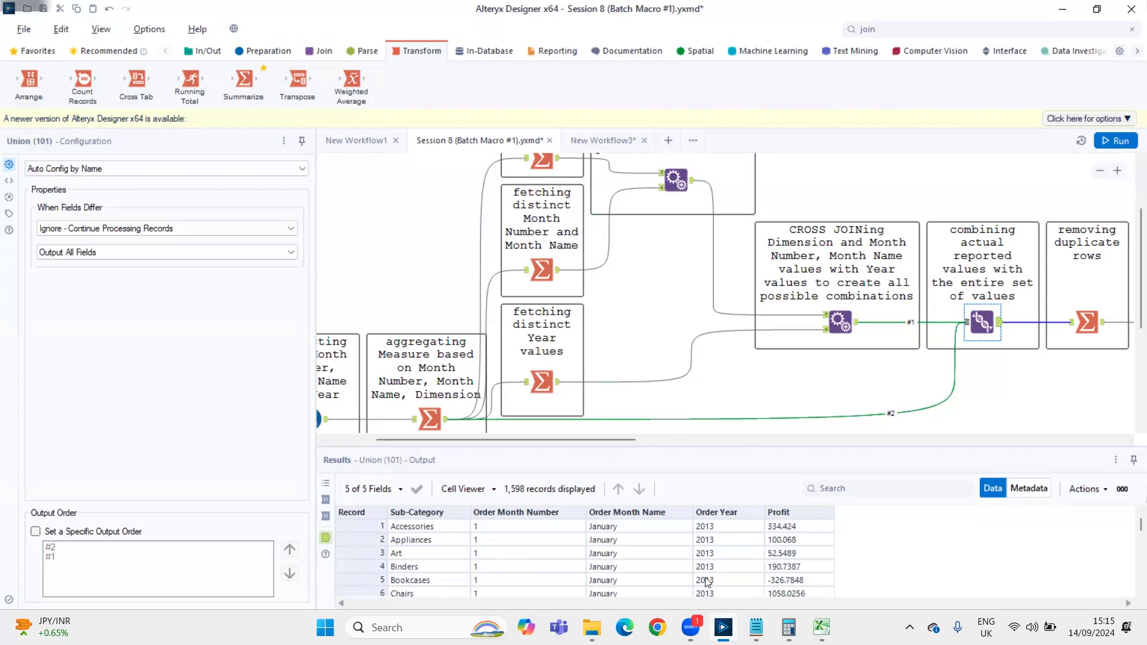
pyautogui.click(840, 322)
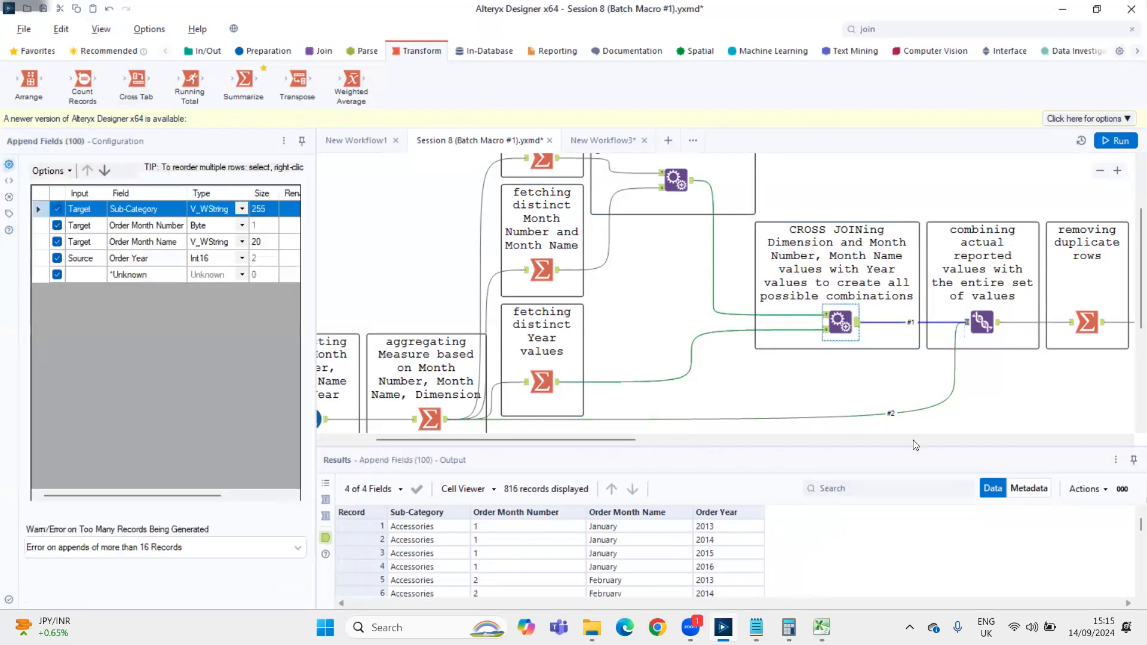
pyautogui.click(999, 332)
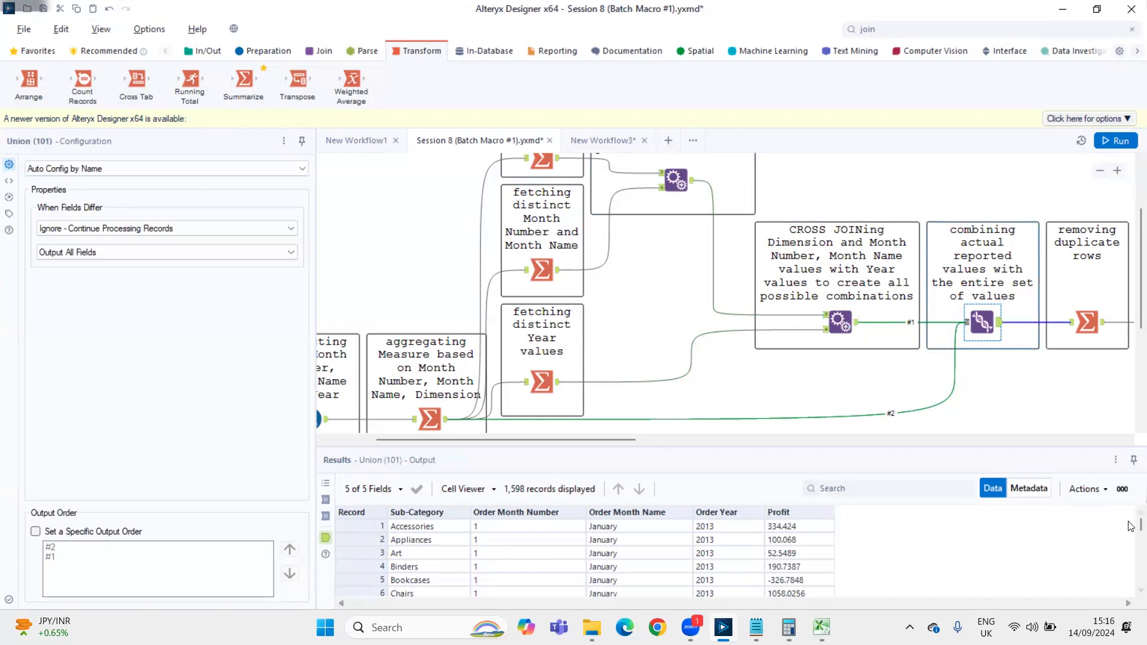
pyautogui.moveTo(1131, 556); pyautogui.dragTo(1128, 589)
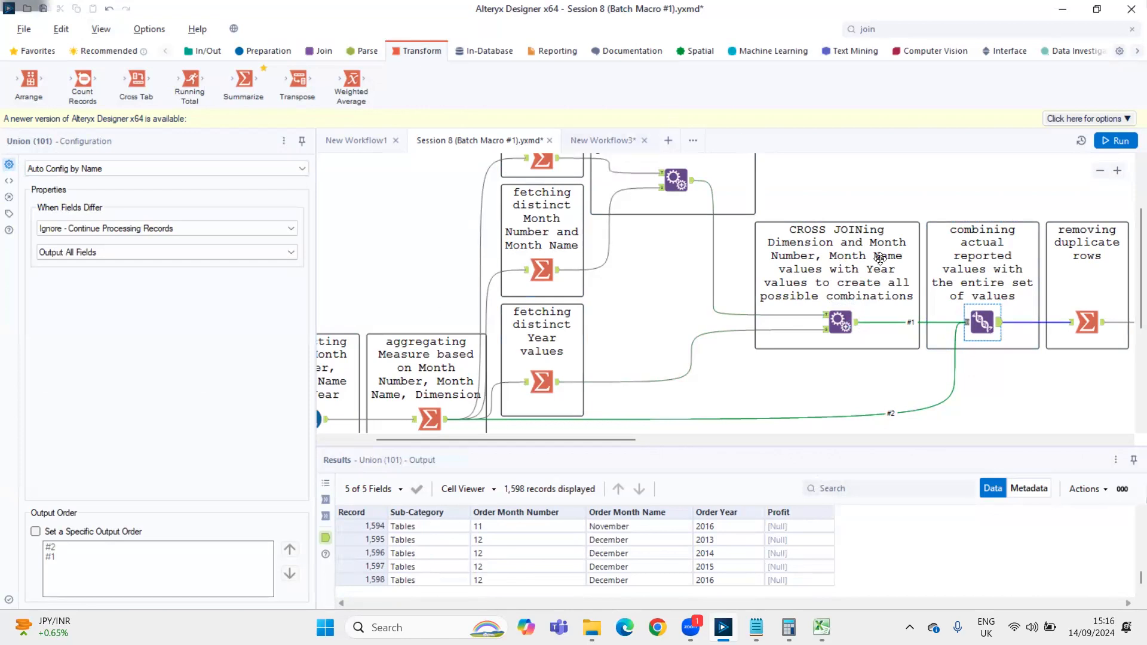
# Compare the Year cross join output and the aggregating Summarize output with the Union output
pyautogui.click(856, 328)
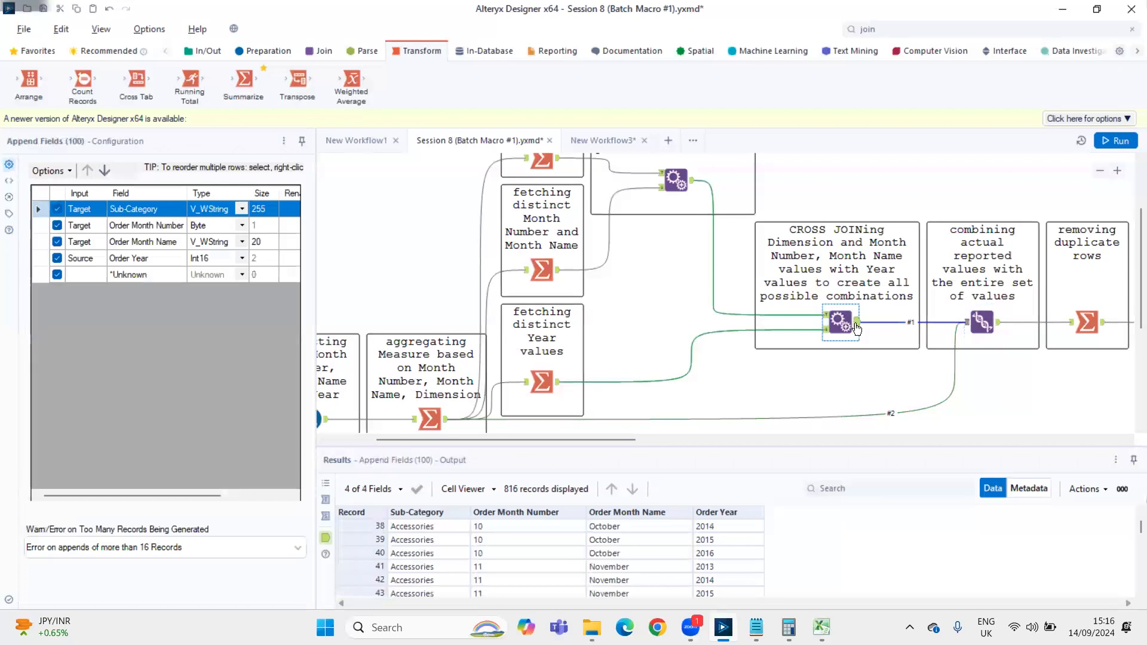
pyautogui.click(447, 421)
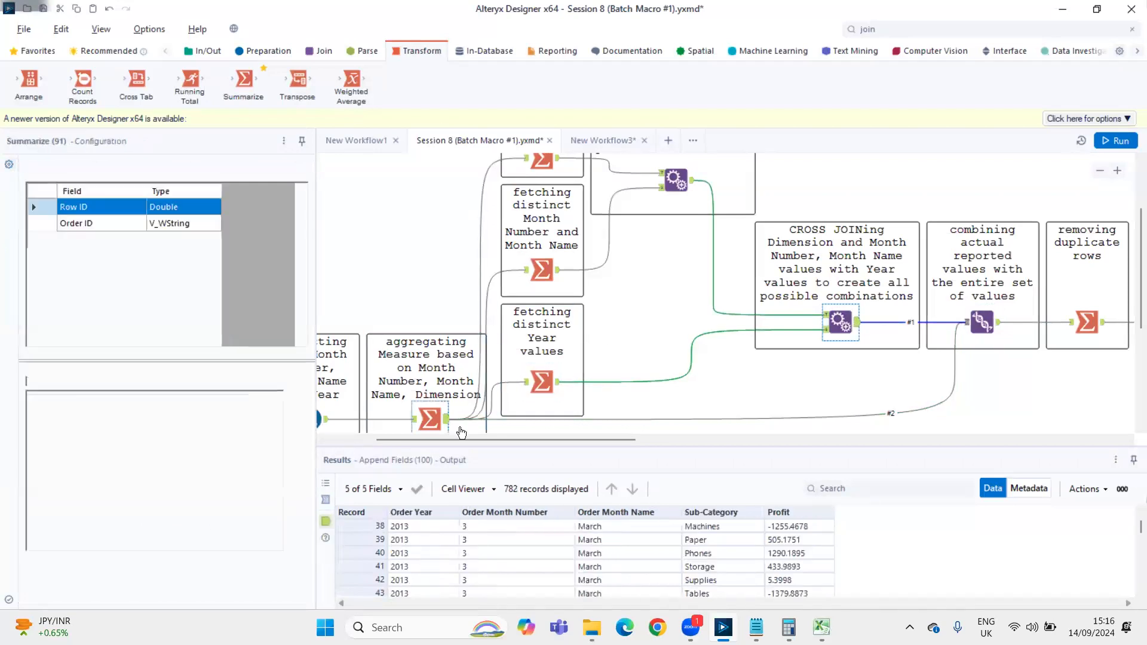
pyautogui.click(999, 326)
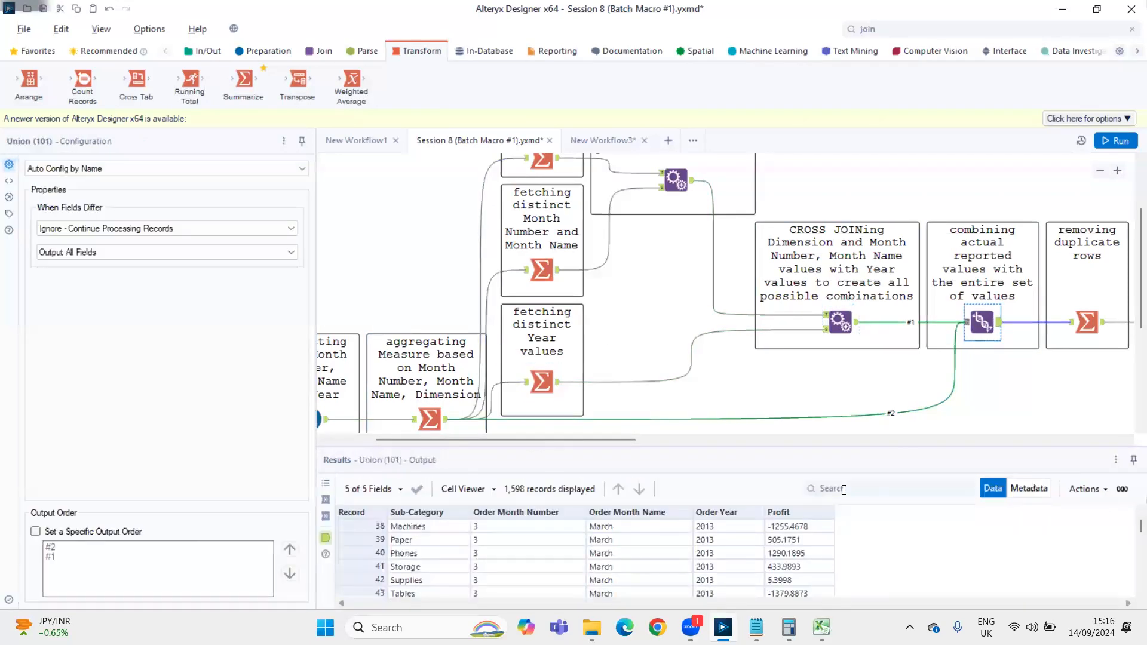
pyautogui.click(858, 326)
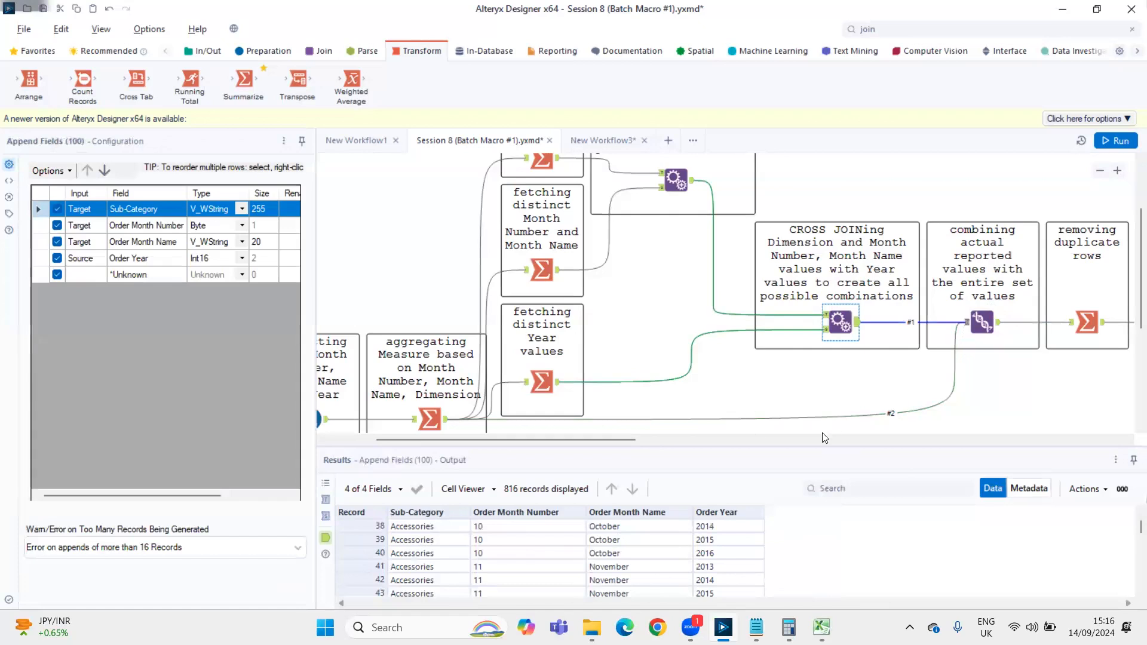
pyautogui.click(440, 419)
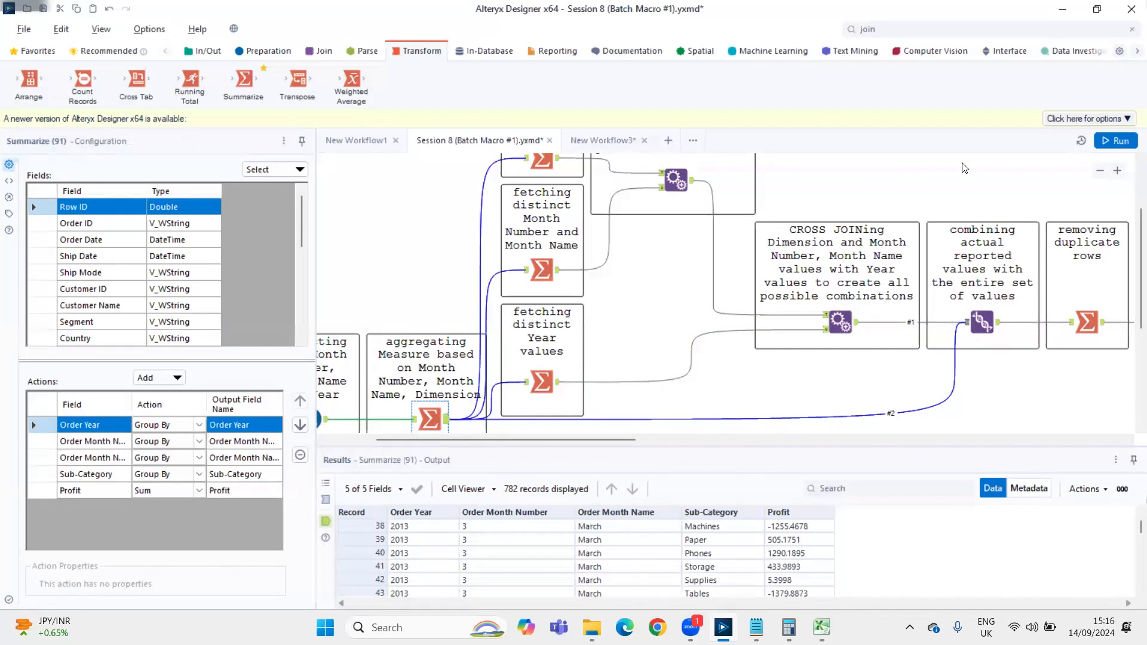
pyautogui.click(988, 323)
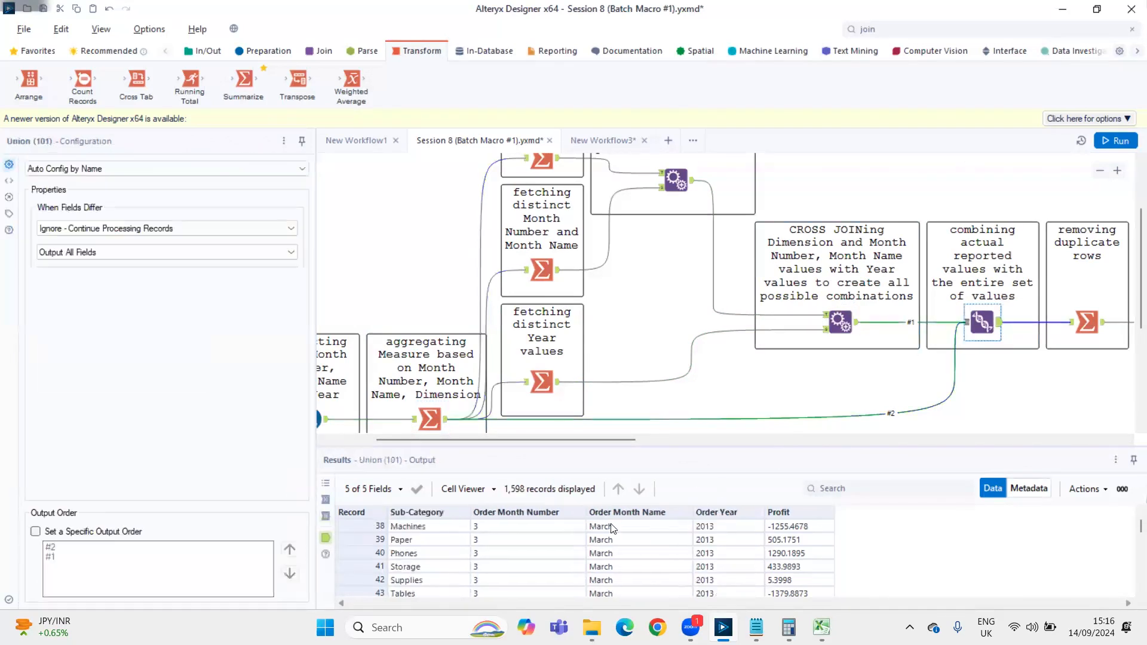
# Read the Union output from the March 2013 records down to the Chairs records and highlight the Chairs row for March 2015
pyautogui.click(589, 543)
pyautogui.click(586, 521)
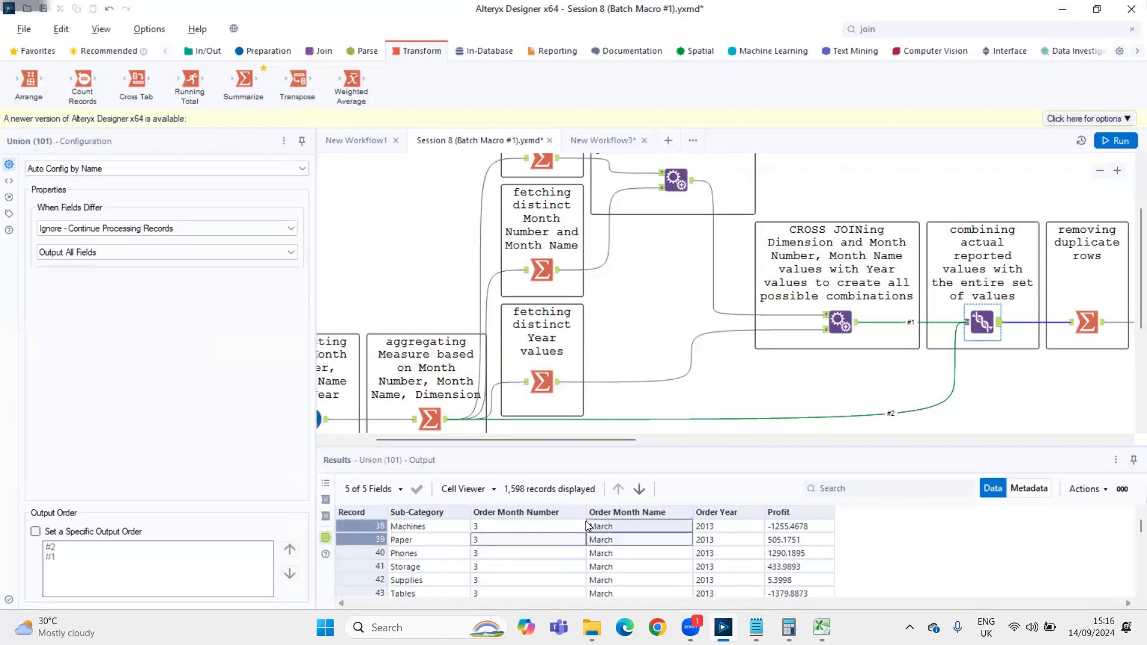
pyautogui.click(585, 521)
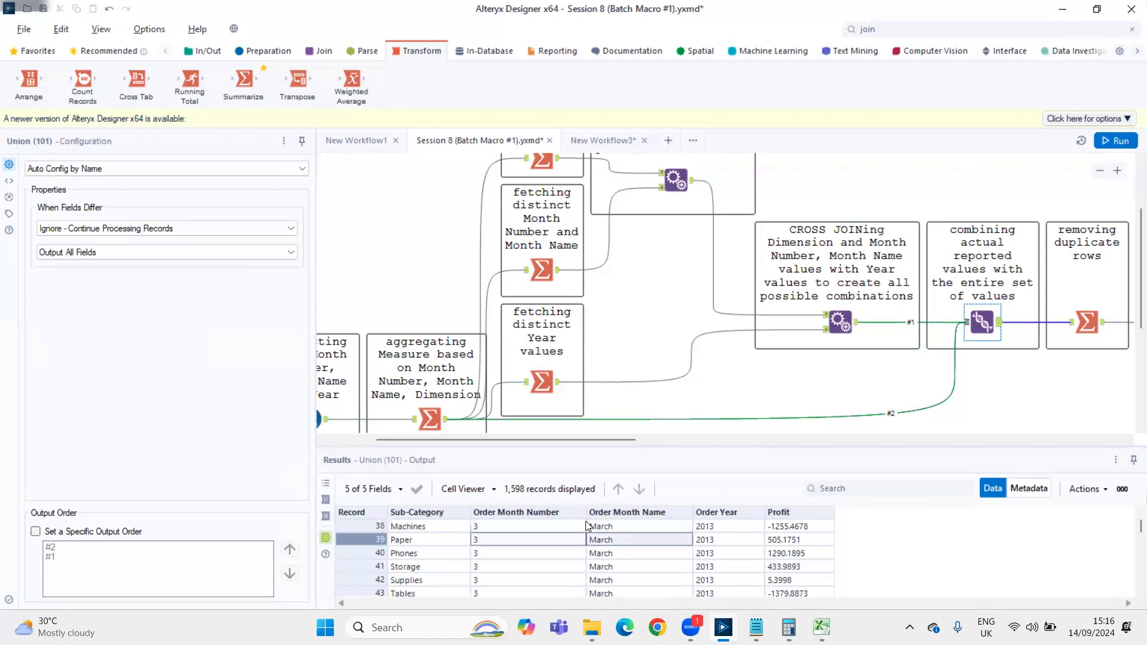
pyautogui.press('Down')
pyautogui.press('Down')
pyautogui.press('Down')
pyautogui.press('Down')
pyautogui.press('Down')
pyautogui.press('Down')
pyautogui.press('Down')
pyautogui.press('Down')
pyautogui.press('Down')
pyautogui.press('Down')
pyautogui.press('Down')
pyautogui.press('Down')
pyautogui.press('Down')
pyautogui.press('Down')
pyautogui.press('Down')
pyautogui.press('Down')
pyautogui.press('Down')
pyautogui.press('Down')
pyautogui.press('Down')
pyautogui.press('Down')
pyautogui.press('Down')
pyautogui.press('Down')
pyautogui.press('Down')
pyautogui.press('Down')
pyautogui.press('Down')
pyautogui.press('Down')
pyautogui.press('Down')
pyautogui.press('Down')
pyautogui.press('Down')
pyautogui.press('Down')
pyautogui.press('Down')
pyautogui.press('Down')
pyautogui.press('Down')
pyautogui.press('Down')
pyautogui.press('Down')
pyautogui.press('Down')
pyautogui.press('Down')
pyautogui.press('Down')
pyautogui.press('Down')
pyautogui.press('Down')
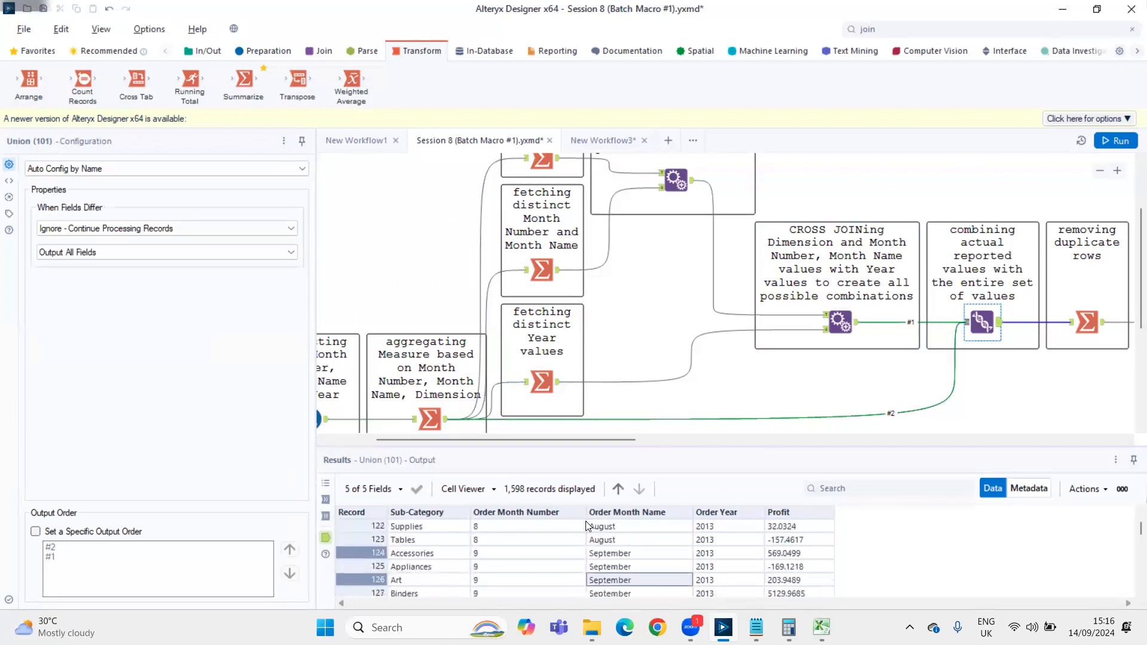
pyautogui.moveTo(1141, 532); pyautogui.dragTo(1130, 565)
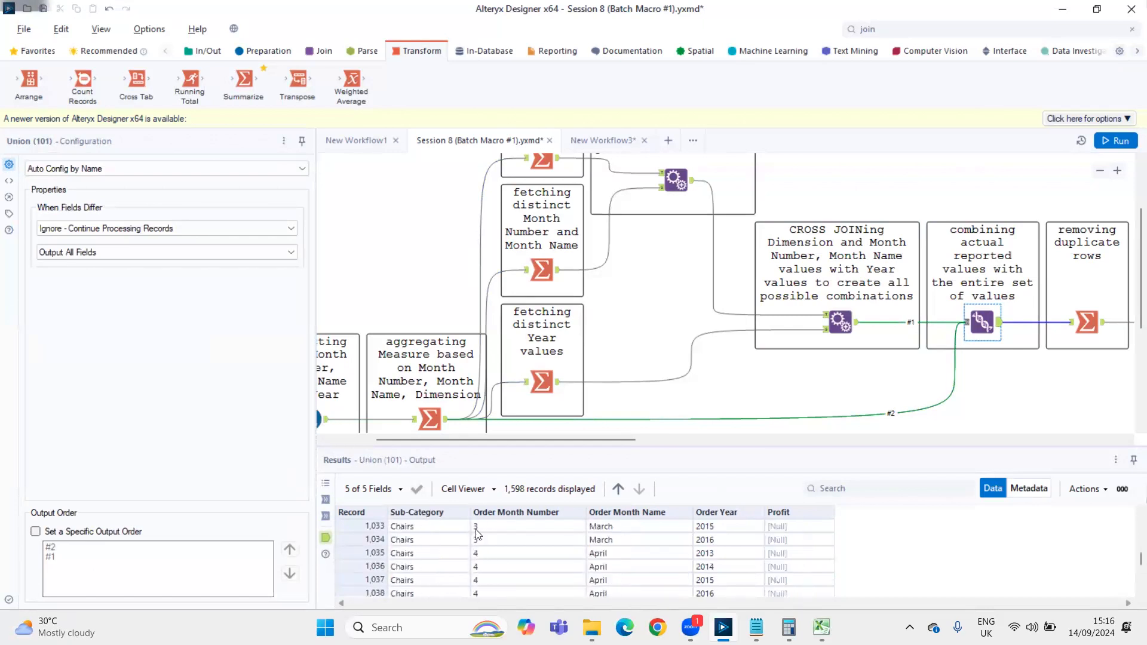
pyautogui.click(378, 528)
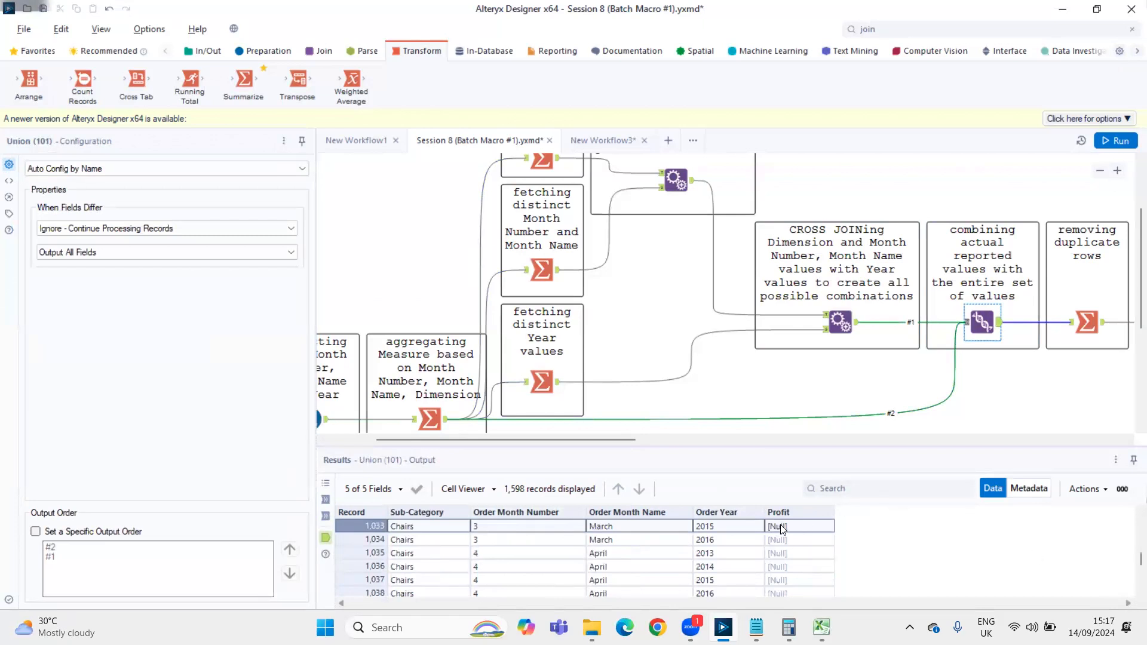
# Go back to the early Union records and read down from March 2013 to the March 2015 records
pyautogui.moveTo(1132, 568); pyautogui.dragTo(1130, 533)
pyautogui.click(555, 536)
pyautogui.moveTo(554, 535); pyautogui.dragTo(639, 553)
pyautogui.press('Down')
pyautogui.press('Down')
pyautogui.press('Down')
pyautogui.press('Down')
pyautogui.press('Down')
pyautogui.press('Down')
pyautogui.press('Down')
pyautogui.press('Down')
pyautogui.press('Down')
pyautogui.press('Down')
pyautogui.press('Down')
pyautogui.press('Down')
pyautogui.press('Down')
pyautogui.press('Down')
pyautogui.press('Down')
pyautogui.press('Down')
pyautogui.press('Down')
pyautogui.press('Down')
pyautogui.press('Down')
pyautogui.press('Down')
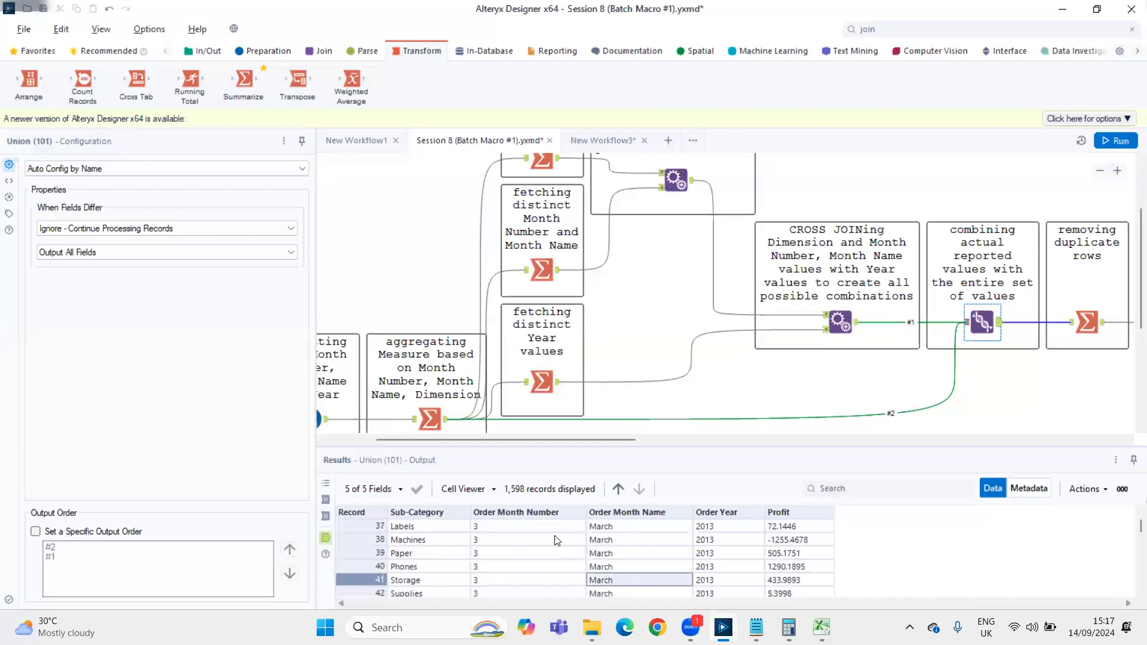
pyautogui.press('Down')
pyautogui.press('Down')
pyautogui.press('Down')
pyautogui.press('Down')
pyautogui.press('Down')
pyautogui.press('Down')
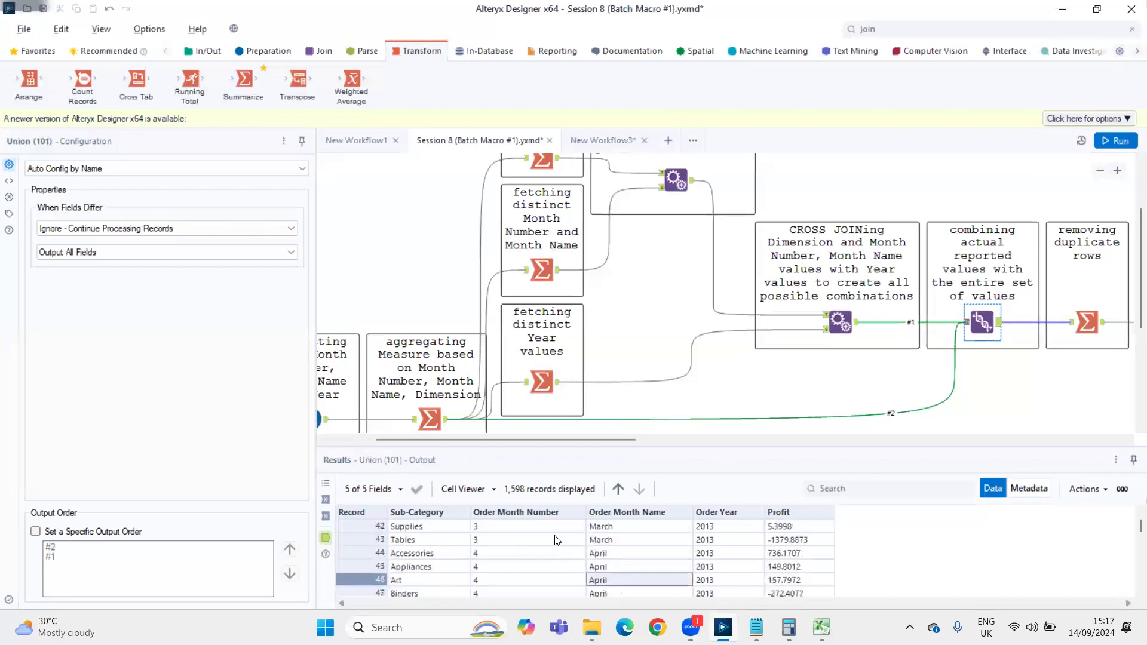
pyautogui.press('Down')
pyautogui.press('Down')
pyautogui.press('Down')
pyautogui.press('Down')
pyautogui.press('Down')
pyautogui.press('Down')
pyautogui.press('Down')
pyautogui.press('Down')
pyautogui.press('Down')
pyautogui.press('Down')
pyautogui.press('Down')
pyautogui.press('Down')
pyautogui.press('Down')
pyautogui.press('Down')
pyautogui.press('Down')
pyautogui.press('Down')
pyautogui.press('Down')
pyautogui.press('Down')
pyautogui.press('Down')
pyautogui.press('Down')
pyautogui.press('Down')
pyautogui.press('Down')
pyautogui.press('Down')
pyautogui.press('Down')
pyautogui.press('Down')
pyautogui.press('Down')
pyautogui.press('Down')
pyautogui.press('Down')
pyautogui.press('Down')
pyautogui.press('Down')
pyautogui.press('Down')
pyautogui.press('Down')
pyautogui.press('Down')
pyautogui.press('Down')
pyautogui.press('Down')
pyautogui.press('Down')
pyautogui.press('Down')
pyautogui.press('Down')
pyautogui.press('Down')
pyautogui.press('Down')
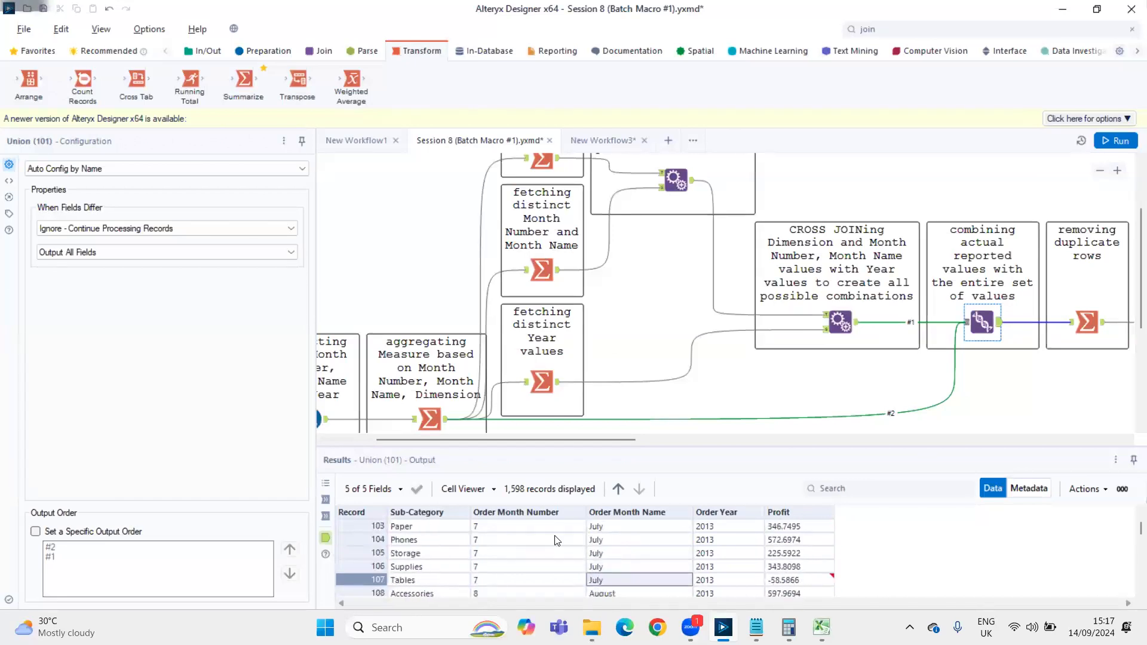
pyautogui.press('Down')
pyautogui.press('Down')
pyautogui.press('Down')
pyautogui.press('Down')
pyautogui.press('Down')
pyautogui.press('Down')
pyautogui.press('Down')
pyautogui.press('Down')
pyautogui.press('Down')
pyautogui.press('Down')
pyautogui.press('Down')
pyautogui.press('Down')
pyautogui.press('Down')
pyautogui.press('Down')
pyautogui.press('Down')
pyautogui.press('Down')
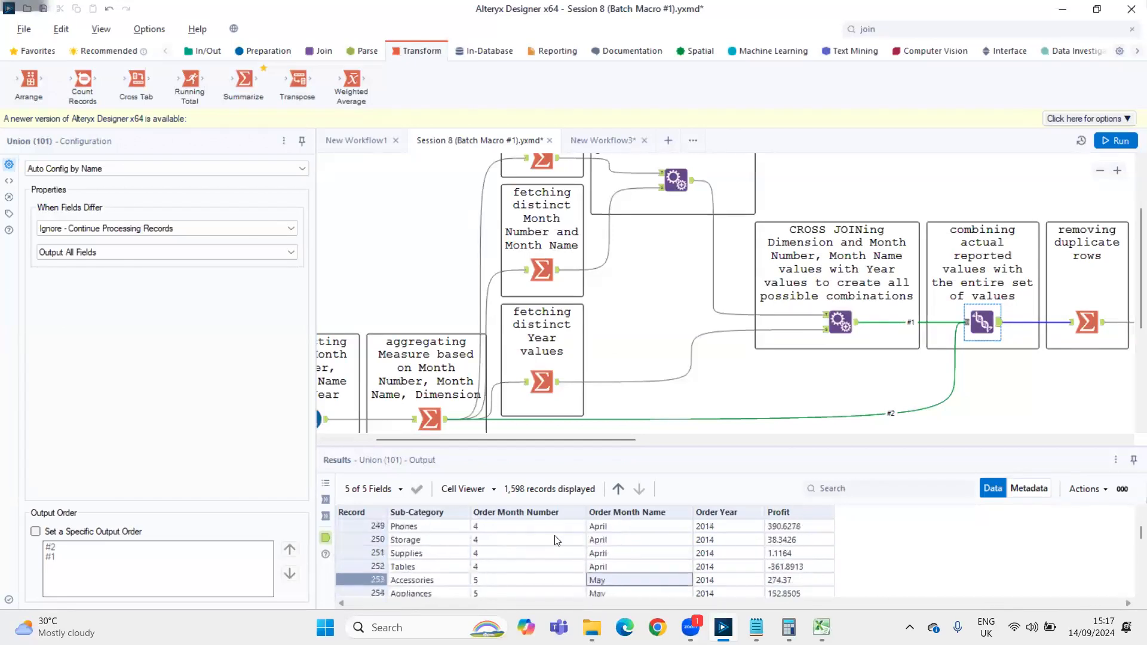
pyautogui.press('Down')
pyautogui.press('Down')
pyautogui.press('Down')
pyautogui.press('Down')
pyautogui.press('Down')
pyautogui.press('Down')
pyautogui.press('Down')
pyautogui.press('Down')
pyautogui.press('Down')
pyautogui.press('Down')
pyautogui.press('Down')
pyautogui.press('Down')
pyautogui.press('Down')
pyautogui.press('Down')
pyautogui.press('Down')
pyautogui.press('Down')
pyautogui.press('Down')
pyautogui.press('Down')
pyautogui.press('Down')
pyautogui.press('Down')
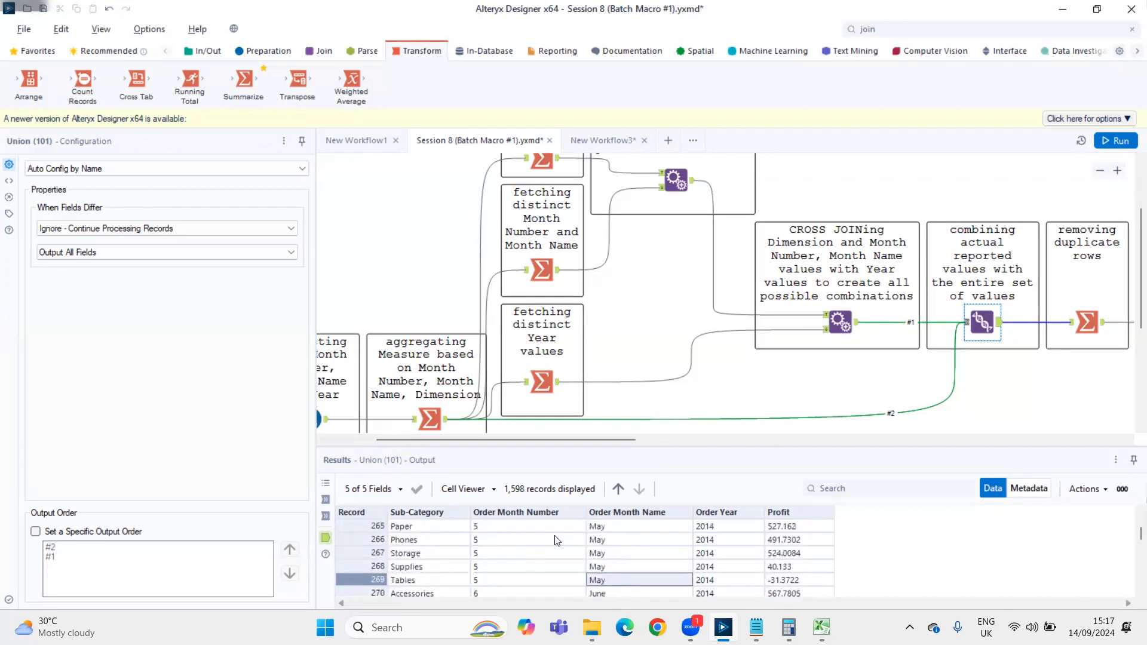
pyautogui.press('Down')
pyautogui.press('Down')
pyautogui.press('Down')
pyautogui.press('Down')
pyautogui.press('Down')
pyautogui.press('Down')
pyautogui.press('Down')
pyautogui.press('Down')
pyautogui.press('Down')
pyautogui.press('Down')
pyautogui.press('Down')
pyautogui.press('Down')
pyautogui.press('Down')
pyautogui.press('Down')
pyautogui.press('Down')
pyautogui.press('Down')
pyautogui.press('Down')
pyautogui.press('Down')
pyautogui.press('Down')
pyautogui.press('Down')
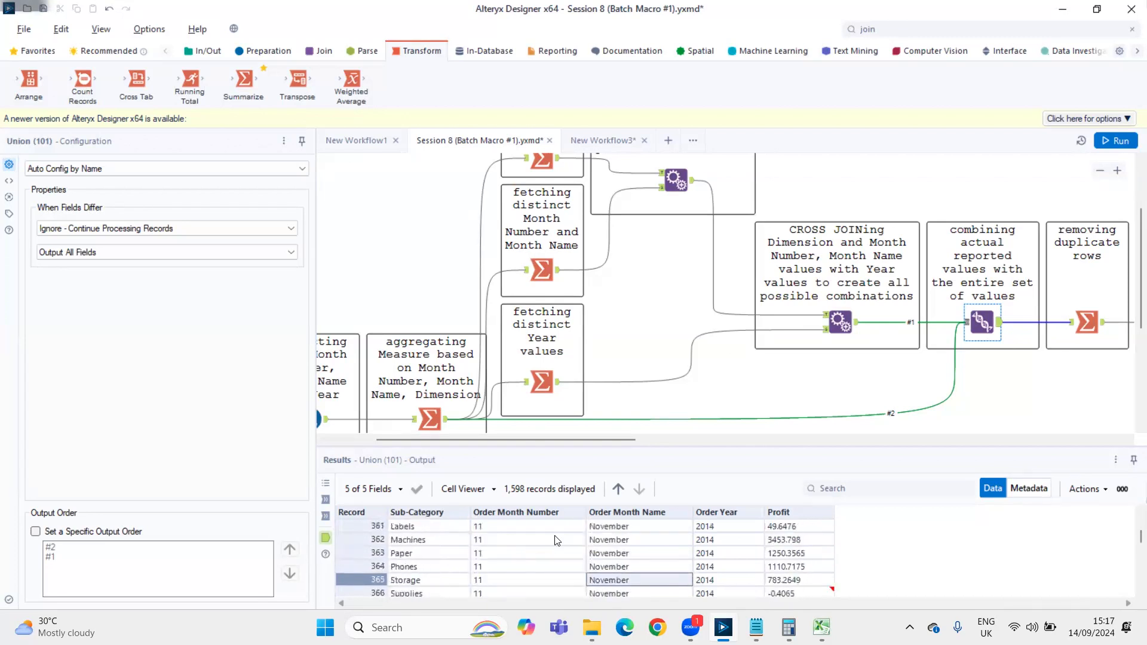
pyautogui.press('Down')
pyautogui.press('Down')
pyautogui.press('Down')
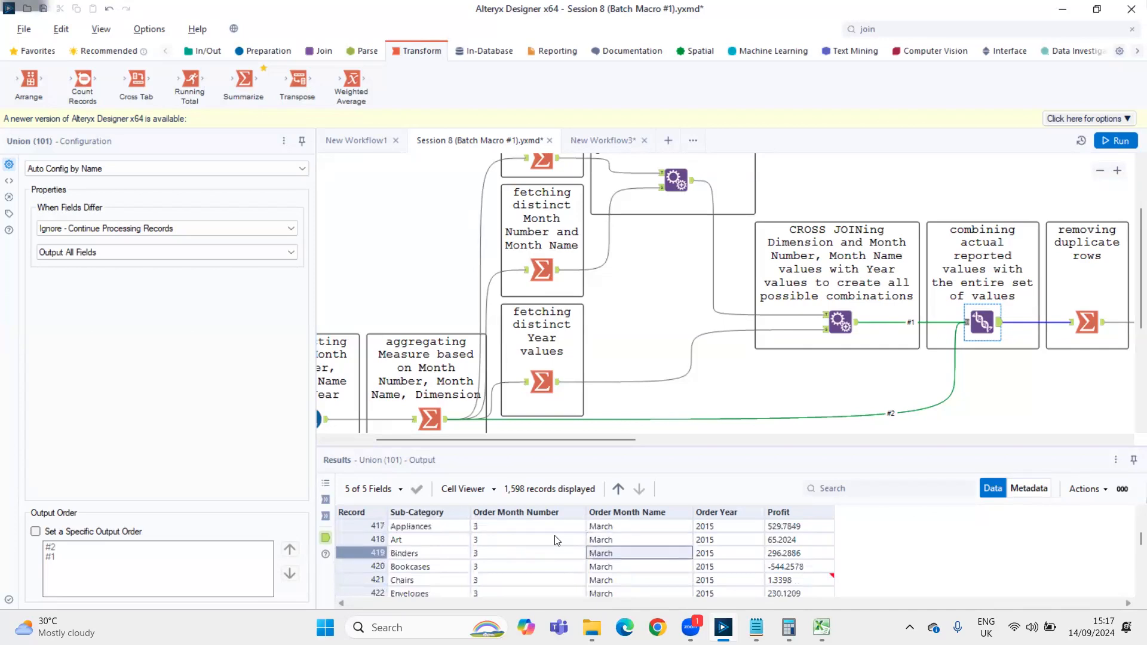
# Highlight all fields of the Chairs record for March 2015, from Sub-Category through Profit
pyautogui.press('Right')
pyautogui.press('Right')
pyautogui.press('Left')
pyautogui.press('Left')
pyautogui.press('Left')
pyautogui.press('Left')
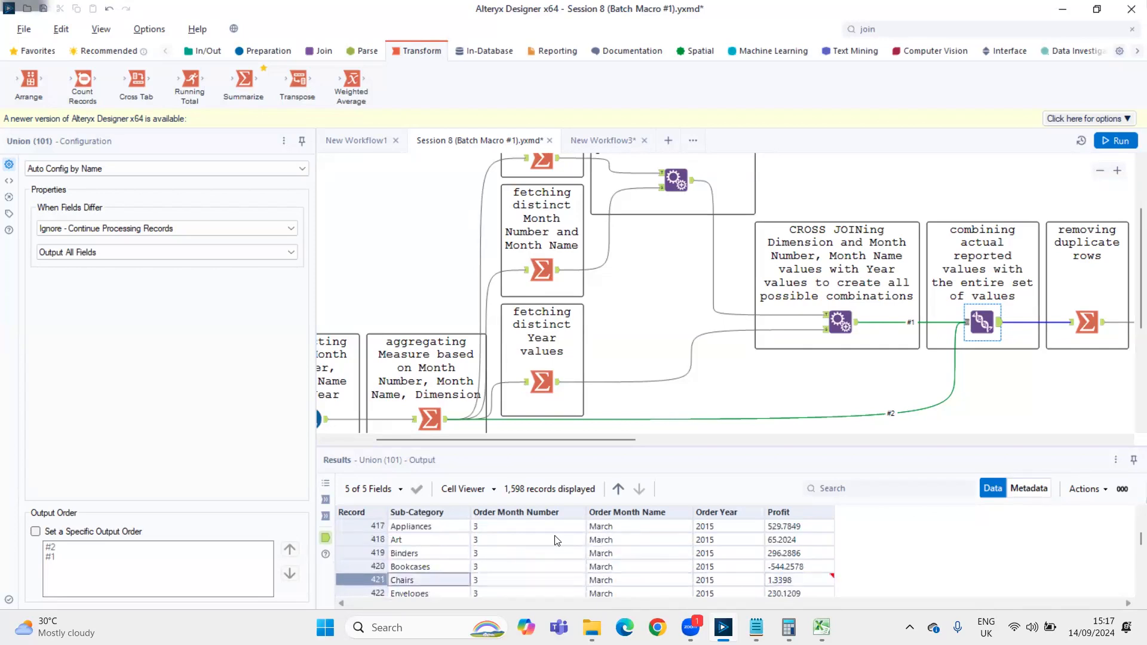
pyautogui.hotkey('shift', 'Right')
pyautogui.hotkey('shift', 'Right')
pyautogui.hotkey('shift', 'Right')
pyautogui.hotkey('shift', 'Right')
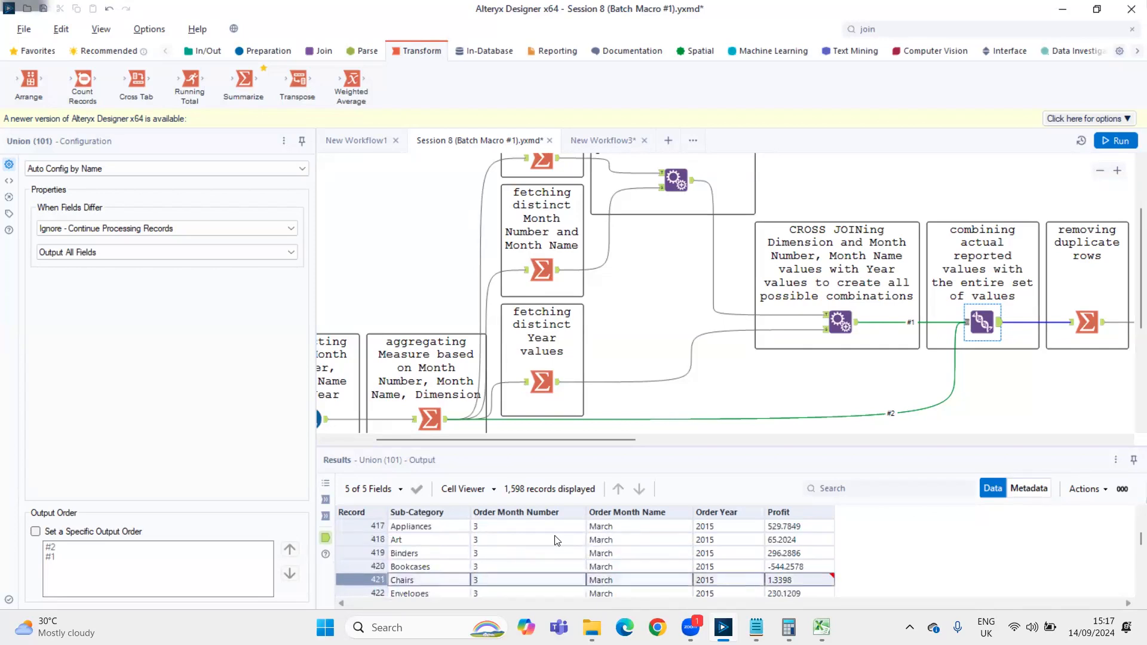
# Read down the remaining March 2015 records and check them against both inputs of the Union
pyautogui.press('Down')
pyautogui.press('Down')
pyautogui.press('Down')
pyautogui.press('Down')
pyautogui.press('Down')
pyautogui.press('Down')
pyautogui.press('Down')
pyautogui.press('Down')
pyautogui.press('Down')
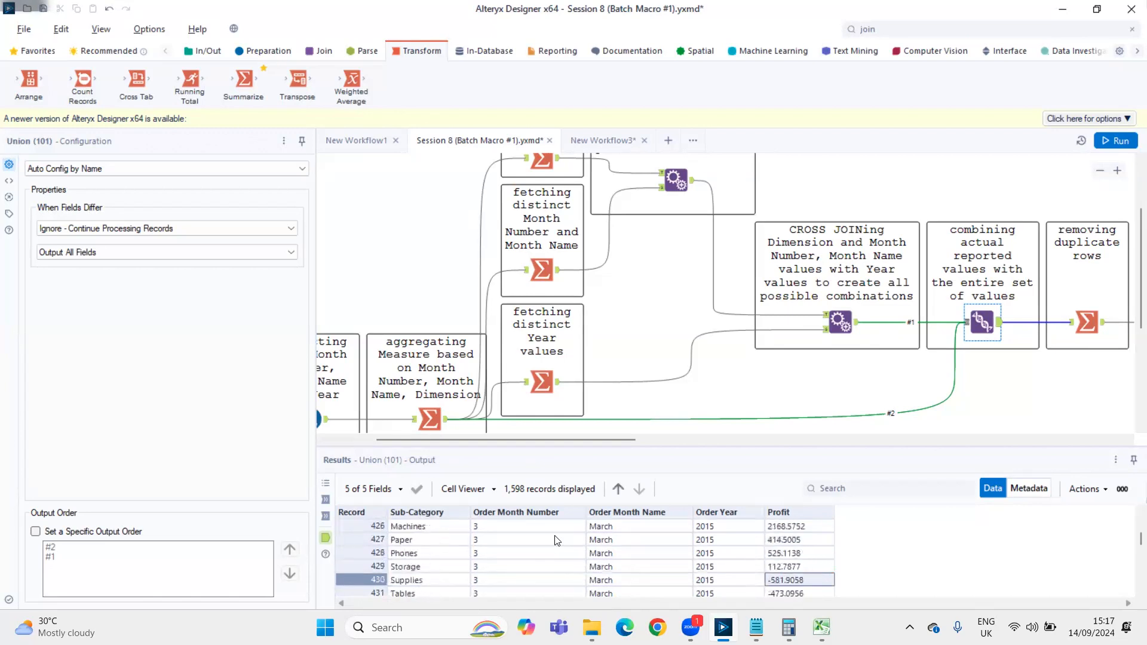
pyautogui.click(855, 326)
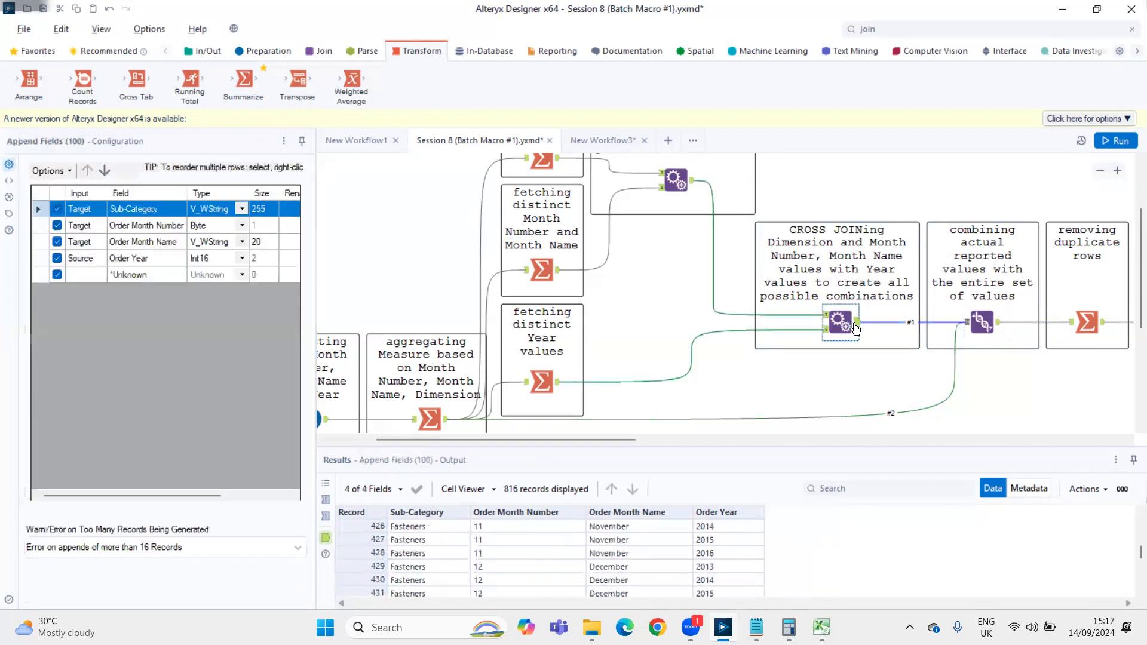
pyautogui.click(445, 420)
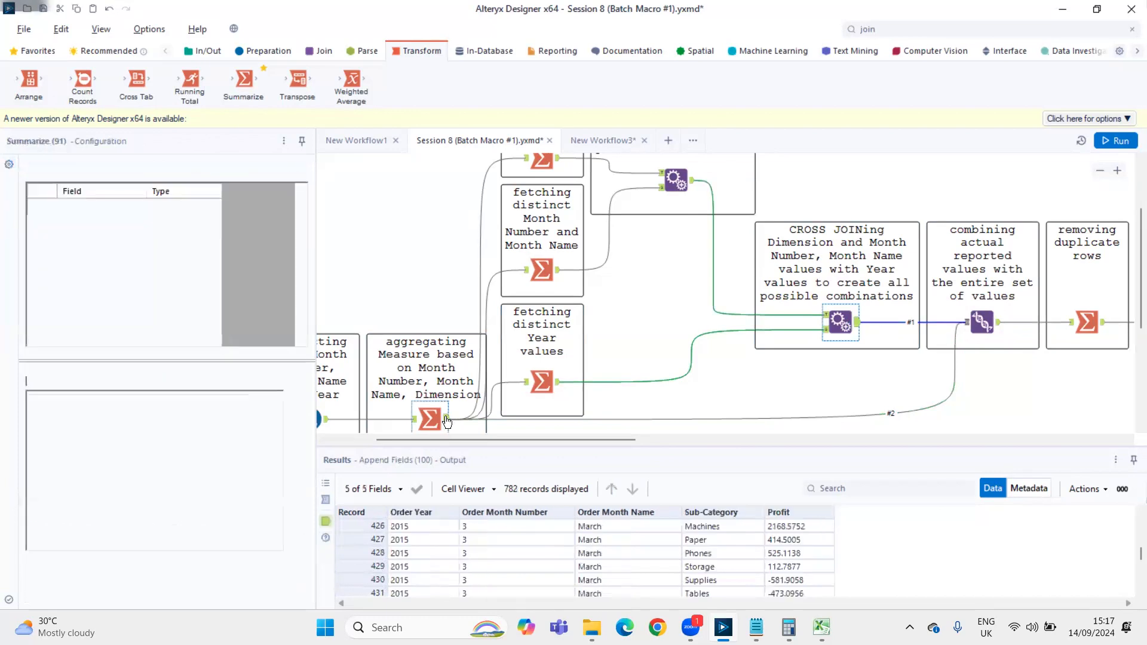
pyautogui.click(1001, 326)
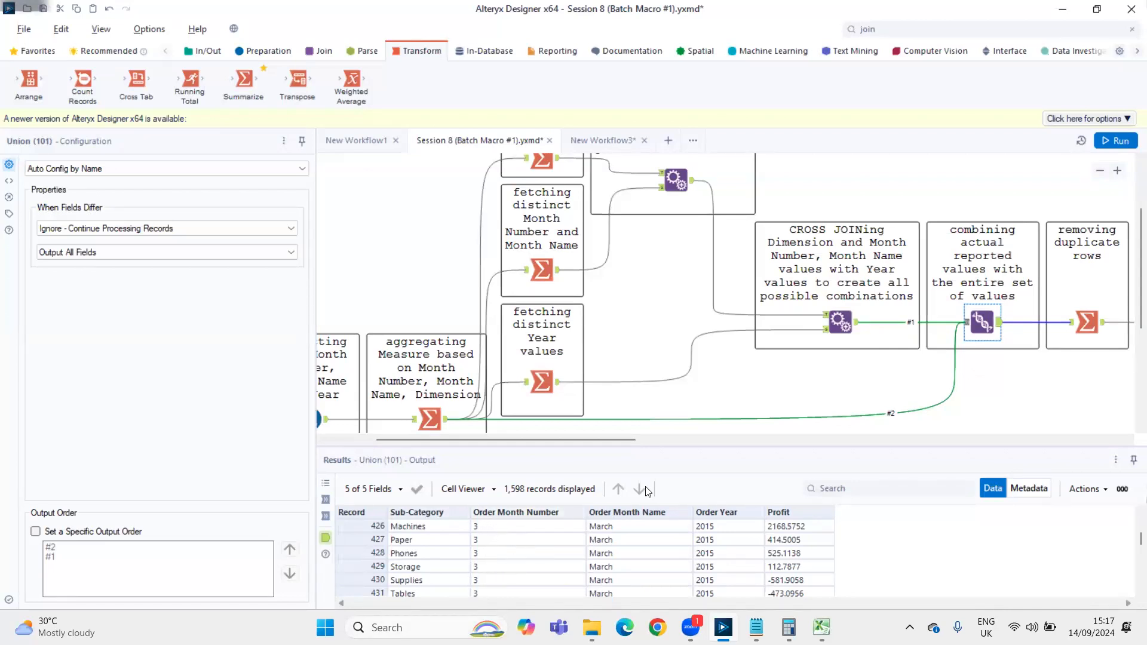
# Inspect the configuration and output of the Summarize tool that removes duplicate rows, checking the Fasteners records for November
pyautogui.moveTo(621, 440); pyautogui.dragTo(730, 439)
pyautogui.click(784, 324)
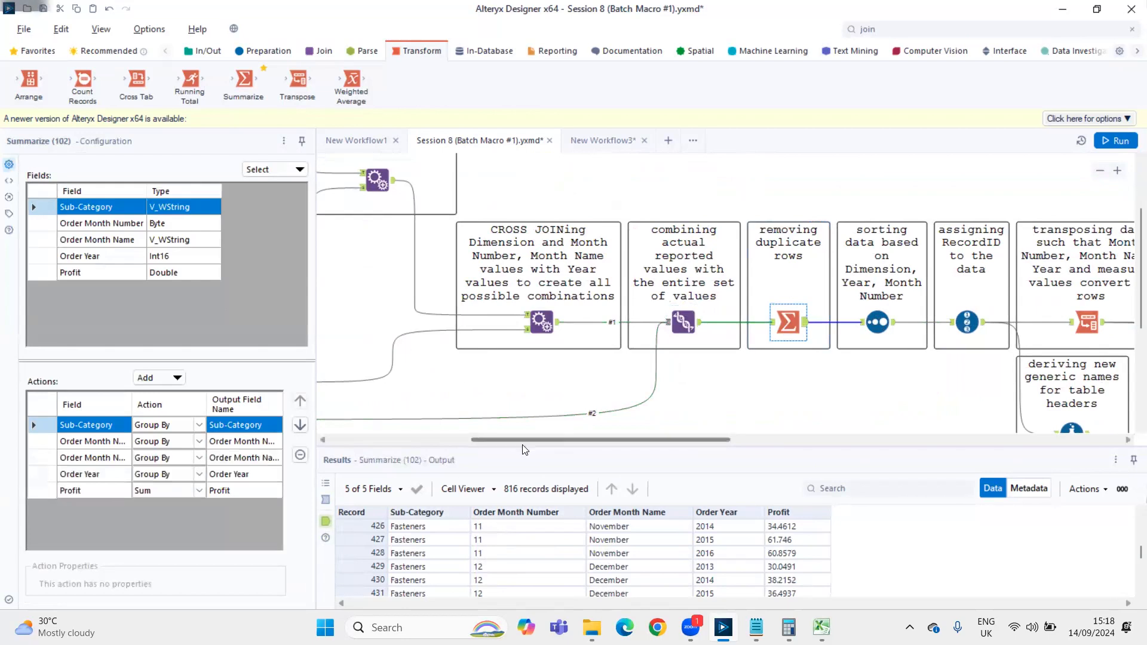
pyautogui.click(423, 528)
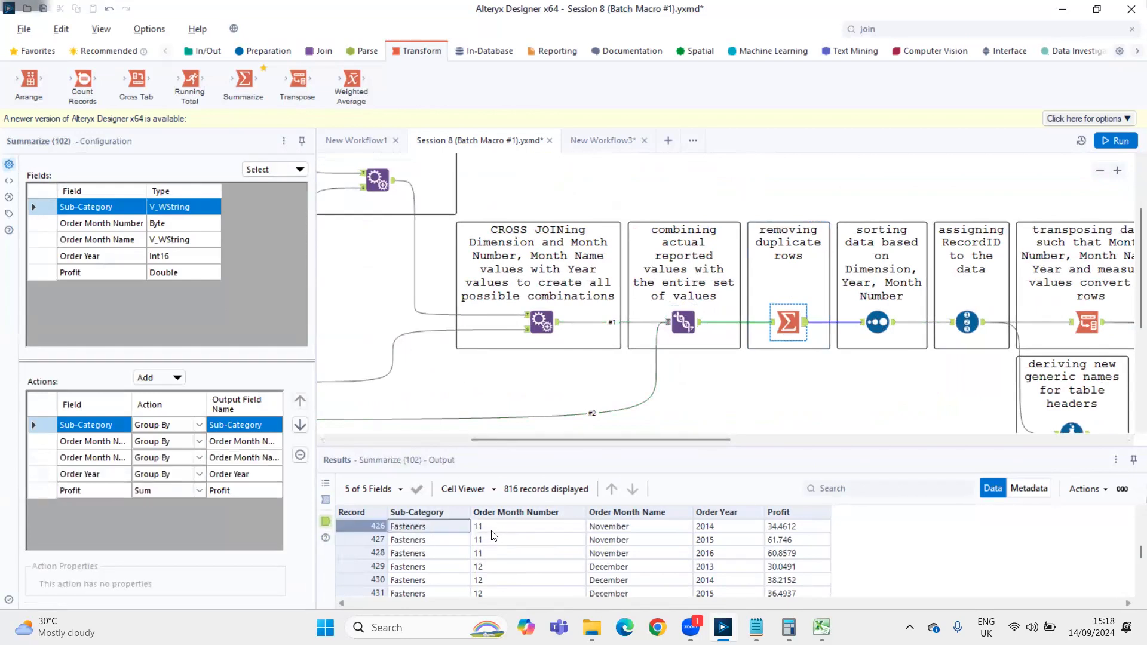
pyautogui.click(494, 528)
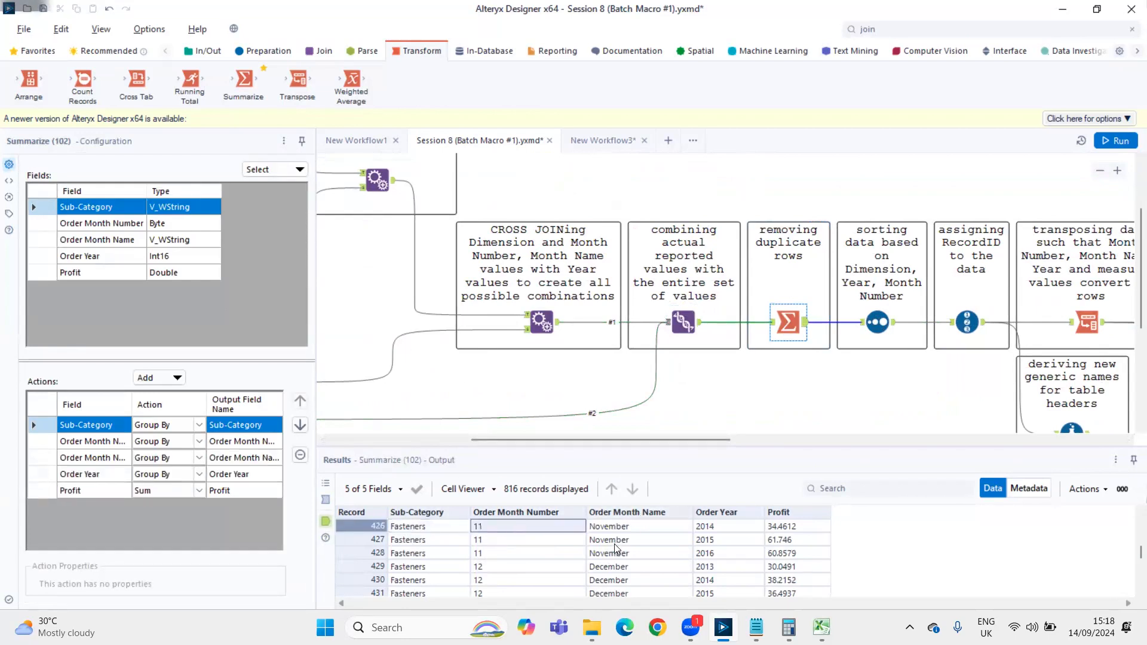
pyautogui.click(726, 540)
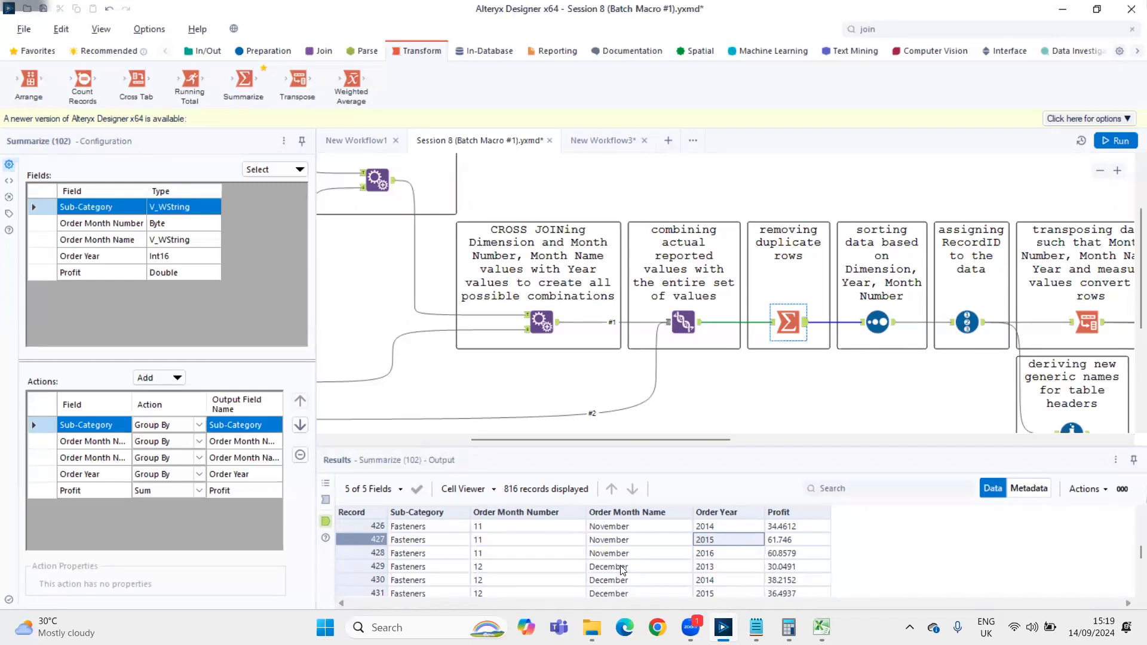
# Locate the Machines record for January 2015 in the deduplicated output and highlight its Profit value
pyautogui.moveTo(1140, 552); pyautogui.dragTo(1129, 556)
pyautogui.scroll(-5, 806, 568)
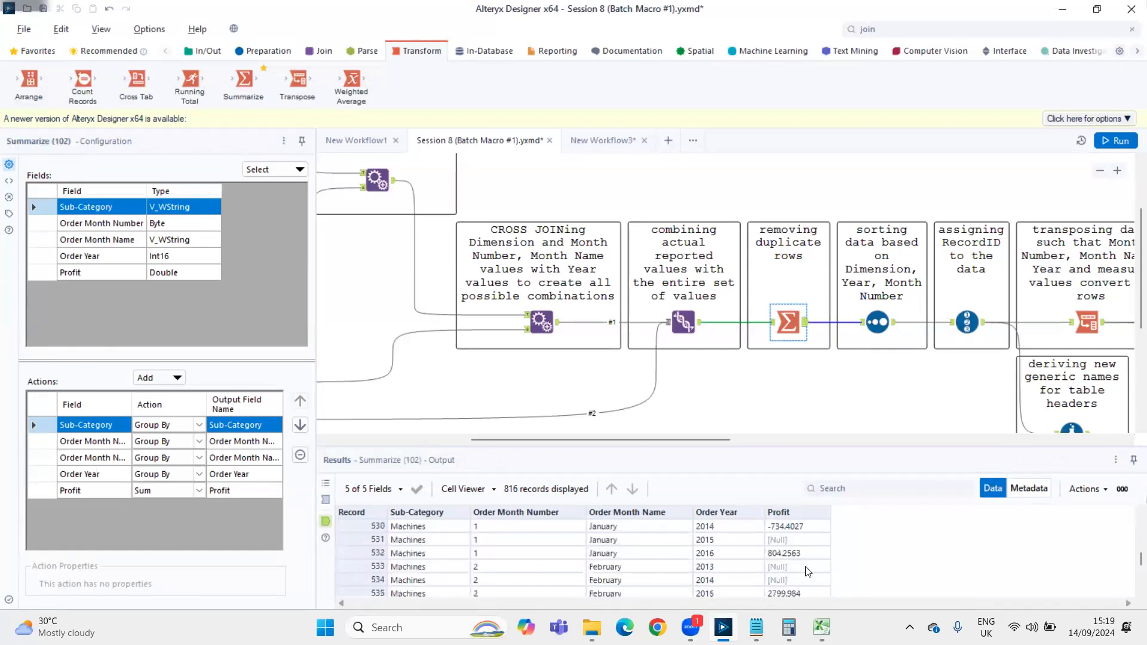
pyautogui.click(775, 544)
pyautogui.click(370, 537)
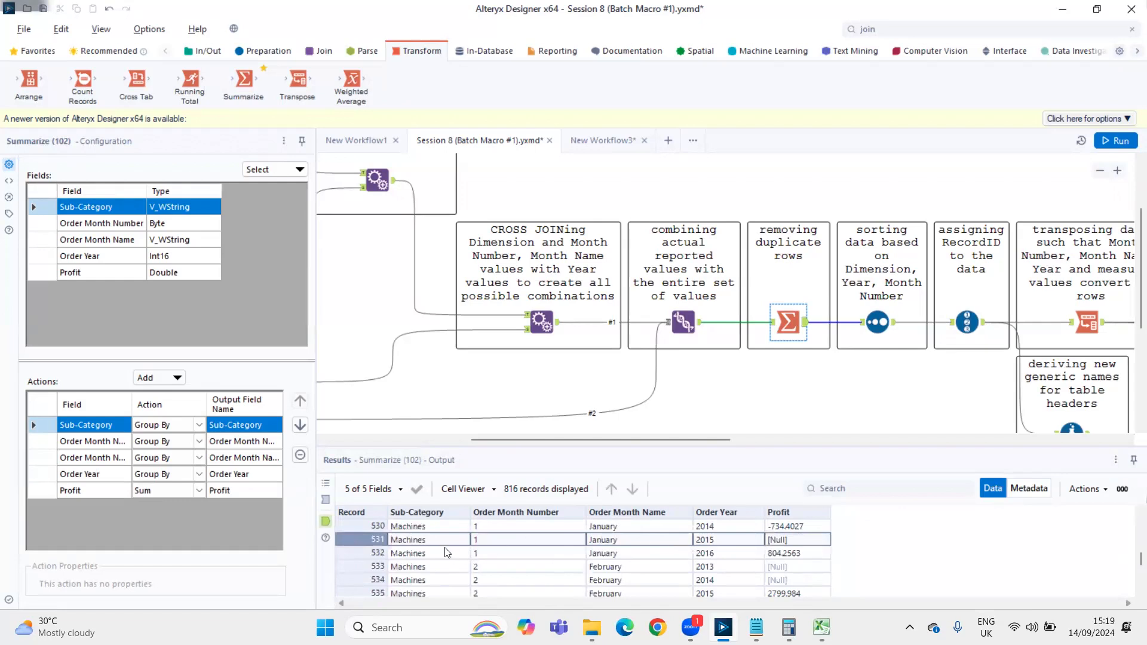
pyautogui.click(795, 540)
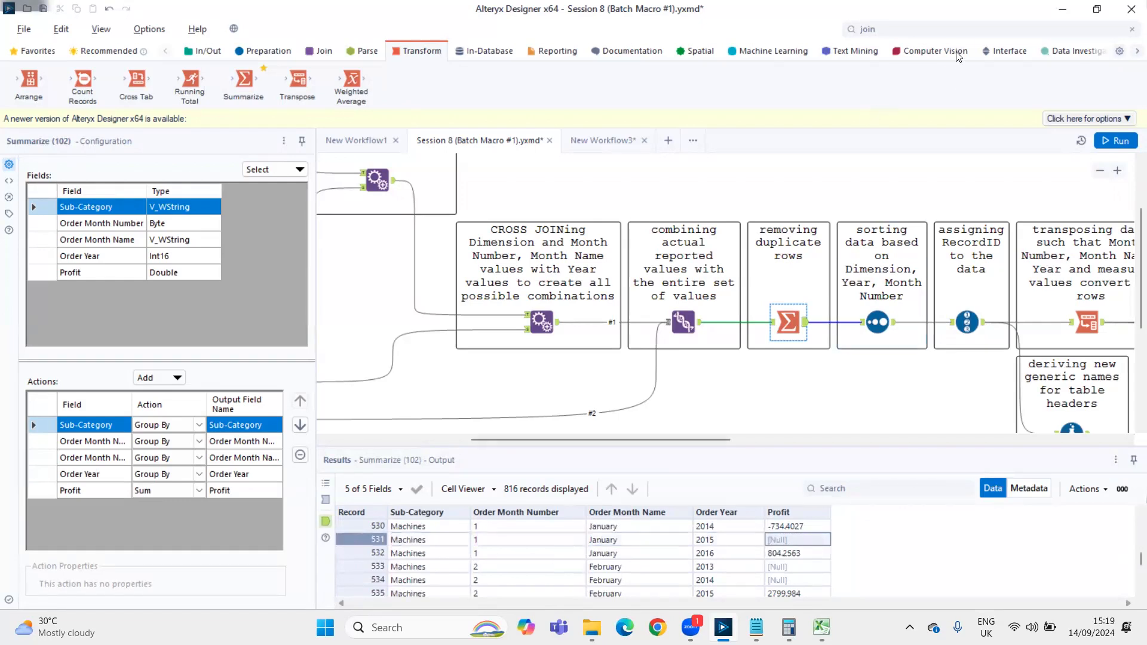
# Find the Filter tool and place it on the canvas below the Union tool
pyautogui.click(945, 29)
pyautogui.write('filter')
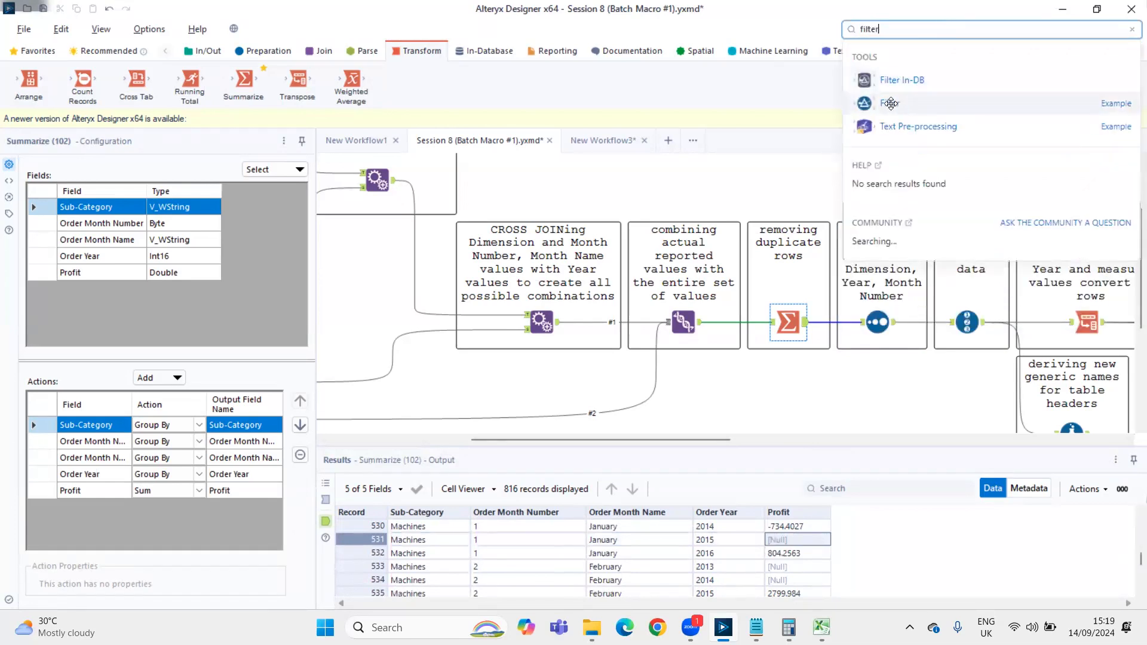
pyautogui.moveTo(891, 104); pyautogui.dragTo(707, 407)
pyautogui.scroll(-2, 592, 383)
pyautogui.scroll(-2, 534, 447)
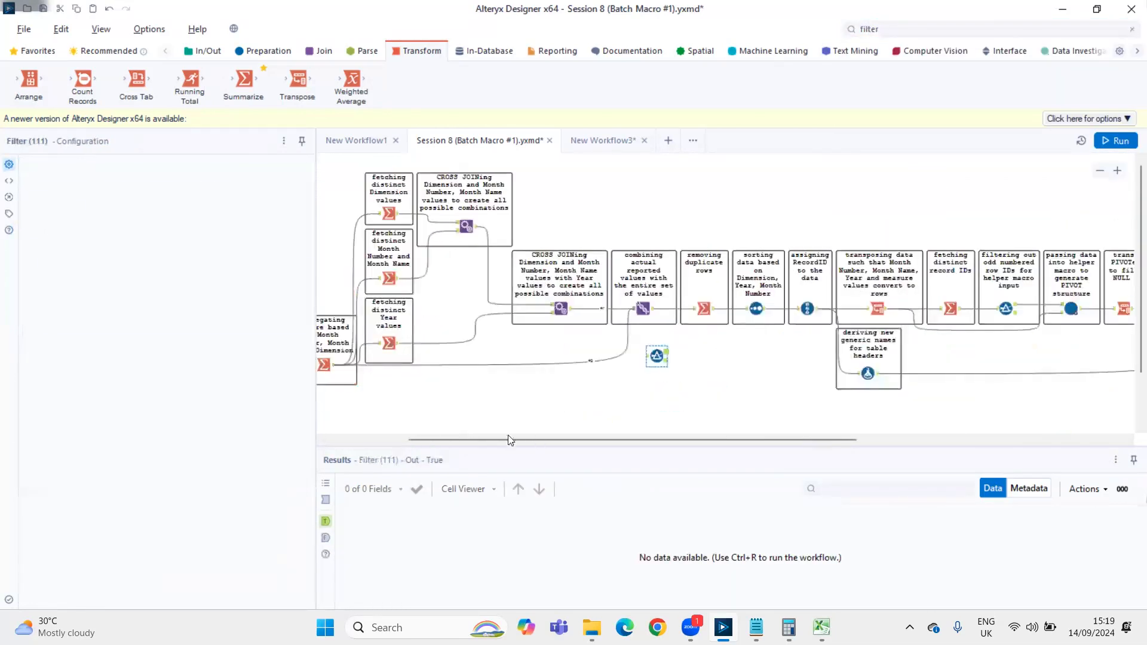
# Connect the aggregating Summarize output to the new Filter, run the workflow, and view the Filter's incoming data
pyautogui.moveTo(678, 342); pyautogui.dragTo(752, 356)
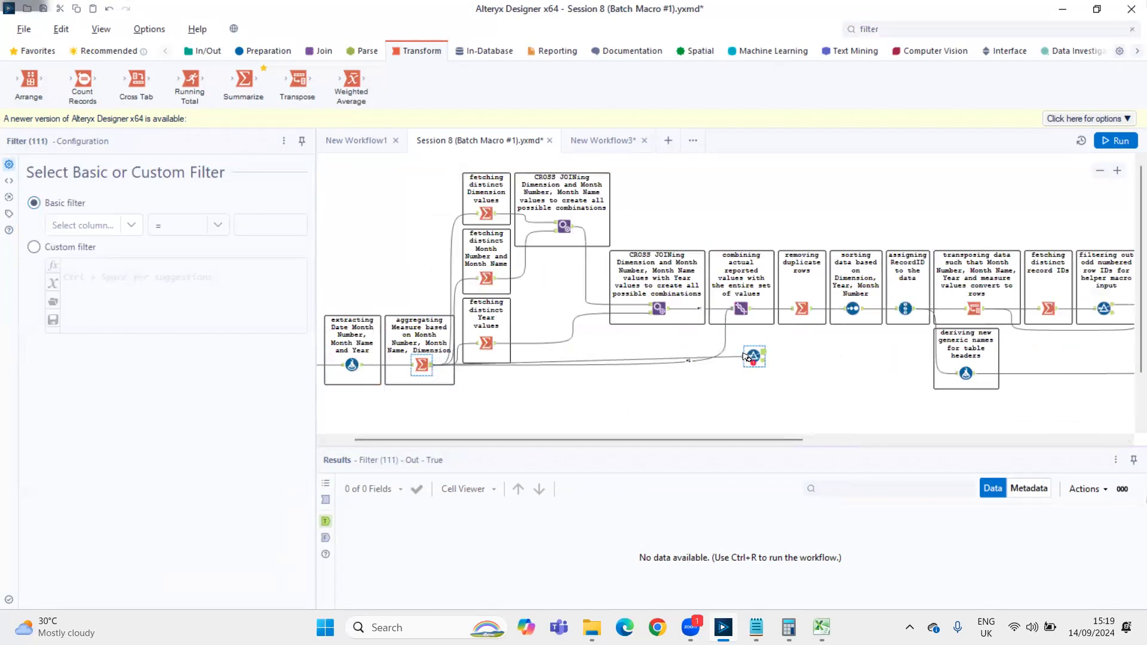
pyautogui.hotkey('ctrl', 'r')
pyautogui.click(757, 361)
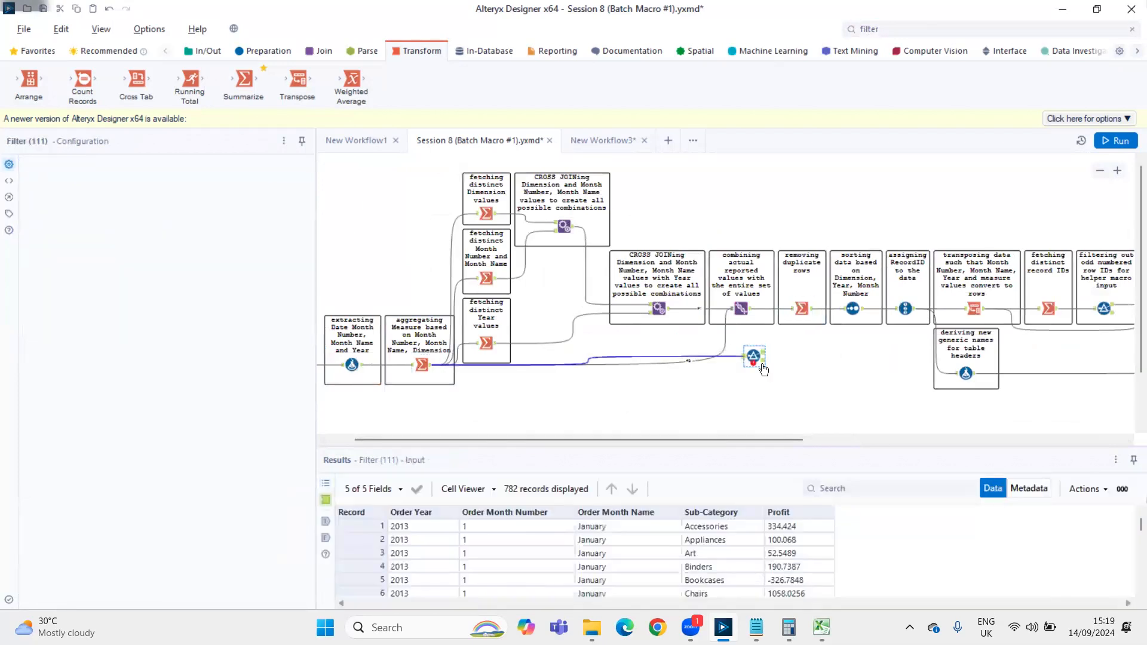
# Start a custom filter expression requiring [Sub-Category] = 'Machines' AND [Order Month Number] = 3
pyautogui.click(34, 246)
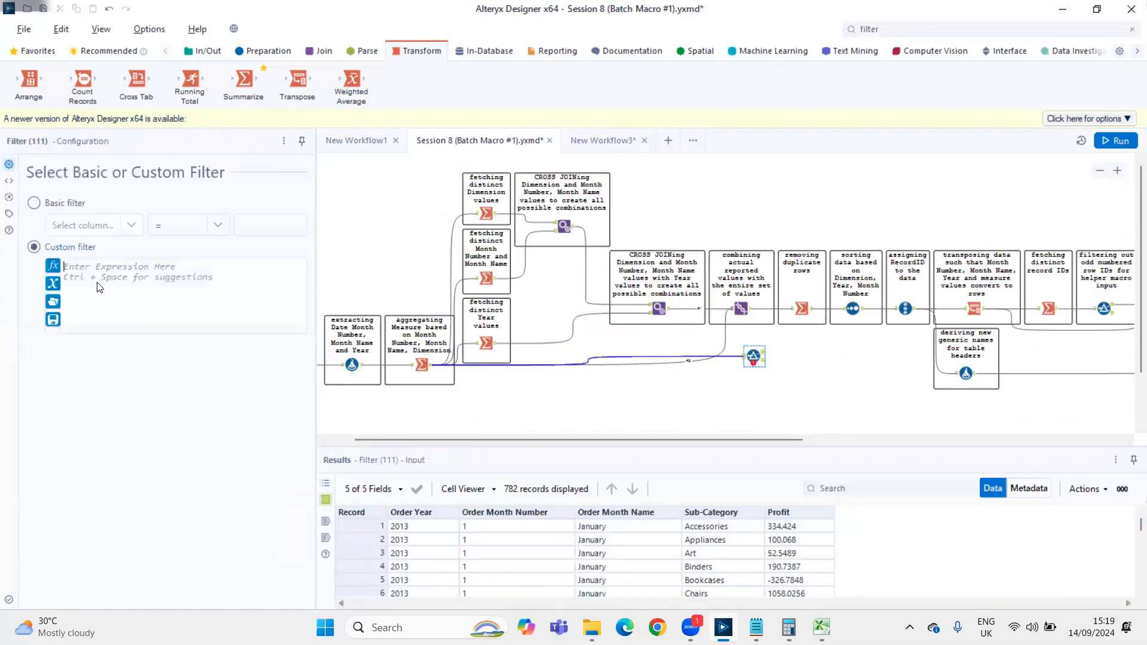
pyautogui.write('[Sub-Category]')
pyautogui.press('Down')
pyautogui.press('Return')
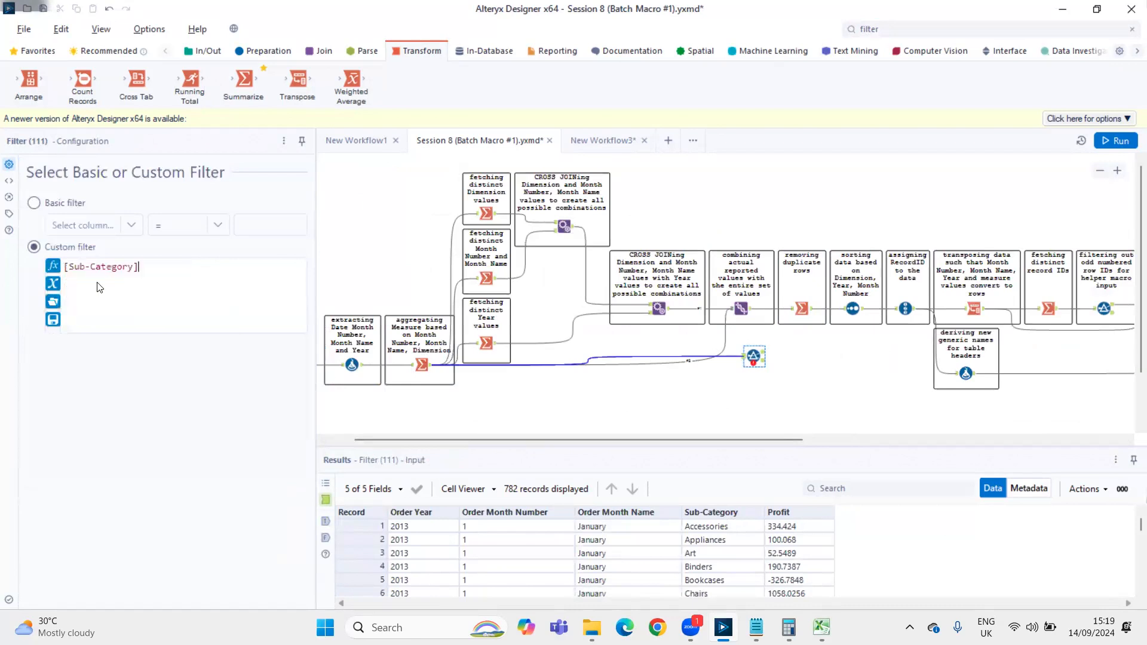
pyautogui.write("= 'Machines'")
pyautogui.press('Return')
pyautogui.write('AND mo')
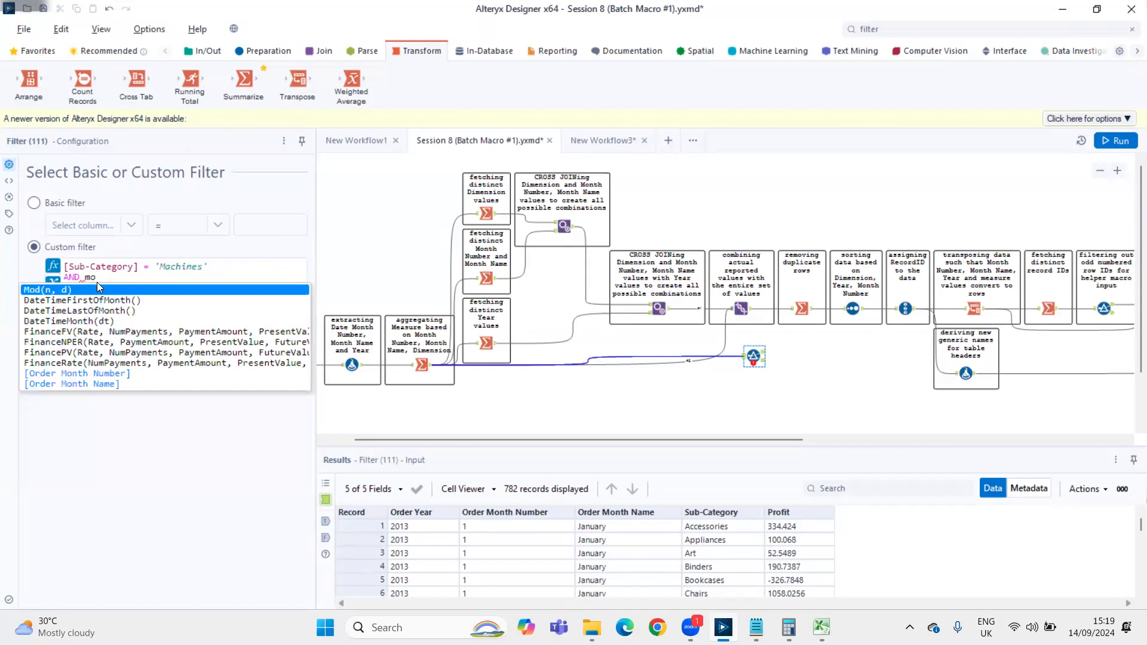
pyautogui.press('Up')
pyautogui.press('Up')
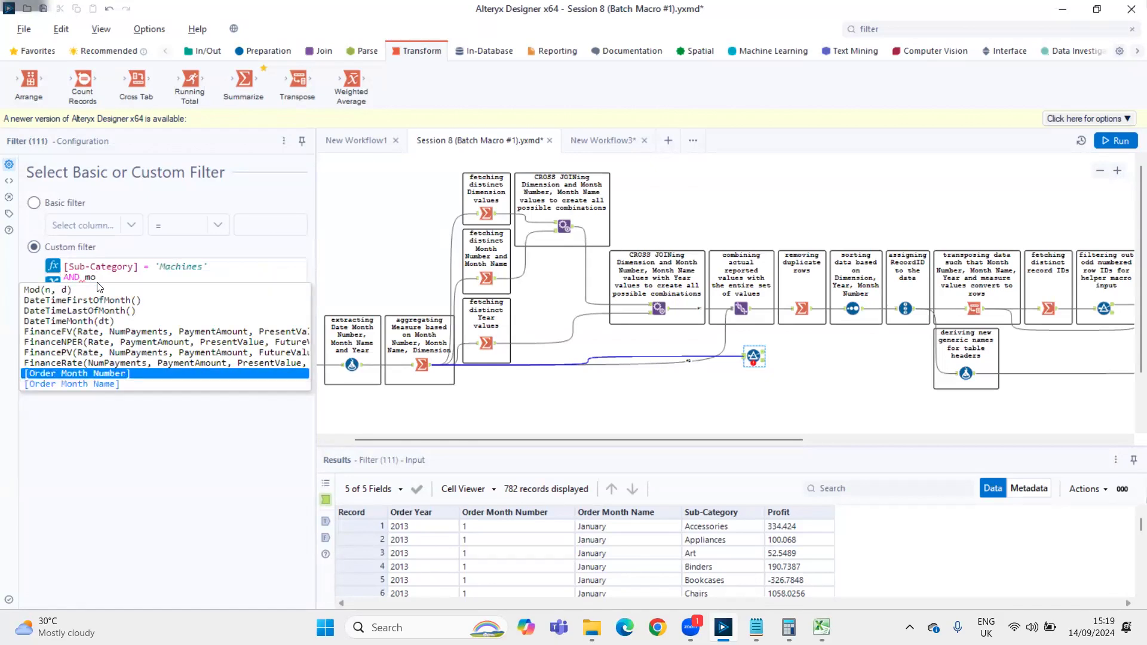
pyautogui.press('Return')
pyautogui.write('= 3')
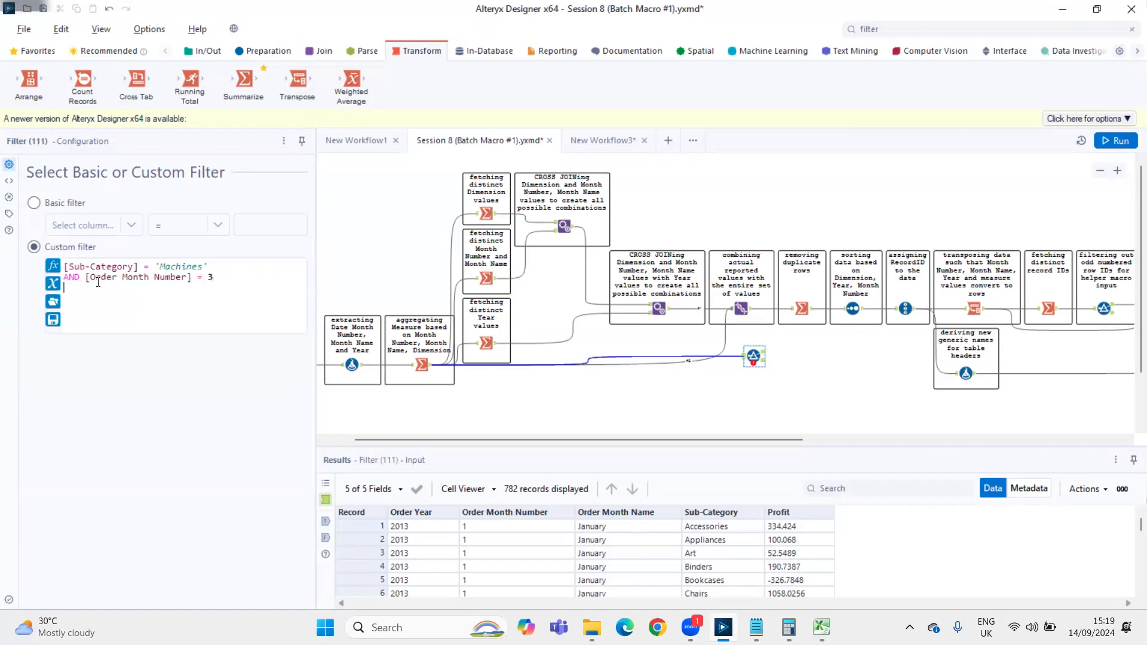
# Add the condition AND [Order Year] = 2015 to the filter expression, run the workflow, and view the Filter's True output
pyautogui.press('Return')
pyautogui.write('AND year')
pyautogui.press('Up')
pyautogui.press('Return')
pyautogui.write('= 21')
pyautogui.press('BackSpace')
pyautogui.write('015')
pyautogui.hotkey('ctrl', 'r')
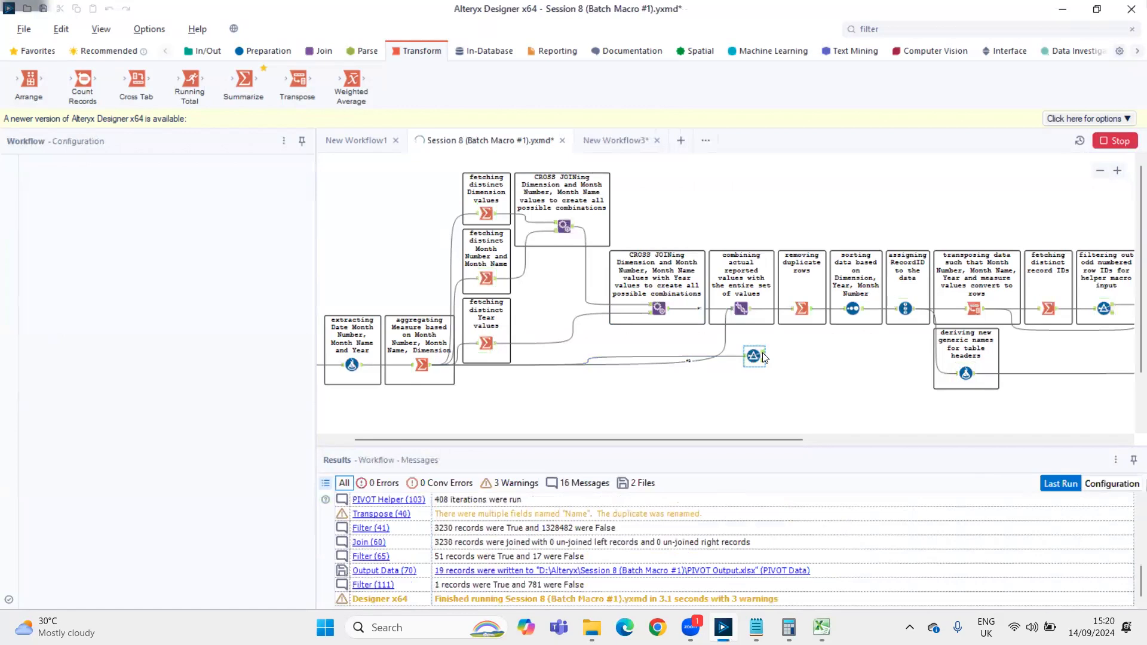
pyautogui.click(764, 357)
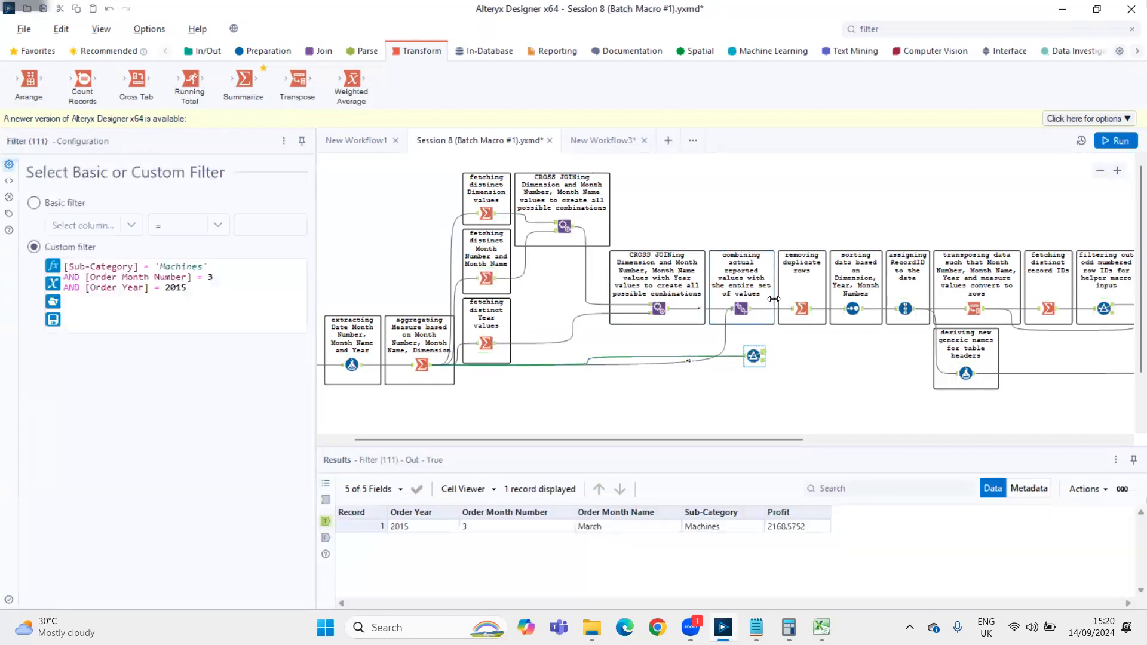
# Find the Copiers record for January 2014 in the deduplicating Summarize output and highlight its Profit and Sub-Category values
pyautogui.click(811, 311)
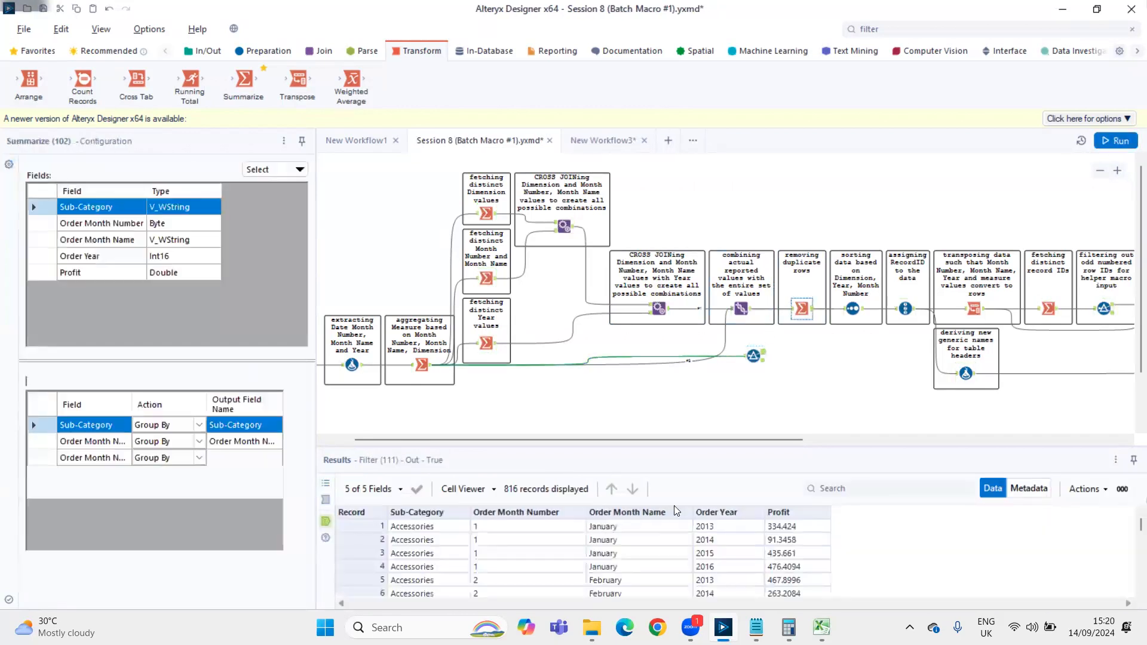
pyautogui.scroll(-20, 780, 556)
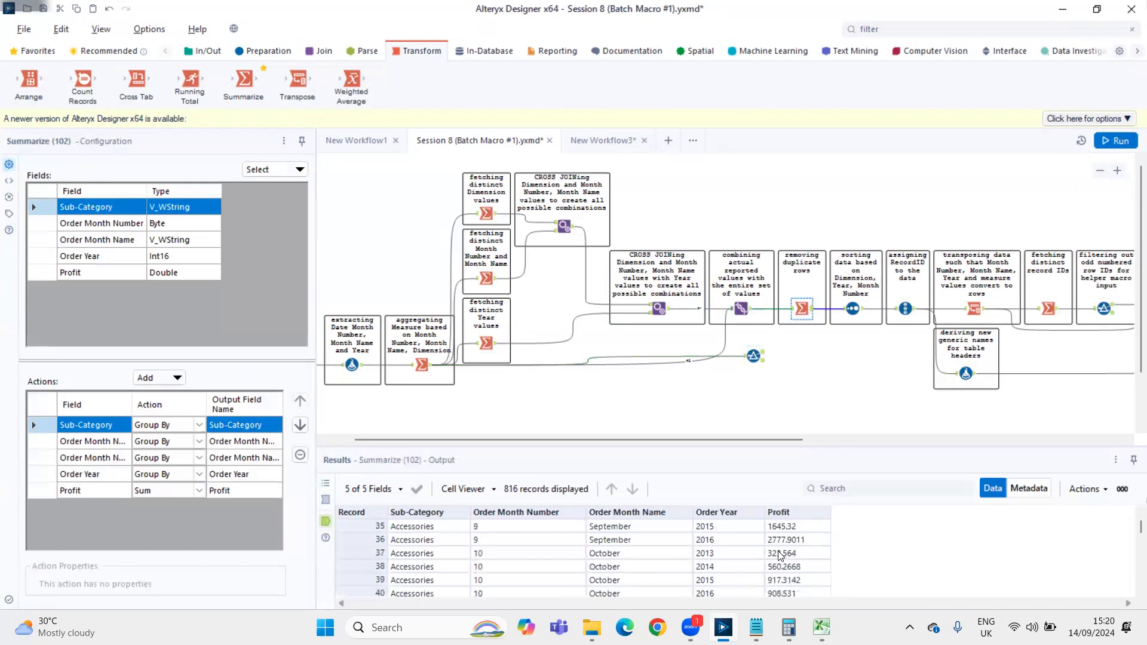
pyautogui.scroll(-20, 780, 552)
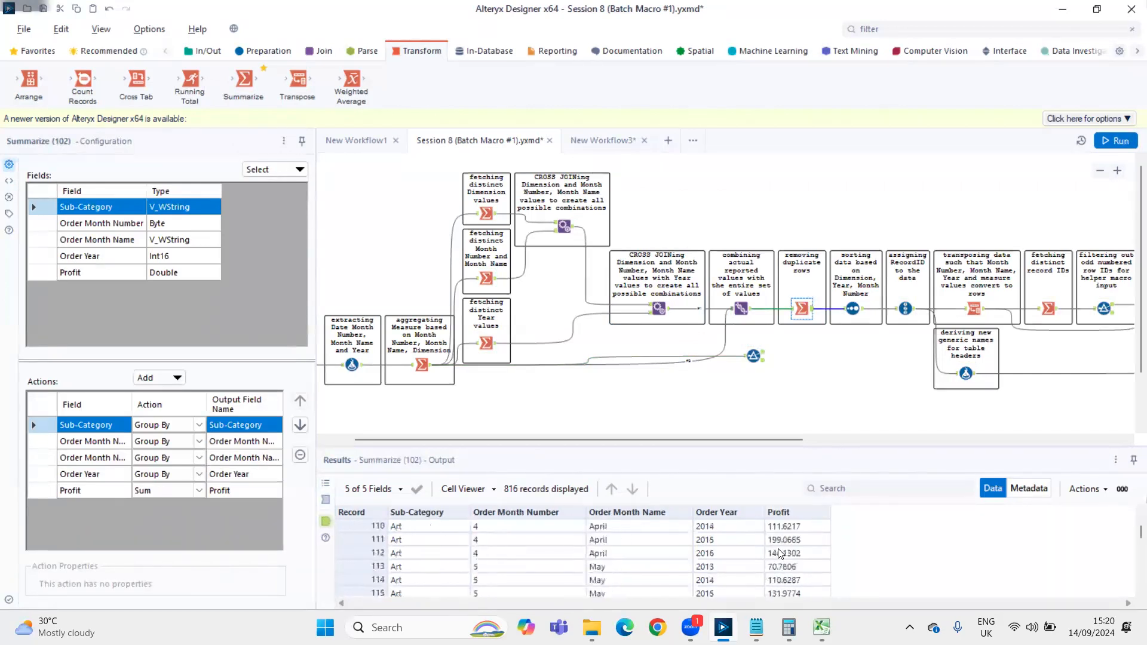
pyautogui.scroll(-17, 780, 552)
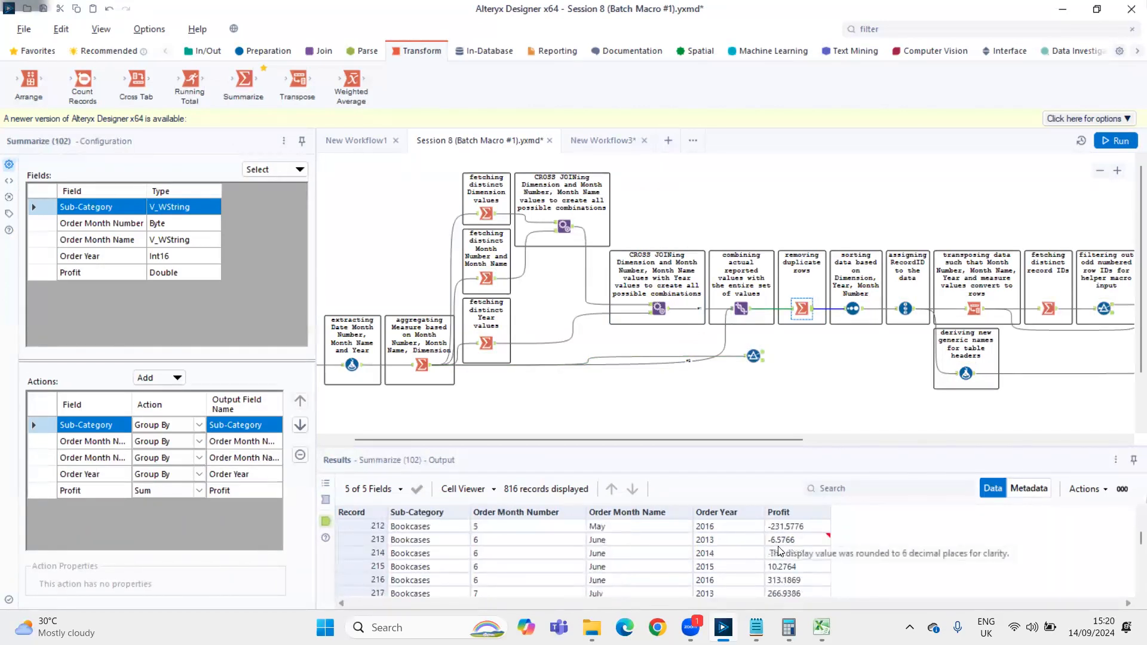
pyautogui.scroll(-13, 794, 573)
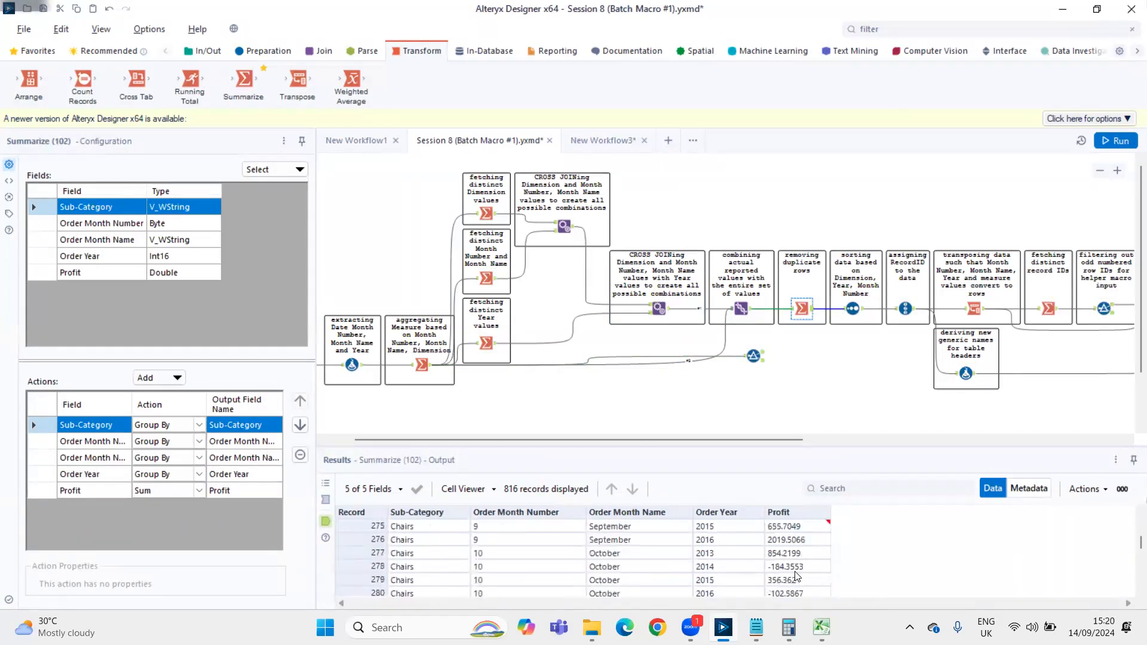
pyautogui.scroll(1, 797, 575)
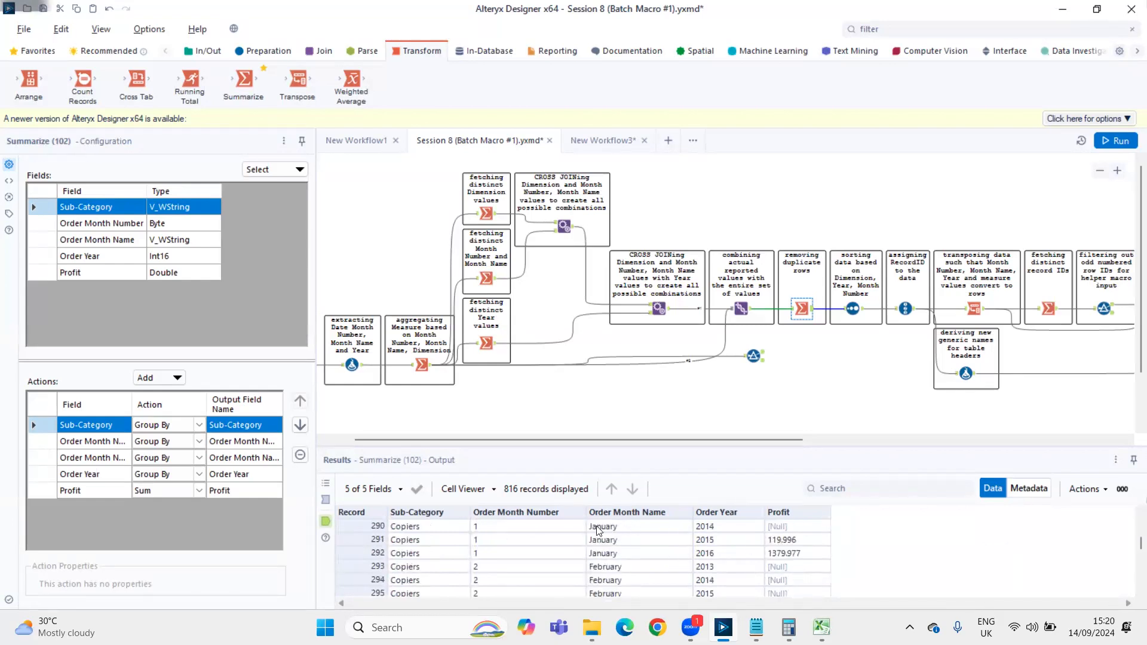
pyautogui.click(776, 530)
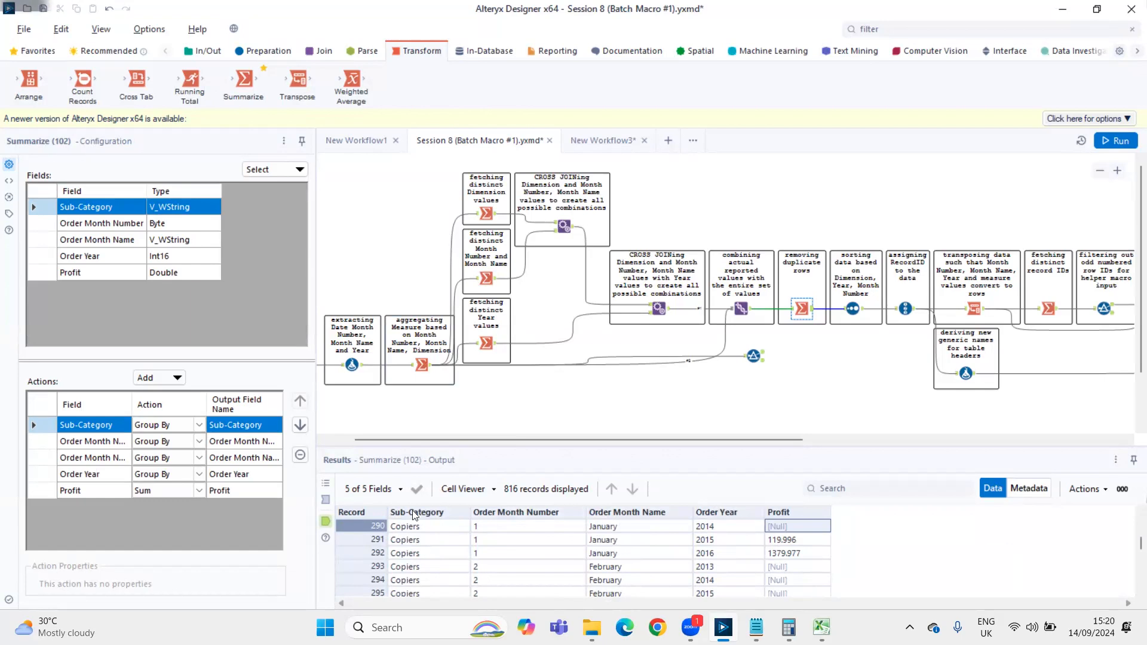
pyautogui.click(419, 528)
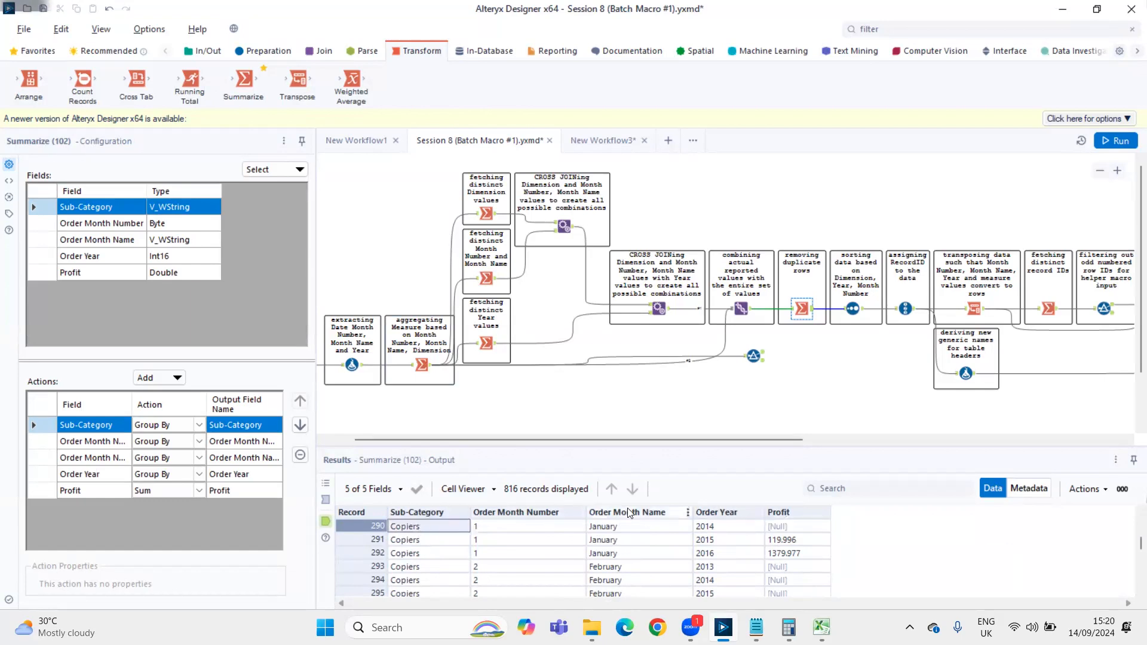
# Change the Filter to Sub-Category 'Copiers', Order Month Number 1 and Order Year 2014, run the workflow, and view its True output
pyautogui.click(754, 356)
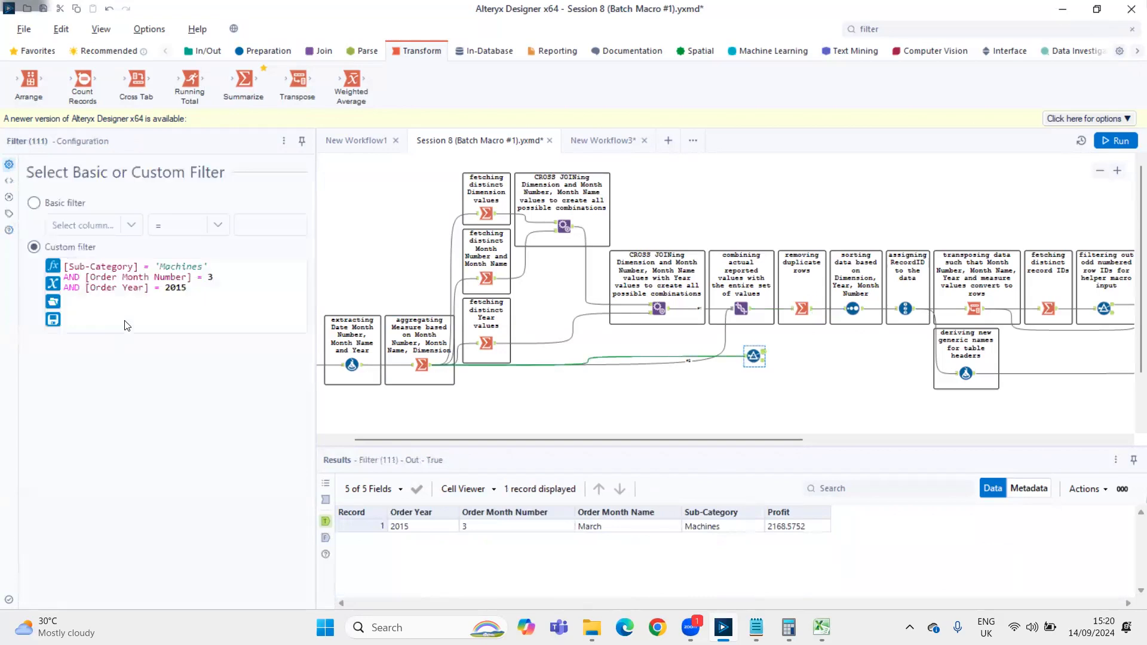
pyautogui.doubleClick(170, 267)
pyautogui.write('Copiers')
pyautogui.hotkey('ctrl', 'End')
pyautogui.press('BackSpace')
pyautogui.write('4')
pyautogui.hotkey('ctrl', 'r')
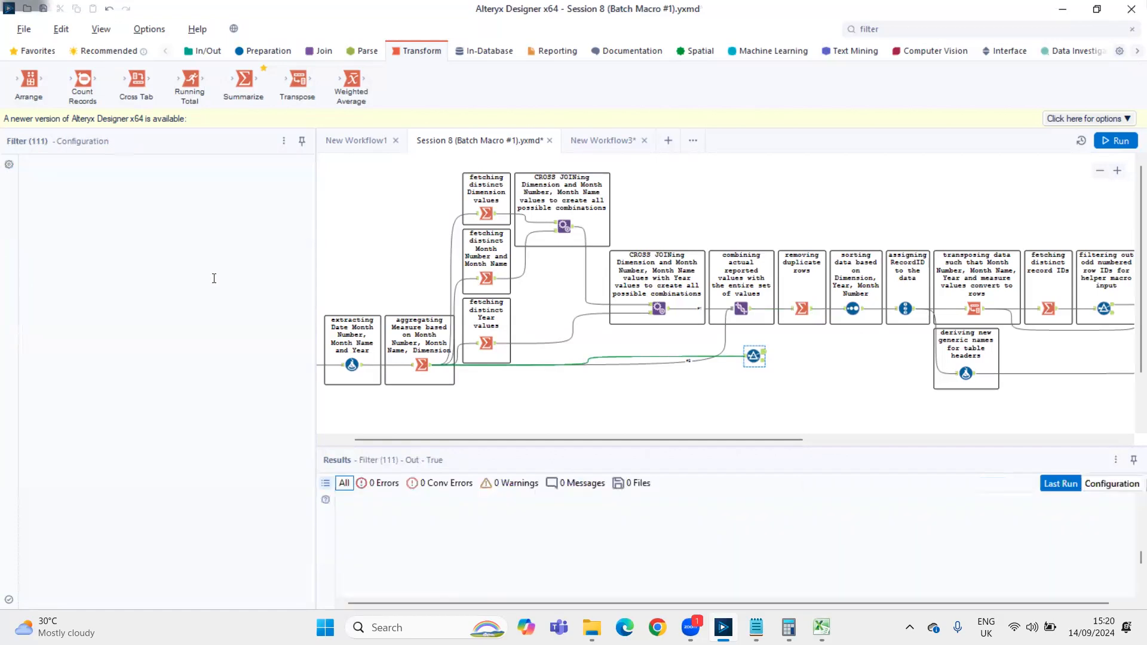
pyautogui.click(763, 356)
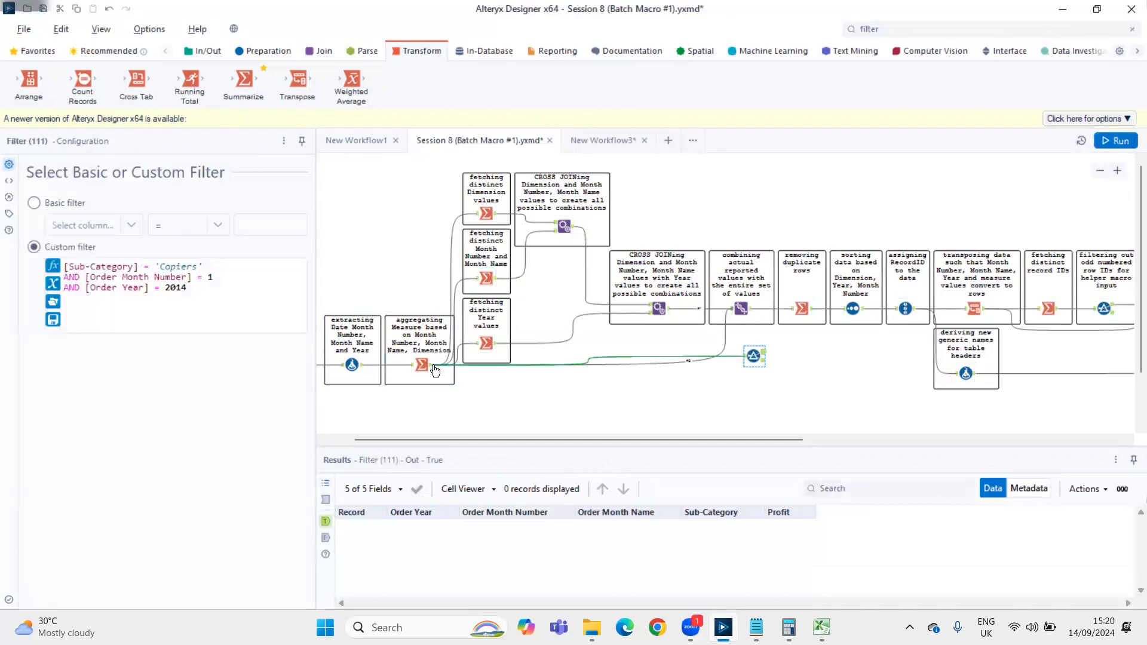
# Move the Filter below the Sort tool, feed it from the deduplicating Summarize instead of the aggregating one, and run the workflow
pyautogui.click(803, 309)
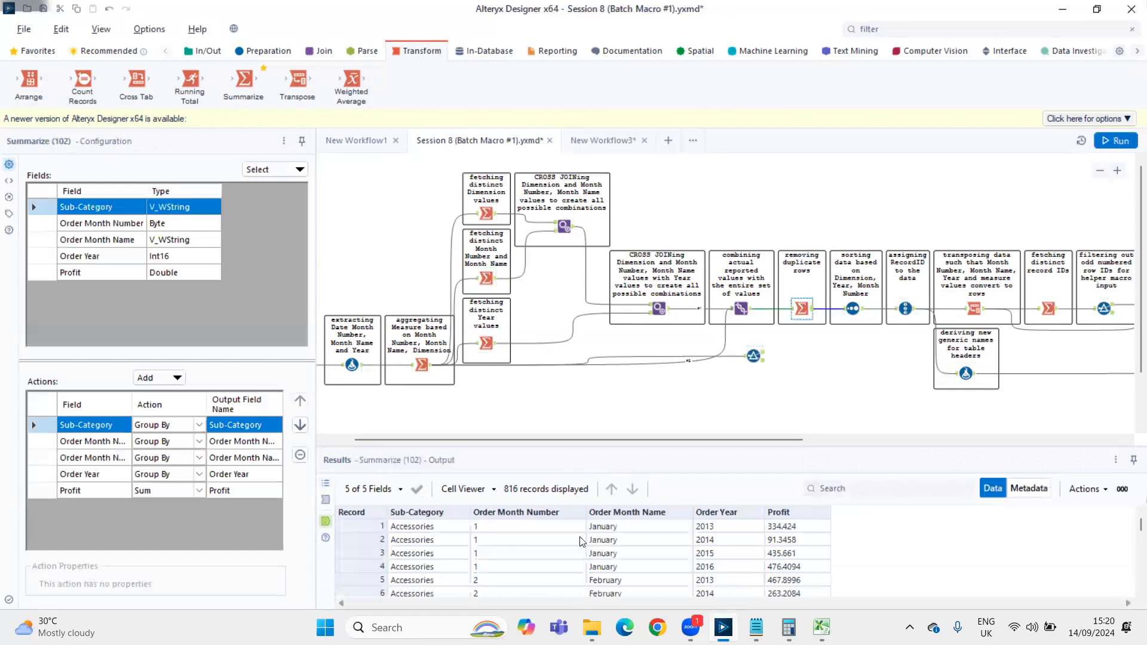
pyautogui.moveTo(754, 356); pyautogui.dragTo(844, 366)
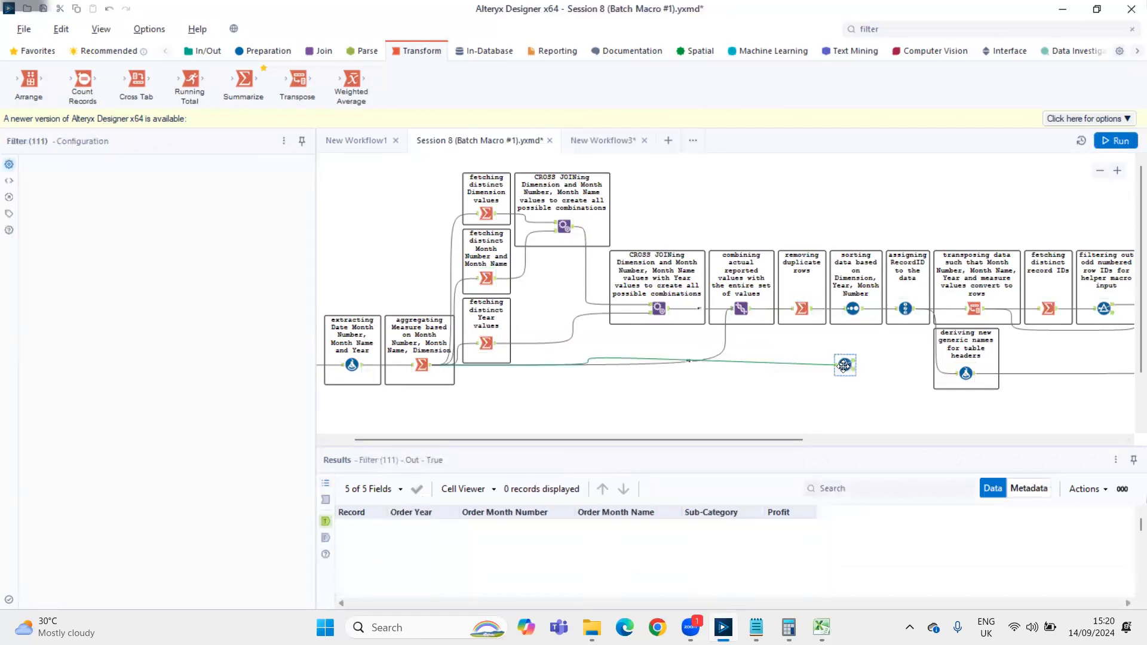
pyautogui.click(770, 398)
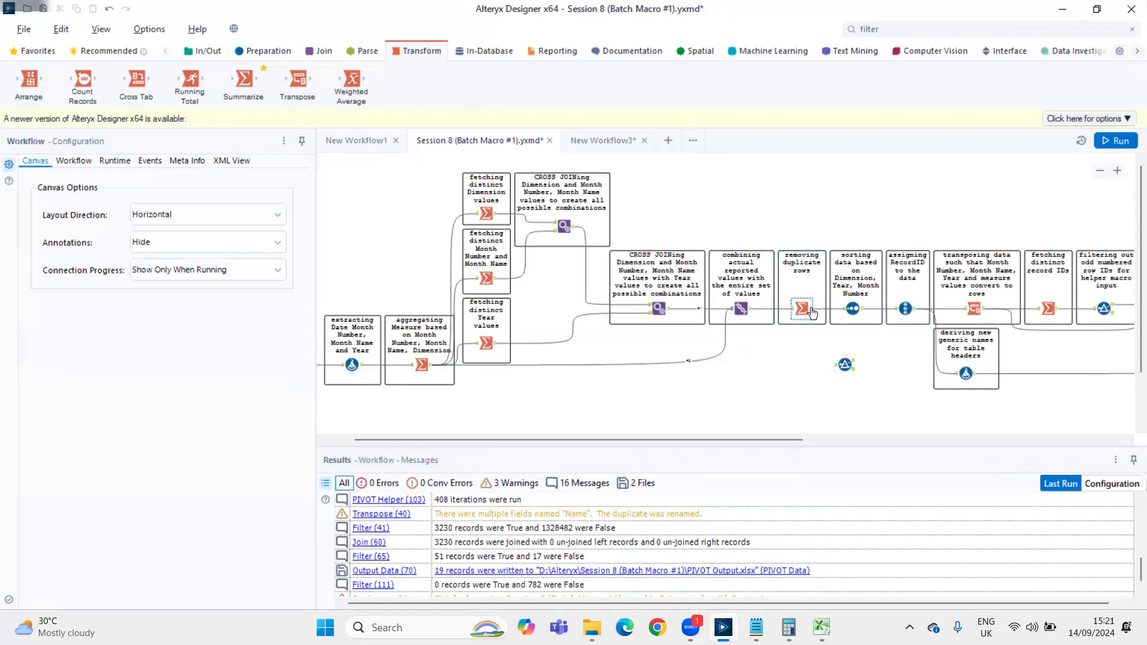
pyautogui.moveTo(814, 309); pyautogui.dragTo(843, 362)
pyautogui.hotkey('ctrl', 'r')
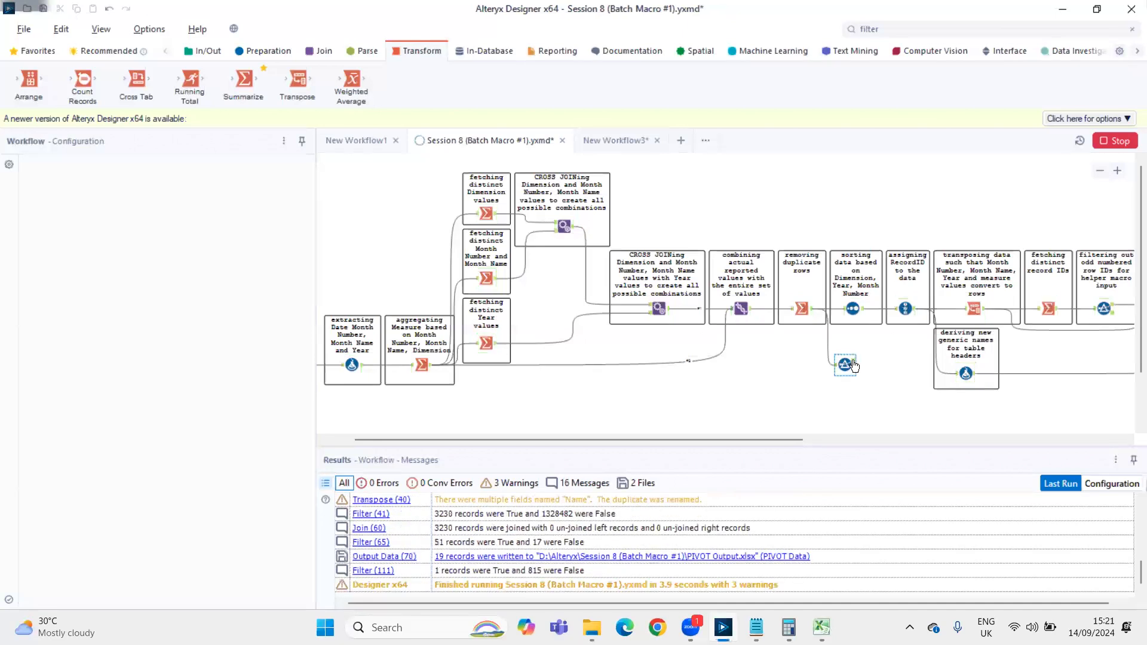
pyautogui.click(855, 366)
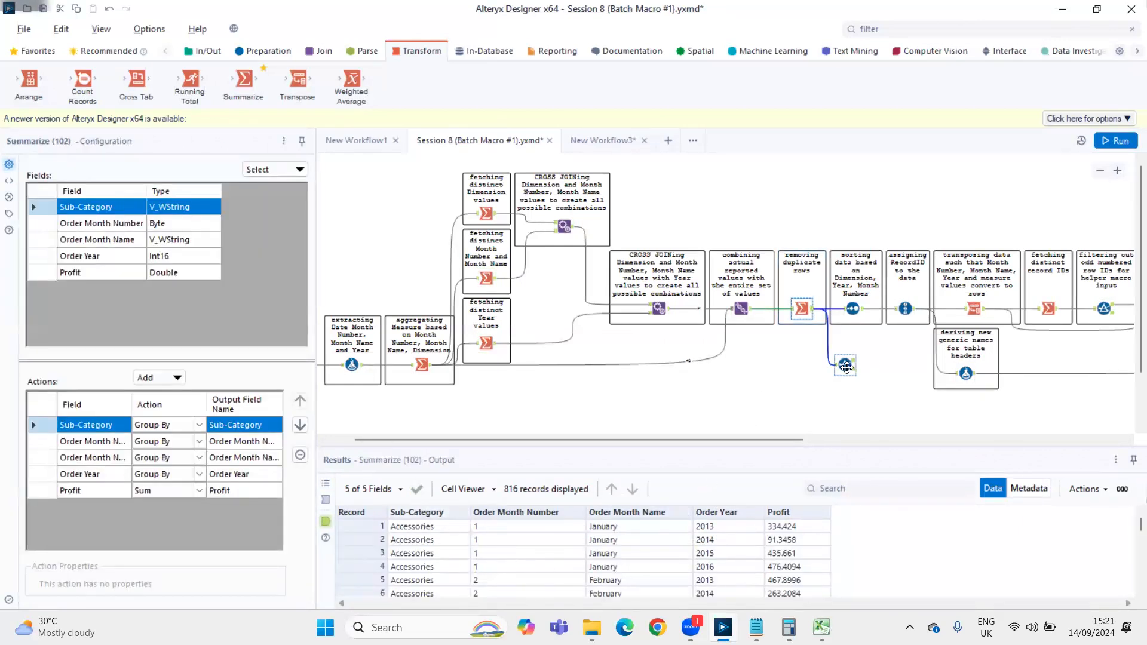
# Change the Filter's conditions to Sub-Category 'Accessories' and Order Year 2015, and run the workflow
pyautogui.click(411, 554)
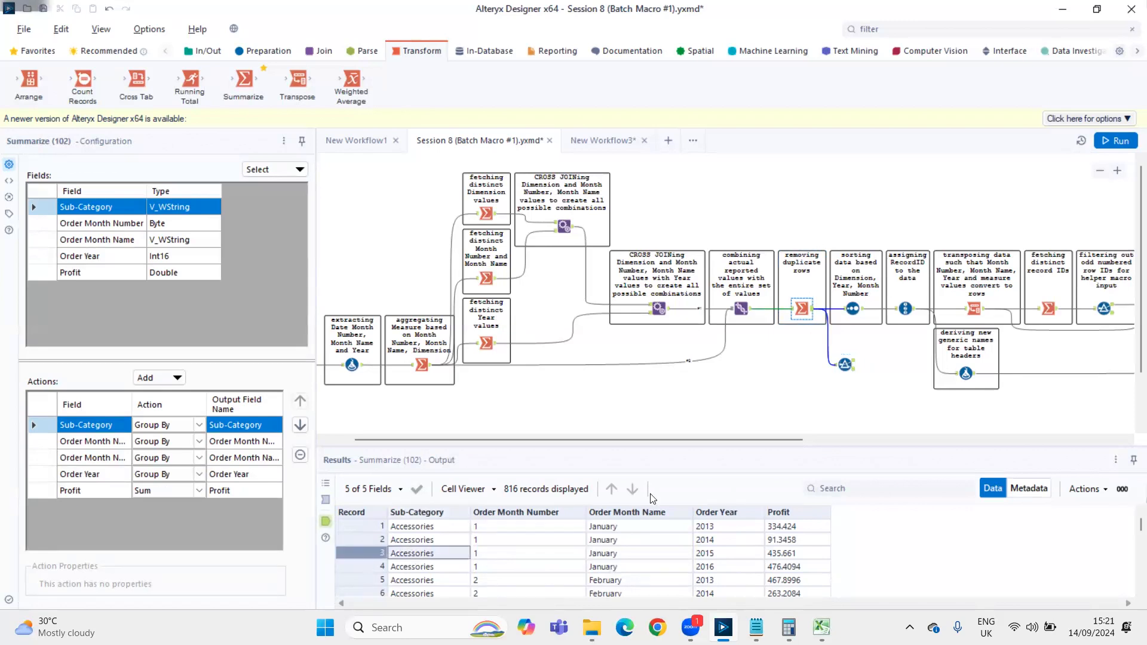
pyautogui.click(845, 364)
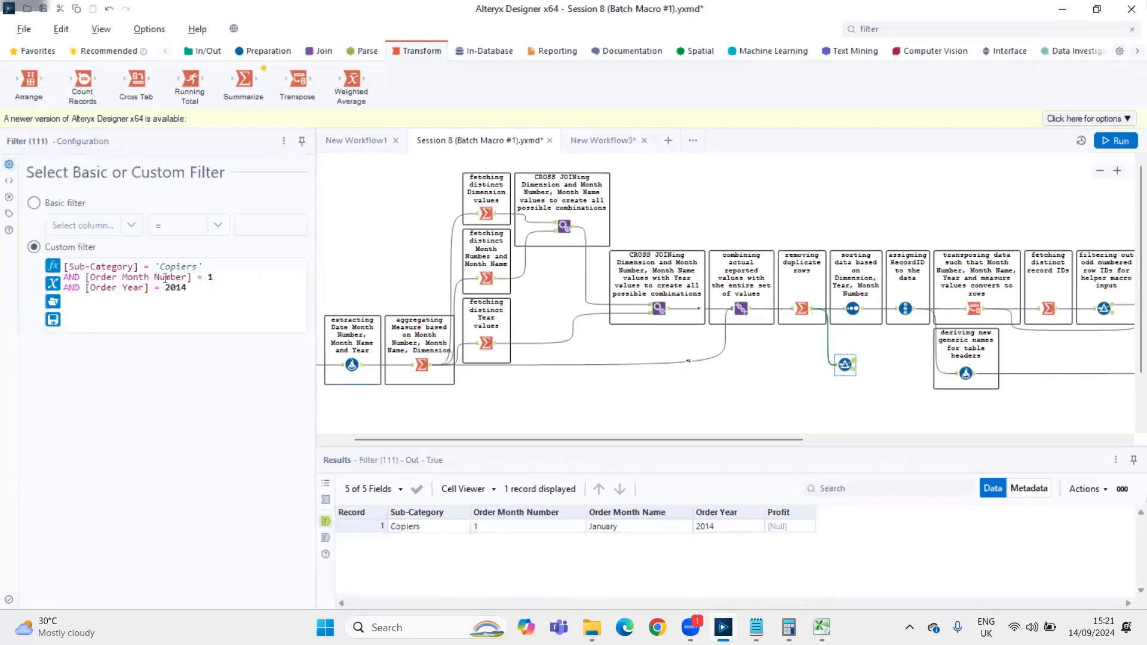
pyautogui.doubleClick(173, 267)
pyautogui.write('Accessories')
pyautogui.write('5')
pyautogui.hotkey('ctrl', 'r')
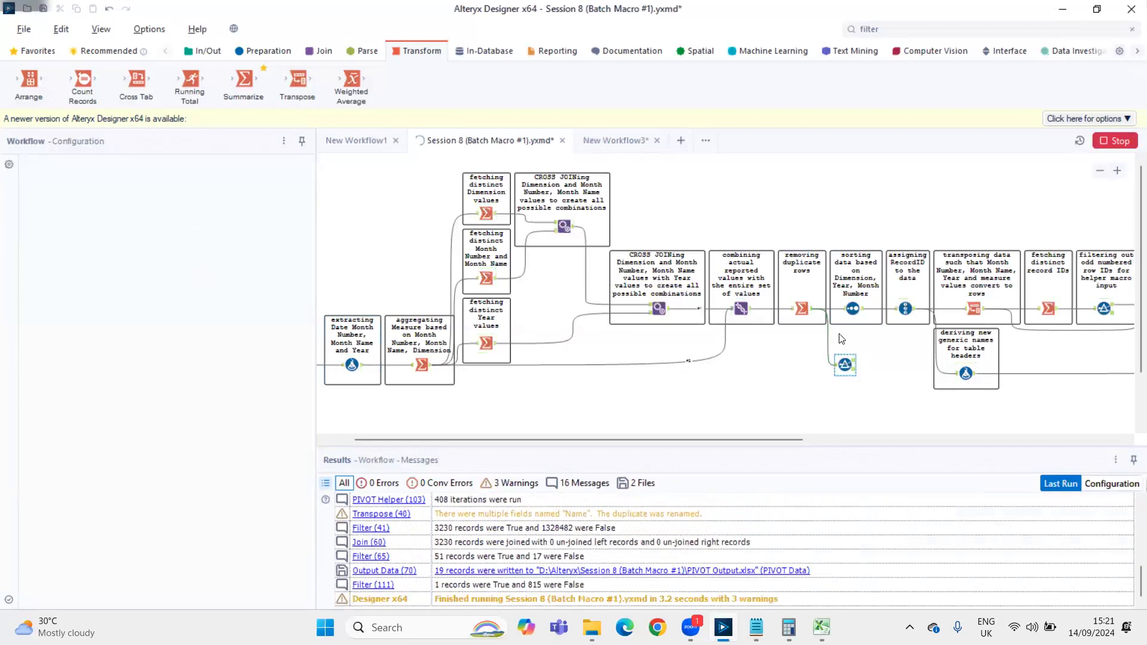
# Disconnect the Filter from the deduplicating Summarize, connect it to the Union output instead, and run the workflow
pyautogui.moveTo(844, 336); pyautogui.dragTo(843, 337)
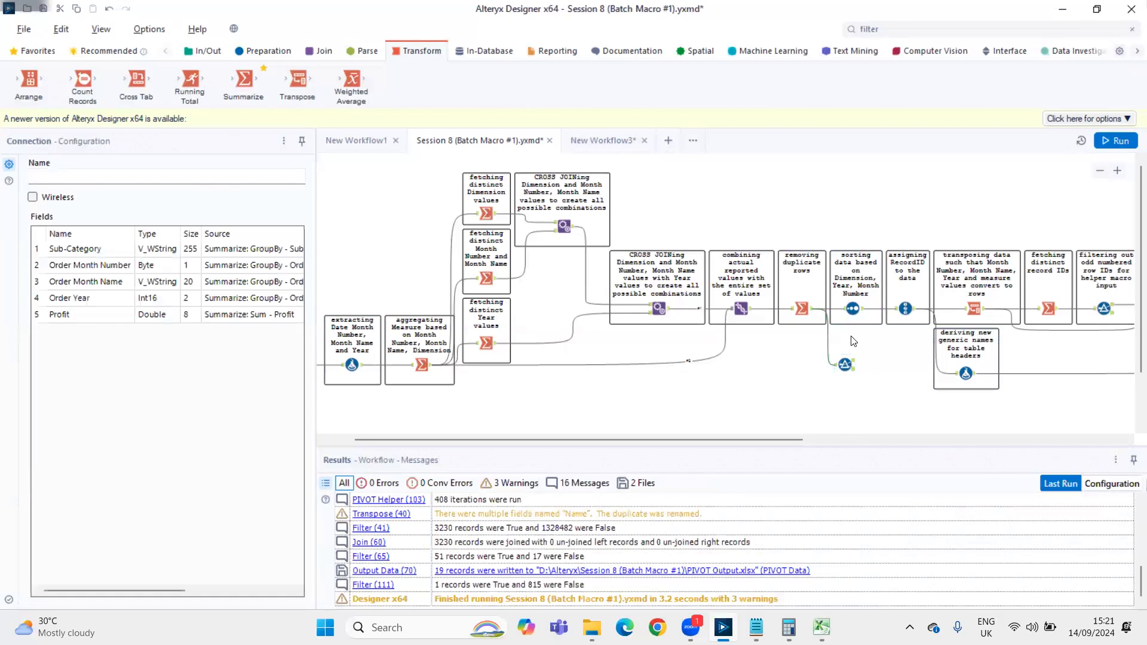
pyautogui.press('Delete')
pyautogui.moveTo(751, 308); pyautogui.dragTo(838, 364)
pyautogui.hotkey('ctrl', 'r')
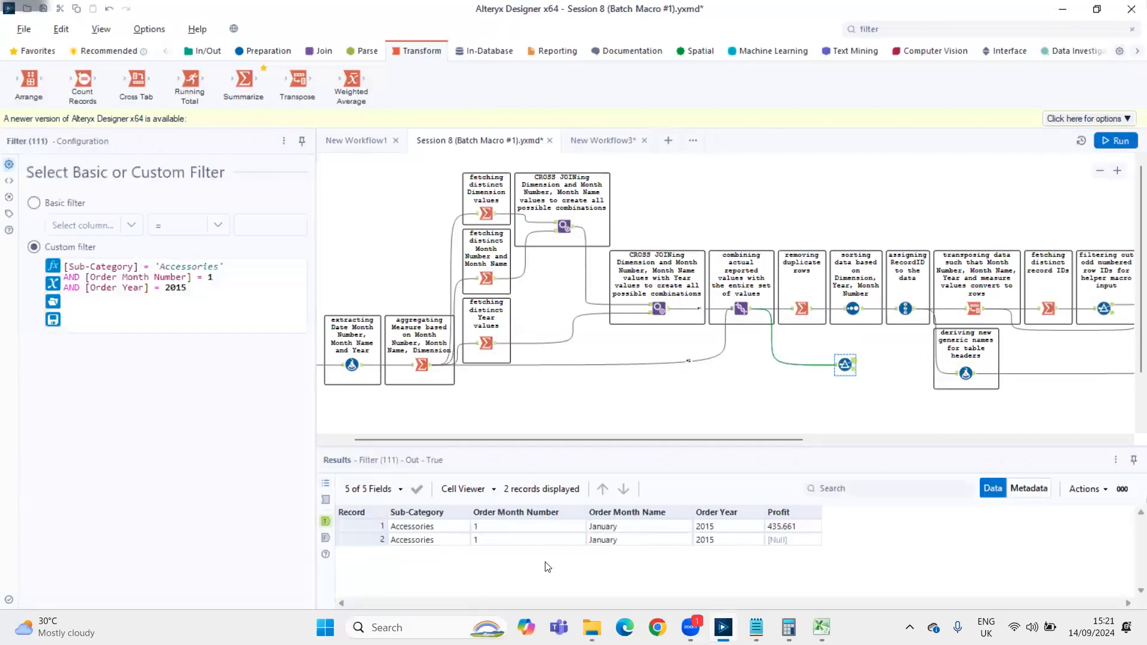
# Compare the Accessories rows for January 2015 and their Profit values in the Filter's True output with the deduplicating Summarize output
pyautogui.moveTo(400, 529); pyautogui.dragTo(676, 545)
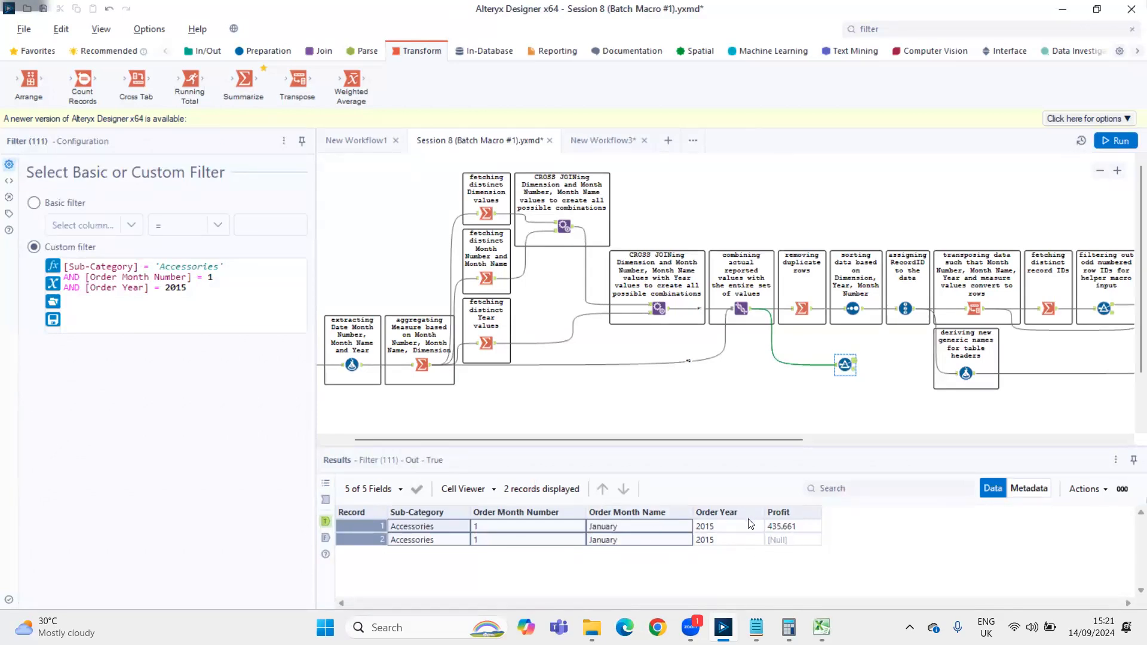
pyautogui.click(785, 527)
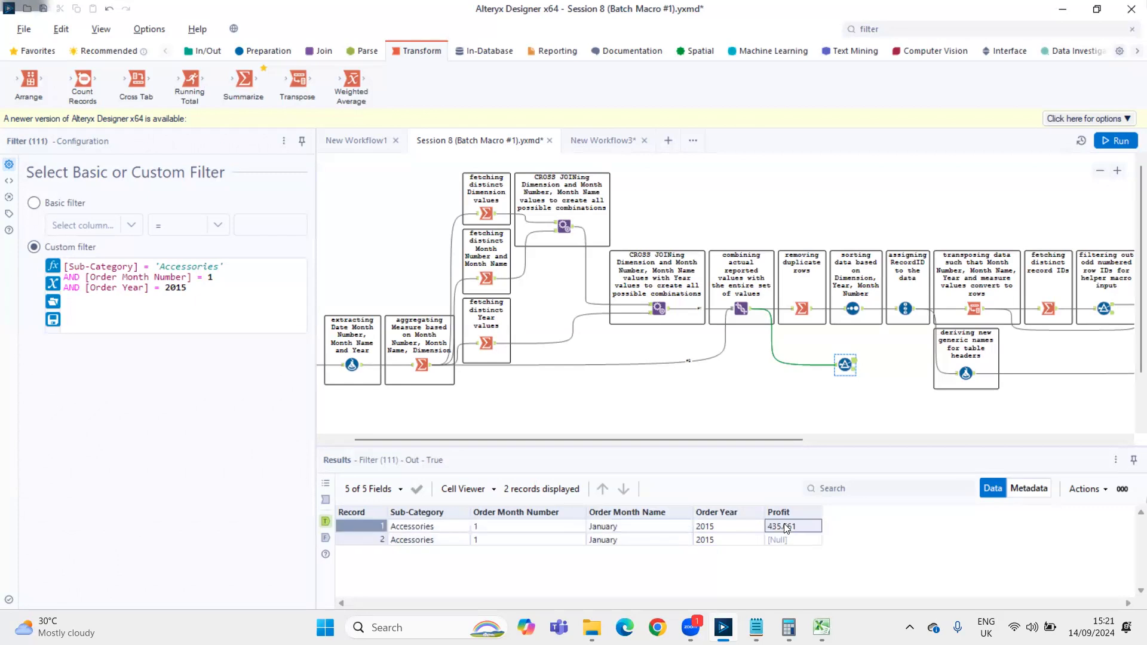
pyautogui.moveTo(779, 528); pyautogui.dragTo(784, 541)
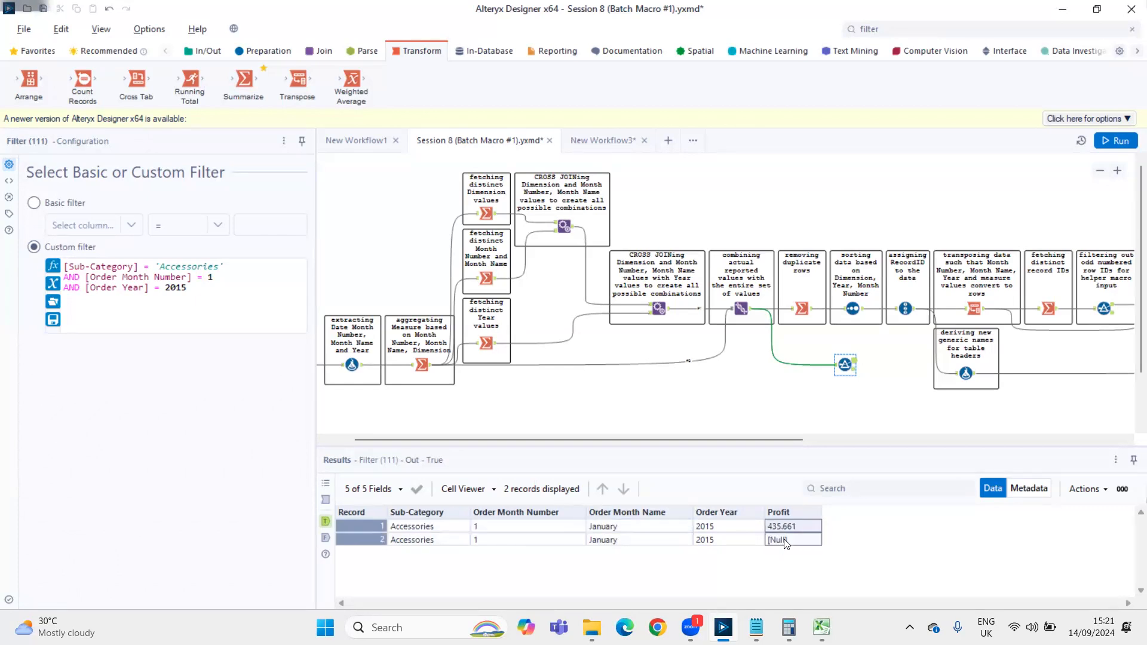
pyautogui.click(411, 514)
pyautogui.moveTo(408, 530); pyautogui.dragTo(699, 543)
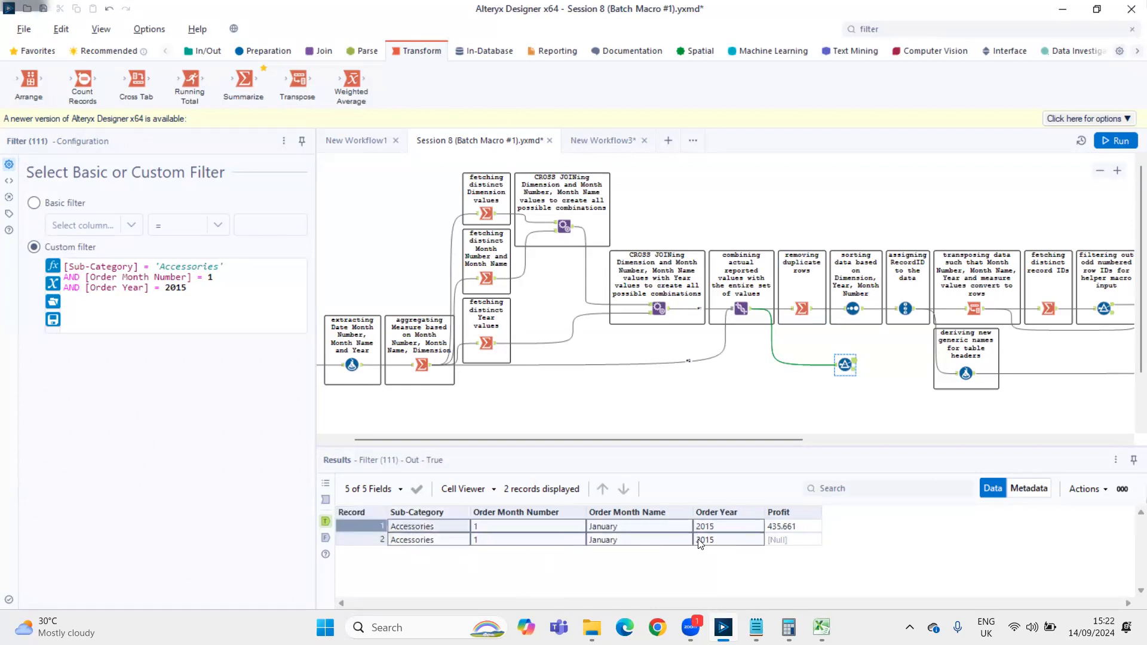
pyautogui.click(802, 308)
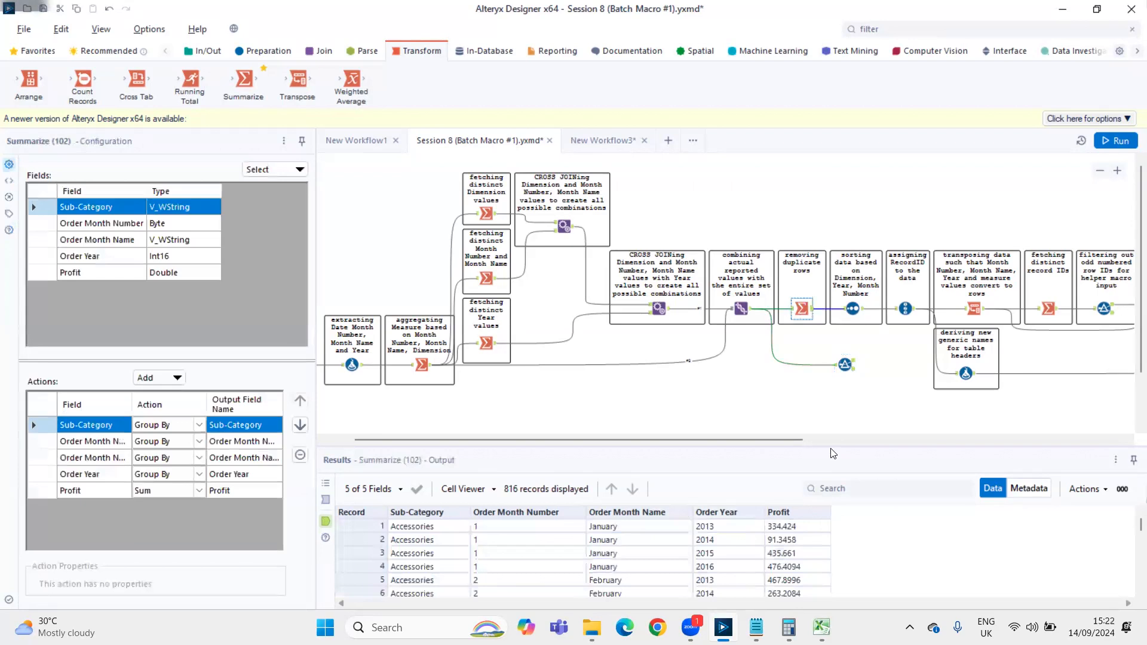
# Delete the temporary Filter tool connected to the Union output from the canvas
pyautogui.moveTo(812, 391); pyautogui.dragTo(878, 357)
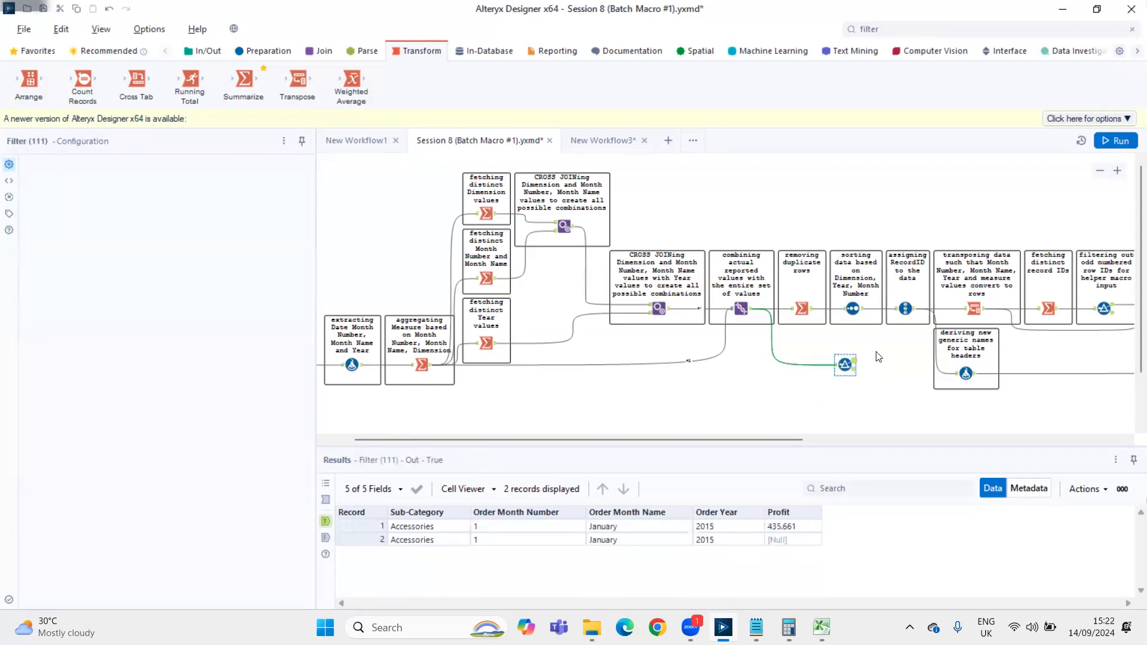
pyautogui.click(878, 356)
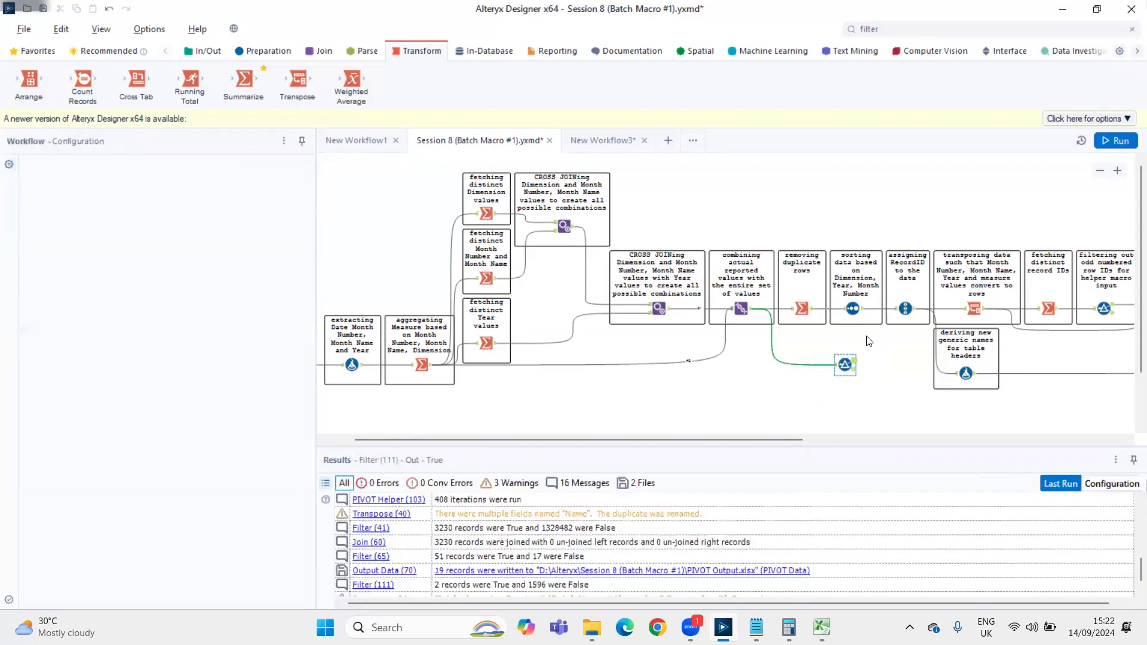
# Review the deduplicating Summarize and the Sort tool's fields, and enlarge the results area to examine the Sort output
pyautogui.click(813, 307)
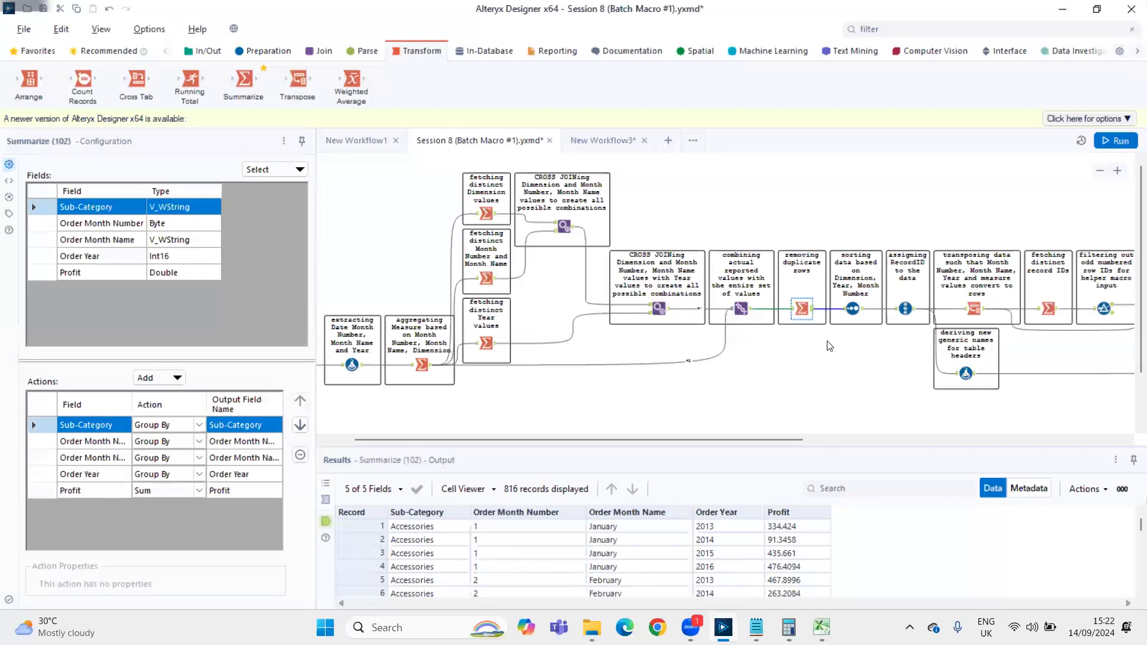
pyautogui.click(859, 310)
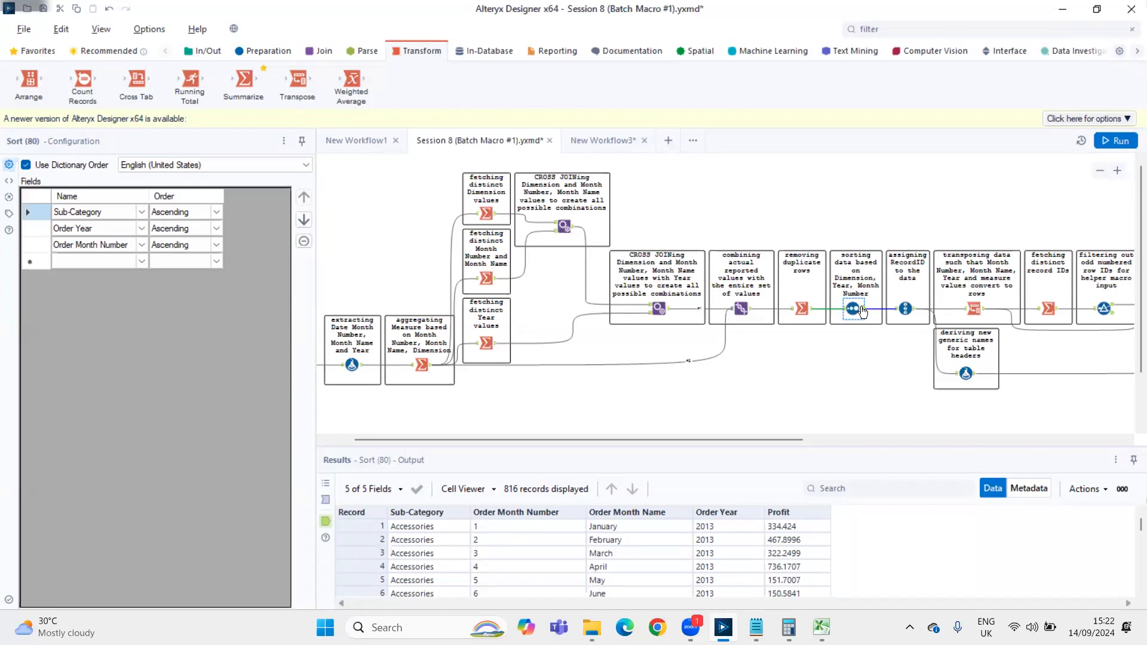
pyautogui.moveTo(438, 540); pyautogui.dragTo(442, 528)
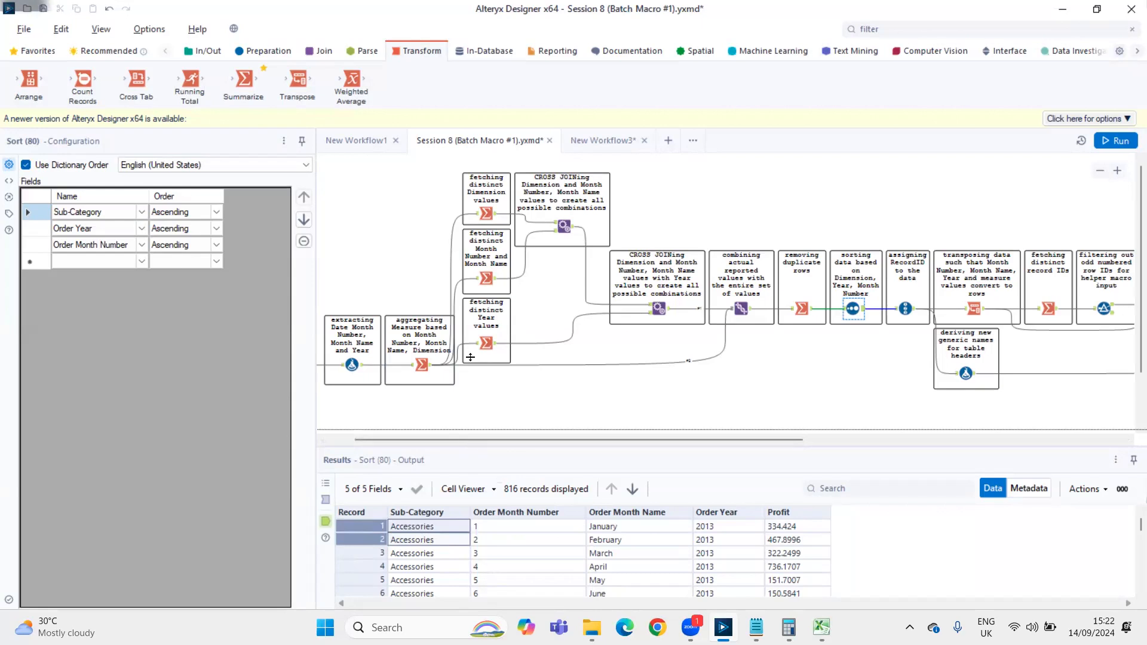
pyautogui.moveTo(471, 357); pyautogui.dragTo(468, 269)
pyautogui.click(413, 349)
pyautogui.moveTo(421, 348); pyautogui.dragTo(661, 589)
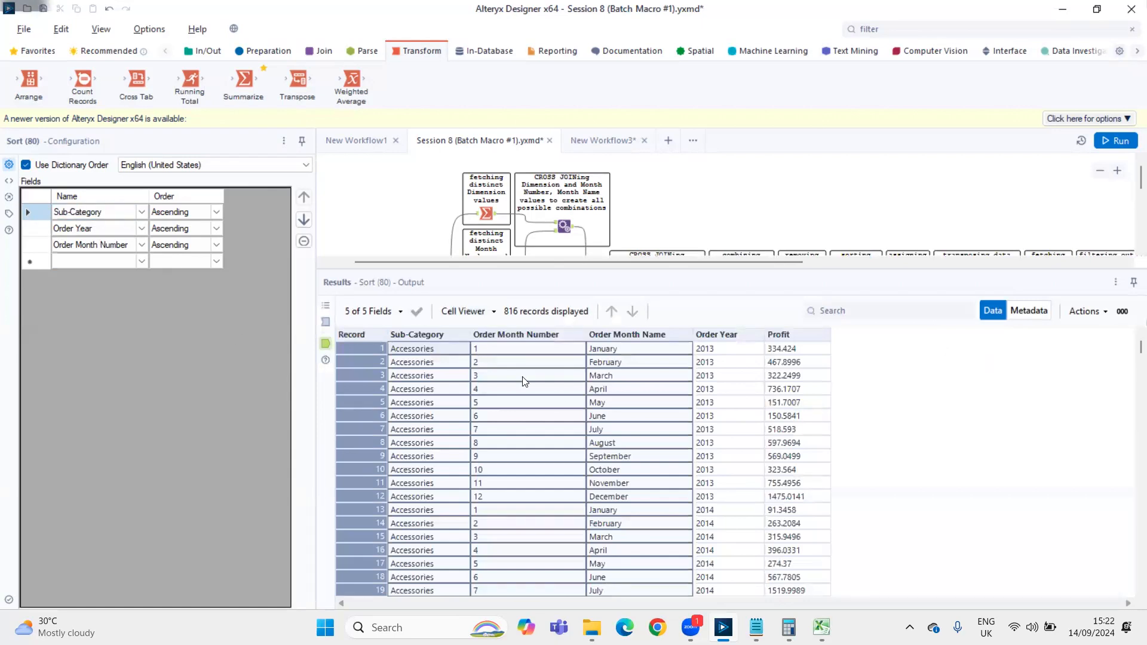
# Examine how Order Year, Order Month Number and Order Month Name are ordered within the Accessories rows of the sorted output
pyautogui.moveTo(730, 350); pyautogui.dragTo(726, 501)
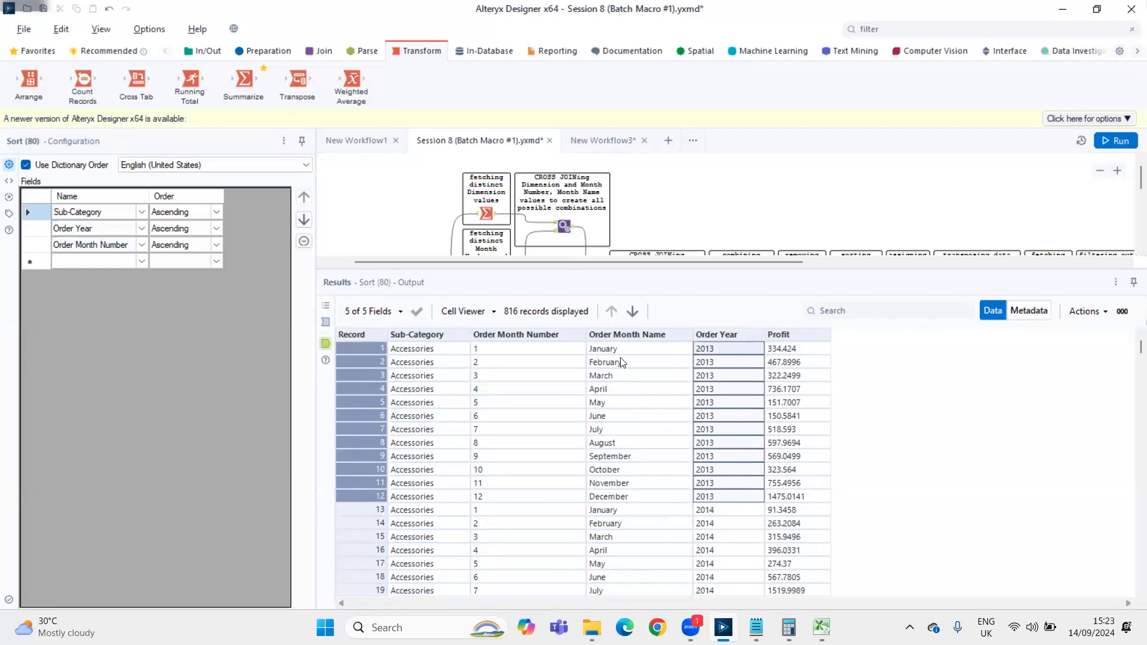
pyautogui.moveTo(538, 351); pyautogui.dragTo(528, 503)
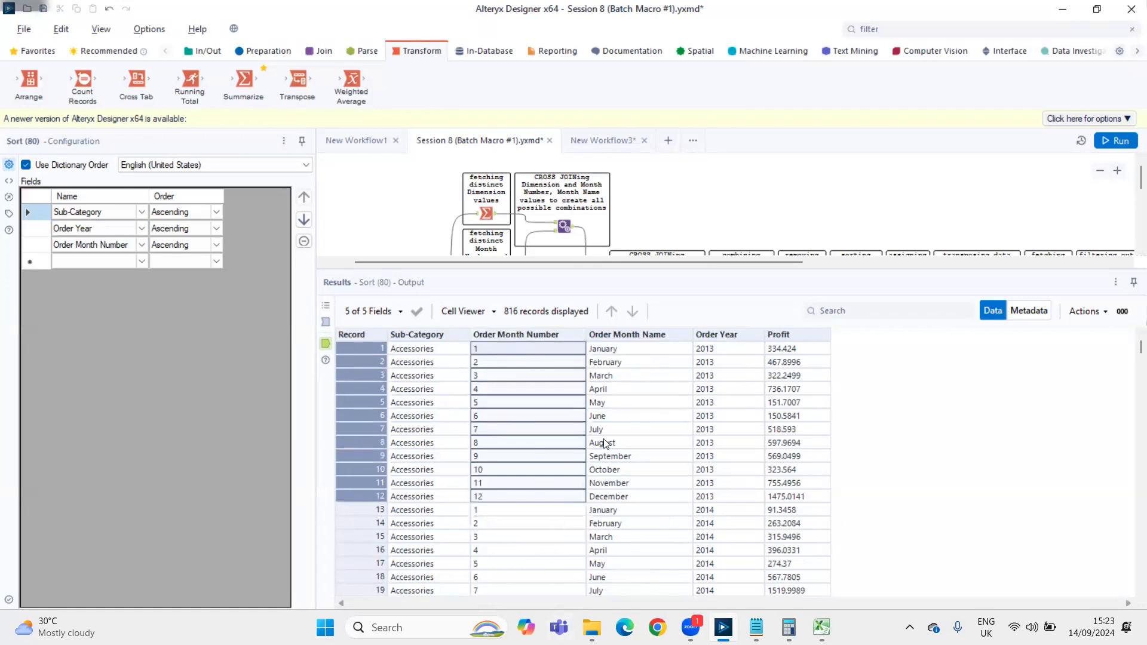
pyautogui.moveTo(615, 349); pyautogui.dragTo(623, 485)
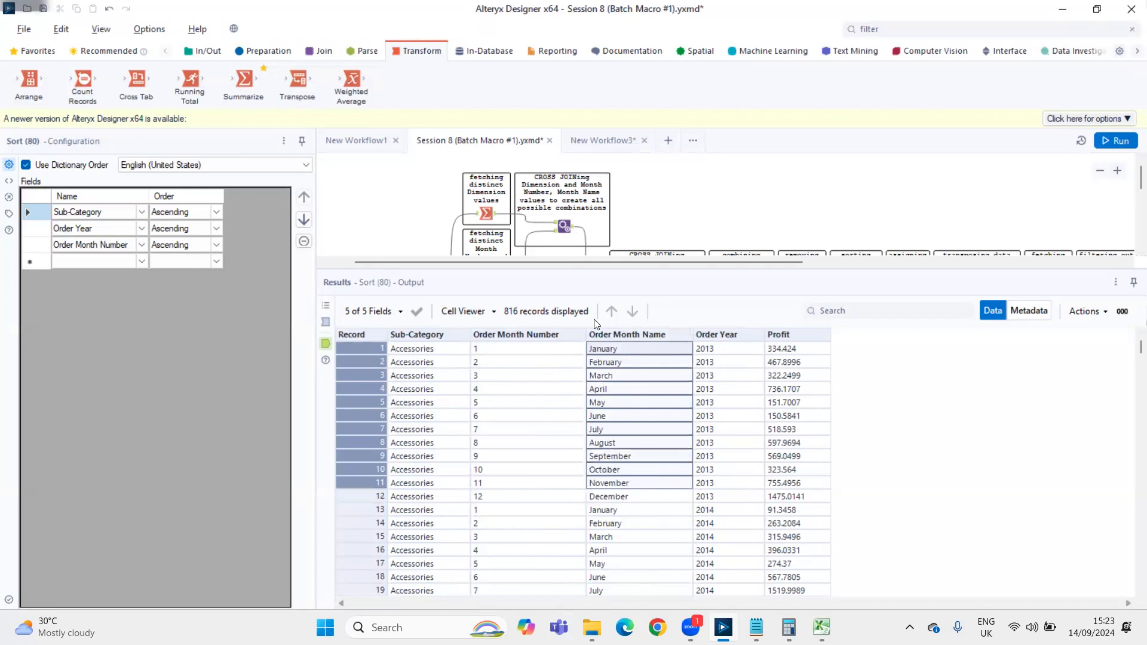
pyautogui.moveTo(598, 347); pyautogui.dragTo(627, 441)
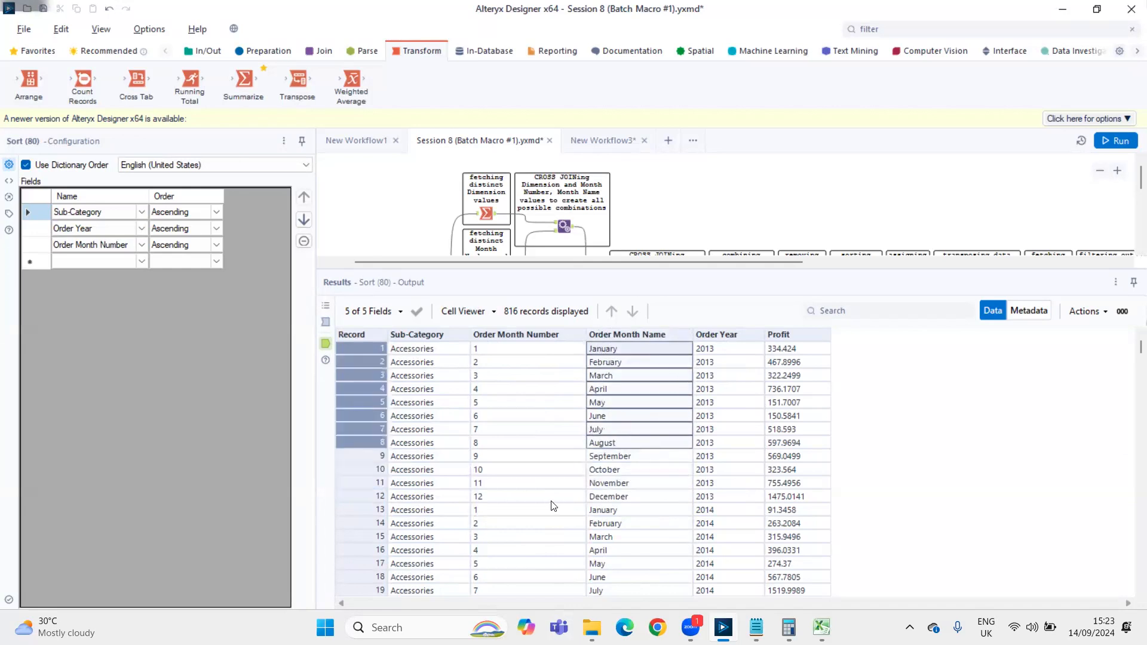
pyautogui.moveTo(500, 347); pyautogui.dragTo(531, 472)
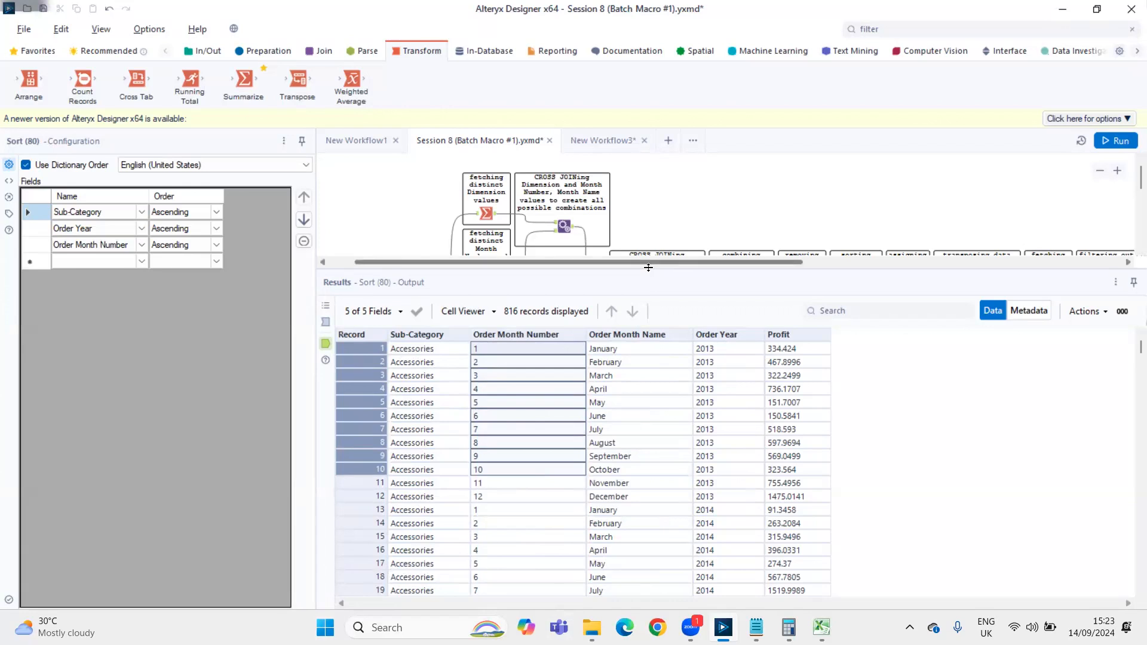
# Review the Record ID tool's settings and output column, and the key and data columns chosen in the following Transpose tool
pyautogui.moveTo(649, 322); pyautogui.dragTo(841, 460)
pyautogui.click(760, 308)
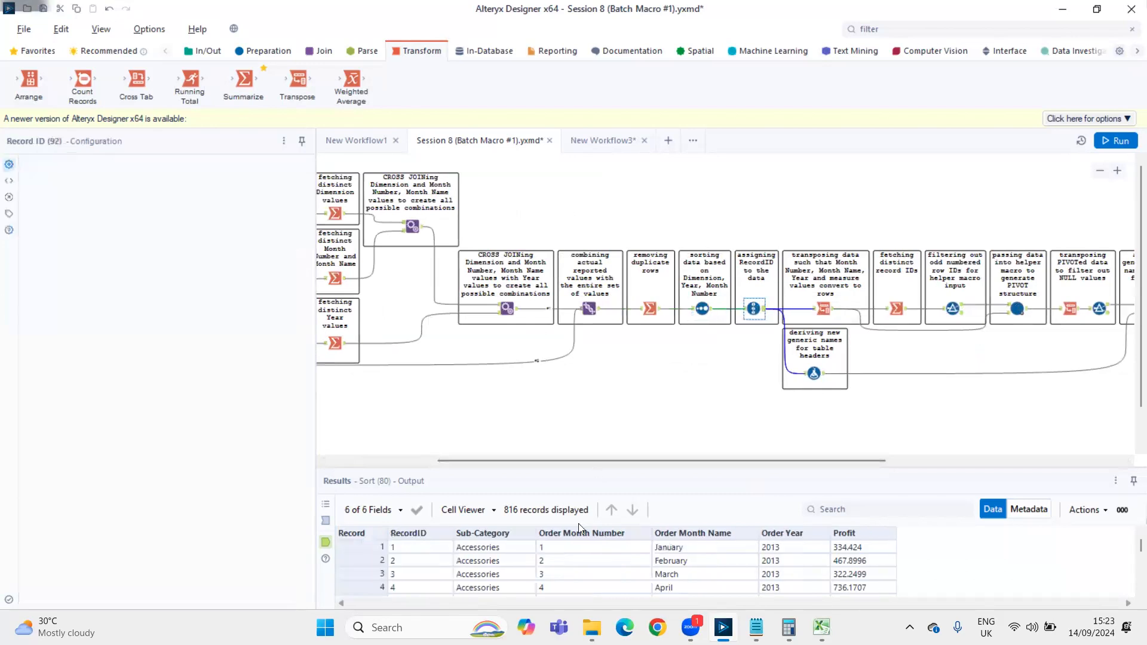
pyautogui.click(409, 547)
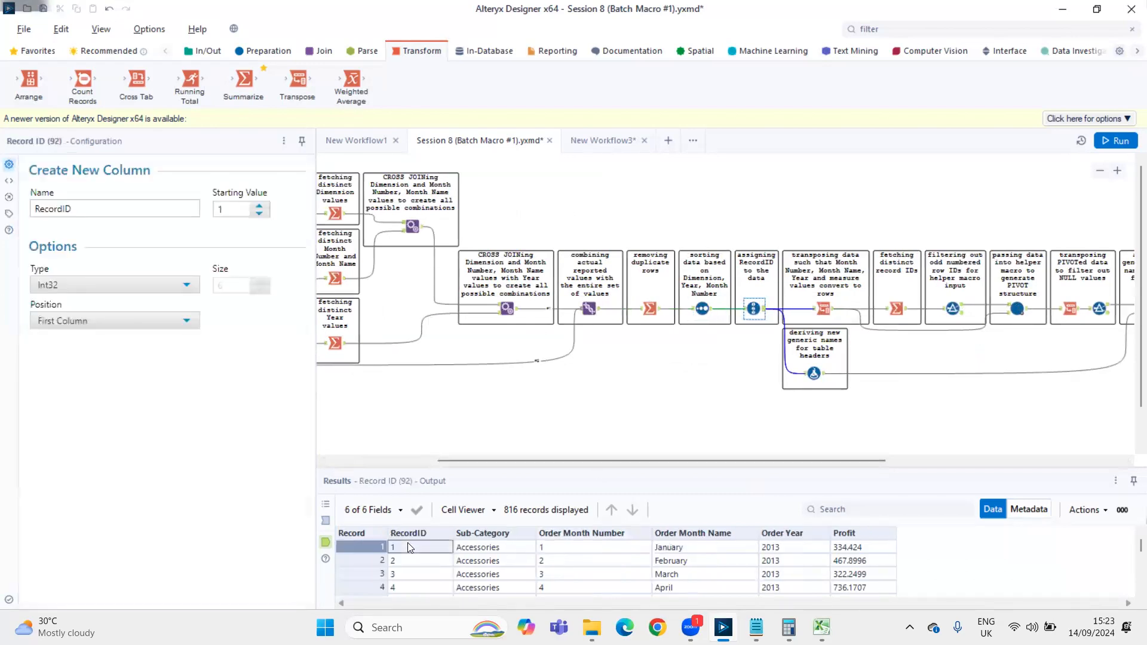
pyautogui.hscroll(3, 701, 464)
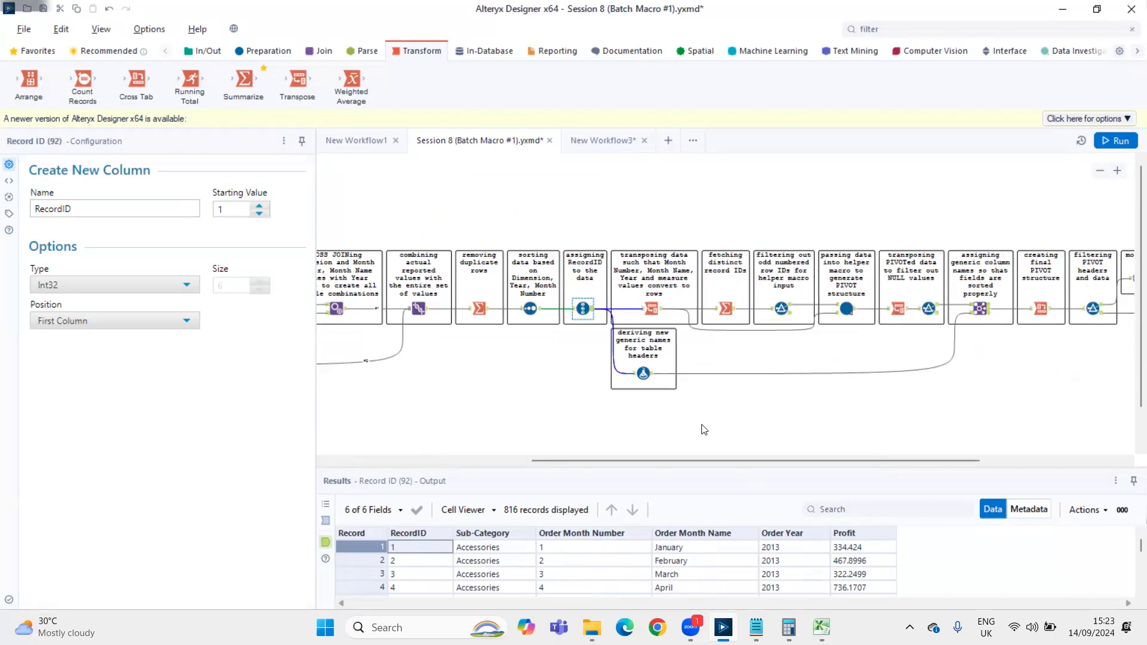
pyautogui.click(649, 307)
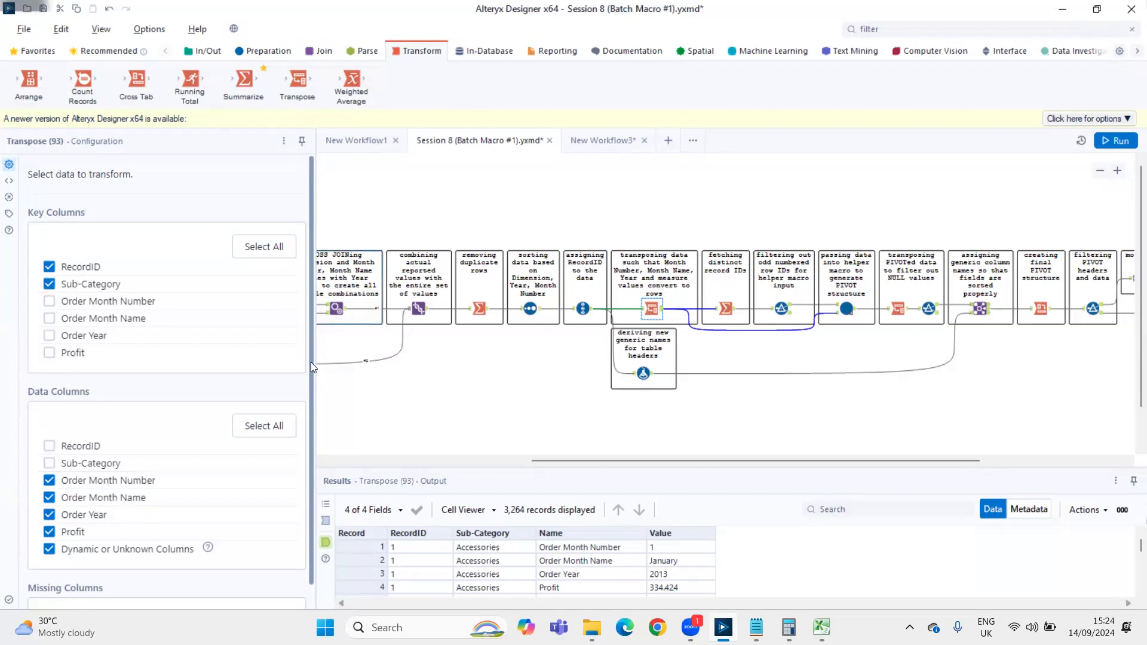
# Add a temporary Transpose tool above the workflow, connect it to the Record ID output, and run the workflow
pyautogui.click(944, 32)
pyautogui.write('tra')
pyautogui.moveTo(896, 79); pyautogui.dragTo(758, 181)
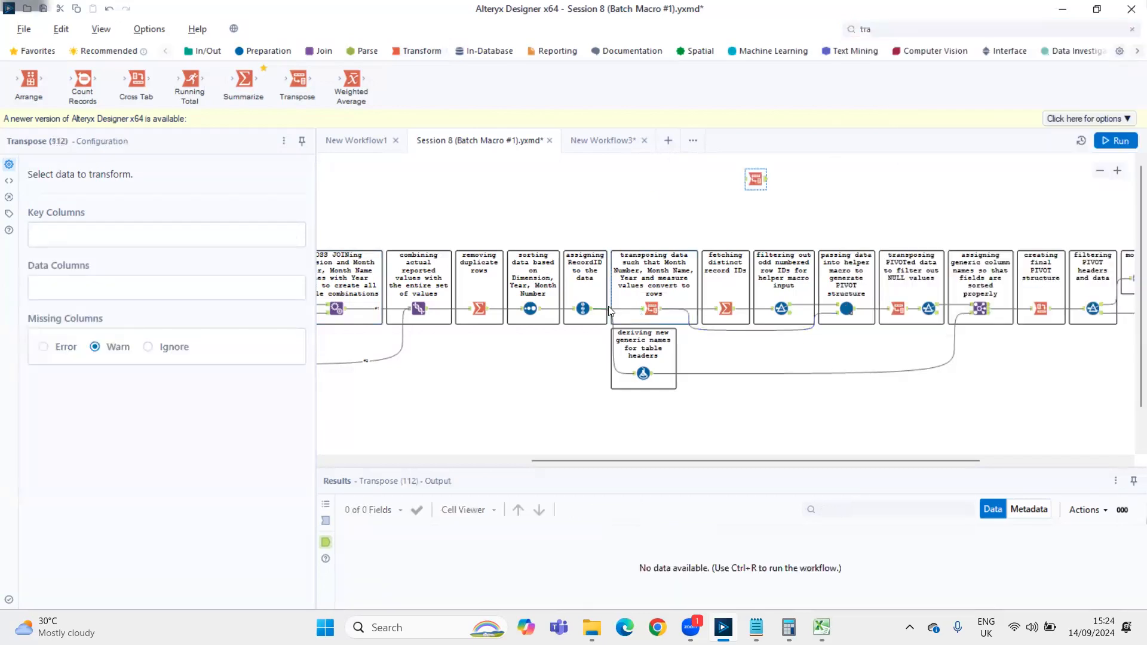
pyautogui.moveTo(592, 310); pyautogui.dragTo(754, 178)
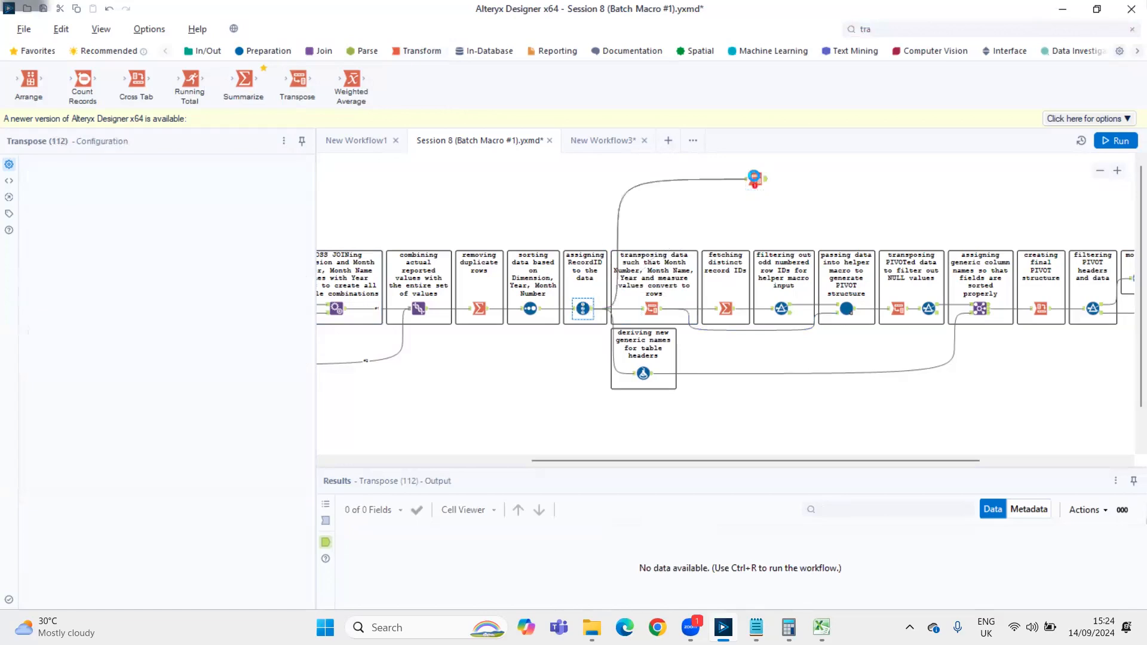
pyautogui.click(745, 194)
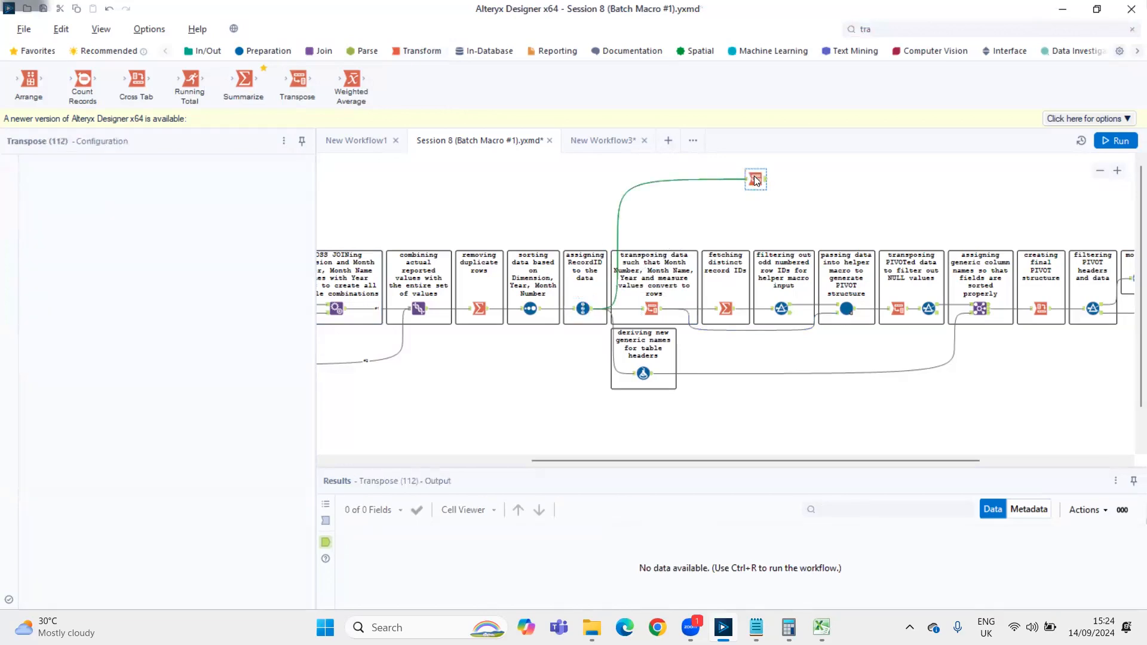
pyautogui.hotkey('ctrl', 'r')
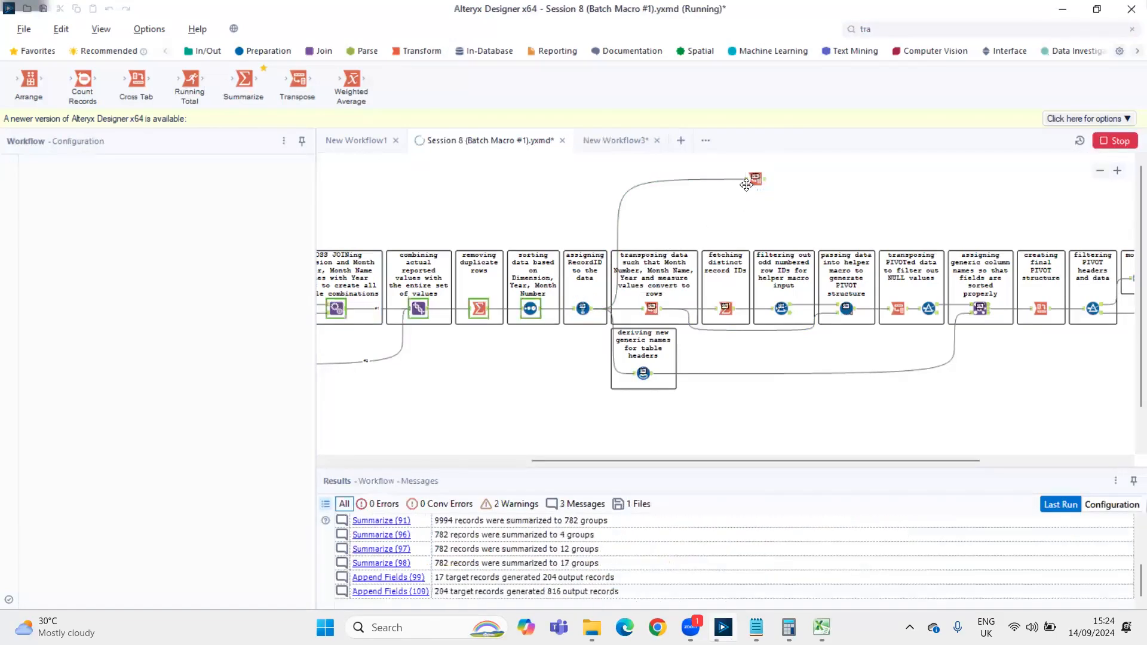
# Inspect the temporary Transpose tool's default key and data columns, and delete the tool from the canvas
pyautogui.click(925, 31)
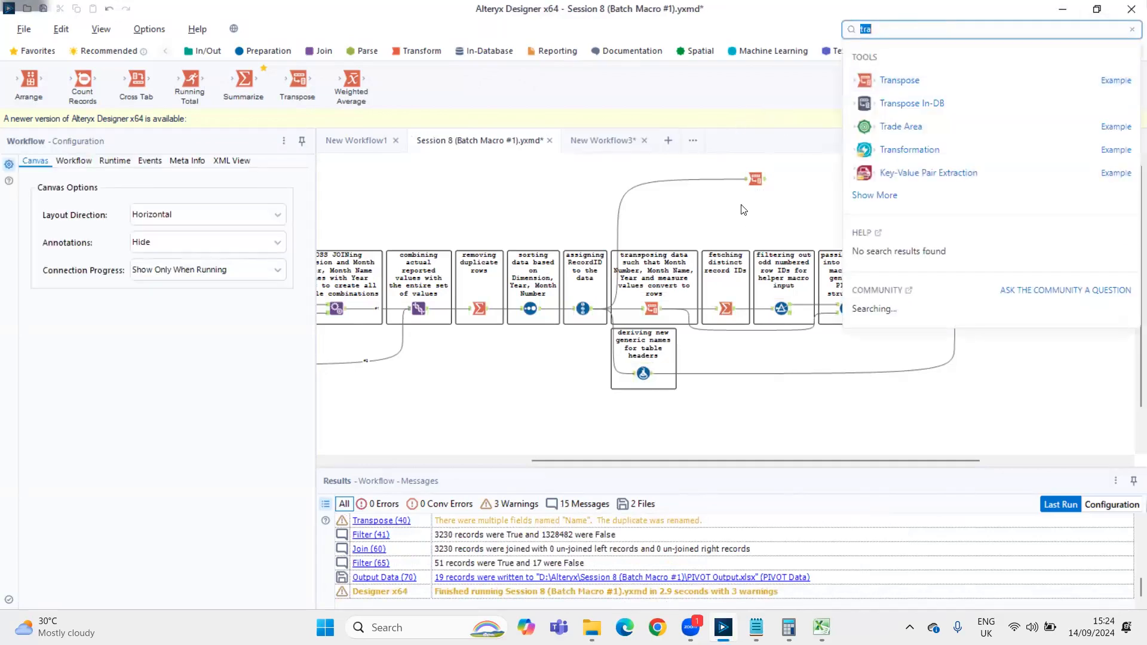
pyautogui.click(755, 178)
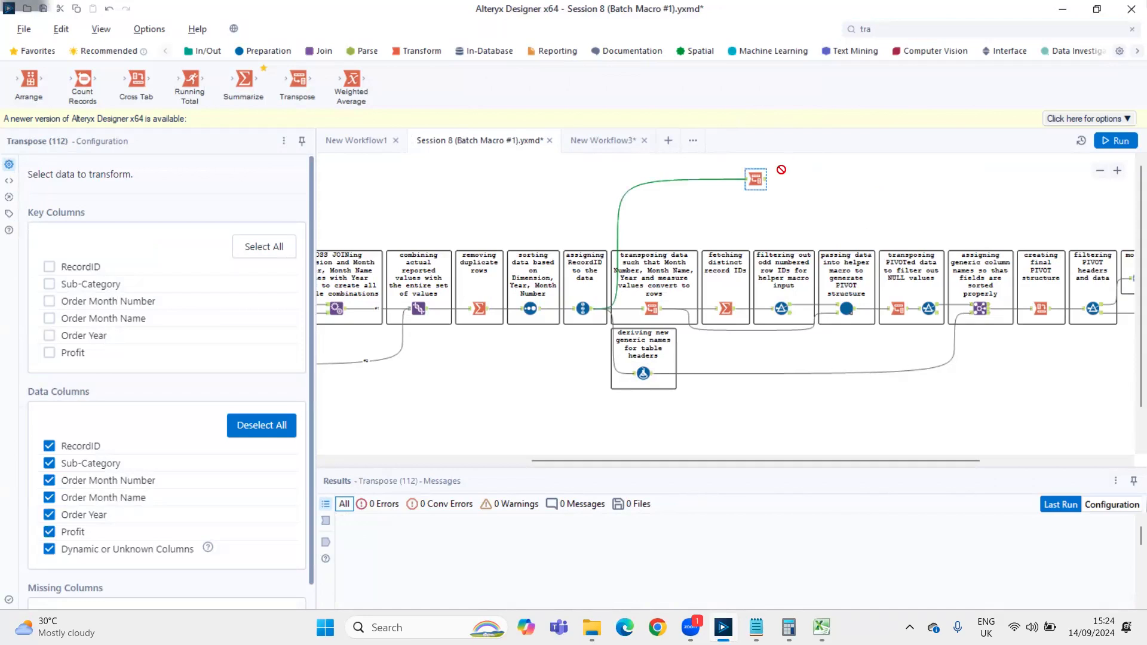
pyautogui.press('Delete')
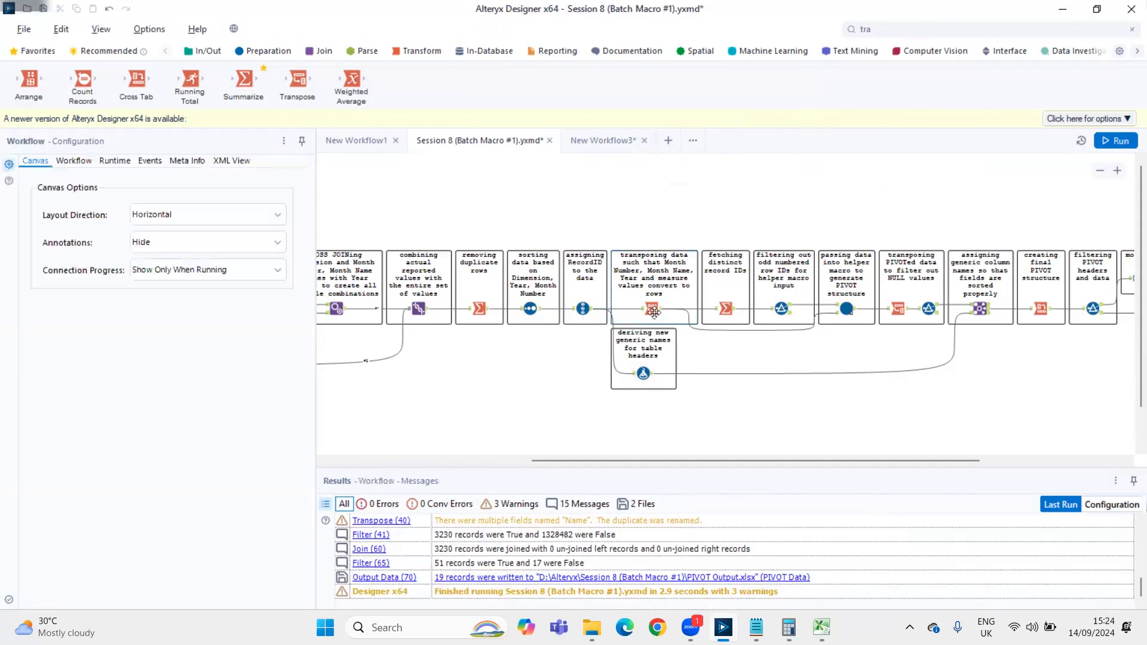
# Examine the original Transpose tool's input data, comparing RecordID and Sub-Category with the month, year and Profit columns
pyautogui.click(652, 308)
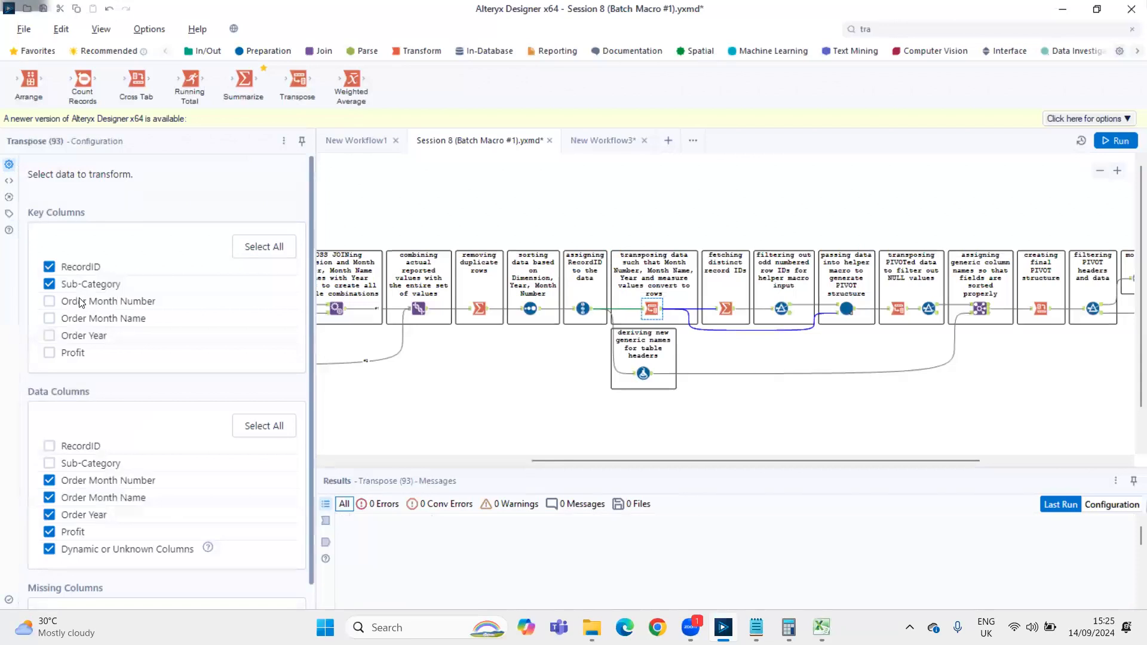
pyautogui.click(326, 520)
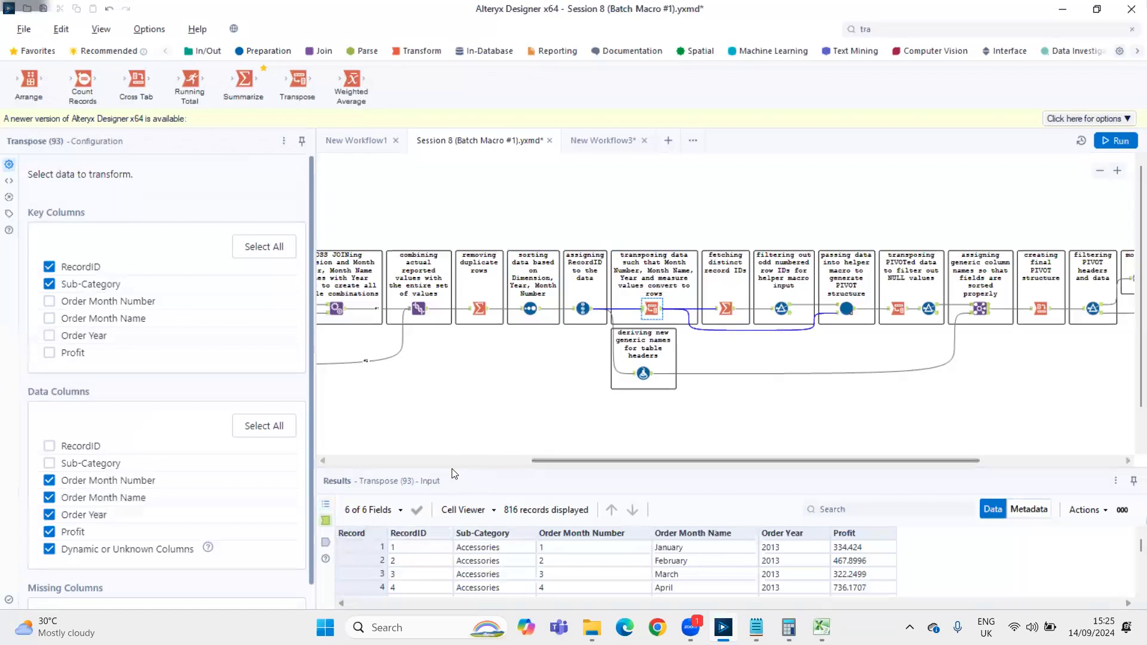
pyautogui.moveTo(456, 469); pyautogui.dragTo(454, 321)
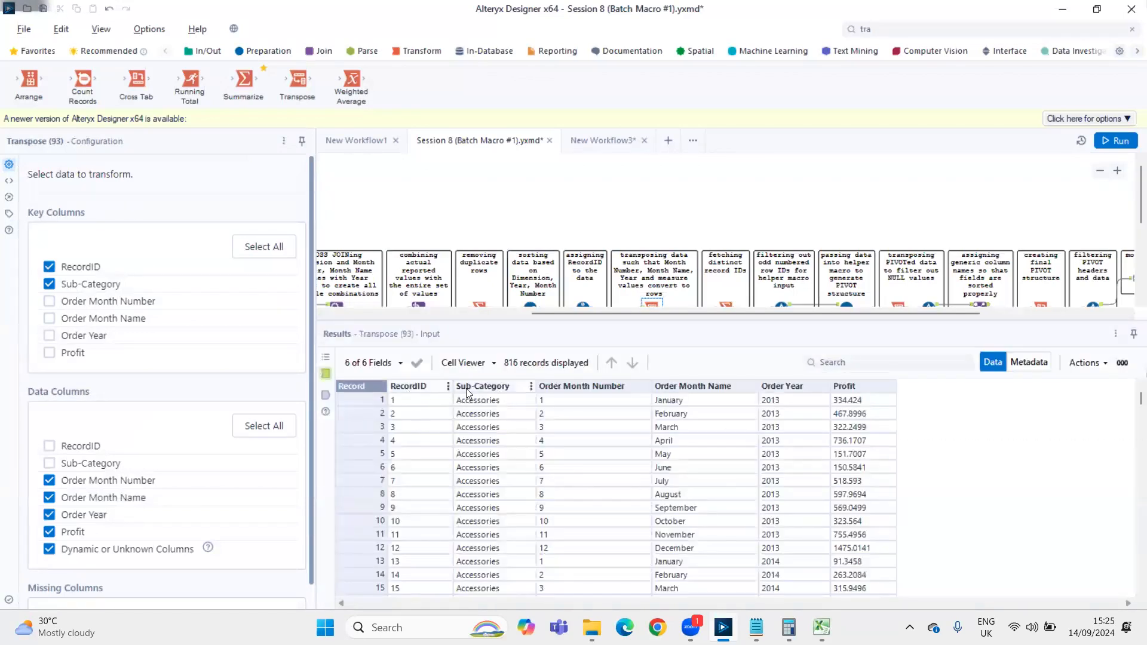
pyautogui.moveTo(375, 402); pyautogui.dragTo(375, 412)
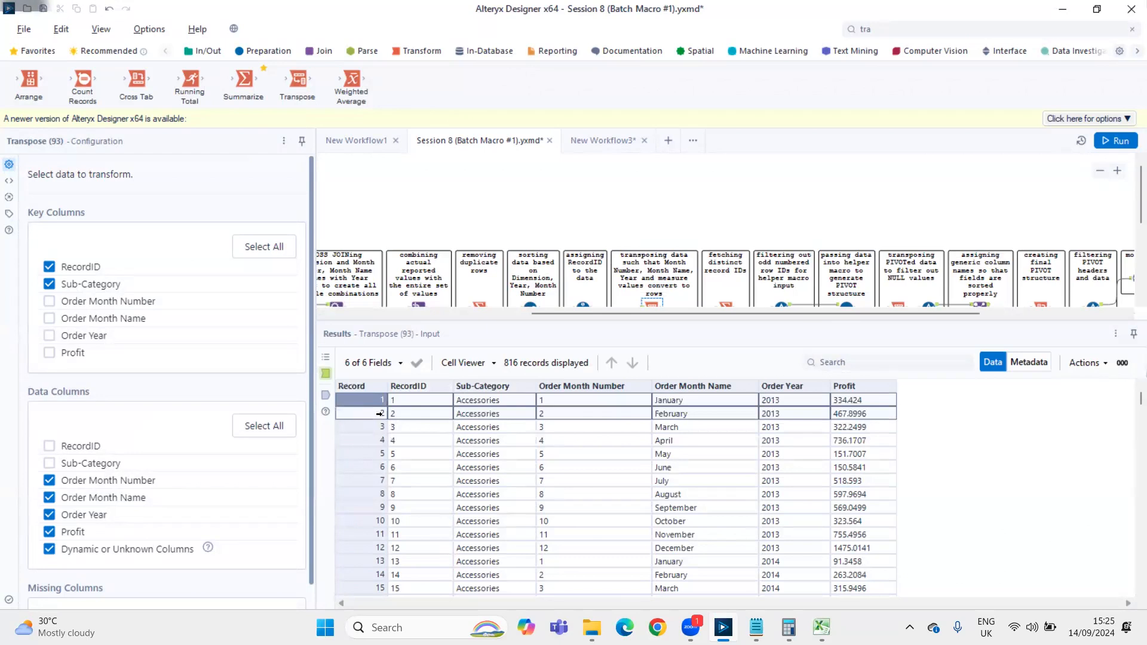
pyautogui.click(413, 388)
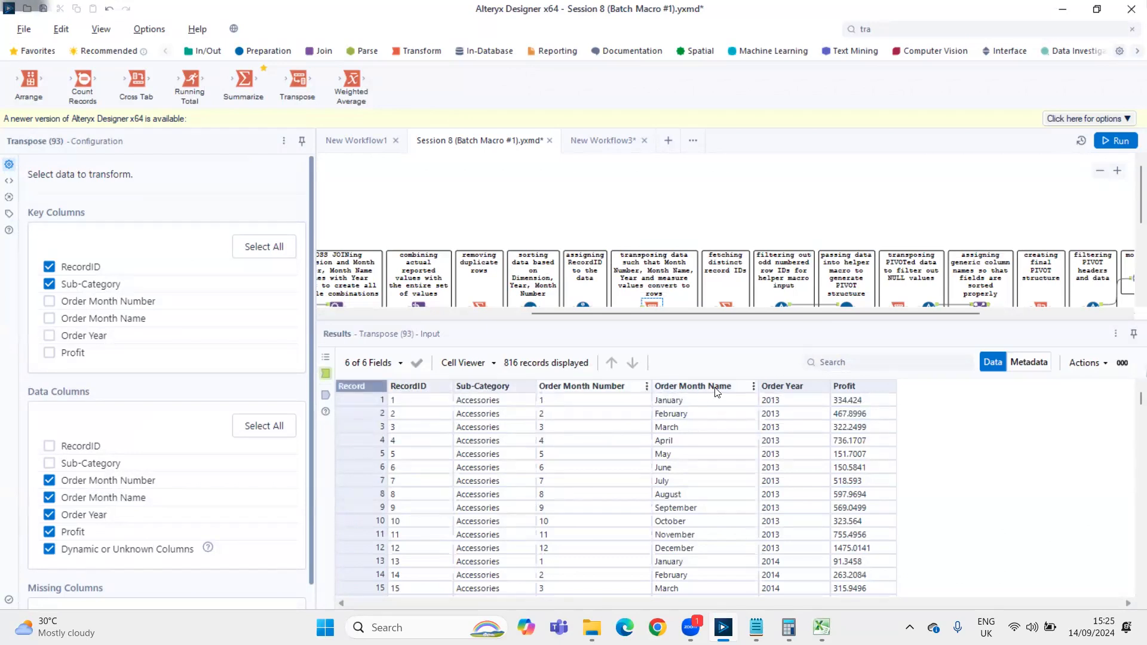
pyautogui.click(601, 400)
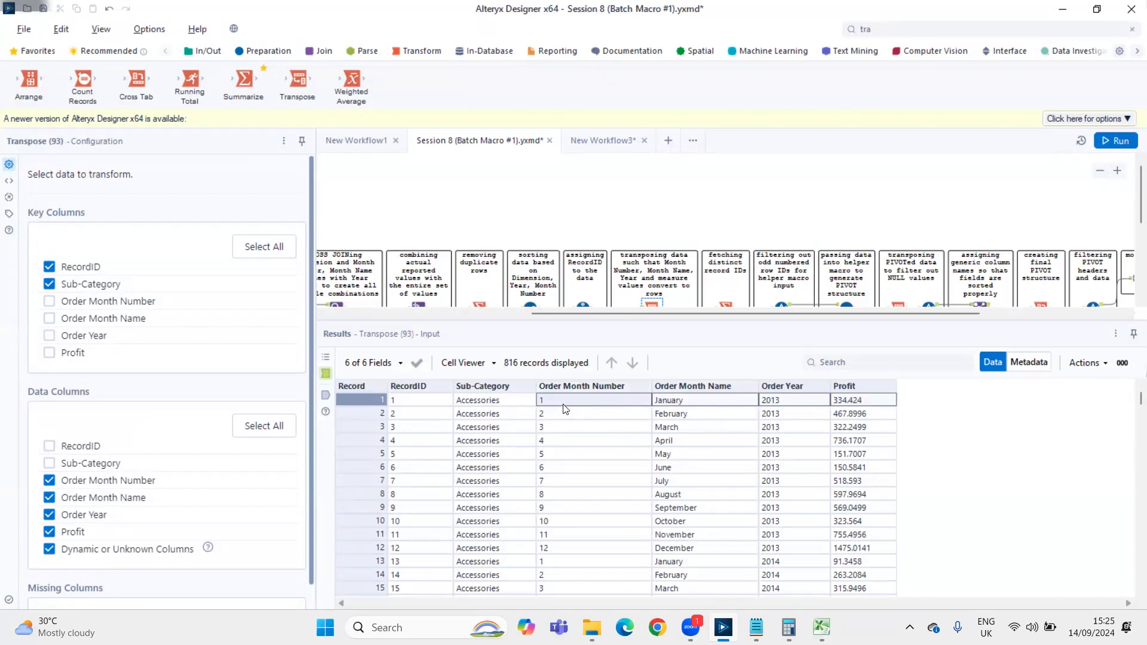
# Copy the first seven records of the Transpose input with headers and paste them into Sheet1 of the Excel workbook at cell A8
pyautogui.moveTo(375, 401); pyautogui.dragTo(417, 490)
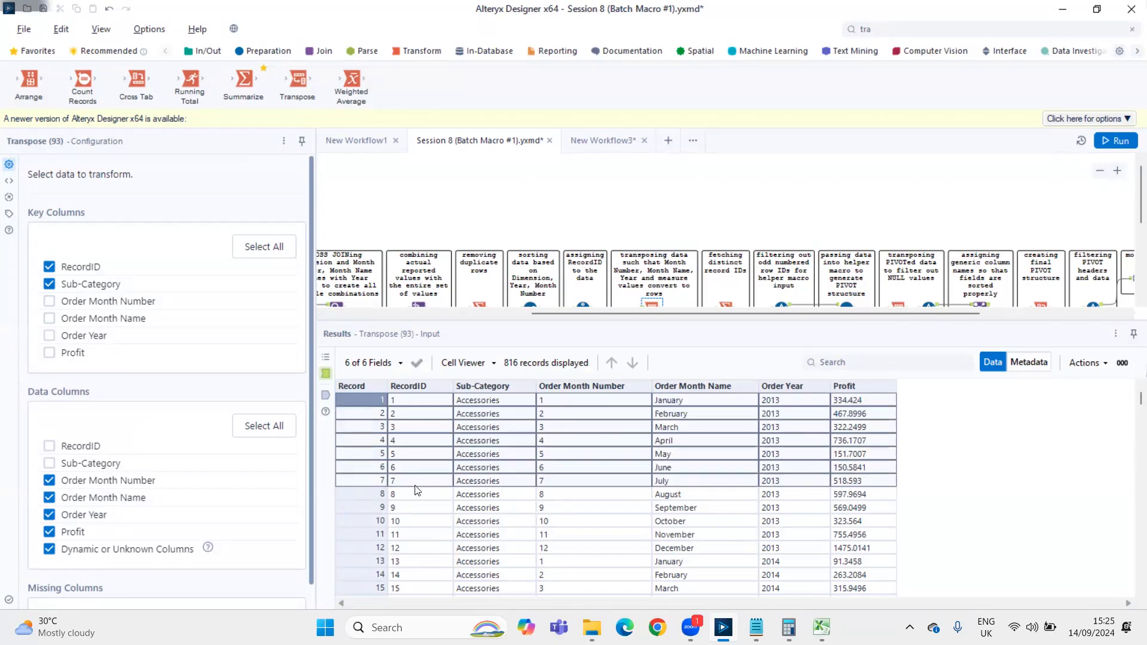
pyautogui.hotkey('alt', 'Tab')
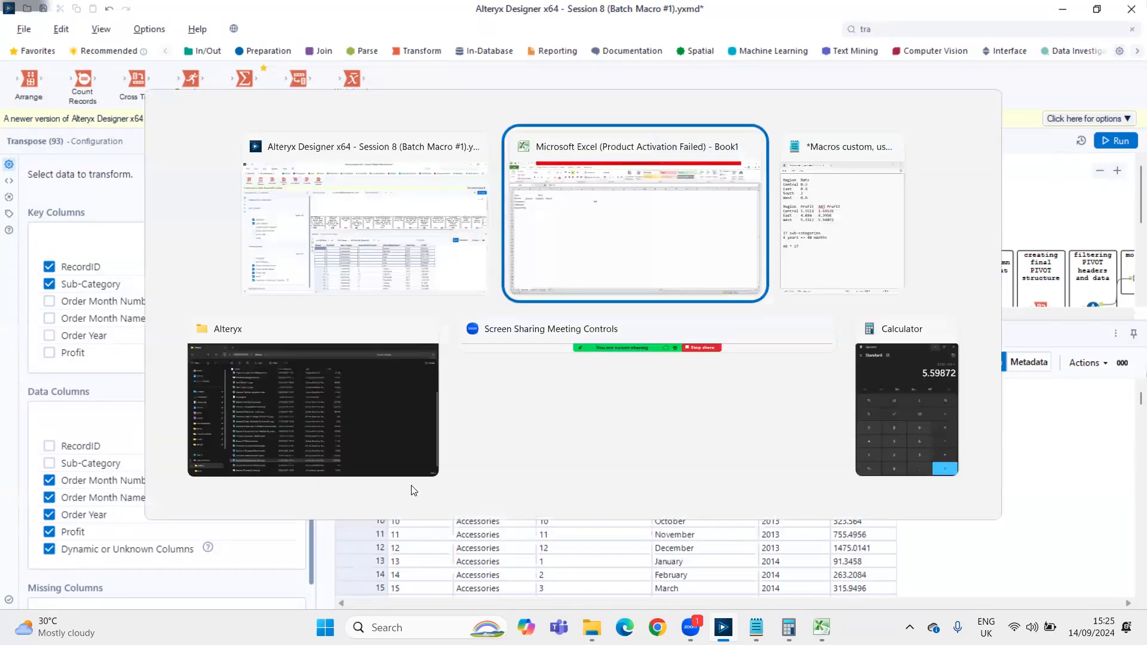
pyautogui.press('Down')
pyautogui.press('Down')
pyautogui.press('Down')
pyautogui.press('Down')
pyautogui.press('Left')
pyautogui.press('Left')
pyautogui.press('Left')
pyautogui.press('Left')
pyautogui.press('Left')
pyautogui.press('Left')
pyautogui.press('Left')
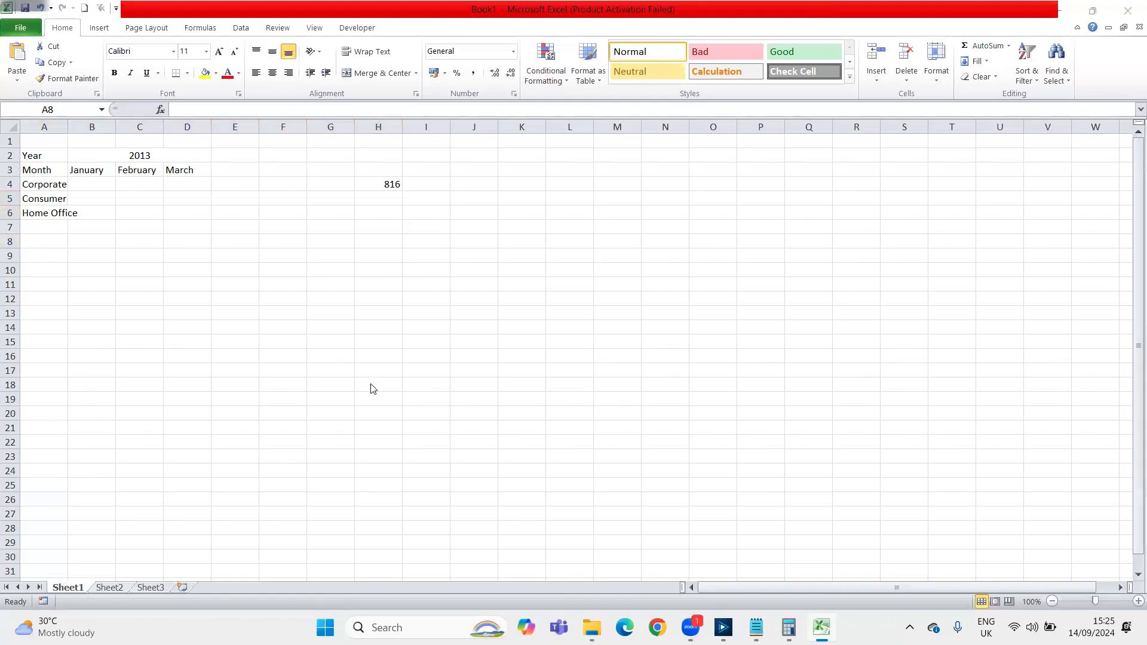
pyautogui.hotkey('alt', 'Tab')
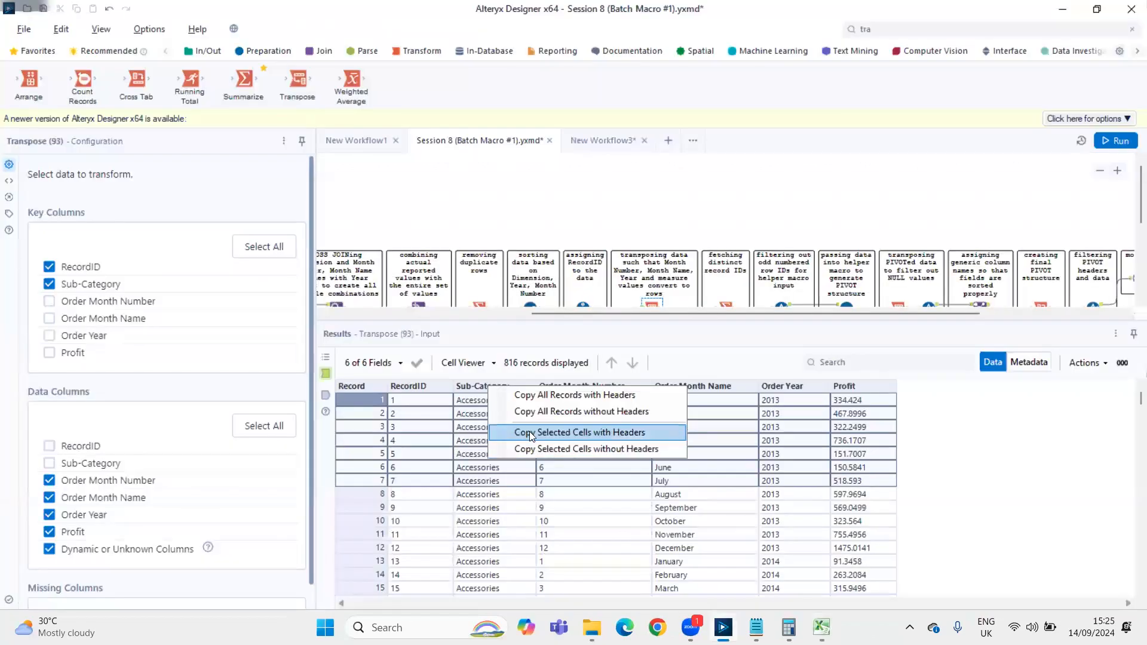
pyautogui.click(529, 431)
pyautogui.click(598, 358)
pyautogui.hotkey('alt', 'Tab')
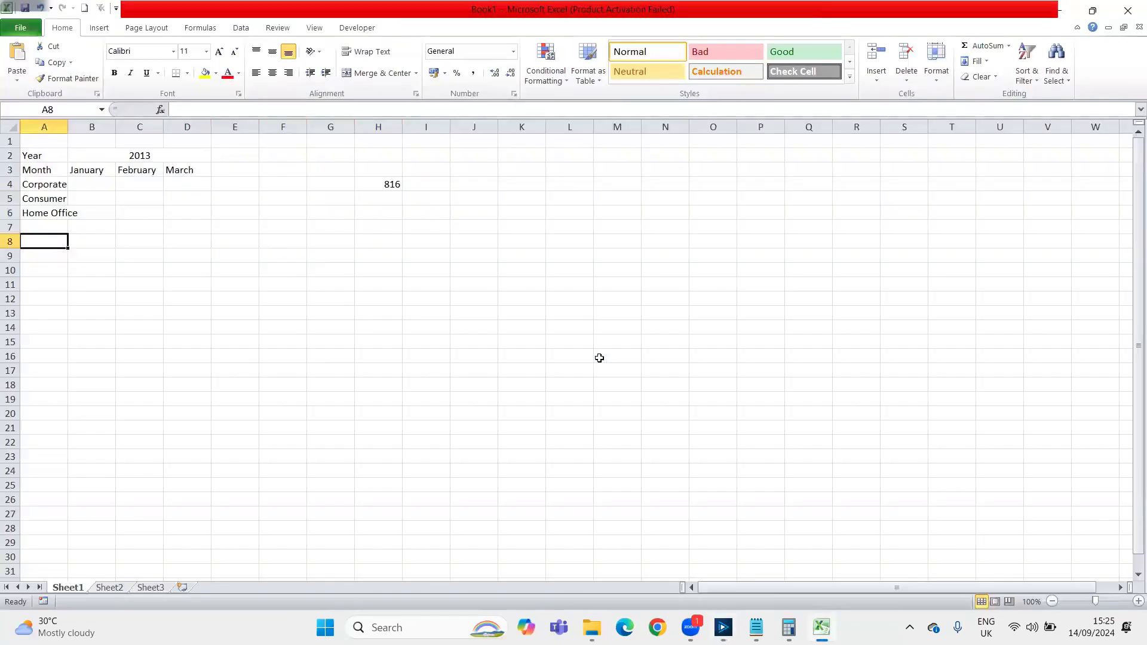
pyautogui.hotkey('ctrl', 'v')
# Run Remove Duplicates on the pasted table with all columns included
pyautogui.press('alt')
pyautogui.press('a')
pyautogui.press('m')
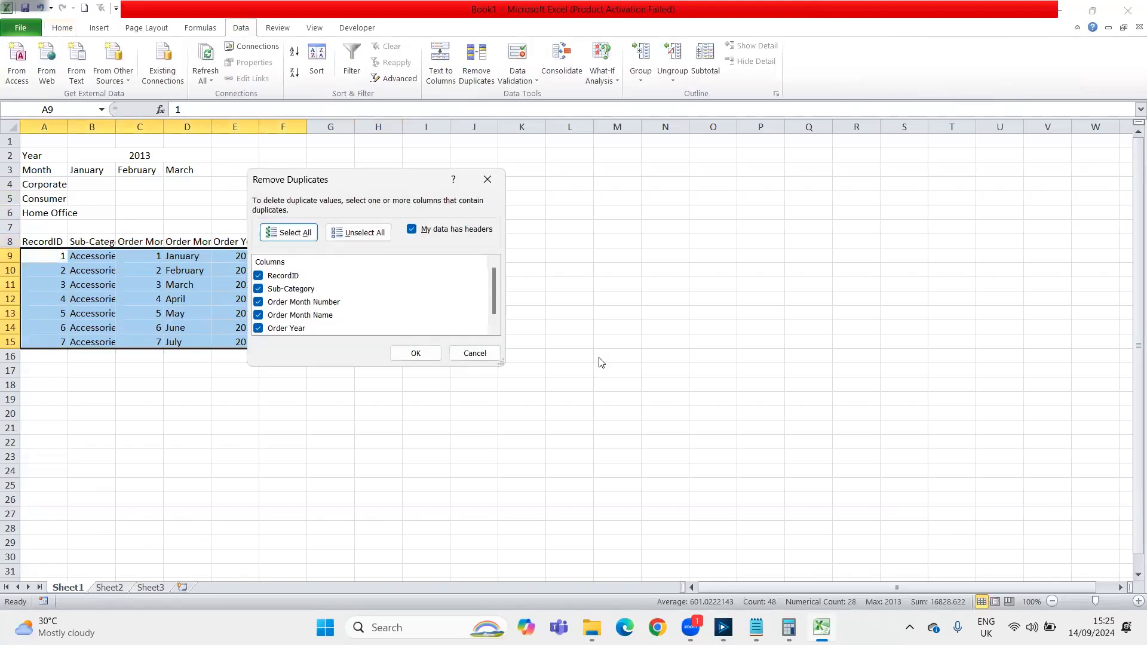
pyautogui.click(416, 353)
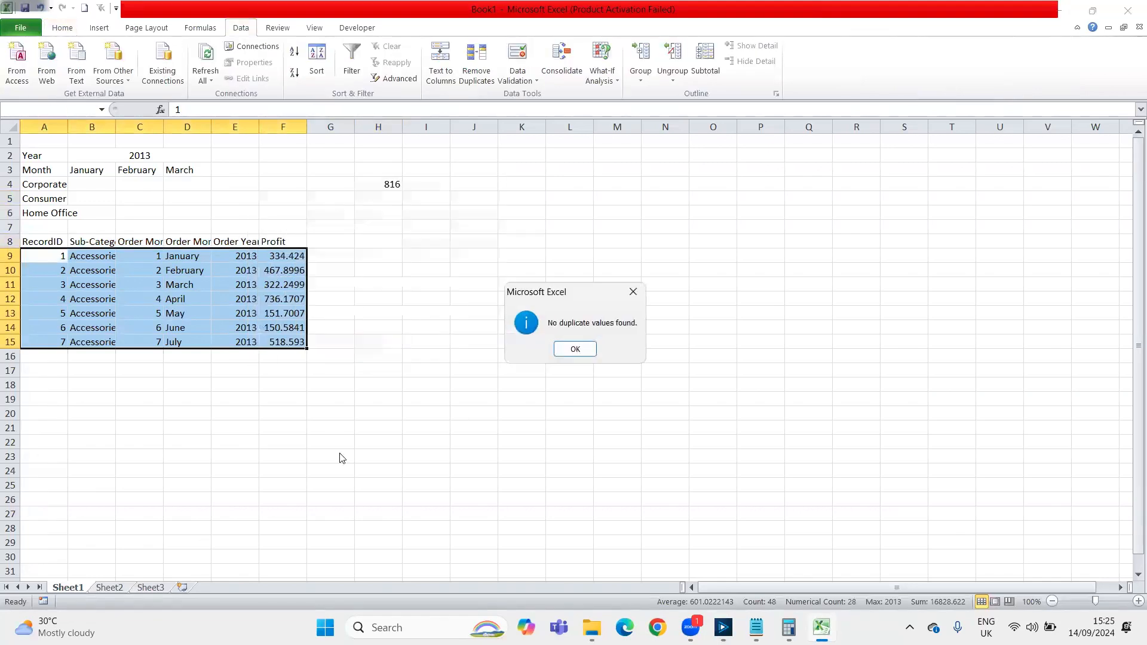
pyautogui.click(593, 351)
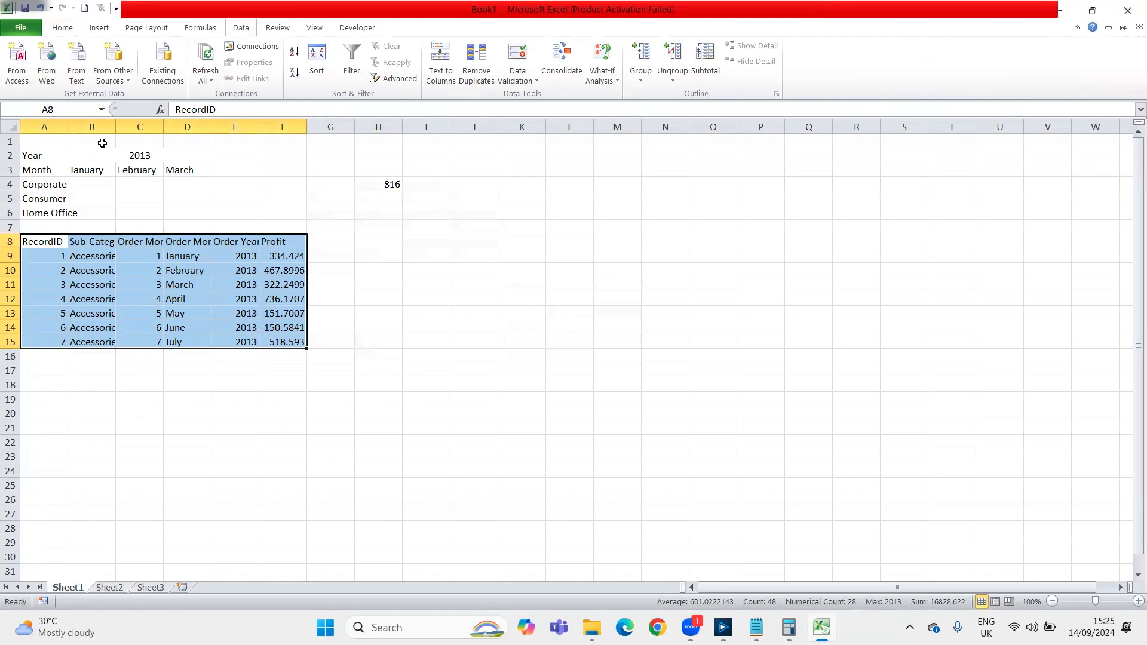
# Autofit the widths of columns A to F to their contents
pyautogui.click(53, 125)
pyautogui.moveTo(54, 124); pyautogui.dragTo(296, 127)
pyautogui.doubleClick(67, 125)
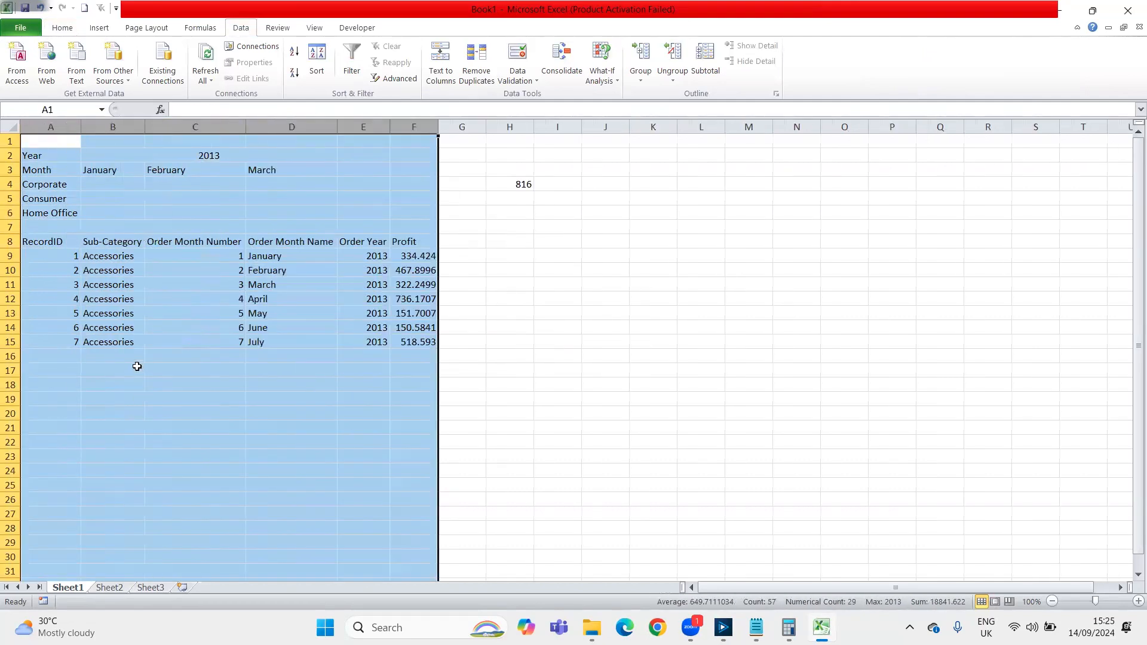
# Highlight the RecordID and Sub-Category columns in A8:B15 to examine the key fields of the sample table
pyautogui.click(135, 368)
pyautogui.press('Up')
pyautogui.press('Up')
pyautogui.press('Up')
pyautogui.press('Up')
pyautogui.press('Up')
pyautogui.press('Up')
pyautogui.press('Left')
pyautogui.press('Up')
pyautogui.press('Up')
pyautogui.press('Up')
pyautogui.hotkey('shift', 'Down')
pyautogui.hotkey('shift', 'Down')
pyautogui.hotkey('shift', 'Down')
pyautogui.hotkey('shift', 'Down')
pyautogui.hotkey('shift', 'Down')
pyautogui.hotkey('shift', 'Right')
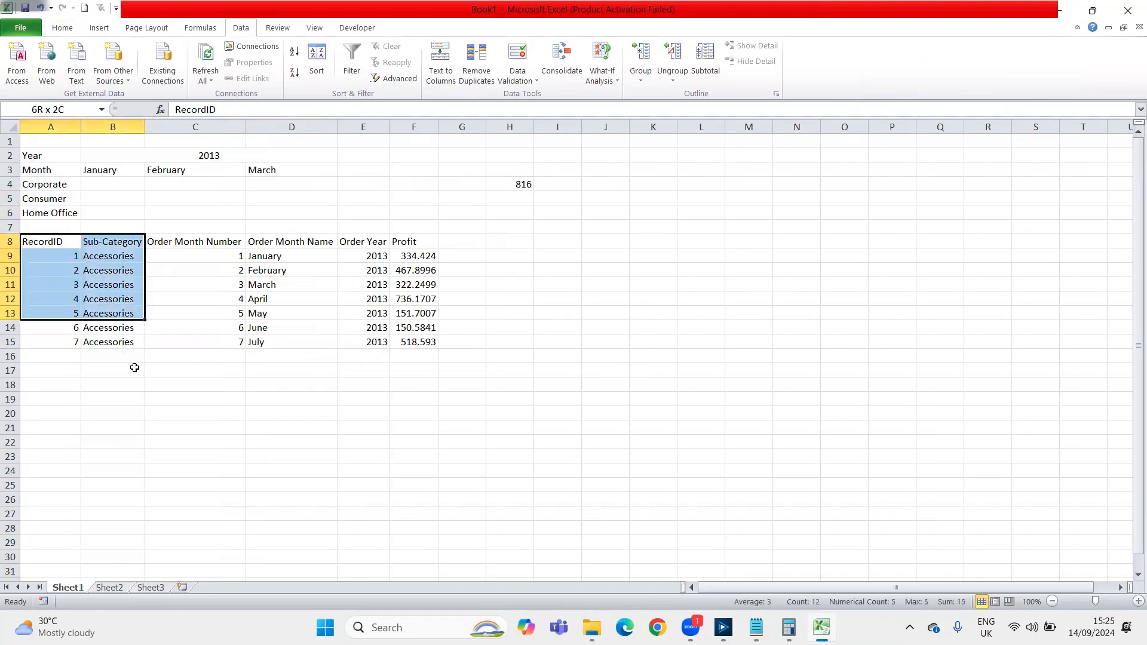
pyautogui.hotkey('shift', 'Down')
pyautogui.hotkey('shift', 'Down')
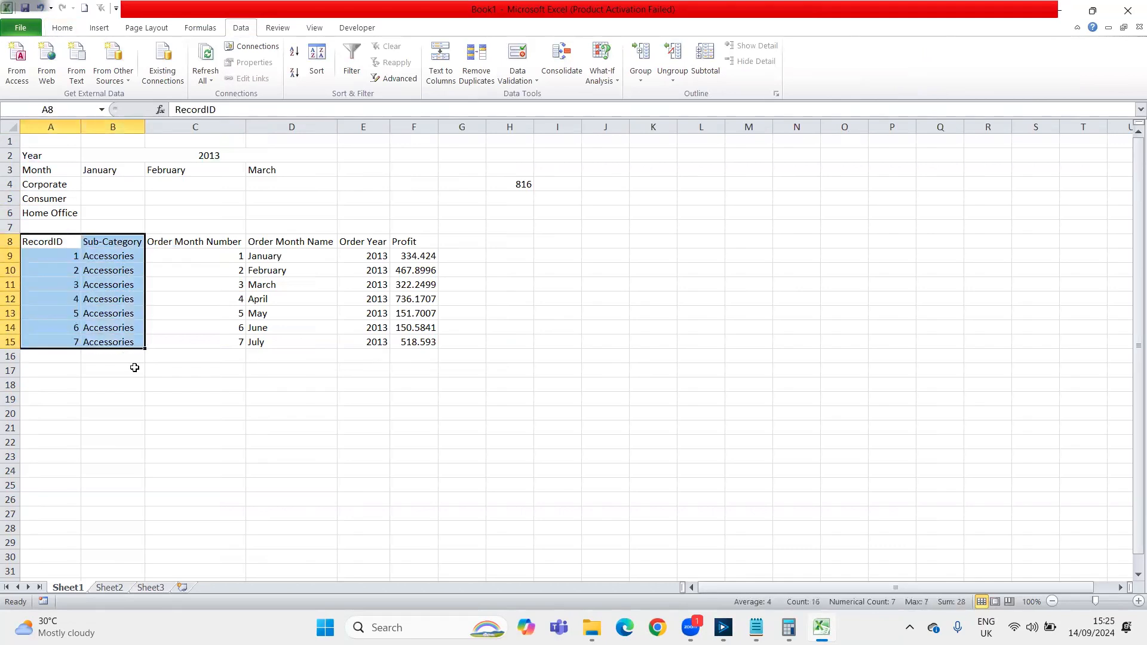
# Copy the four headers from Order Month Number to Profit in C8:F8 and paste them transposed at H8
pyautogui.press('Right')
pyautogui.press('Right')
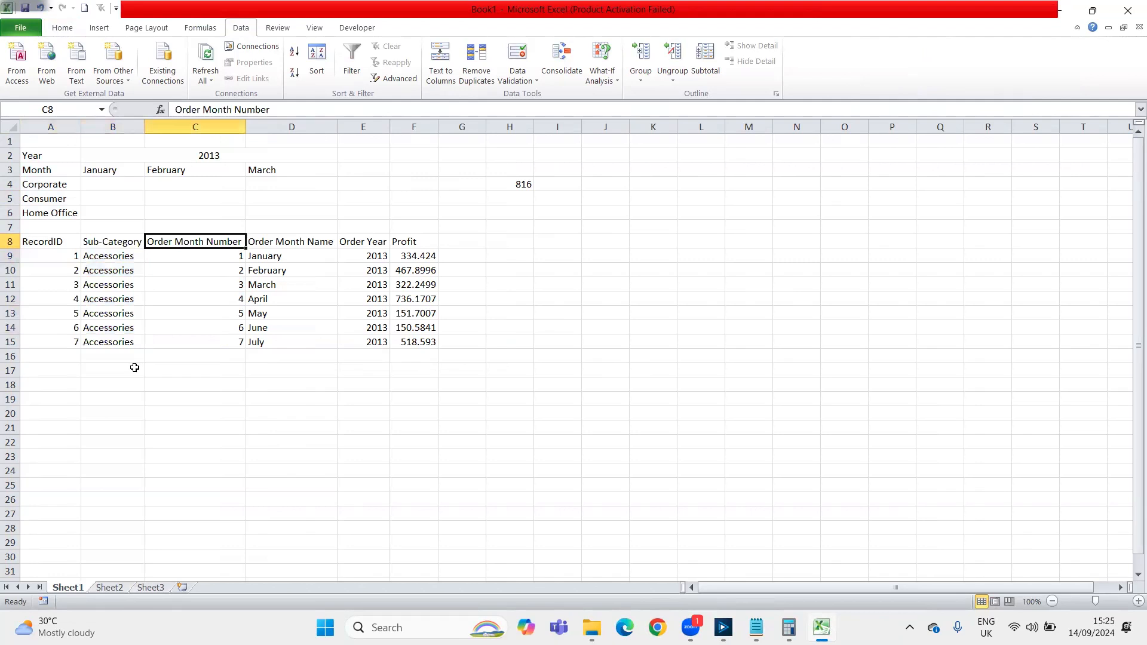
pyautogui.hotkey('shift', 'Right')
pyautogui.hotkey('shift', 'Right')
pyautogui.hotkey('shift', 'Right')
pyautogui.press('Down')
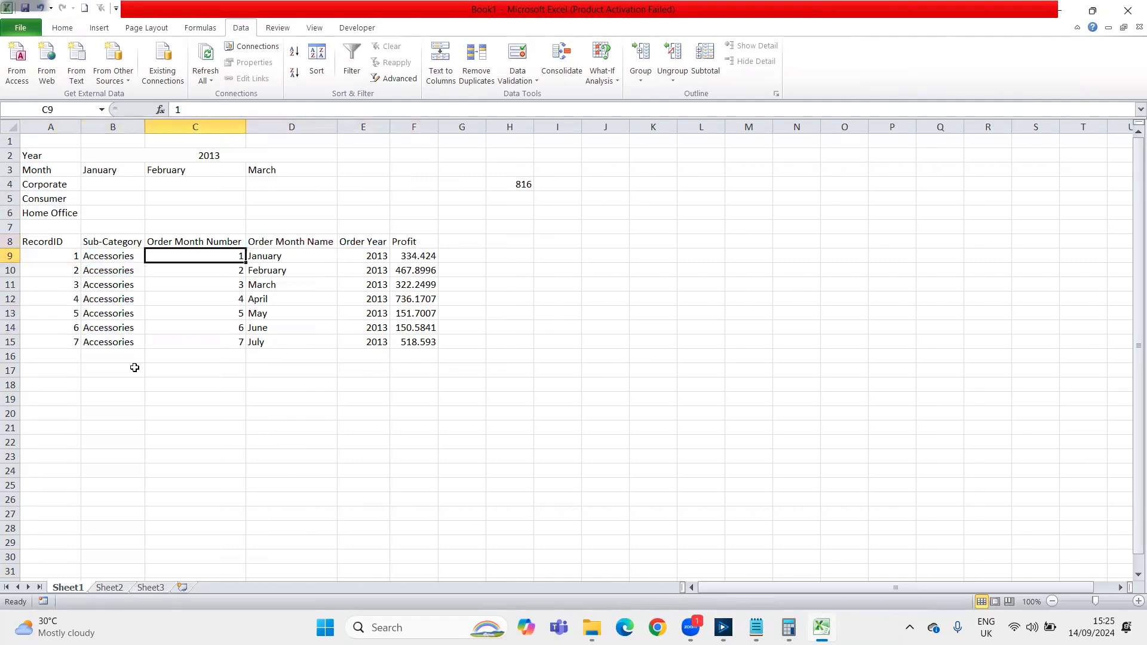
pyautogui.press('Up')
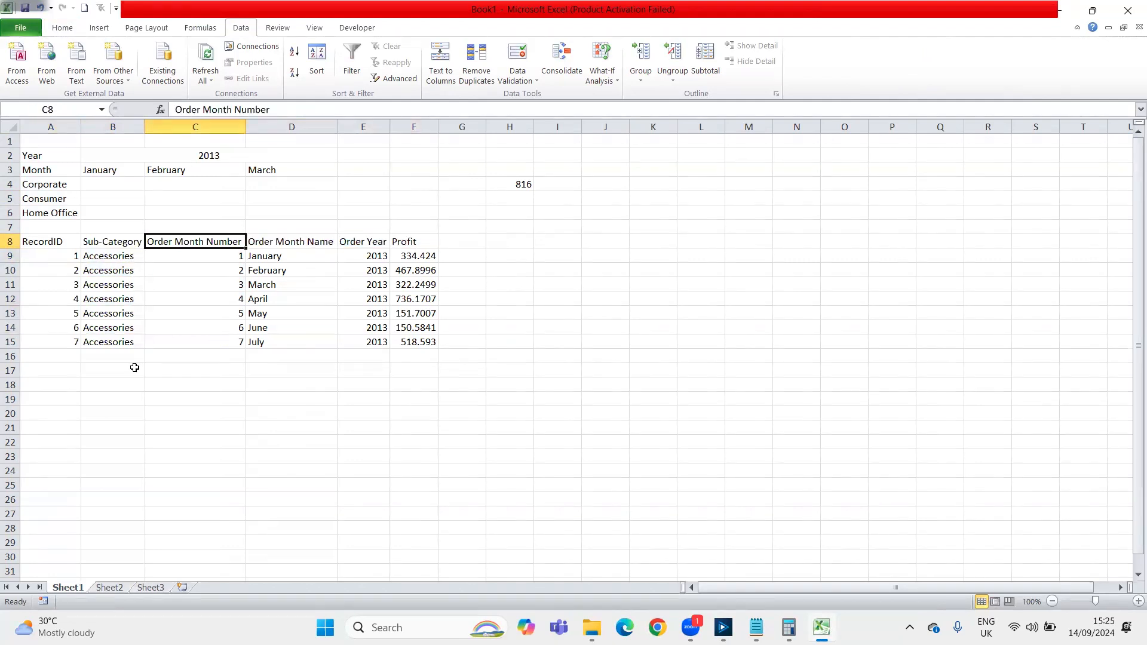
pyautogui.hotkey('shift', 'Right')
pyautogui.hotkey('shift', 'Right')
pyautogui.hotkey('shift', 'Right')
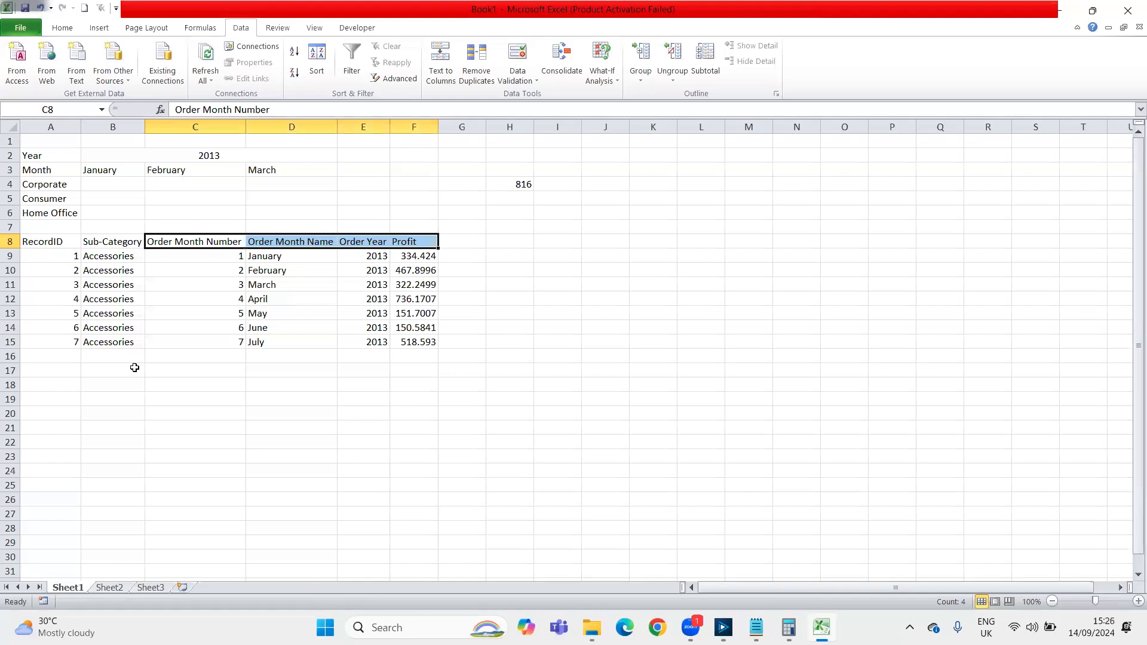
pyautogui.hotkey('ctrl', 'c')
pyautogui.press('Right')
pyautogui.press('Right')
pyautogui.press('Right')
pyautogui.press('Right')
pyautogui.press('Right')
pyautogui.hotkey('ctrl', 'v')
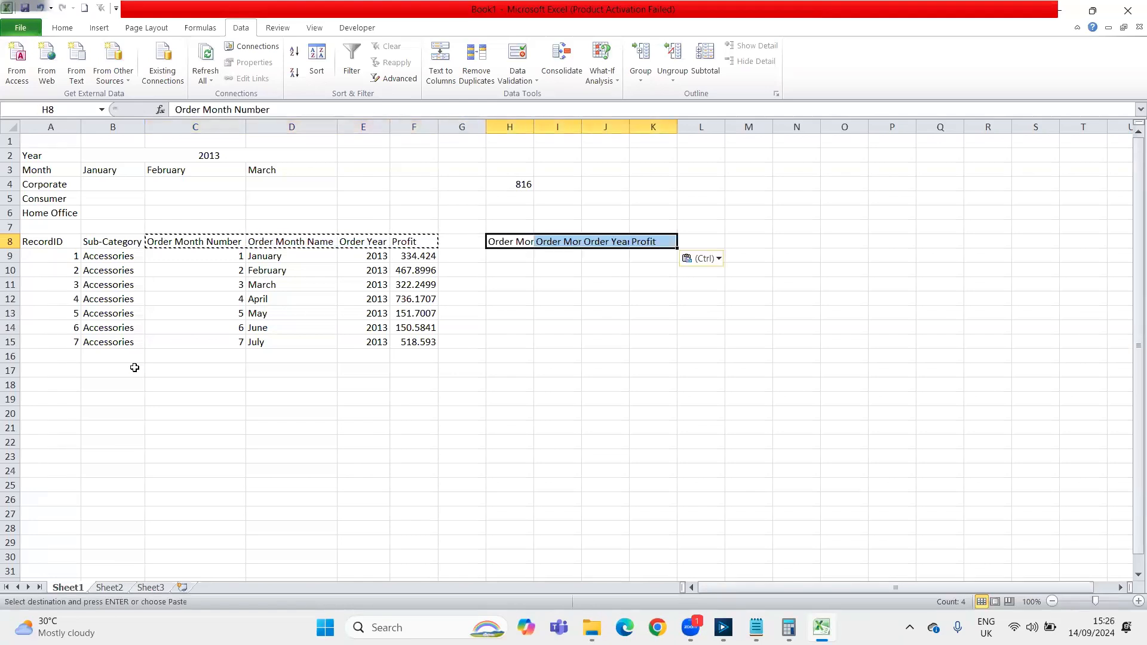
pyautogui.press('ctrl')
pyautogui.press('t')
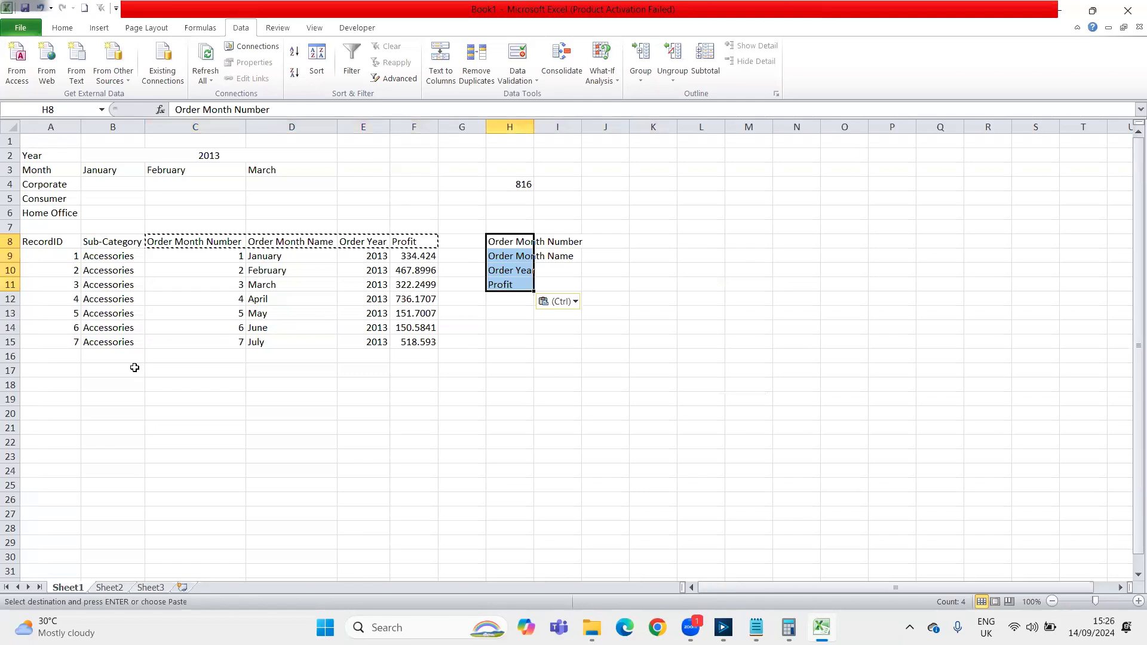
# Copy the first record's values in C9:F9 and paste them transposed at I8, beside the field names
pyautogui.press('Down')
pyautogui.press('Left')
pyautogui.press('Left')
pyautogui.press('Left')
pyautogui.press('Left')
pyautogui.press('Left')
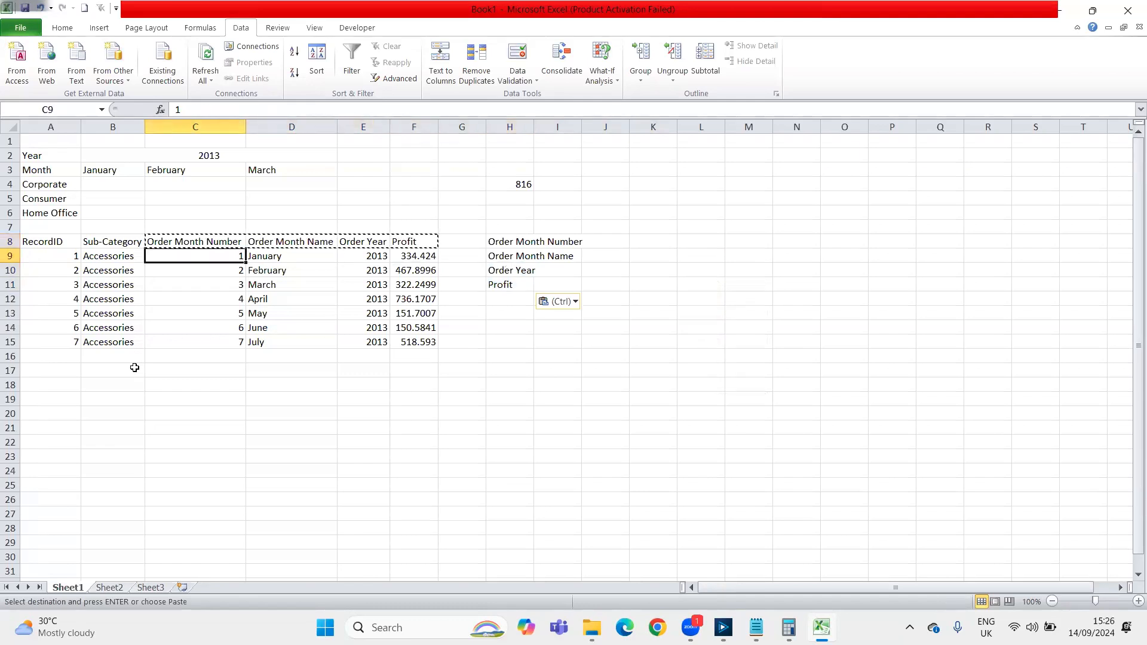
pyautogui.hotkey('shift', 'Right')
pyautogui.hotkey('shift', 'Right')
pyautogui.hotkey('shift', 'Right')
pyautogui.hotkey('ctrl', 'c')
pyautogui.press('Right')
pyautogui.press('Right')
pyautogui.press('Right')
pyautogui.press('Right')
pyautogui.press('Right')
pyautogui.press('Right')
pyautogui.press('Up')
pyautogui.hotkey('ctrl', 'v')
pyautogui.press('ctrl')
pyautogui.press('t')
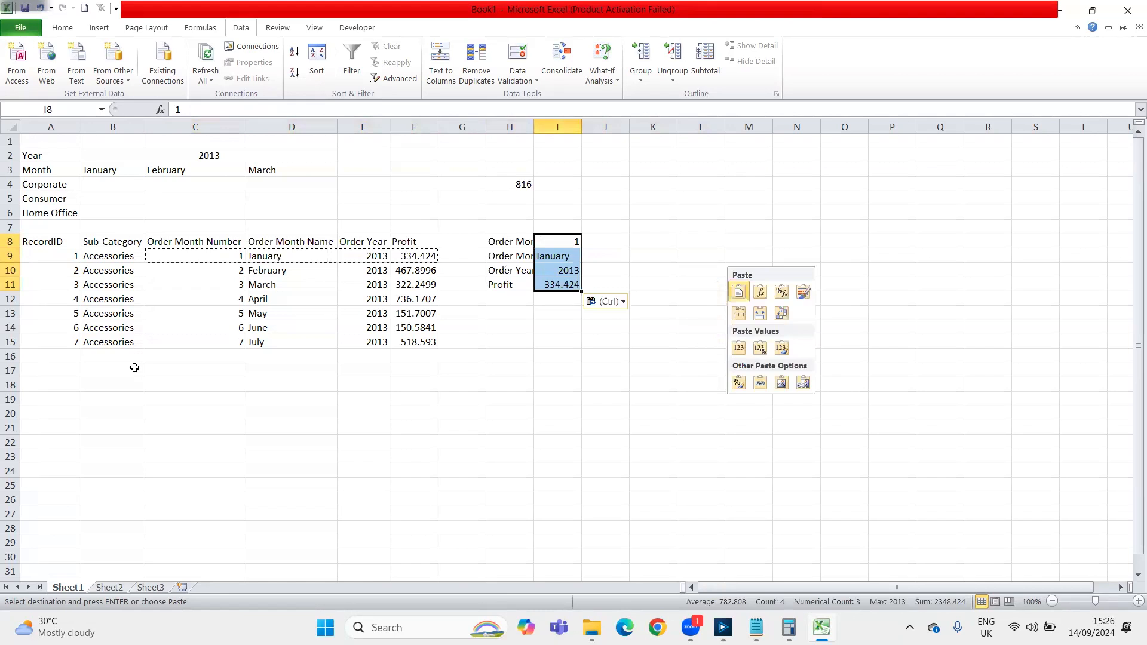
# Copy the RecordID and Sub-Category headers with the first record from A8:B9 to K8
pyautogui.press('Left')
pyautogui.press('Left')
pyautogui.press('Left')
pyautogui.press('Left')
pyautogui.press('Left')
pyautogui.press('Left')
pyautogui.press('Left')
pyautogui.press('Left')
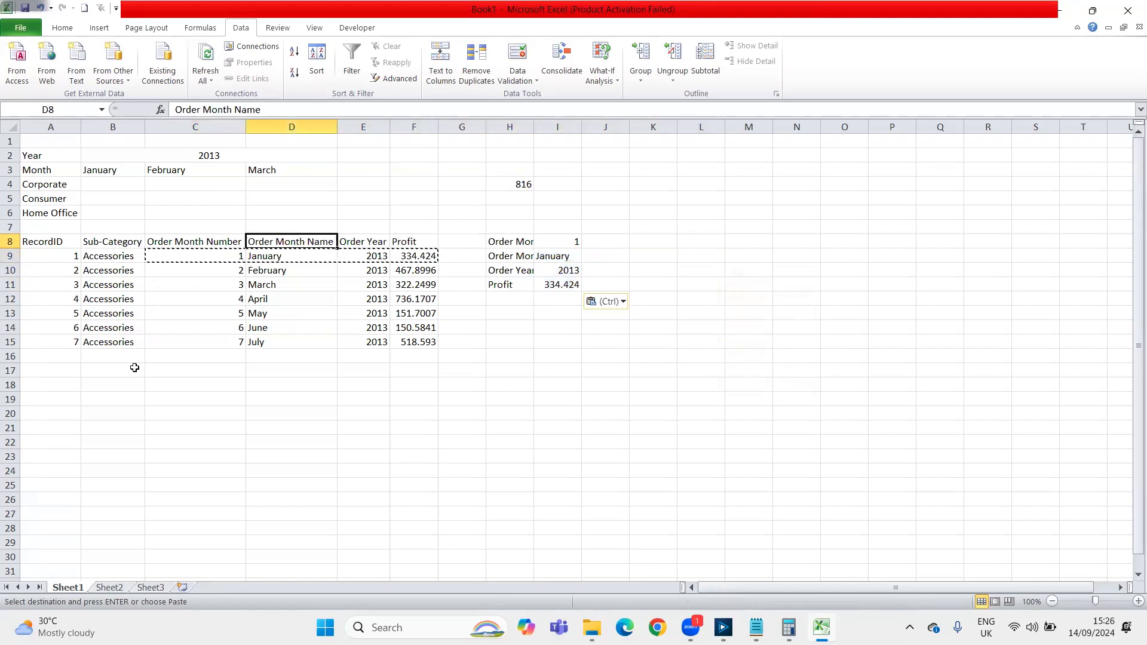
pyautogui.hotkey('shift', 'Down')
pyautogui.hotkey('shift', 'Right')
pyautogui.hotkey('ctrl', 'c')
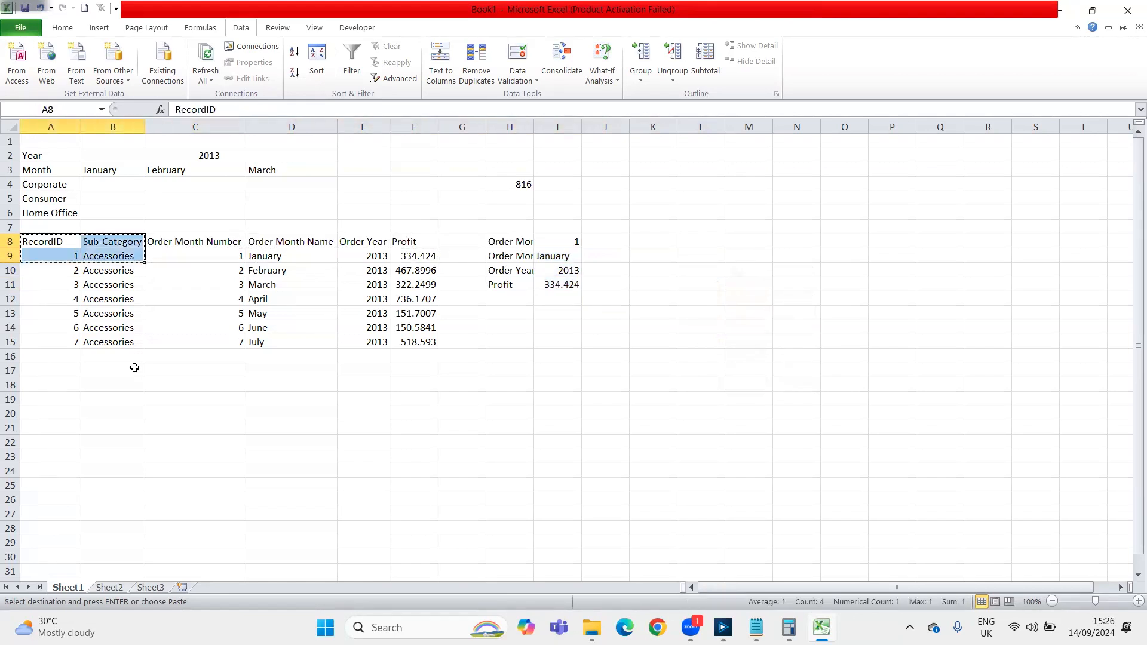
pyautogui.press('Right')
pyautogui.press('Right')
pyautogui.press('Right')
pyautogui.press('Right')
pyautogui.press('Right')
pyautogui.press('Right')
pyautogui.press('Right')
pyautogui.press('Right')
pyautogui.press('Right')
pyautogui.press('Right')
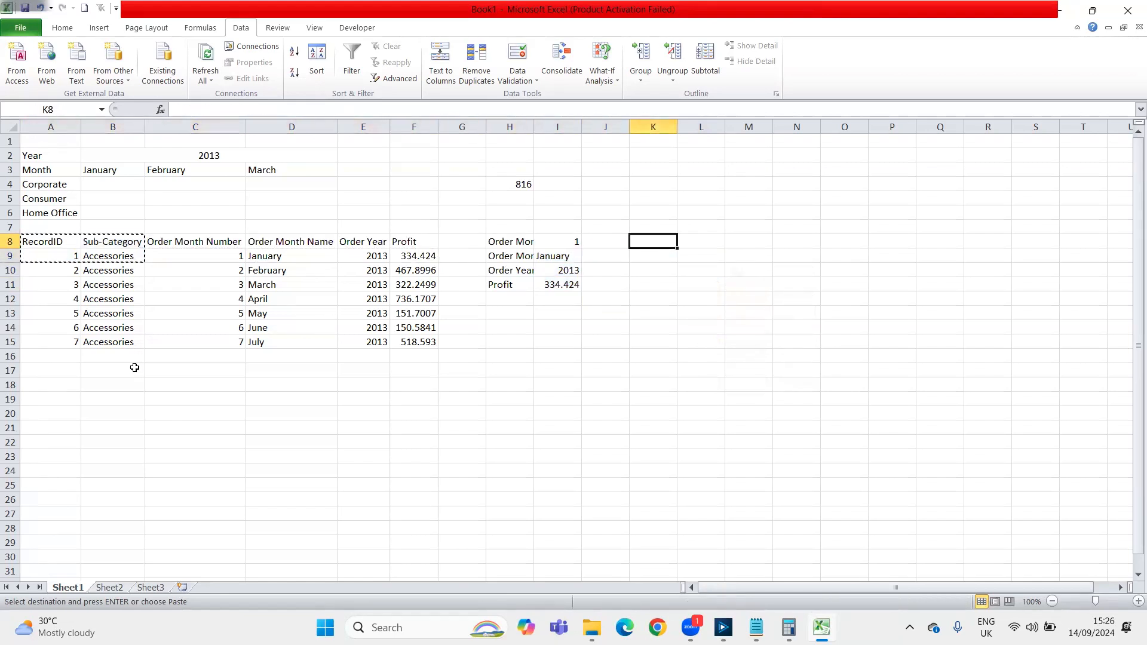
pyautogui.hotkey('ctrl', 'v')
# Copy the transposed field names and values in H8:I11 to M8, next to the Sub-Category column
pyautogui.press('Left')
pyautogui.press('Left')
pyautogui.press('Left')
pyautogui.hotkey('shift', 'Down')
pyautogui.hotkey('shift', 'Down')
pyautogui.hotkey('shift', 'Down')
pyautogui.hotkey('shift', 'Right')
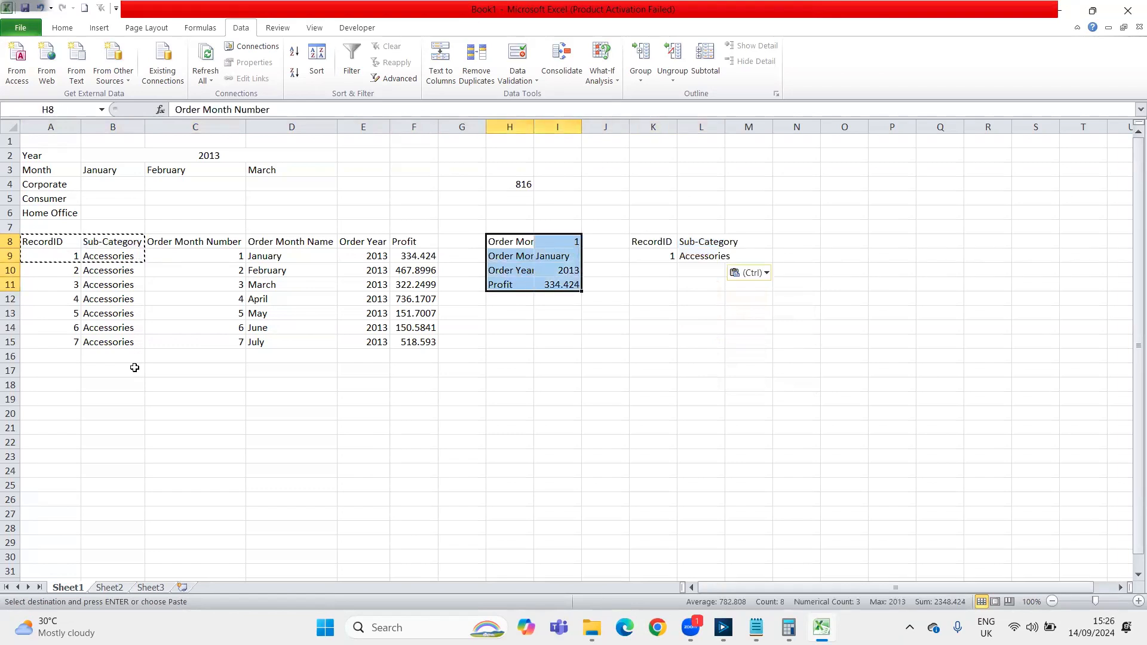
pyautogui.hotkey('ctrl', 'c')
pyautogui.press('Right')
pyautogui.press('Right')
pyautogui.press('Right')
pyautogui.press('Right')
pyautogui.press('Right')
pyautogui.hotkey('ctrl', 'v')
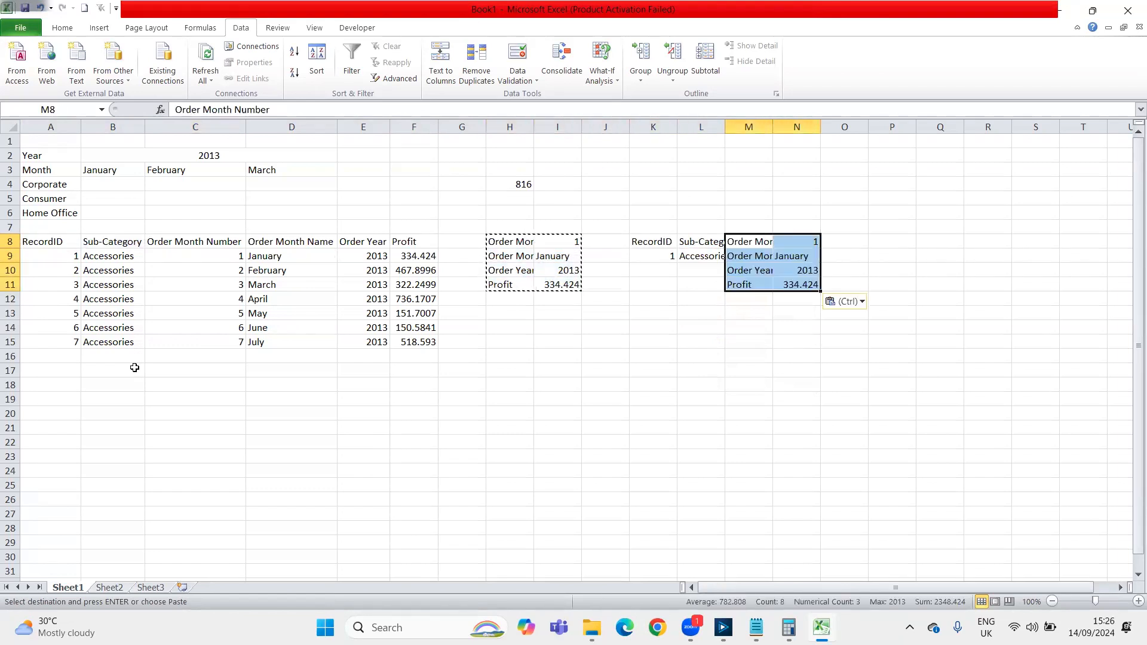
# Move the pasted name and value block down one row so it starts at M9
pyautogui.hotkey('ctrl', 'x')
pyautogui.press('Down')
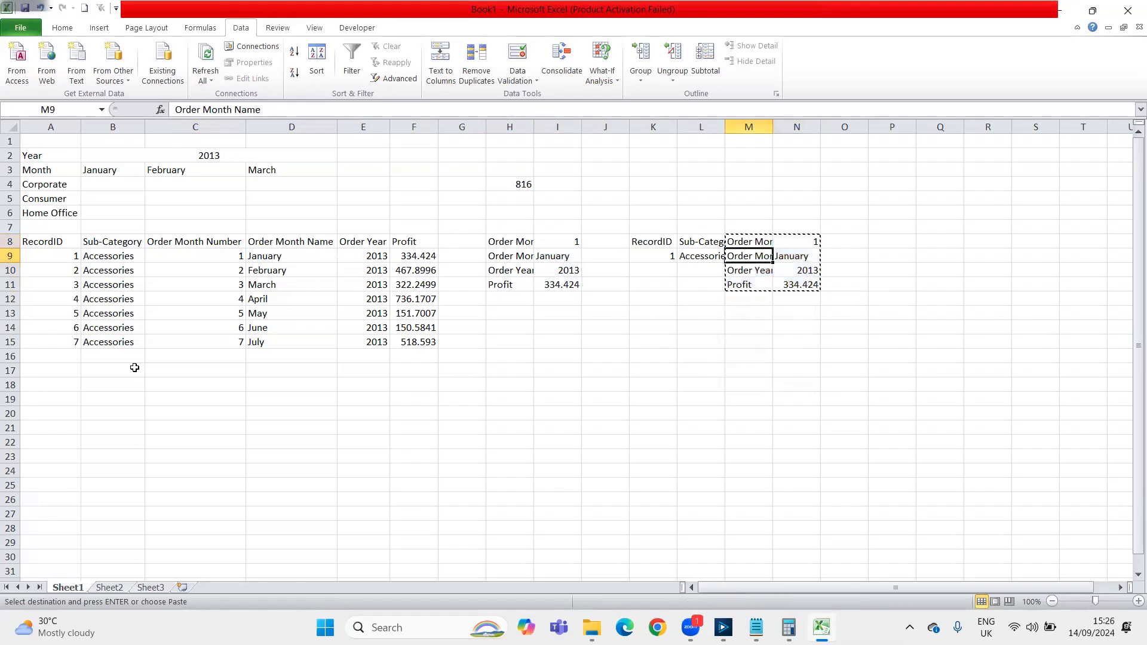
pyautogui.hotkey('ctrl', 'v')
# Fill the RecordID and Sub-Category values in K9:L9 down to row 12
pyautogui.press('Left')
pyautogui.press('Left')
pyautogui.hotkey('shift', 'Right')
pyautogui.hotkey('shift', 'Down')
pyautogui.hotkey('shift', 'Down')
pyautogui.hotkey('shift', 'Down')
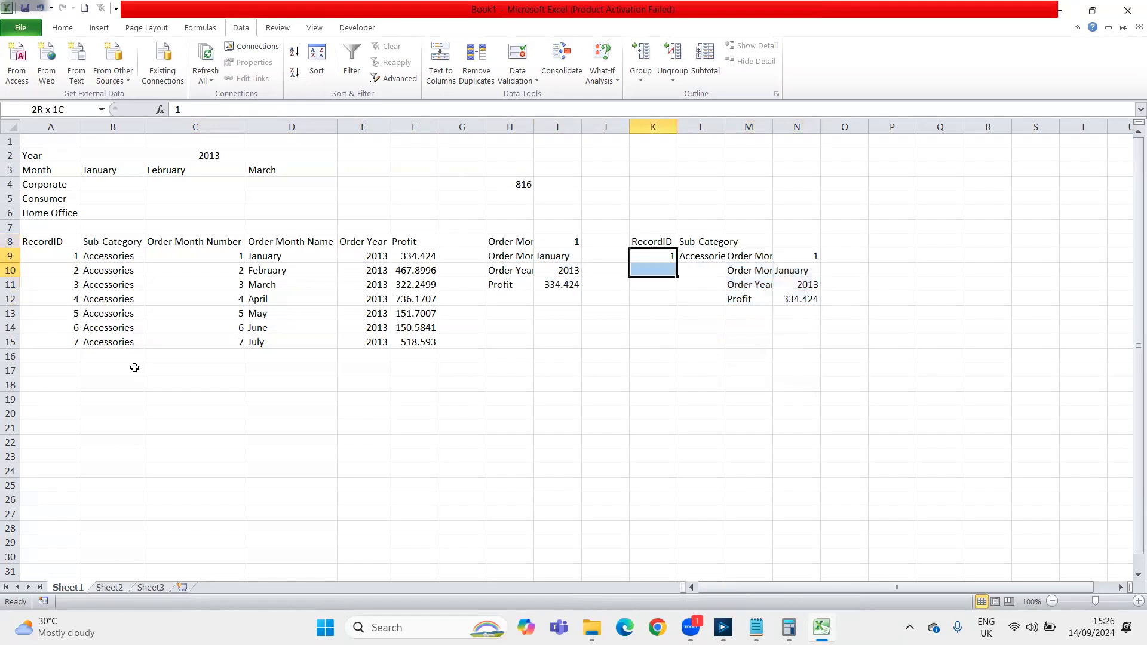
pyautogui.hotkey('ctrl', 'd')
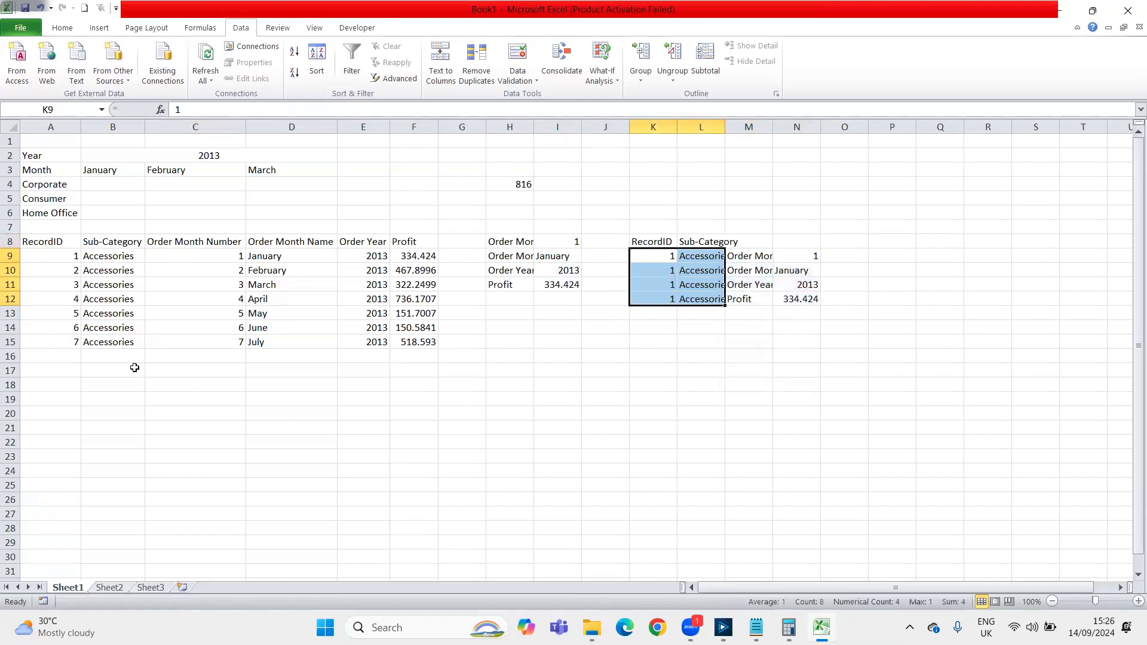
# Autofit the widths of columns K to N to their contents
pyautogui.click(653, 127)
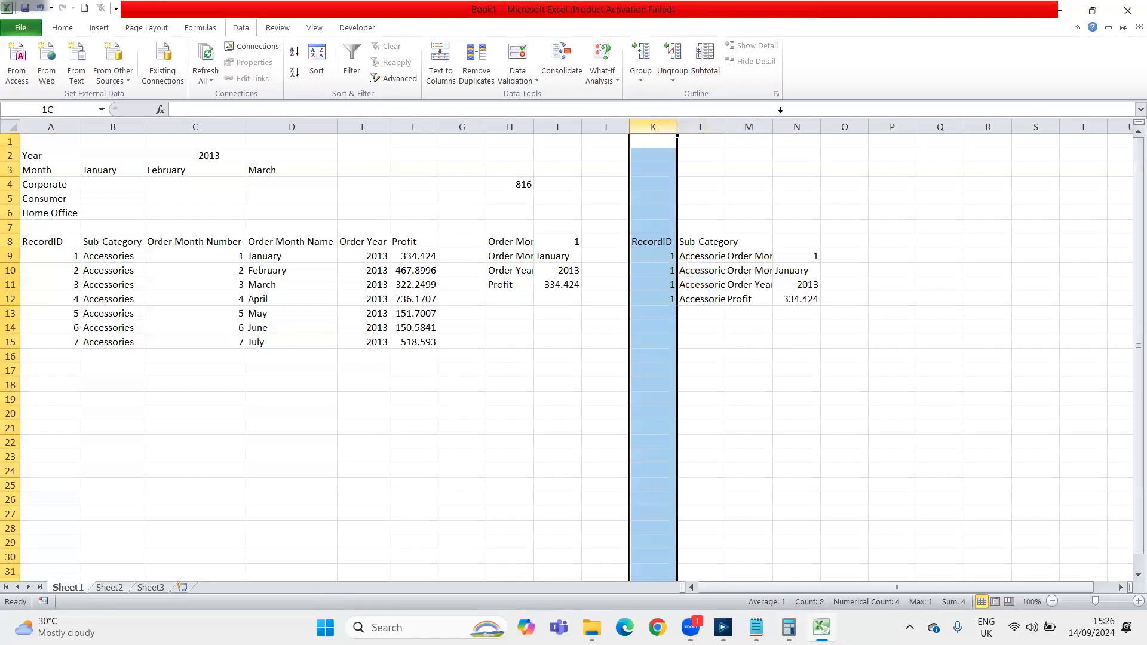
pyautogui.hotkey('shift', 'Right')
pyautogui.hotkey('shift', 'Right')
pyautogui.hotkey('shift', 'Right')
pyautogui.doubleClick(678, 127)
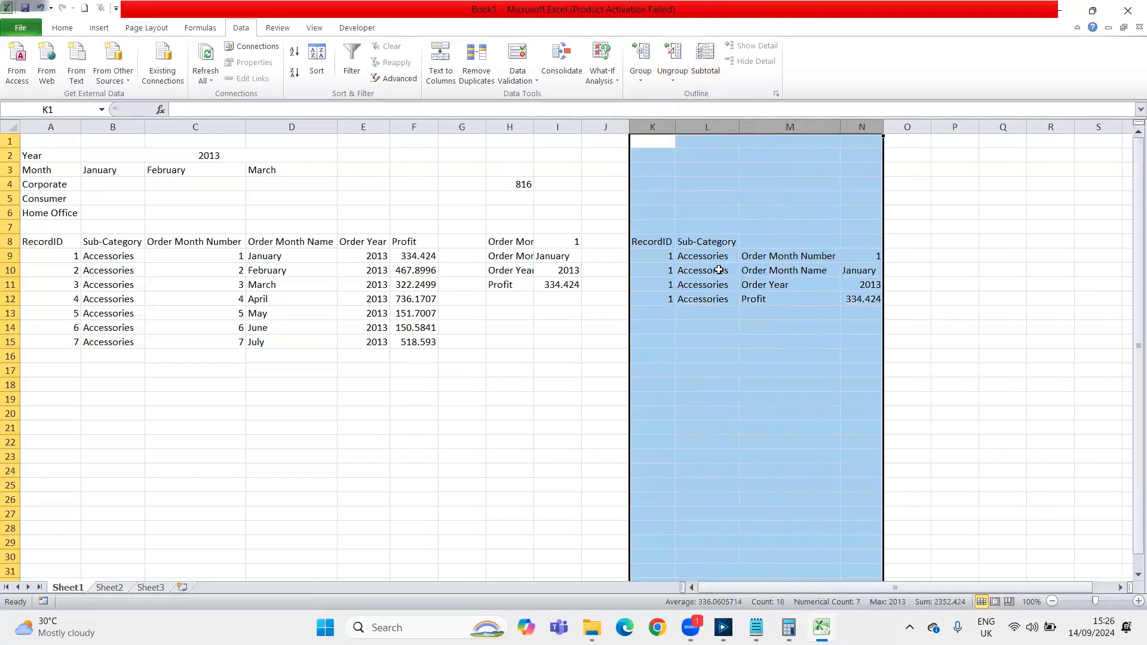
# Examine the transposed rows of the first record in K8:N12 against the original table
pyautogui.click(718, 271)
pyautogui.press('Up')
pyautogui.press('Down')
pyautogui.press('Down')
pyautogui.press('Down')
pyautogui.press('Left')
pyautogui.press('Left')
pyautogui.press('Left')
pyautogui.press('Left')
pyautogui.press('Left')
pyautogui.press('Left')
pyautogui.press('Left')
pyautogui.press('Up')
pyautogui.press('Up')
pyautogui.press('Left')
pyautogui.press('Left')
pyautogui.press('Left')
pyautogui.press('Left')
pyautogui.press('Right')
pyautogui.press('Right')
pyautogui.press('Up')
pyautogui.press('Up')
pyautogui.press('Right')
pyautogui.press('Right')
pyautogui.press('Right')
pyautogui.press('Right')
pyautogui.press('Right')
pyautogui.press('Right')
pyautogui.press('Right')
pyautogui.press('Right')
pyautogui.press('Right')
pyautogui.press('Right')
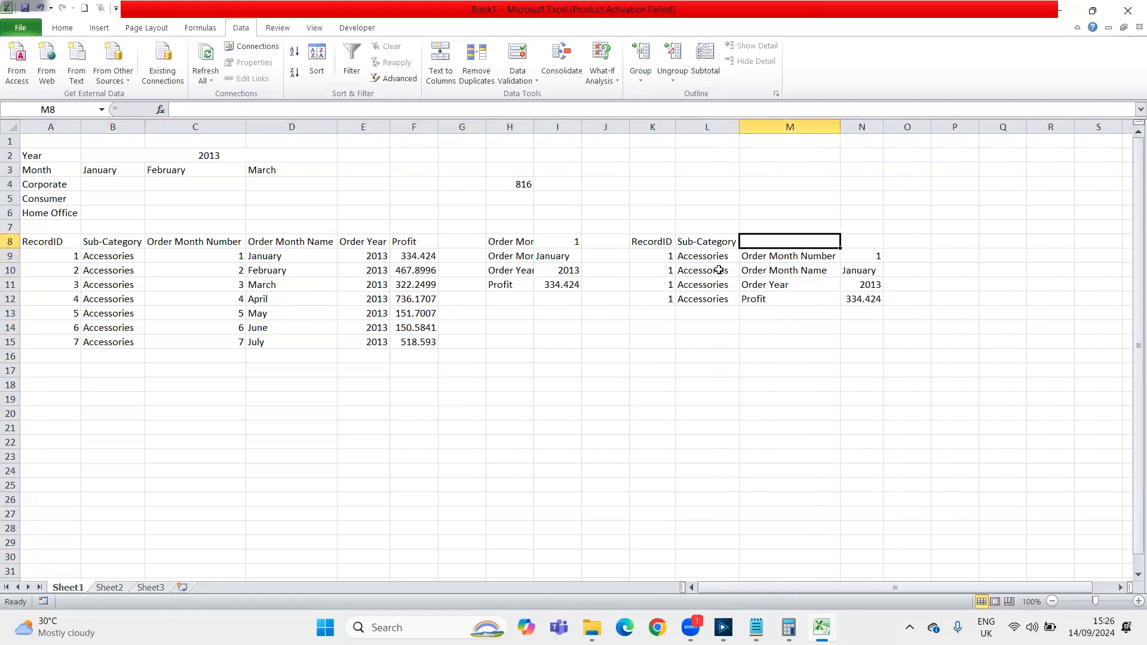
# Copy the four field names in M9:M12 and paste them directly below at M13
pyautogui.press('Down')
pyautogui.hotkey('shift', 'Down')
pyautogui.hotkey('shift', 'Down')
pyautogui.hotkey('shift', 'Down')
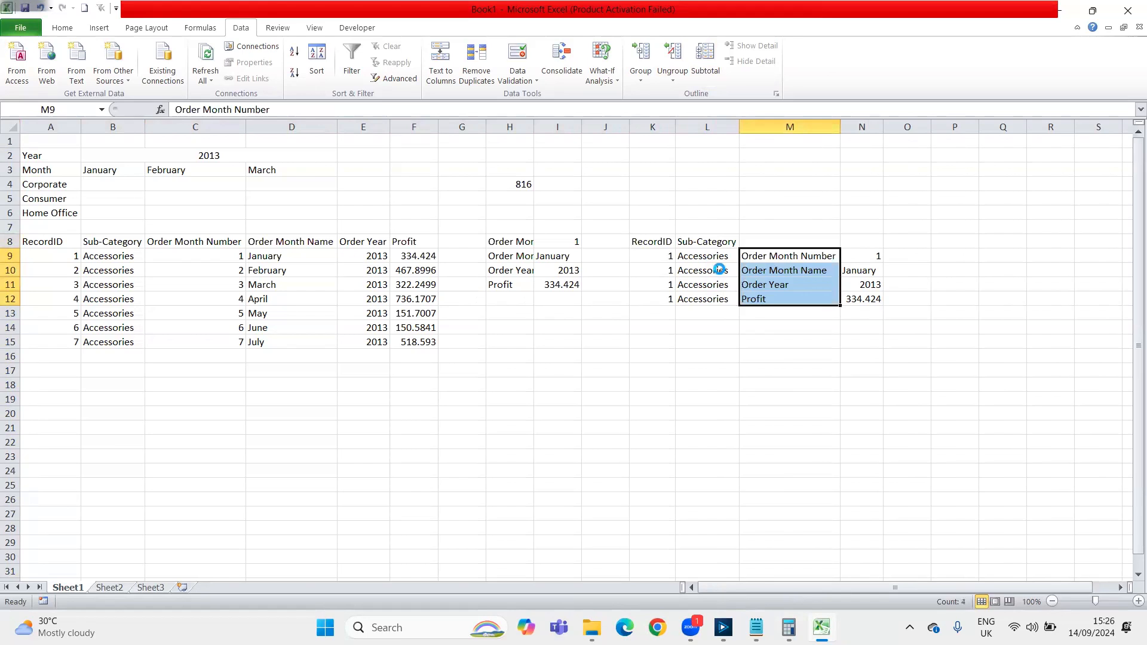
pyautogui.hotkey('ctrl', 'c')
pyautogui.press('Down')
pyautogui.press('Down')
pyautogui.press('Down')
pyautogui.press('Down')
pyautogui.hotkey('ctrl', 'v')
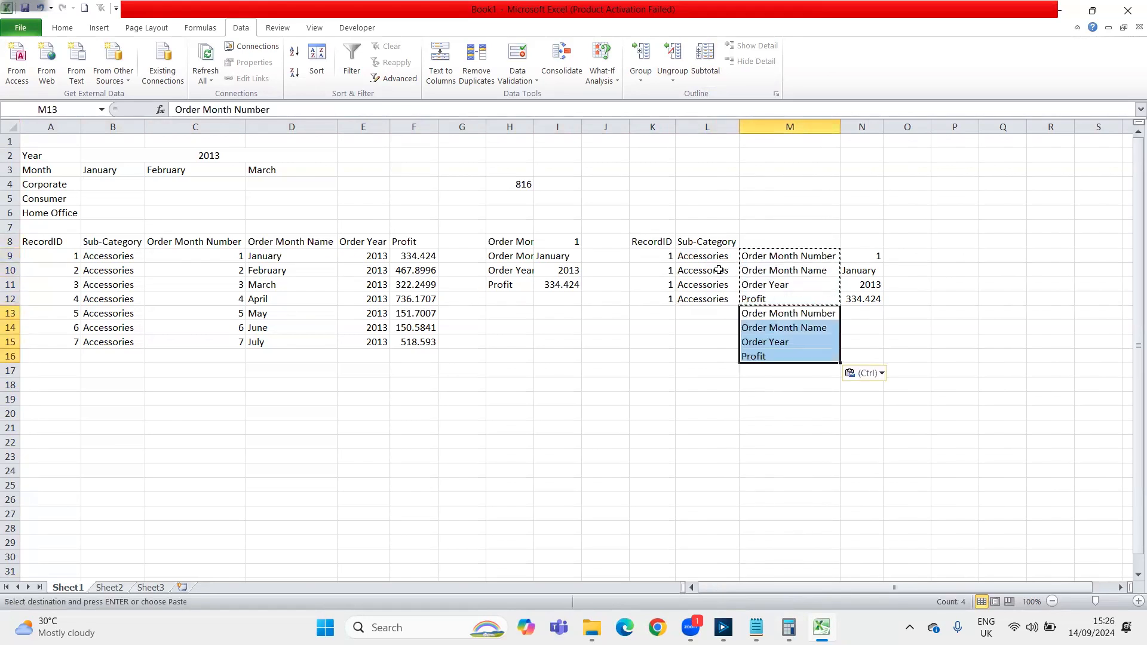
# Copy the second record's values in C10:F10 and paste them transposed at N13, beside the repeated field names
pyautogui.press('Left')
pyautogui.press('Left')
pyautogui.press('Left')
pyautogui.press('Left')
pyautogui.press('Up')
pyautogui.press('Left')
pyautogui.press('Left')
pyautogui.press('Left')
pyautogui.press('Up')
pyautogui.press('Up')
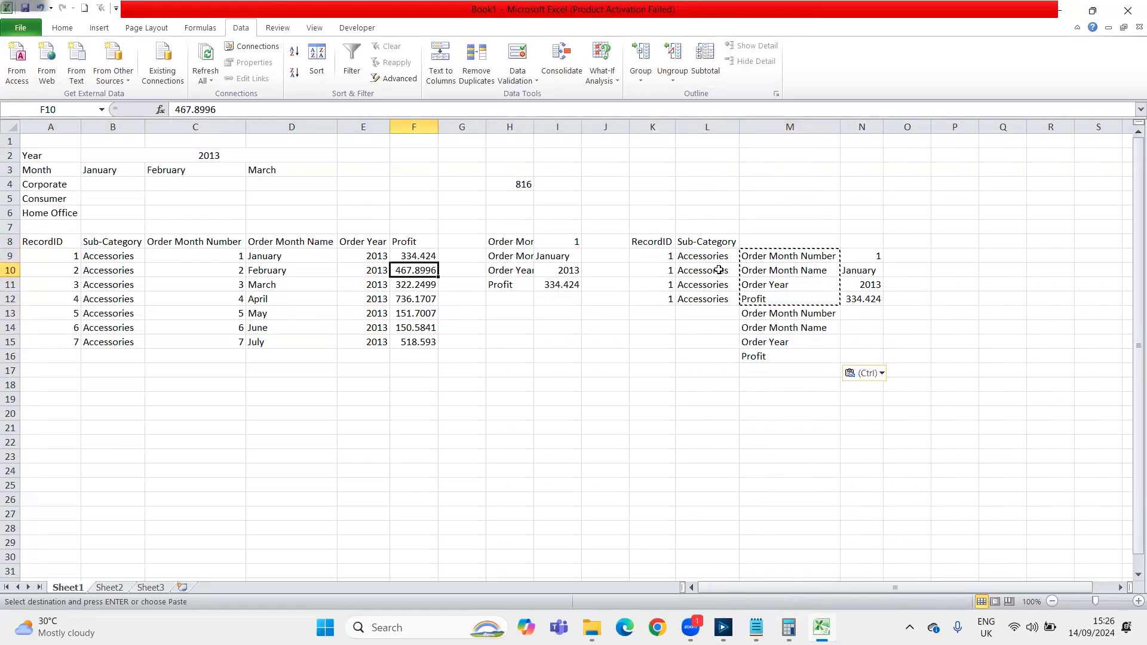
pyautogui.hotkey('shift', 'Left')
pyautogui.hotkey('shift', 'Left')
pyautogui.hotkey('shift', 'Left')
pyautogui.hotkey('ctrl', 'c')
pyautogui.press('Right')
pyautogui.press('Right')
pyautogui.press('Right')
pyautogui.press('Right')
pyautogui.press('Right')
pyautogui.press('Right')
pyautogui.press('Down')
pyautogui.press('Right')
pyautogui.press('Down')
pyautogui.press('Right')
pyautogui.press('Down')
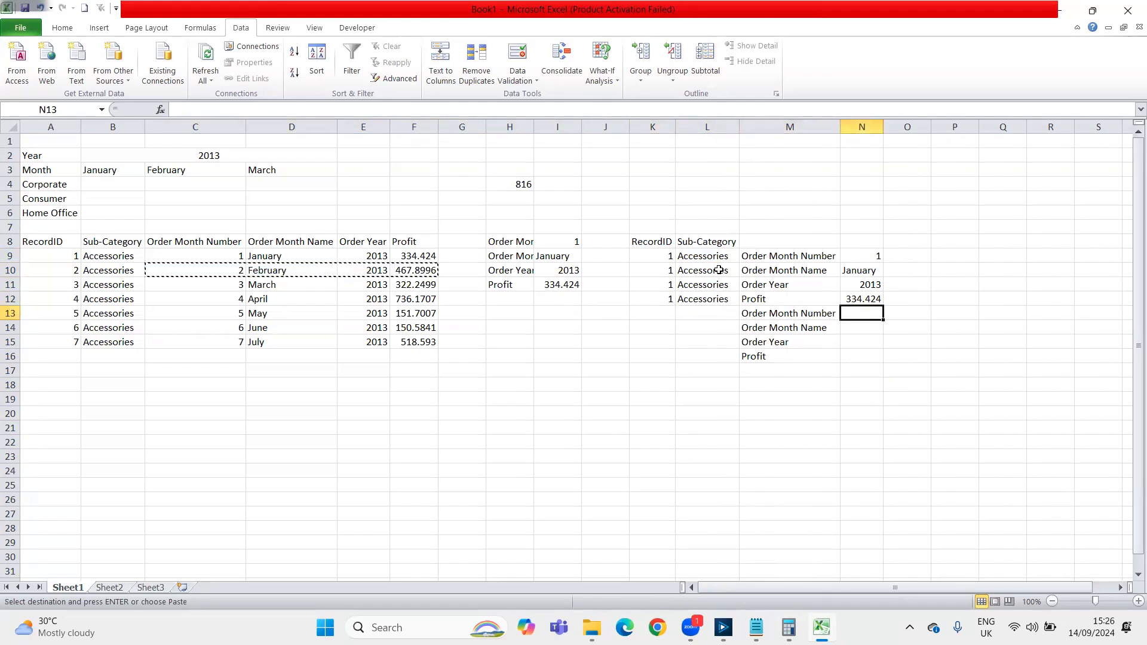
pyautogui.hotkey('ctrl', 'v')
pyautogui.press('ctrl')
pyautogui.press('t')
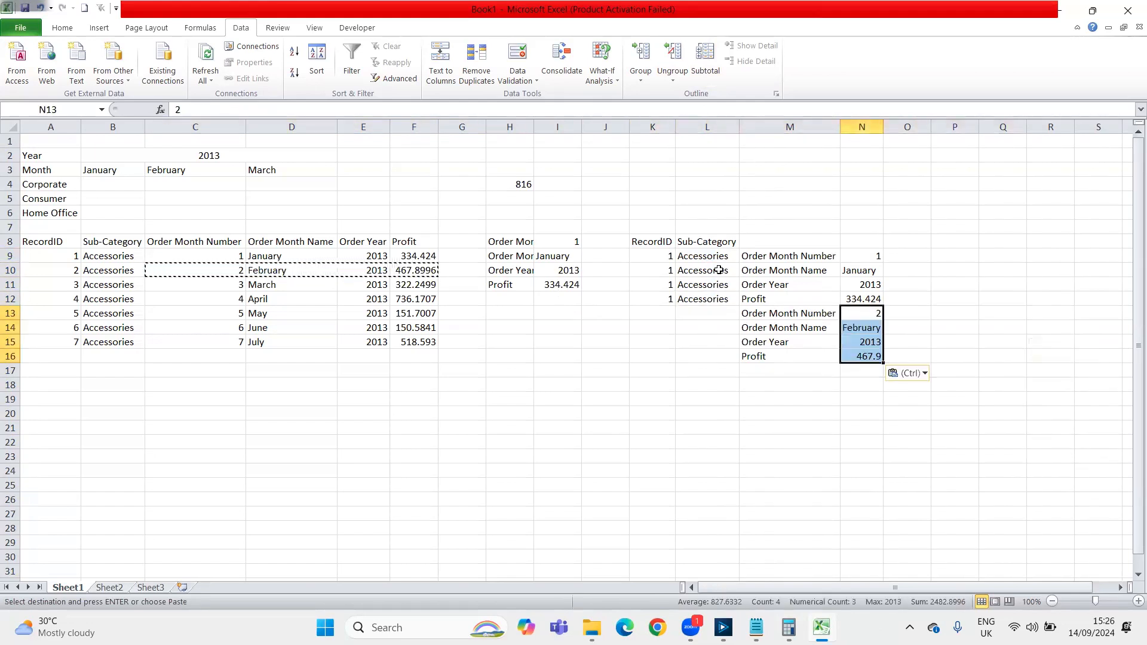
# Enter RecordID 2 in K13 and fill it down to K16 for the second record's transposed rows
pyautogui.press('Left')
pyautogui.press('Left')
pyautogui.press('Left')
pyautogui.press('Up')
pyautogui.hotkey('shift', 'Down')
pyautogui.hotkey('shift', 'Down')
pyautogui.hotkey('shift', 'Down')
pyautogui.hotkey('shift', 'Down')
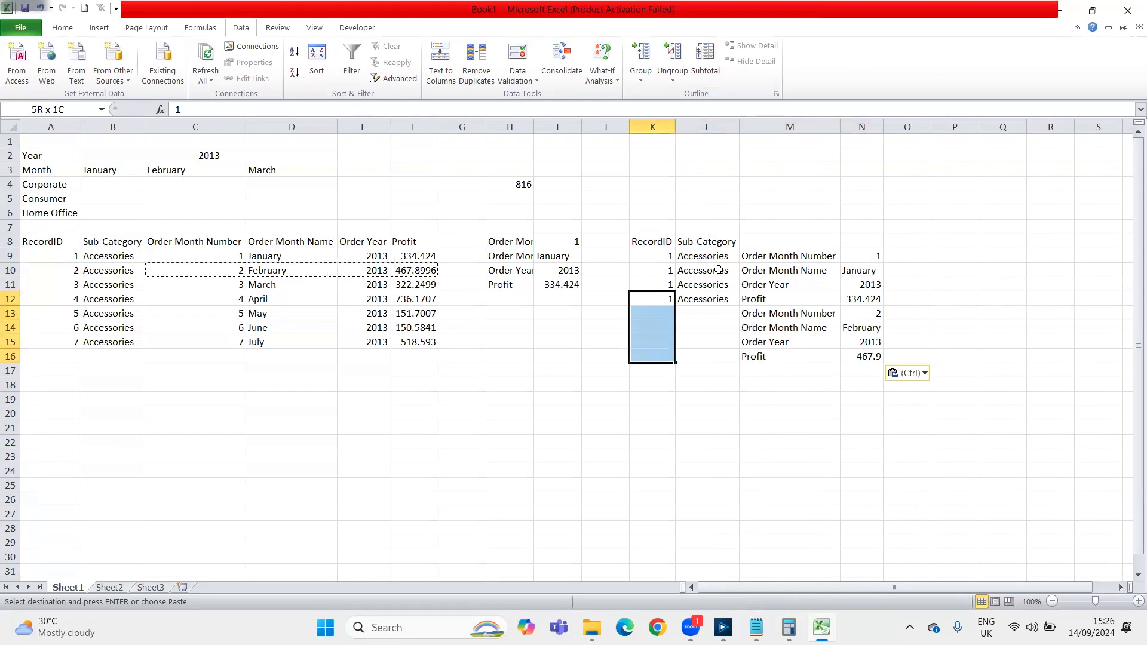
# Fill the Accessories sub-category down column L through L16
pyautogui.press('Left')
pyautogui.press('Left')
pyautogui.press('Left')
pyautogui.press('Left')
pyautogui.press('Left')
pyautogui.press('Left')
pyautogui.press('Left')
pyautogui.press('Left')
pyautogui.press('Left')
pyautogui.press('Left')
pyautogui.press('Up')
pyautogui.press('Up')
pyautogui.press('Escape')
pyautogui.press('Right')
pyautogui.press('Right')
pyautogui.press('Right')
pyautogui.press('Right')
pyautogui.press('Right')
pyautogui.press('Right')
pyautogui.press('Right')
pyautogui.press('Right')
pyautogui.press('Right')
pyautogui.press('Right')
pyautogui.press('Down')
pyautogui.press('Down')
pyautogui.press('Down')
pyautogui.write('2')
pyautogui.hotkey('shift', 'Down')
pyautogui.hotkey('shift', 'Down')
pyautogui.hotkey('shift', 'Down')
pyautogui.hotkey('ctrl', 'd')
pyautogui.press('Right')
pyautogui.press('Up')
pyautogui.press('Right')
pyautogui.press('Left')
pyautogui.press('Down')
pyautogui.press('Right')
pyautogui.press('Down')
pyautogui.press('Down')
pyautogui.press('Down')
pyautogui.press('Left')
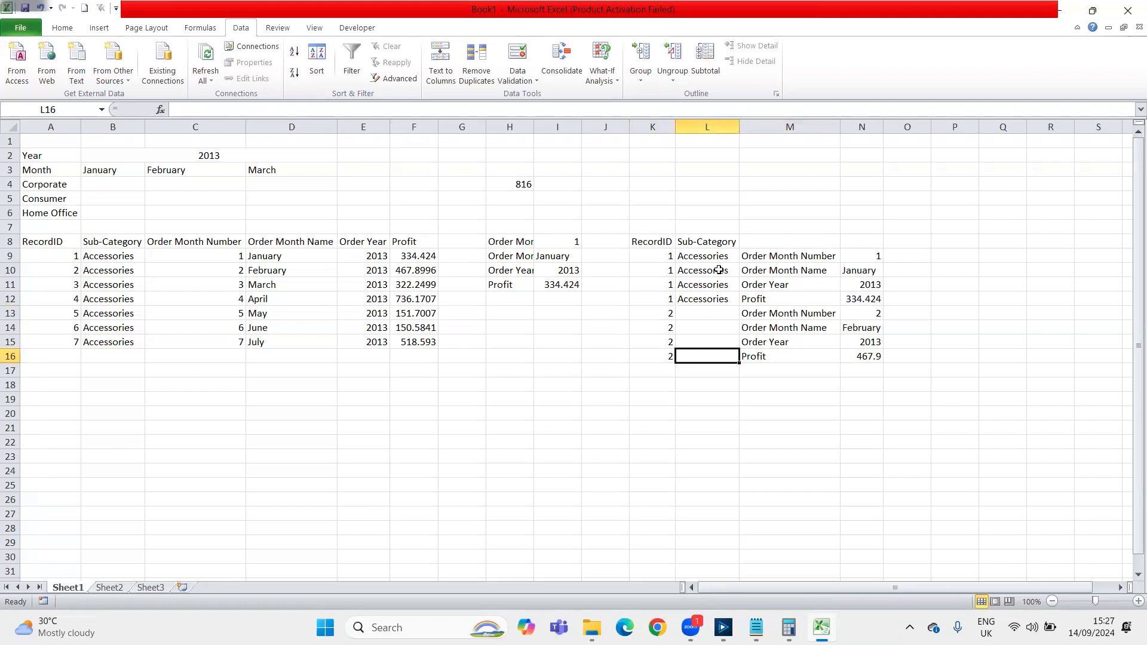
pyautogui.hotkey('ctrl', 'shift', 'Up')
pyautogui.hotkey('ctrl', 'shift', 'Up')
pyautogui.hotkey('shift', 'Down')
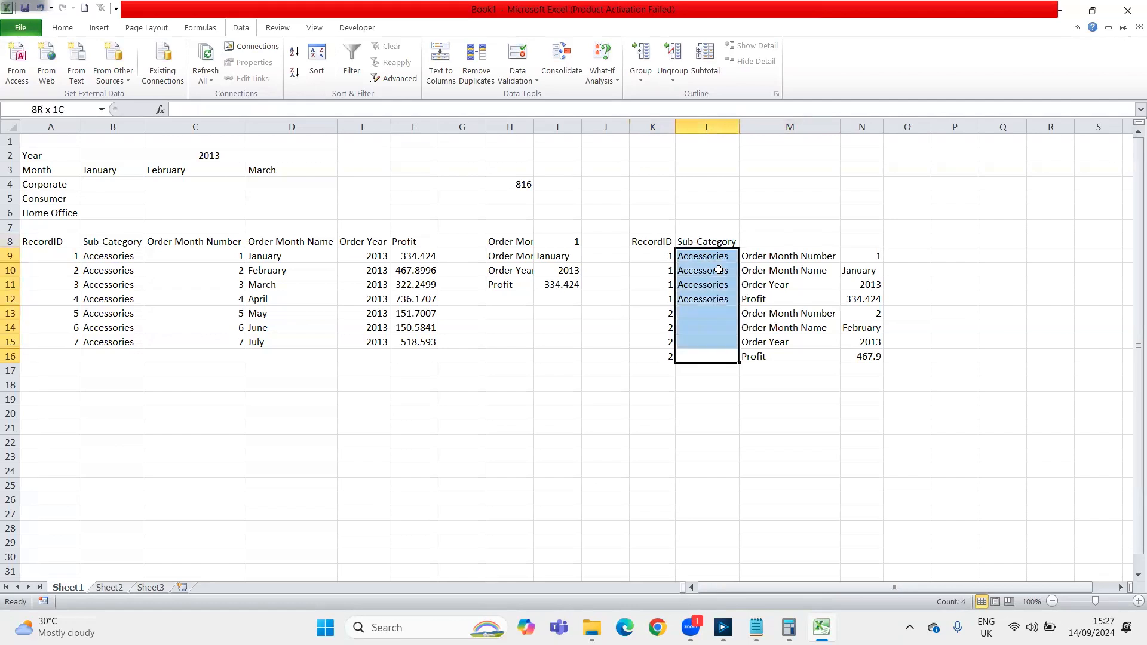
pyautogui.hotkey('ctrl', 'd')
pyautogui.press('Down')
pyautogui.press('Down')
pyautogui.press('Down')
pyautogui.press('Down')
pyautogui.press('Up')
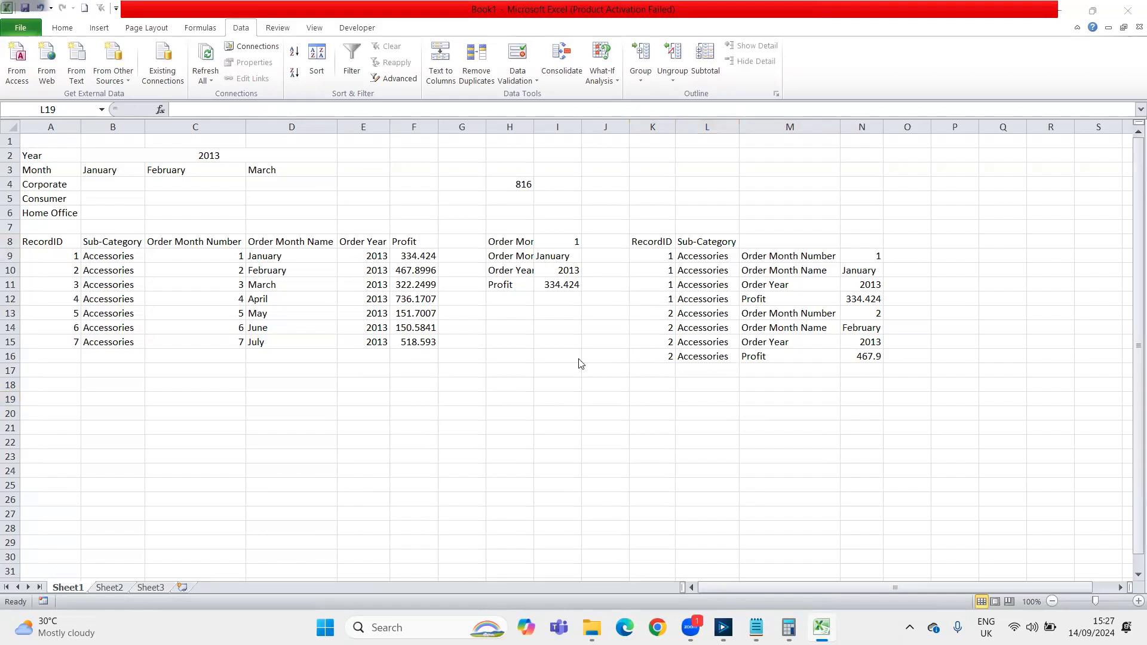
# Switch to Alteryx Designer and display the Transpose tool's output data in the results
pyautogui.hotkey('alt', 'Tab')
pyautogui.hotkey('alt', 'Tab')
pyautogui.hotkey('alt', 'Tab')
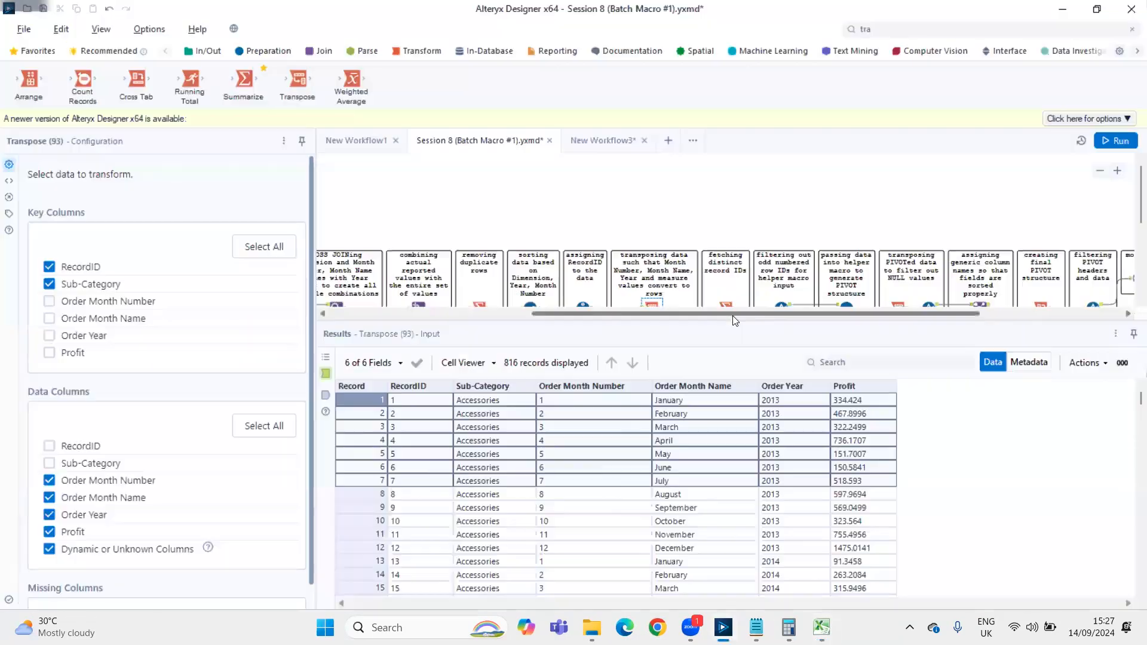
pyautogui.scroll(-3, 658, 227)
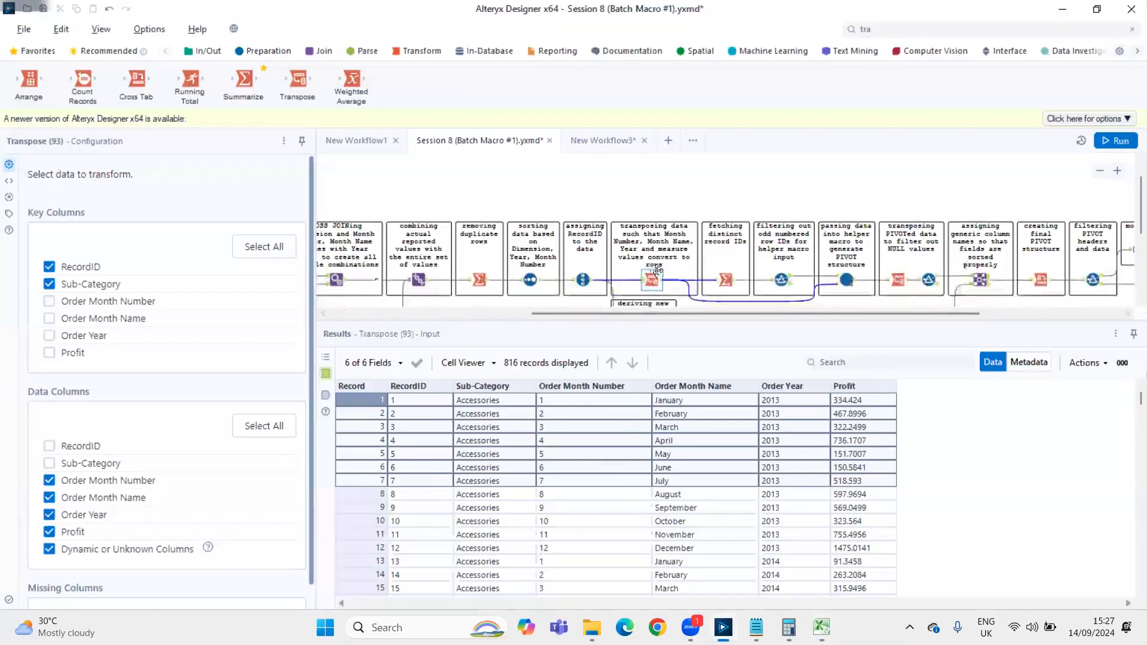
pyautogui.click(326, 394)
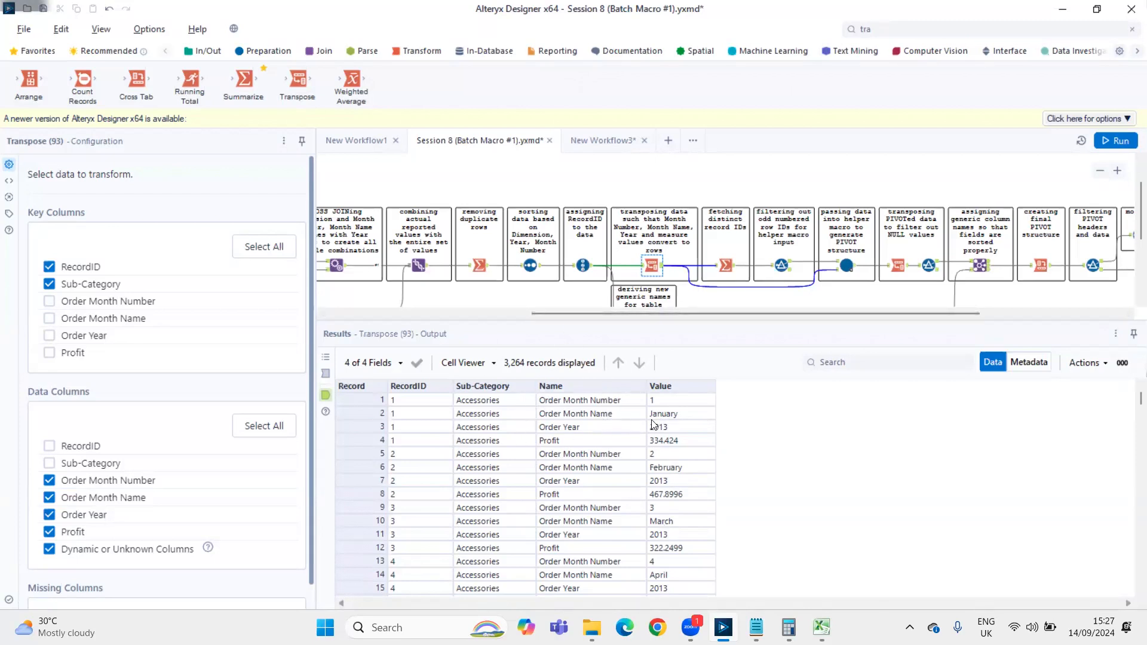
# Switch to the Excel workbook and dock it beside Alteryx Designer with the transposed rows in view
pyautogui.hotkey('alt', 'Tab')
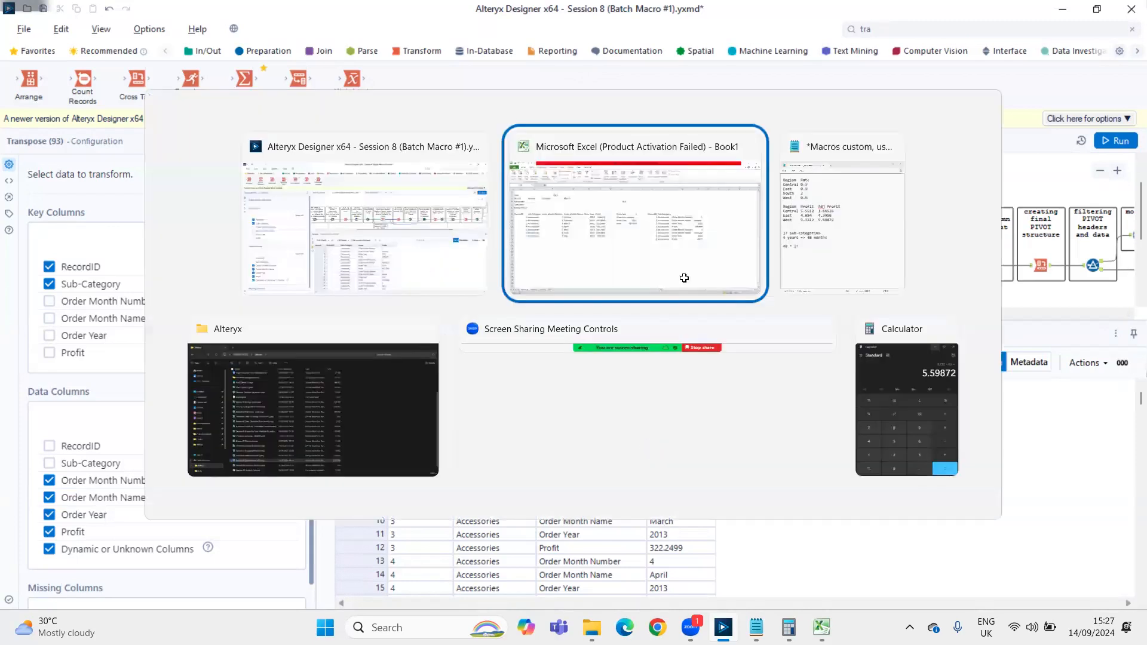
pyautogui.press('super+Right')
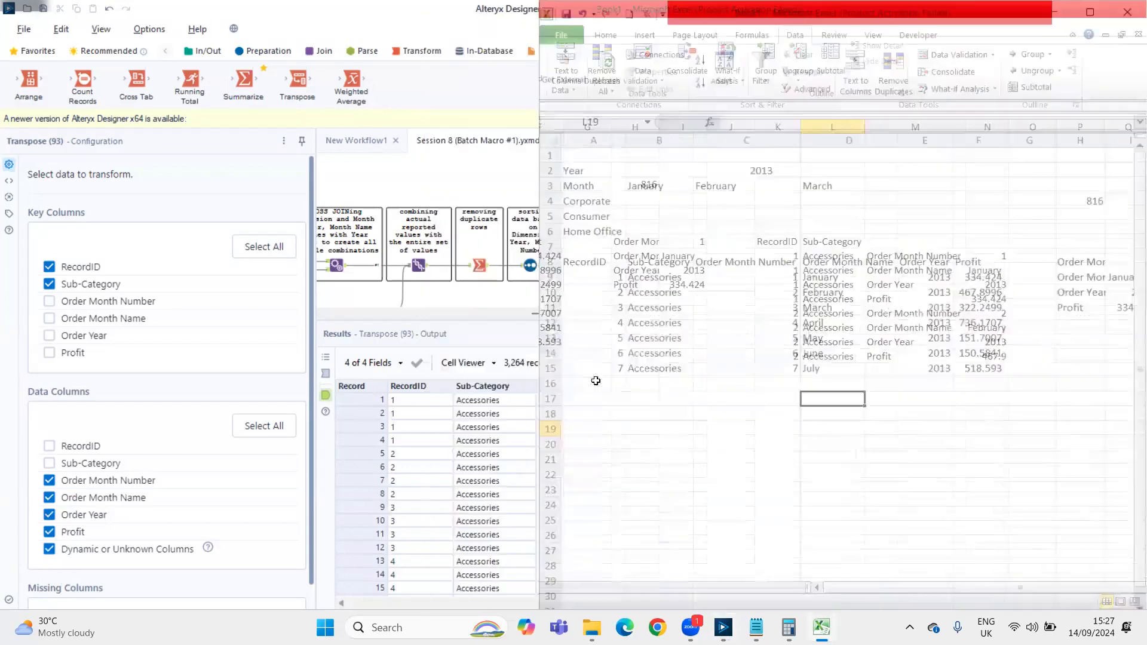
pyautogui.moveTo(964, 583); pyautogui.dragTo(1055, 579)
# Copy the second record's values in N13:N16 and paste them beside the first record's values at O9
pyautogui.click(1065, 323)
pyautogui.moveTo(1065, 323); pyautogui.dragTo(1071, 363)
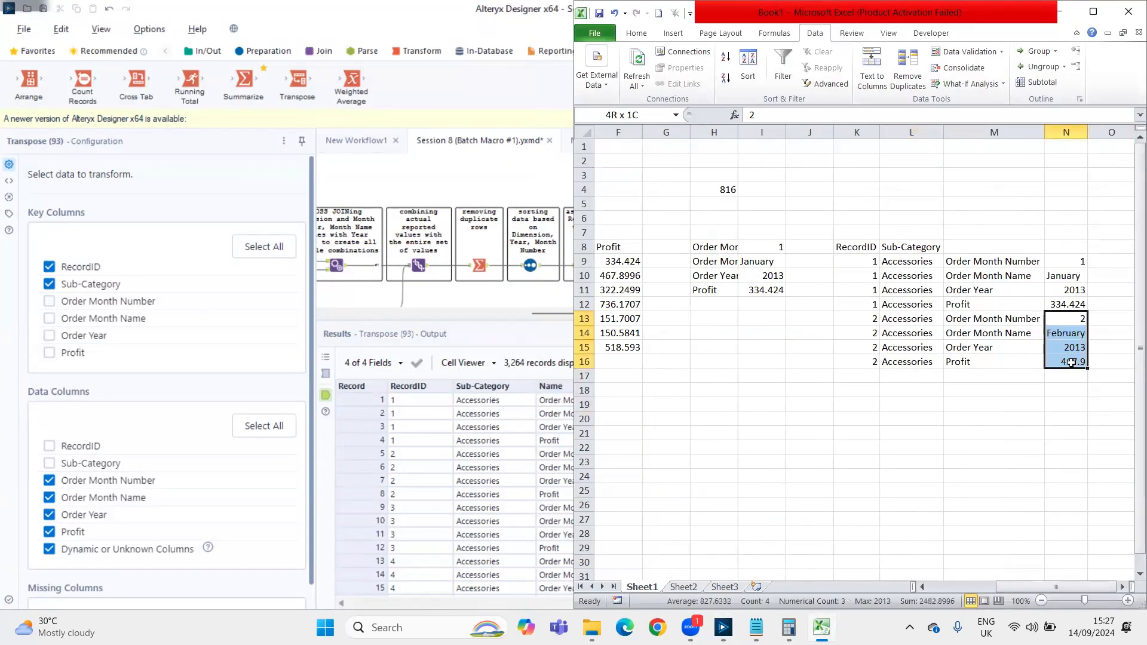
pyautogui.hotkey('ctrl', 'c')
pyautogui.click(1095, 263)
pyautogui.hotkey('ctrl', 'v')
pyautogui.click(950, 420)
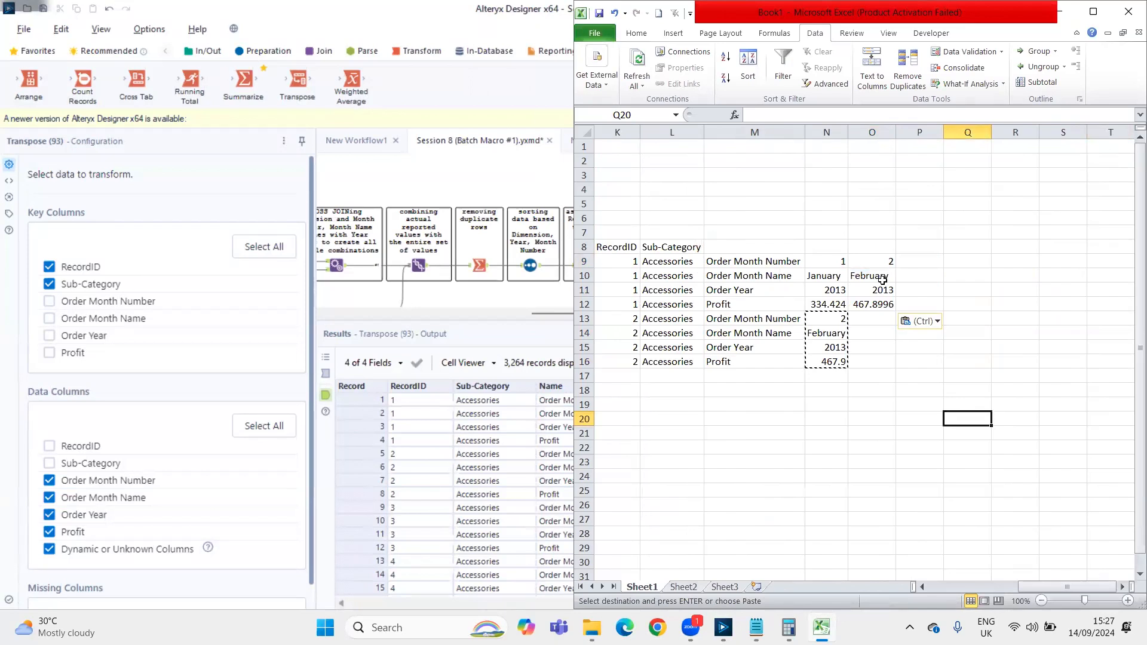
# Paste the copied values into P9:P12 and change the month number to 3, the month to March and the profit to 598.6332
pyautogui.moveTo(907, 261); pyautogui.dragTo(911, 302)
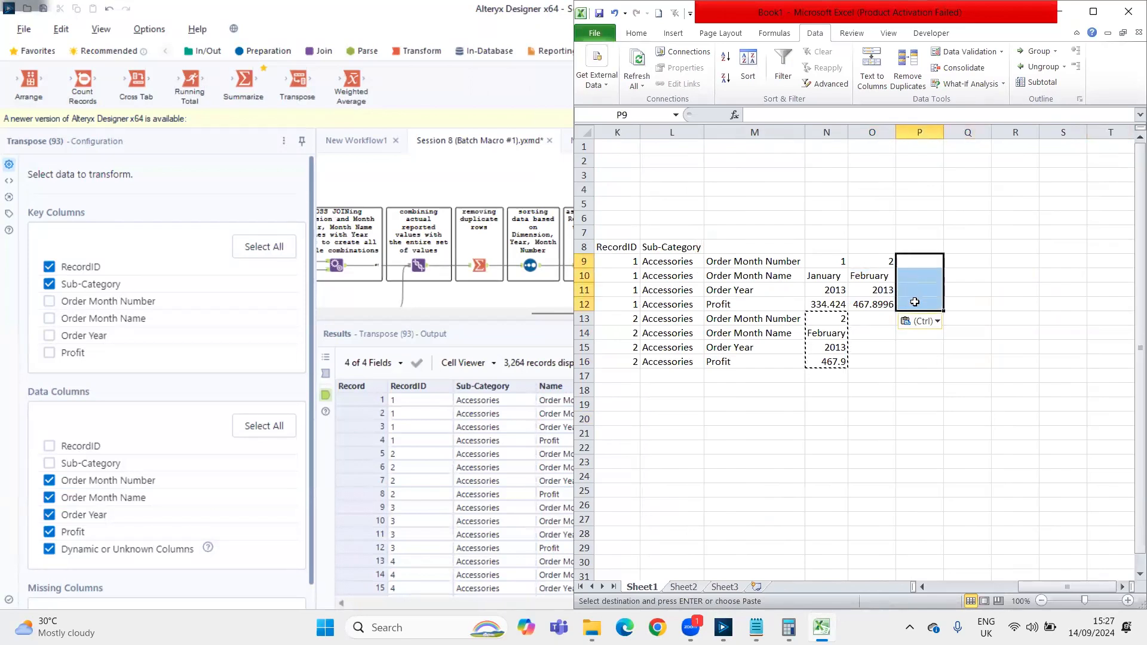
pyautogui.hotkey('ctrl', 'v')
pyautogui.click(919, 261)
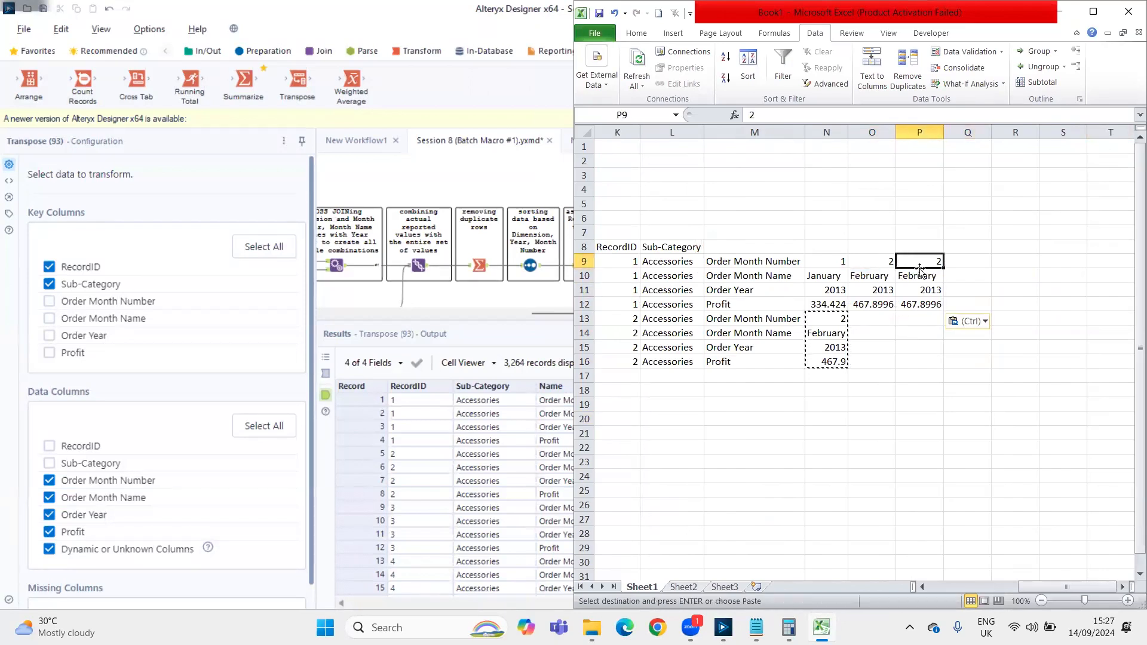
pyautogui.write('3')
pyautogui.click(916, 281)
pyautogui.write('March')
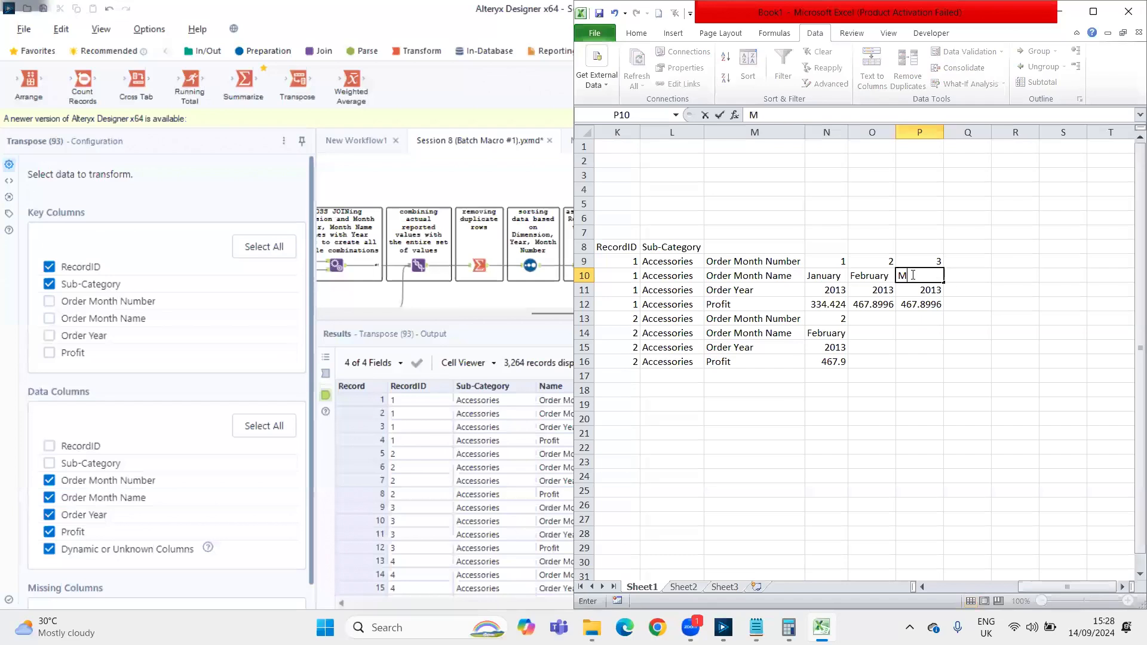
pyautogui.press('Return')
pyautogui.press('Return')
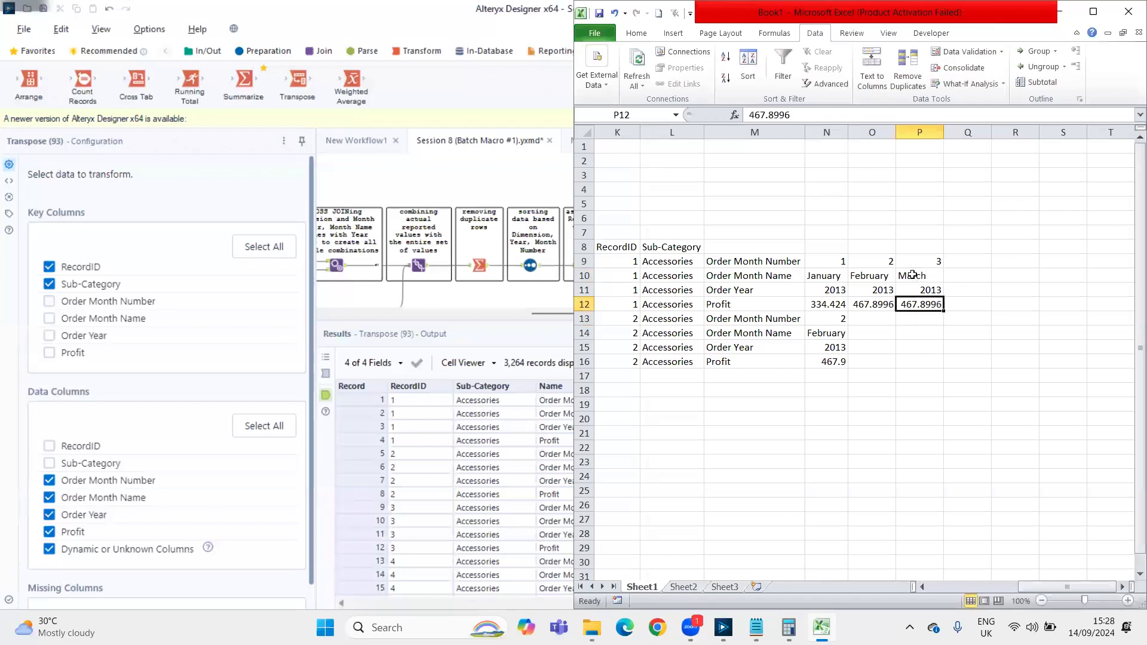
pyautogui.write('598.')
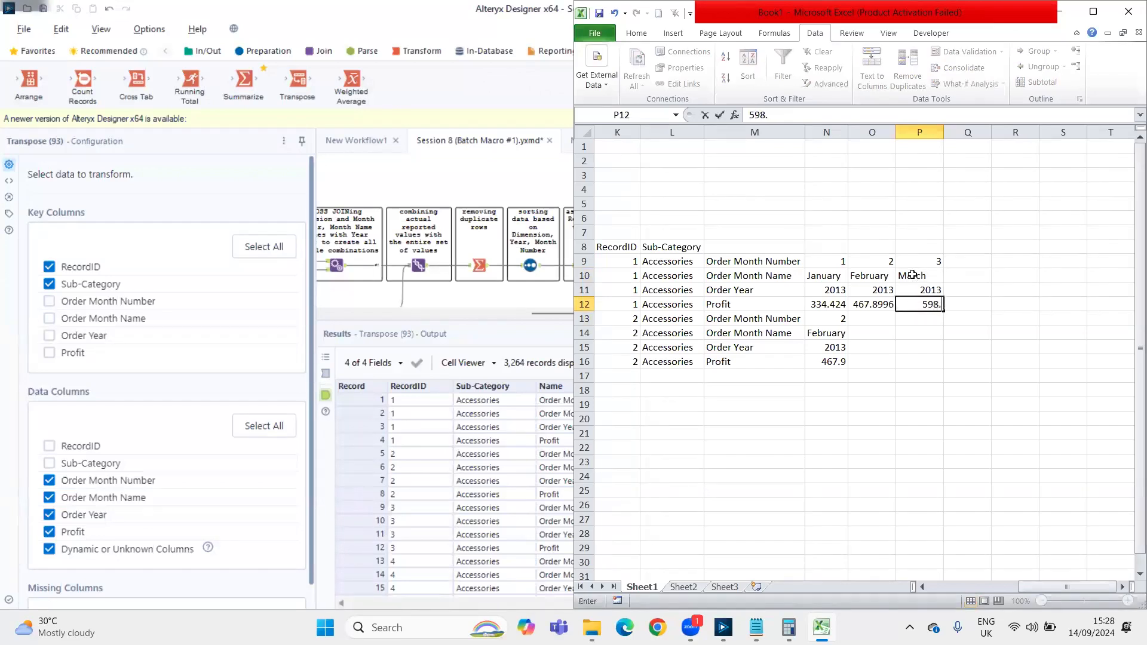
pyautogui.write('63323')
pyautogui.press('Return')
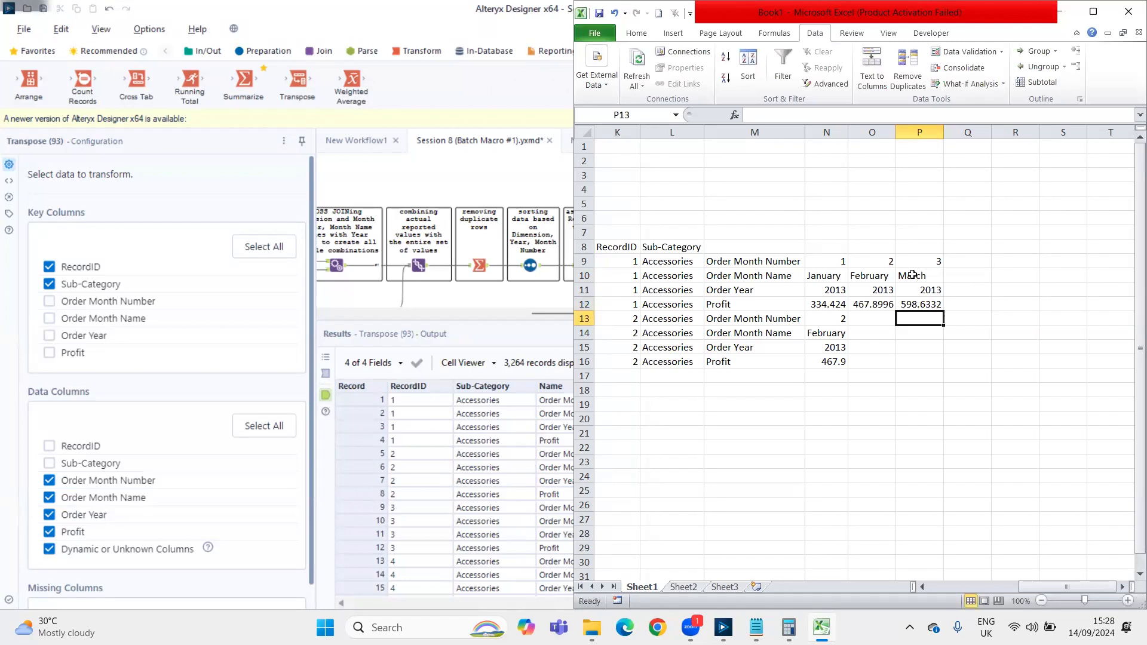
# Clear the second record's sub-category, field names and values in L13:N16
pyautogui.press('Up')
pyautogui.press('Left')
pyautogui.press('Left')
pyautogui.press('Left')
pyautogui.press('Left')
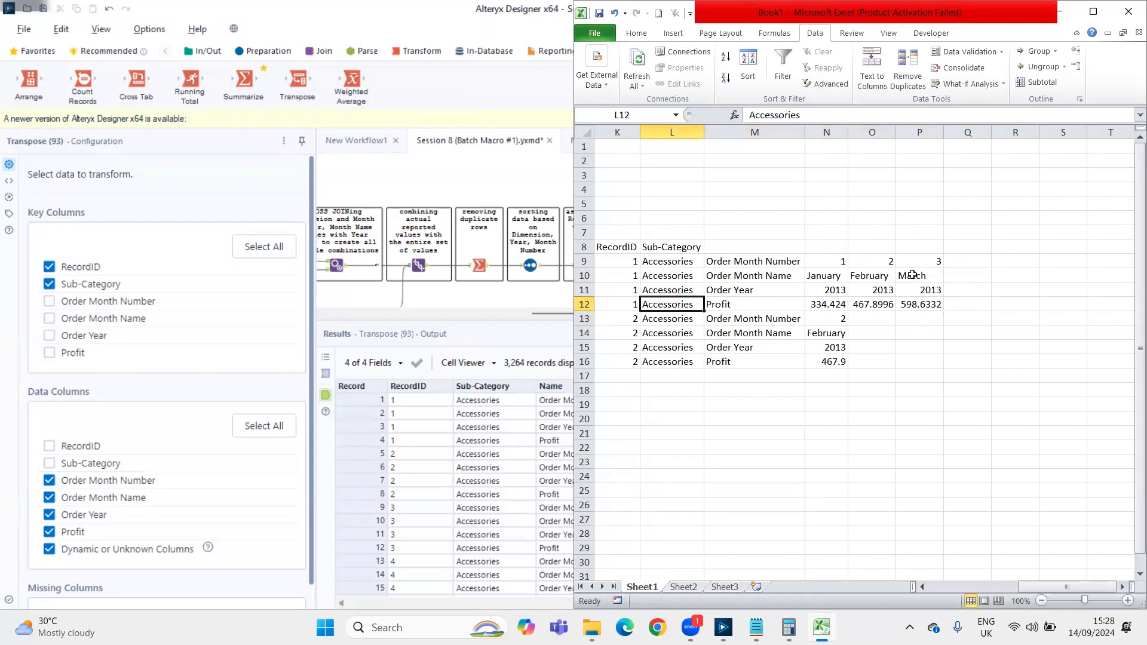
pyautogui.press('Down')
pyautogui.hotkey('shift', 'Down')
pyautogui.hotkey('shift', 'Down')
pyautogui.hotkey('shift', 'Down')
pyautogui.hotkey('shift', 'Right')
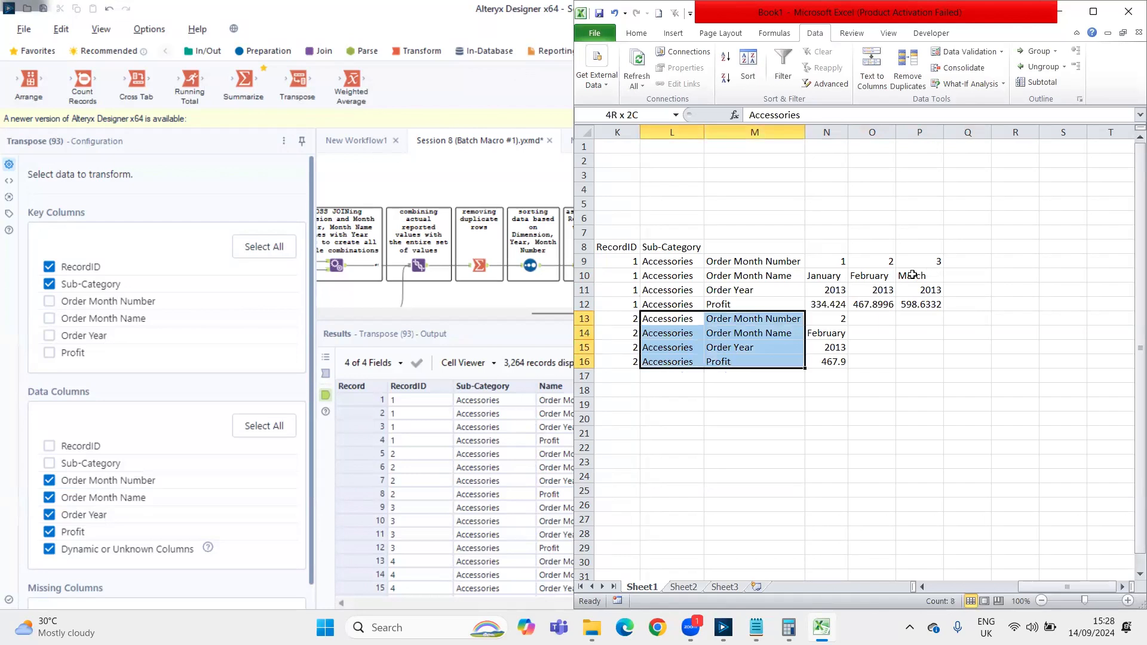
pyautogui.hotkey('shift', 'Right')
pyautogui.press('Delete')
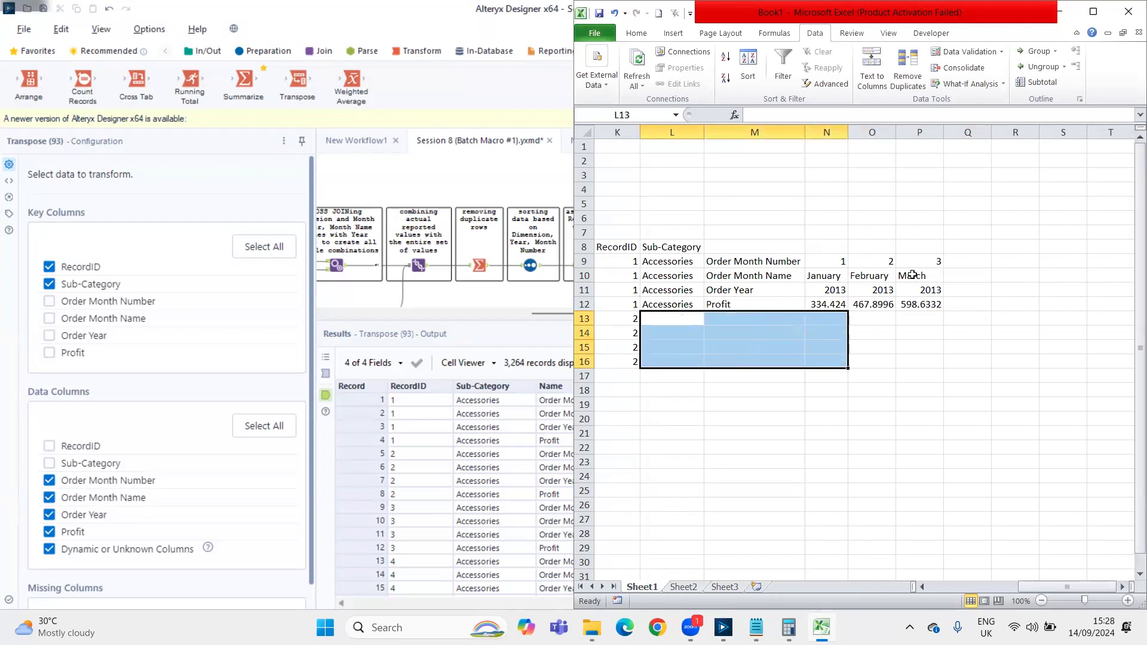
# Examine the Order Month Name, Order Year and Profit rows for Accessories across the month columns
pyautogui.press('Up')
pyautogui.press('Up')
pyautogui.press('Up')
pyautogui.hotkey('shift', 'Right')
pyautogui.hotkey('shift', 'Right')
pyautogui.hotkey('shift', 'Right')
pyautogui.hotkey('shift', 'Right')
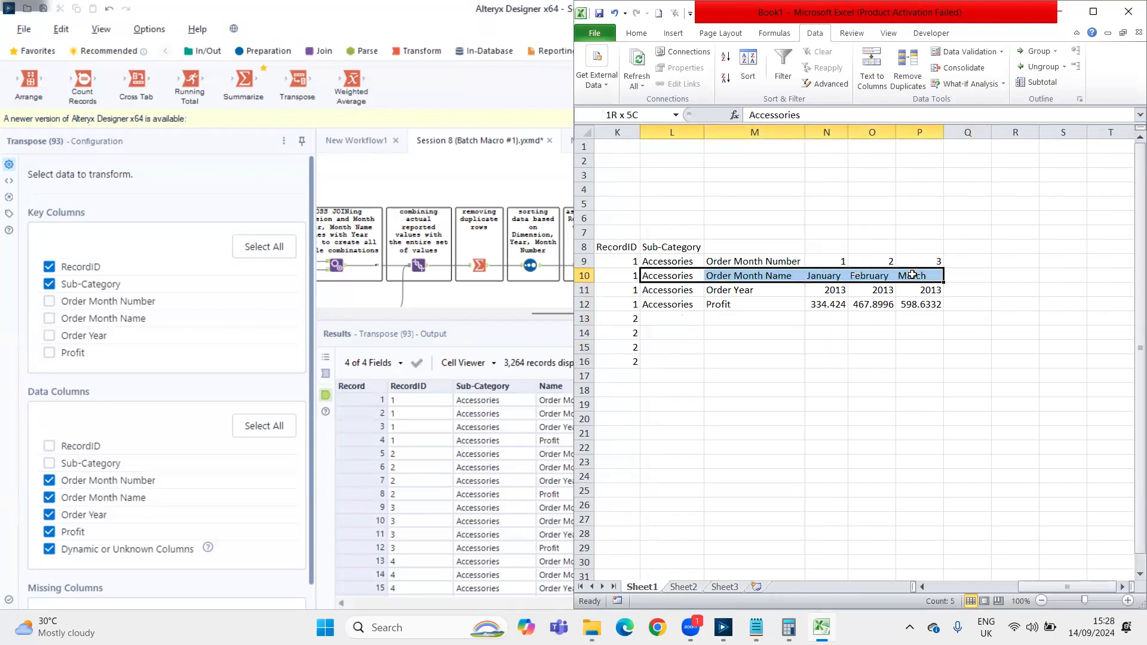
pyautogui.hotkey('shift', 'Right')
pyautogui.press('Down')
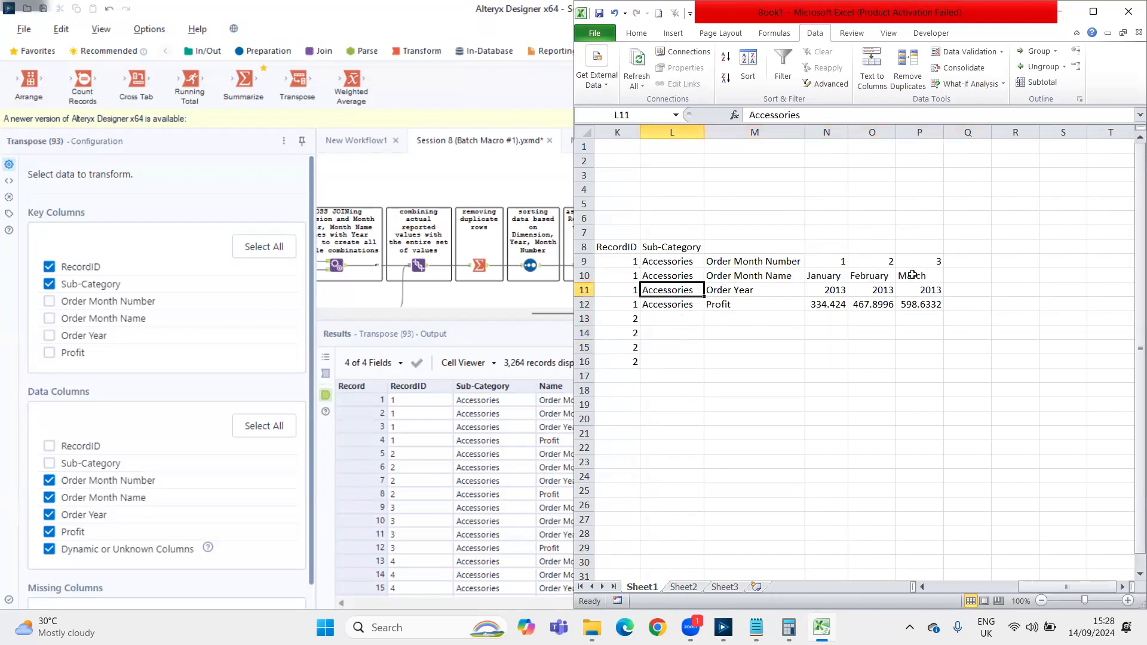
pyautogui.hotkey('shift', 'Right')
pyautogui.hotkey('shift', 'Right')
pyautogui.hotkey('shift', 'Right')
pyautogui.hotkey('shift', 'Right')
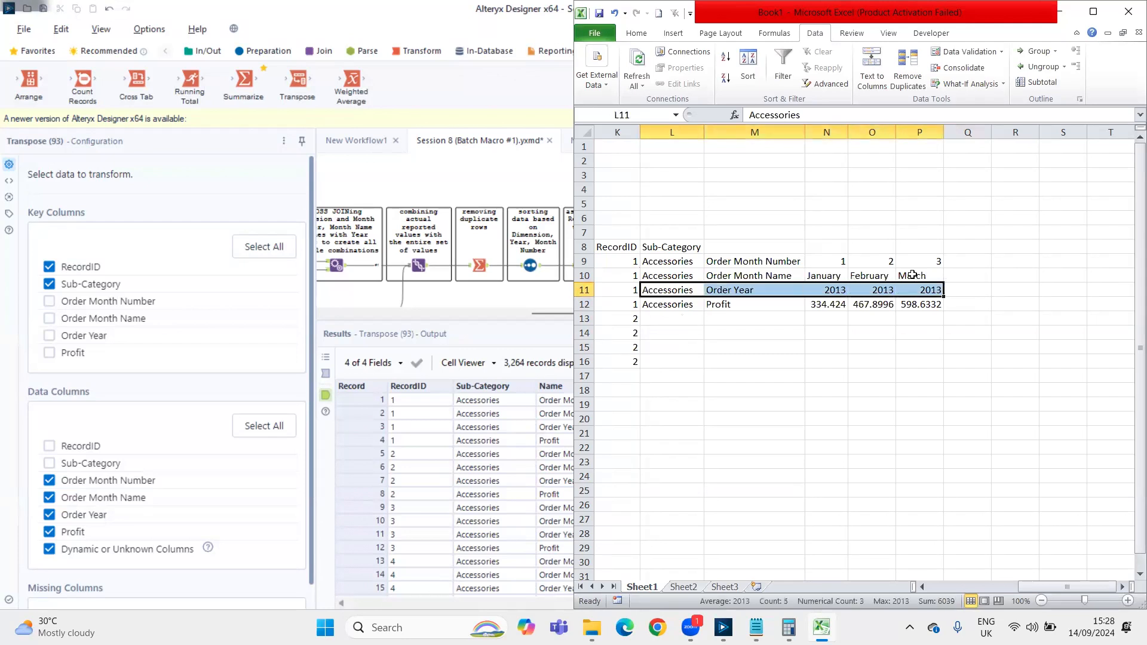
pyautogui.press('Down')
pyautogui.hotkey('shift', 'Right')
pyautogui.hotkey('shift', 'Right')
pyautogui.hotkey('shift', 'Right')
pyautogui.hotkey('shift', 'Right')
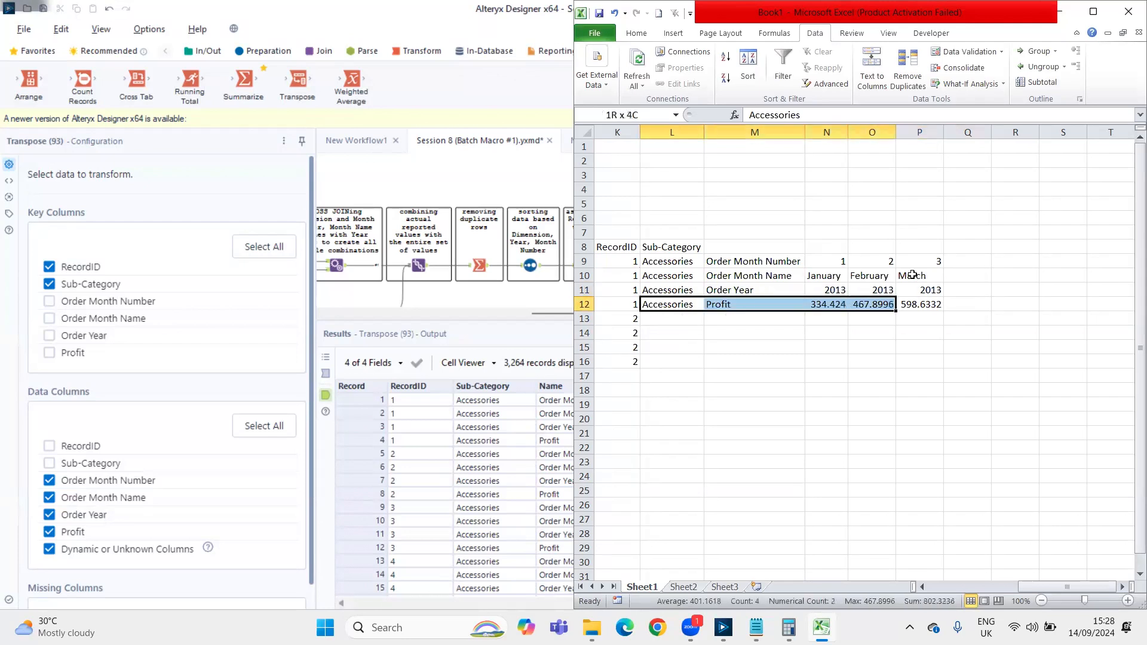
# Add a row for another sub-category by entering Chairs in L13 and Profit in M13
pyautogui.press('Down')
pyautogui.write('Chairs')
pyautogui.press('Tab')
pyautogui.write('Profit')
pyautogui.press('Up')
# Examine the January, February and March columns from row 10 down to the Chairs row
pyautogui.press('Right')
pyautogui.press('Up')
pyautogui.press('Up')
pyautogui.hotkey('shift', 'Down')
pyautogui.hotkey('shift', 'Down')
pyautogui.hotkey('shift', 'Down')
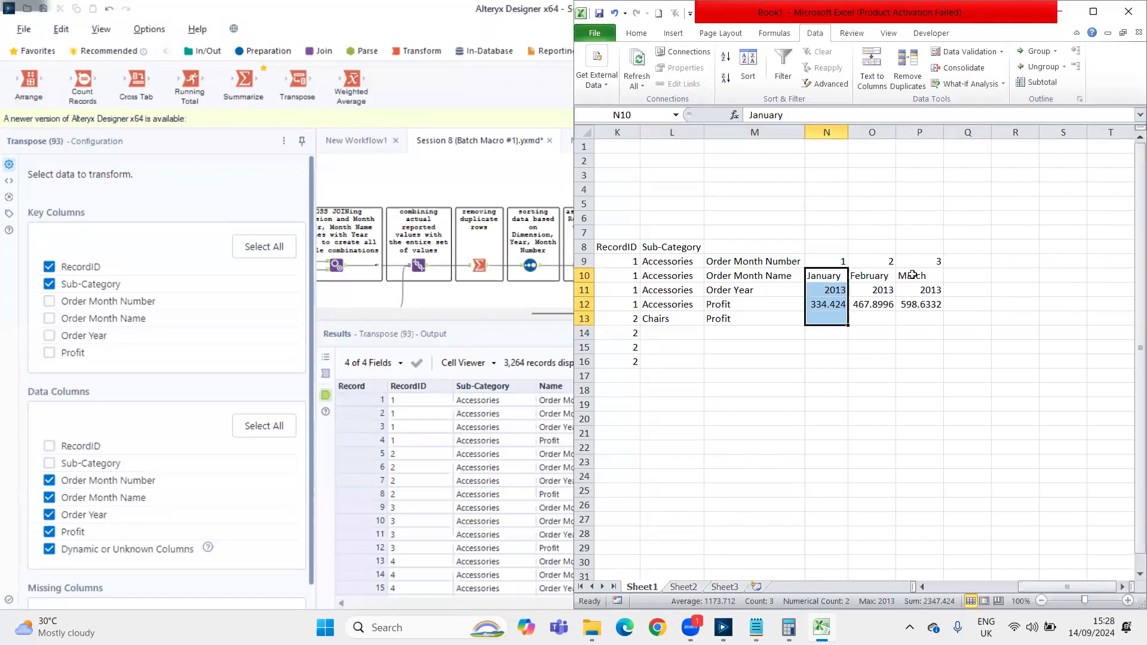
pyautogui.press('Right')
pyautogui.hotkey('shift', 'Down')
pyautogui.hotkey('shift', 'Down')
pyautogui.hotkey('shift', 'Down')
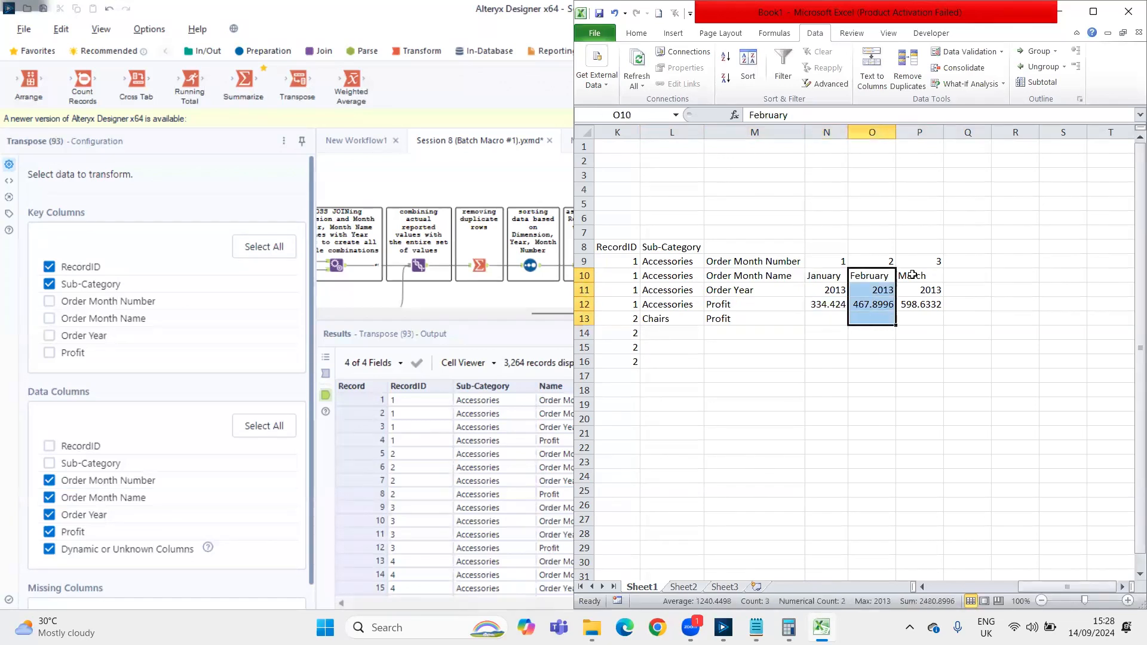
pyautogui.press('Right')
pyautogui.hotkey('shift', 'Down')
pyautogui.hotkey('shift', 'Down')
pyautogui.hotkey('shift', 'Down')
# Add a sub-category row below Chairs by entering Tables in L14 and Profit in M14
pyautogui.press('Left')
pyautogui.press('Left')
pyautogui.press('Left')
pyautogui.press('Left')
pyautogui.press('Down')
pyautogui.press('Down')
pyautogui.press('Down')
pyautogui.press('Down')
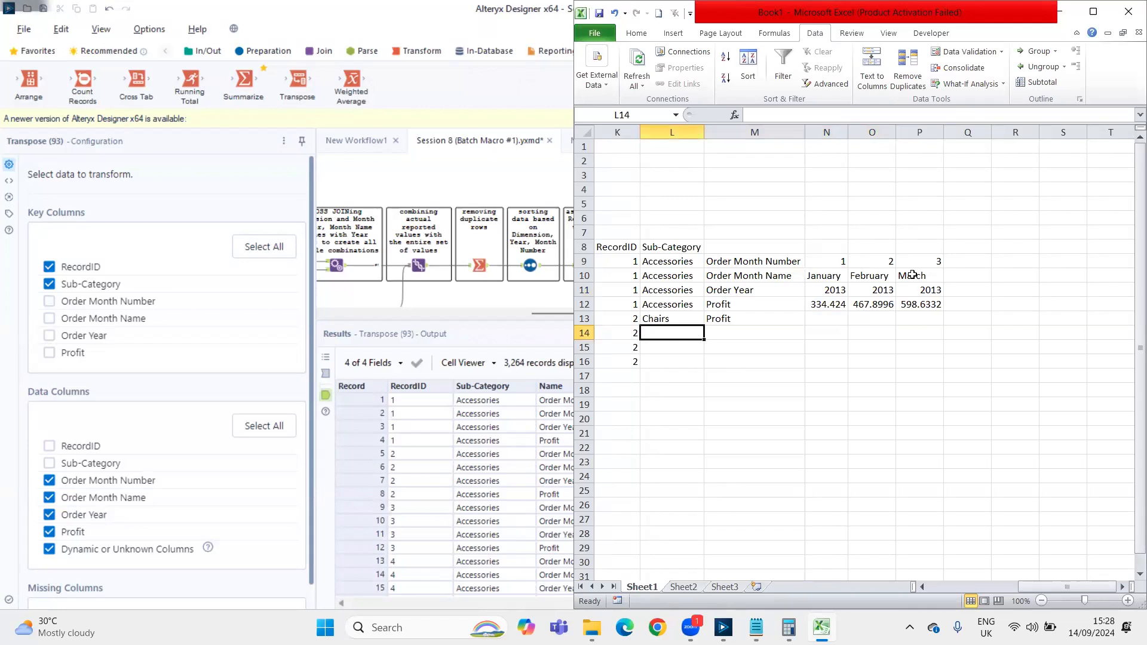
pyautogui.write('Tables')
pyautogui.press('Tab')
pyautogui.write('Profit')
pyautogui.press('Tab')
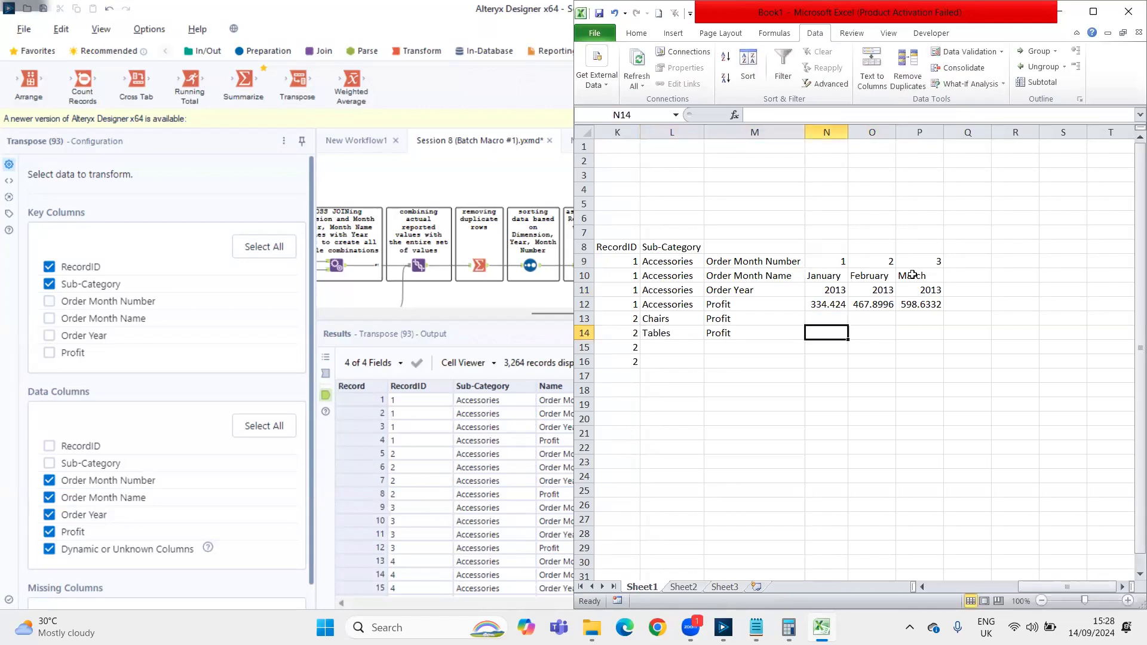
# Examine the month columns above the Tables row and the empty cells beside March for further months
pyautogui.hotkey('shift', 'Up')
pyautogui.hotkey('shift', 'Up')
pyautogui.hotkey('shift', 'Up')
pyautogui.press('Right')
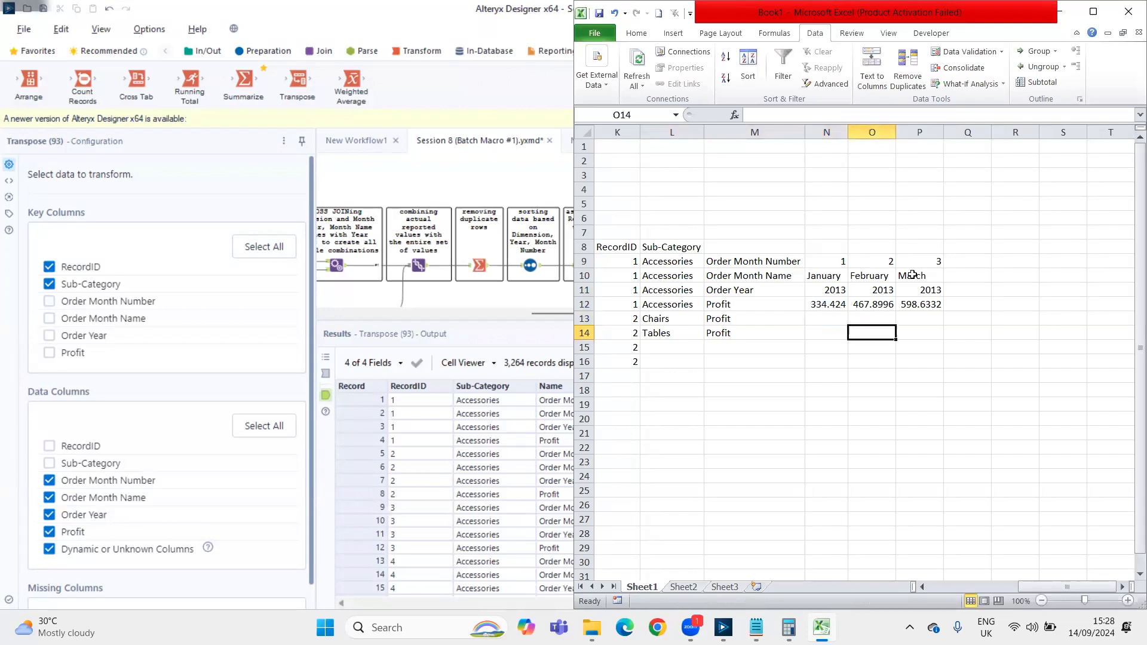
pyautogui.hotkey('shift', 'Up')
pyautogui.hotkey('shift', 'Up')
pyautogui.hotkey('shift', 'Up')
pyautogui.press('Right')
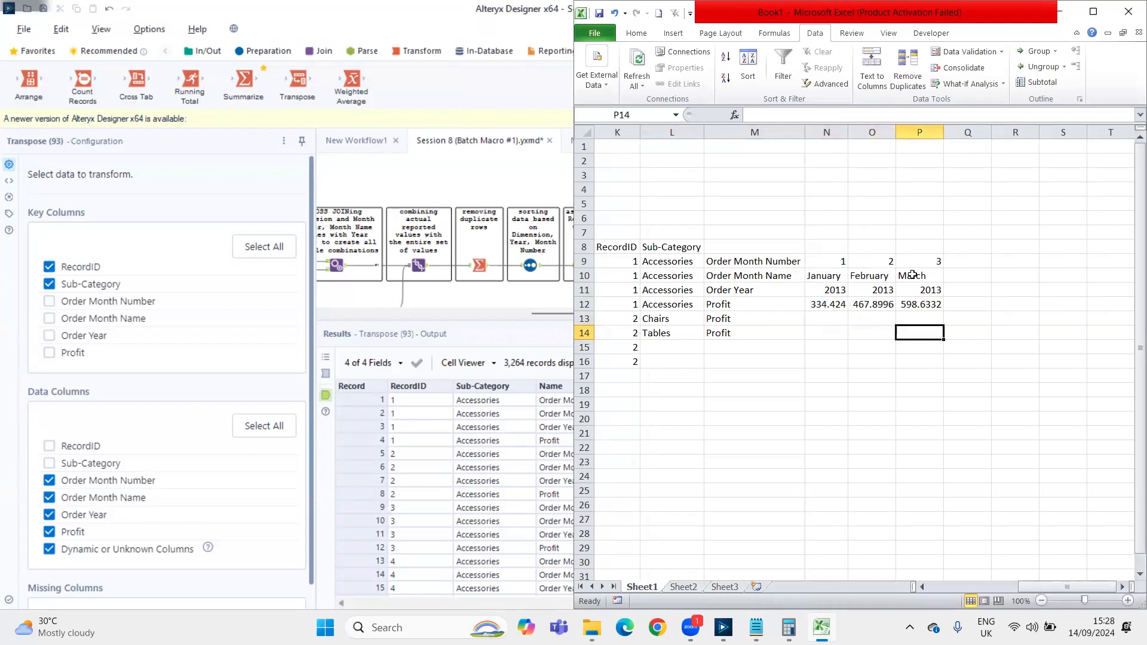
pyautogui.press('Right')
pyautogui.press('Up')
pyautogui.press('Up')
pyautogui.press('Up')
pyautogui.press('Up')
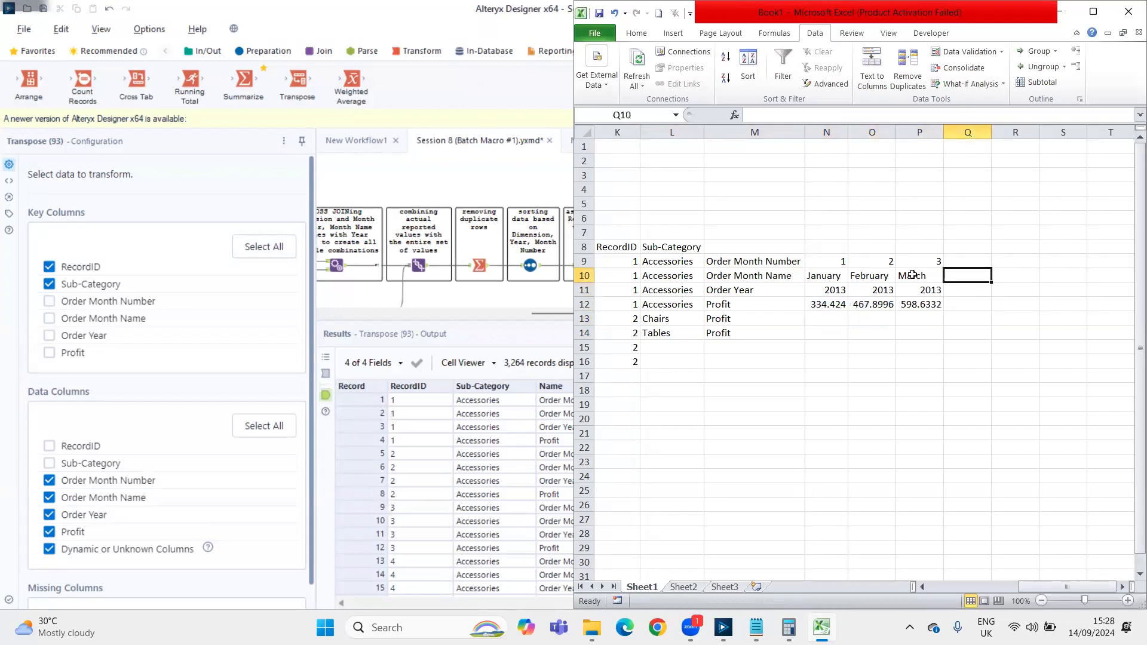
pyautogui.hotkey('shift', 'Right')
pyautogui.hotkey('shift', 'Right')
pyautogui.hotkey('shift', 'Right')
pyautogui.press('Left')
pyautogui.press('Right')
# Start a fourth month column by entering 4 in Q9 and April in Q10
pyautogui.press('Up')
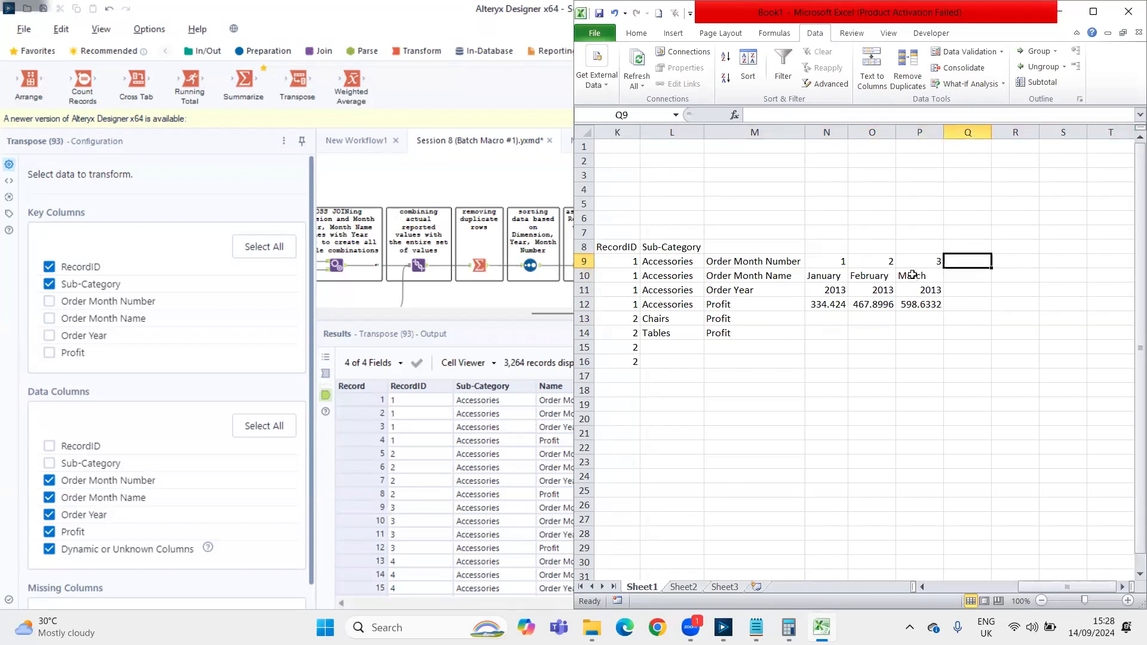
pyautogui.write('4')
pyautogui.press('Return')
pyautogui.write('Aprile')
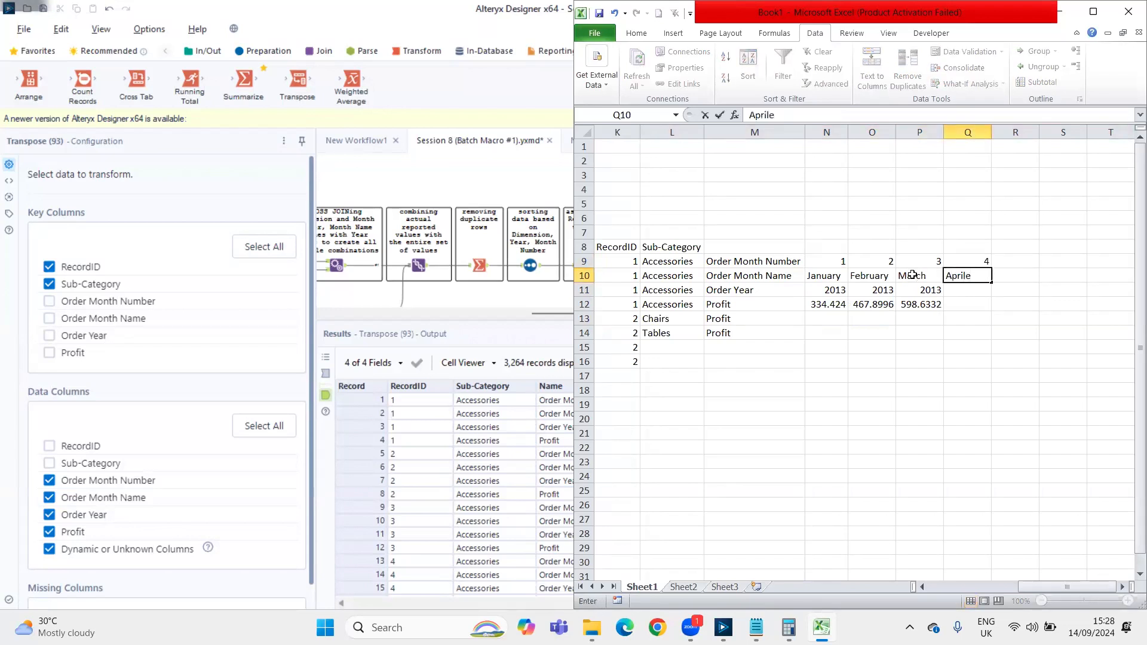
pyautogui.press('BackSpace')
pyautogui.press('Return')
# Complete the April column by filling the year 2013 from P11 into Q11
pyautogui.press('Left')
pyautogui.hotkey('shift', 'Right')
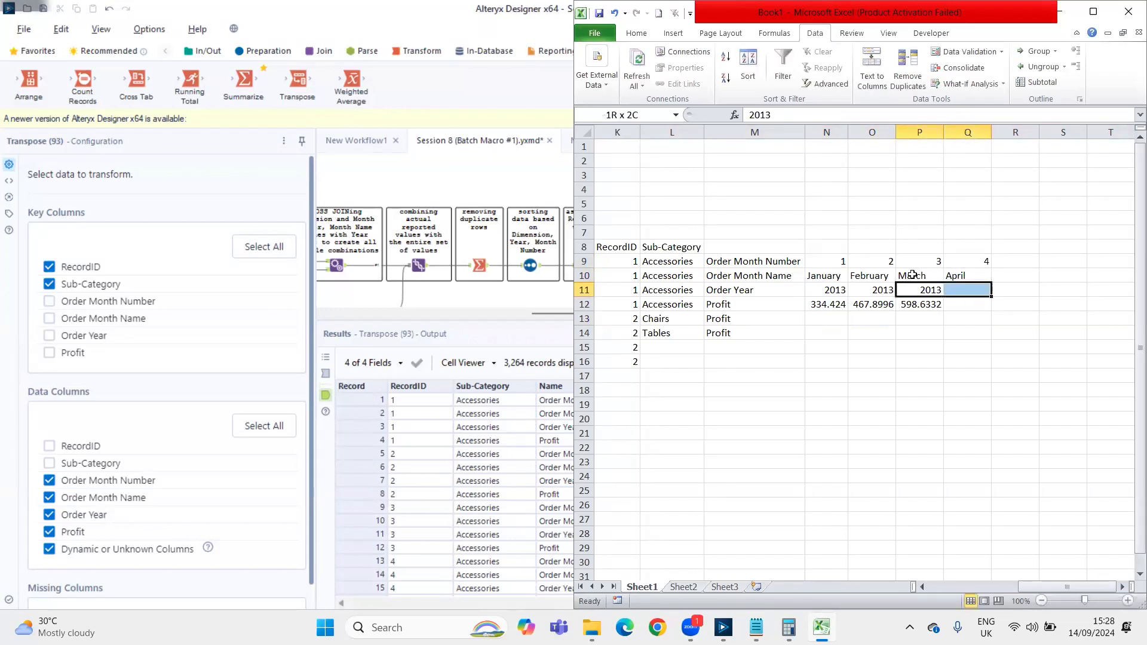
pyautogui.hotkey('ctrl', 'r')
# Copy the January to April month numbers and names in N9:Q10 into the four columns starting at R9
pyautogui.press('Right')
pyautogui.press('Right')
pyautogui.press('Up')
pyautogui.press('Left')
pyautogui.press('Up')
pyautogui.hotkey('shift', 'Down')
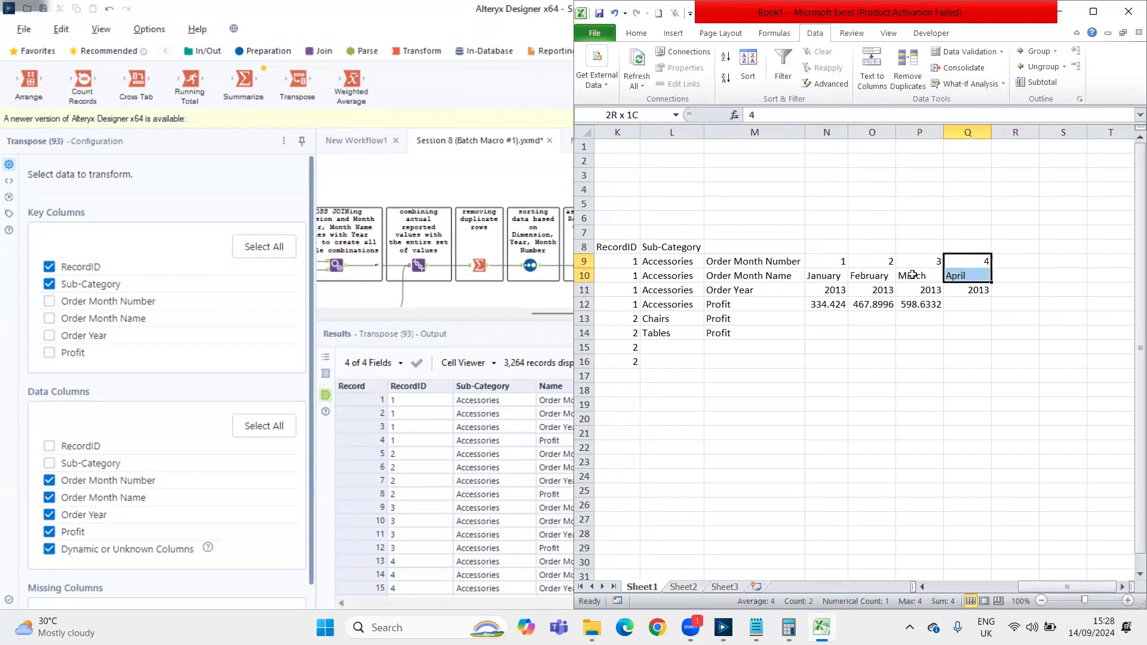
pyautogui.hotkey('shift', 'Left')
pyautogui.hotkey('shift', 'Left')
pyautogui.hotkey('shift', 'Left')
pyautogui.hotkey('ctrl', 'c')
pyautogui.press('Right')
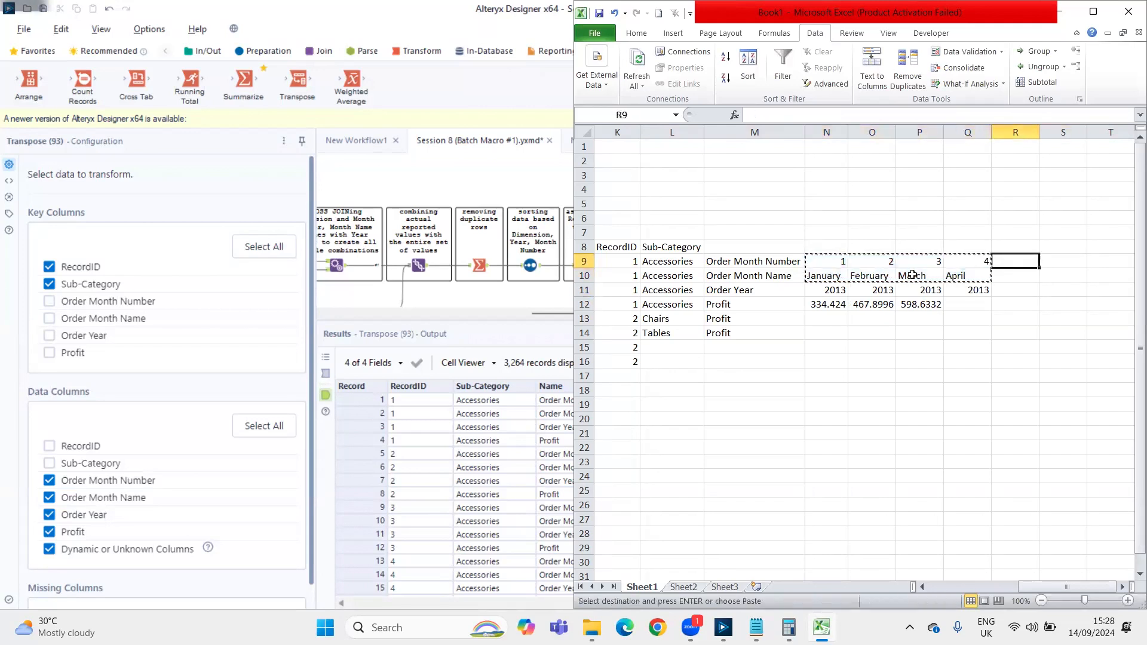
pyautogui.hotkey('ctrl', 'v')
# Enter 2014 as the Order Year in R11 and fill it across to U11
pyautogui.press('Down')
pyautogui.press('Down')
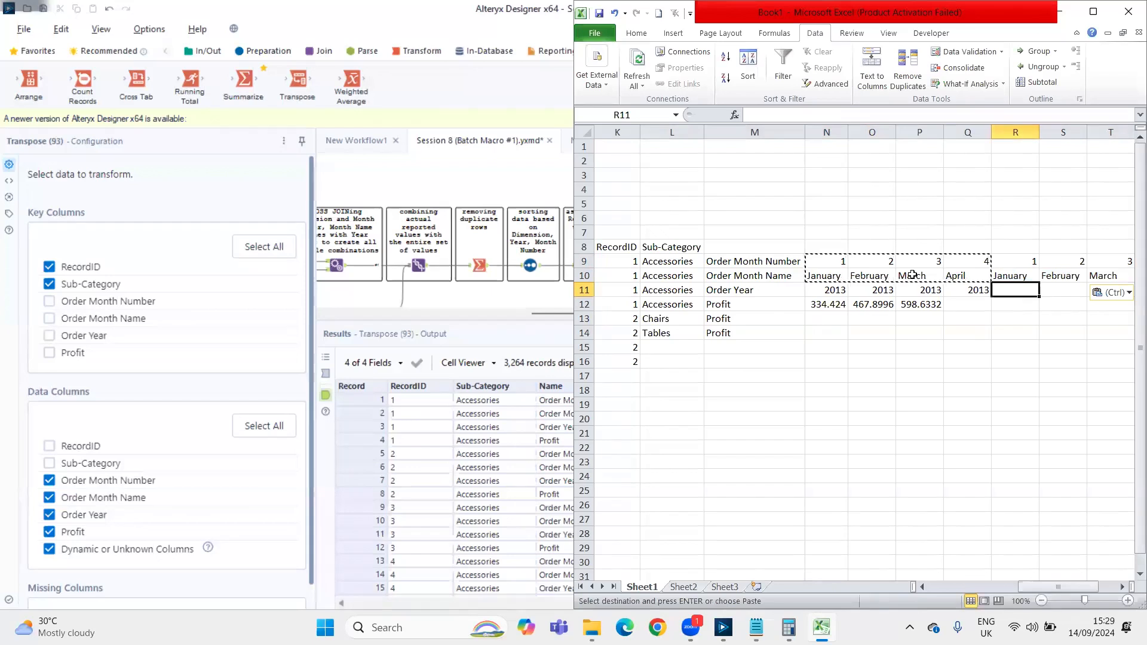
pyautogui.write('2014')
pyautogui.hotkey('ctrl', 'Return')
pyautogui.hotkey('shift', 'Right')
pyautogui.hotkey('shift', 'Right')
pyautogui.hotkey('shift', 'Right')
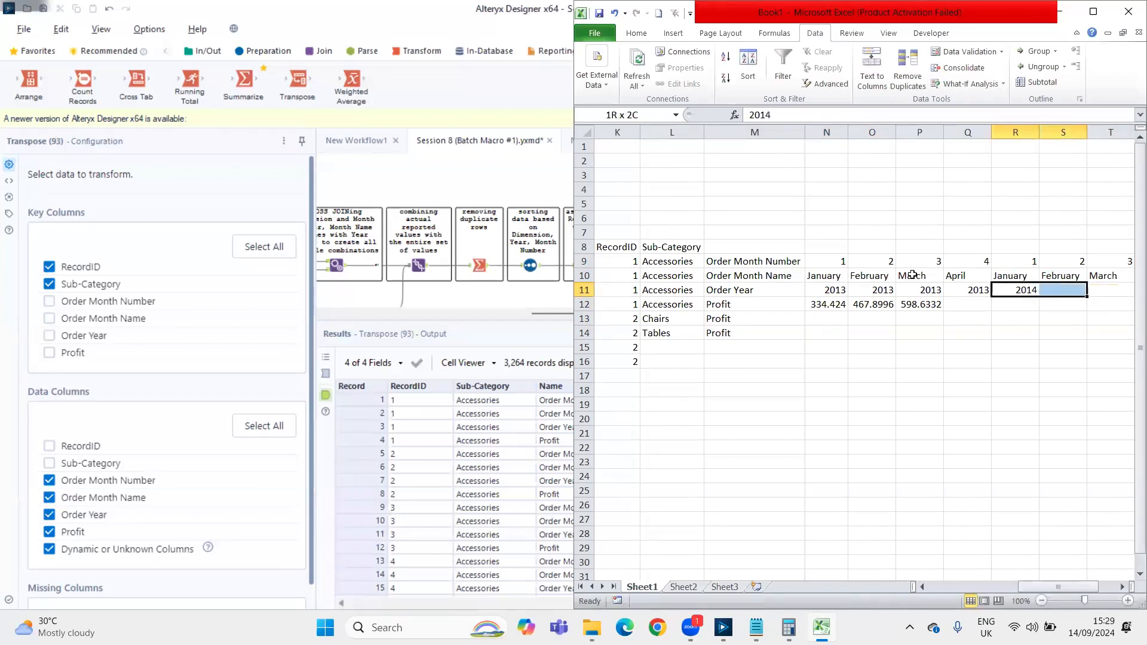
pyautogui.hotkey('ctrl', 'r')
# Examine the Profit and Order Year rows across the 2013 and 2014 month columns
pyautogui.press('Down')
pyautogui.press('Down')
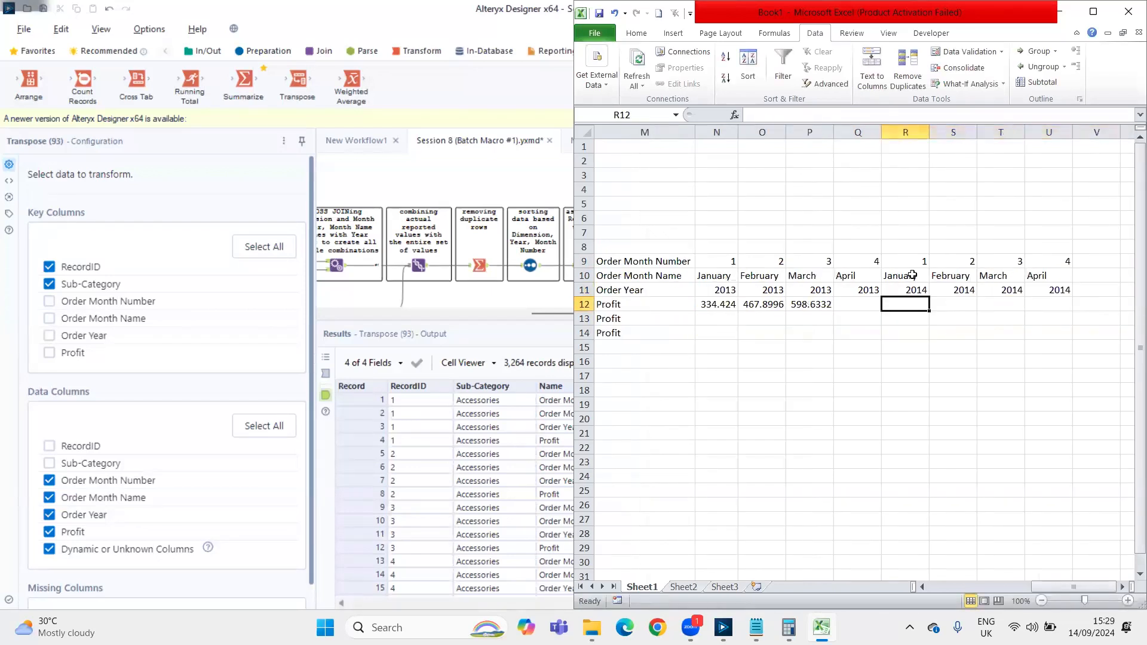
pyautogui.press('Left')
pyautogui.press('Left')
pyautogui.press('Left')
pyautogui.press('Left')
pyautogui.press('Left')
pyautogui.press('Left')
pyautogui.press('Left')
pyautogui.press('Right')
pyautogui.press('Up')
pyautogui.press('Right')
pyautogui.press('Right')
pyautogui.press('Right')
pyautogui.press('Right')
pyautogui.press('Right')
pyautogui.press('Right')
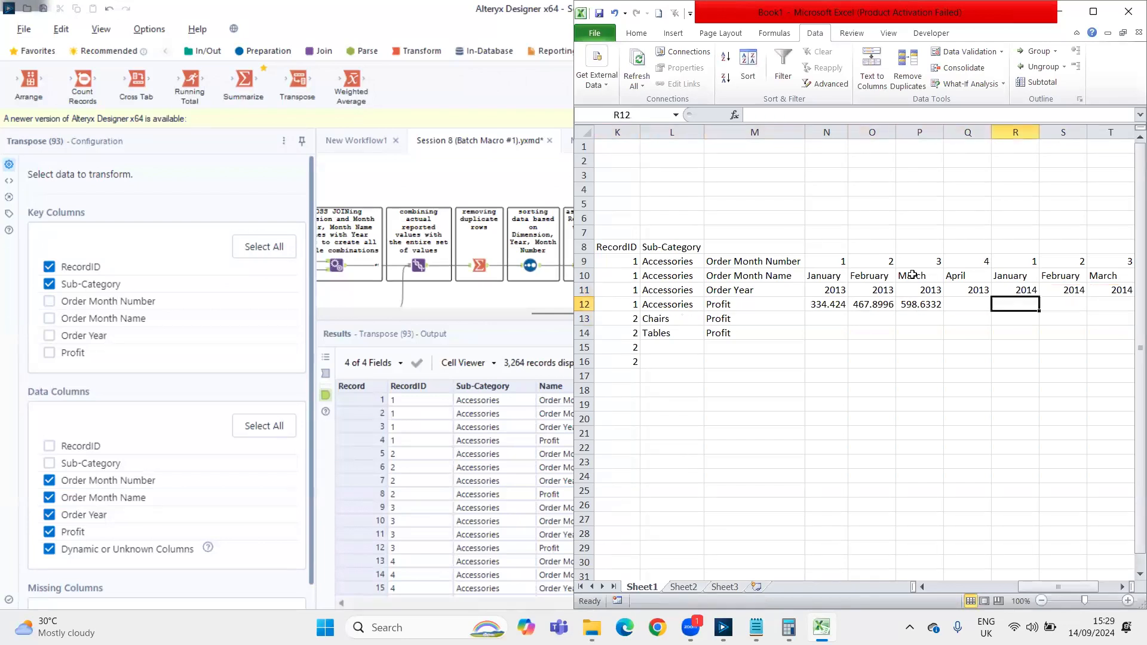
# Examine the Chairs row and the Accessories Order Year row against the month columns
pyautogui.press('Down')
pyautogui.press('Left')
pyautogui.press('Left')
pyautogui.press('Left')
pyautogui.press('Right')
pyautogui.press('Right')
pyautogui.press('Right')
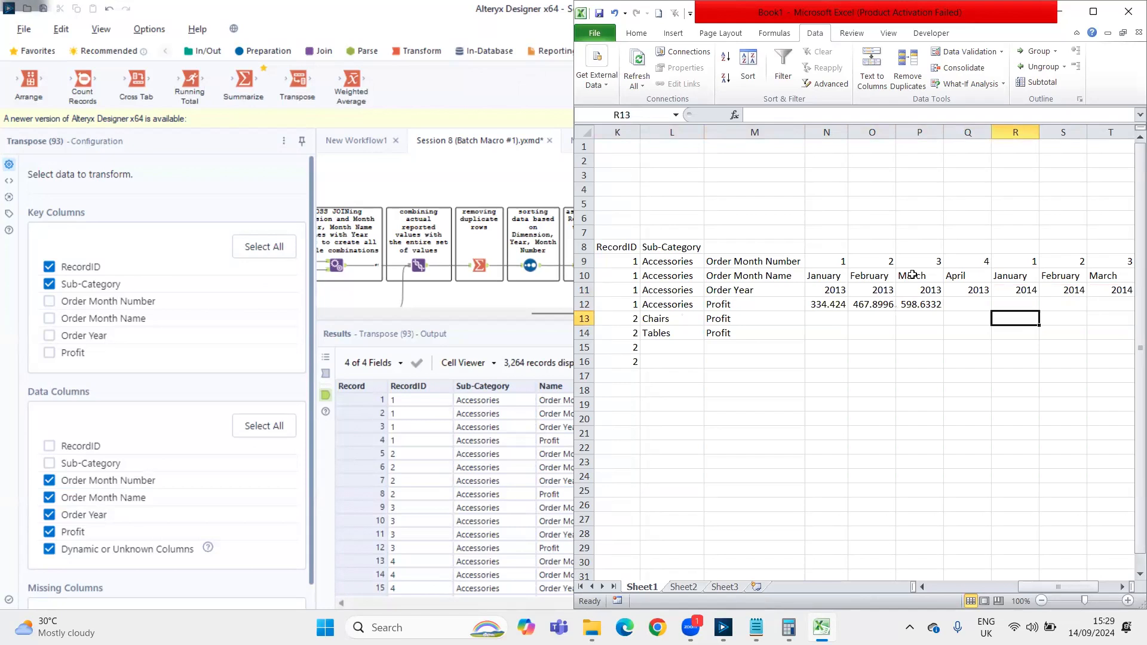
pyautogui.press('Up')
pyautogui.press('Up')
pyautogui.press('Left')
pyautogui.press('Left')
pyautogui.press('Left')
pyautogui.press('Left')
pyautogui.press('Left')
pyautogui.press('Left')
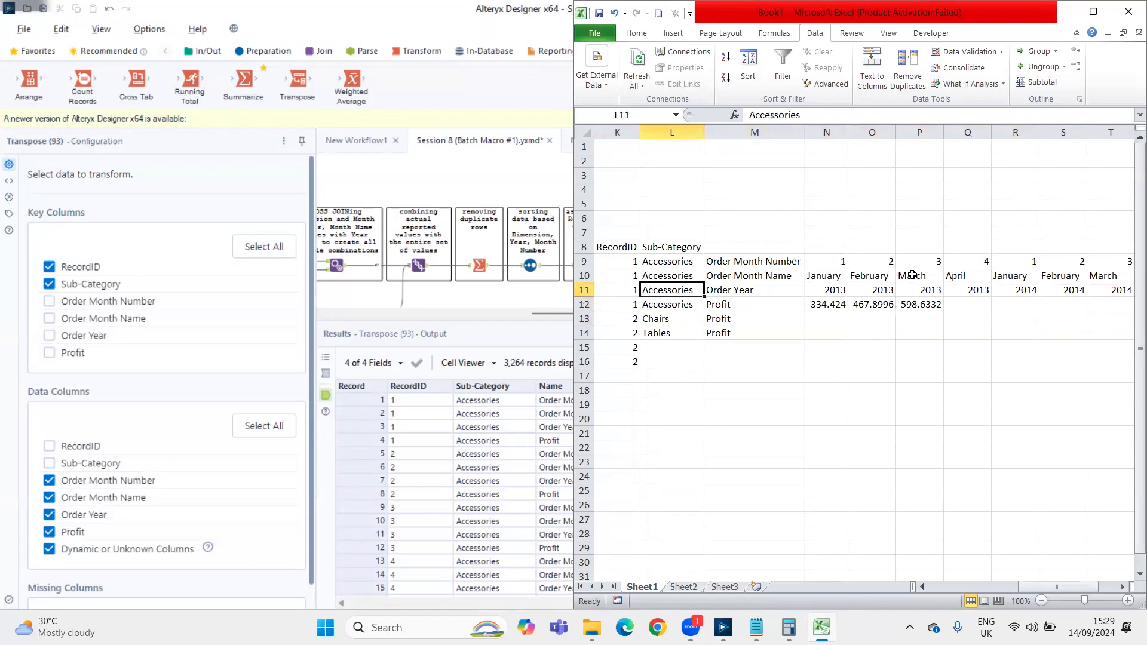
# Examine the pivot layout as one block from the sub-category names in L10 through T15
pyautogui.press('Up')
pyautogui.hotkey('shift', 'Down')
pyautogui.hotkey('shift', 'Down')
pyautogui.hotkey('shift', 'Down')
pyautogui.hotkey('shift', 'Down')
pyautogui.hotkey('shift', 'Down')
pyautogui.hotkey('shift', 'Right')
pyautogui.hotkey('shift', 'Right')
pyautogui.hotkey('shift', 'Right')
pyautogui.hotkey('shift', 'Right')
pyautogui.hotkey('shift', 'Right')
pyautogui.hotkey('shift', 'Right')
pyautogui.hotkey('shift', 'Right')
pyautogui.hotkey('shift', 'Right')
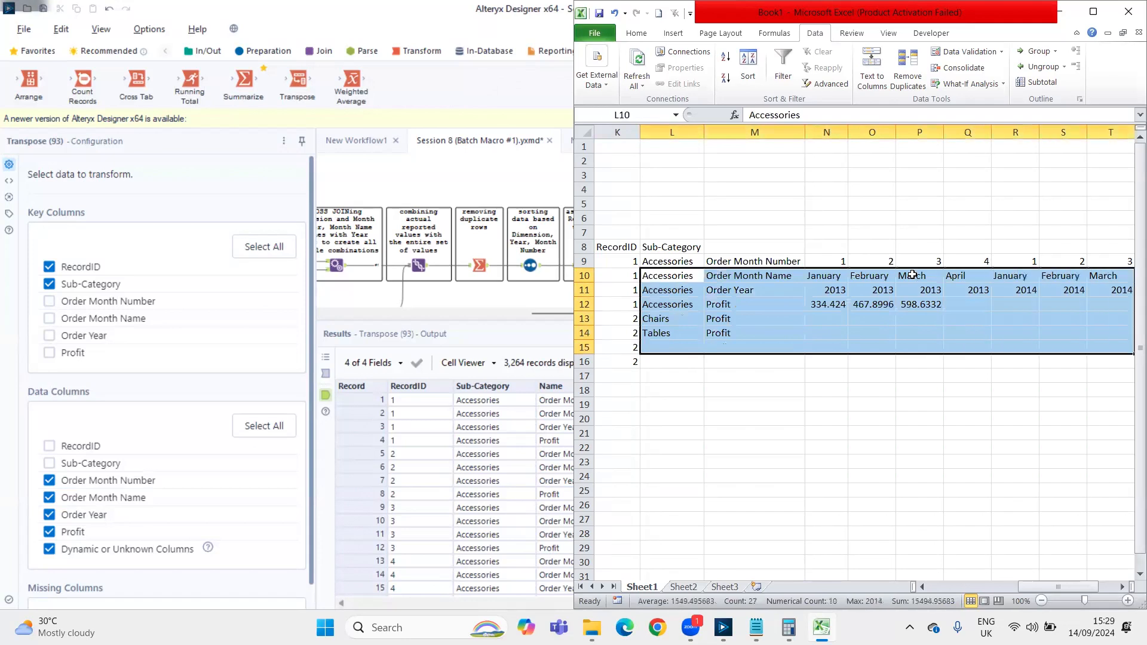
# Examine the single-month example in H8:I11 that lists the field names beside their values
pyautogui.press('Left')
pyautogui.press('Left')
pyautogui.press('Left')
pyautogui.press('Left')
pyautogui.press('Left')
pyautogui.press('Left')
pyautogui.press('Left')
pyautogui.press('Left')
pyautogui.press('Left')
pyautogui.press('Right')
pyautogui.press('Right')
pyautogui.press('Right')
pyautogui.press('Right')
pyautogui.press('Right')
pyautogui.press('Up')
pyautogui.press('Up')
pyautogui.hotkey('shift', 'Down')
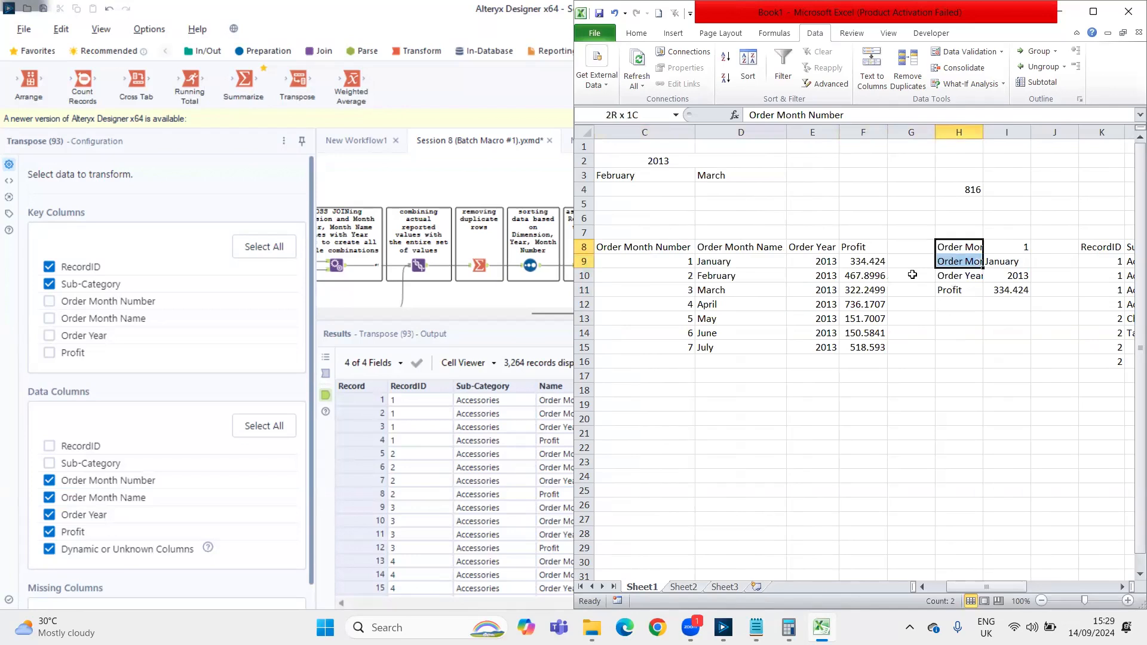
pyautogui.hotkey('shift', 'Down')
pyautogui.hotkey('shift', 'Down')
pyautogui.hotkey('shift', 'Right')
# Switch to Alteryx Designer and examine the Transpose output for RecordIDs 2 and 3, the Sub-Category column and the tool's Missing Columns setting
pyautogui.hotkey('alt', 'Tab')
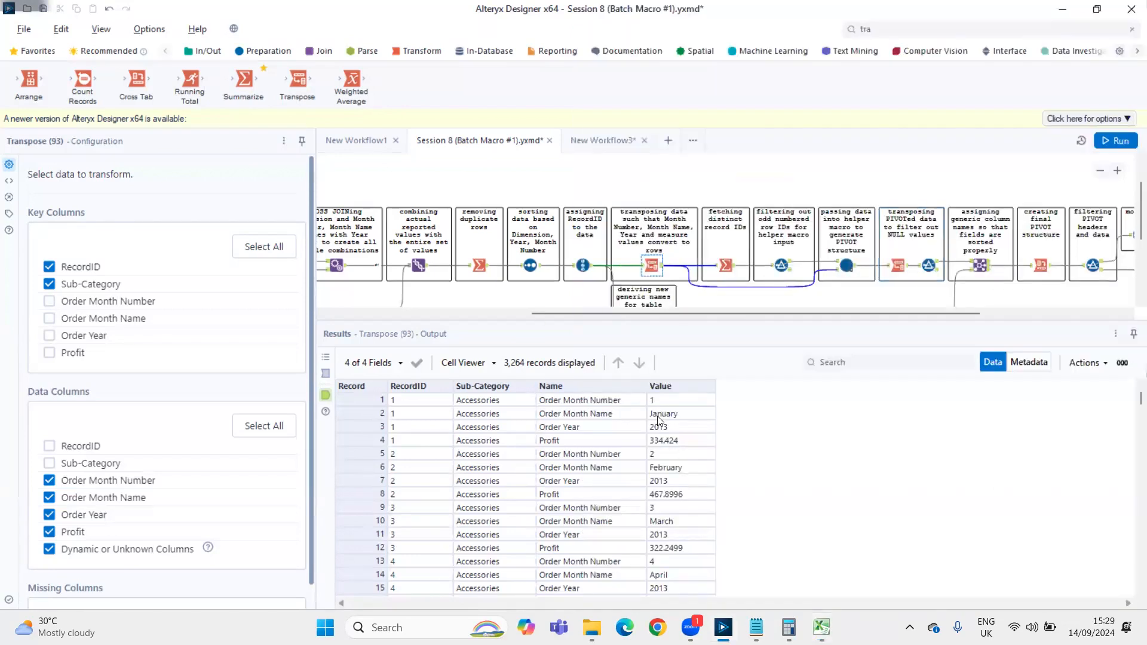
pyautogui.moveTo(667, 457); pyautogui.dragTo(669, 501)
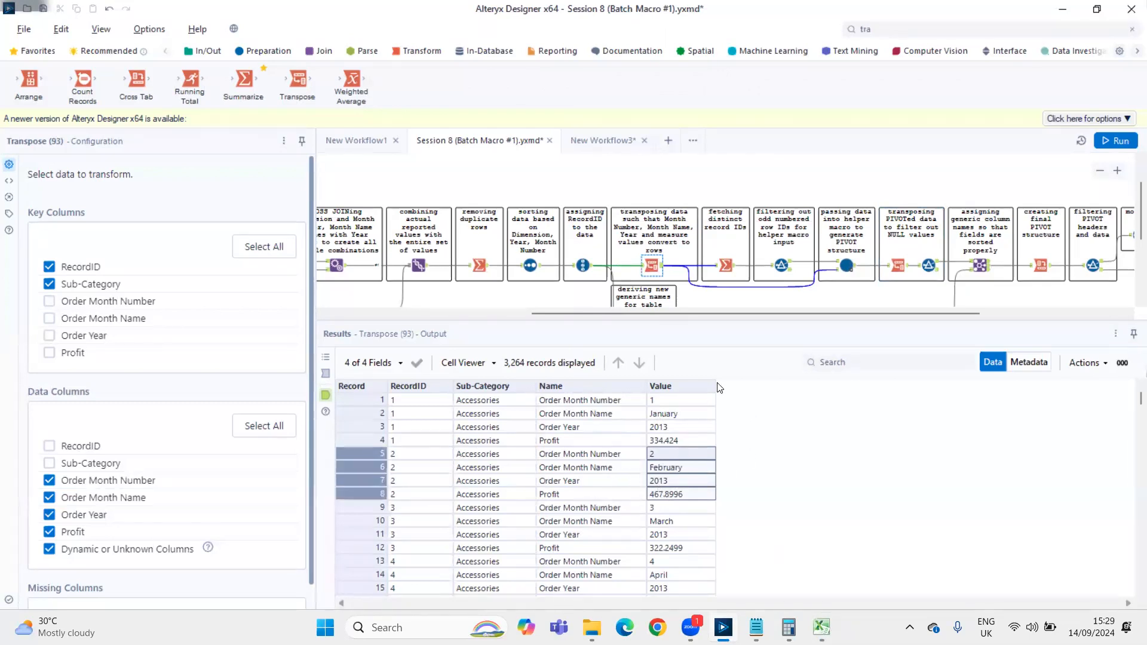
pyautogui.moveTo(665, 508); pyautogui.dragTo(674, 560)
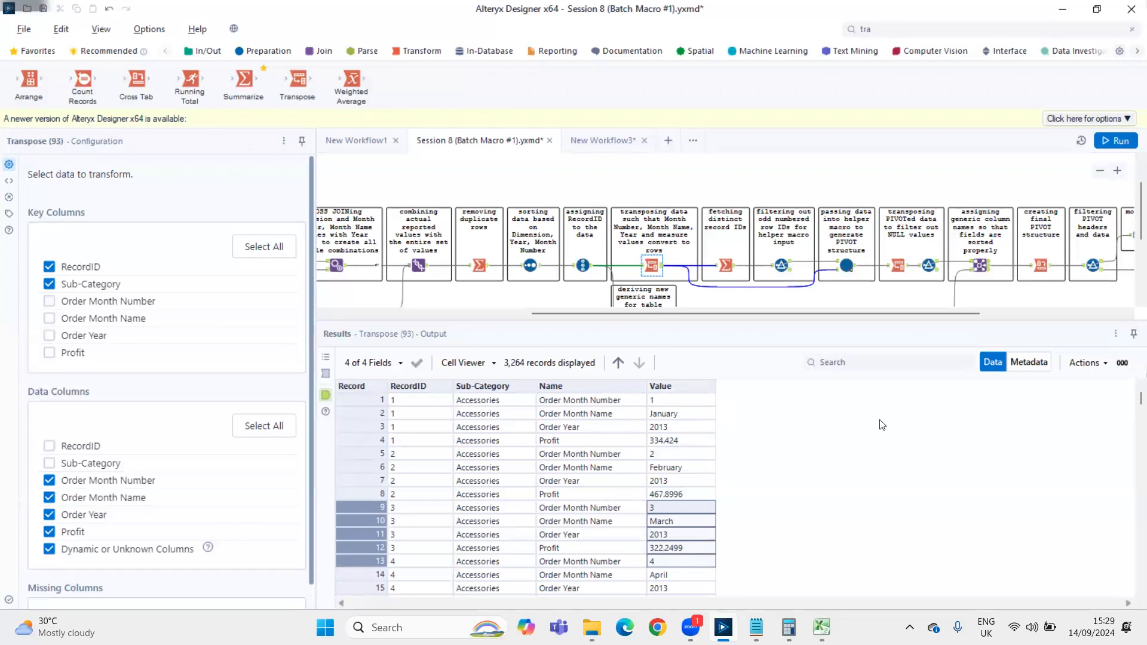
pyautogui.moveTo(490, 413); pyautogui.dragTo(507, 508)
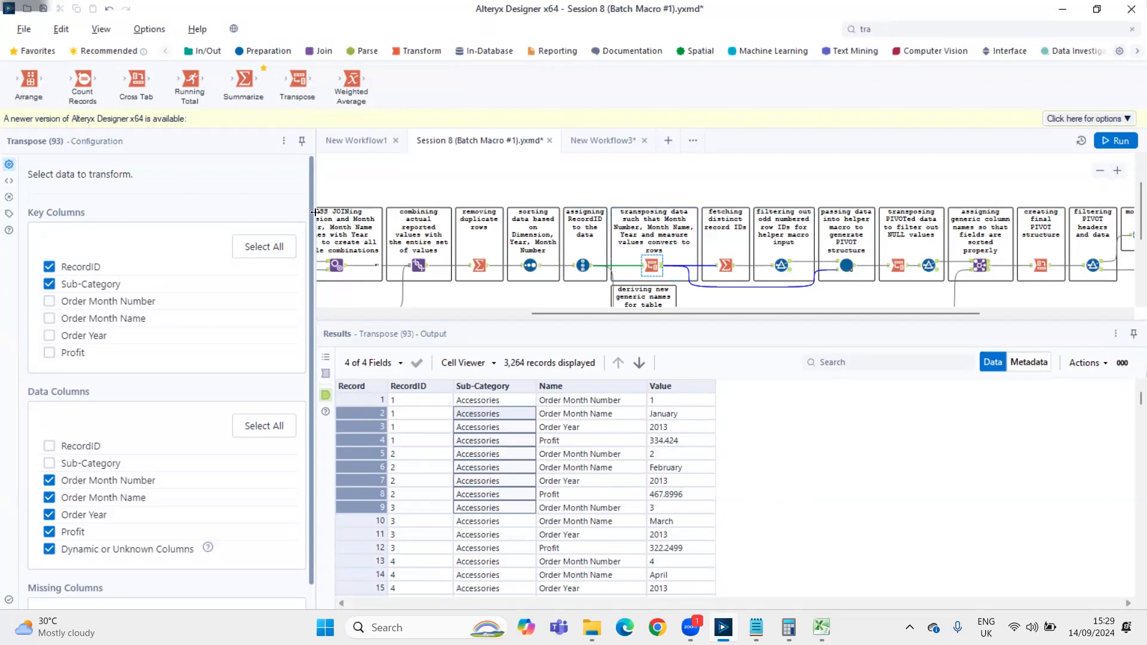
pyautogui.scroll(-1, 287, 269)
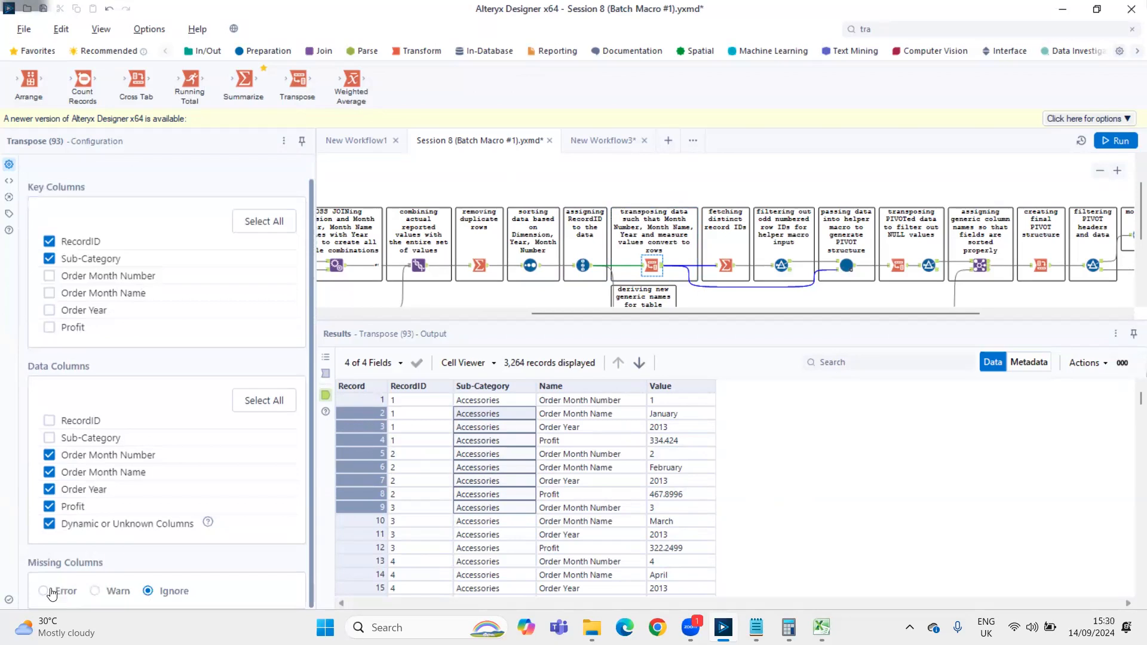
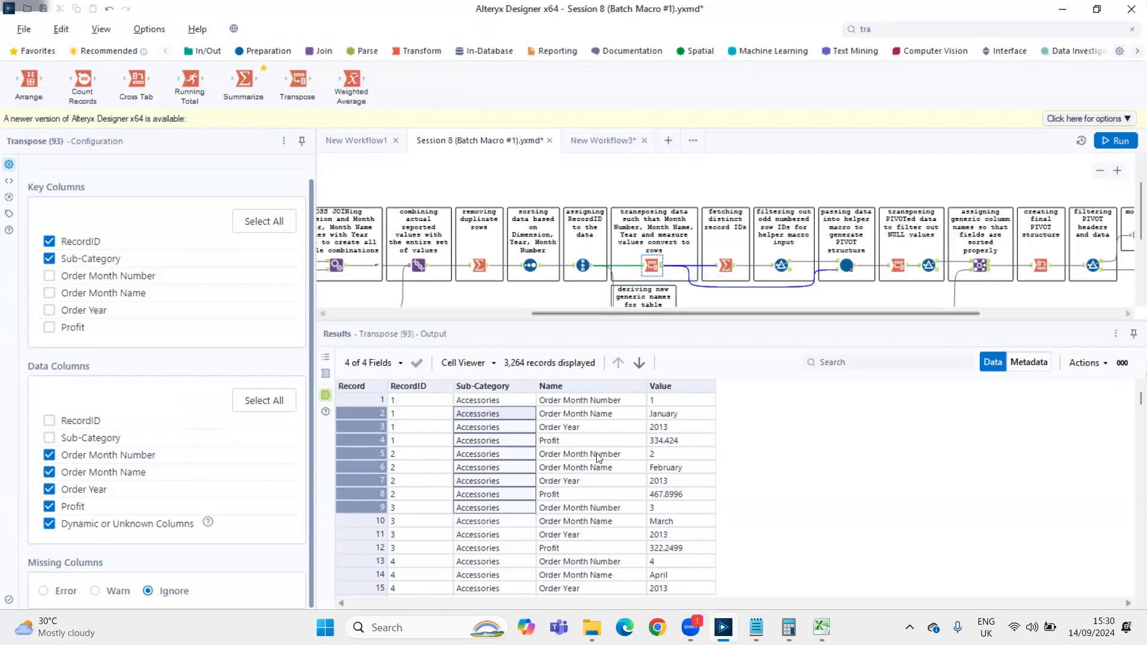
# Examine the four RecordID 1 rows in the Transpose output against the first entry of the Name column
pyautogui.click(403, 404)
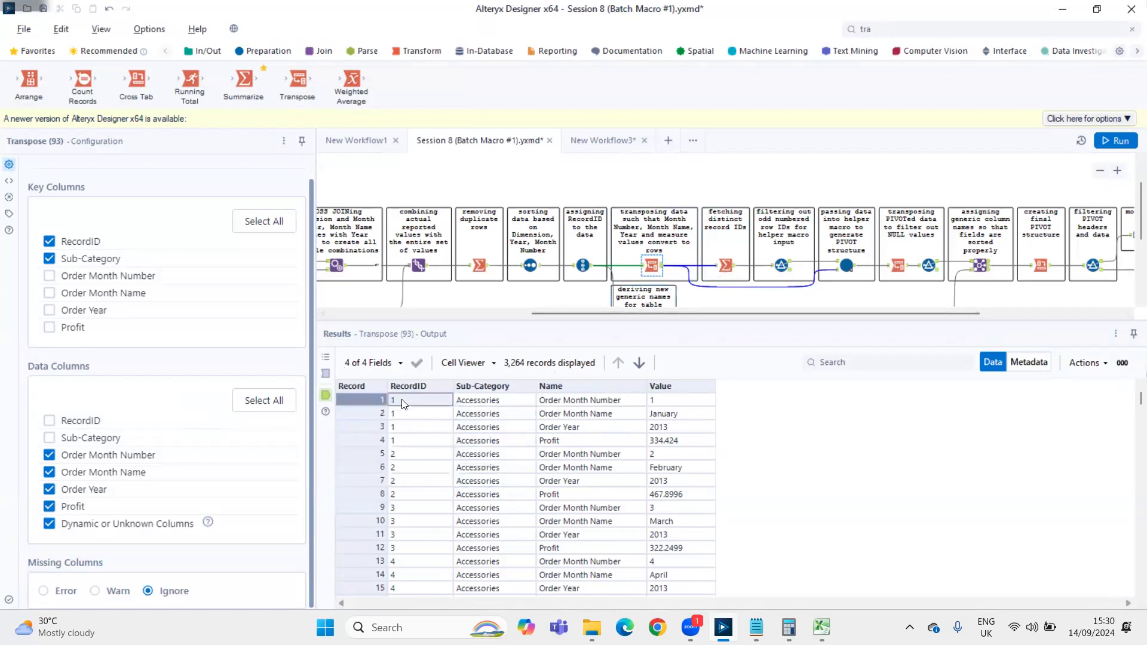
pyautogui.hotkey('shift', 'Down')
pyautogui.hotkey('shift', 'Down')
pyautogui.hotkey('shift', 'Down')
pyautogui.press('Right')
pyautogui.press('Right')
pyautogui.press('Up')
pyautogui.press('Up')
pyautogui.press('Up')
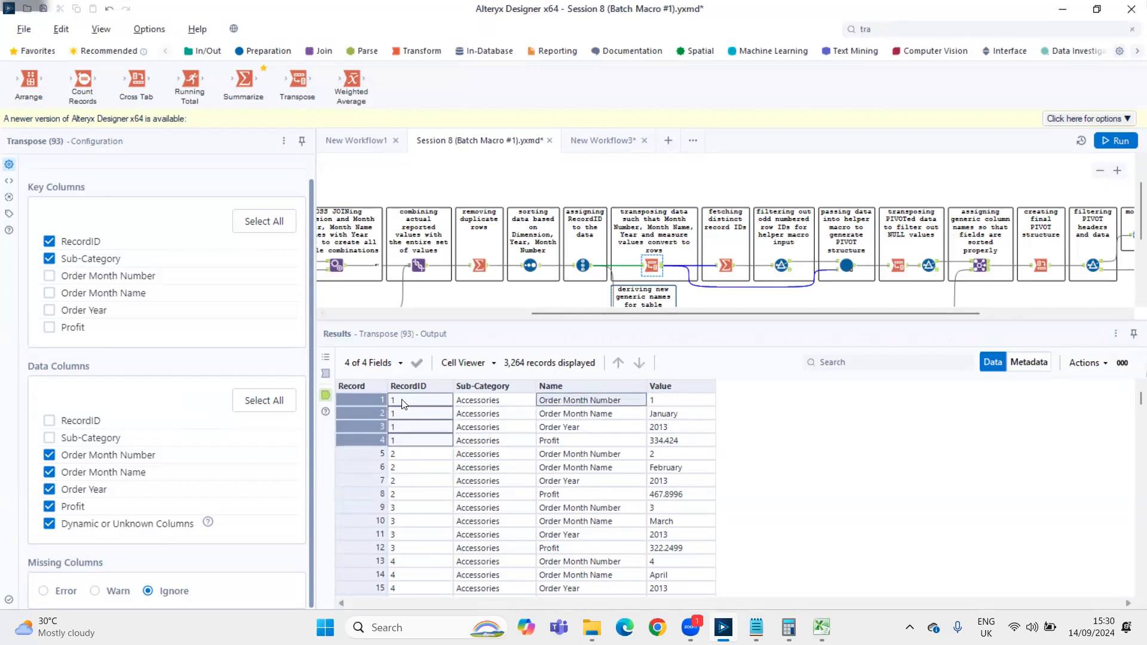
pyautogui.press('Left')
pyautogui.press('Left')
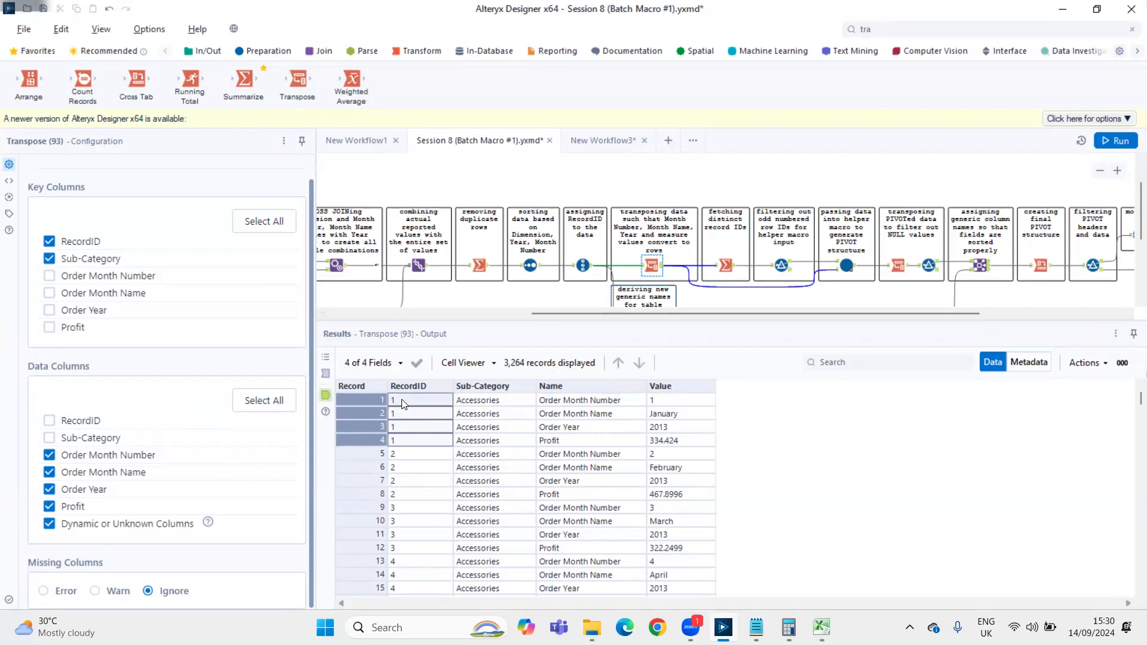
# Examine the Name entries for RecordID 1 together with their RecordID and Sub-Category cells
pyautogui.press('Right')
pyautogui.press('Right')
pyautogui.hotkey('shift', 'Down')
pyautogui.hotkey('shift', 'Down')
pyautogui.hotkey('shift', 'Down')
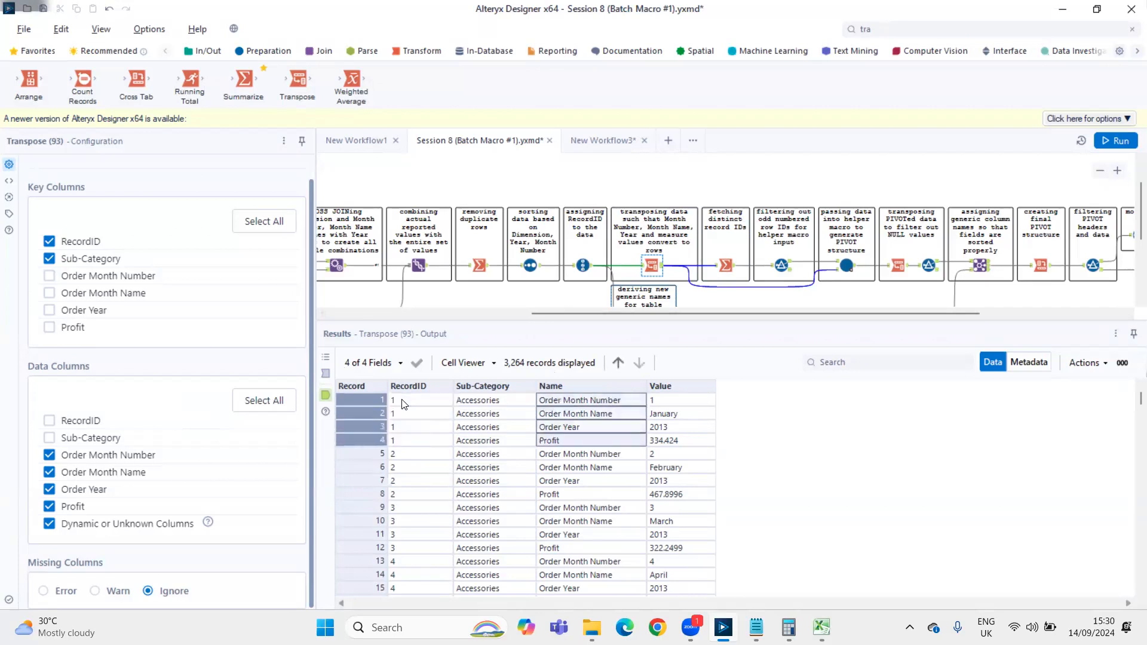
pyautogui.press('Left')
pyautogui.press('Left')
pyautogui.hotkey('shift', 'Up')
pyautogui.hotkey('shift', 'Up')
pyautogui.hotkey('shift', 'Up')
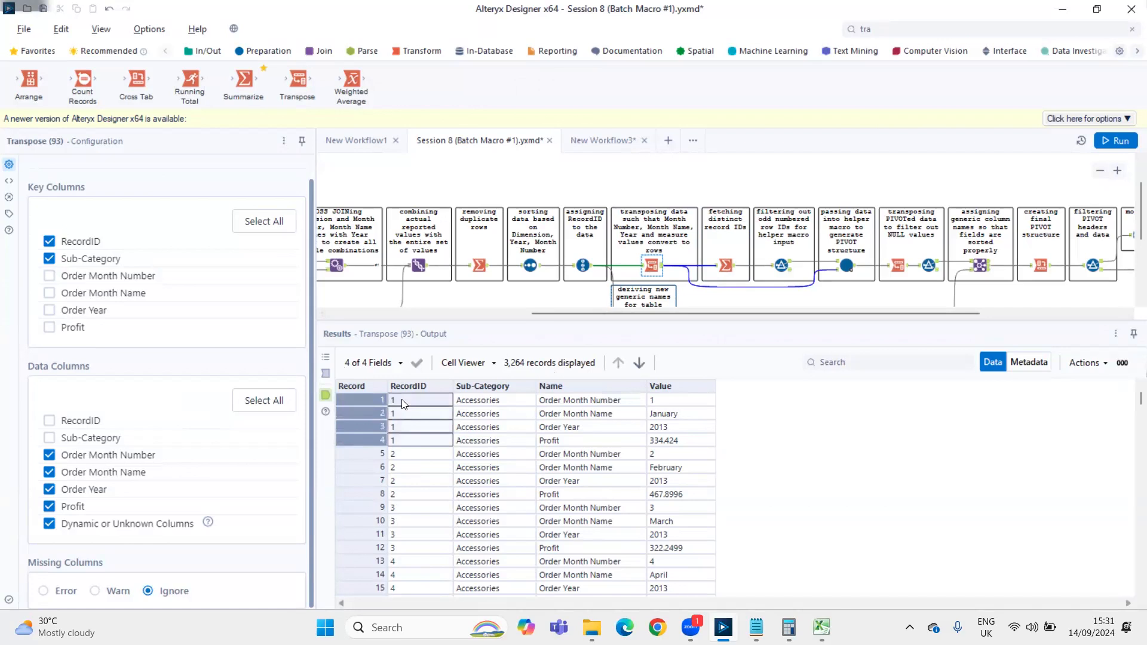
pyautogui.hotkey('shift', 'Right')
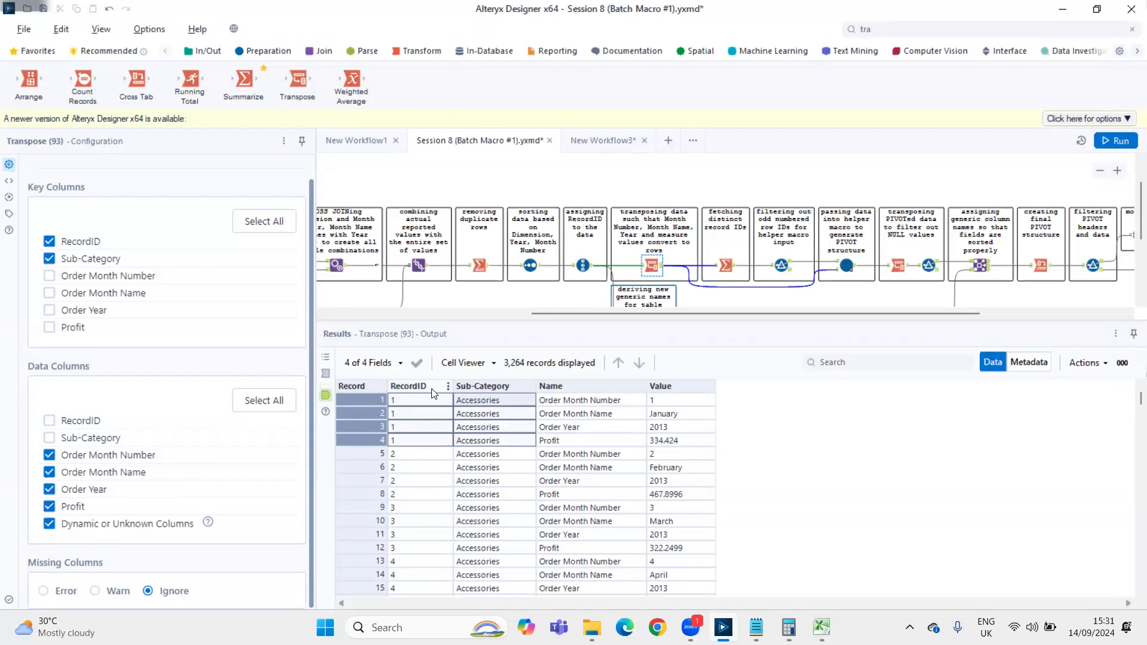
# Compare the Sub-Category, Name and Value cells of RecordID 1 with those of RecordID 2
pyautogui.click(393, 400)
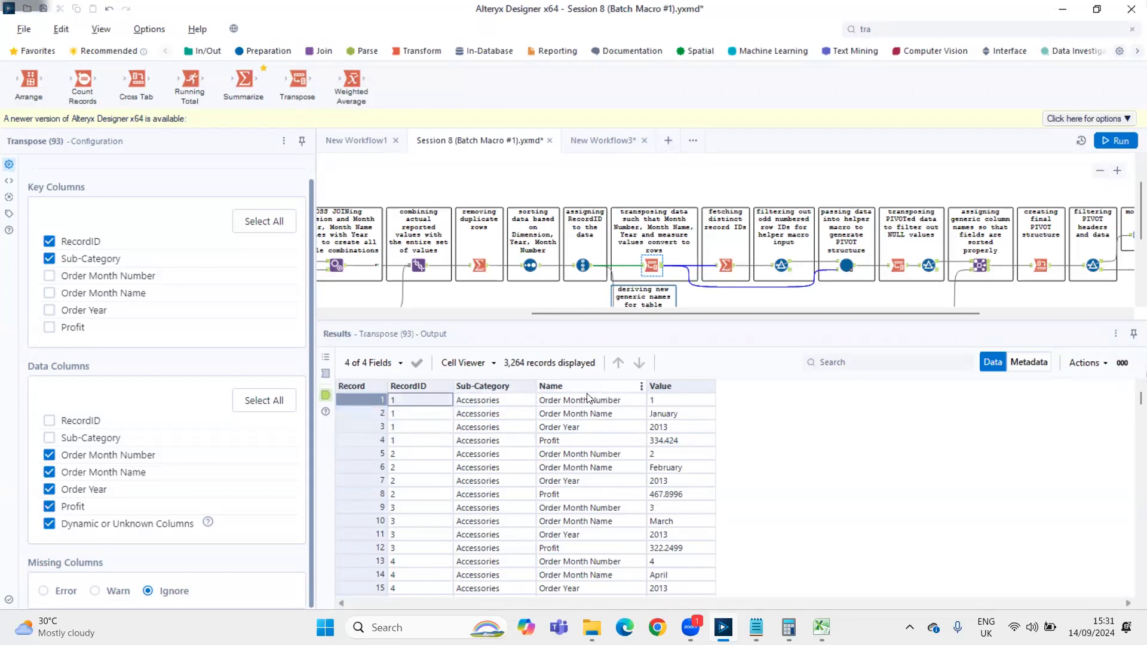
pyautogui.moveTo(481, 400); pyautogui.dragTo(678, 438)
pyautogui.moveTo(478, 457); pyautogui.dragTo(700, 493)
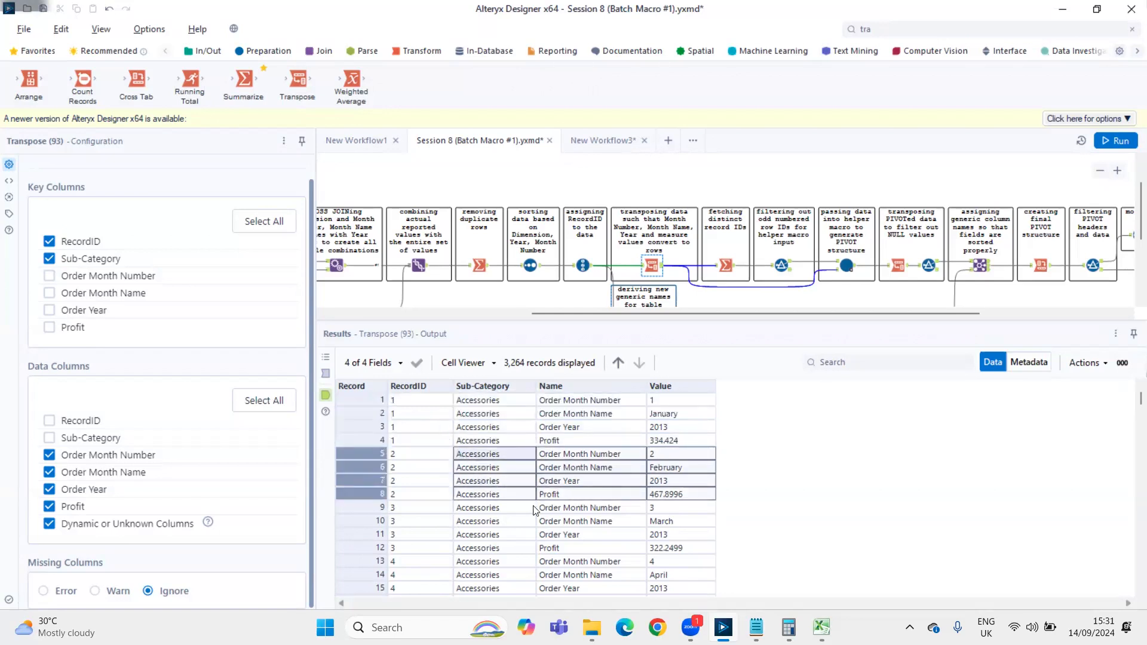
pyautogui.moveTo(670, 454); pyautogui.dragTo(672, 495)
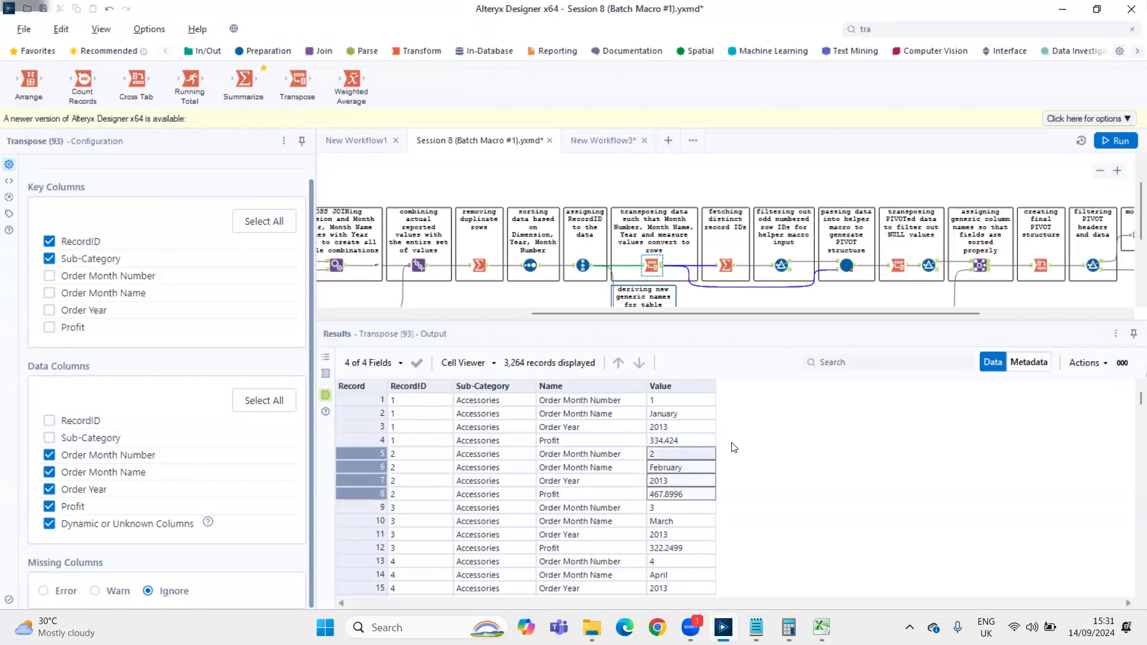
# Examine how the RecordID column repeats across RecordIDs 1 to 4, and review the complete rows of RecordID 1
pyautogui.moveTo(395, 402); pyautogui.dragTo(411, 565)
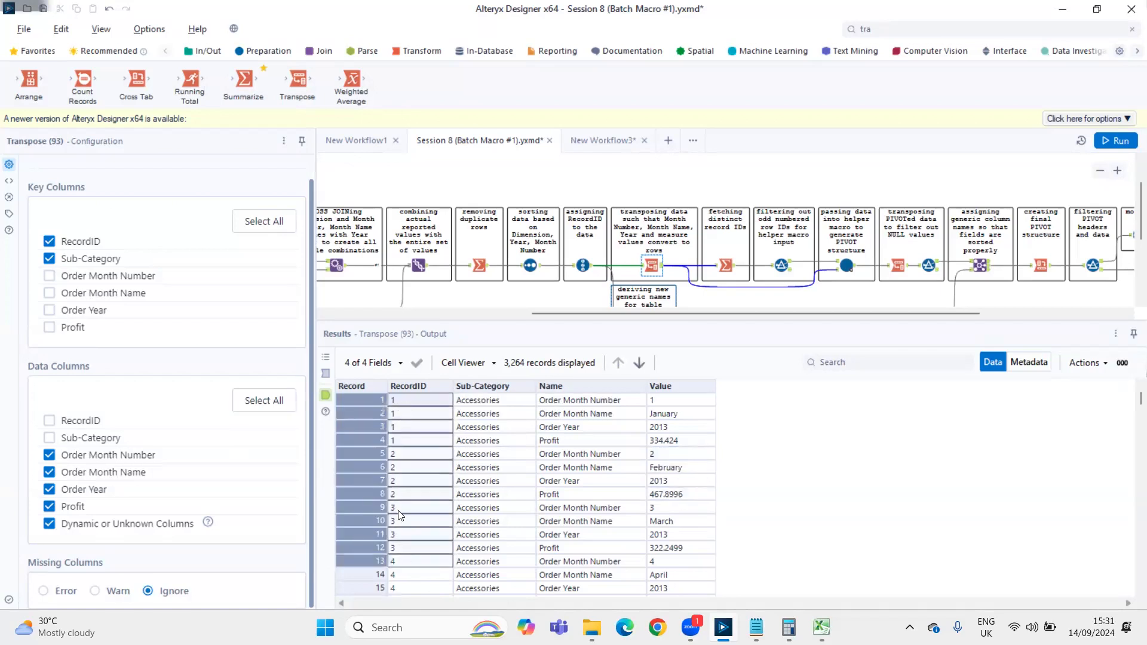
pyautogui.click(368, 399)
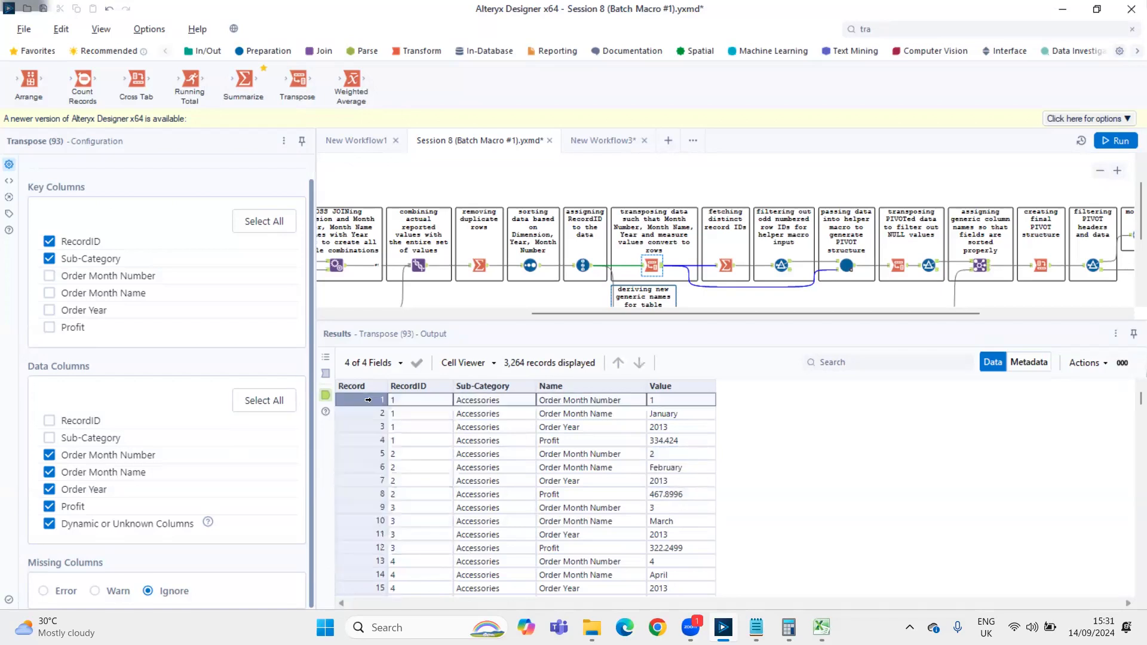
pyautogui.hotkey('shift', 'Down')
pyautogui.hotkey('shift', 'Down')
pyautogui.hotkey('shift', 'Down')
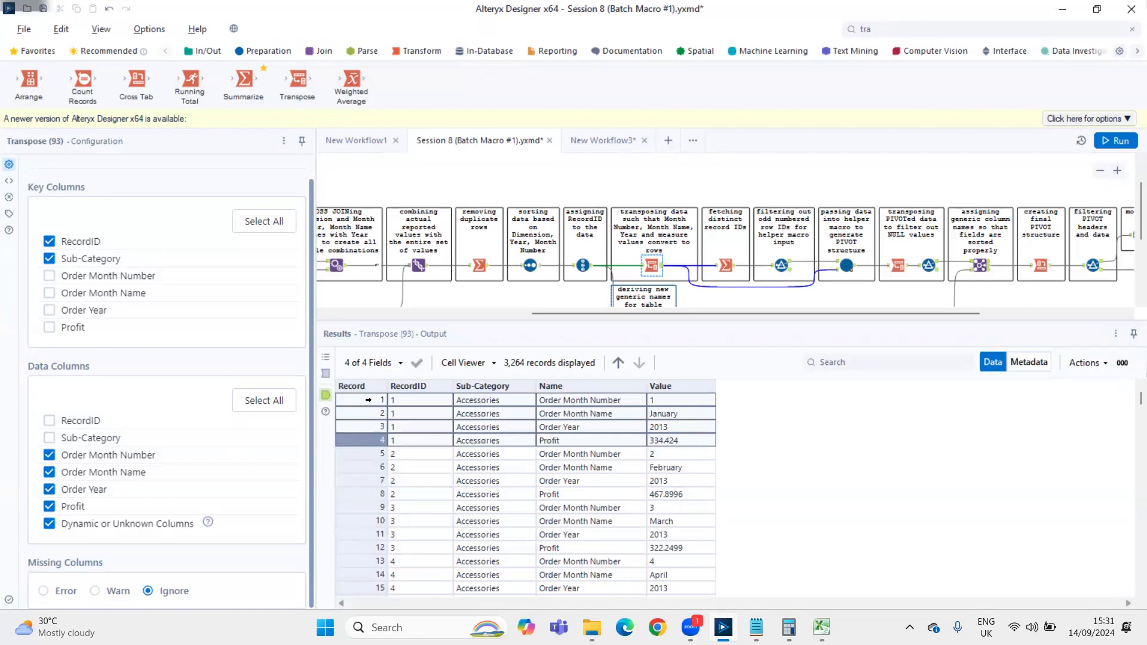
pyautogui.click(410, 414)
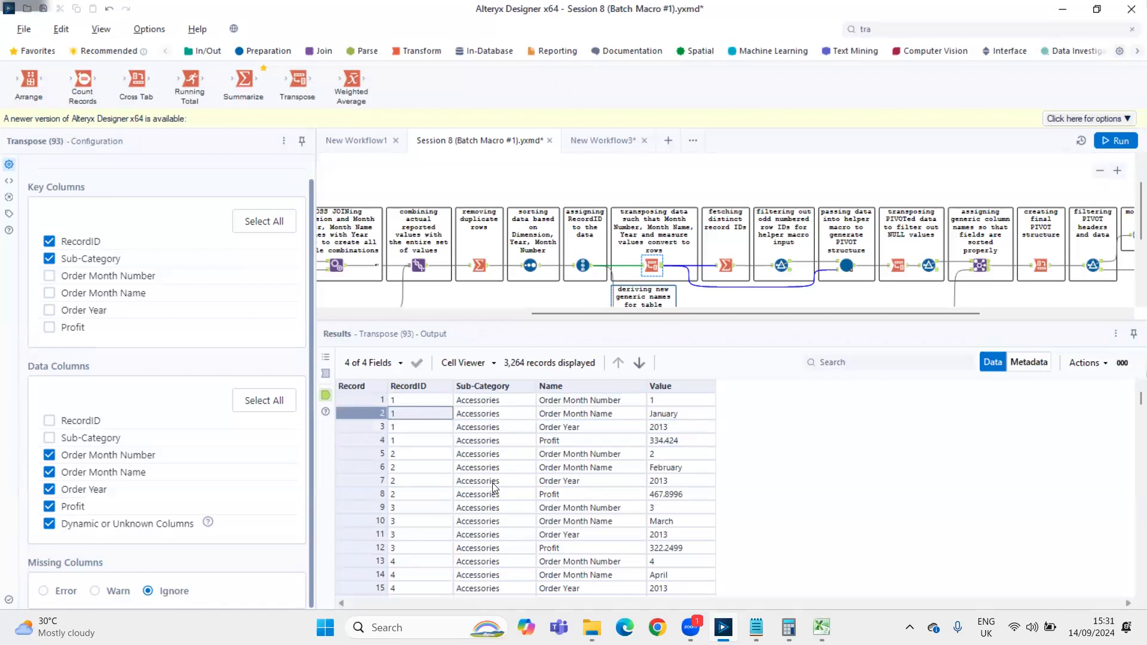
# Examine the RecordID grouping from RecordID 2 down to RecordIDs 28 to 30, and return to the first records
pyautogui.moveTo(420, 455); pyautogui.dragTo(424, 503)
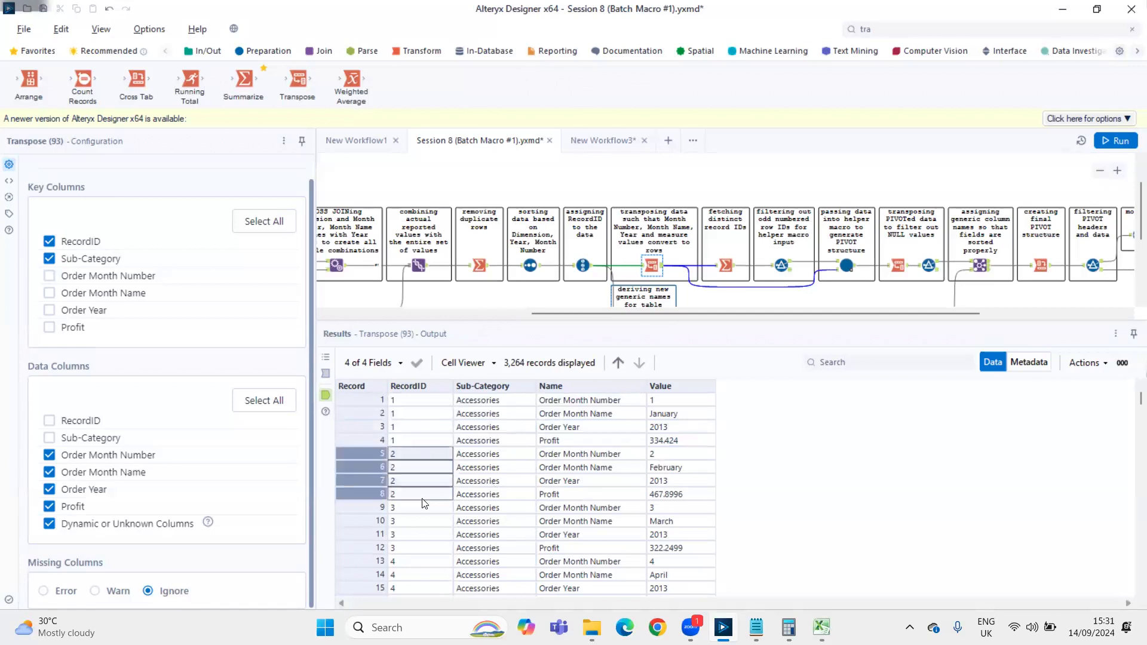
pyautogui.scroll(-20, 418, 507)
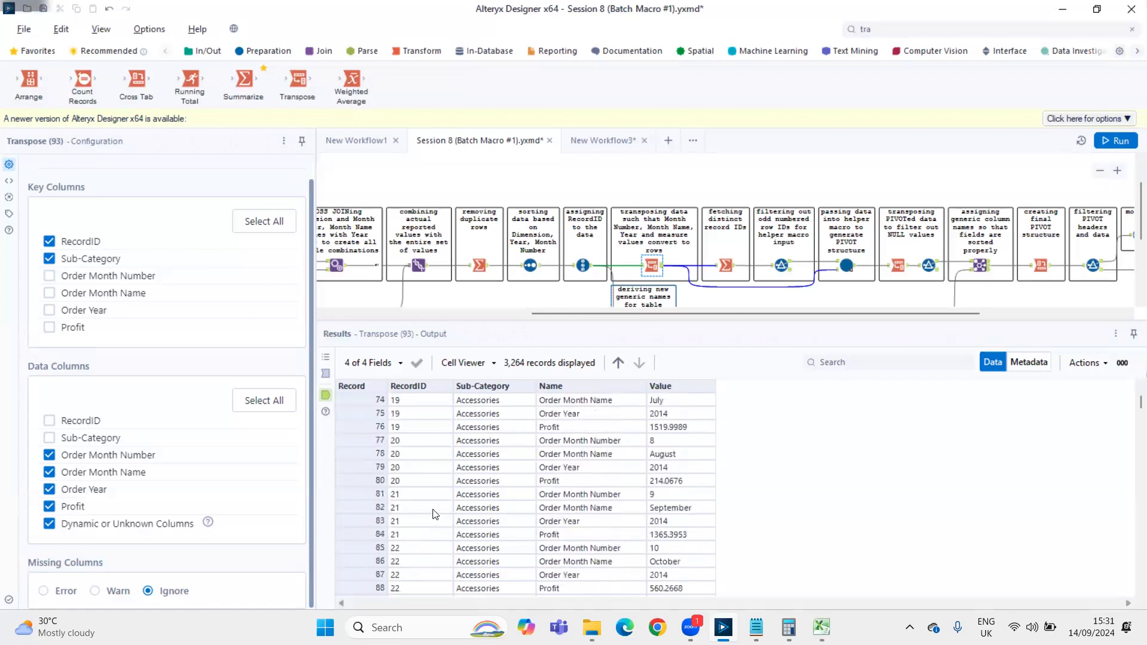
pyautogui.scroll(-3, 435, 514)
pyautogui.moveTo(407, 397); pyautogui.dragTo(419, 495)
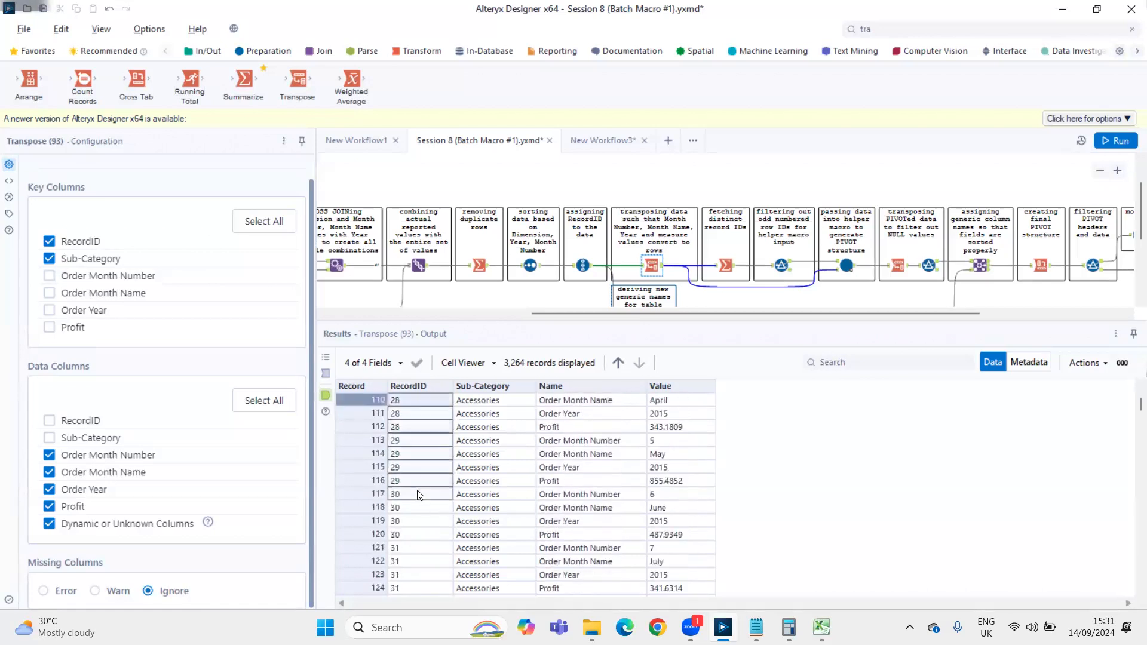
pyautogui.scroll(20, 519, 485)
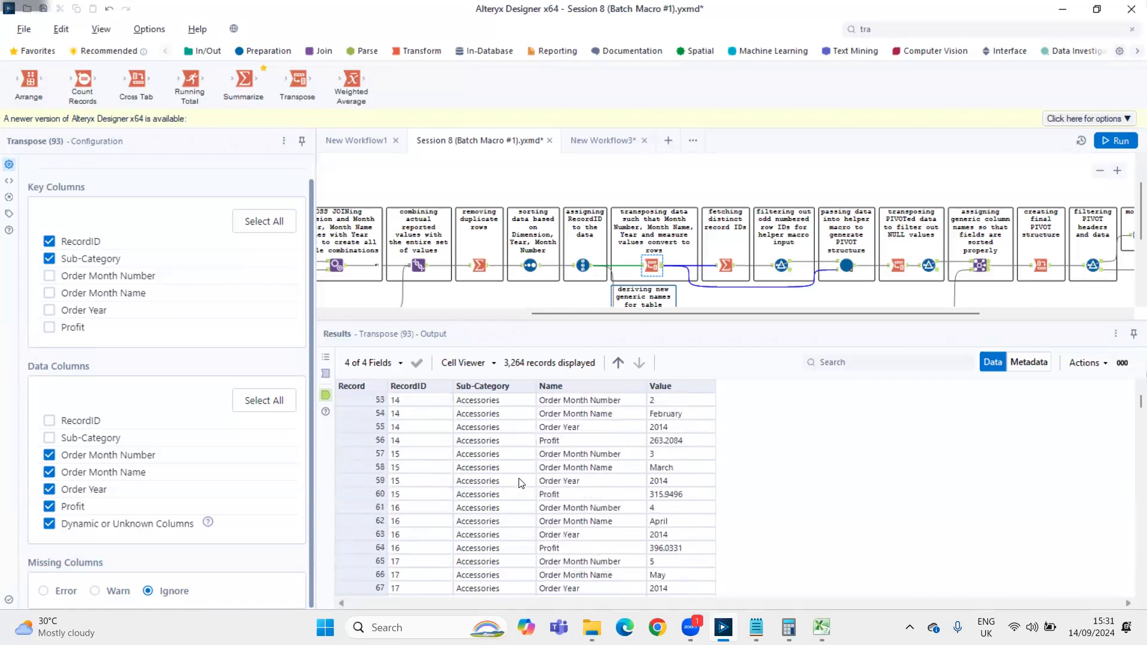
pyautogui.scroll(9, 522, 481)
pyautogui.moveTo(421, 400); pyautogui.dragTo(410, 504)
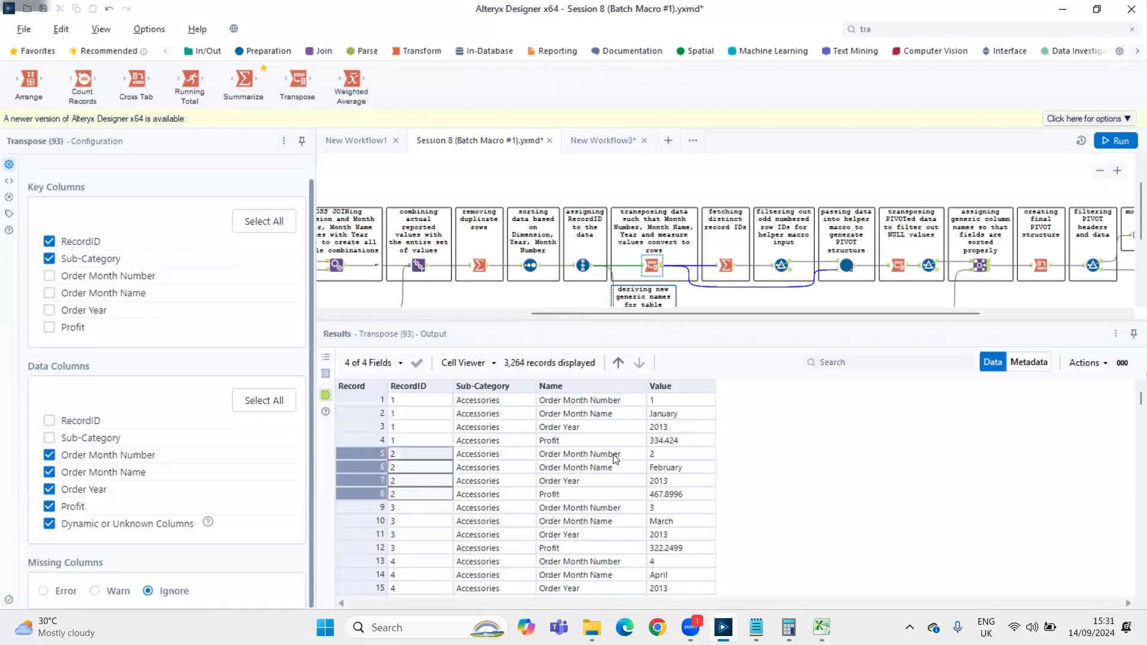
# Compare the Value cells of RecordIDs 2 and 1, and review the RecordID column for RecordIDs 1 to 3
pyautogui.moveTo(665, 454); pyautogui.dragTo(668, 496)
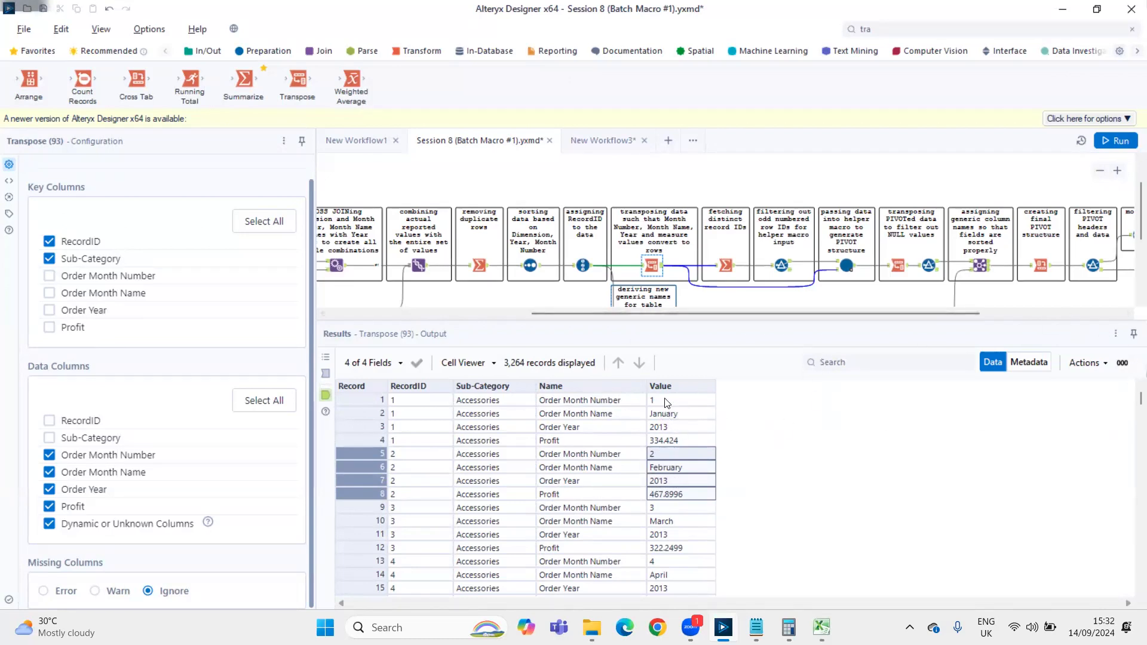
pyautogui.moveTo(664, 400); pyautogui.dragTo(672, 448)
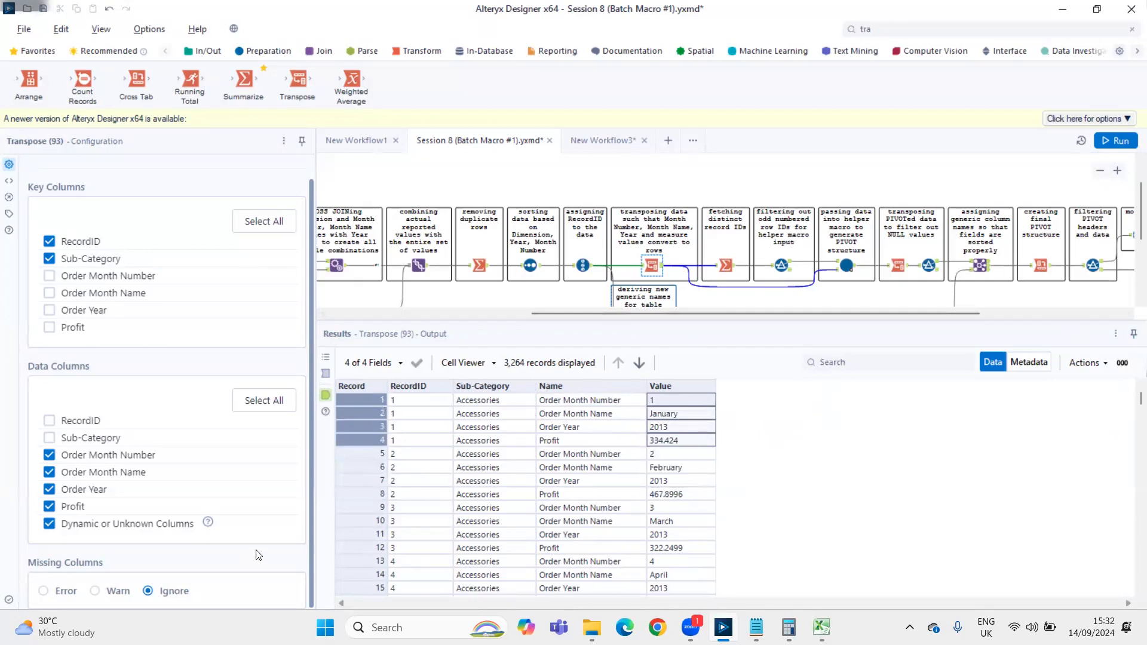
pyautogui.moveTo(401, 407); pyautogui.dragTo(403, 442)
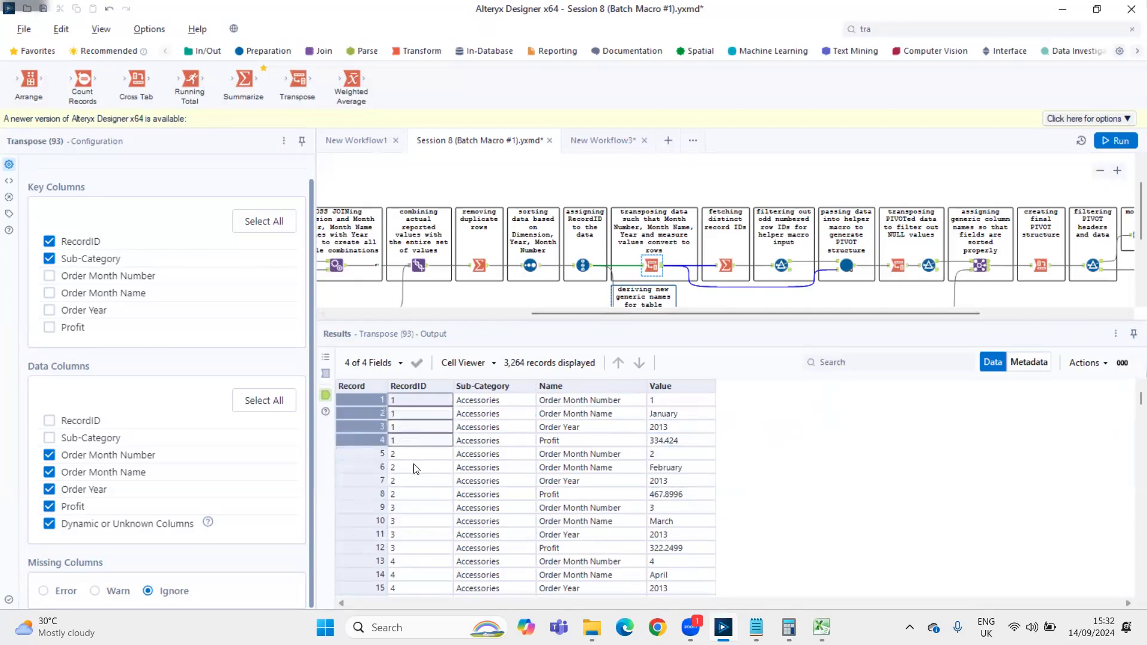
pyautogui.moveTo(403, 401); pyautogui.dragTo(430, 550)
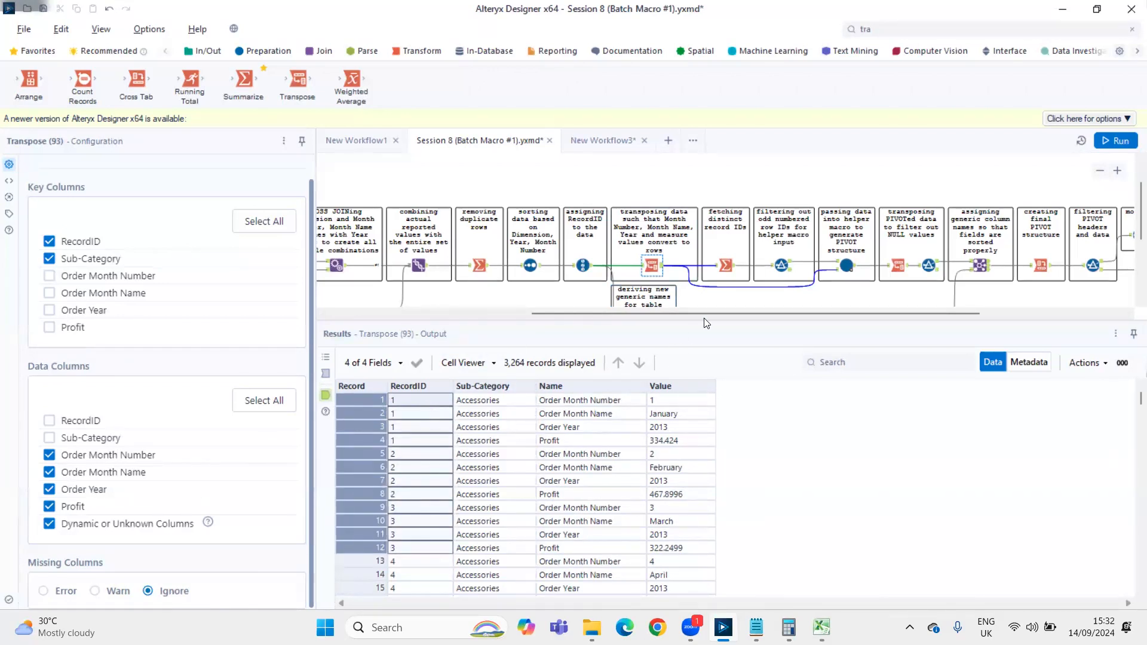
# Inspect the configuration and output of the Summarize tool that fetches distinct record IDs
pyautogui.click(727, 267)
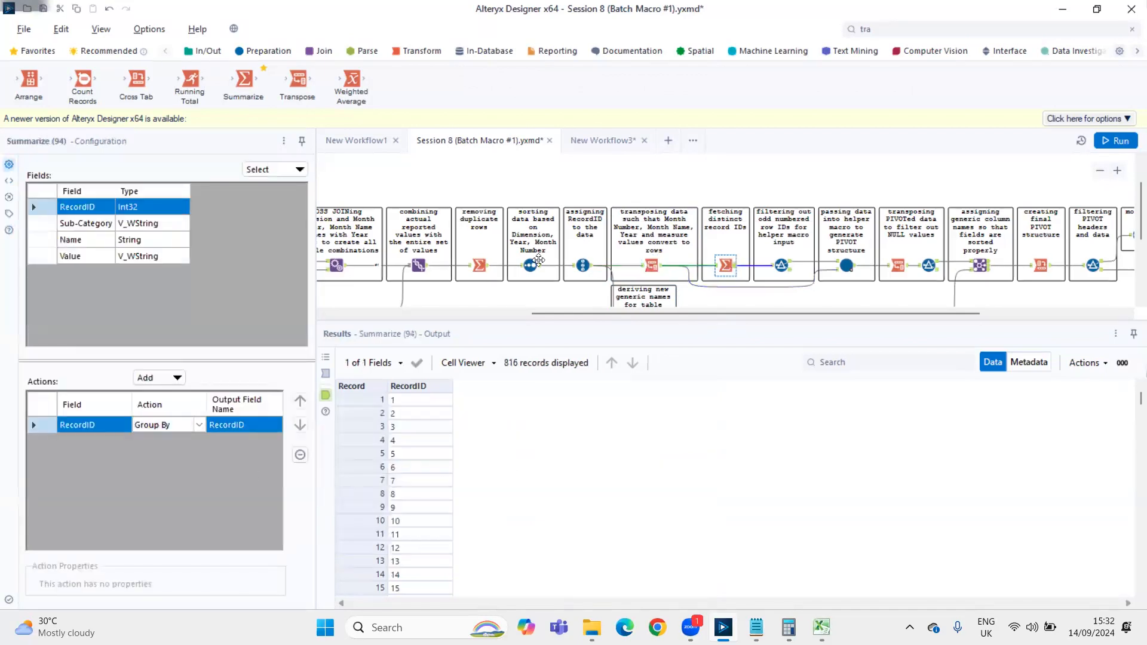
pyautogui.scroll(-1, 781, 204)
pyautogui.scroll(-1, 781, 204)
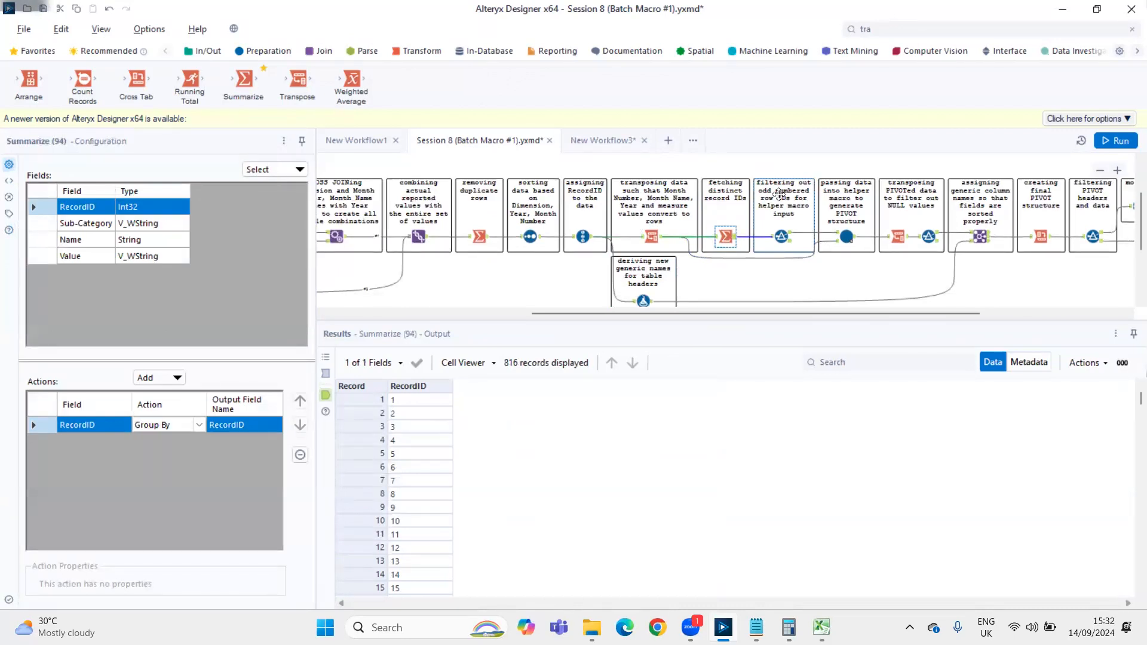
# Open the PIVOT Helper.yxmc macro from its tool in the workflow, accepting the attempt to open the newer-version file
pyautogui.click(844, 236)
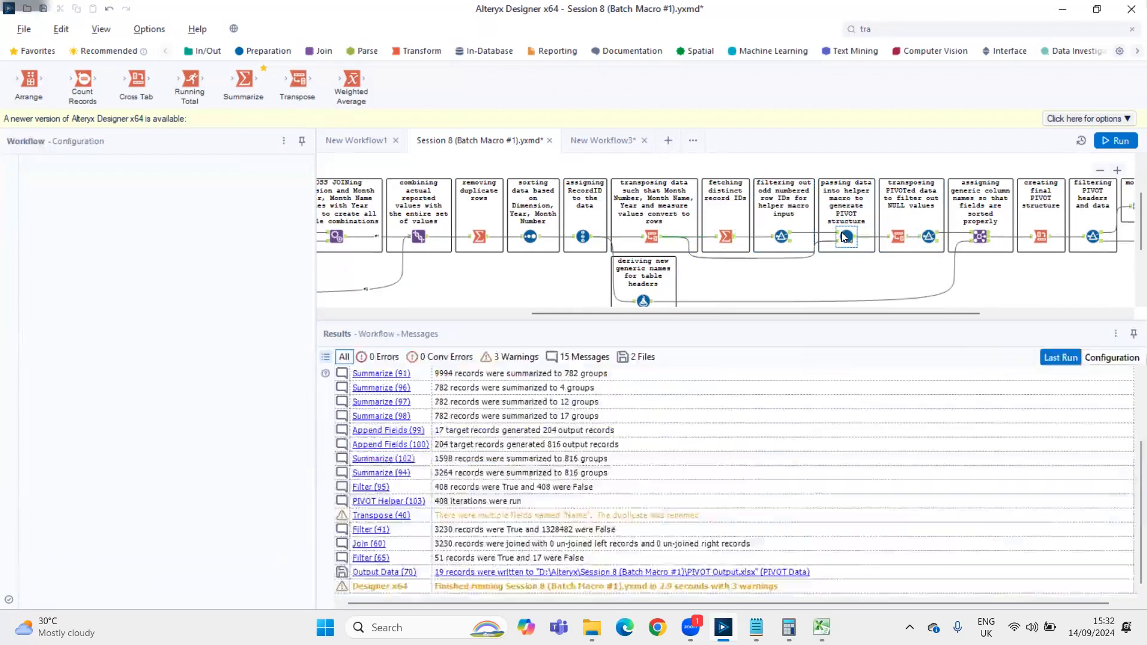
pyautogui.rightClick(841, 232)
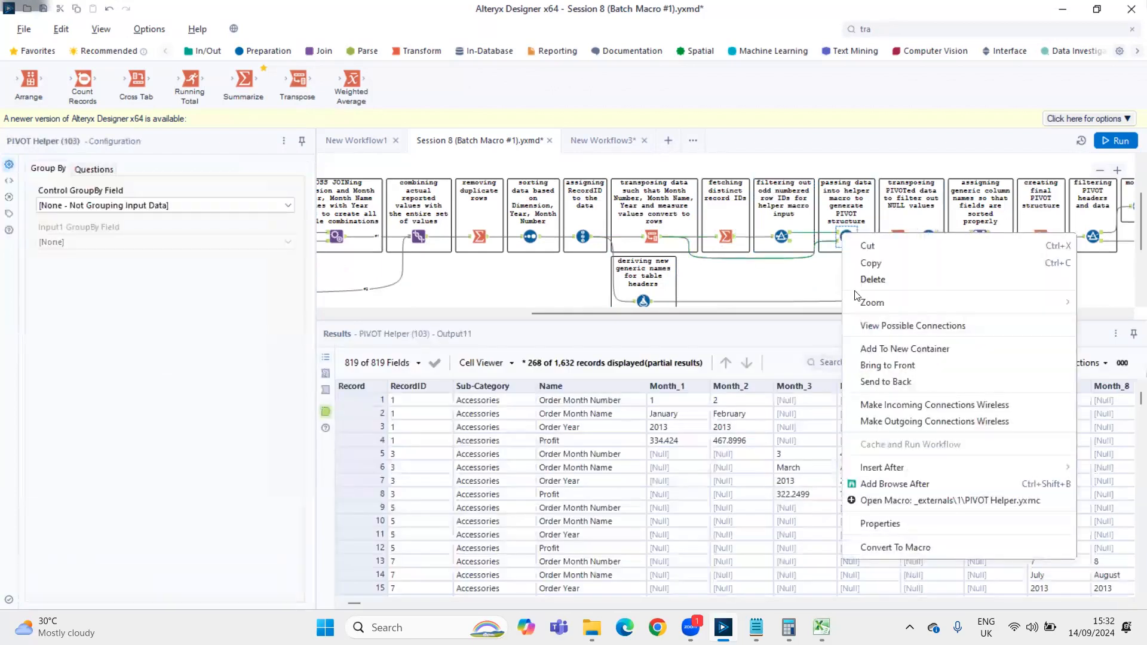
pyautogui.click(878, 502)
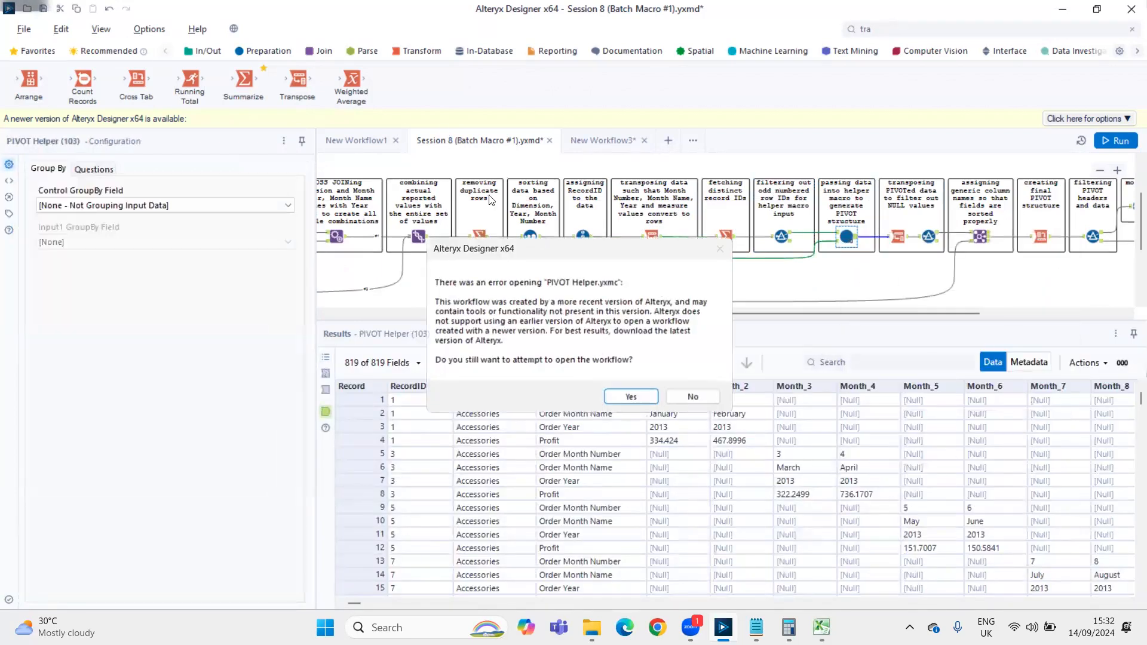
pyautogui.click(626, 399)
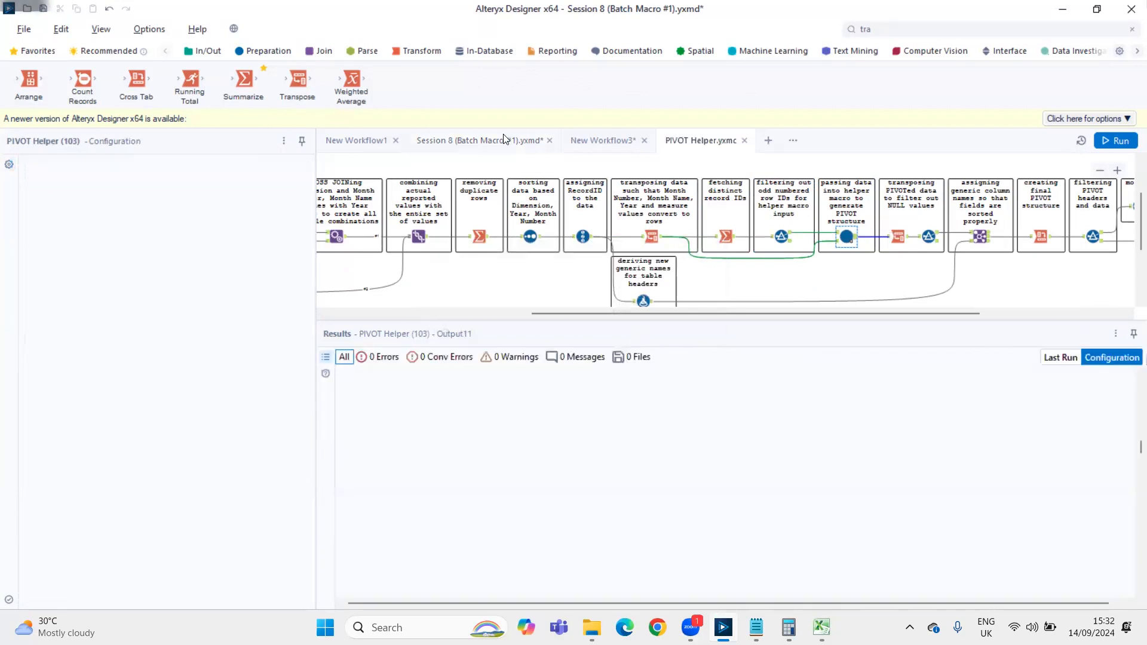
# Return to the Session 8 workflow and inspect the Filter tool that keeps odd-numbered record IDs for the helper macro
pyautogui.click(504, 140)
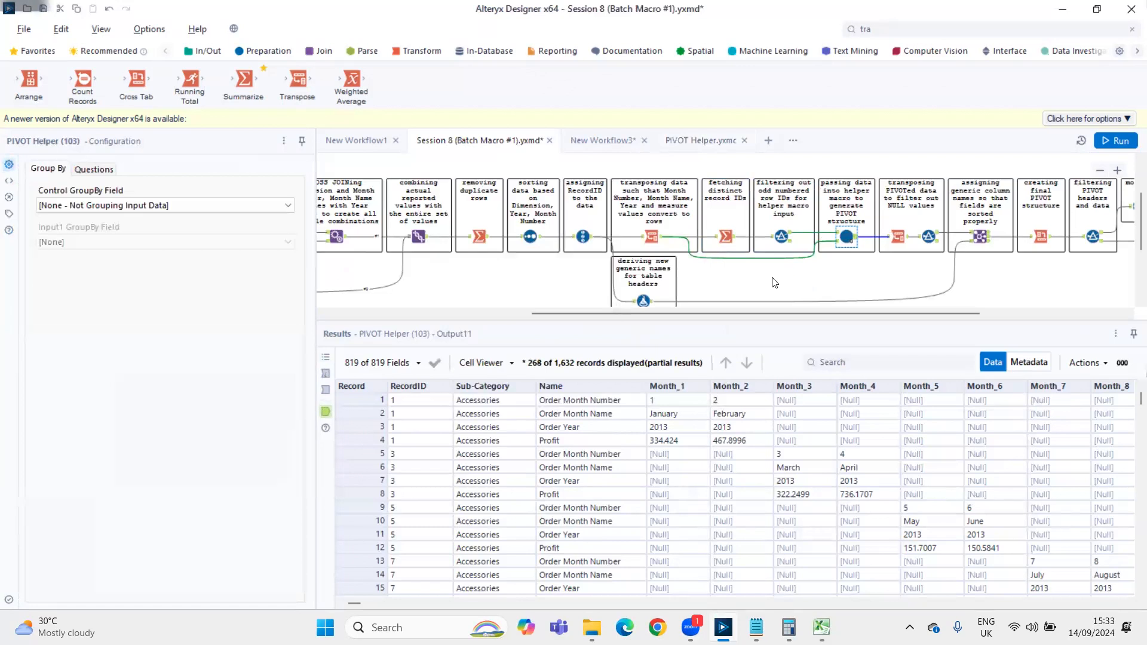
pyautogui.click(790, 237)
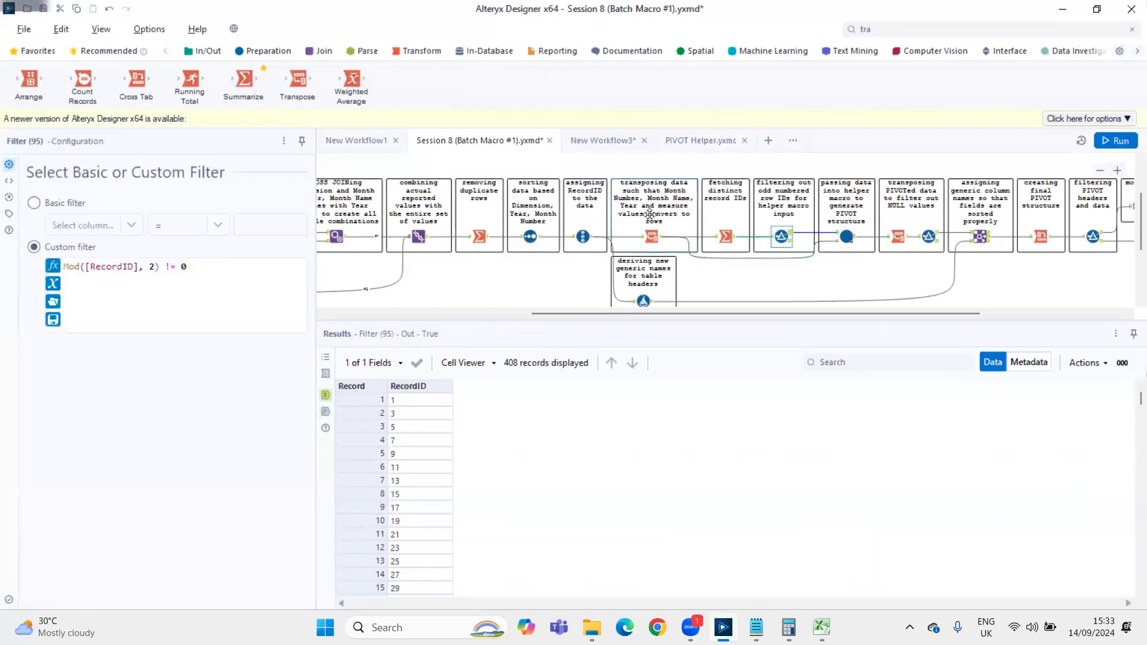
pyautogui.scroll(-1, 650, 214)
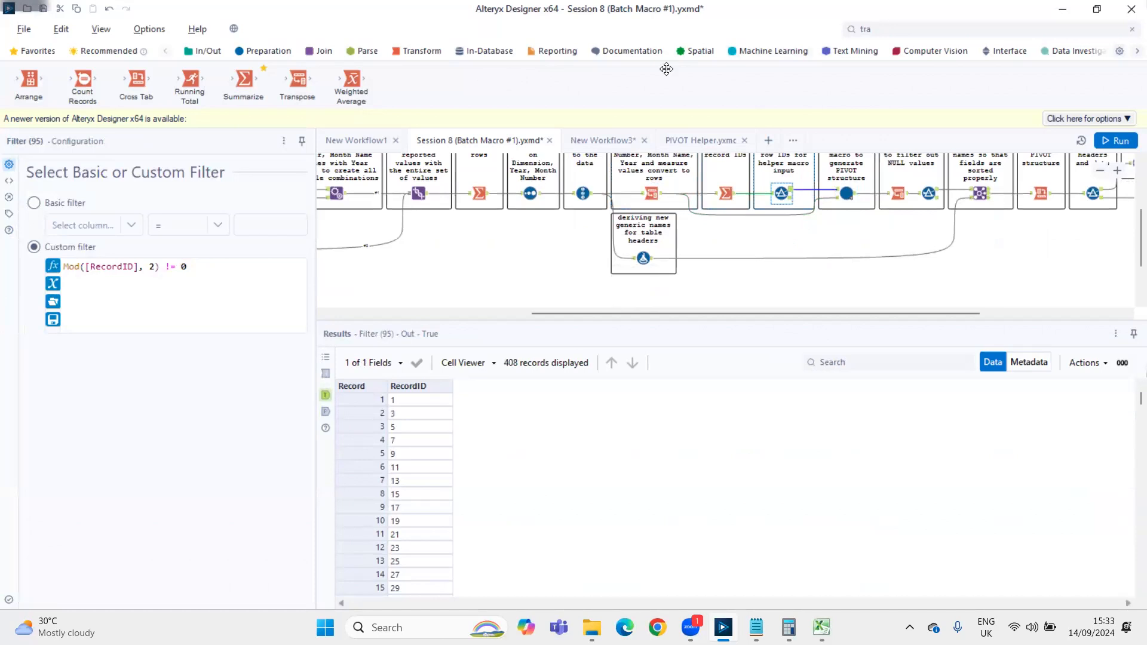
# Add a new Filter tool in the empty canvas area below the flow and connect the distinct-record-ID Summarize output to it
pyautogui.click(900, 27)
pyautogui.write('filter')
pyautogui.moveTo(878, 103); pyautogui.dragTo(911, 284)
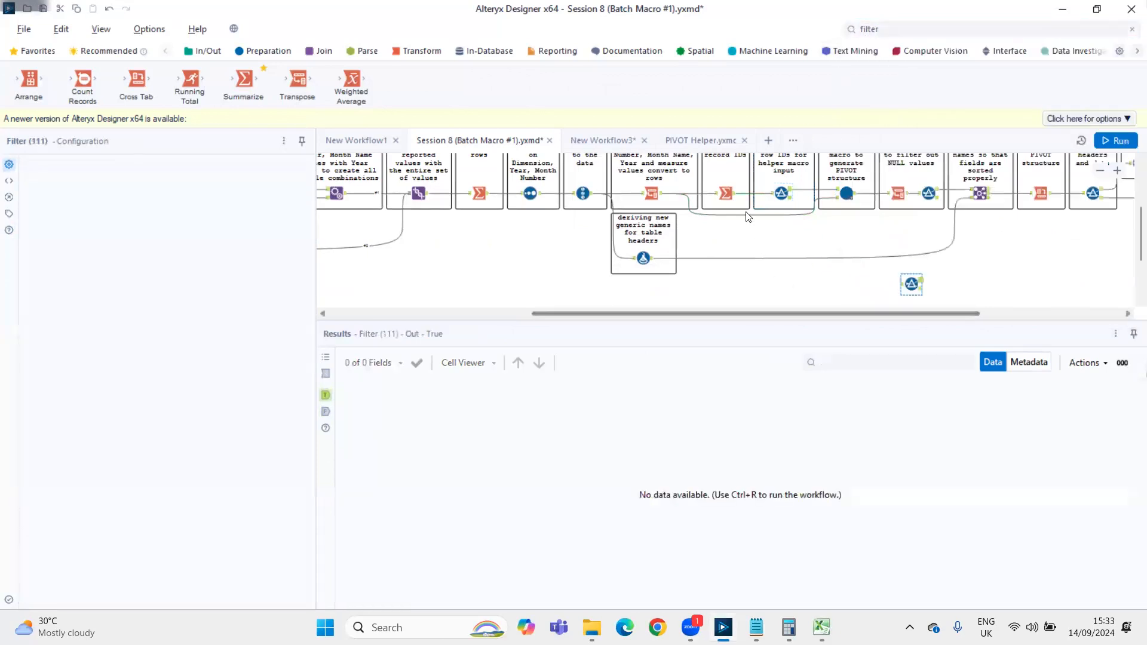
pyautogui.moveTo(730, 195); pyautogui.dragTo(907, 285)
pyautogui.click(910, 284)
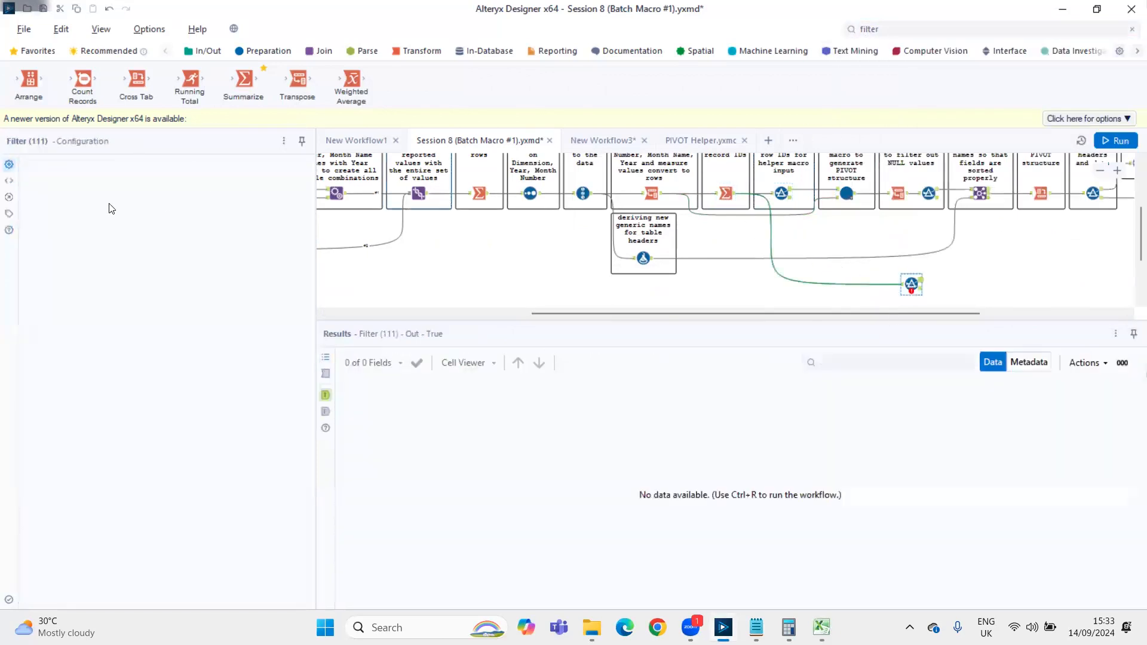
# Configure the new Filter tool with the basic condition RecordID = 1 and run the workflow
pyautogui.click(59, 237)
pyautogui.click(78, 243)
pyautogui.click(273, 231)
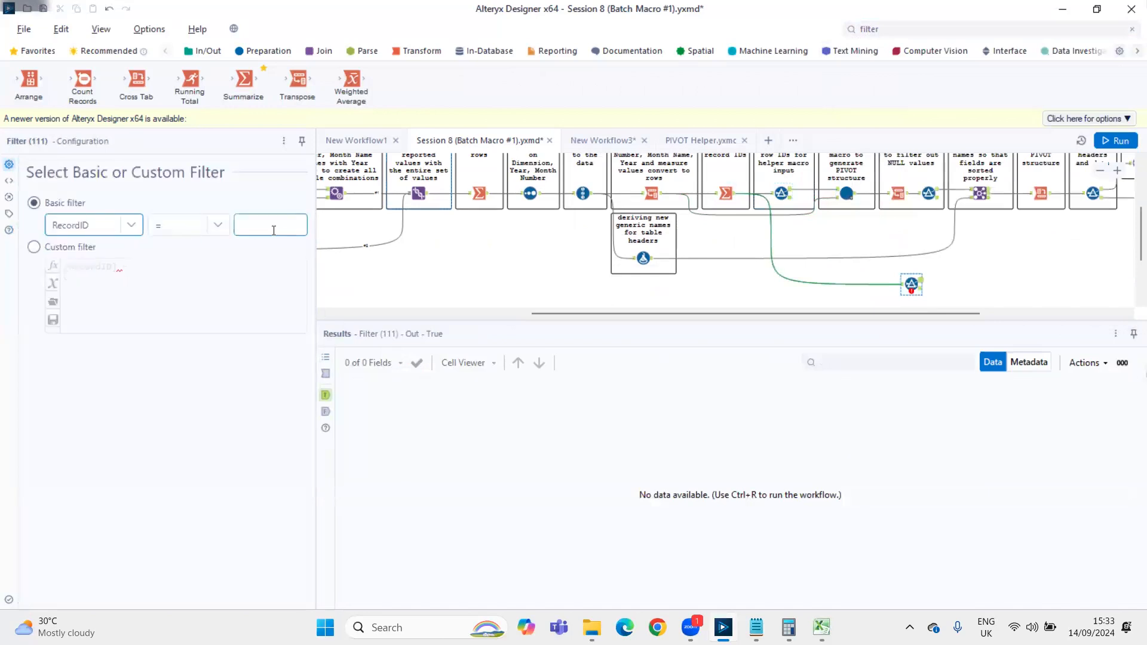
pyautogui.write('1')
pyautogui.click(896, 251)
pyautogui.hotkey('ctrl', 'r')
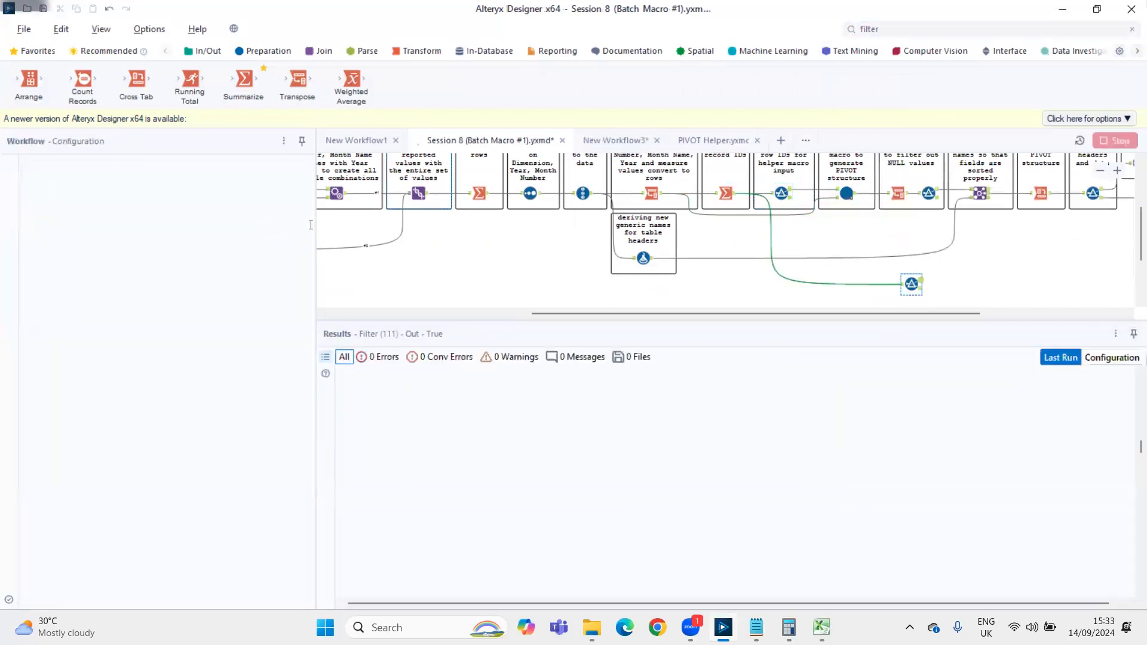
# Examine the True output of the new RecordID = 1 Filter after the run
pyautogui.scroll(-1, 900, 252)
pyautogui.scroll(-1, 897, 248)
pyautogui.click(916, 239)
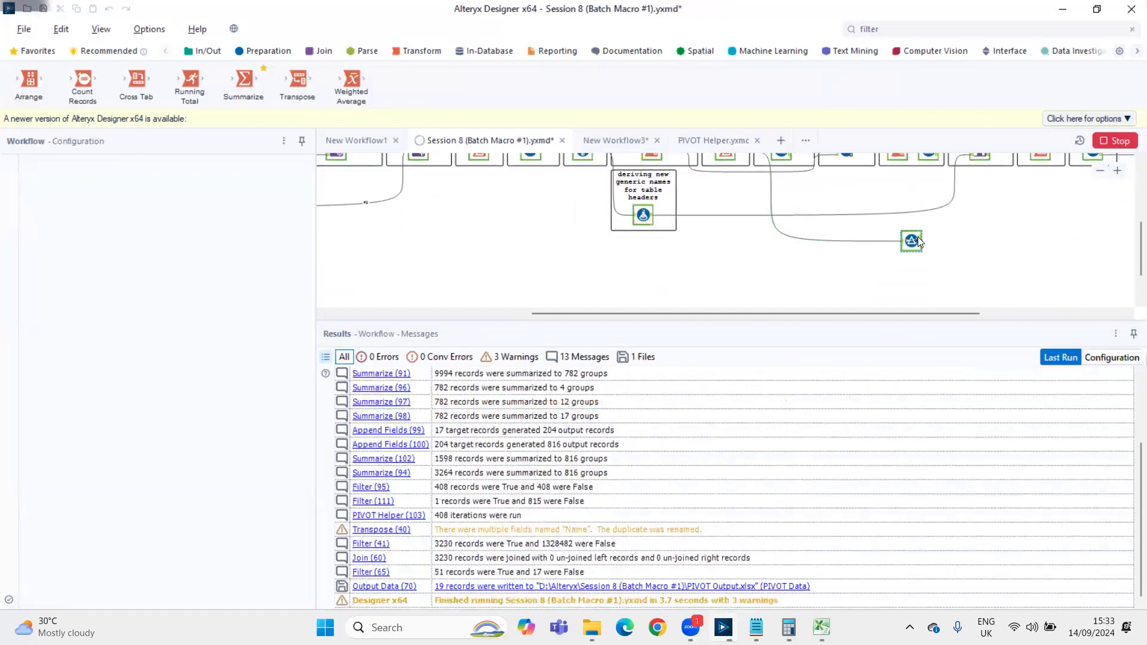
pyautogui.click(917, 236)
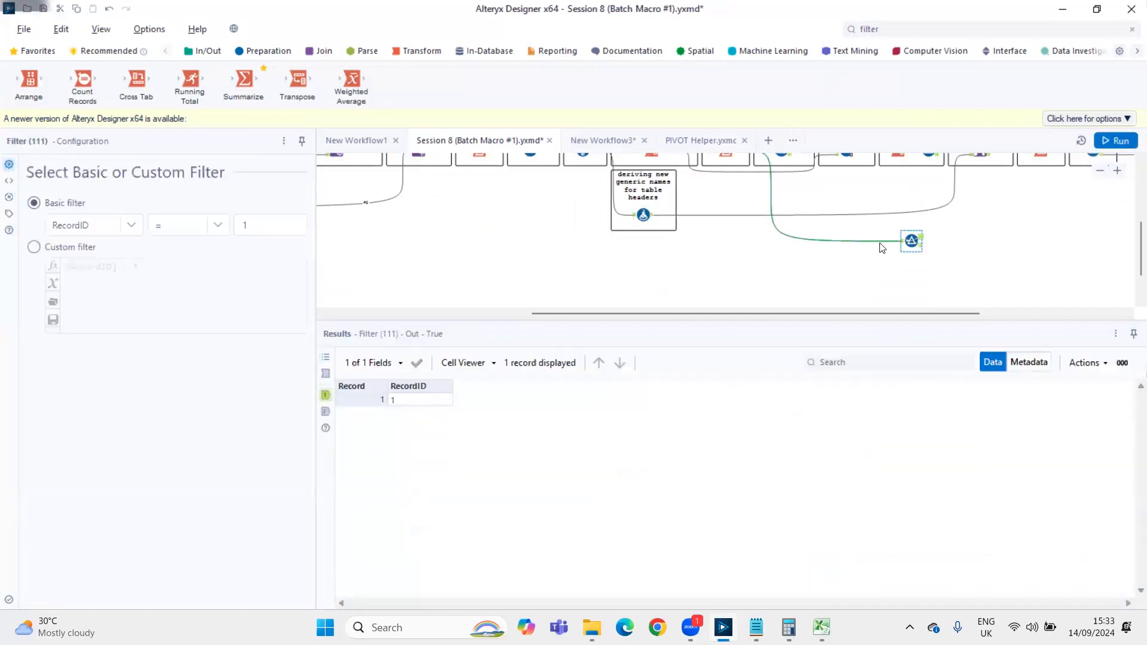
# Replace the new Filter's Summarize connection with one from the Transpose tool that converts values to rows, and rerun the workflow
pyautogui.scroll(1, 800, 243)
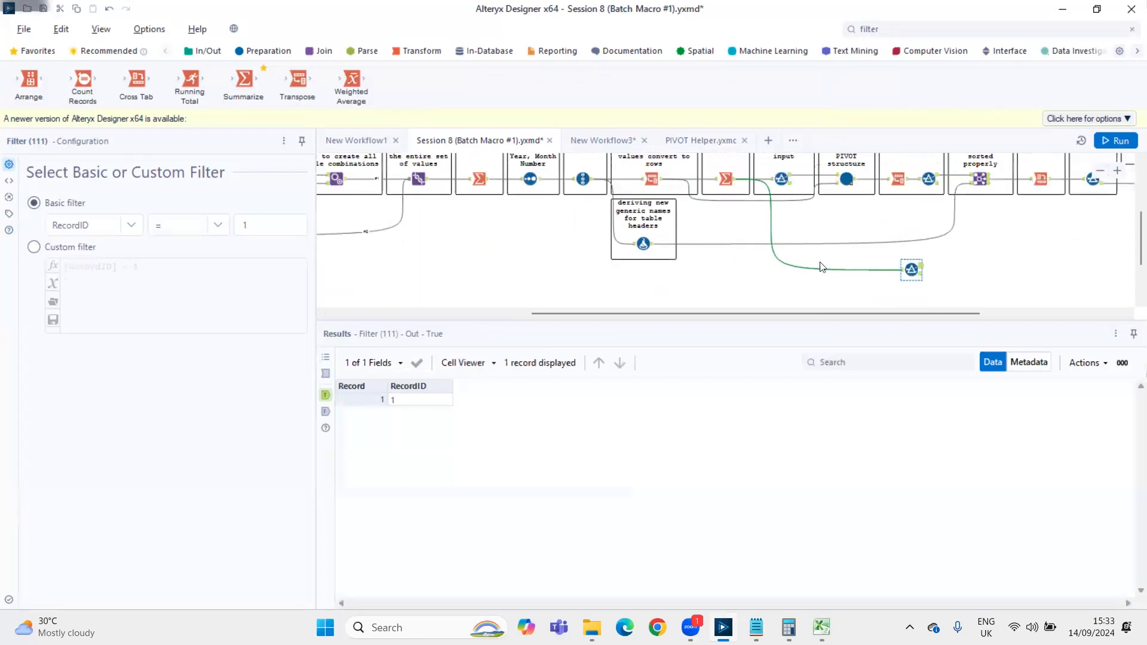
pyautogui.click(818, 297)
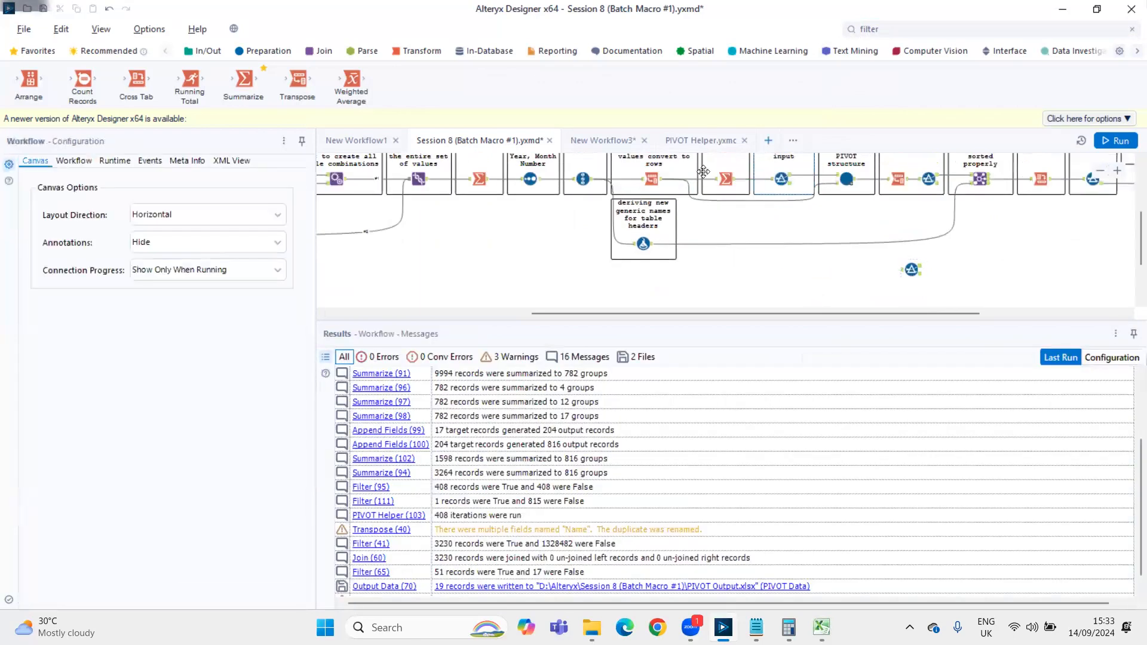
pyautogui.moveTo(658, 182); pyautogui.dragTo(906, 275)
pyautogui.hotkey('ctrl', 'r')
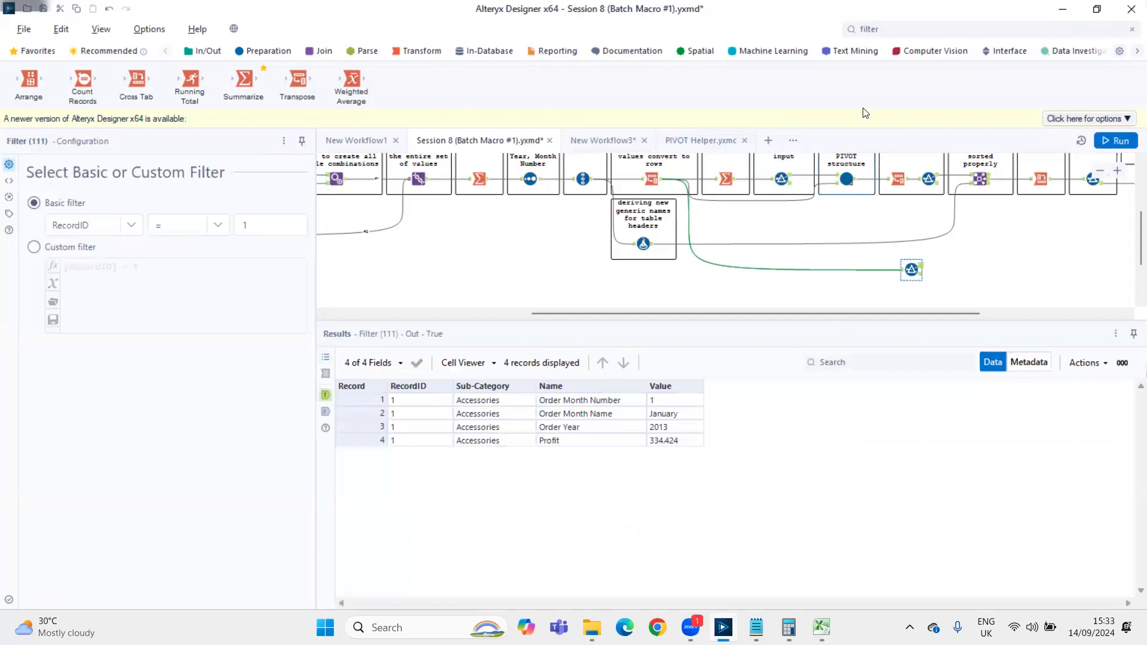
# Add a second Filter on the first Filter's False output with the custom condition [RecordID] = 1 + 1 and run the workflow
pyautogui.click(902, 28)
pyautogui.moveTo(890, 103); pyautogui.dragTo(954, 280)
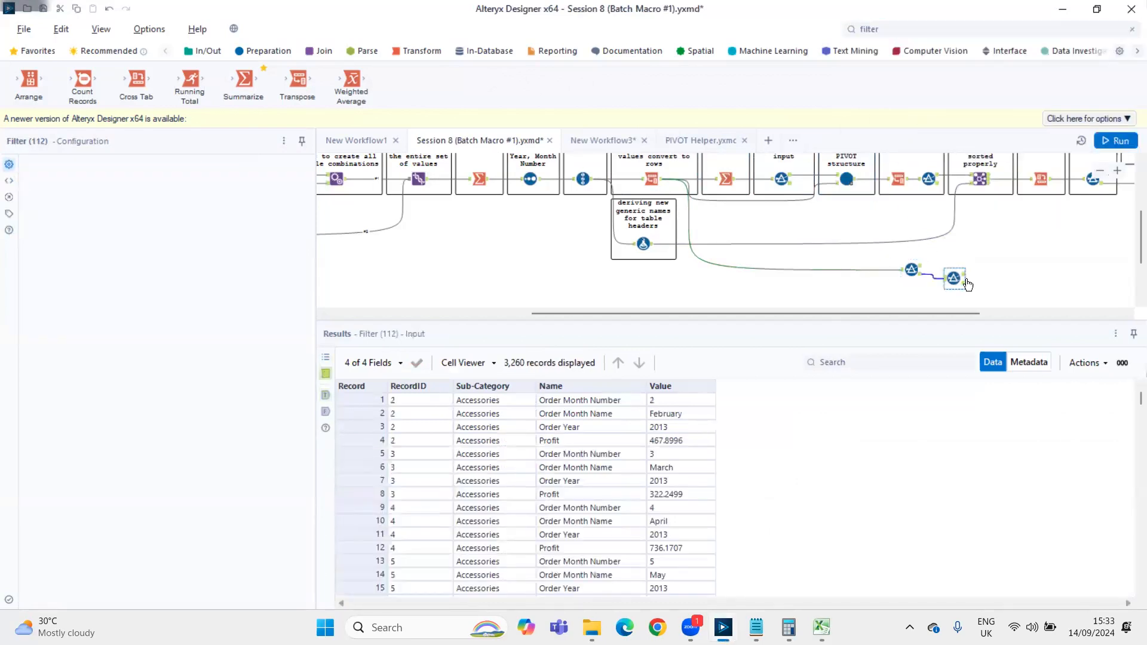
pyautogui.click(132, 225)
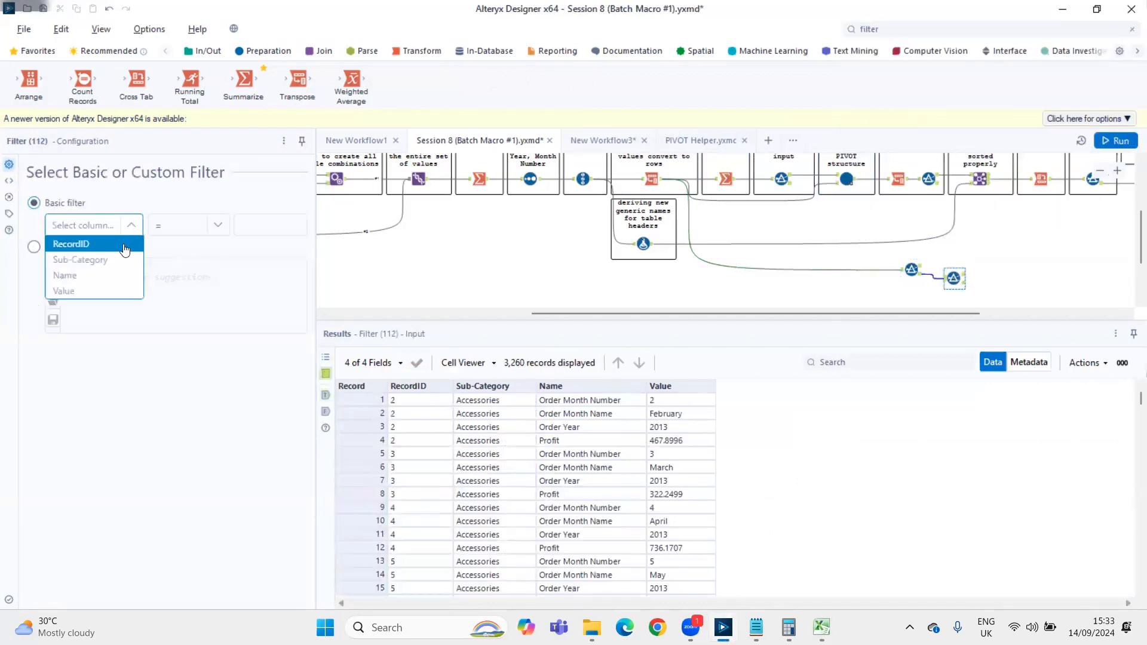
pyautogui.click(34, 247)
pyautogui.write('[RecordID] =')
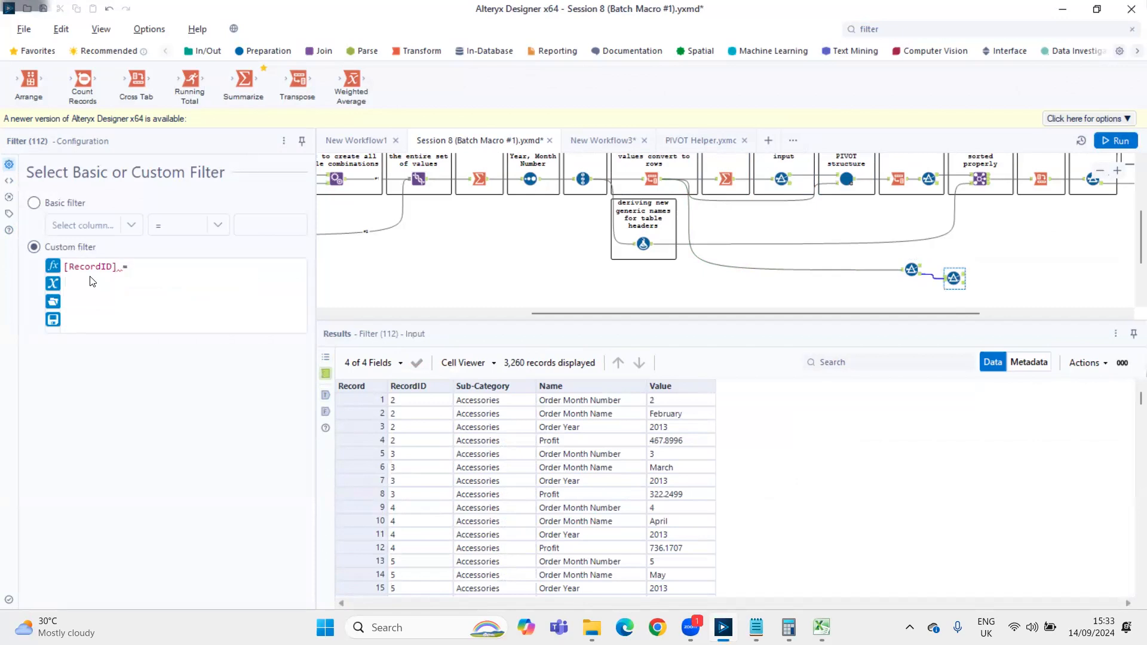
pyautogui.write('+ 1')
pyautogui.hotkey('ctrl', 'r')
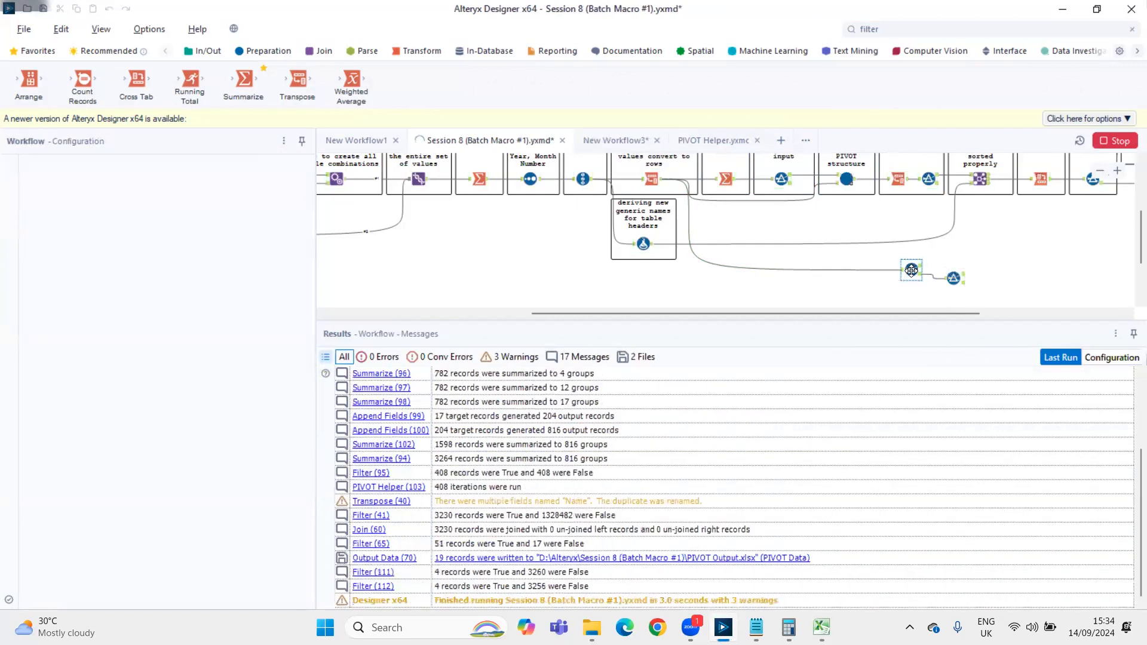
# Move the first Filter slightly upward and compare the True outputs of both Filters
pyautogui.moveTo(911, 261); pyautogui.dragTo(912, 248)
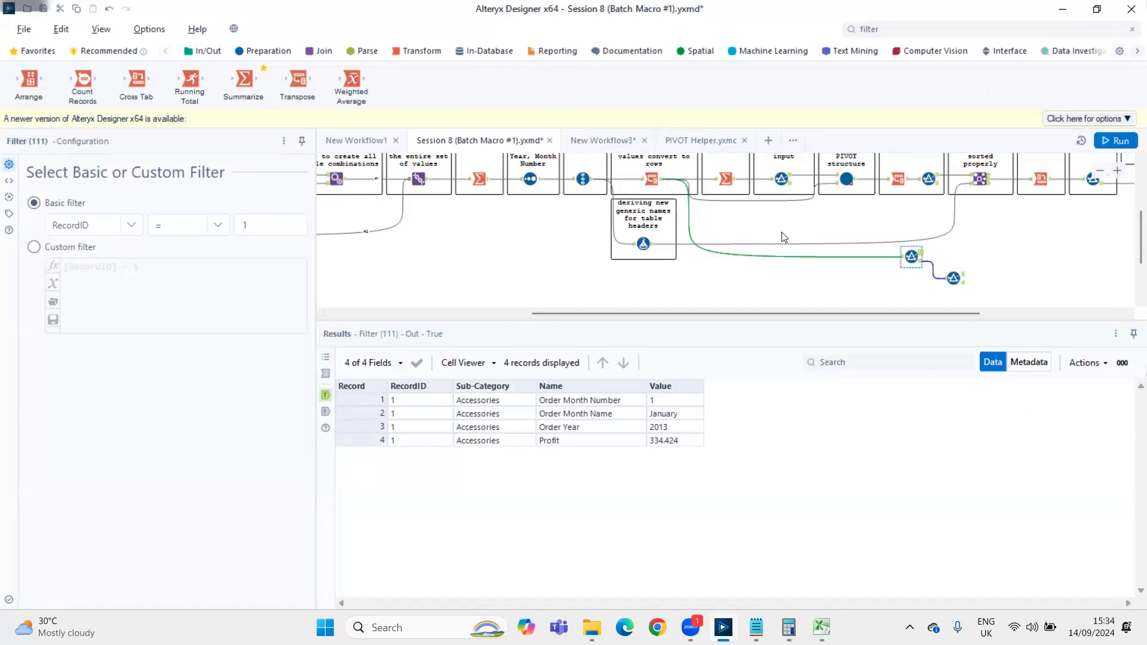
pyautogui.click(958, 276)
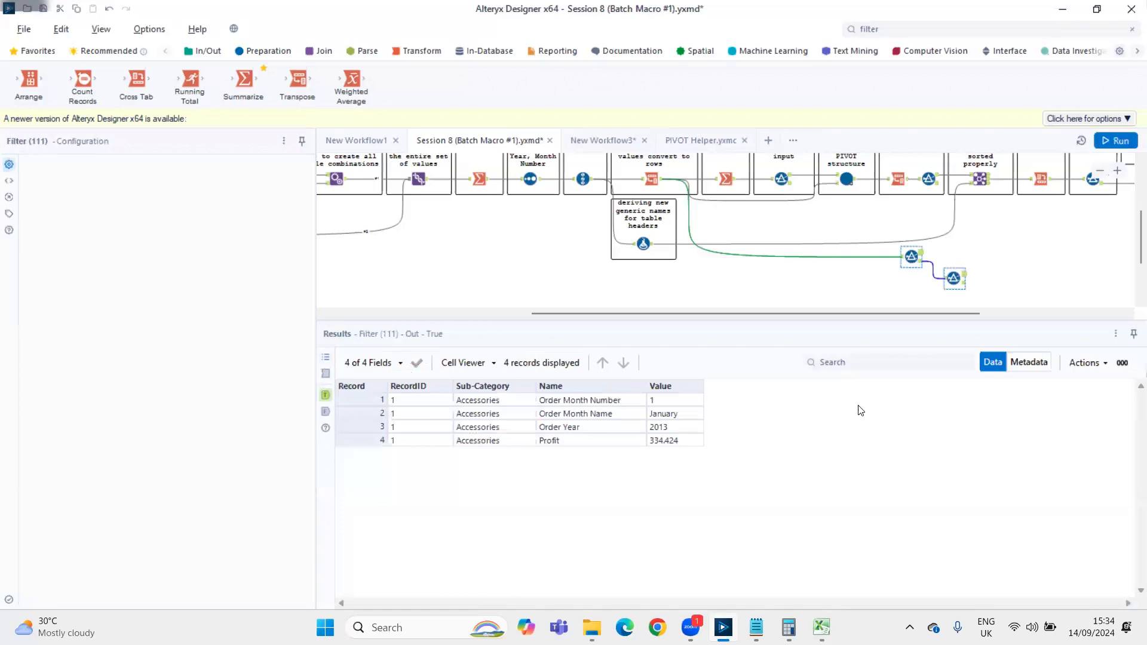
pyautogui.click(958, 279)
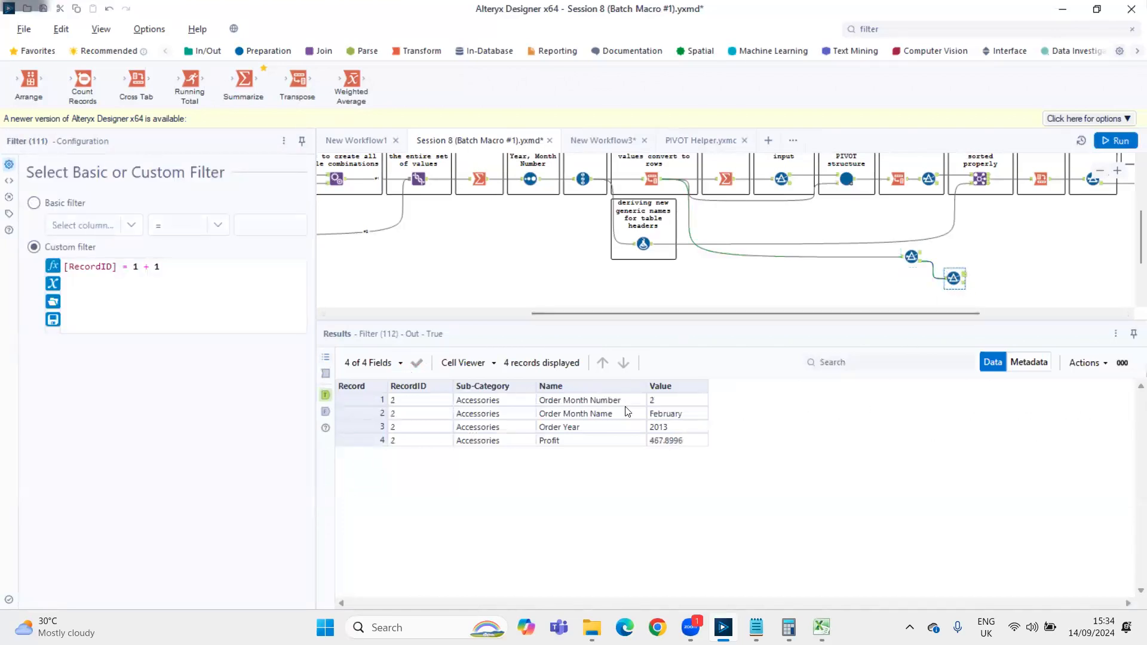
# Add a Join tool beside the two Filters and connect the first Filter's True output as left input and the second's as right
pyautogui.click(902, 28)
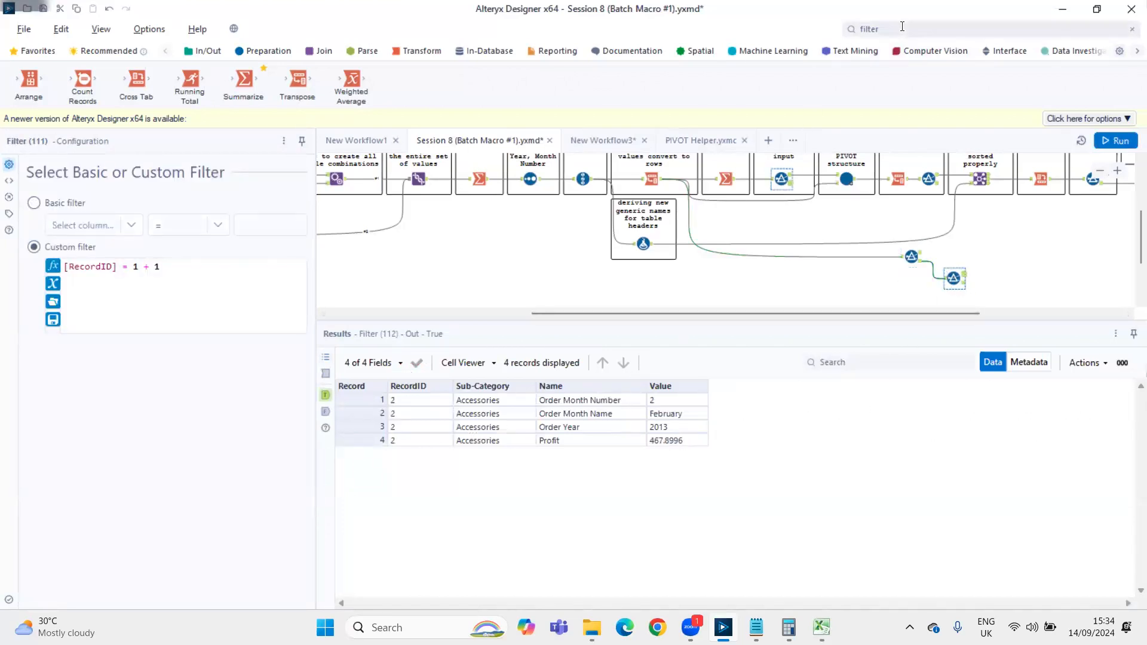
pyautogui.write('joinn')
pyautogui.press('BackSpace')
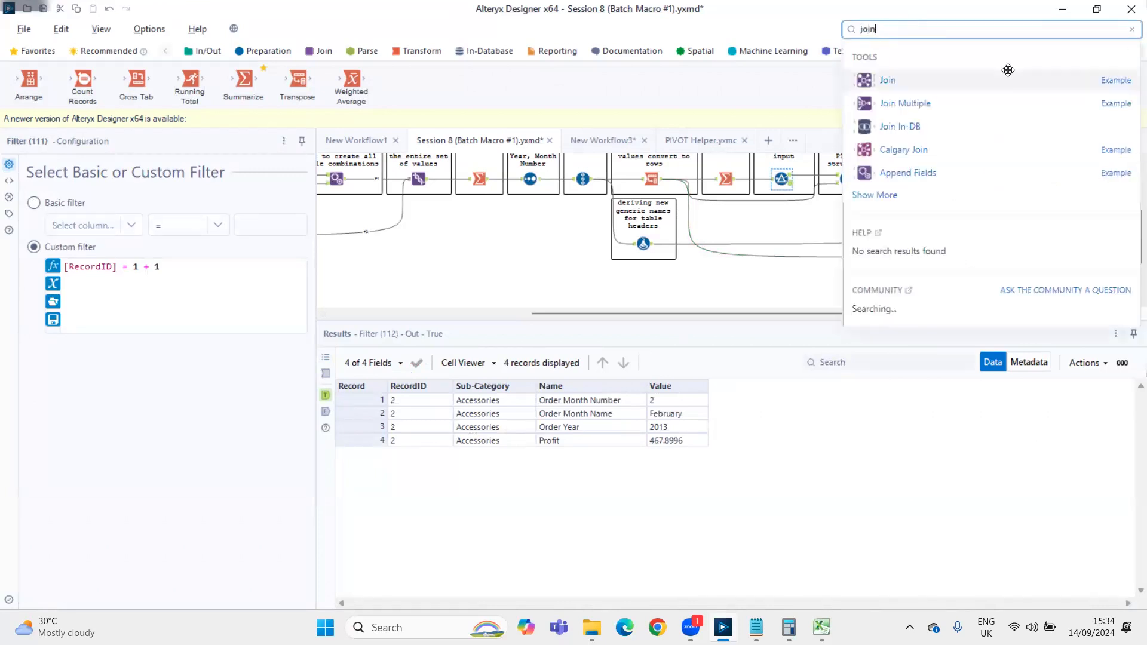
pyautogui.moveTo(955, 80); pyautogui.dragTo(1021, 242)
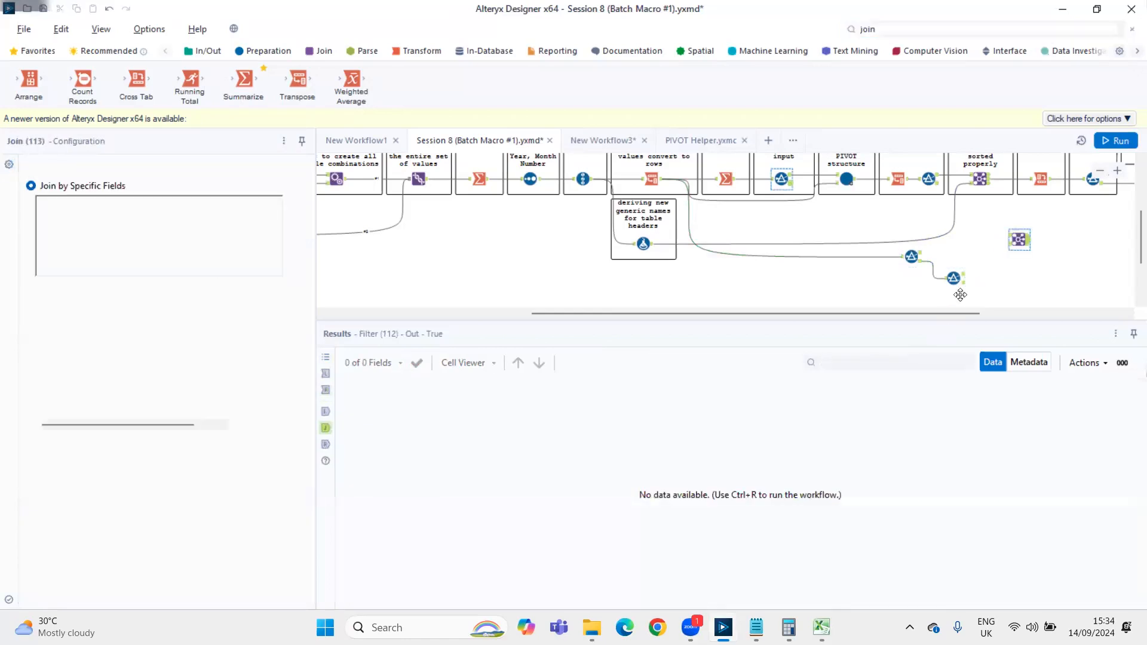
pyautogui.click(954, 278)
pyautogui.click(666, 400)
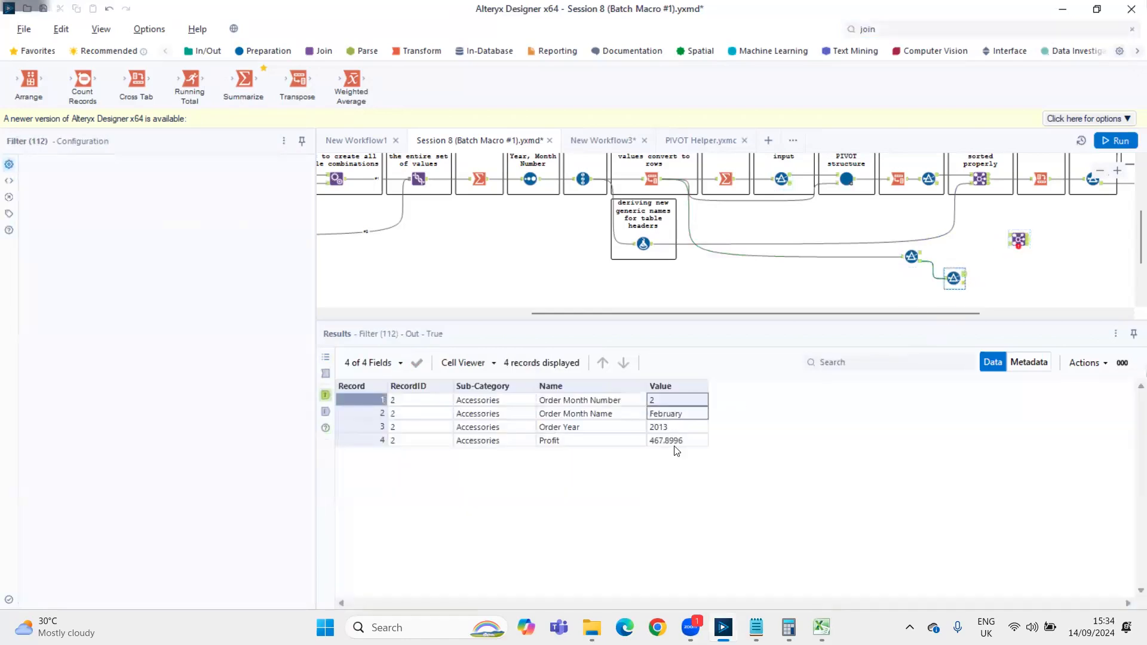
pyautogui.click(912, 257)
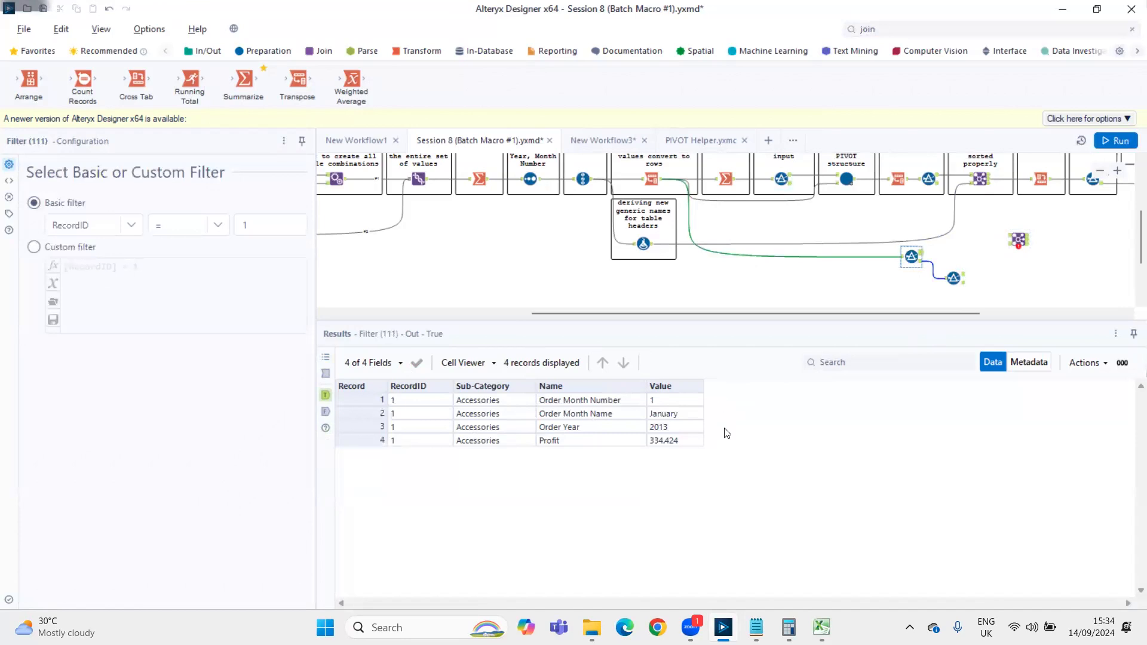
pyautogui.moveTo(922, 252); pyautogui.dragTo(1025, 238)
pyautogui.moveTo(966, 278); pyautogui.dragTo(1017, 241)
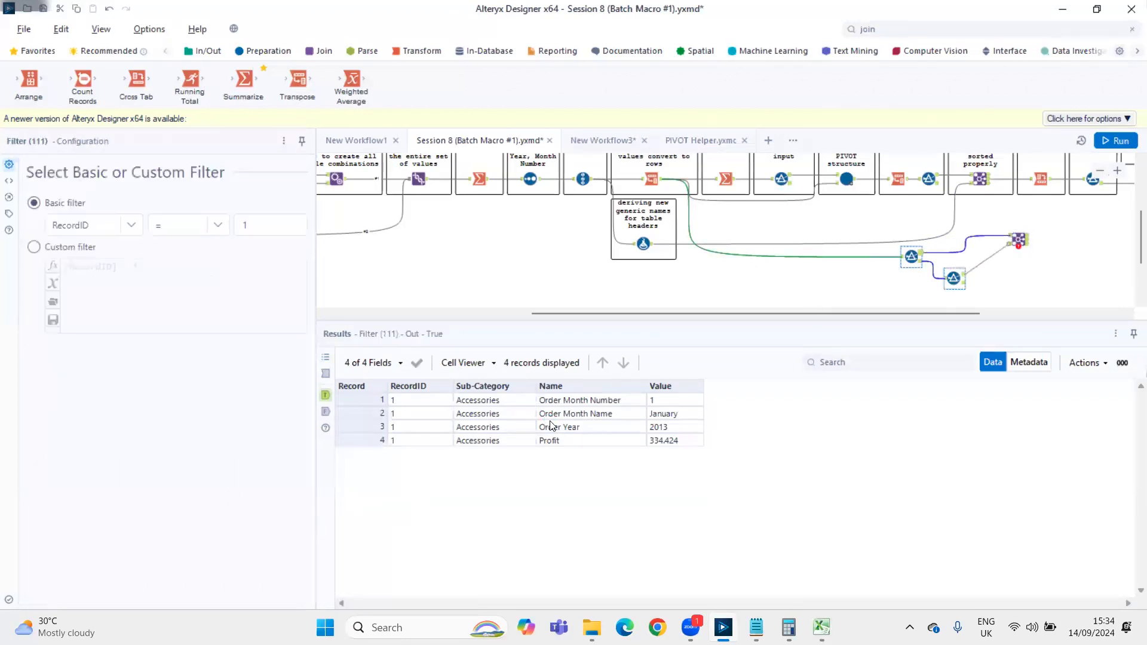
# Configure the Join by record position, keep only Value from the right-hand fields, then run the workflow and view the joined output
pyautogui.click(1019, 239)
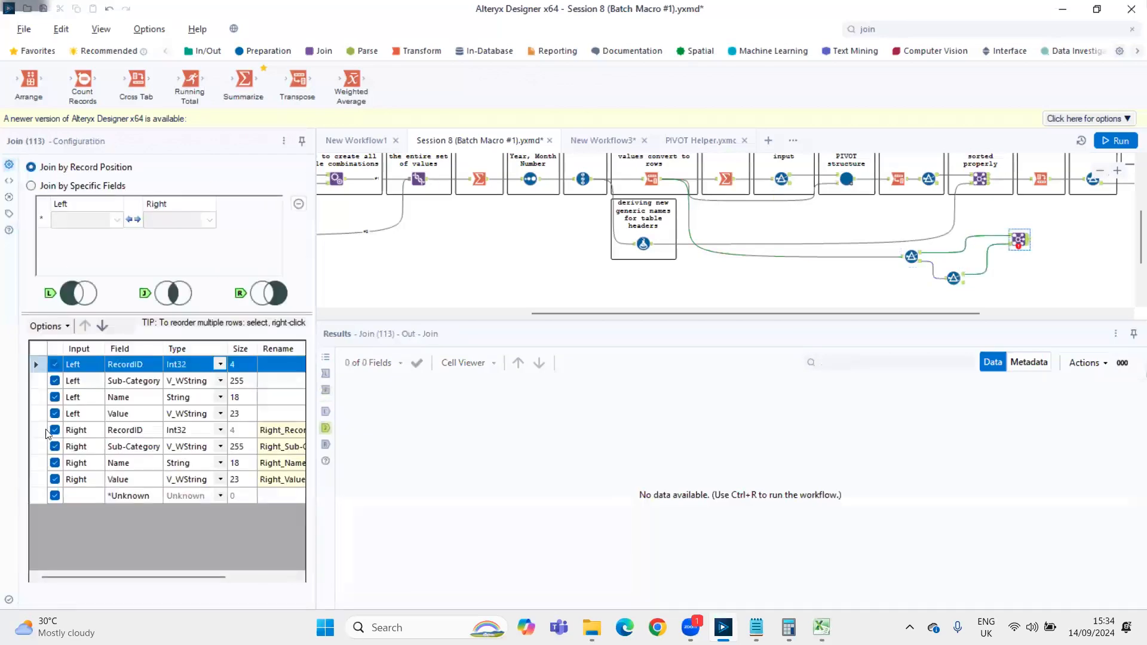
pyautogui.moveTo(47, 430); pyautogui.dragTo(43, 480)
pyautogui.click(60, 327)
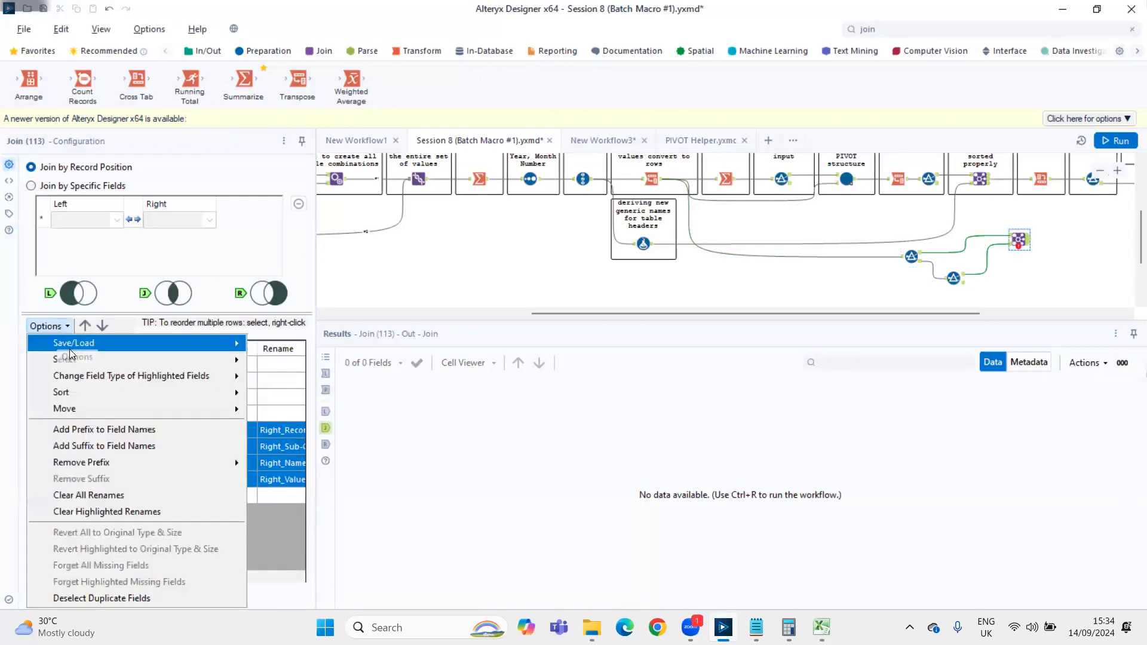
pyautogui.moveTo(72, 359)
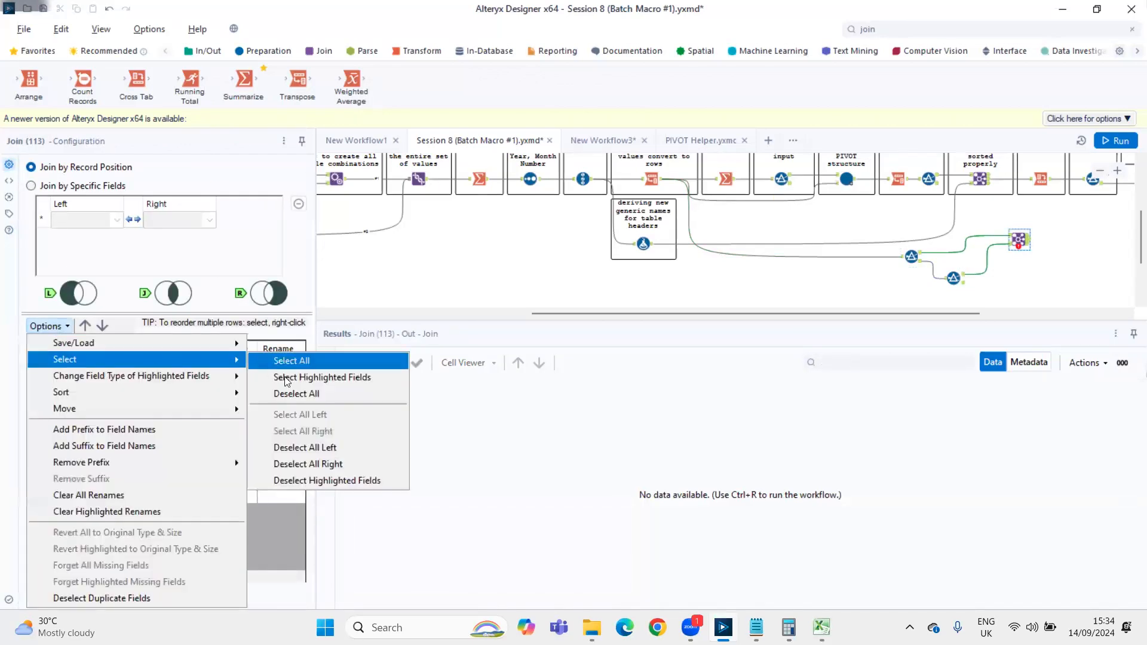
pyautogui.click(291, 480)
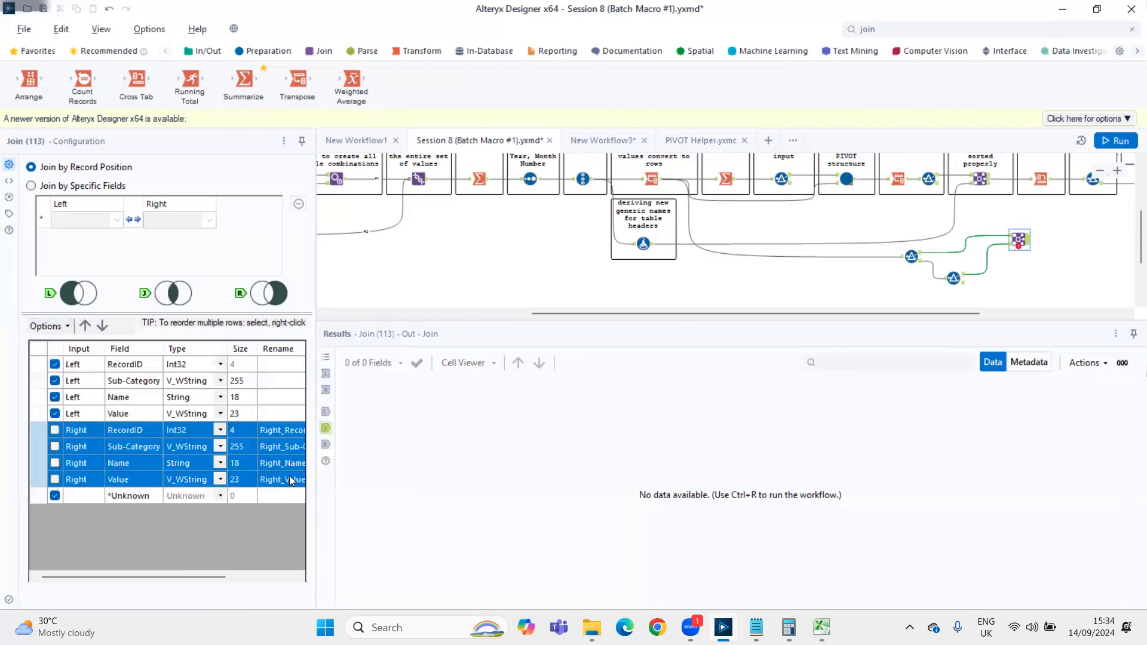
pyautogui.click(59, 480)
pyautogui.hotkey('ctrl', 'r')
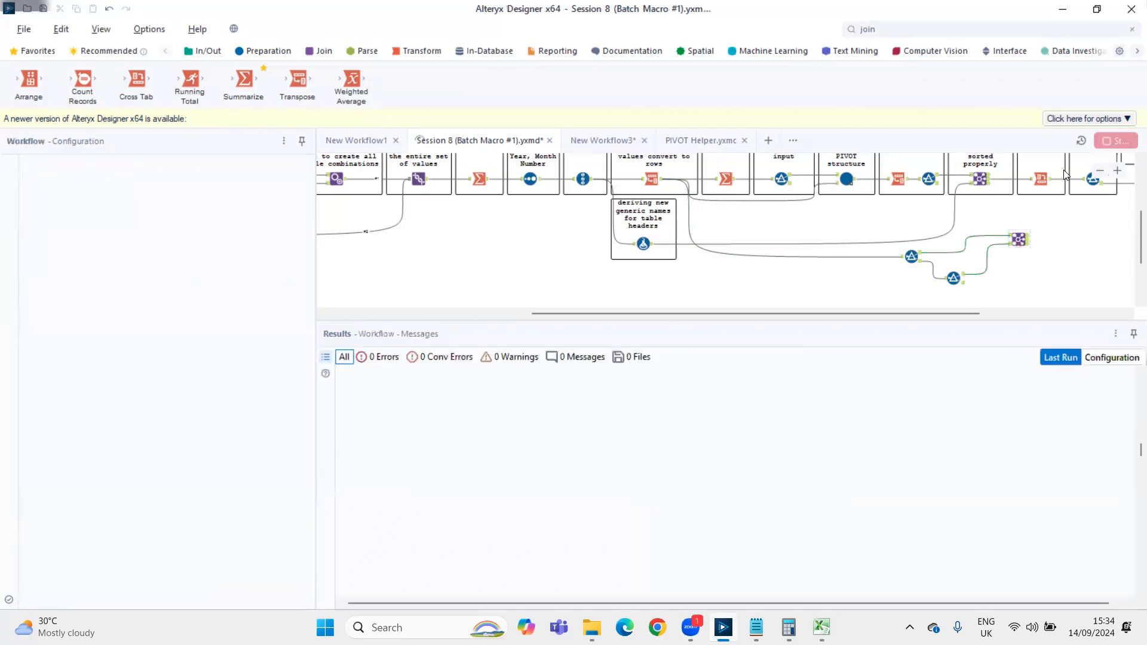
pyautogui.click(1018, 239)
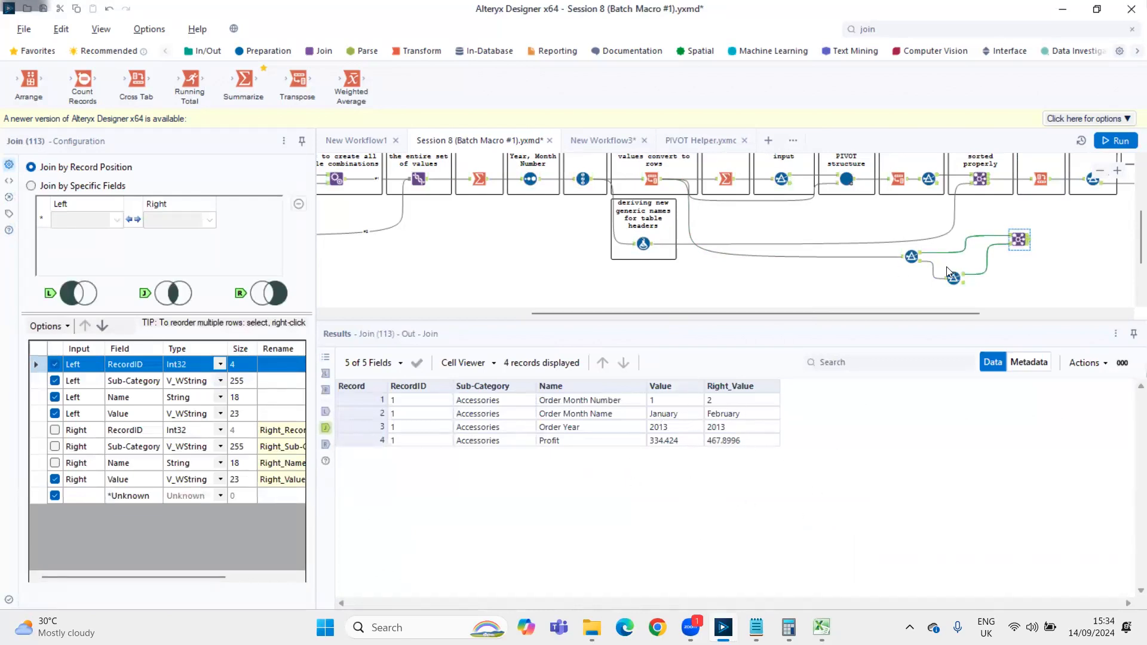
# Review both Filters' conditions and change the first Filter's condition to RecordID = 3
pyautogui.click(911, 257)
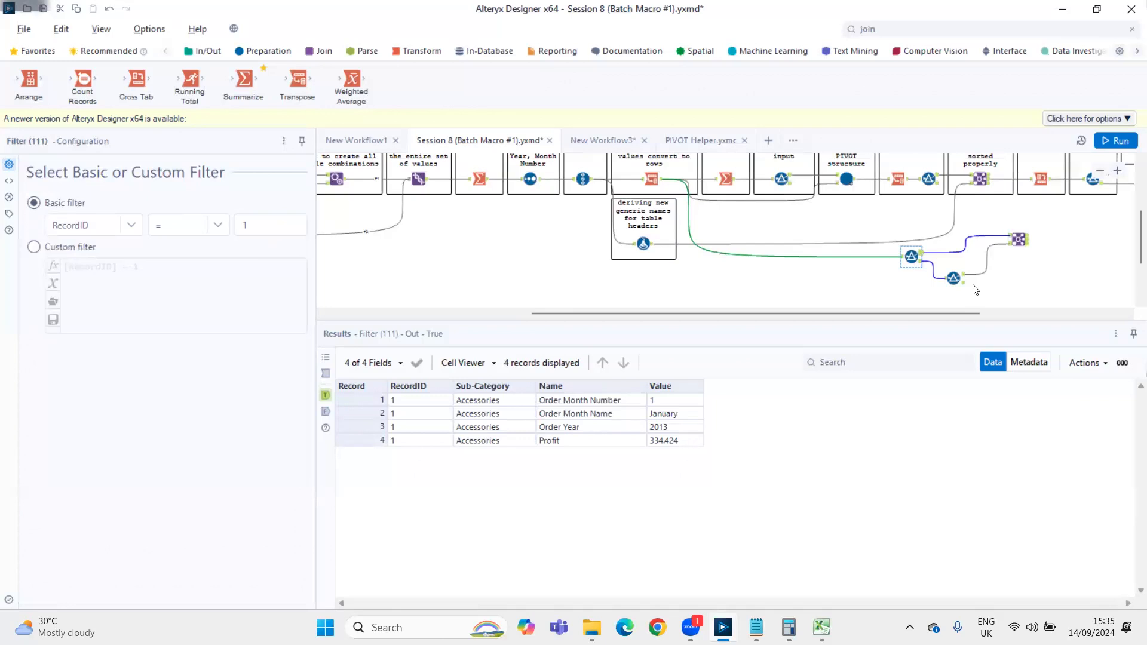
pyautogui.click(954, 278)
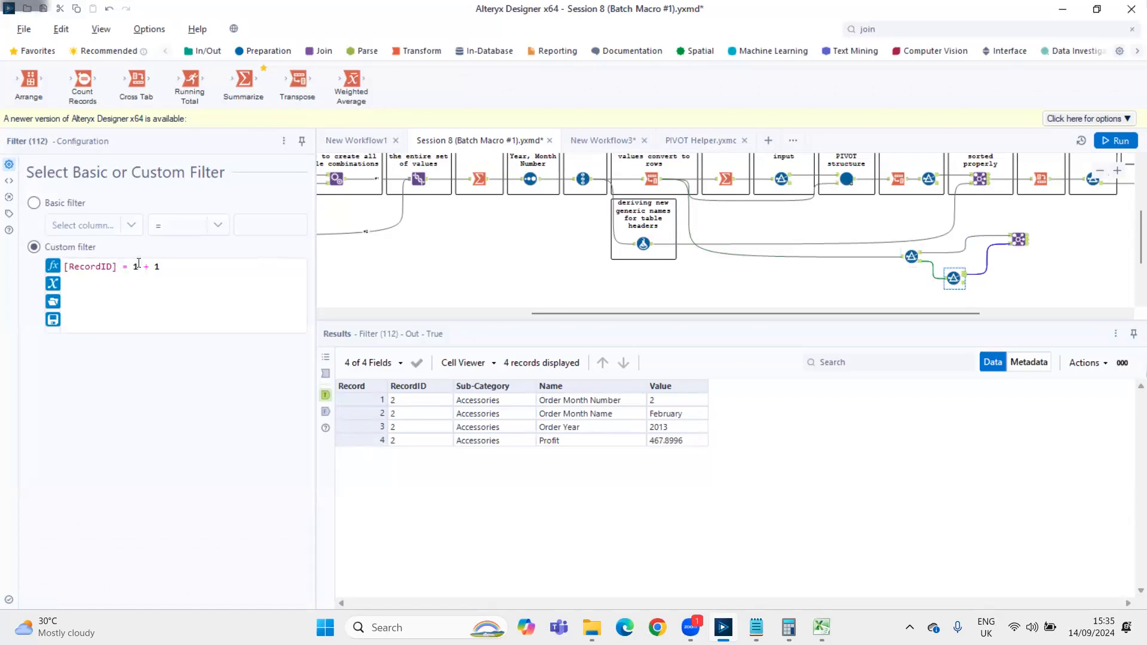
pyautogui.click(911, 256)
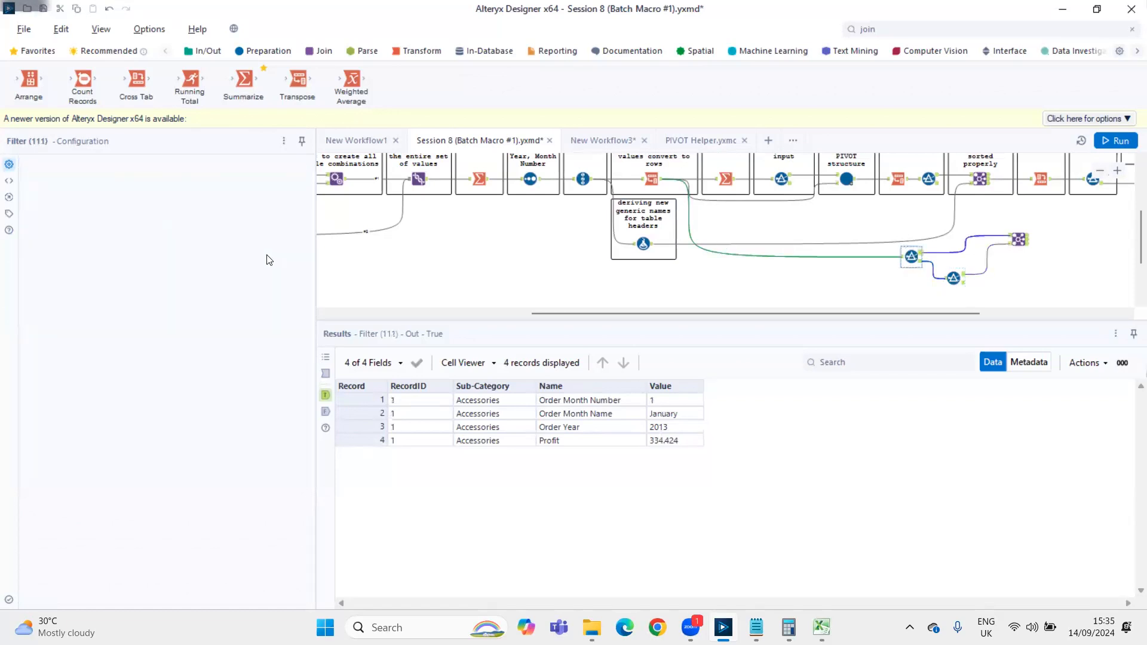
pyautogui.moveTo(249, 226); pyautogui.dragTo(236, 225)
pyautogui.write('3')
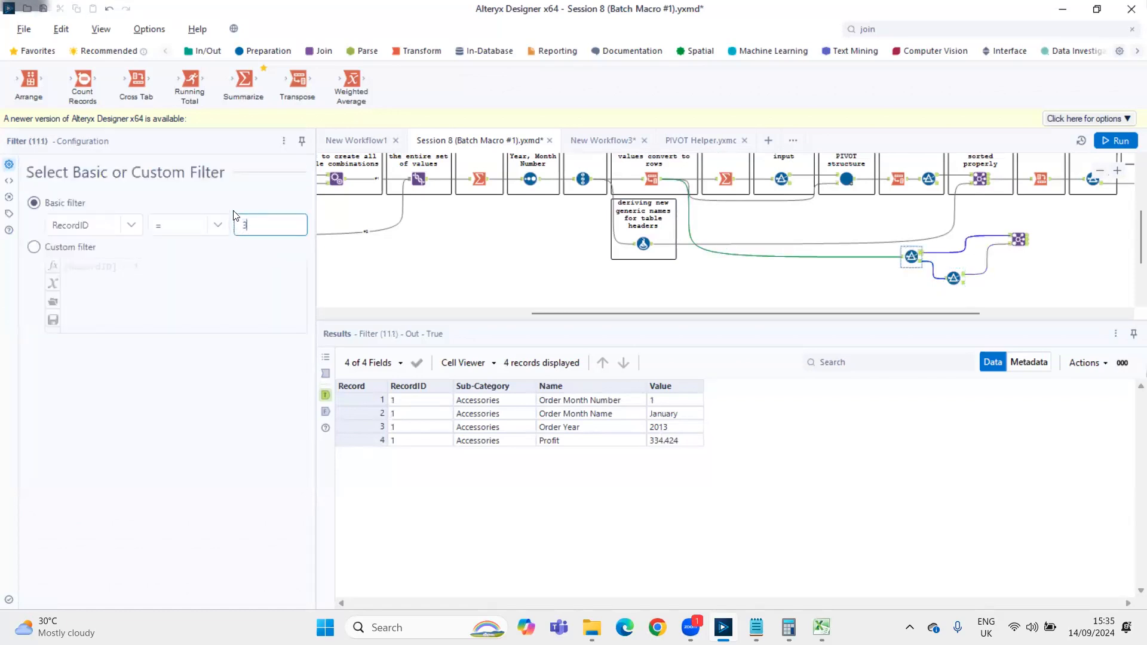
# Change the second Filter's expression to [RecordID] = 3 + 1 and rerun the workflow to view the Join output
pyautogui.click(954, 277)
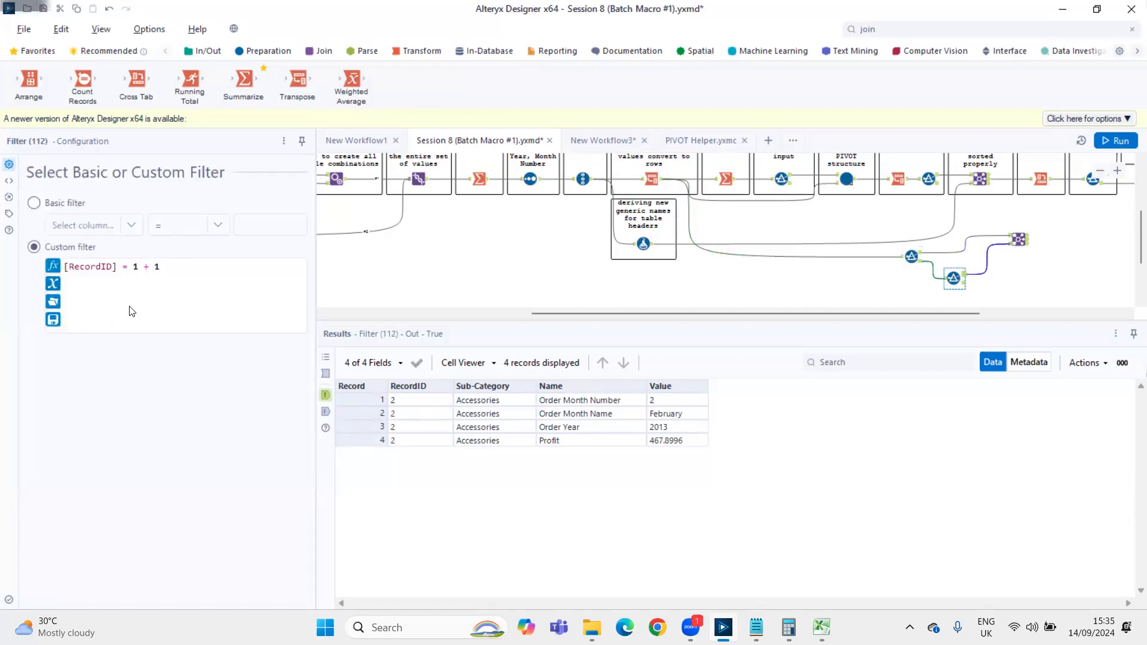
pyautogui.moveTo(139, 269); pyautogui.dragTo(131, 266)
pyautogui.click(1030, 245)
pyautogui.hotkey('ctrl', 'r')
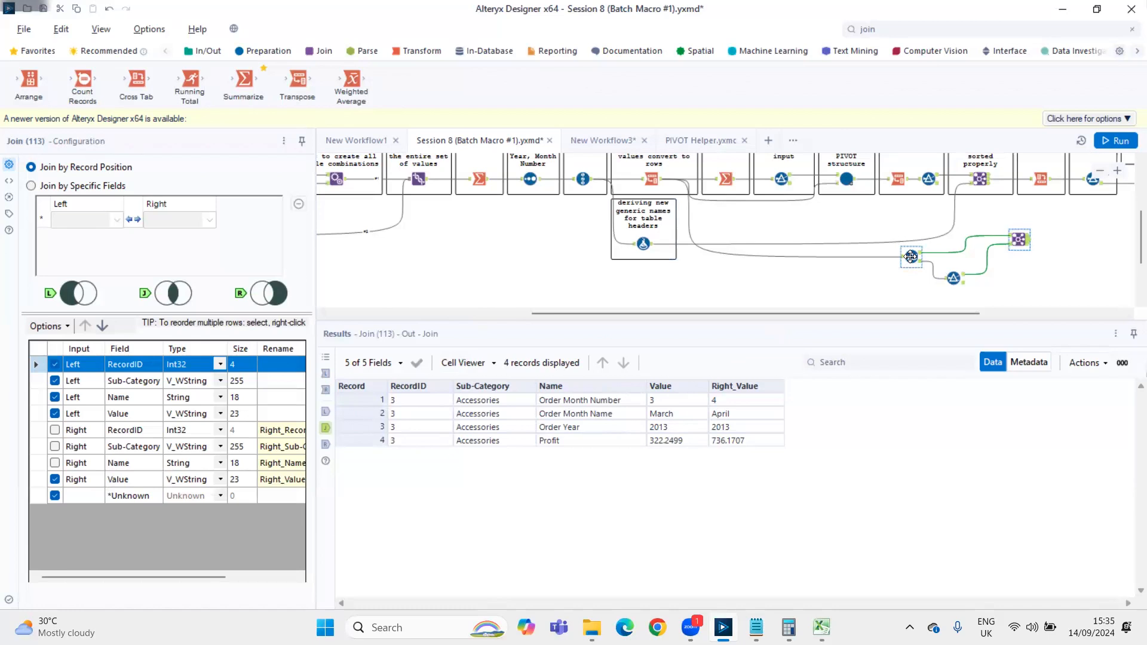
# Inspect the incoming records and the conditions of both Filters feeding the Join
pyautogui.click(911, 256)
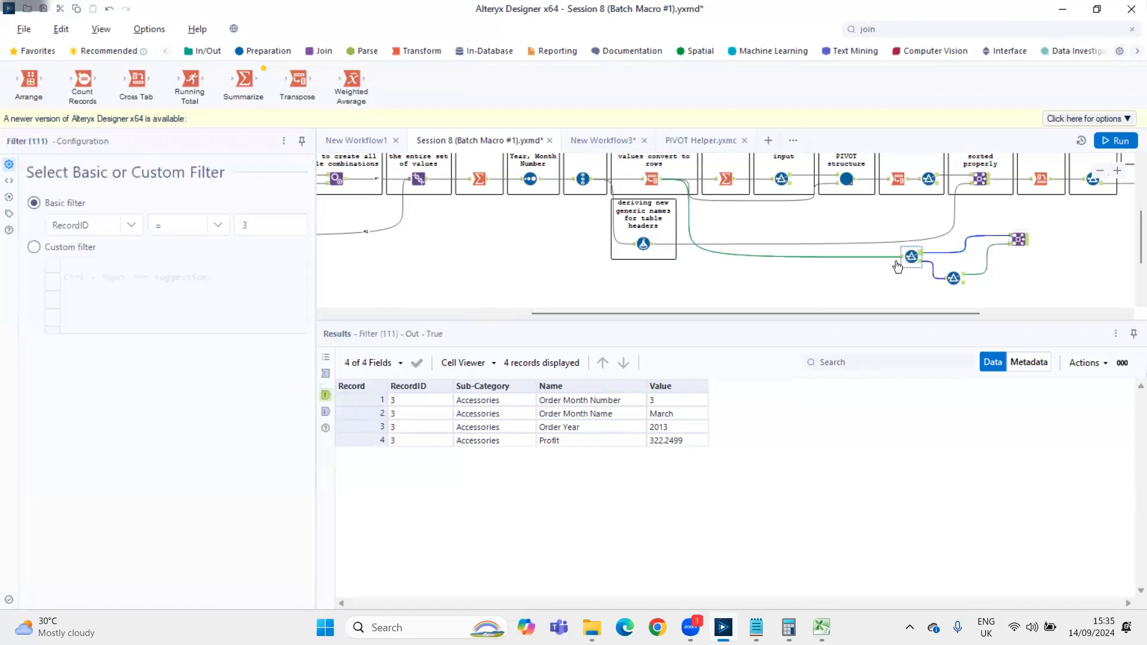
pyautogui.click(929, 262)
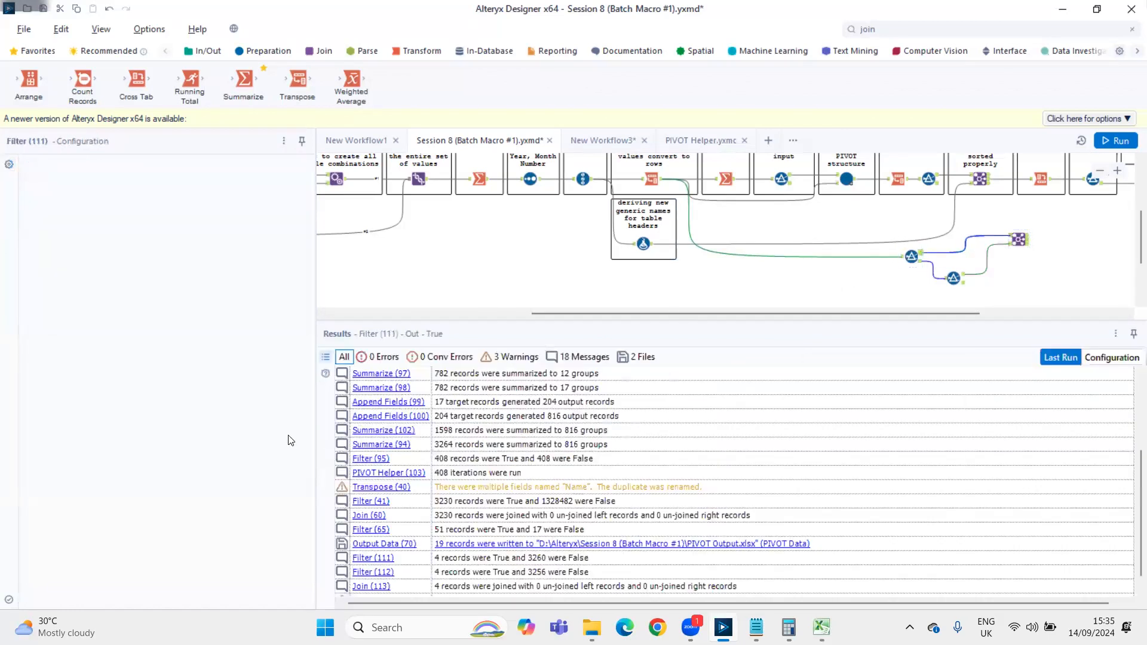
pyautogui.click(907, 258)
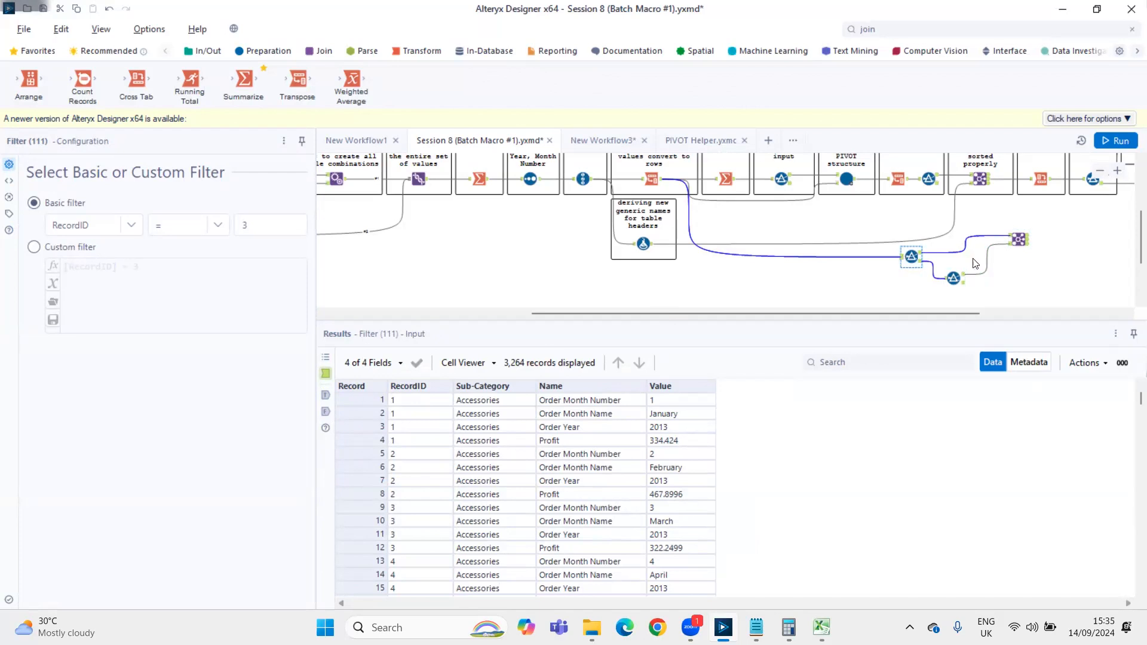
pyautogui.keyDown('ctrl'); pyautogui.click(959, 278); pyautogui.keyUp('ctrl')
pyautogui.click(959, 278)
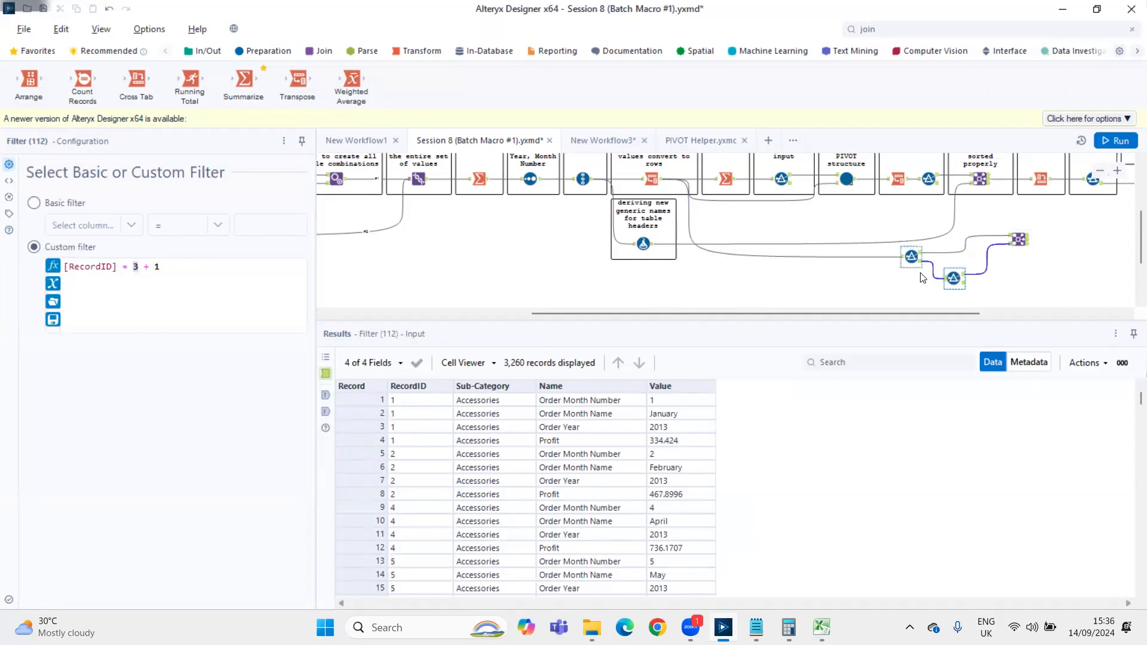
pyautogui.click(911, 256)
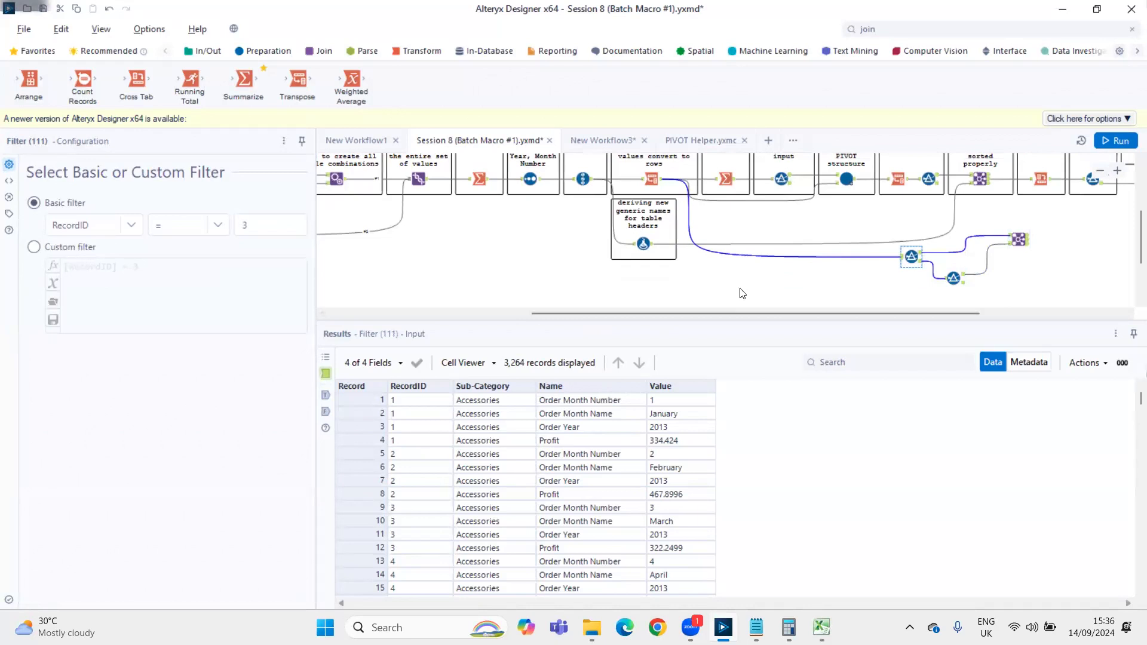
# Examine the distinct record IDs from the Summarize tool and the odd-row Filter's Mod expression and True output
pyautogui.scroll(2, 717, 266)
pyautogui.click(778, 211)
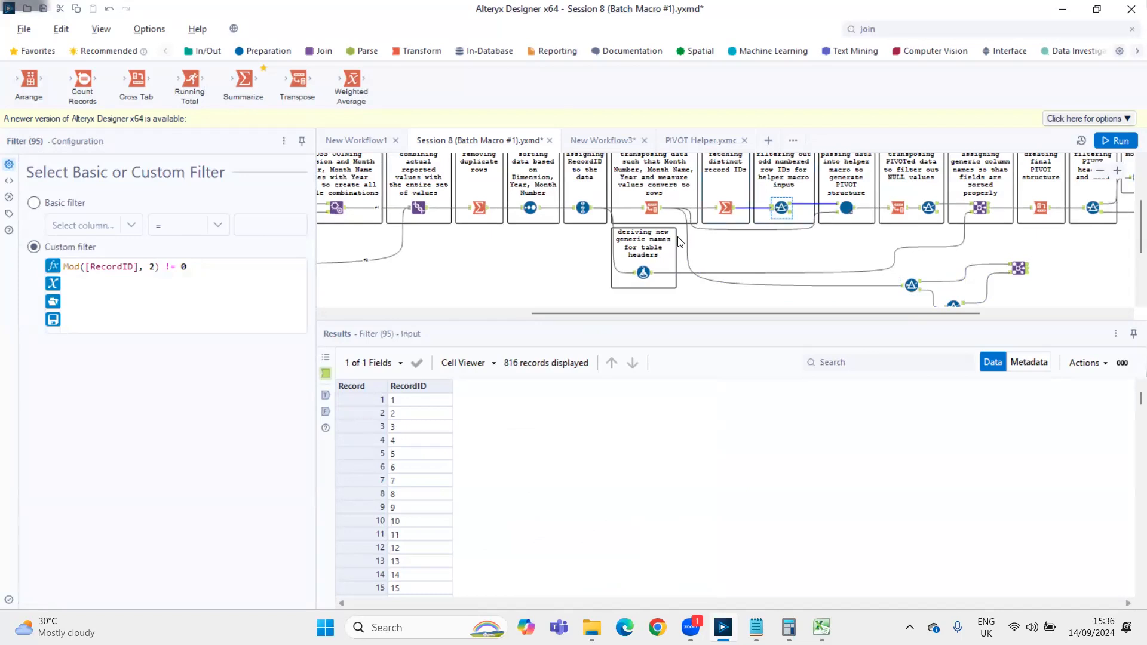
pyautogui.click(734, 211)
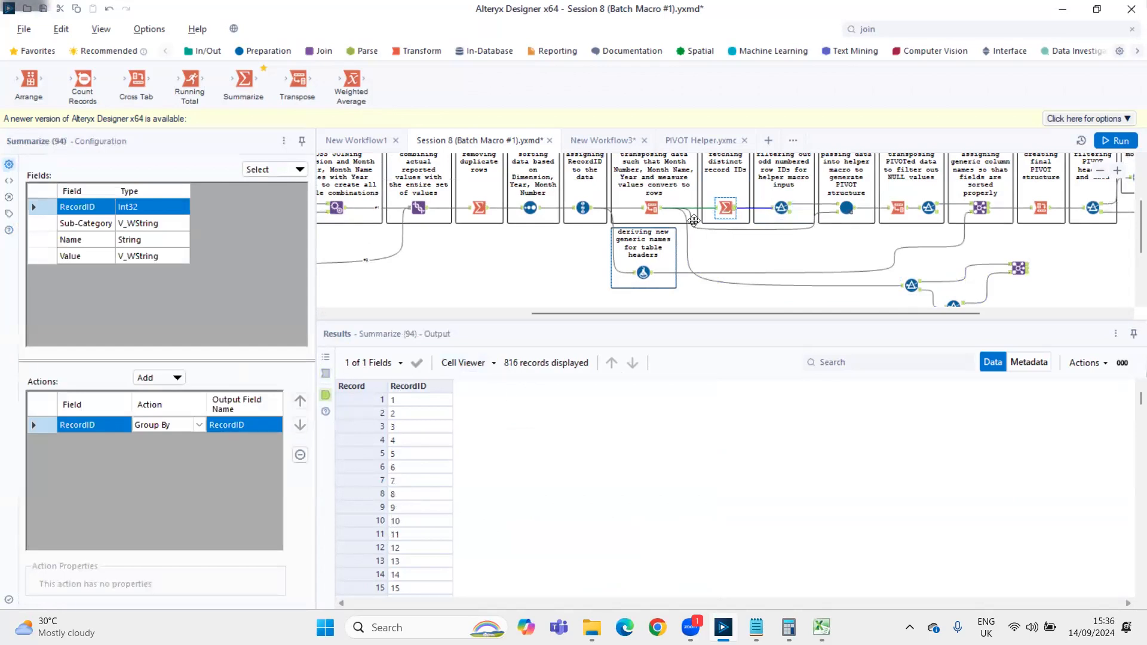
pyautogui.click(782, 208)
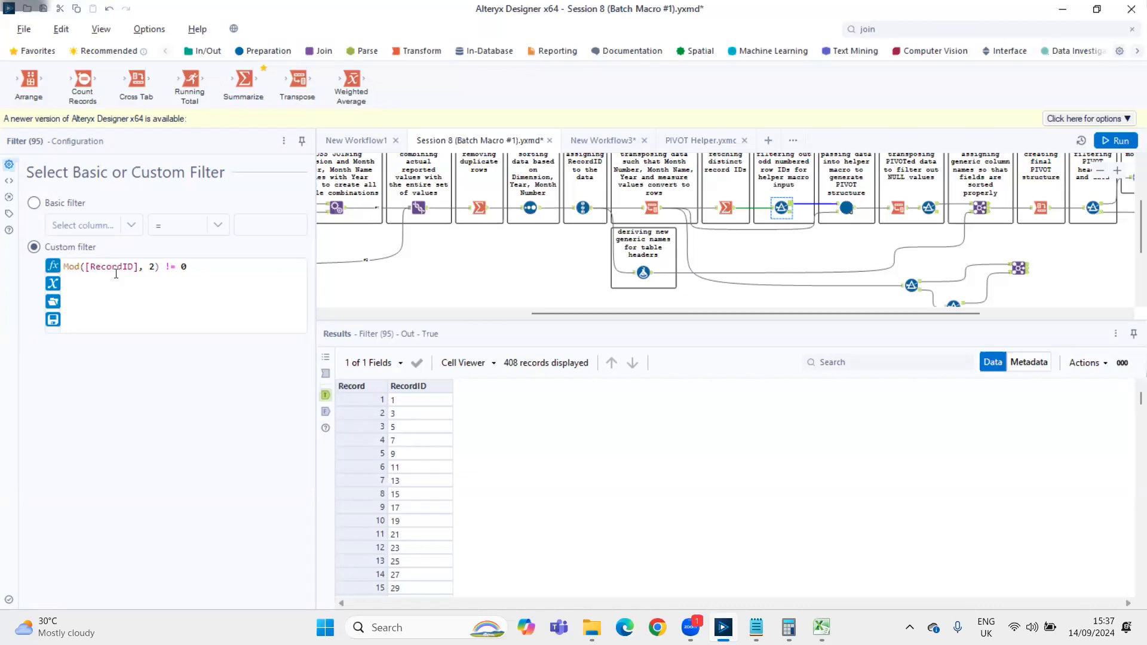
pyautogui.click(726, 207)
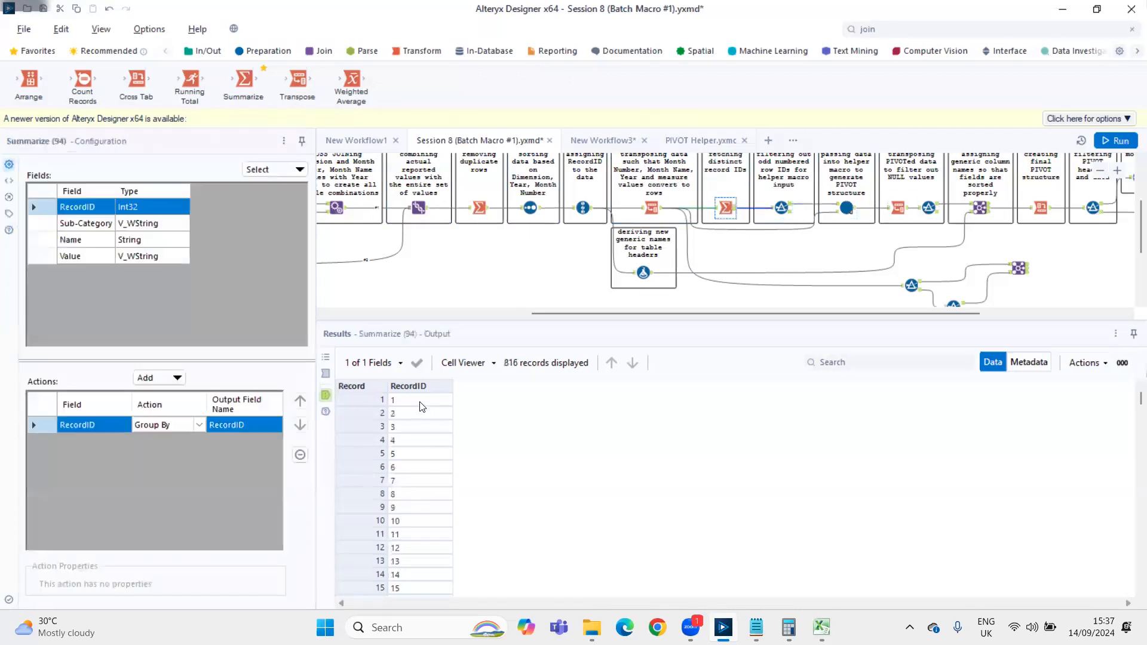
pyautogui.moveTo(422, 545); pyautogui.dragTo(424, 530)
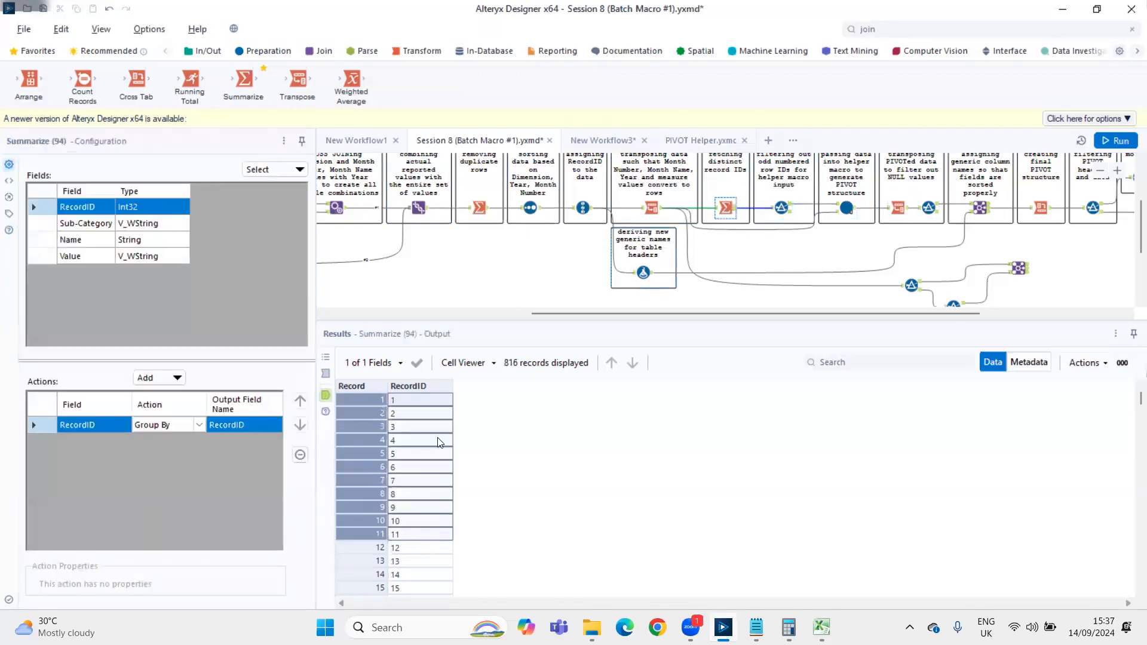
pyautogui.click(770, 214)
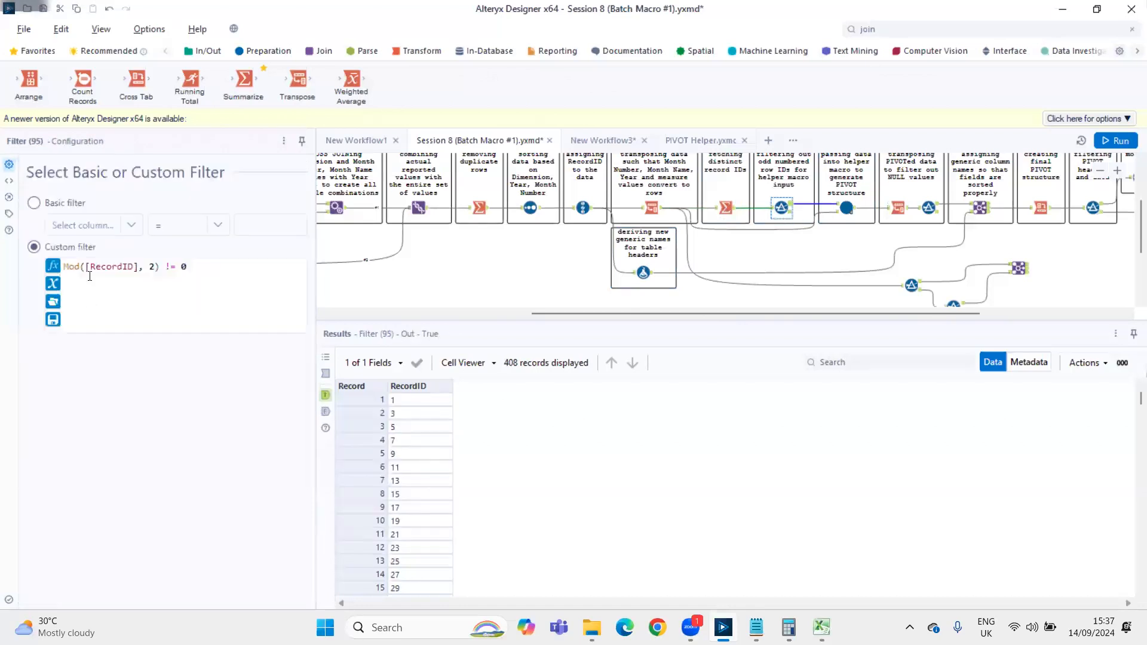
pyautogui.doubleClick(99, 267)
pyautogui.doubleClick(149, 267)
pyautogui.click(86, 264)
pyautogui.hotkey('ctrl', 'a')
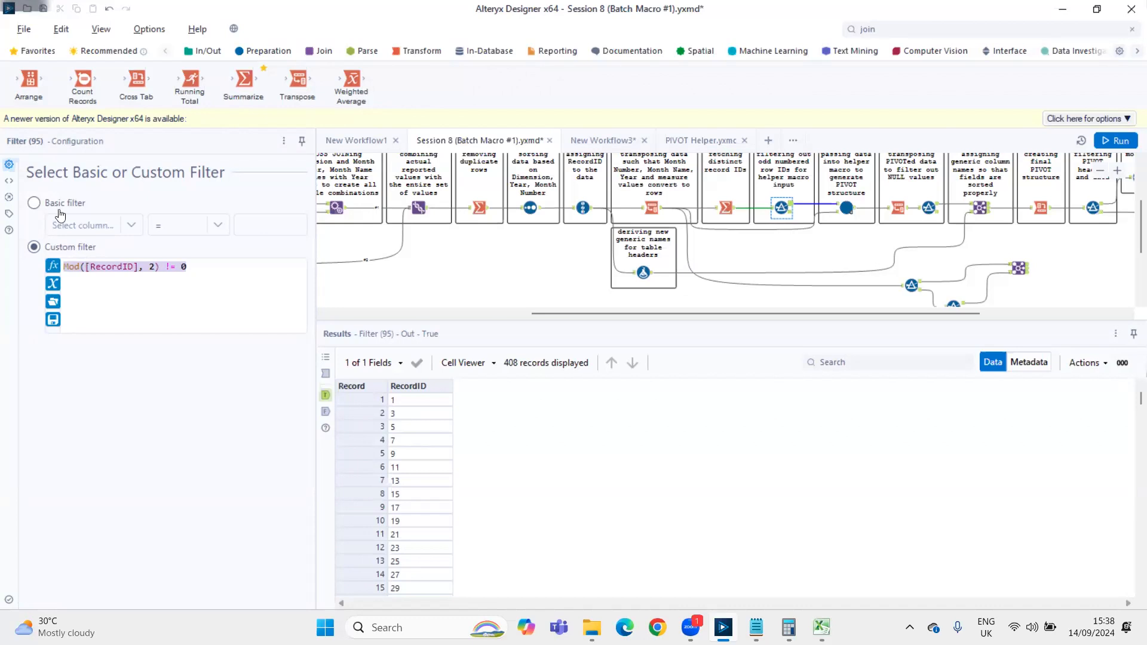
# Change the first test Filter's condition to RecordID = 1 and rerun the workflow
pyautogui.scroll(-1, 846, 249)
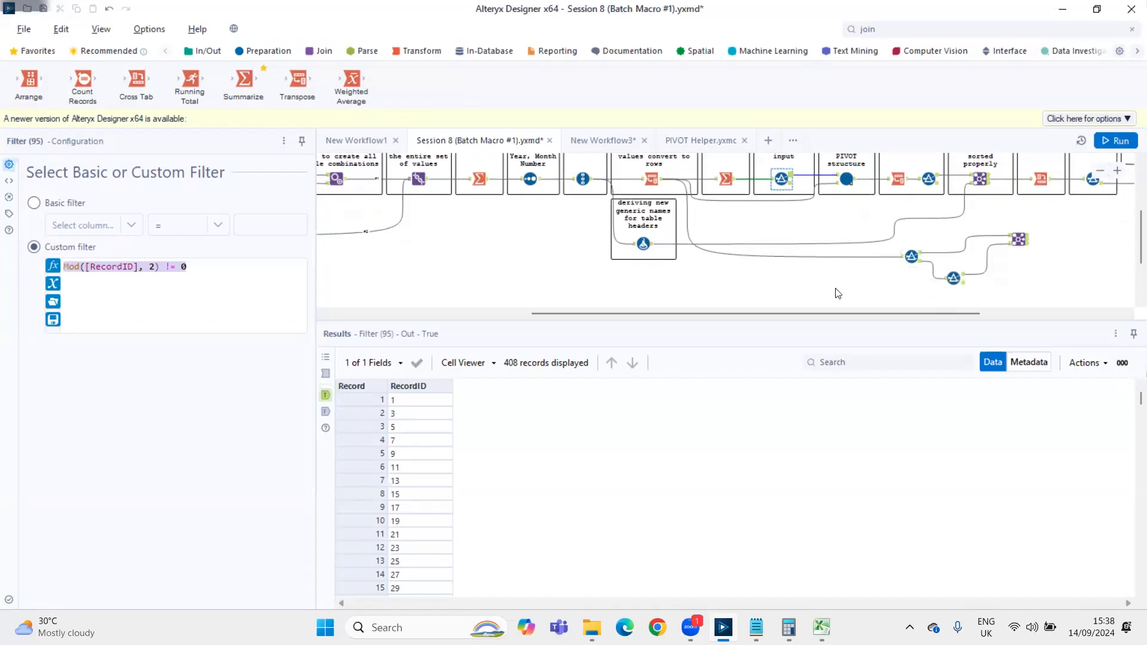
pyautogui.click(913, 256)
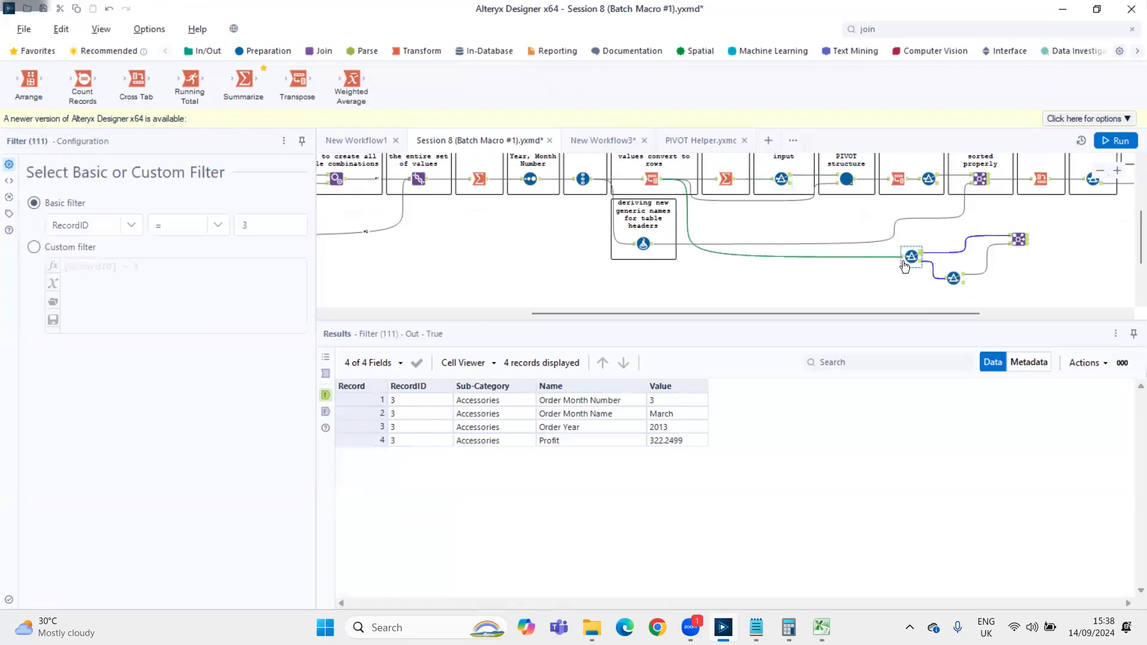
pyautogui.scroll(1, 687, 216)
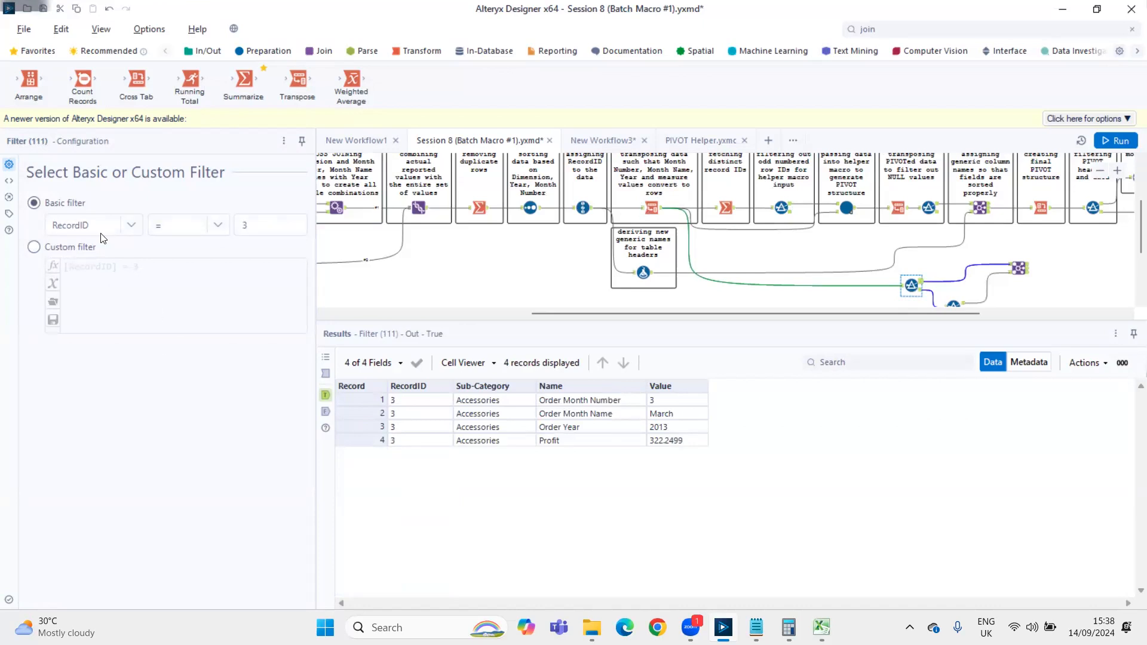
pyautogui.click(263, 224)
pyautogui.press('BackSpace')
pyautogui.write('1')
pyautogui.hotkey('ctrl', 'r')
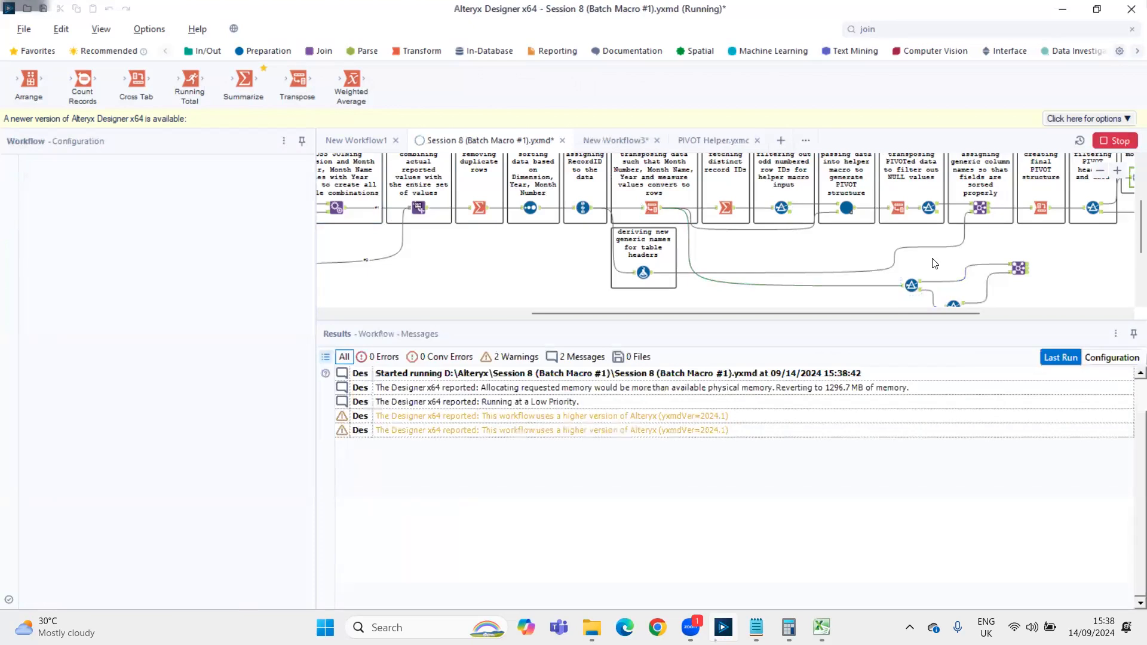
# Change the second test Filter's custom expression to [RecordID] = 1 + 1 and rerun the workflow
pyautogui.scroll(-1, 1020, 224)
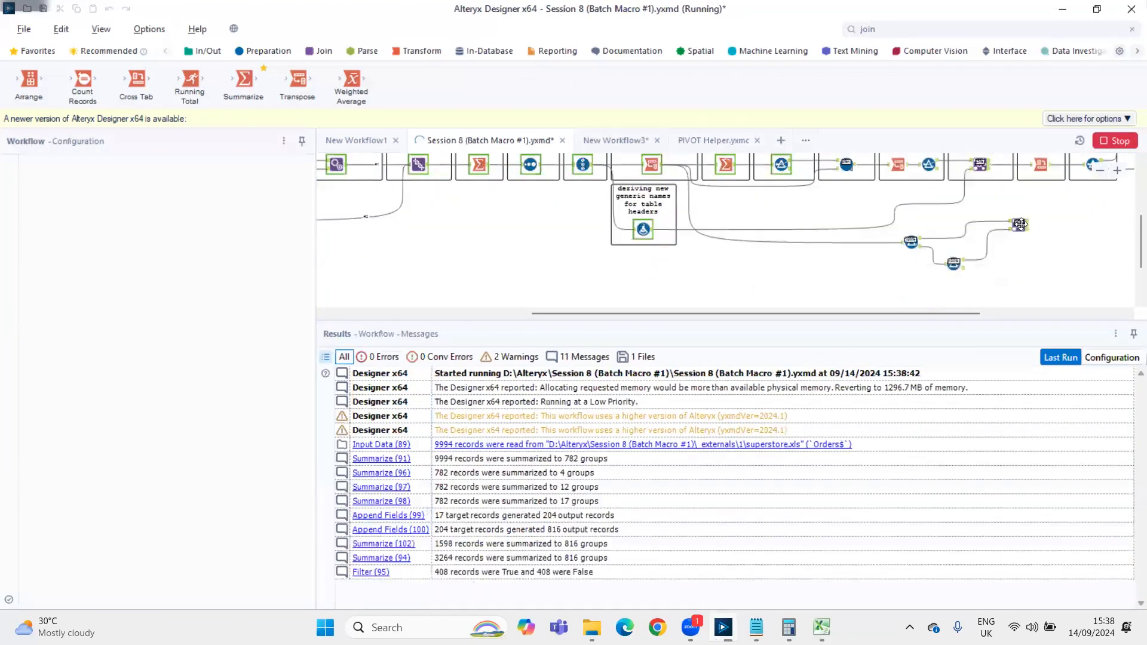
pyautogui.click(909, 246)
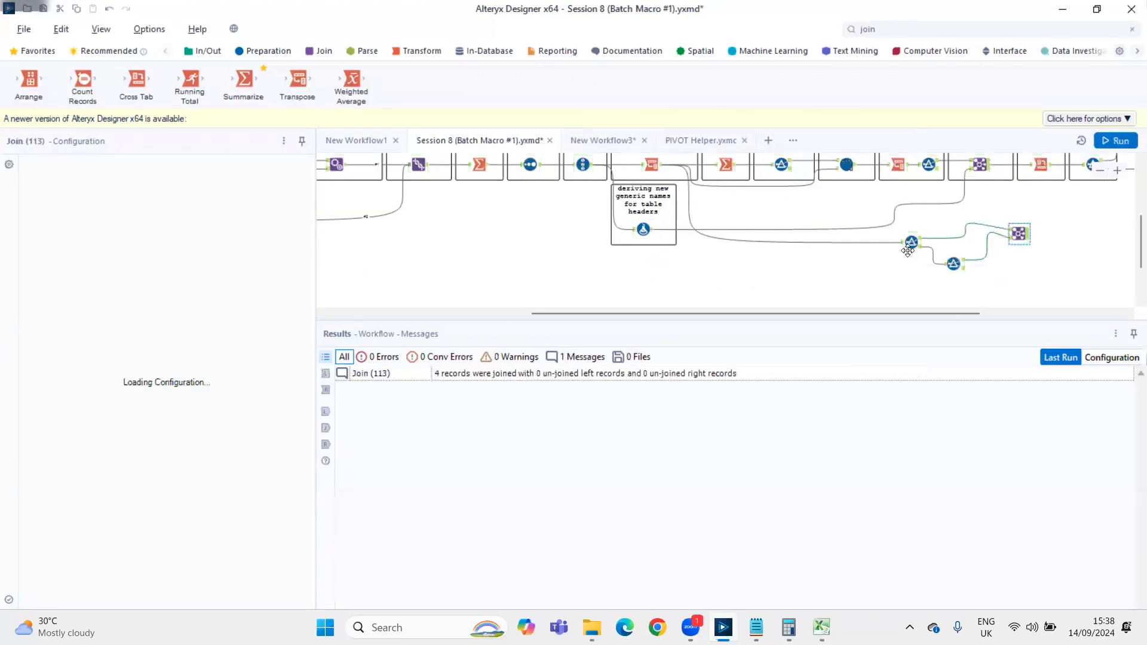
pyautogui.click(910, 244)
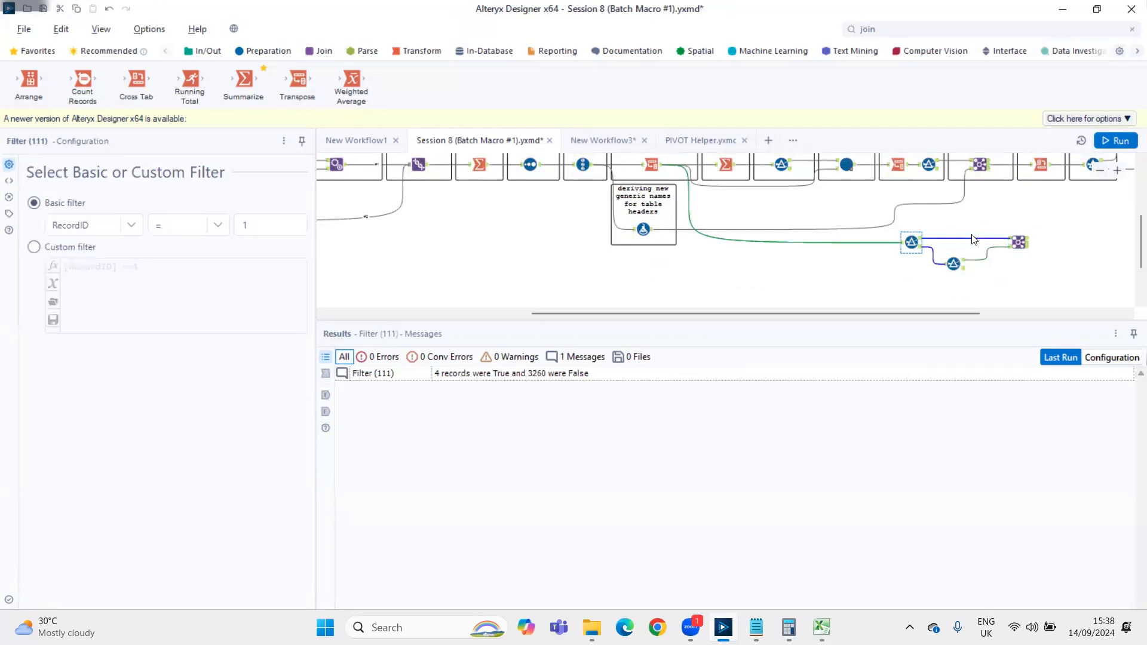
pyautogui.click(954, 263)
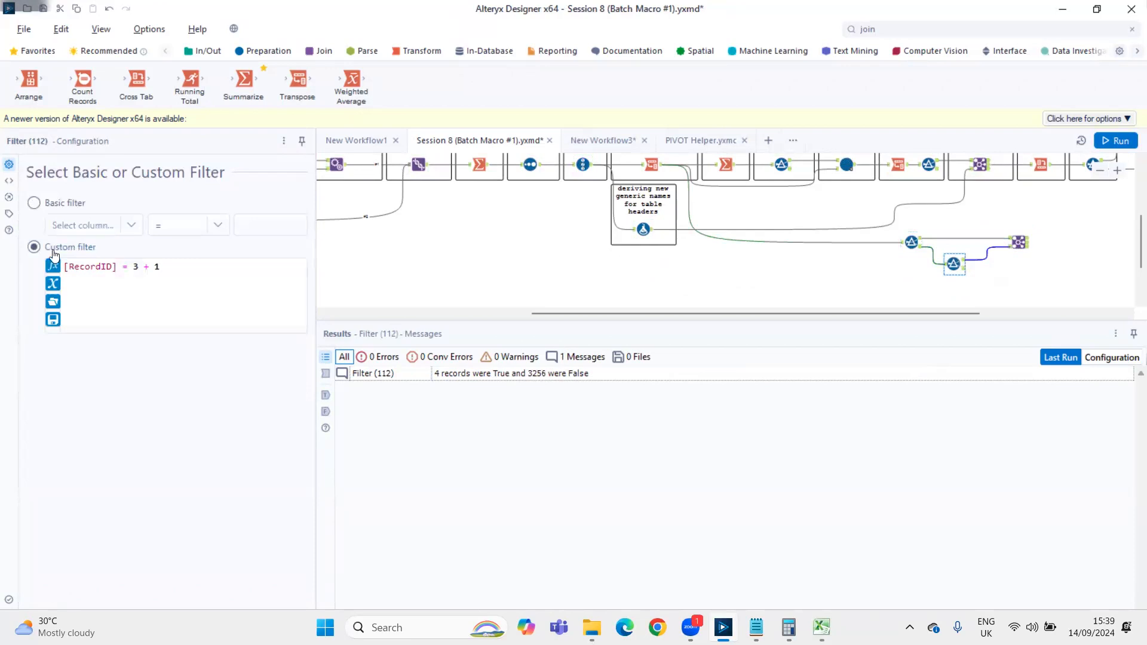
pyautogui.click(138, 268)
pyautogui.press('BackSpace')
pyautogui.write('1')
pyautogui.hotkey('ctrl', 'r')
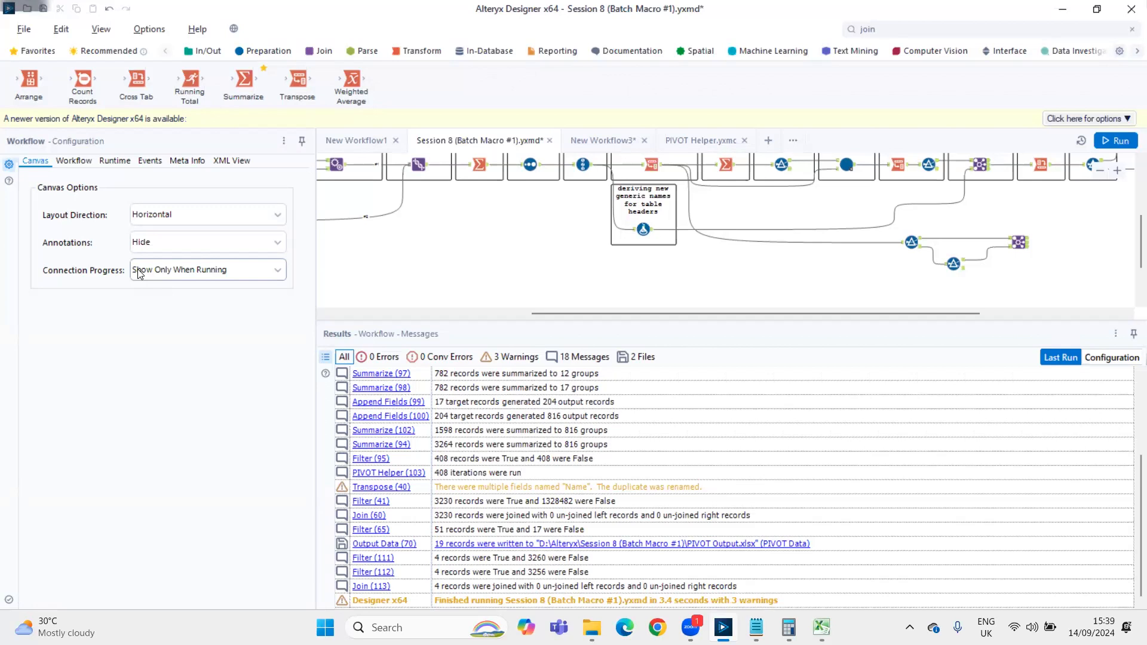
# In the Join feeding from both test Filters, rename the left Value field to Month_1 and the right Value field to Month_2
pyautogui.click(951, 264)
pyautogui.click(1018, 242)
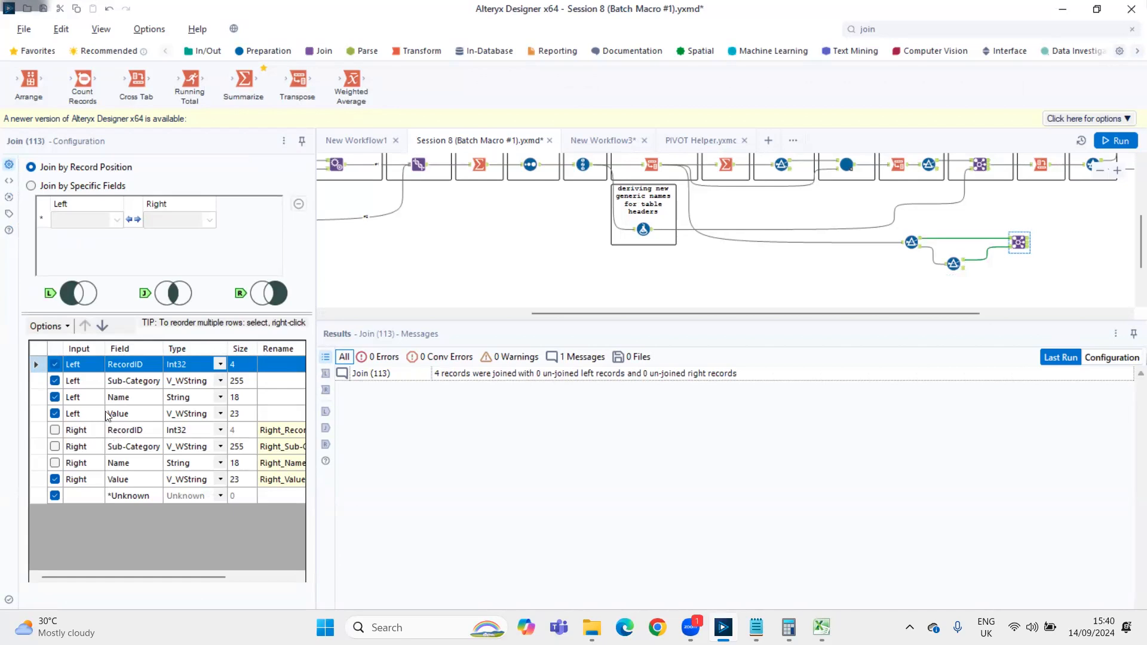
pyautogui.moveTo(403, 290); pyautogui.dragTo(520, 292)
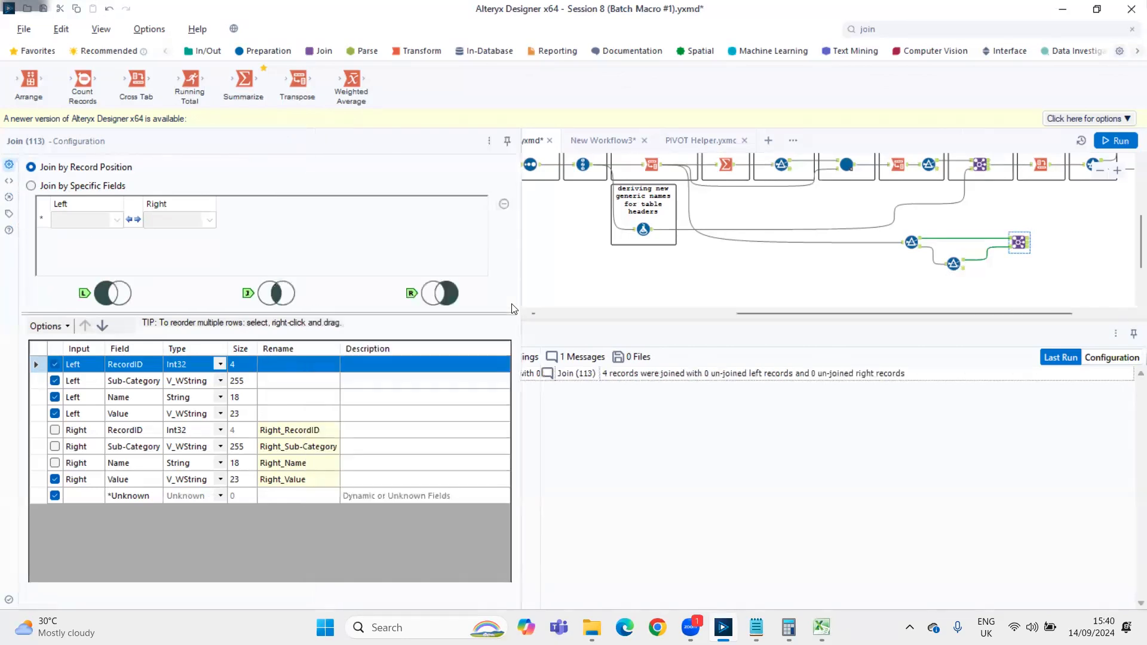
pyautogui.click(302, 412)
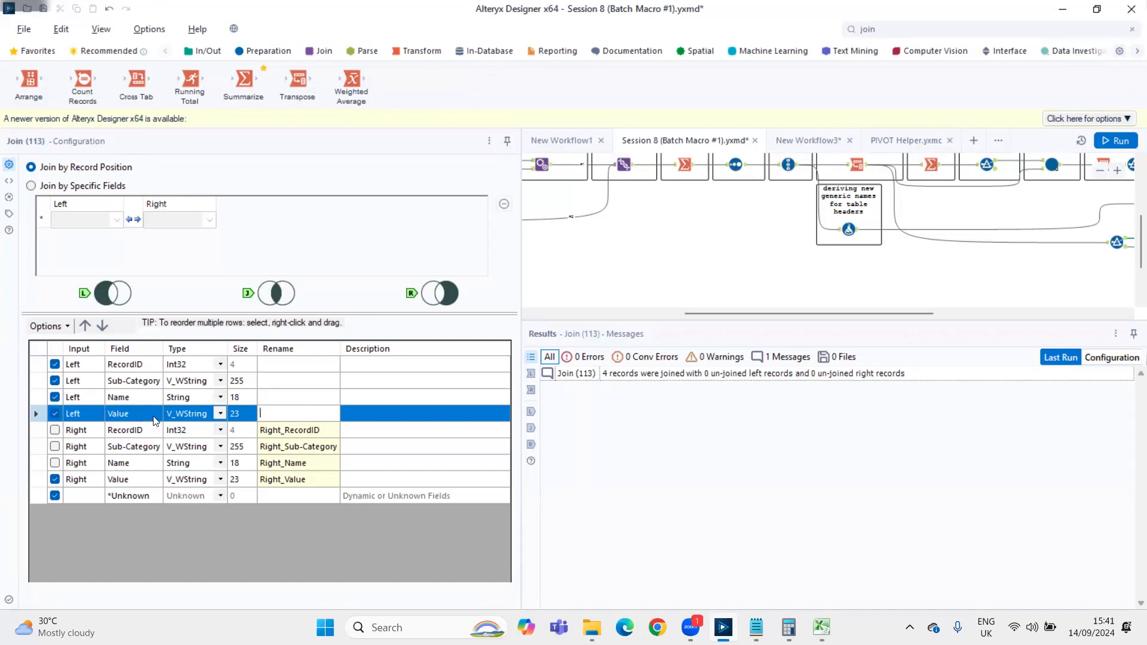
pyautogui.write('Month_1')
pyautogui.click(279, 476)
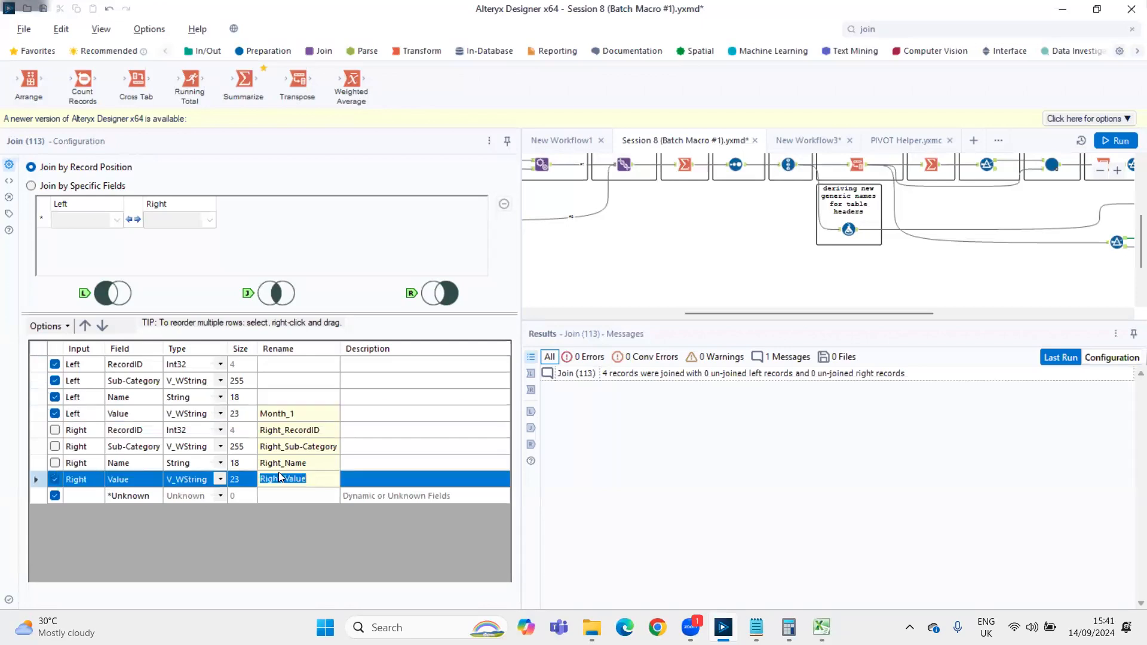
pyautogui.write('Month_2')
# Rerun the workflow and display the Join's matched output with the renamed month fields
pyautogui.hotkey('ctrl', 'r')
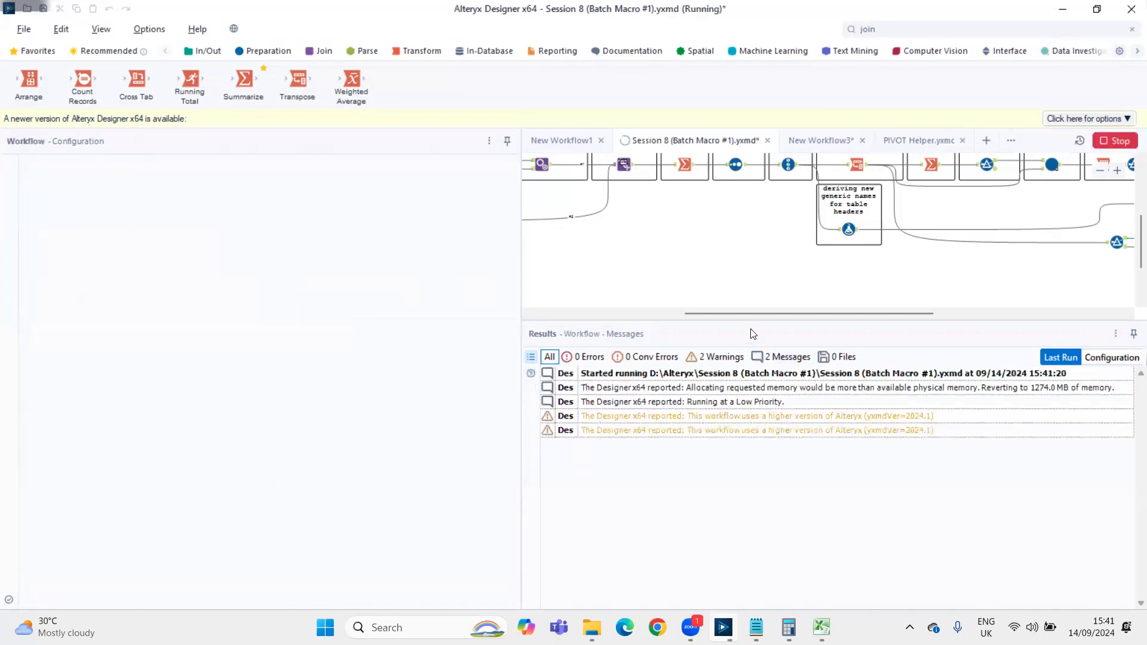
pyautogui.moveTo(780, 312); pyautogui.dragTo(884, 312)
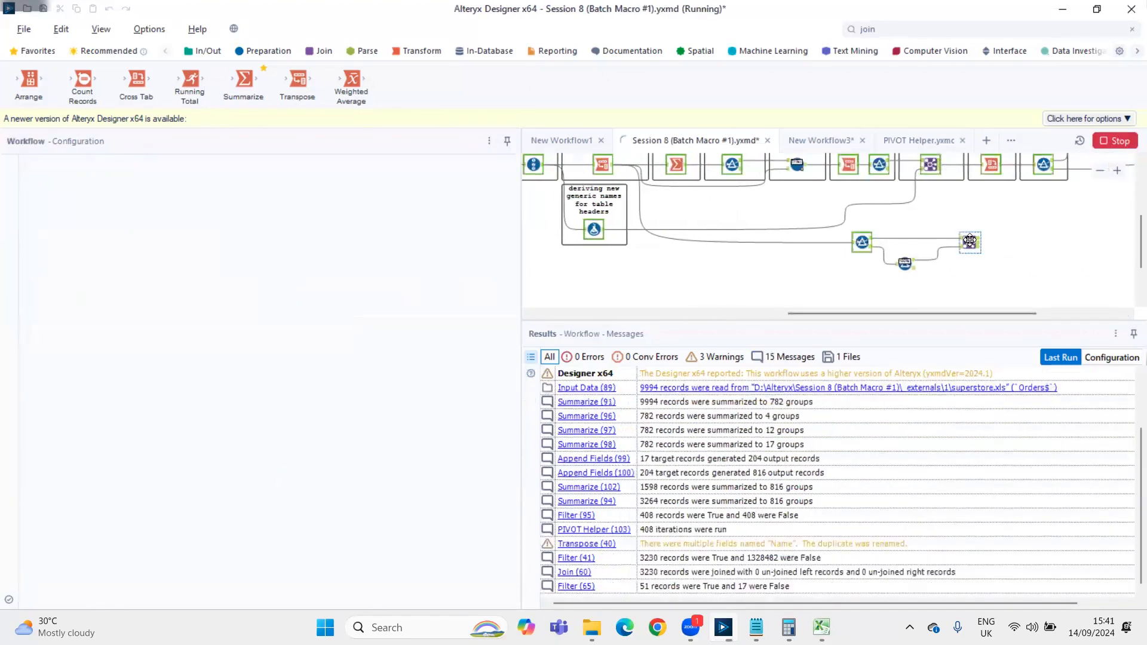
pyautogui.click(969, 241)
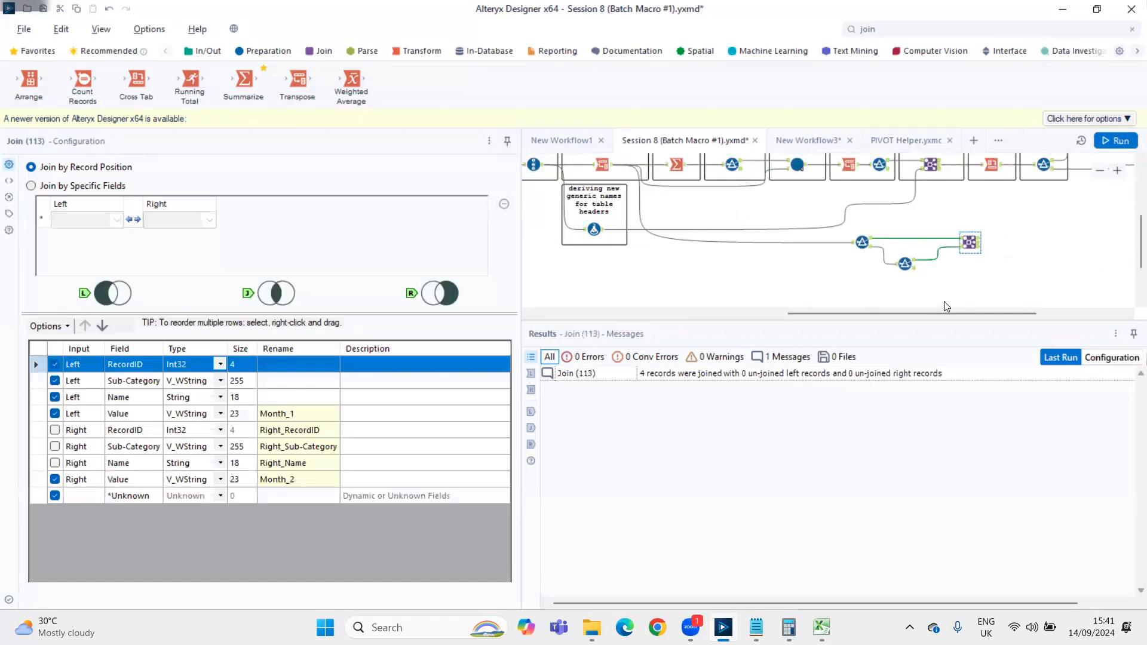
pyautogui.click(531, 428)
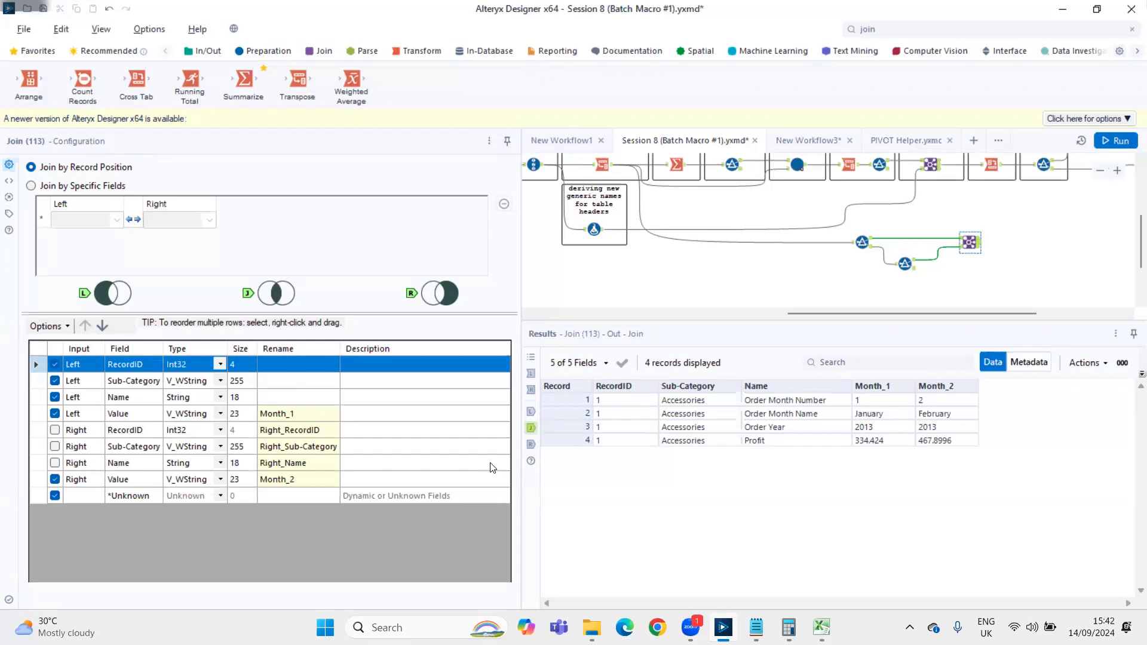
# Compare the True outputs of both test Filters with the Join's matched output
pyautogui.click(872, 242)
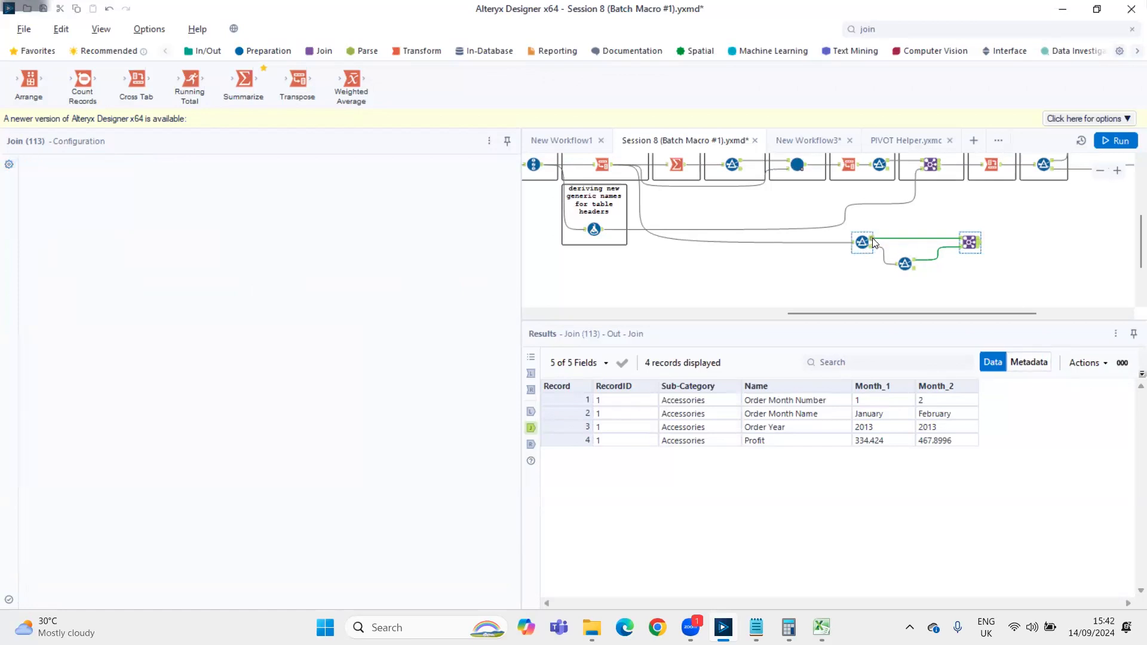
pyautogui.click(916, 264)
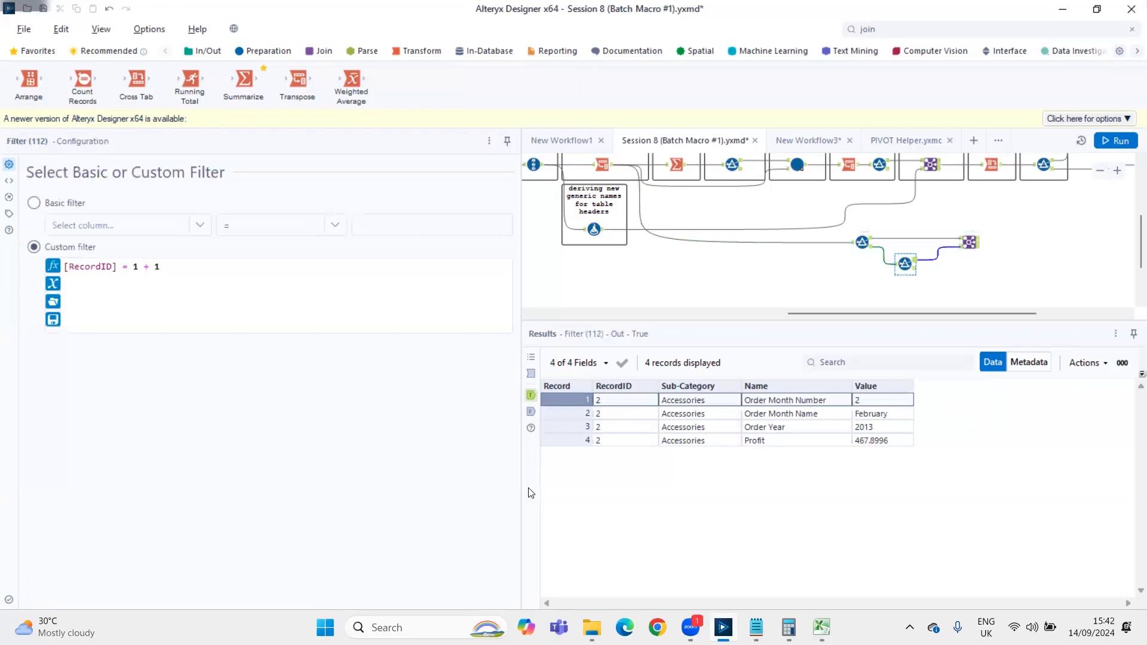
pyautogui.click(871, 240)
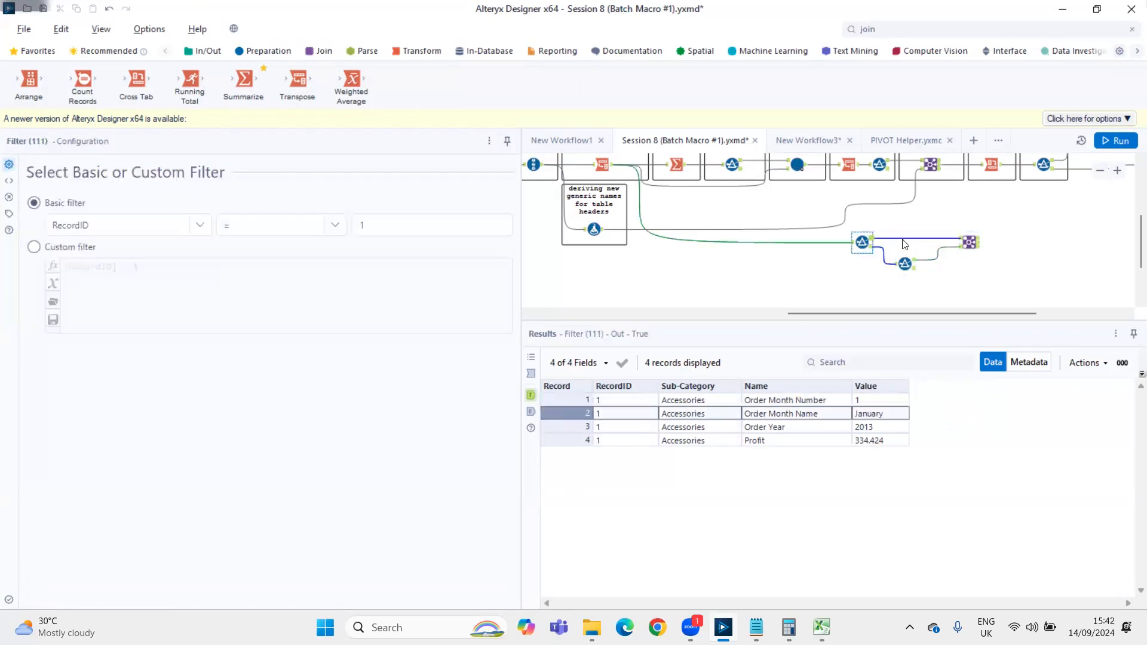
pyautogui.click(905, 264)
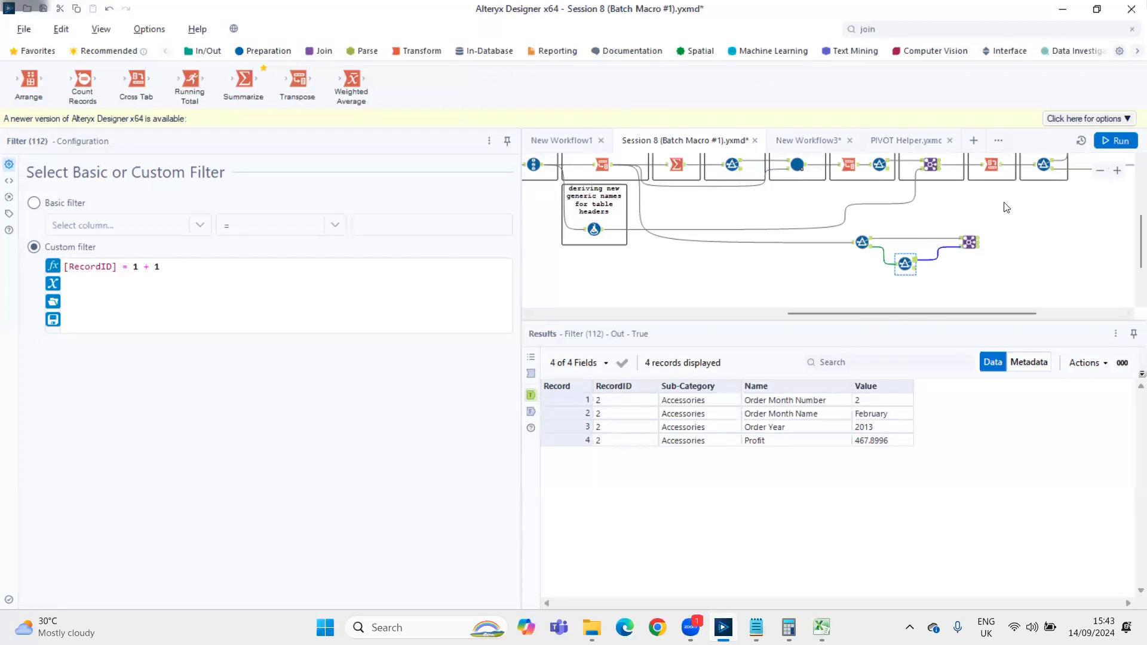
pyautogui.click(970, 241)
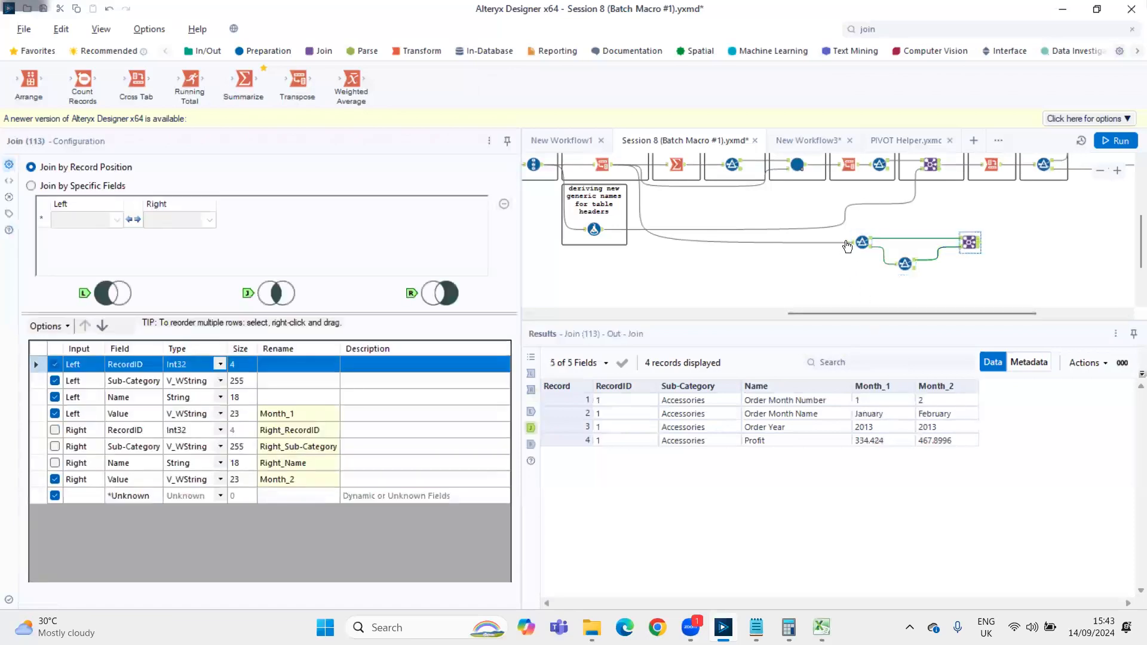
# Copy the first 12 input records of the first test Filter, covering RecordIDs 1 to 3, with headers
pyautogui.click(848, 242)
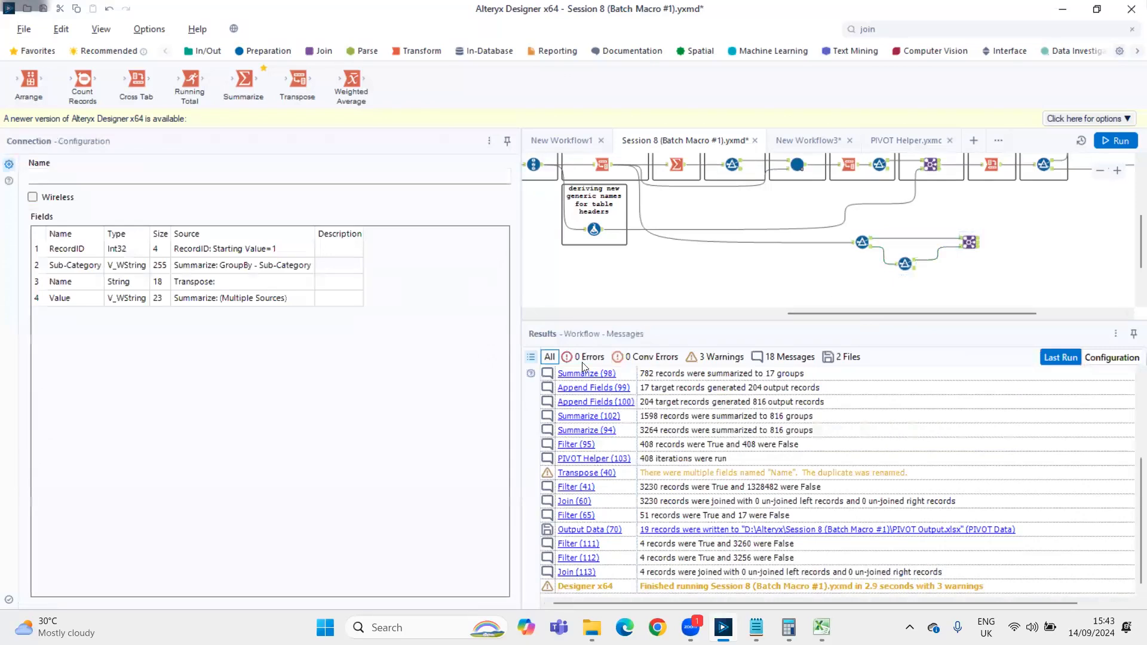
pyautogui.click(862, 242)
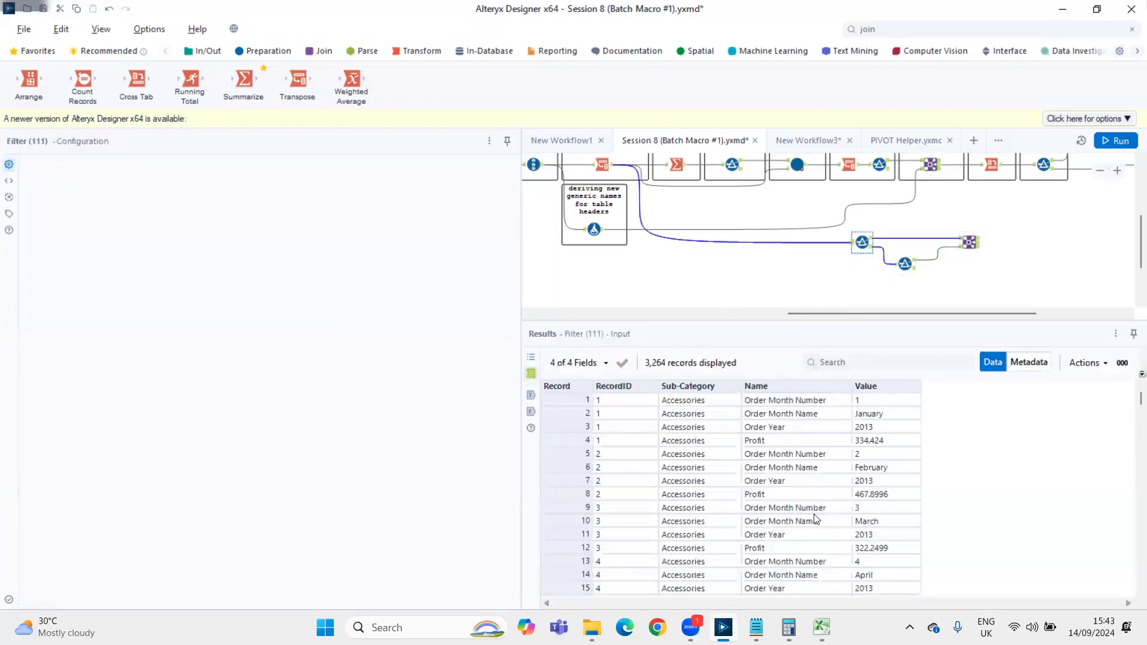
pyautogui.click(580, 401)
pyautogui.moveTo(581, 403); pyautogui.dragTo(598, 547)
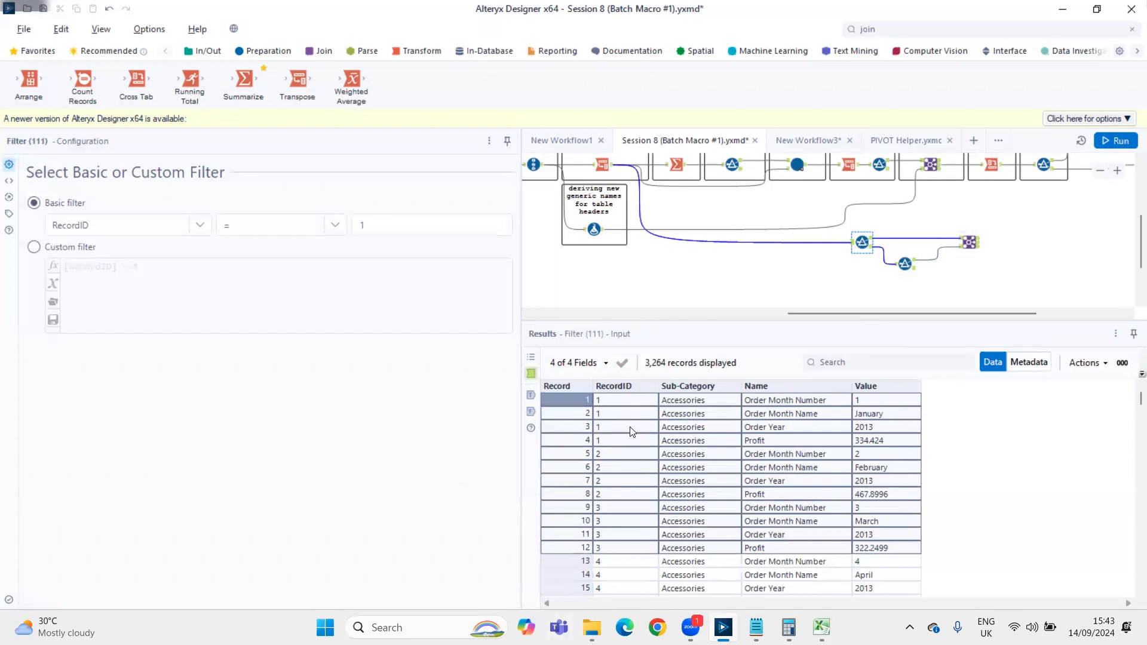
pyautogui.rightClick(645, 428)
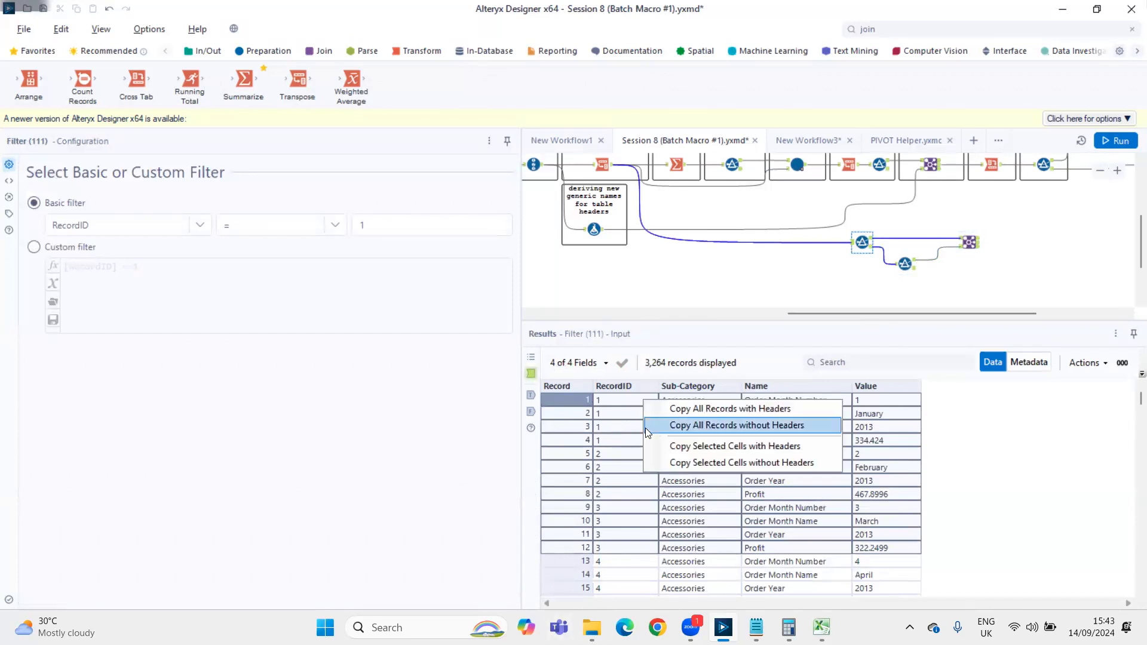
pyautogui.click(680, 447)
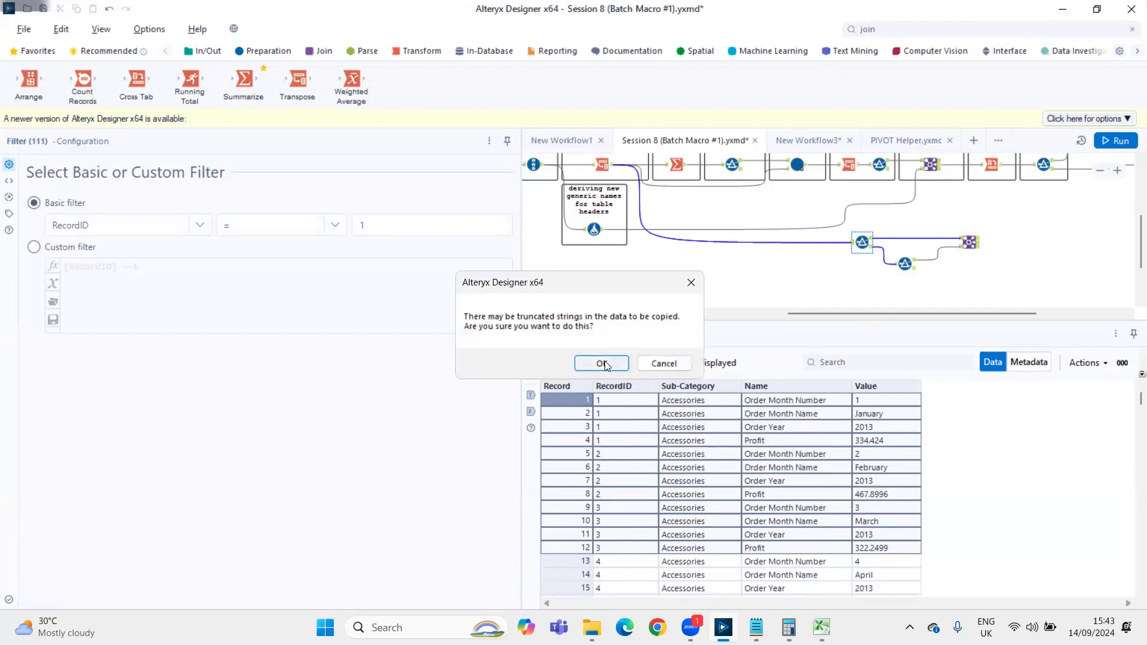
pyautogui.click(598, 362)
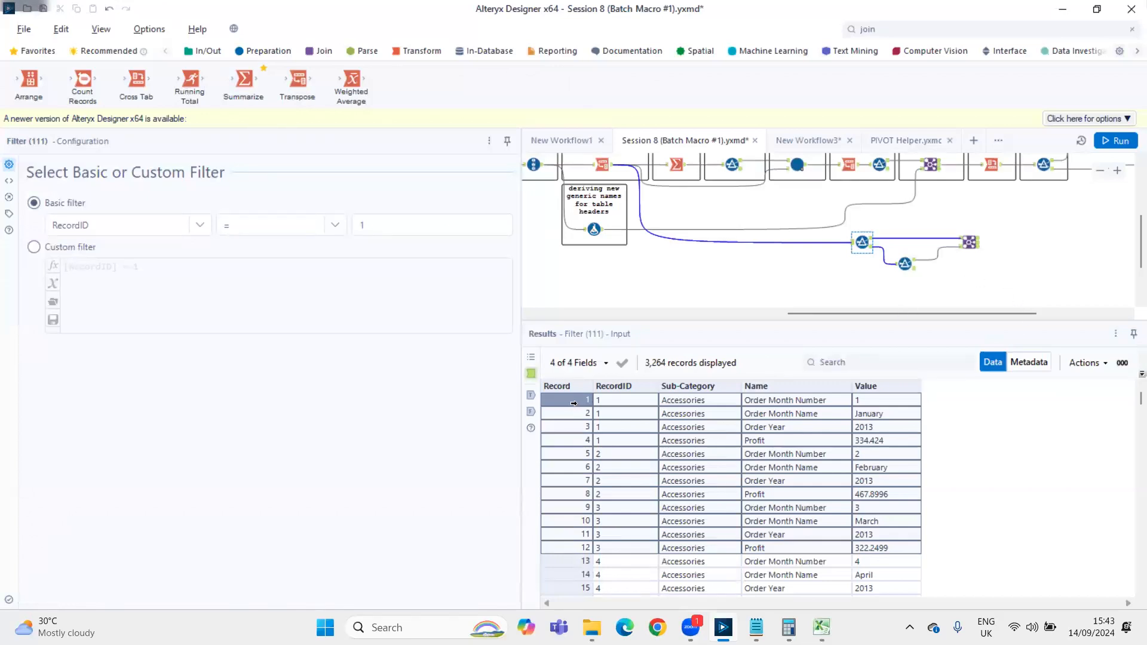
# Create a new workflow and paste the 12 copied records onto its canvas as a Text Input
pyautogui.click(972, 140)
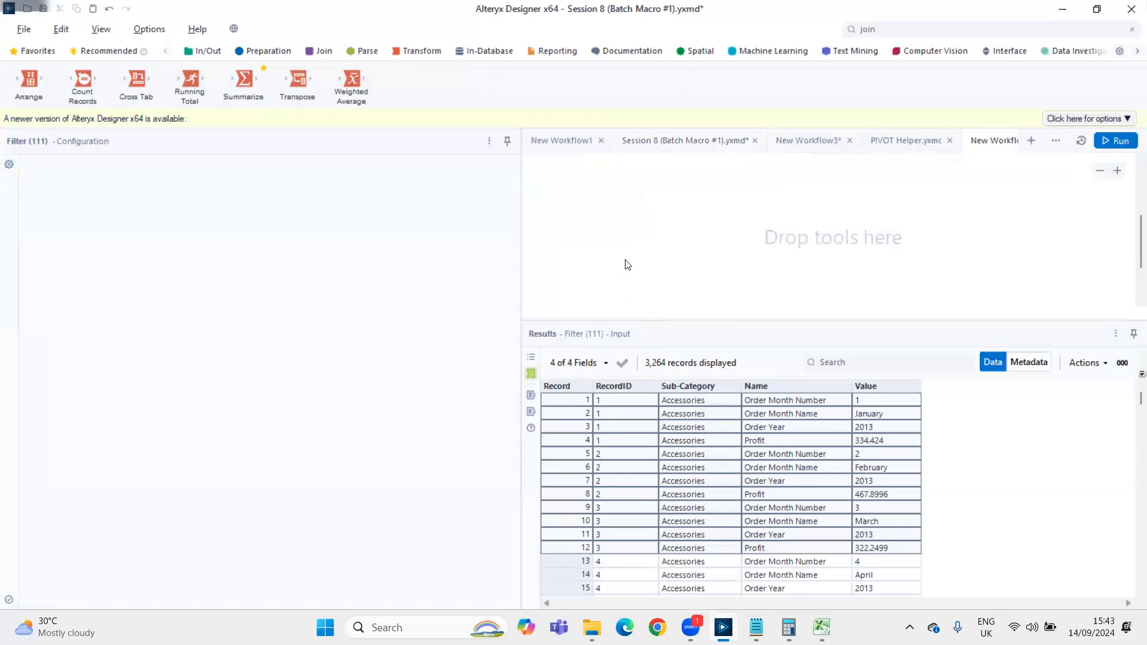
pyautogui.rightClick(628, 221)
pyautogui.click(654, 232)
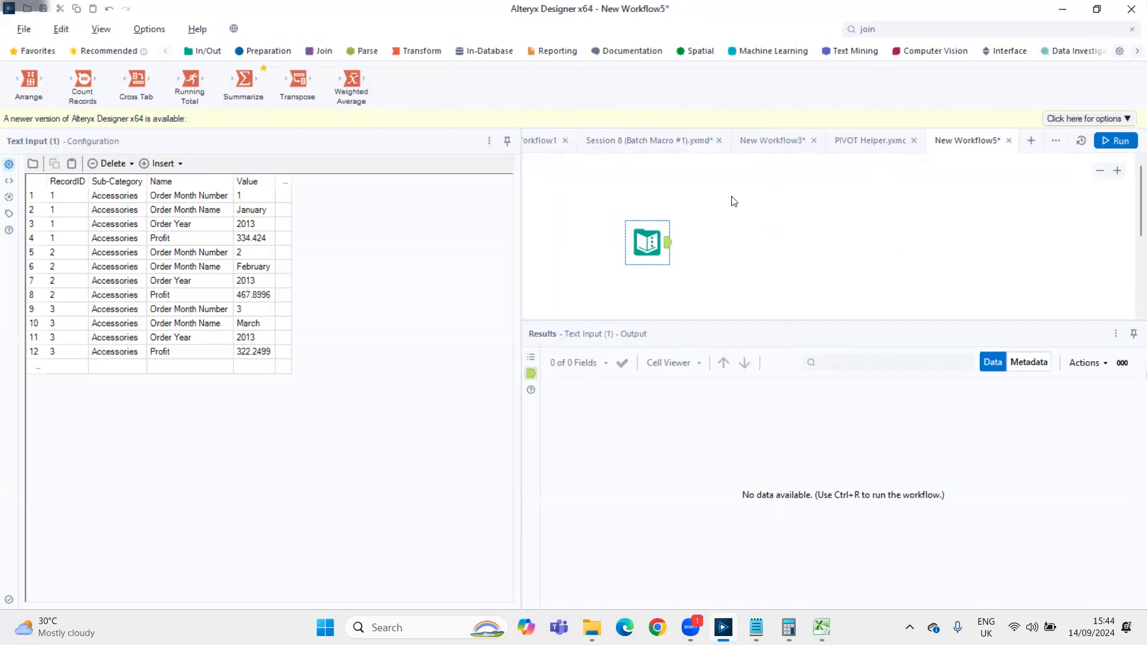
# Copy both test Filters and their Join from the Session 8 workflow into the new workflow, feeding the first Filter from the Text Input
pyautogui.click(664, 135)
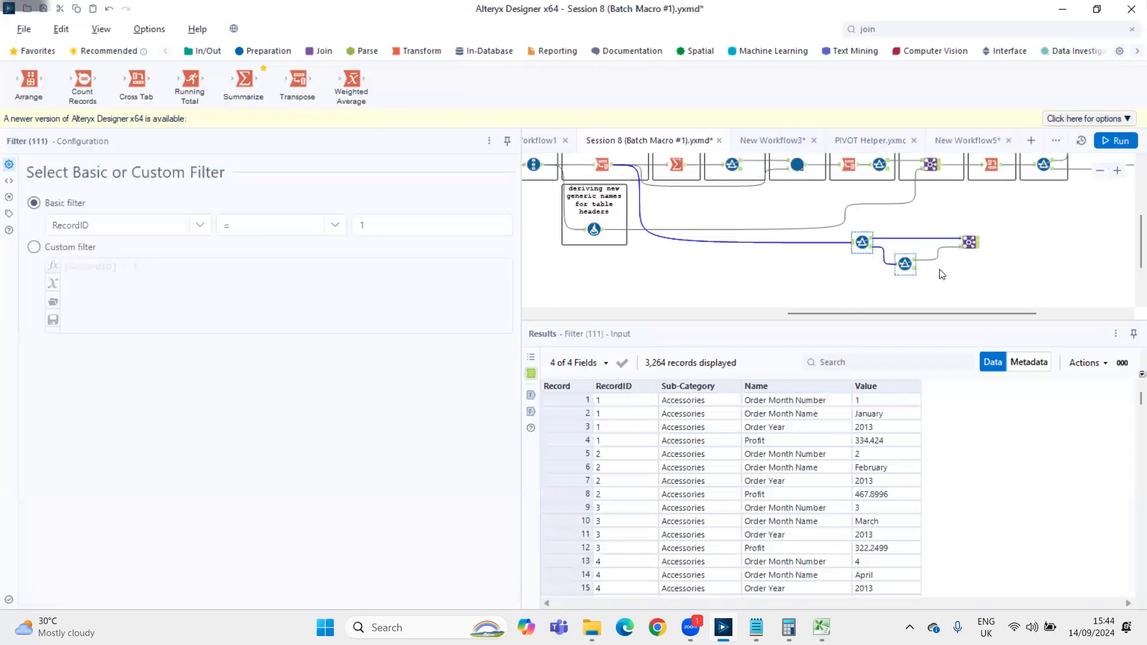
pyautogui.moveTo(859, 219); pyautogui.dragTo(997, 280)
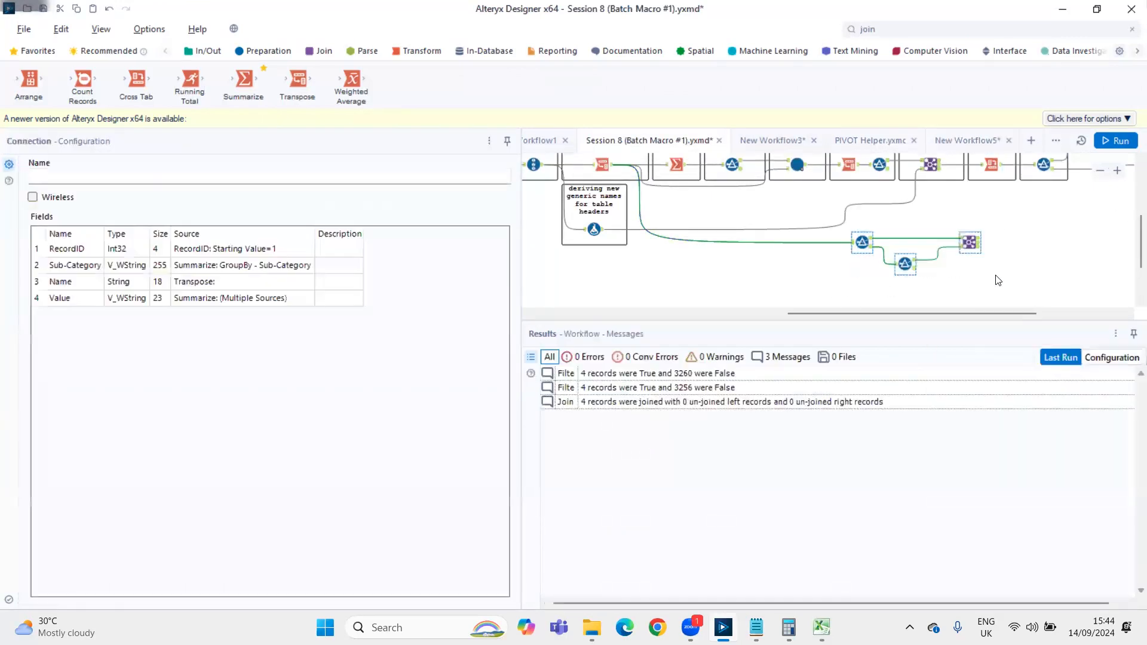
pyautogui.click(946, 140)
pyautogui.rightClick(782, 216)
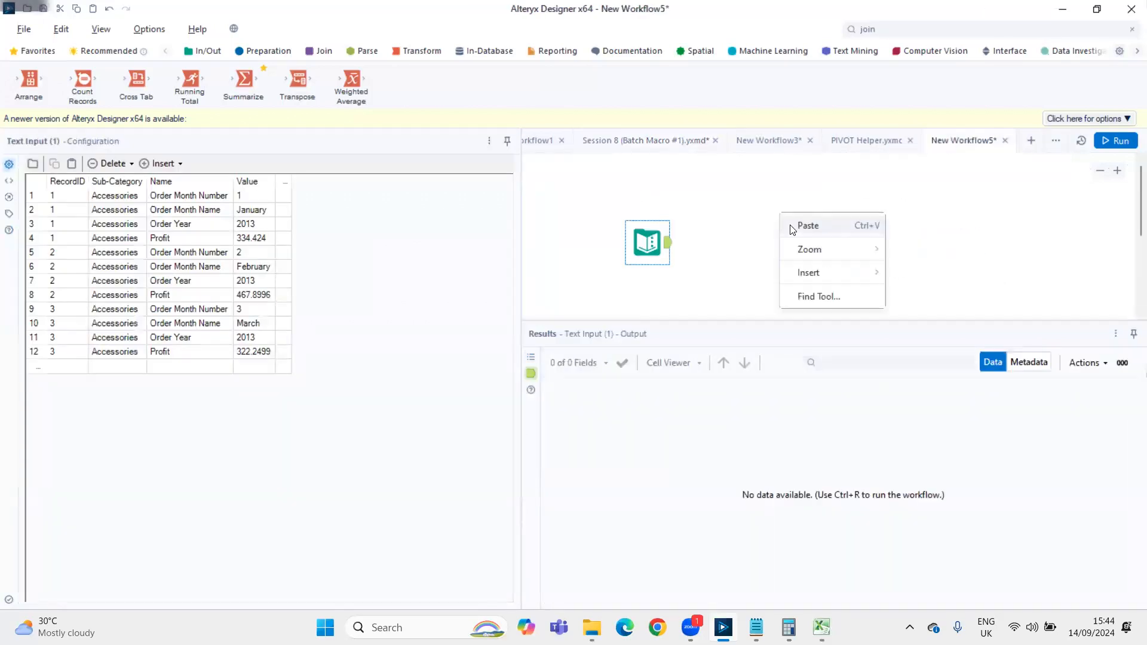
pyautogui.click(803, 223)
pyautogui.moveTo(669, 245); pyautogui.dragTo(781, 234)
pyautogui.scroll(-3, 737, 252)
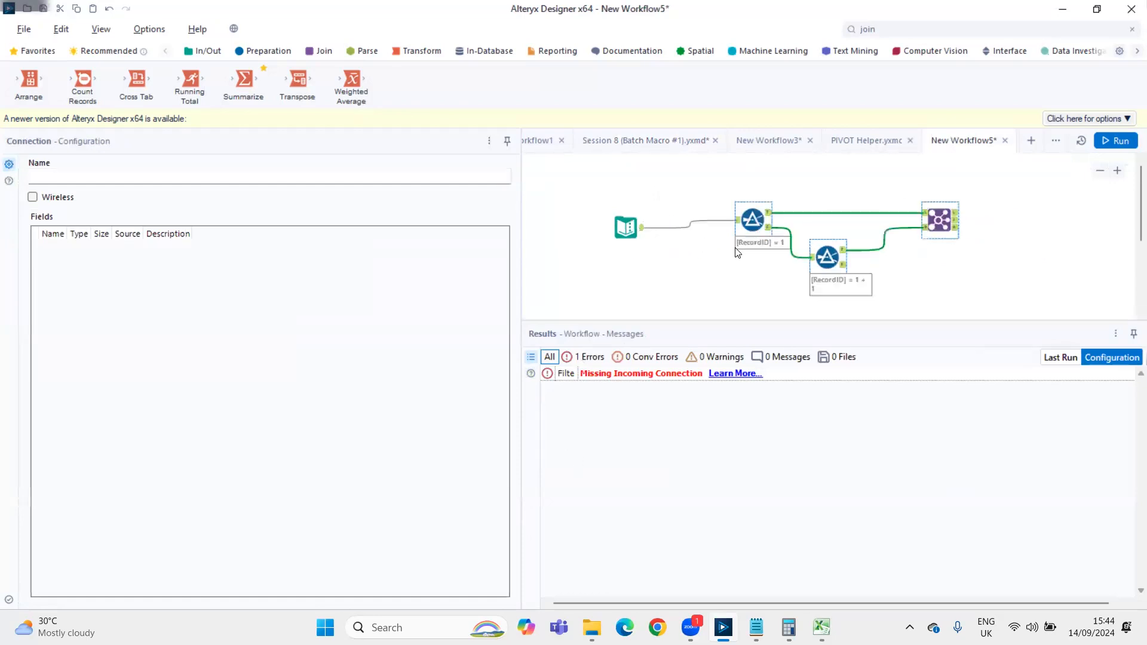
# Hide the tool annotations in the new workflow's canvas options
pyautogui.click(560, 183)
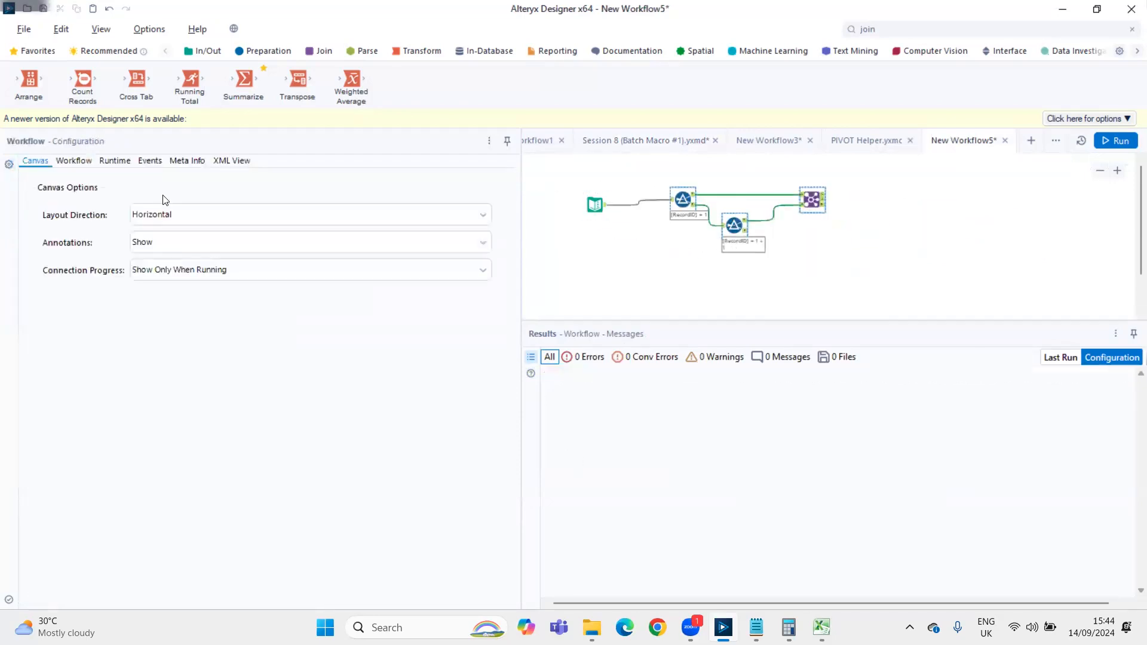
pyautogui.click(168, 246)
pyautogui.click(328, 261)
# Move the tools lower on the canvas, align the Text Input, first Filter and Join horizontally, and place the second Filter beneath them
pyautogui.moveTo(586, 173)
pyautogui.mouseDown()
pyautogui.moveTo(814, 258)
pyautogui.moveTo(823, 229)
pyautogui.moveTo(819, 269)
pyautogui.mouseUp()
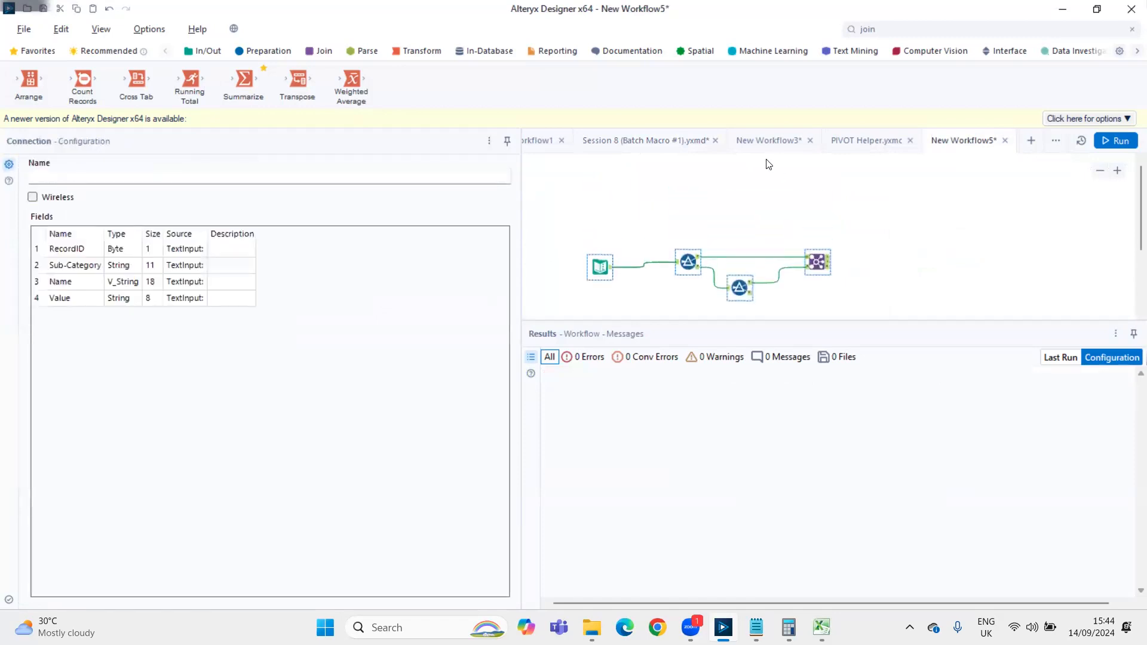
pyautogui.click(760, 194)
pyautogui.click(654, 251)
pyautogui.moveTo(583, 237); pyautogui.dragTo(843, 273)
pyautogui.rightClick(819, 261)
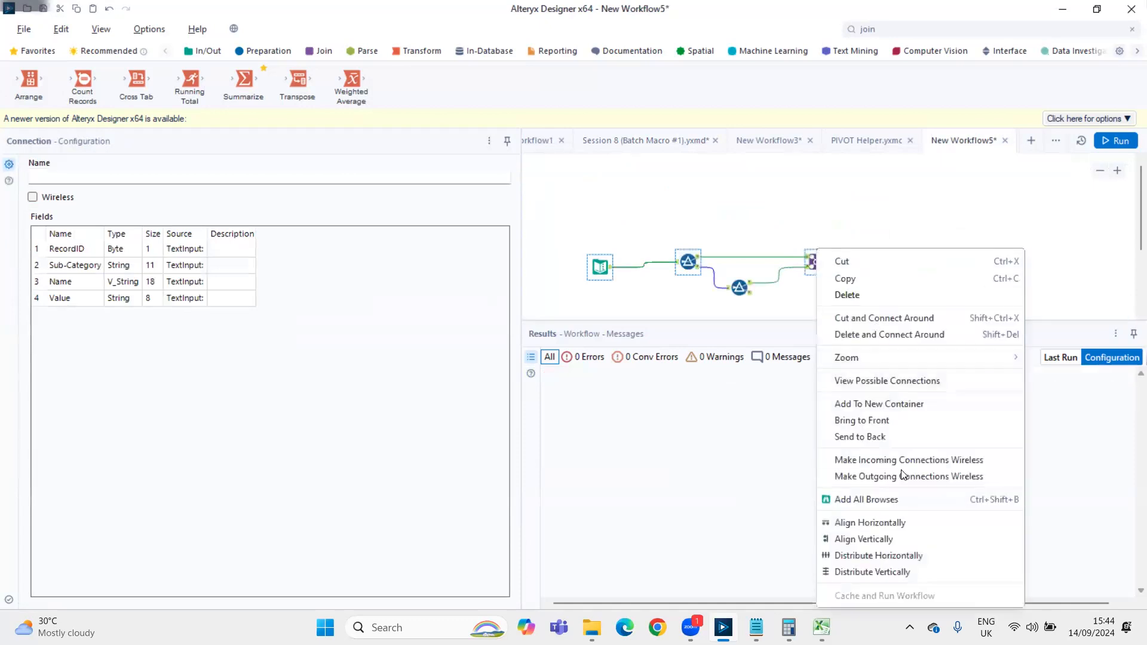
pyautogui.click(880, 525)
pyautogui.click(736, 293)
pyautogui.press('Right')
pyautogui.press('Right')
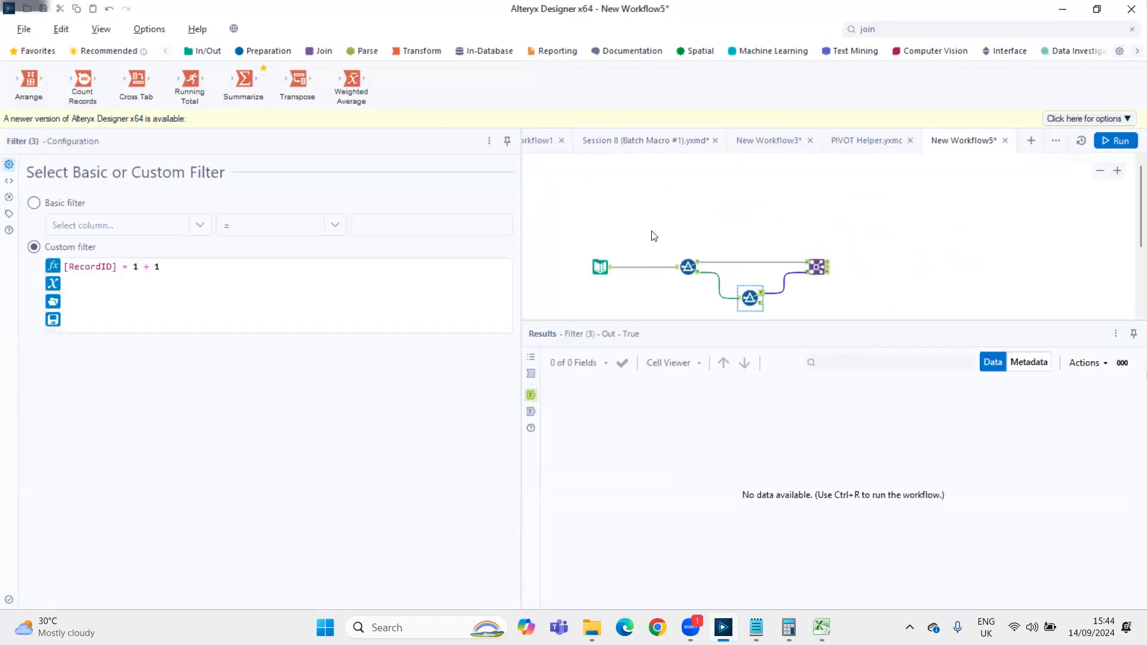
# Run the new workflow and convert its Text Input to a Macro Input
pyautogui.hotkey('ctrl', 'r')
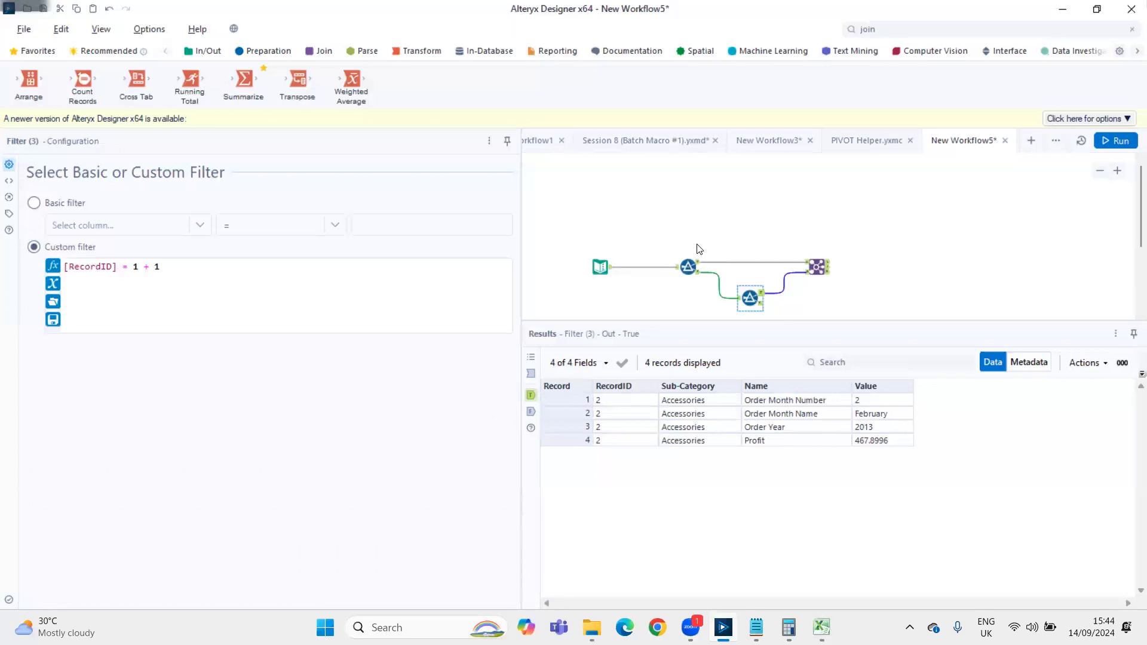
pyautogui.rightClick(596, 266)
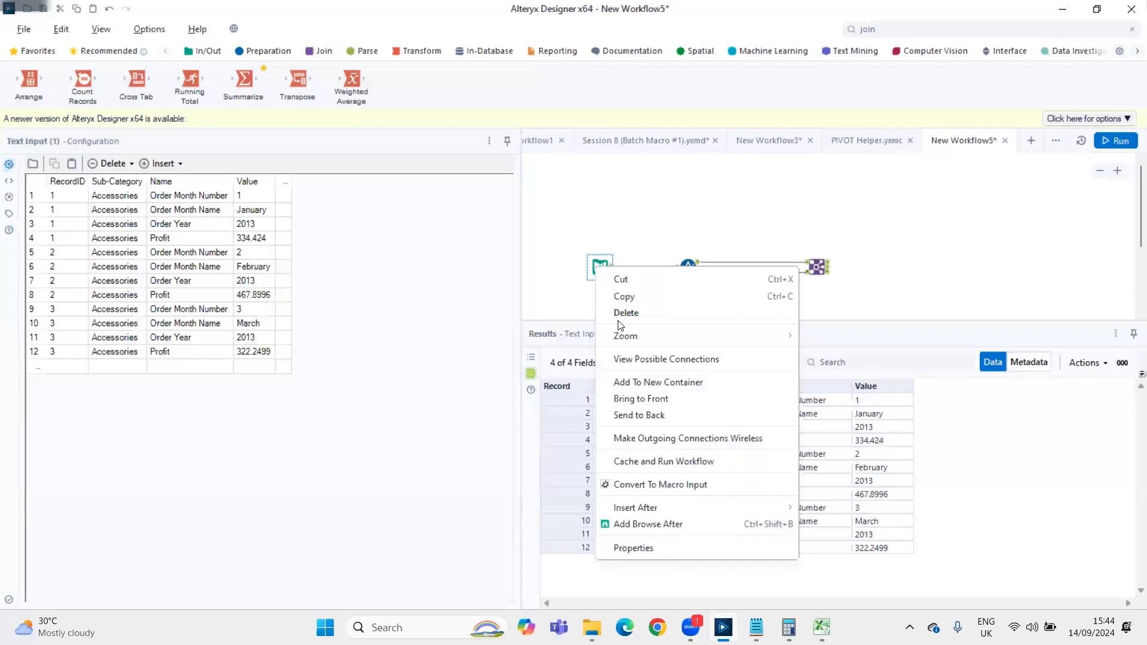
pyautogui.click(655, 484)
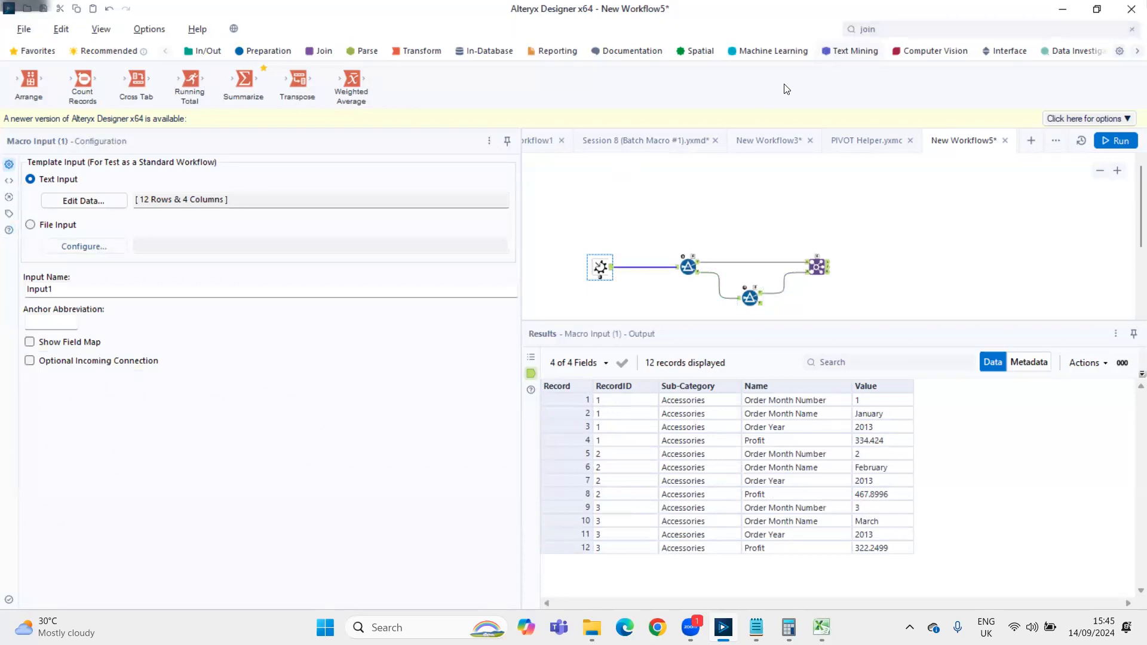
# Add a Control Parameter above the Filters and label it RecordID
pyautogui.click(884, 28)
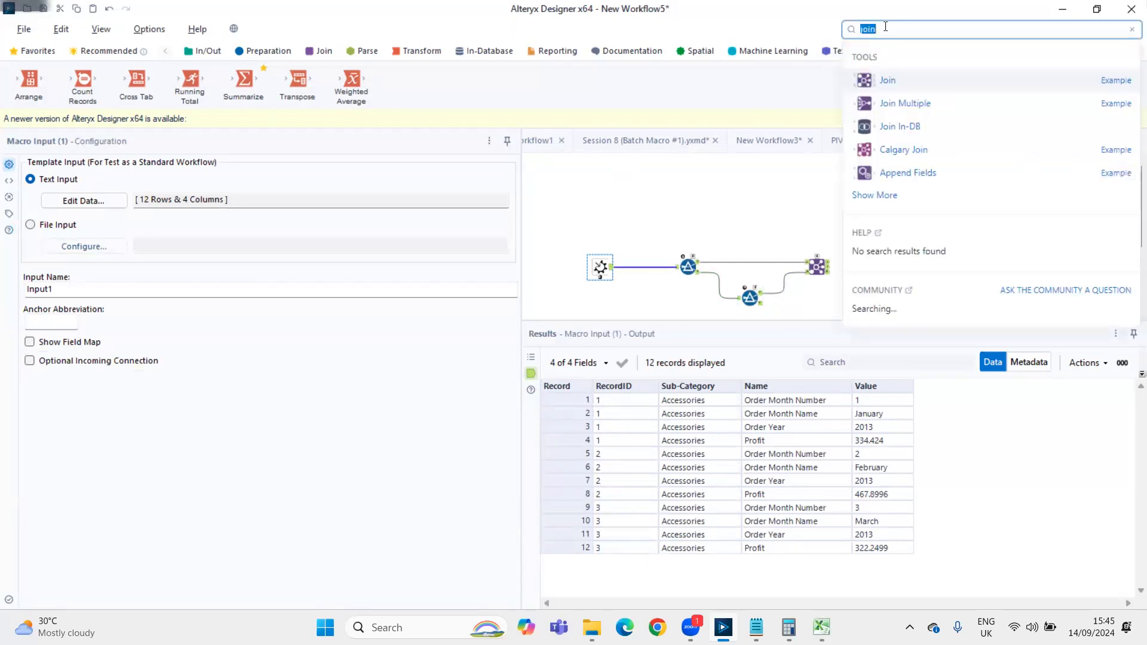
pyautogui.write('contr')
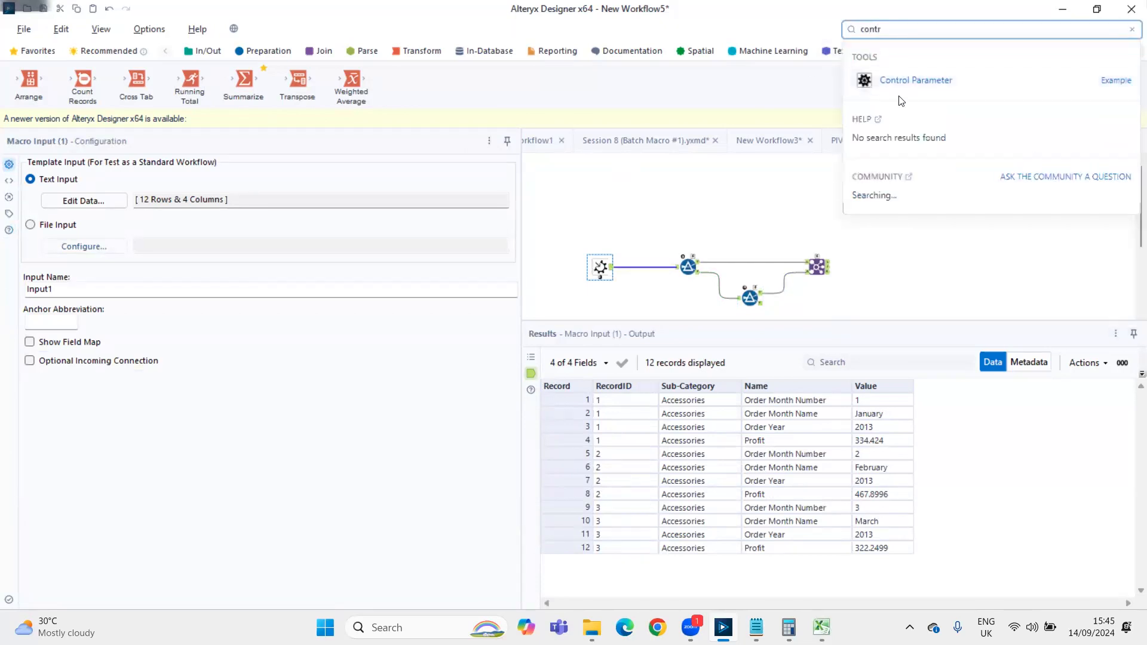
pyautogui.moveTo(898, 89); pyautogui.dragTo(747, 173)
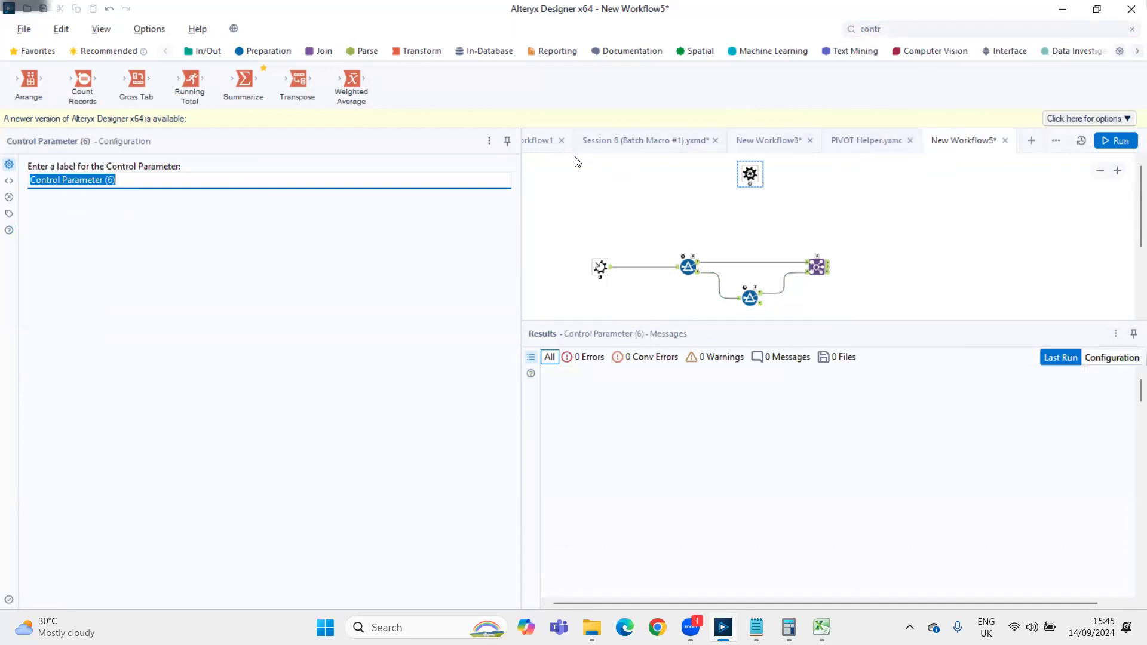
pyautogui.write('RecordID')
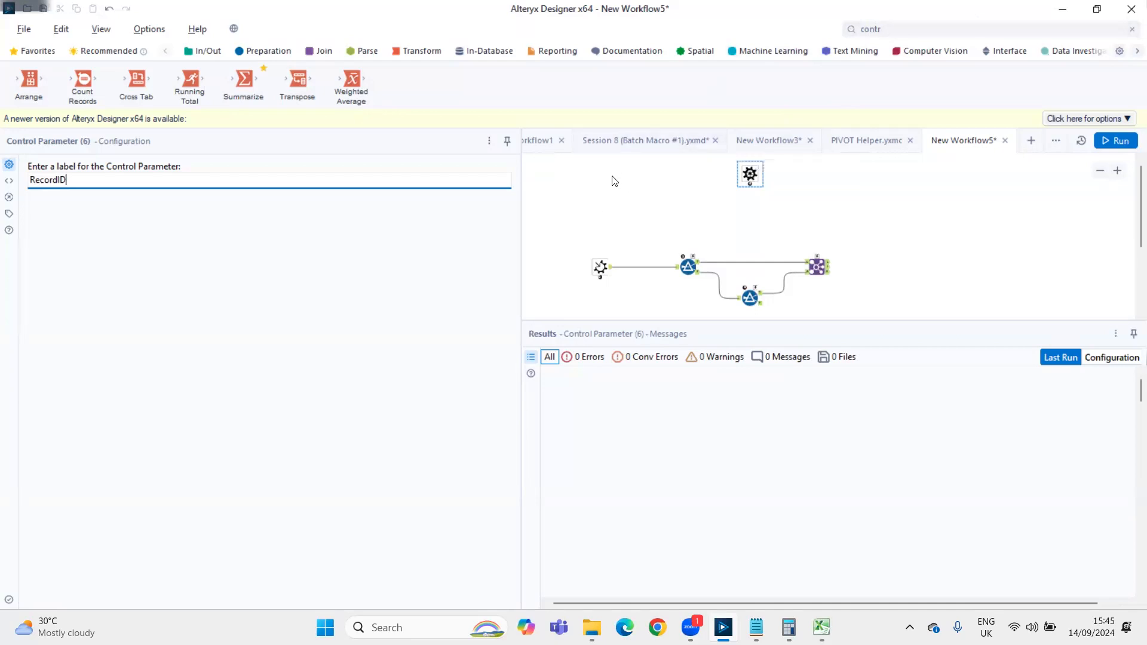
# Inspect the distinct RecordIDs output by the Summarize tool in the Session 8 workflow
pyautogui.click(627, 145)
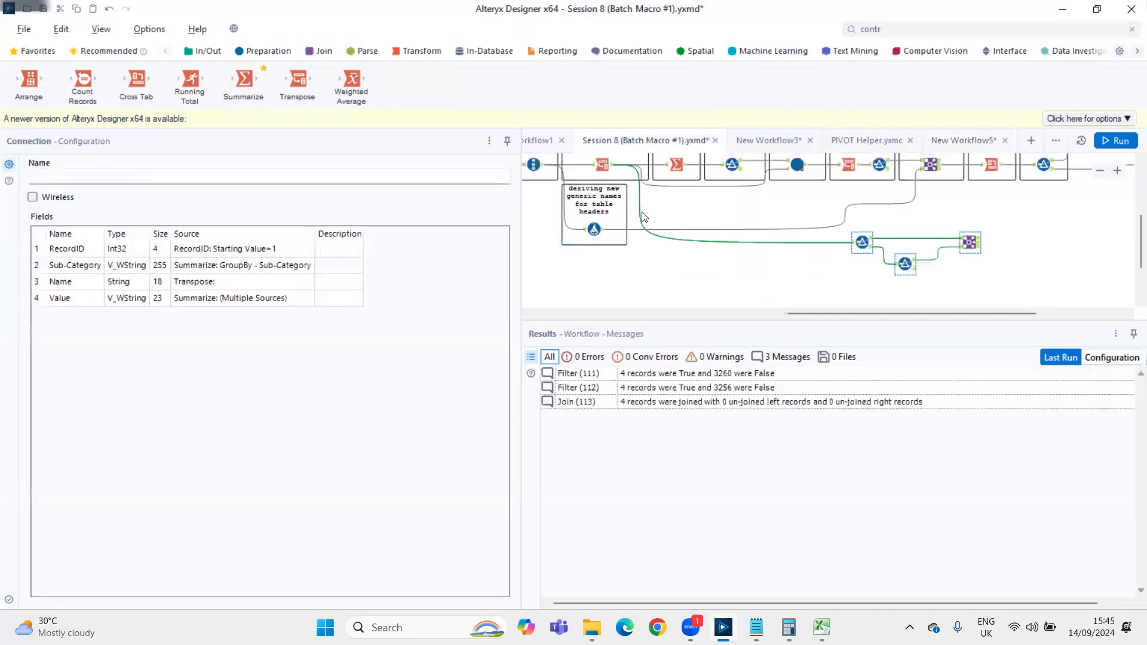
pyautogui.scroll(1, 644, 216)
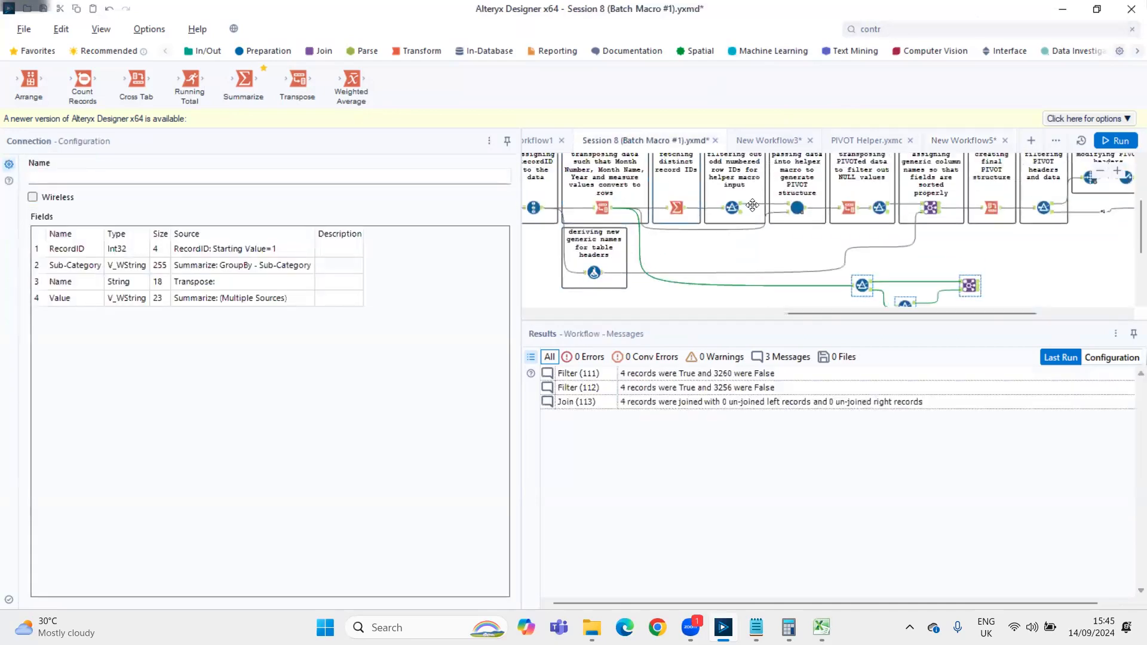
pyautogui.click(677, 208)
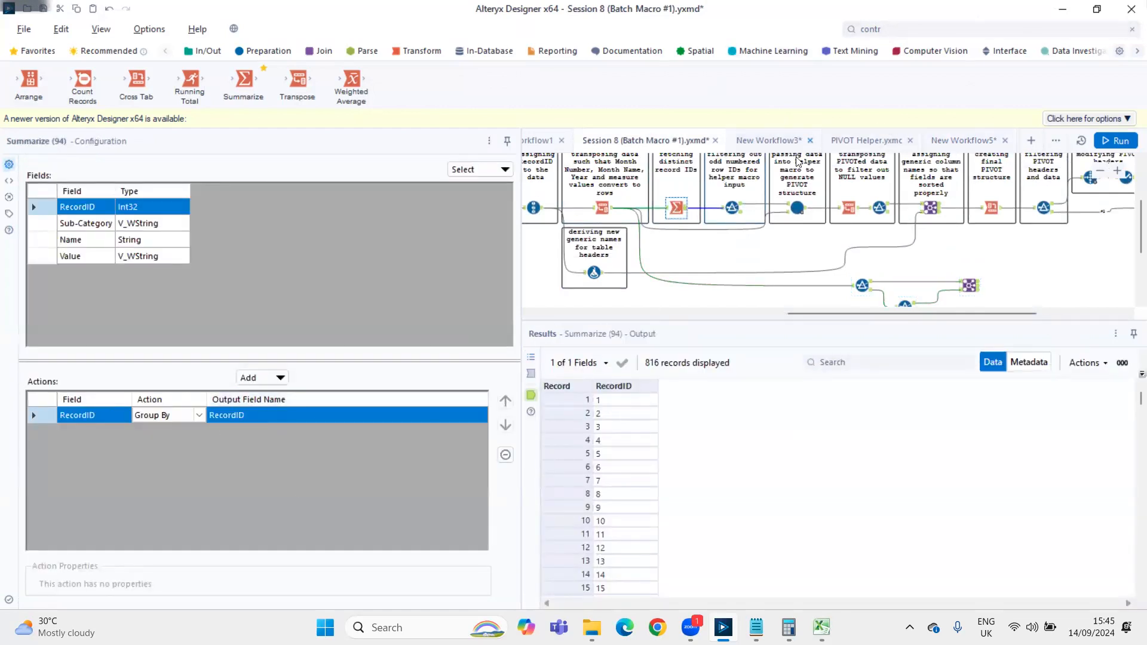
# Close New Workflow3 and the PIVOT Helper macro, and return to New Workflow5
pyautogui.click(810, 141)
pyautogui.click(597, 363)
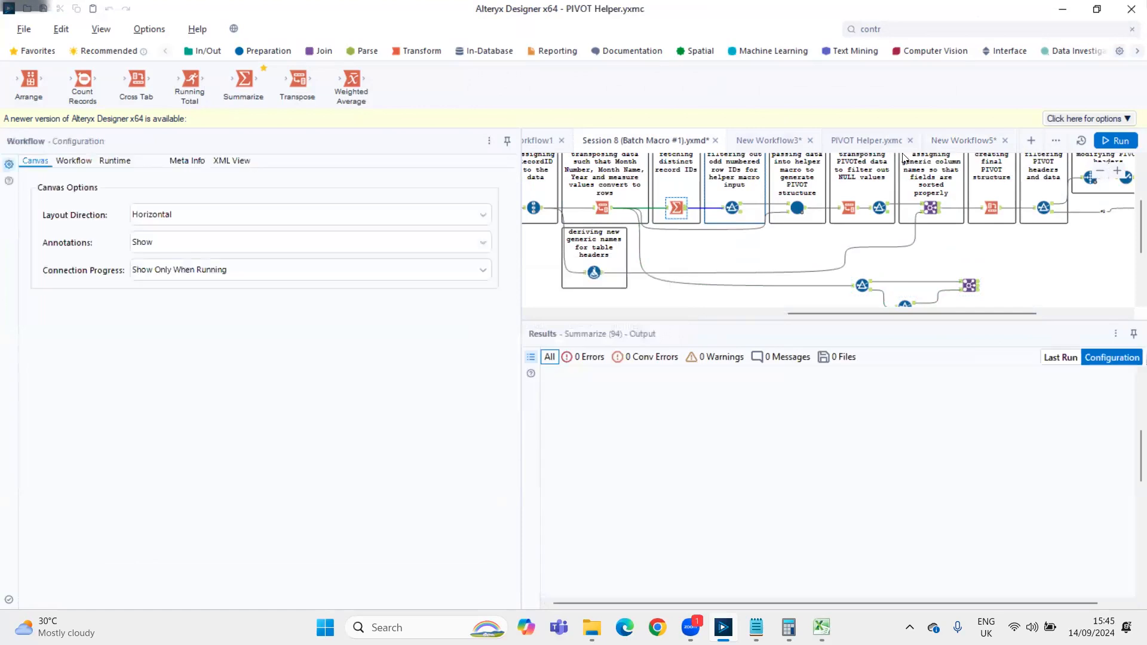
pyautogui.click(855, 141)
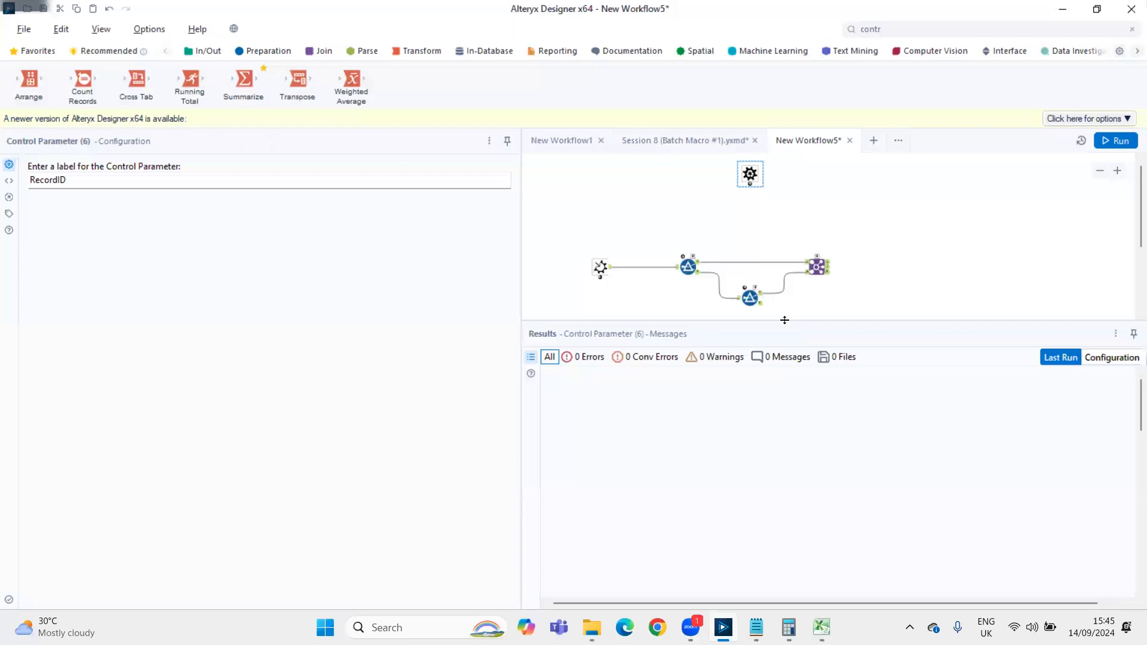
# Review the Join's settings, connect the RecordID Control Parameter to the first Filter, and check that Filter's comparison value
pyautogui.click(817, 266)
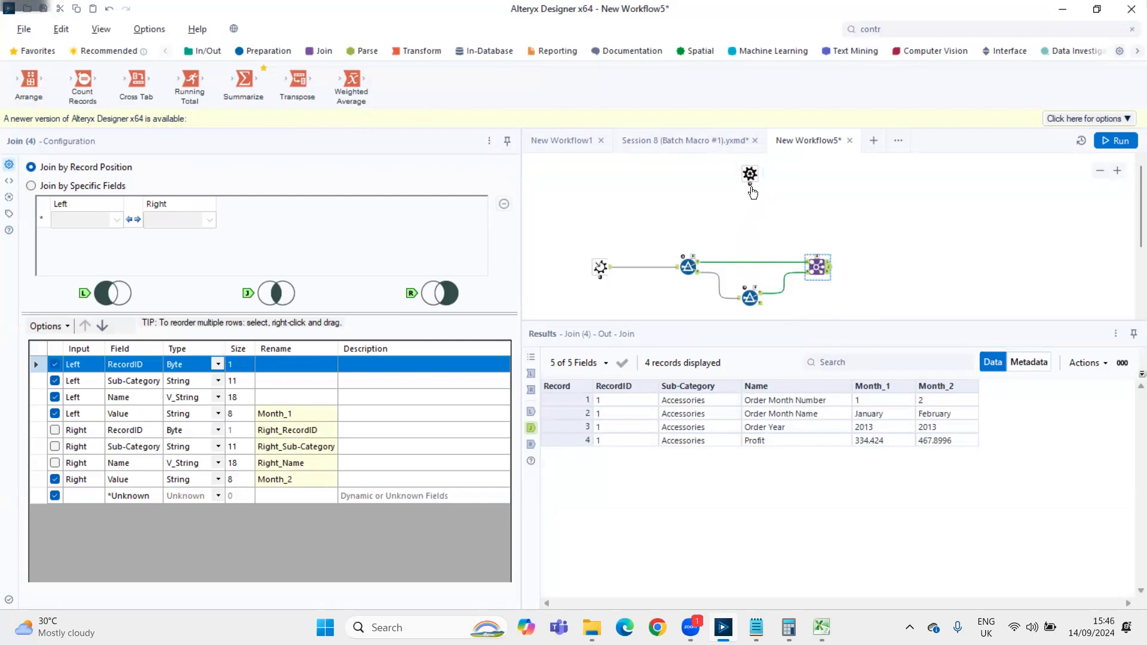
pyautogui.moveTo(752, 188); pyautogui.dragTo(693, 256)
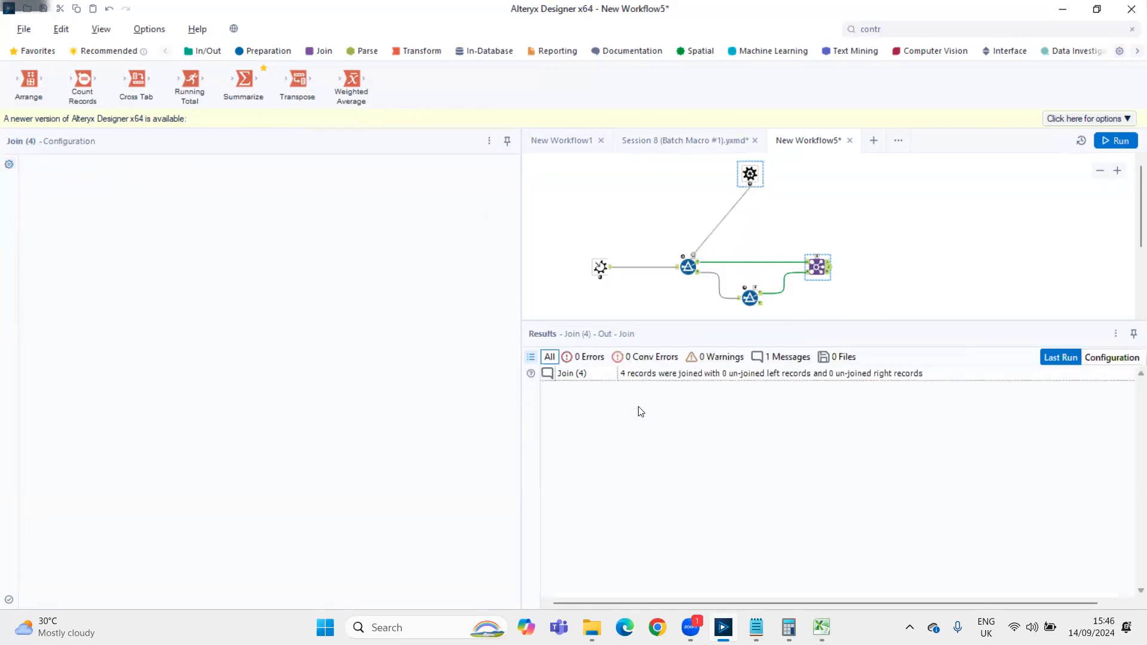
pyautogui.click(688, 267)
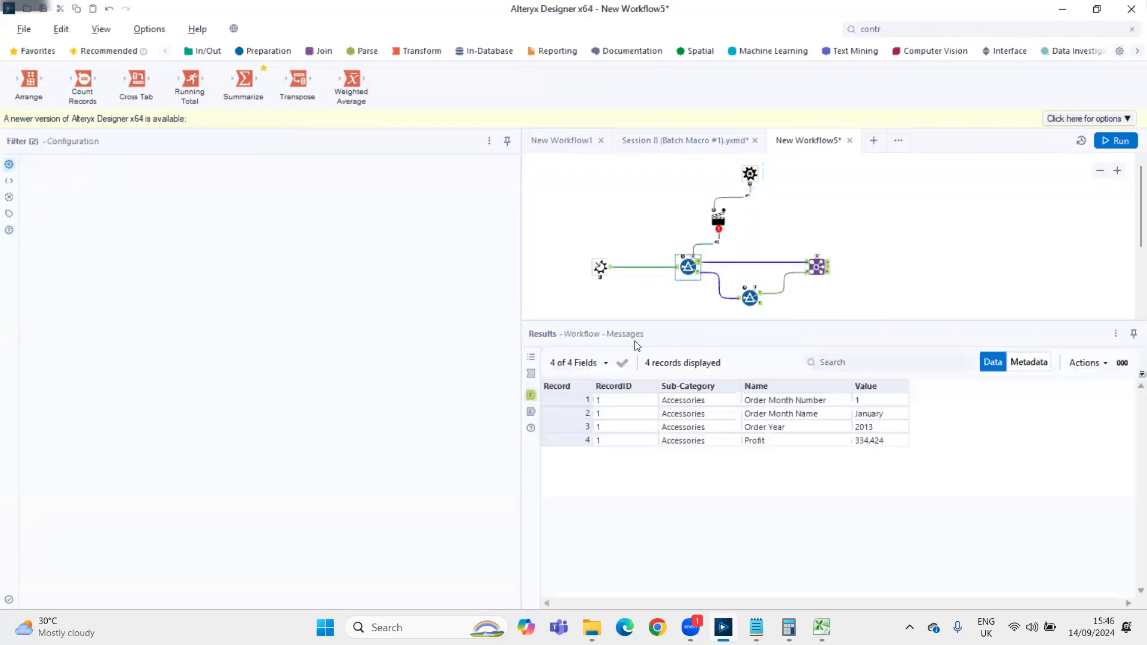
pyautogui.doubleClick(388, 223)
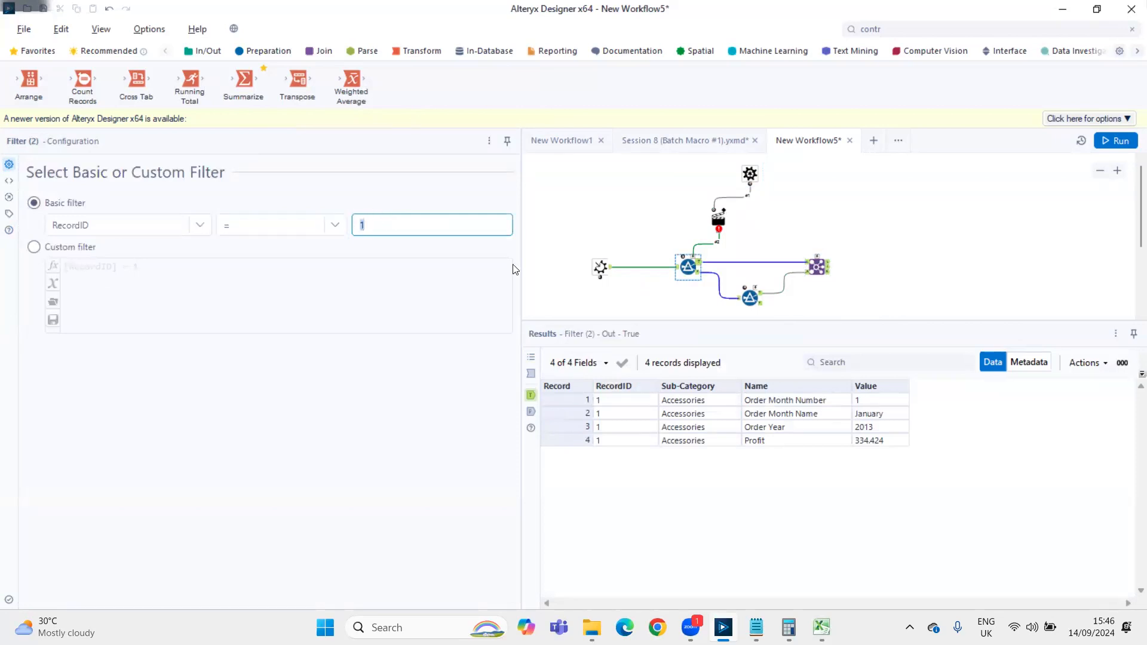
# Set the first Filter's Action to update the Operand value "1", and position the Action directly above that Filter
pyautogui.click(719, 219)
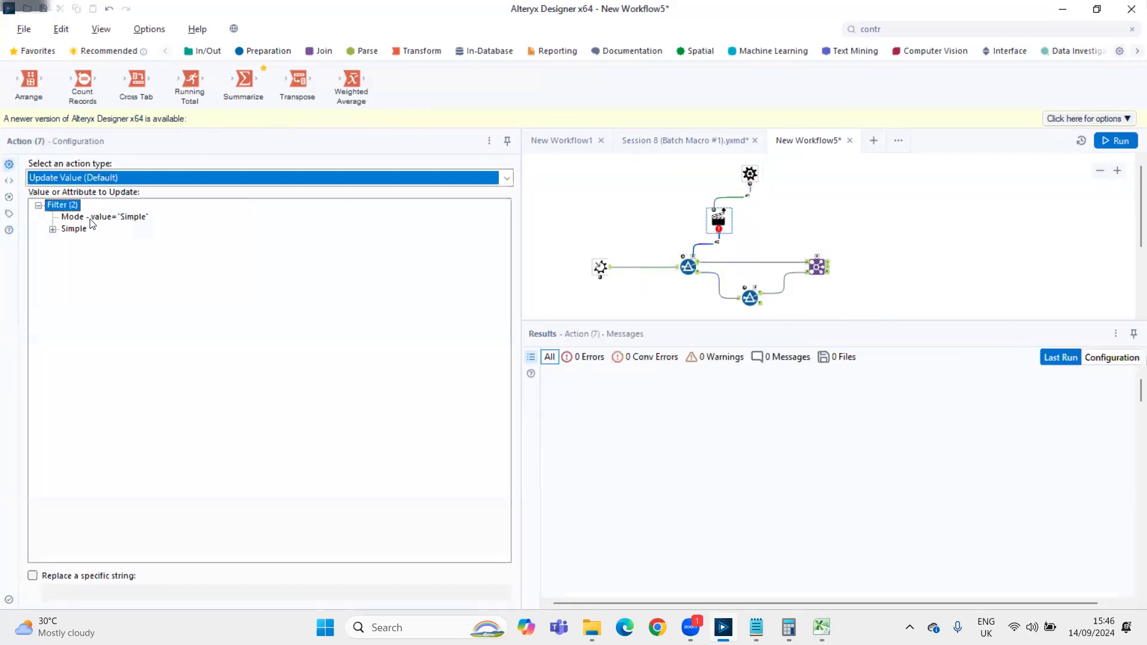
pyautogui.click(52, 228)
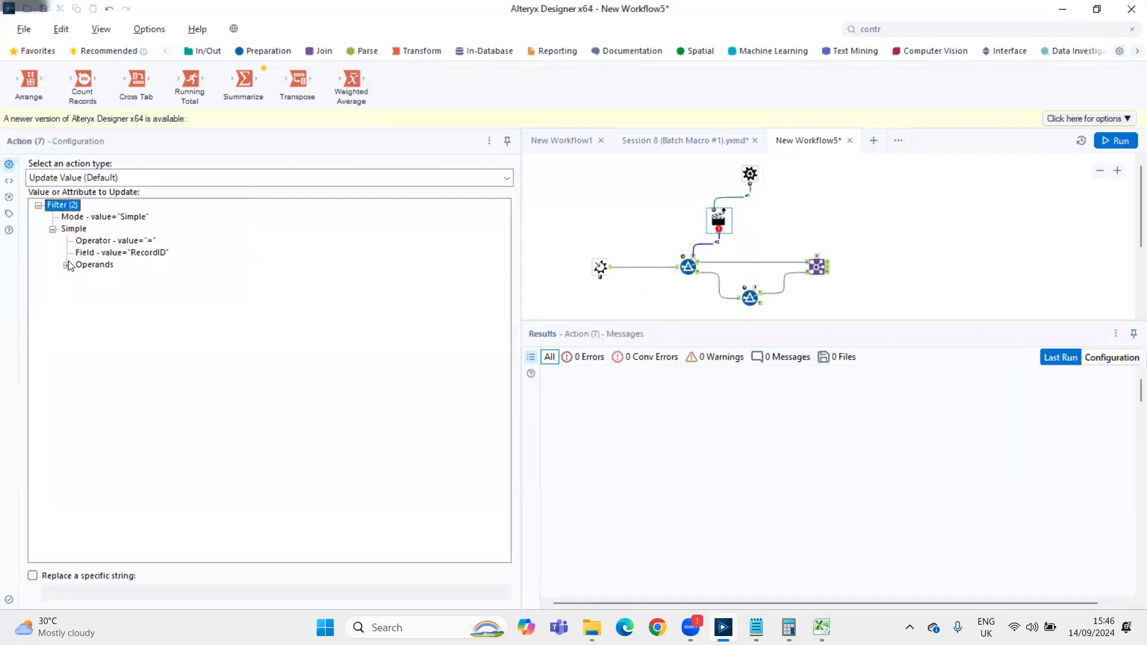
pyautogui.click(66, 266)
pyautogui.click(135, 324)
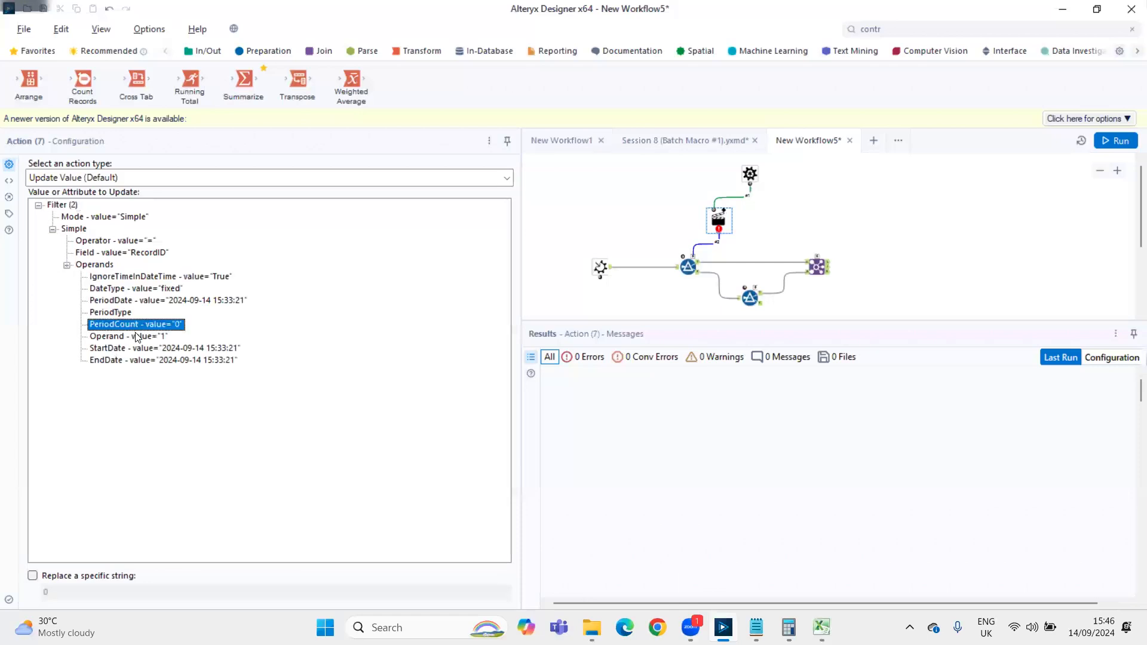
pyautogui.click(129, 336)
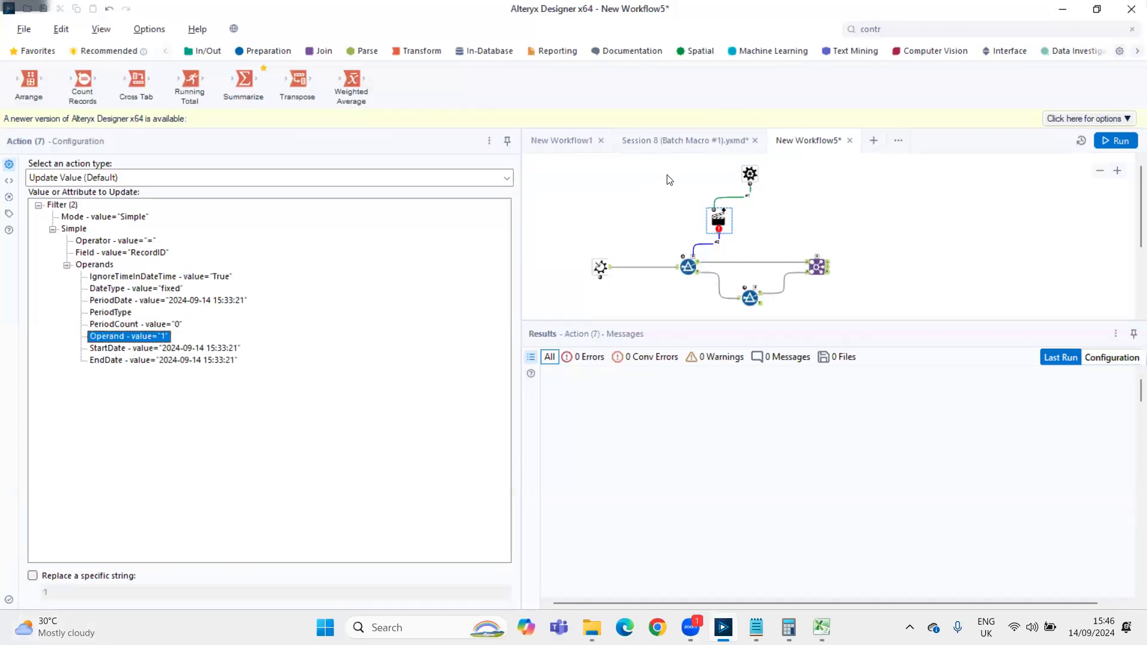
pyautogui.moveTo(723, 222); pyautogui.dragTo(693, 216)
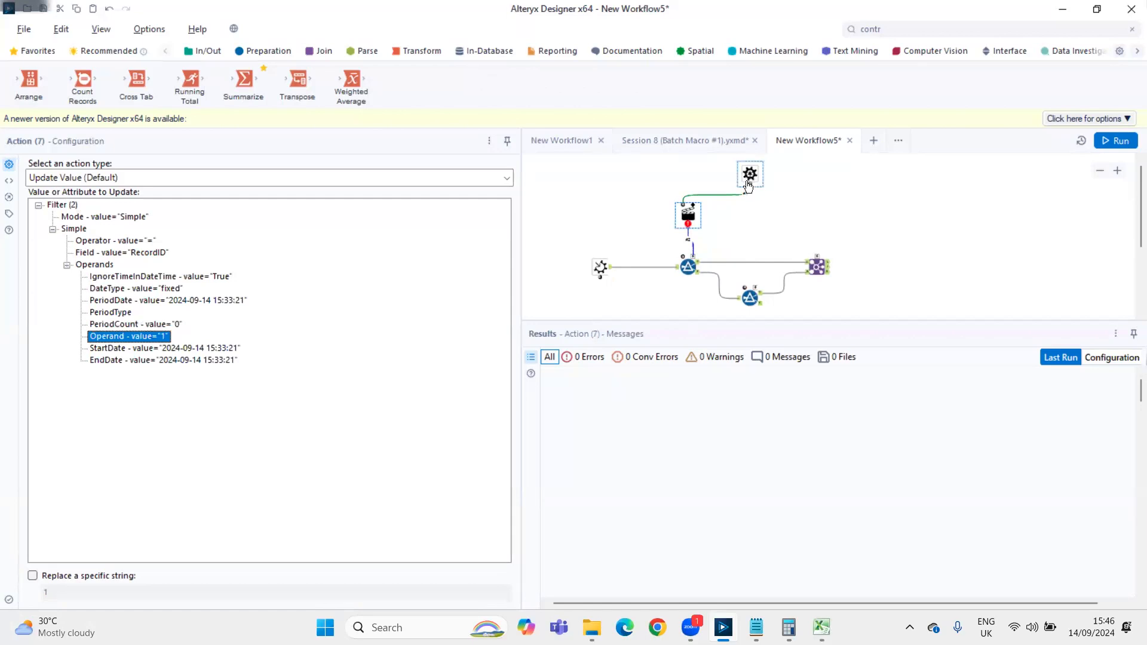
# Check the number to replace in the second Filter's expression, connect the RecordID Control Parameter to that Filter, and position the new Action above it
pyautogui.click(750, 293)
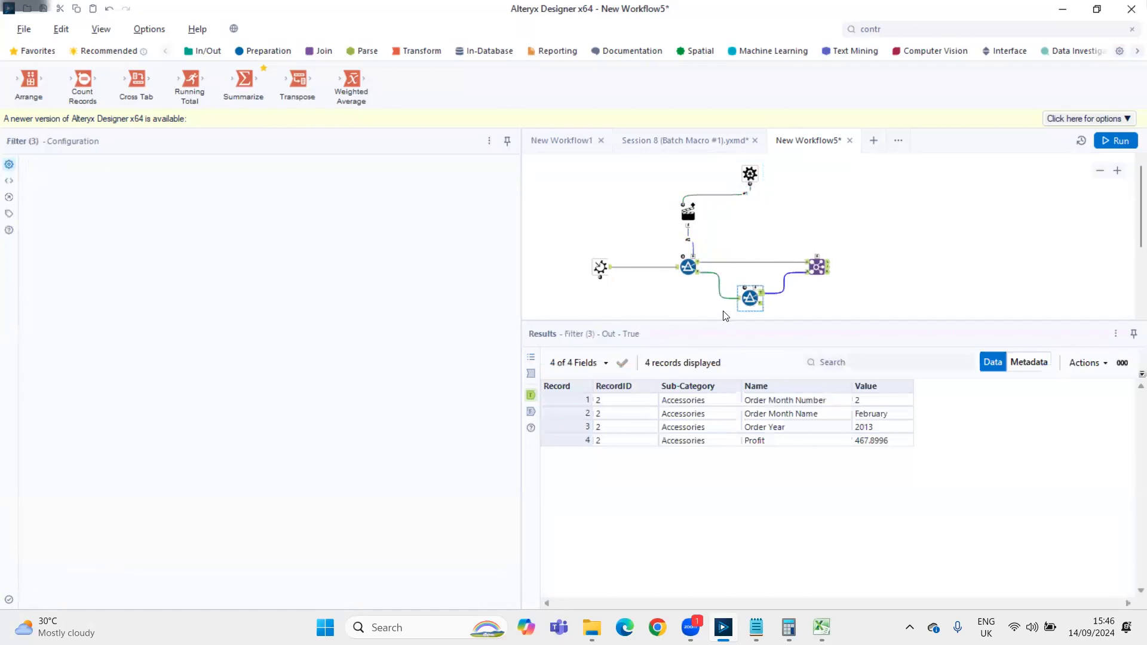
pyautogui.moveTo(133, 269); pyautogui.dragTo(141, 268)
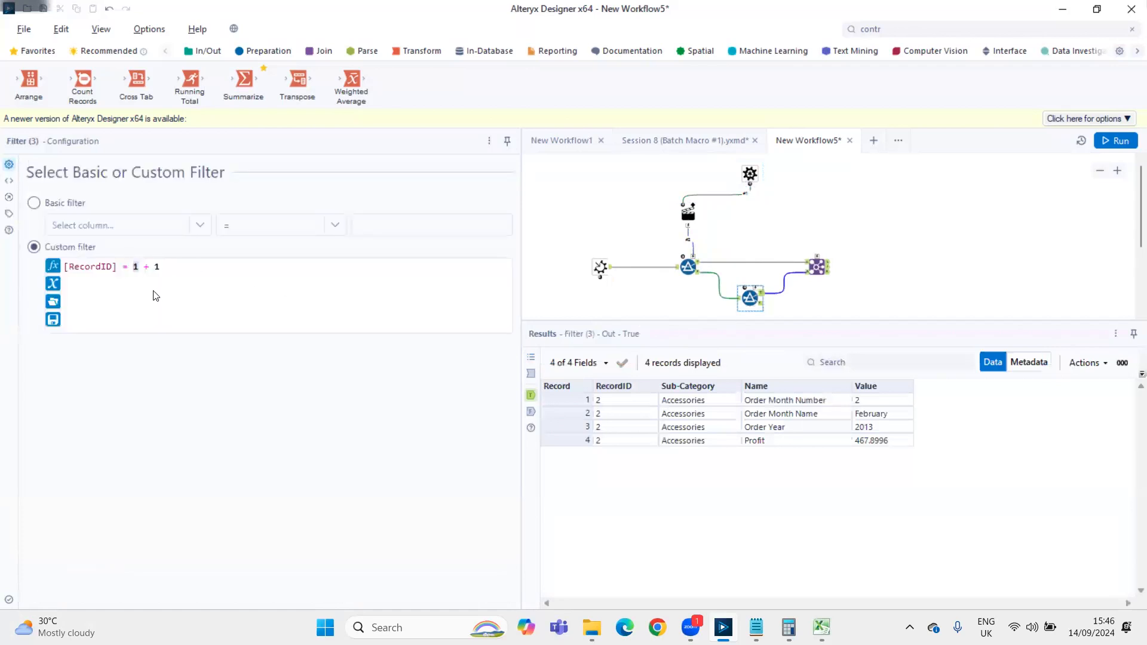
pyautogui.moveTo(750, 185); pyautogui.dragTo(760, 294)
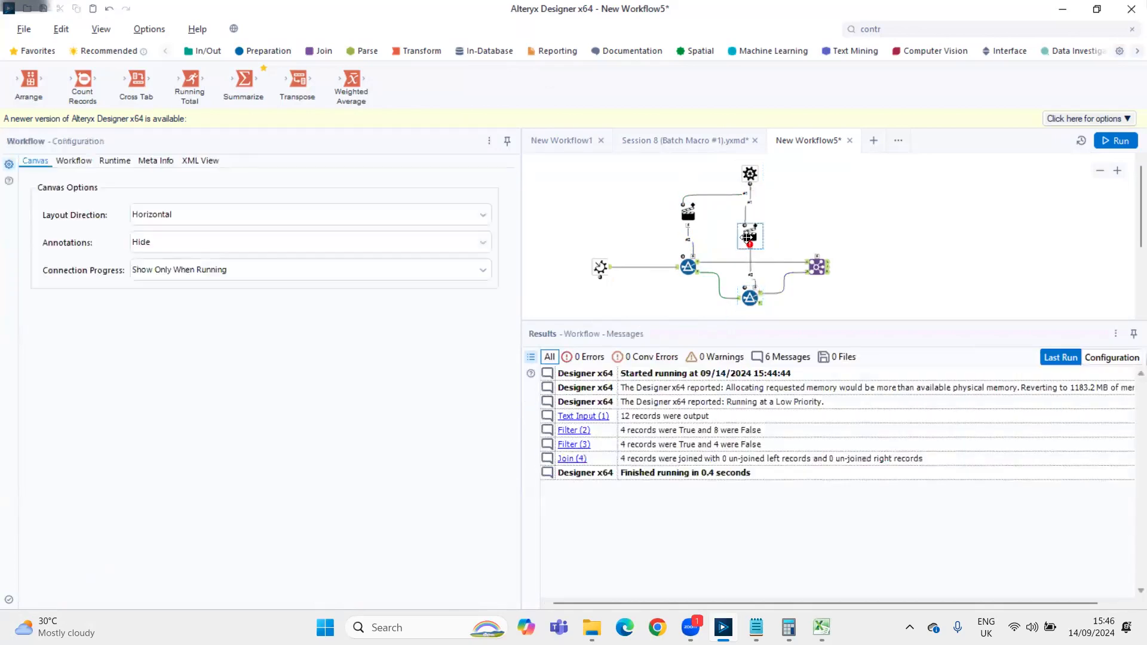
pyautogui.moveTo(747, 238); pyautogui.dragTo(747, 246)
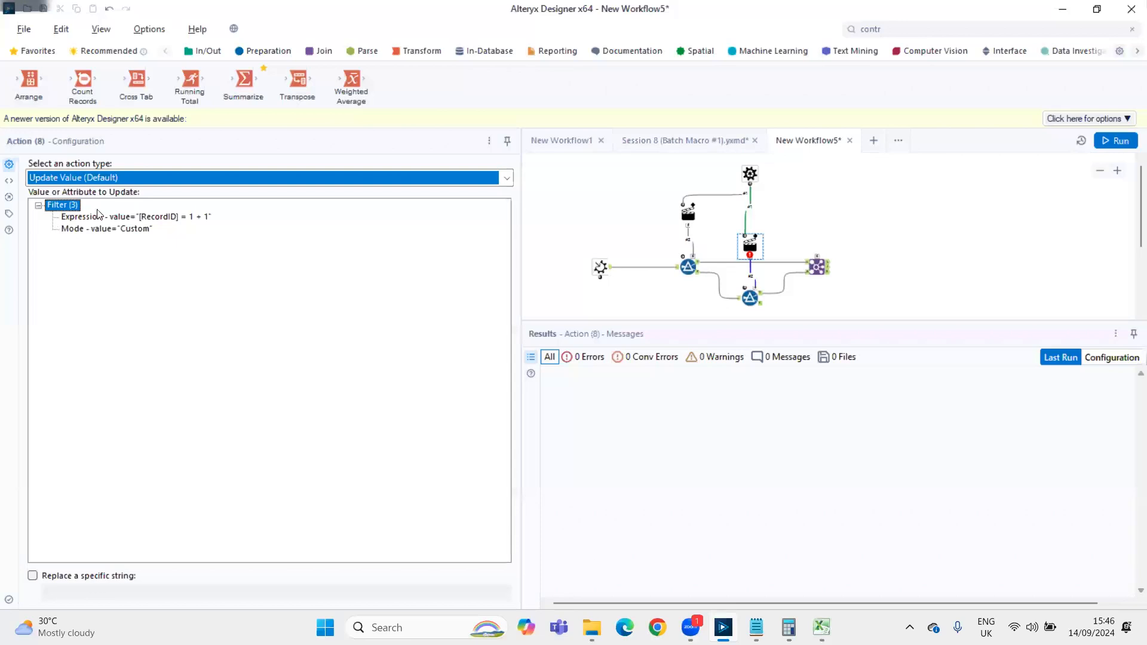
# Target the Expression in the second Filter's Action with specific-string replacement, and change that Filter's custom expression to [RecordID] = x + 1
pyautogui.click(181, 218)
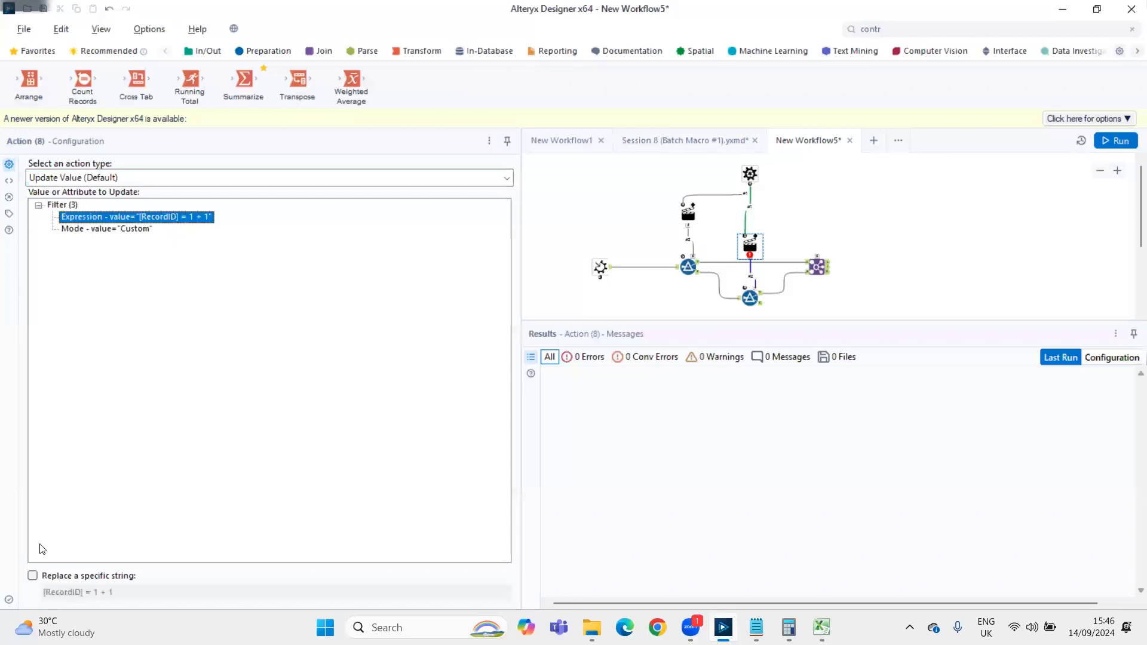
pyautogui.click(33, 576)
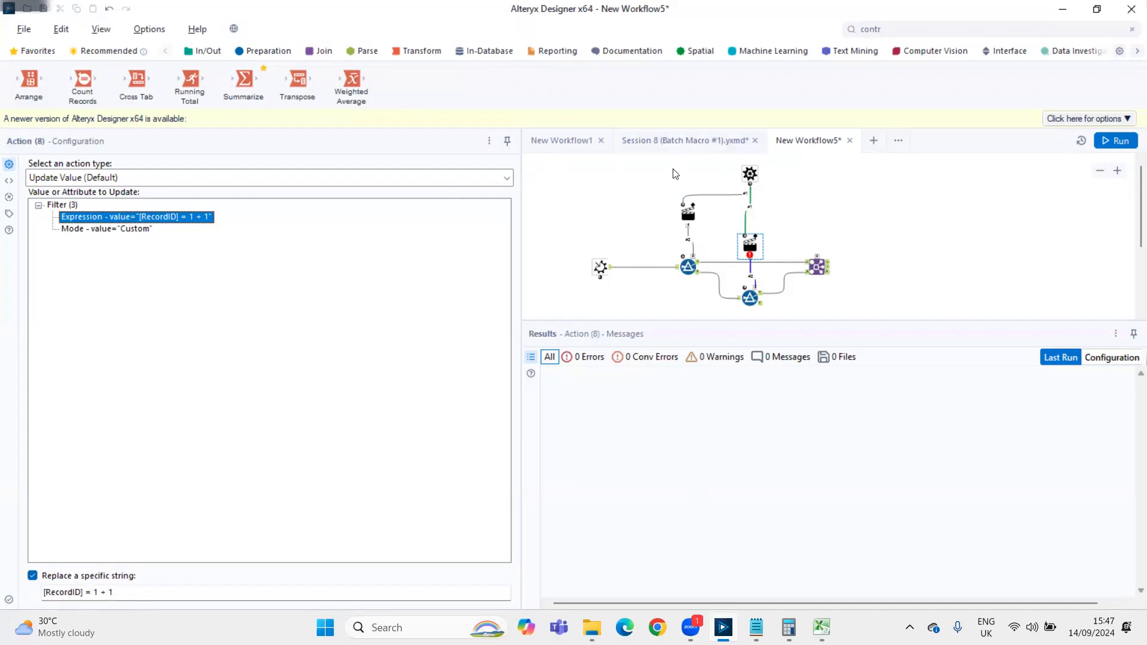
pyautogui.doubleClick(96, 593)
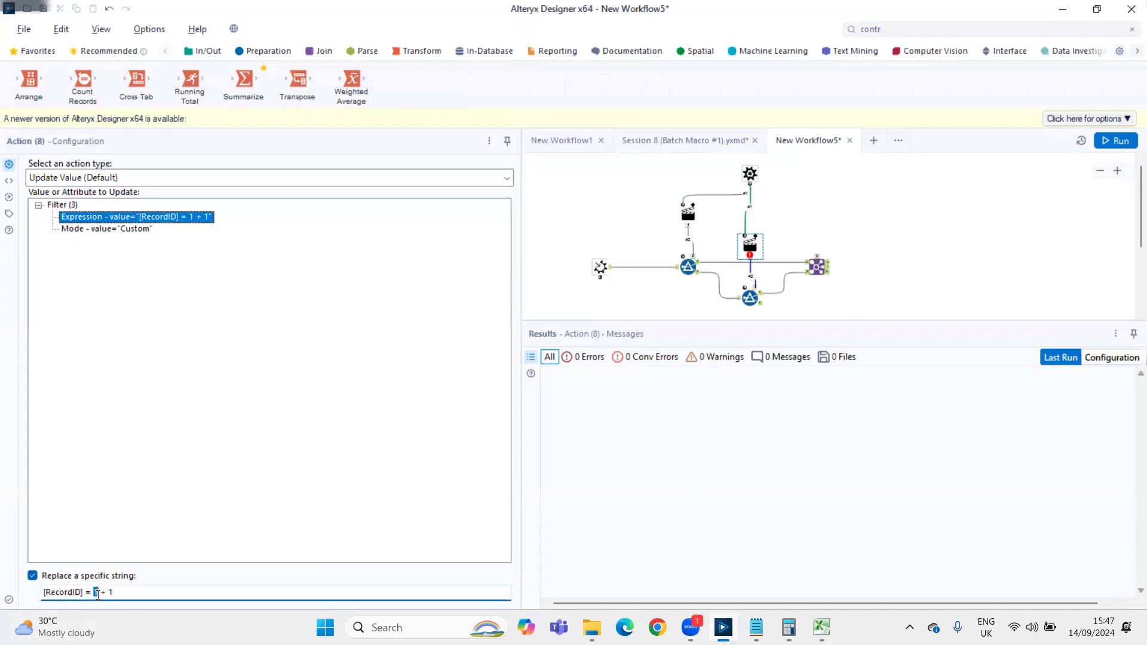
pyautogui.click(738, 305)
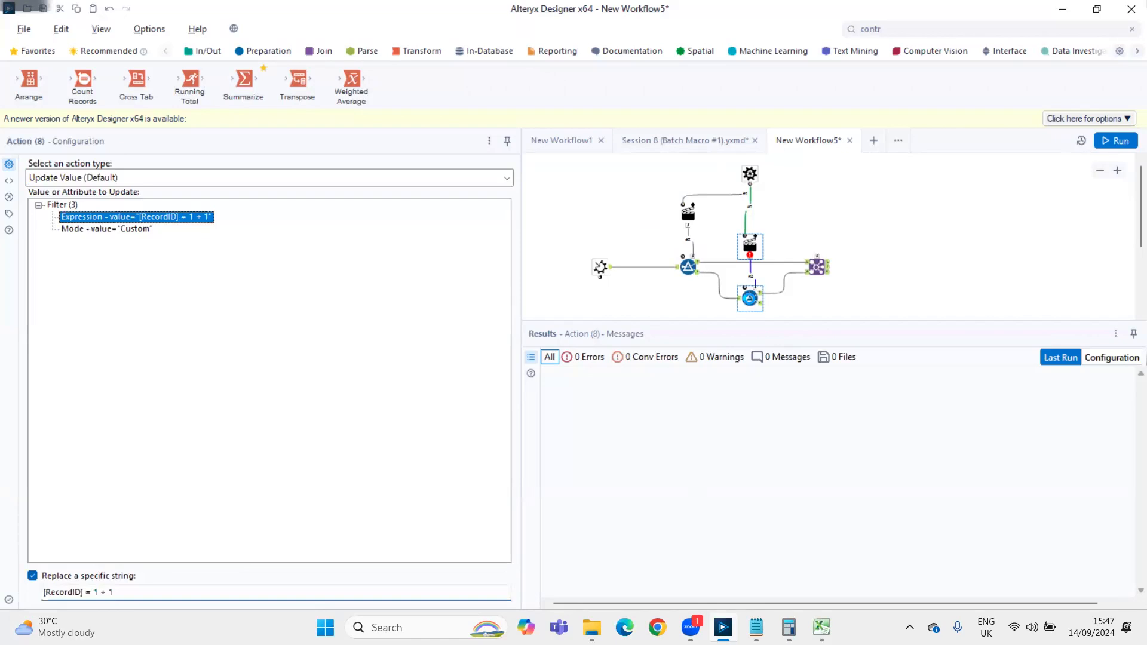
pyautogui.click(139, 267)
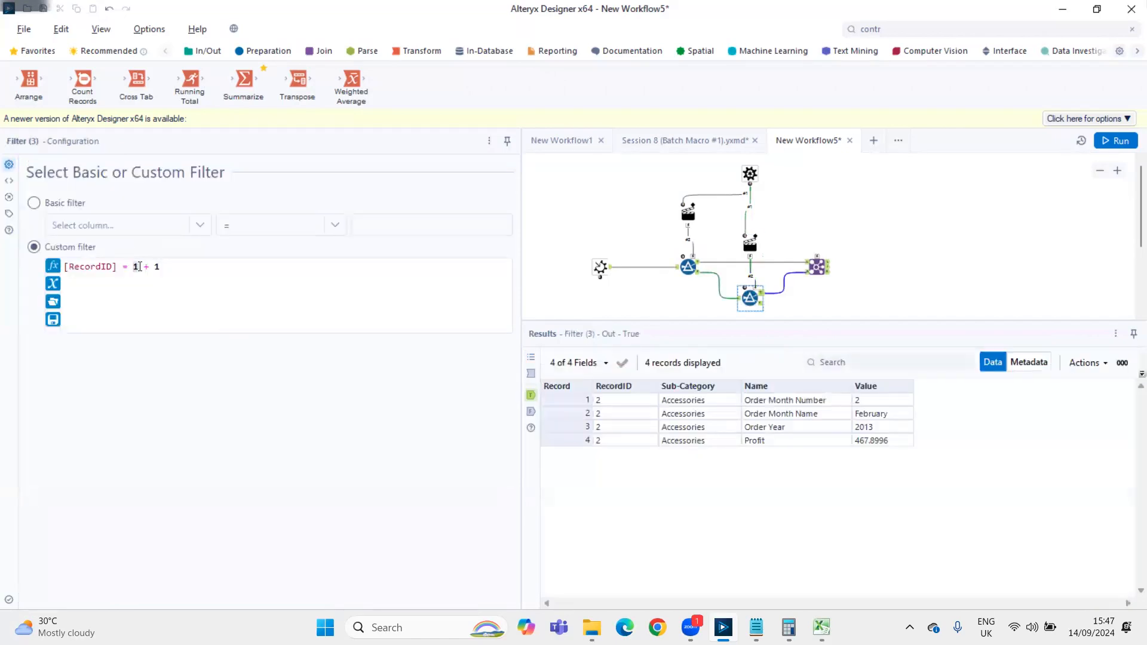
pyautogui.write('x')
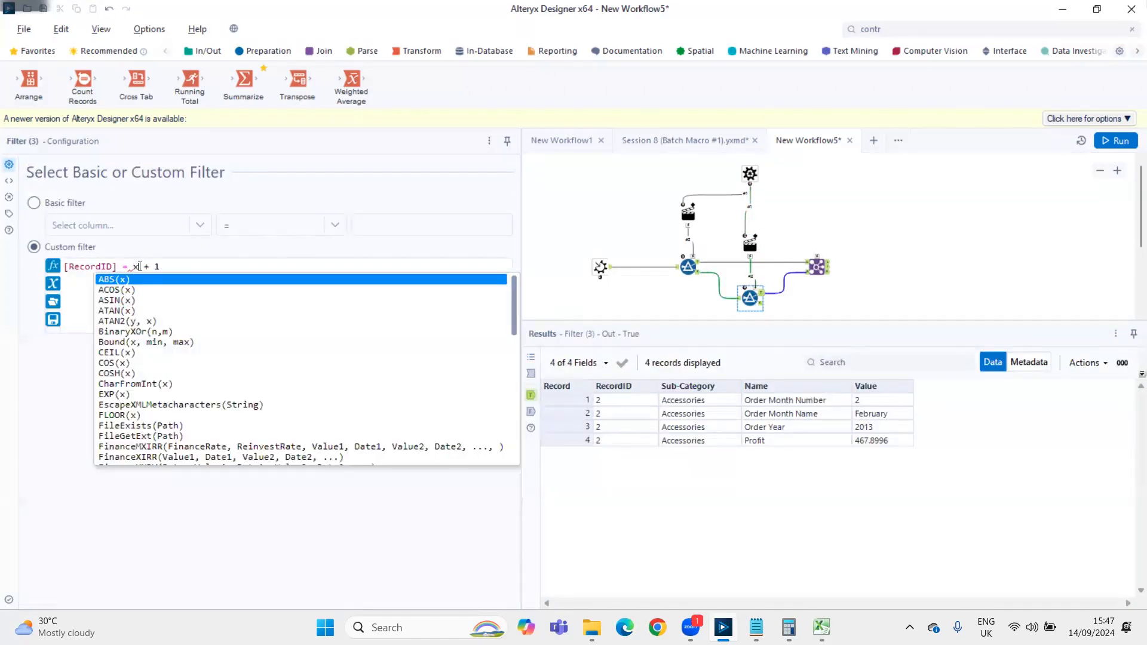
# Set the second Filter's Action to replace the specific string "x" in the expression
pyautogui.click(749, 244)
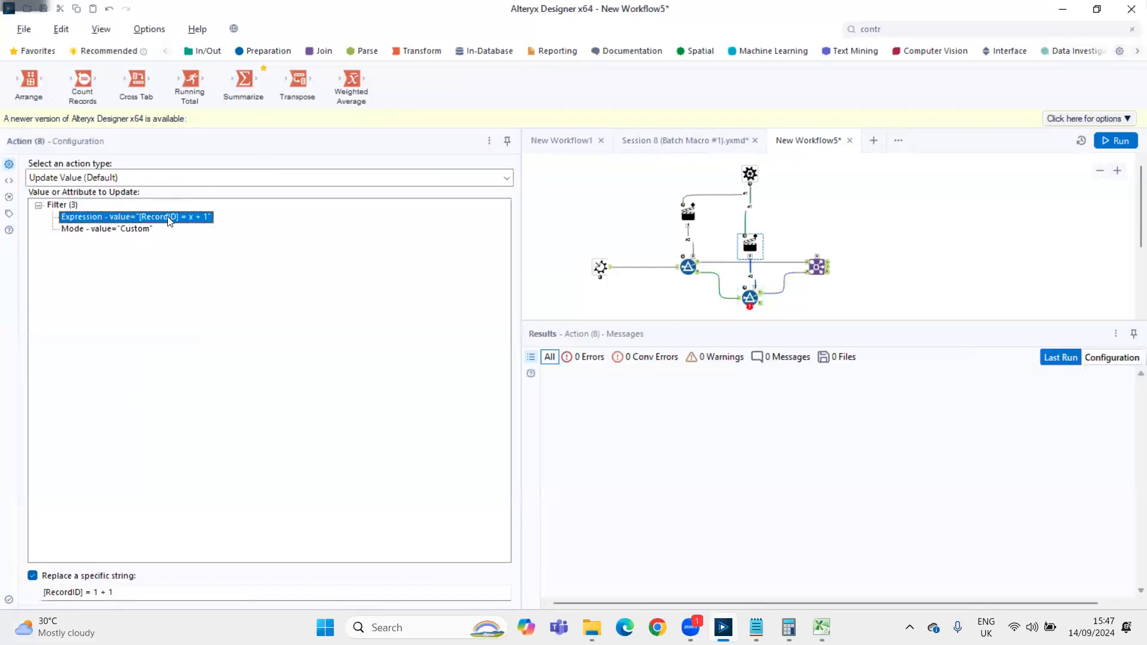
pyautogui.tripleClick(134, 596)
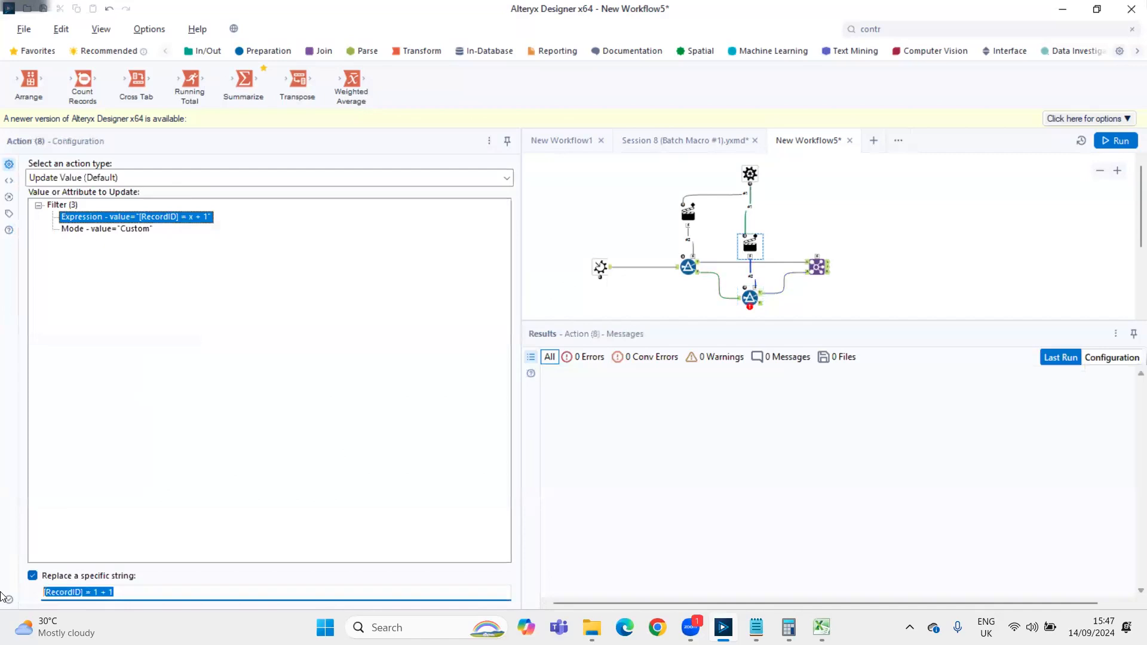
pyautogui.write('x')
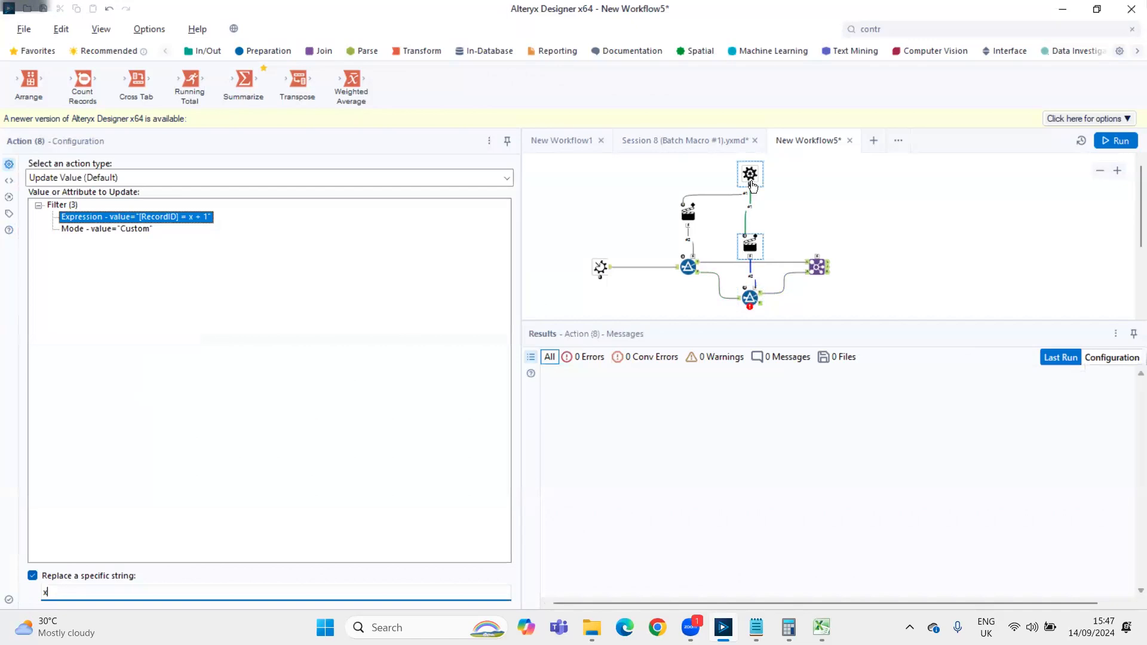
# Connect the RecordID Control Parameter to the Join, check the Join's renamed fields, and open the new Action's configuration
pyautogui.moveTo(752, 190); pyautogui.dragTo(822, 267)
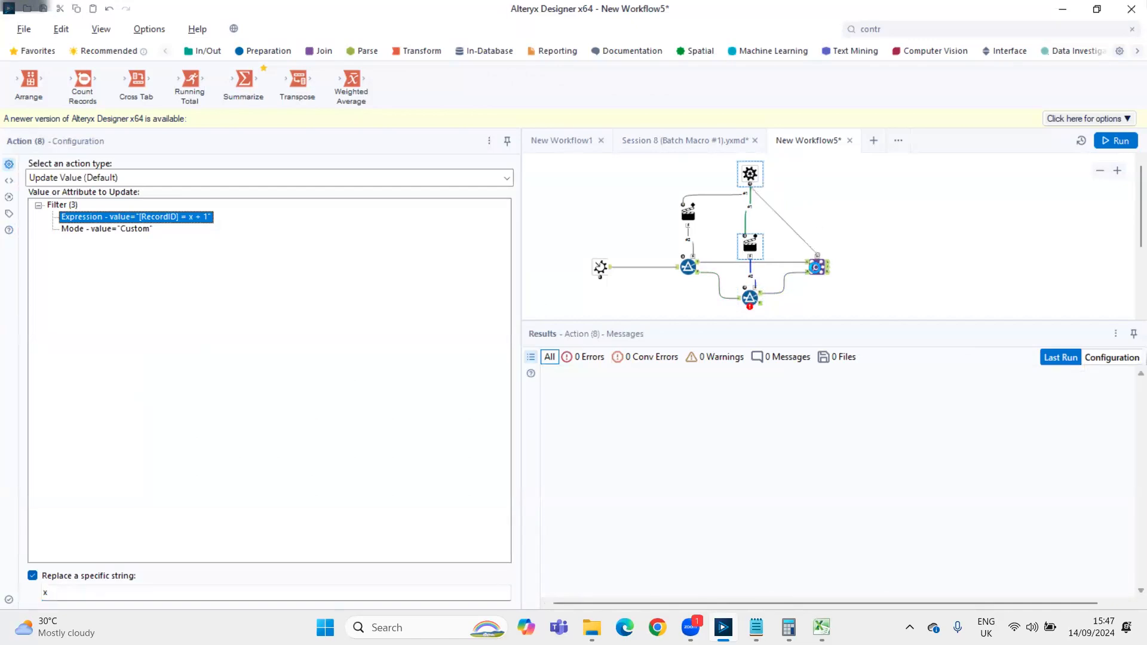
pyautogui.click(817, 267)
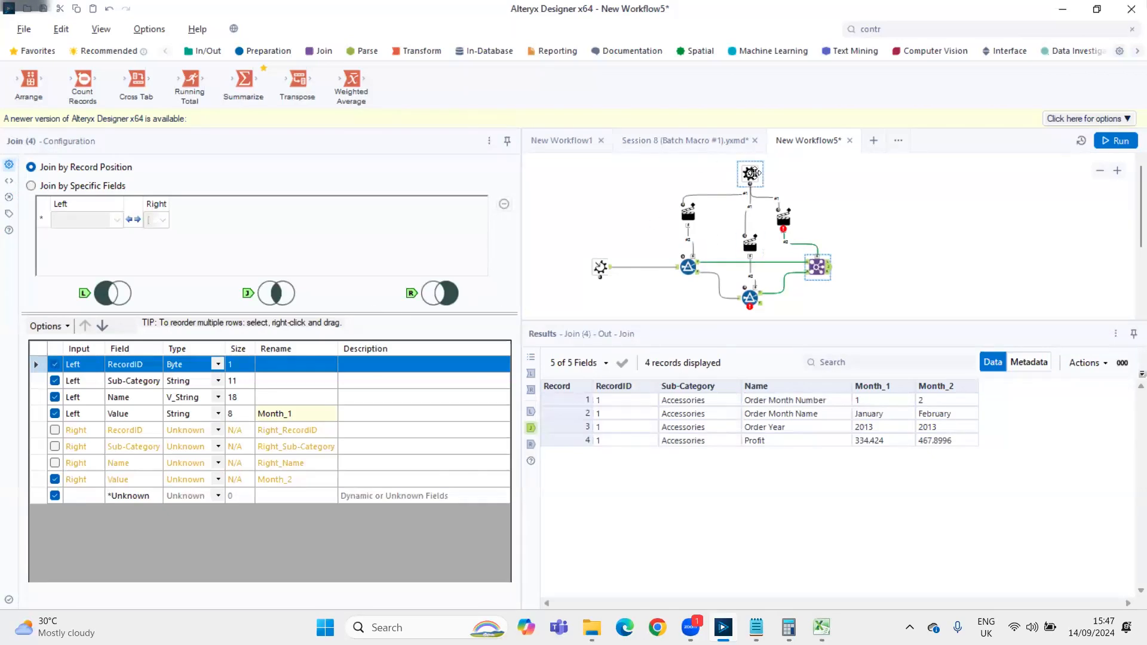
pyautogui.click(783, 218)
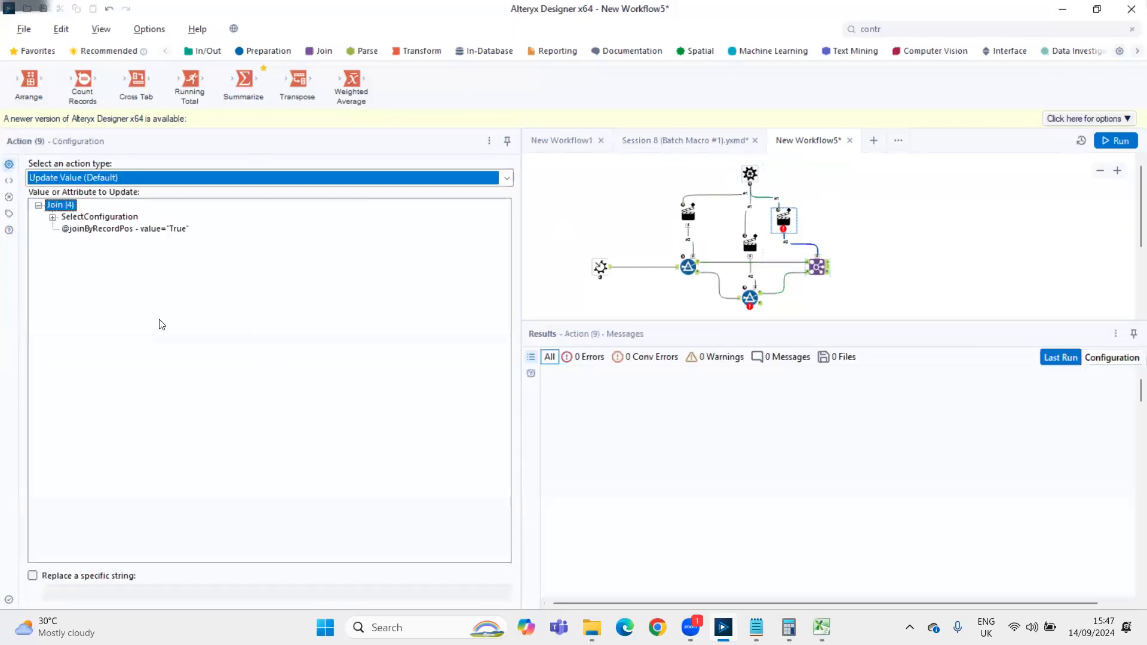
# Set the Join's first Action to update the Left_Value field's rename attribute, replacing only the specific string "1"
pyautogui.click(52, 218)
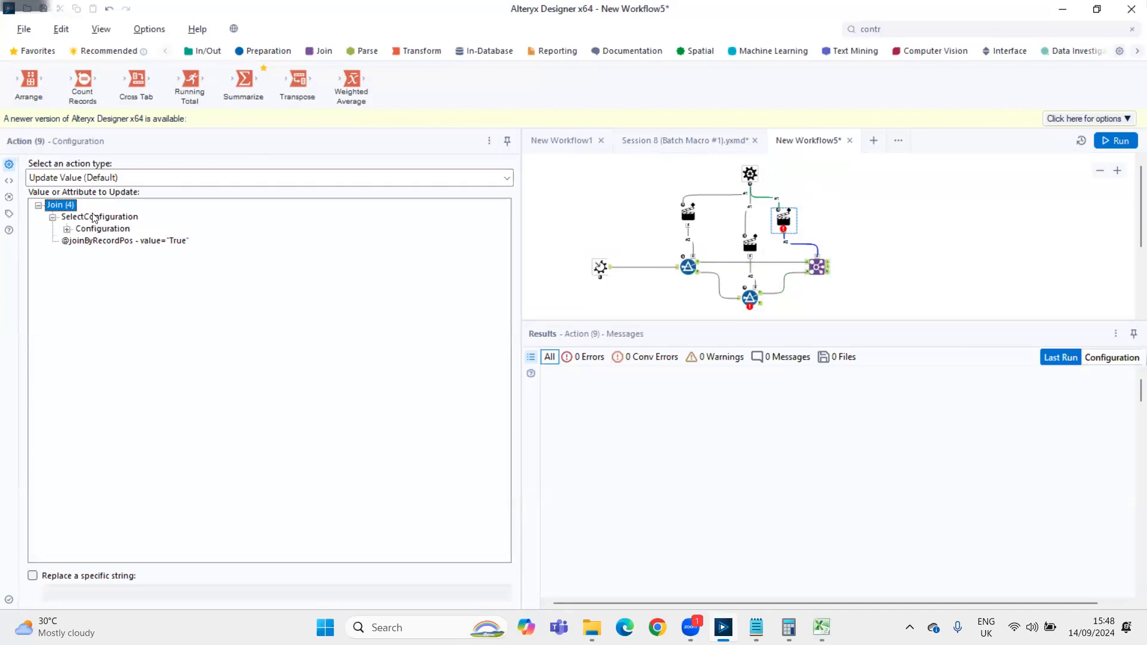
pyautogui.click(67, 229)
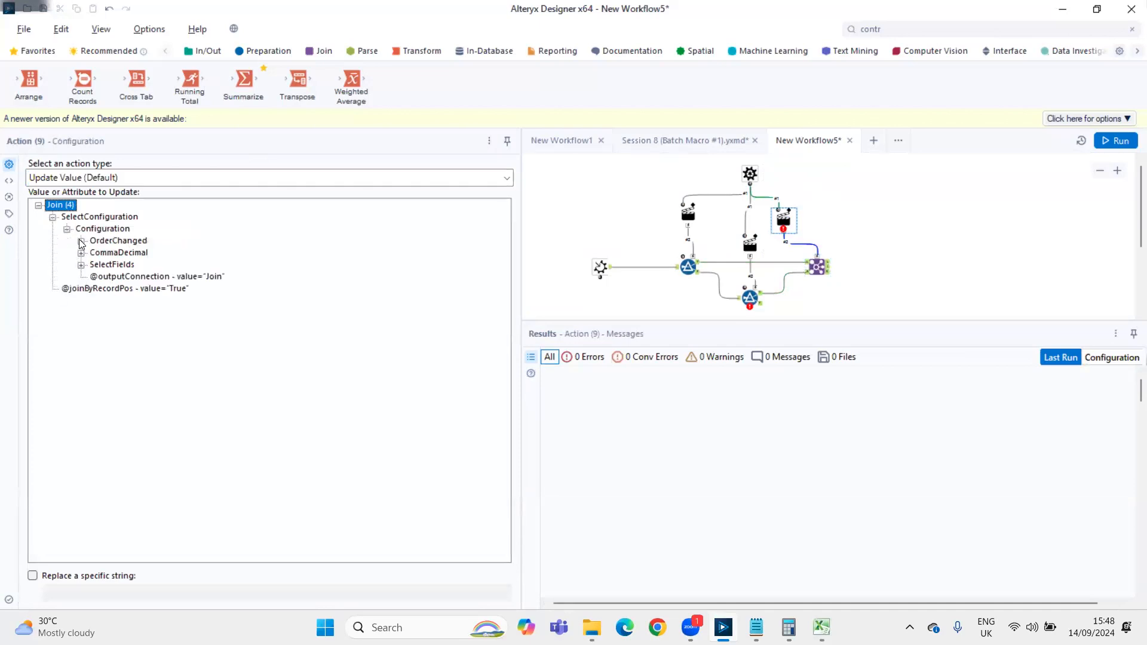
pyautogui.click(81, 265)
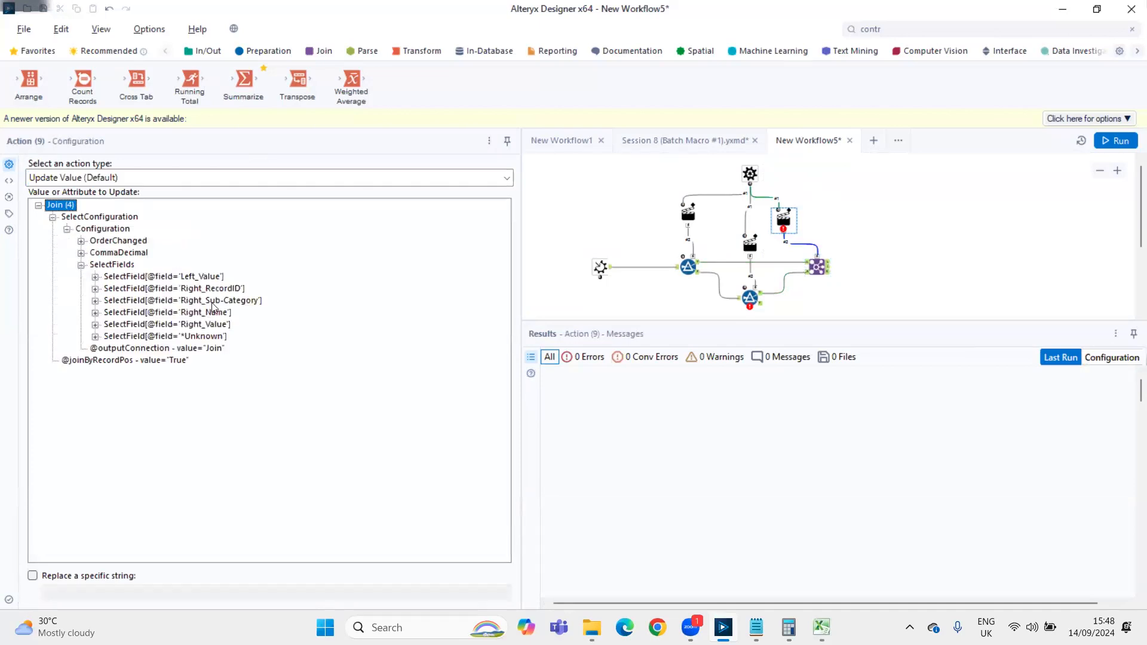
pyautogui.click(95, 277)
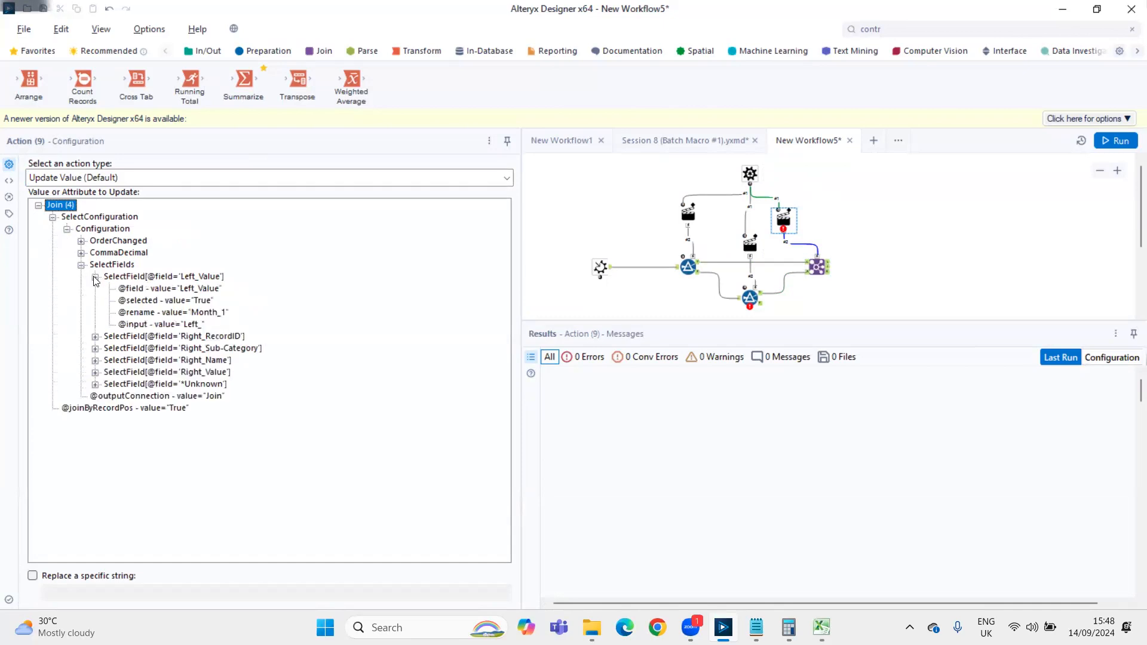
pyautogui.click(206, 315)
pyautogui.click(54, 576)
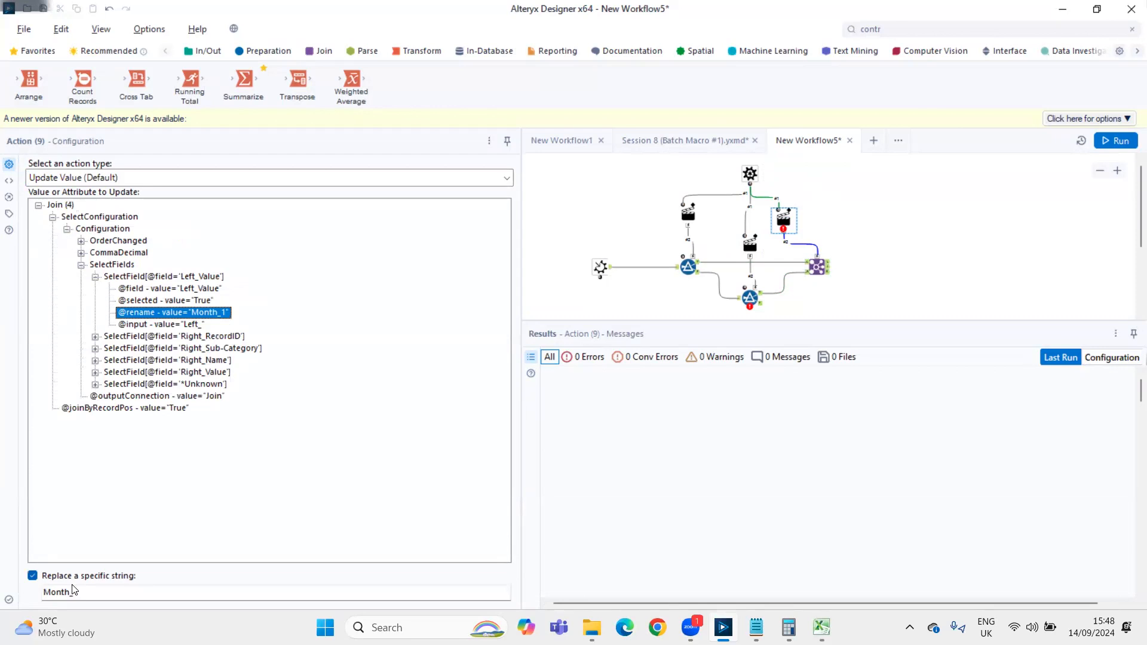
pyautogui.moveTo(76, 590); pyautogui.dragTo(1, 593)
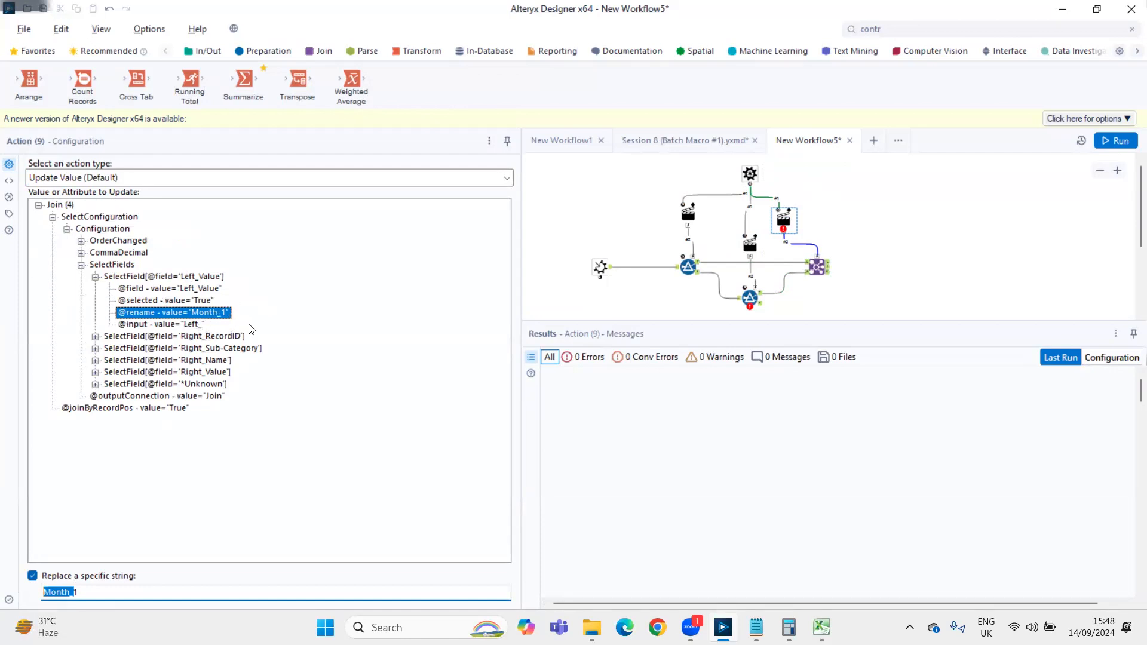
pyautogui.click(75, 591)
pyautogui.press('BackSpace')
pyautogui.press('BackSpace')
pyautogui.press('BackSpace')
pyautogui.press('BackSpace')
pyautogui.press('BackSpace')
pyautogui.press('BackSpace')
# Connect the RecordID Control Parameter to the Join again, and position the second Action beside the Join's first Action
pyautogui.moveTo(770, 184); pyautogui.dragTo(824, 252)
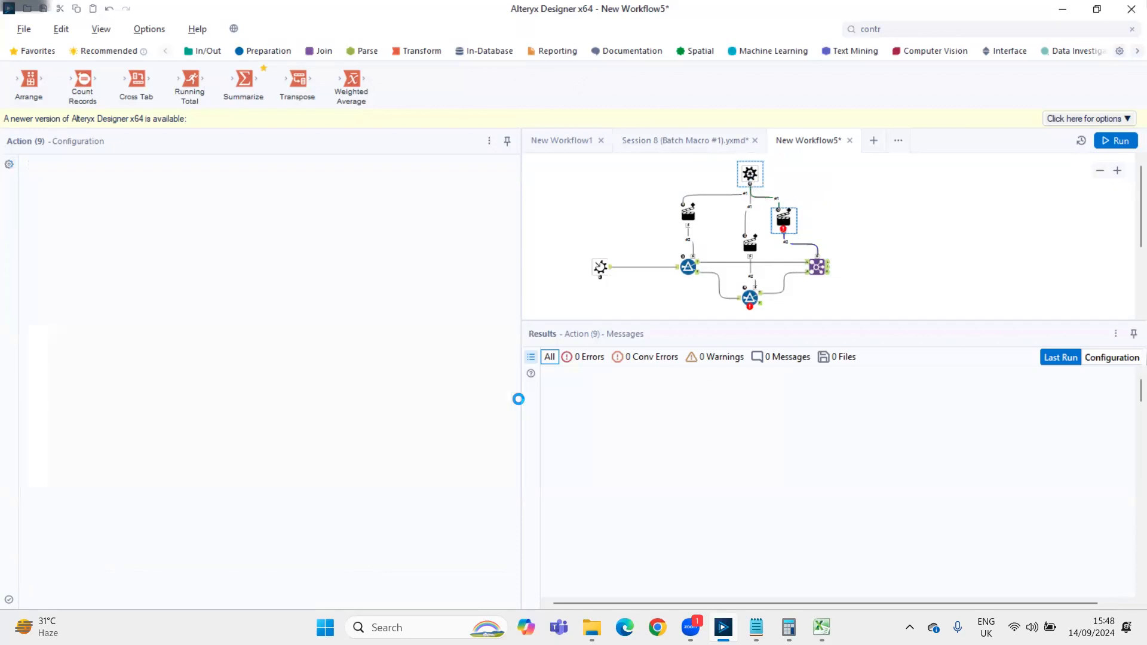
pyautogui.moveTo(781, 218); pyautogui.dragTo(825, 214)
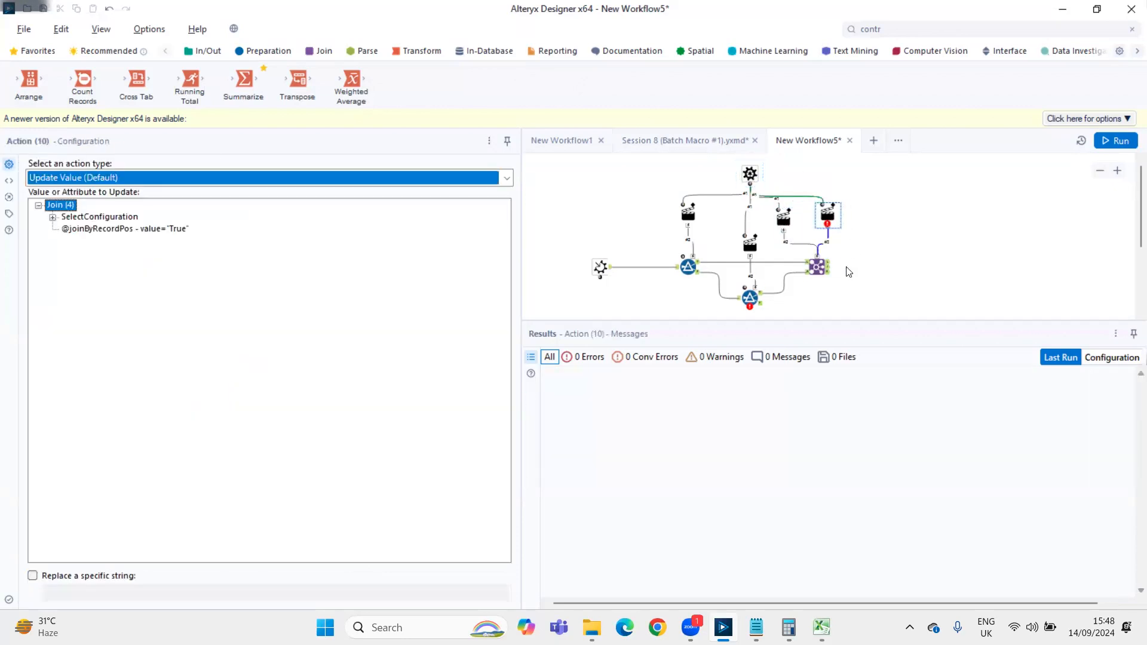
pyautogui.click(830, 216)
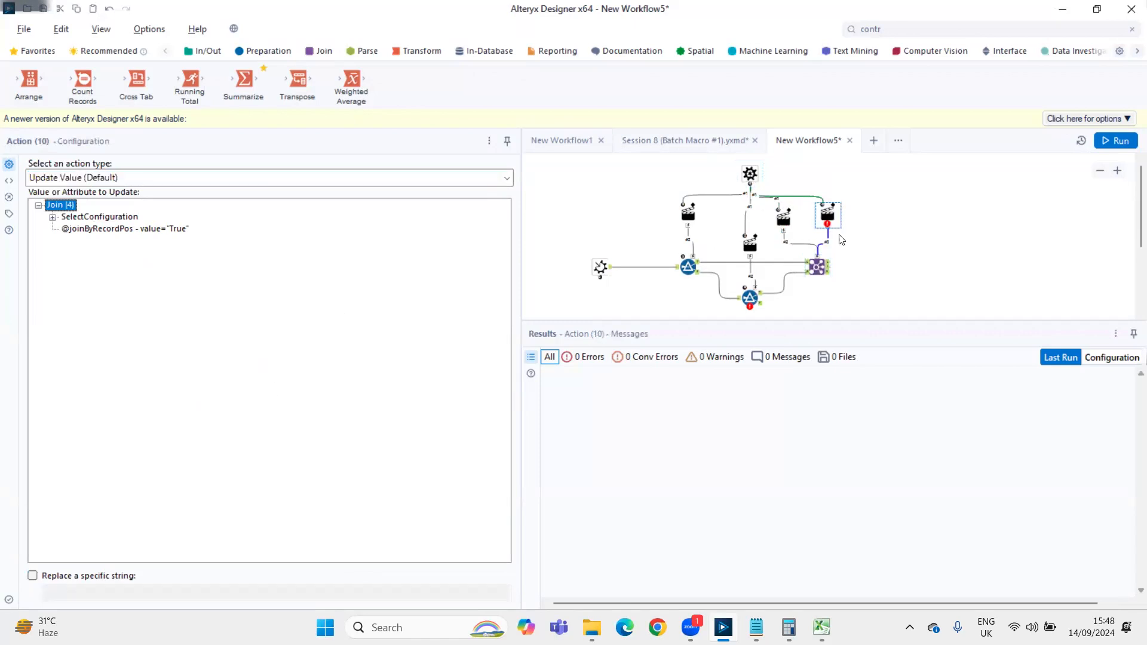
# Compare the renamed Value fields in the Join's settings with the Right_Value rename attribute offered in the second Join Action
pyautogui.click(817, 266)
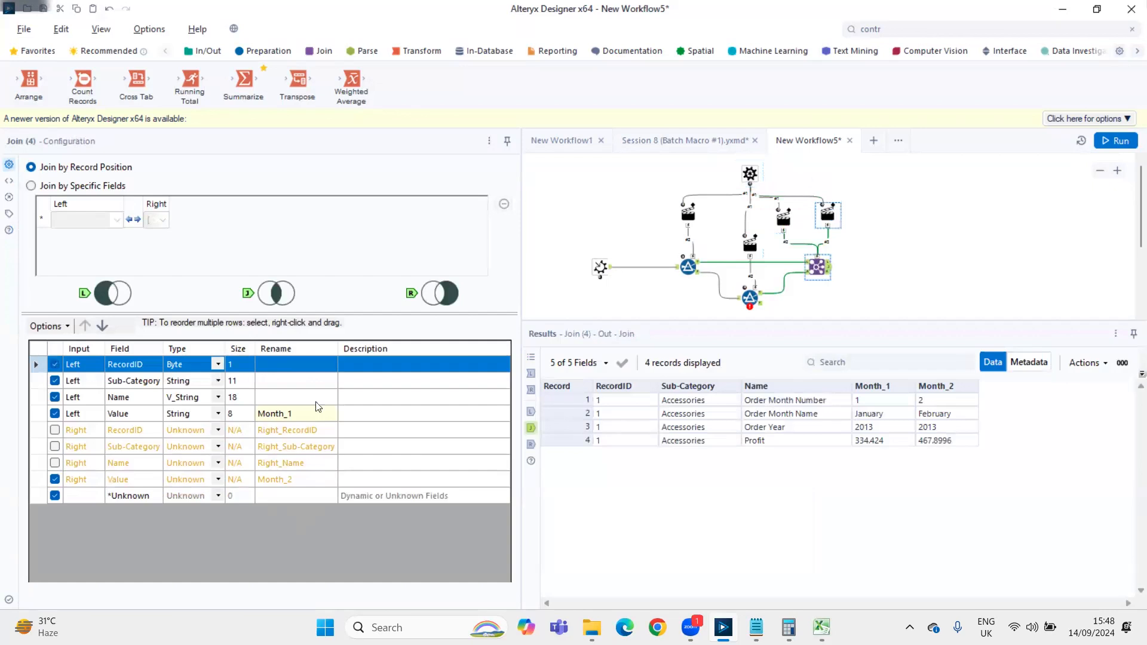
pyautogui.click(53, 217)
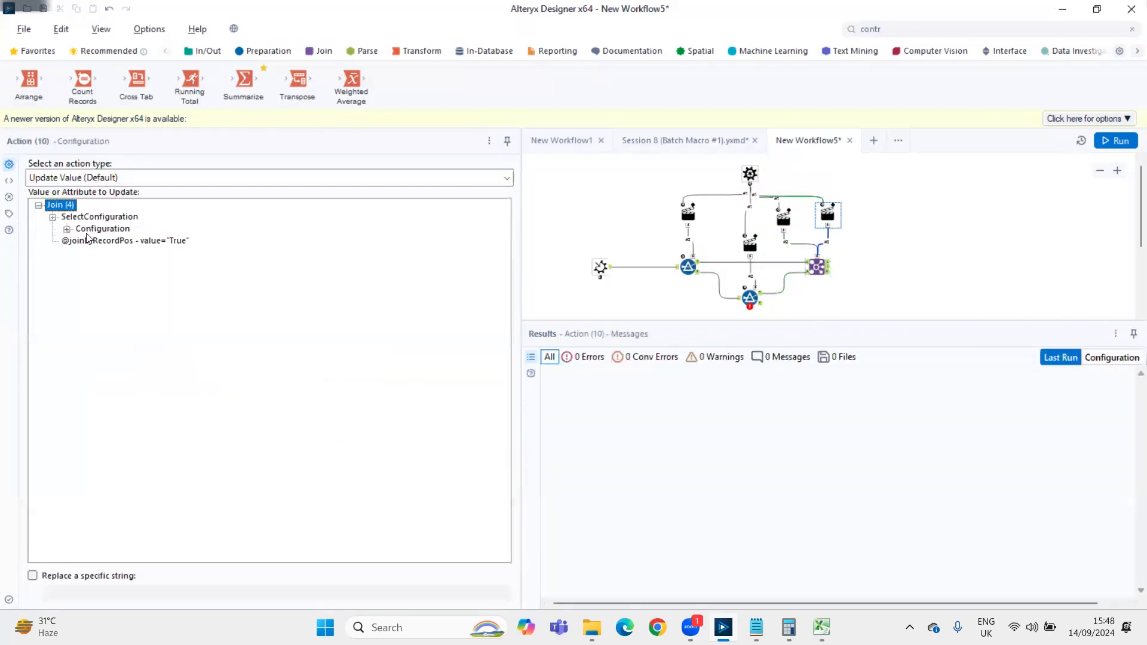
pyautogui.click(67, 229)
pyautogui.click(82, 242)
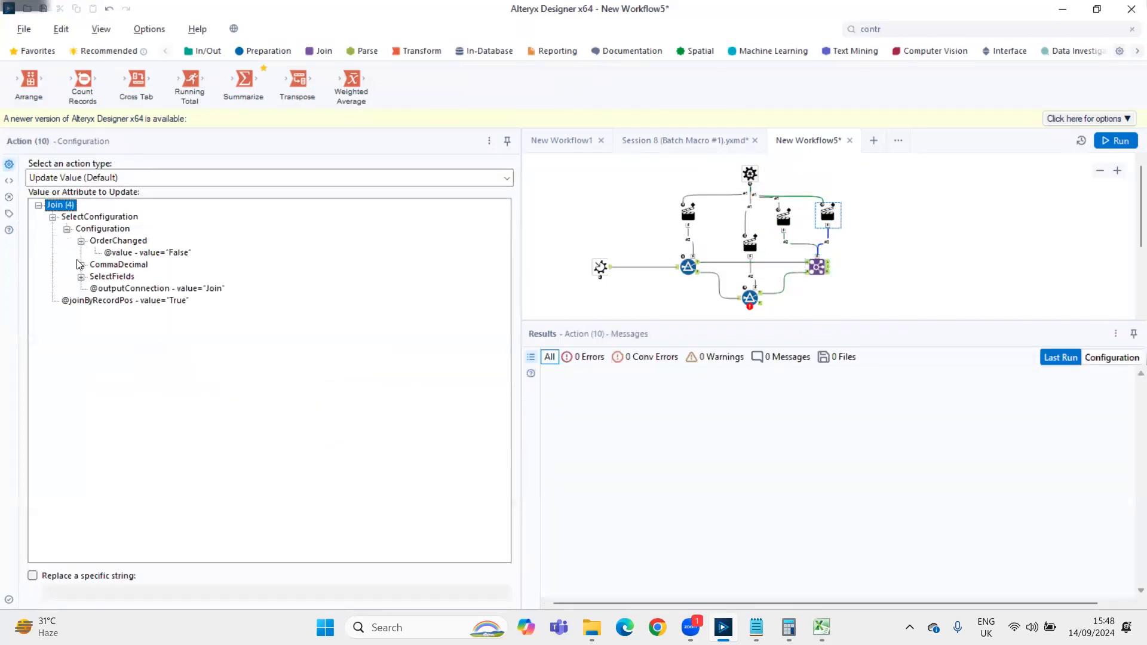
pyautogui.click(84, 241)
pyautogui.click(81, 265)
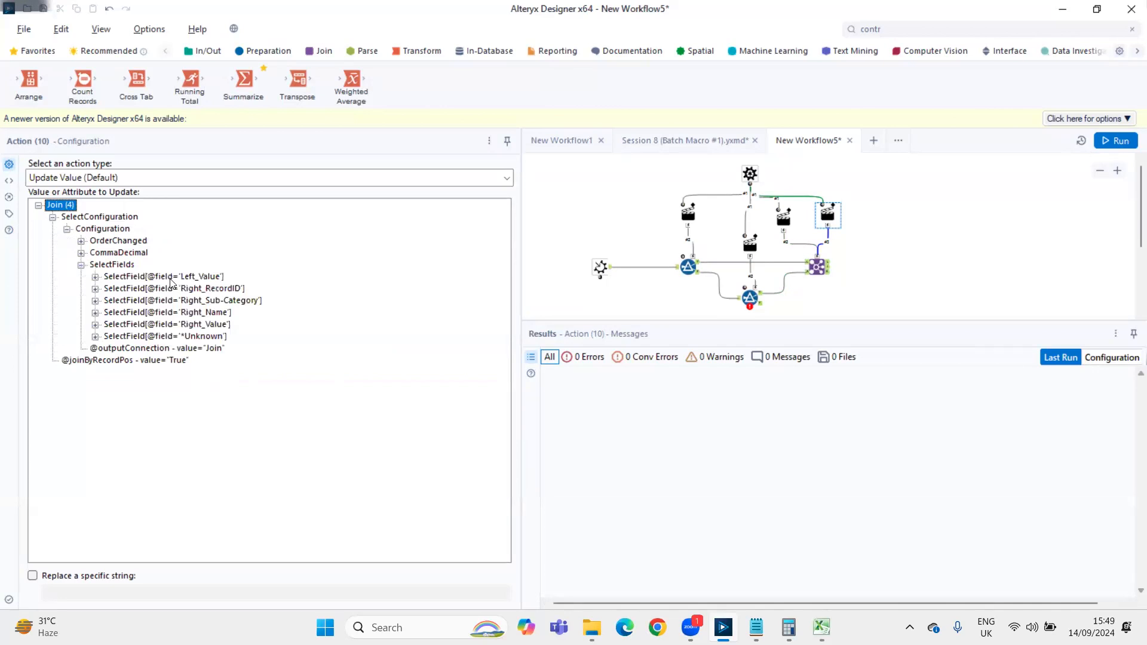
pyautogui.click(95, 324)
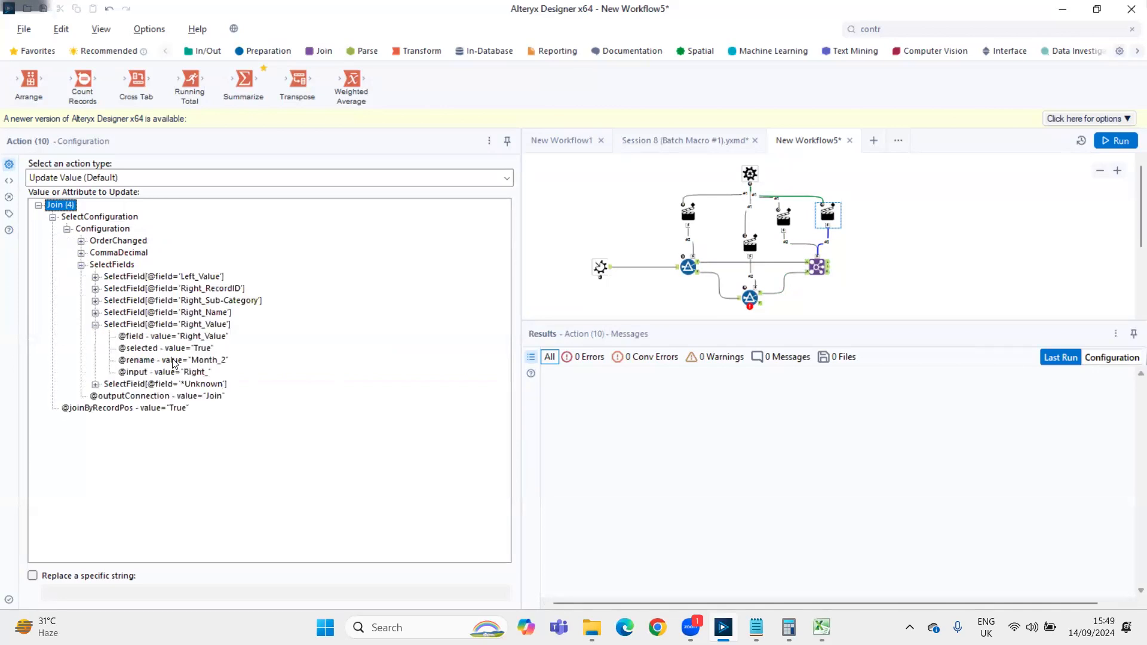
pyautogui.click(817, 267)
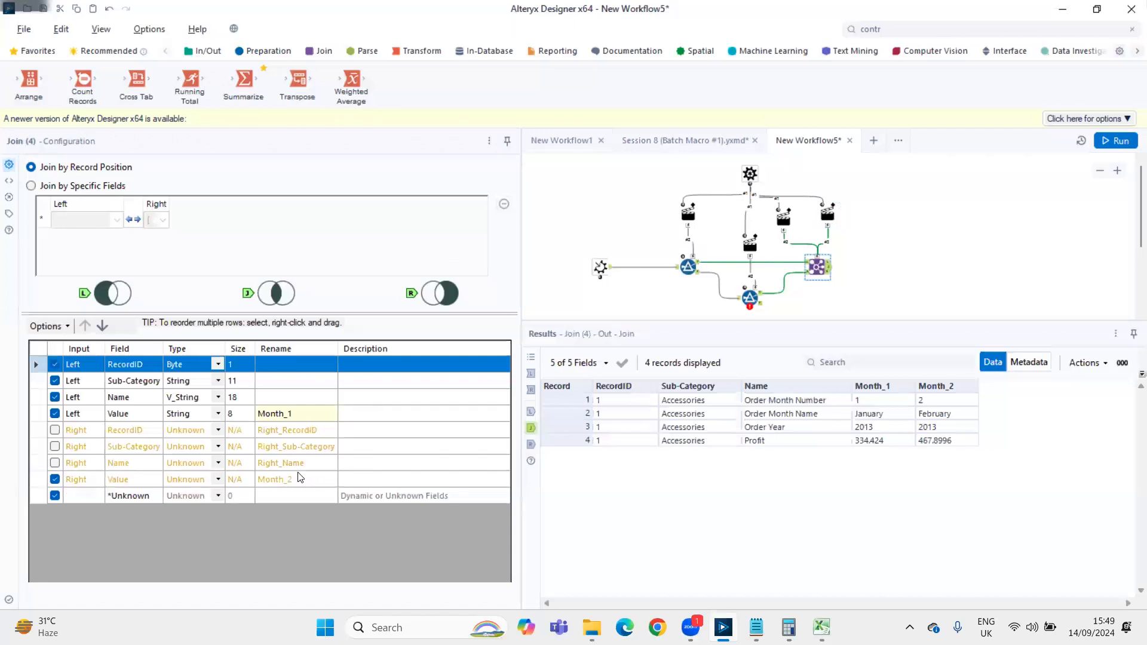
# Select the Right_Value field's rename attribute as the value to update in the second Join Action
pyautogui.click(827, 215)
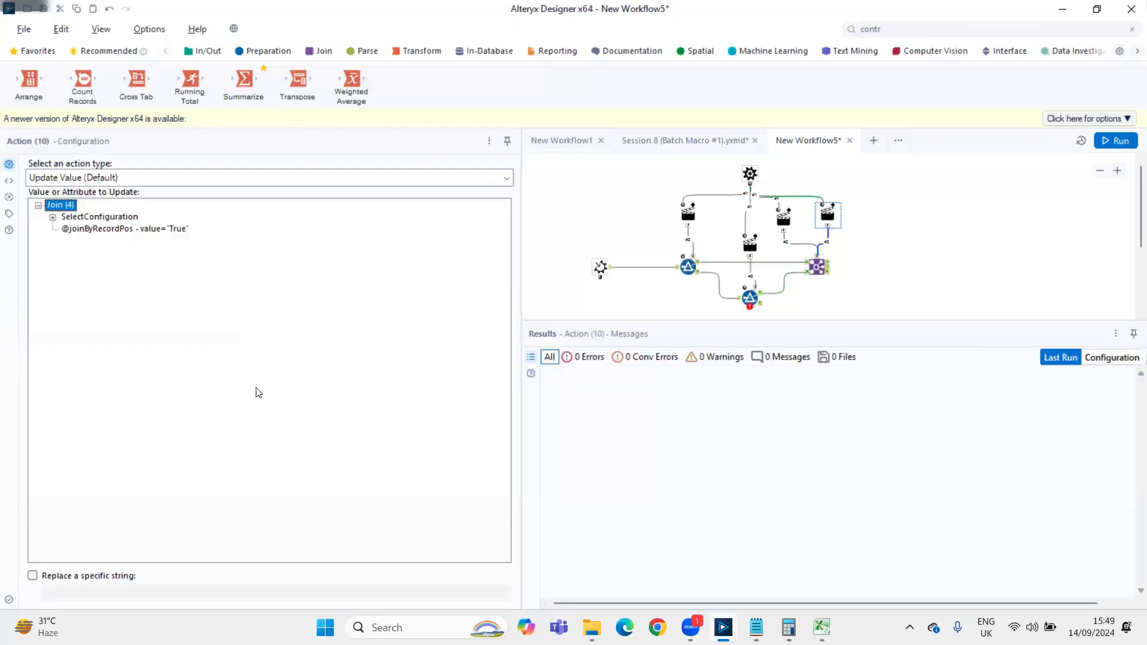
pyautogui.click(53, 218)
pyautogui.click(67, 229)
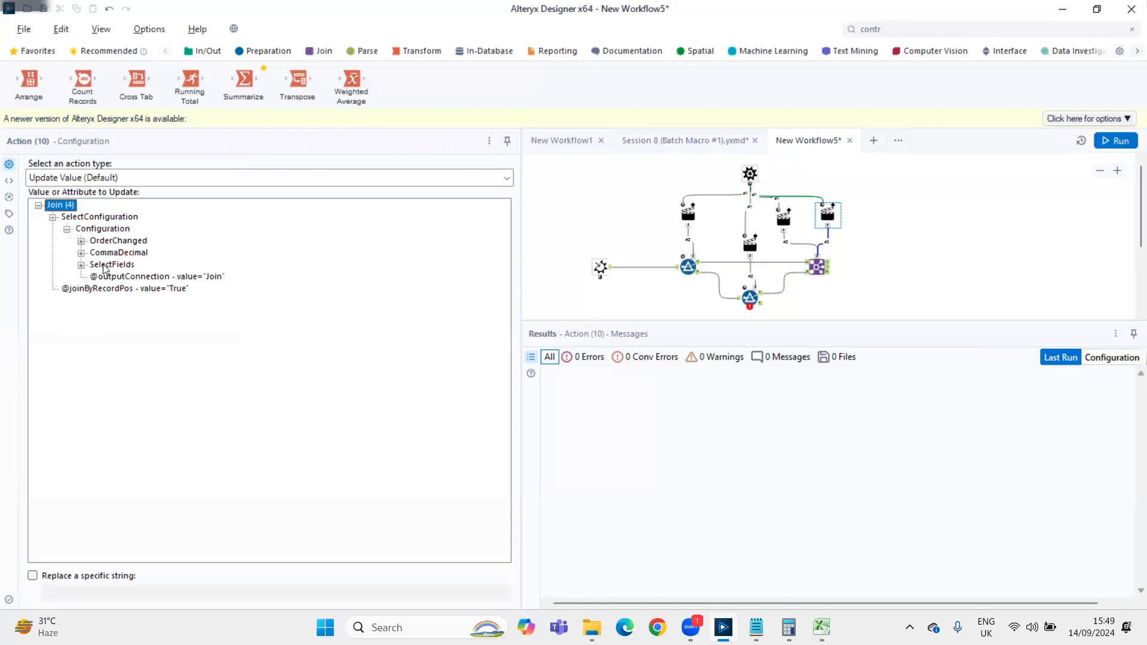
pyautogui.click(81, 265)
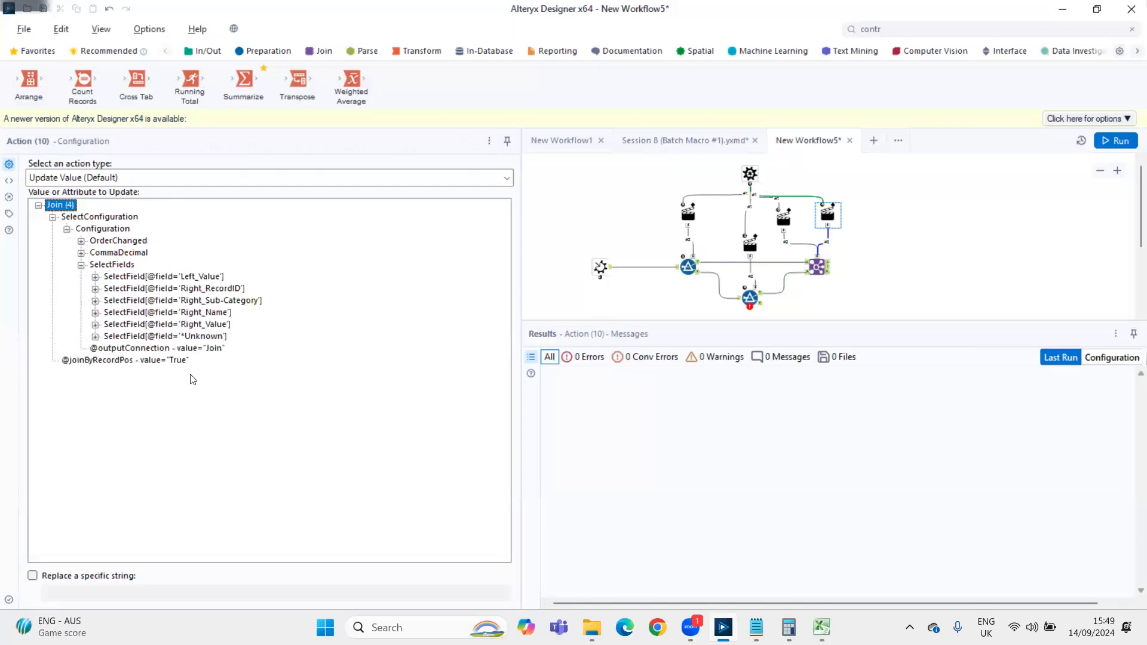
pyautogui.click(95, 324)
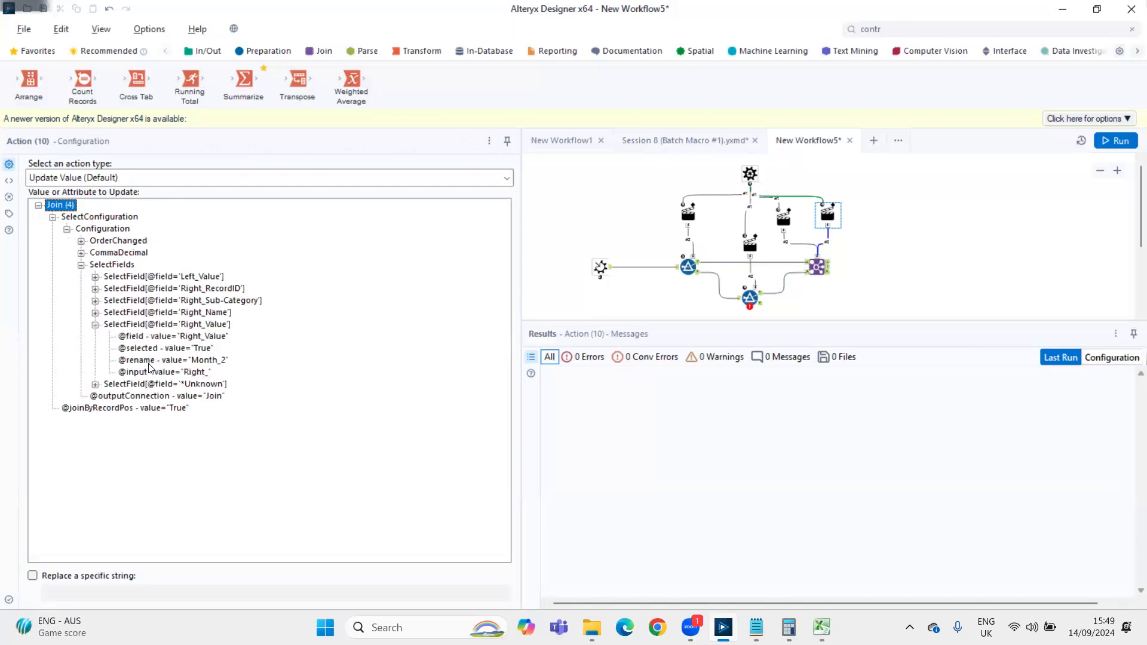
pyautogui.click(201, 361)
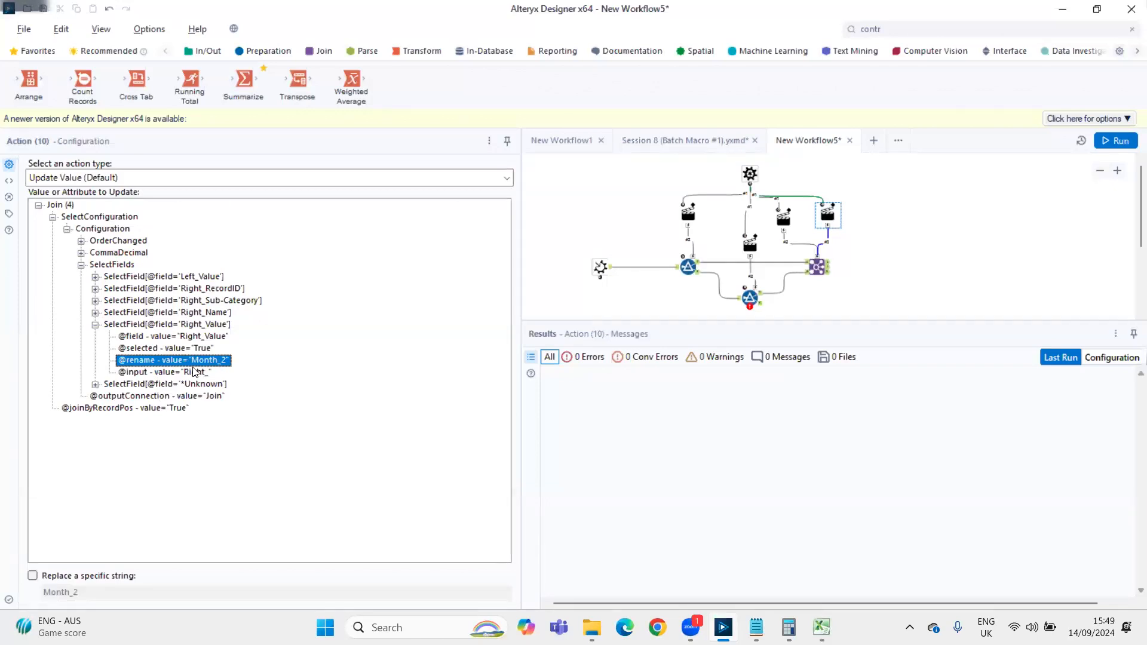
# Change the action type of the second Join Action to Update Value with Formula
pyautogui.click(80, 182)
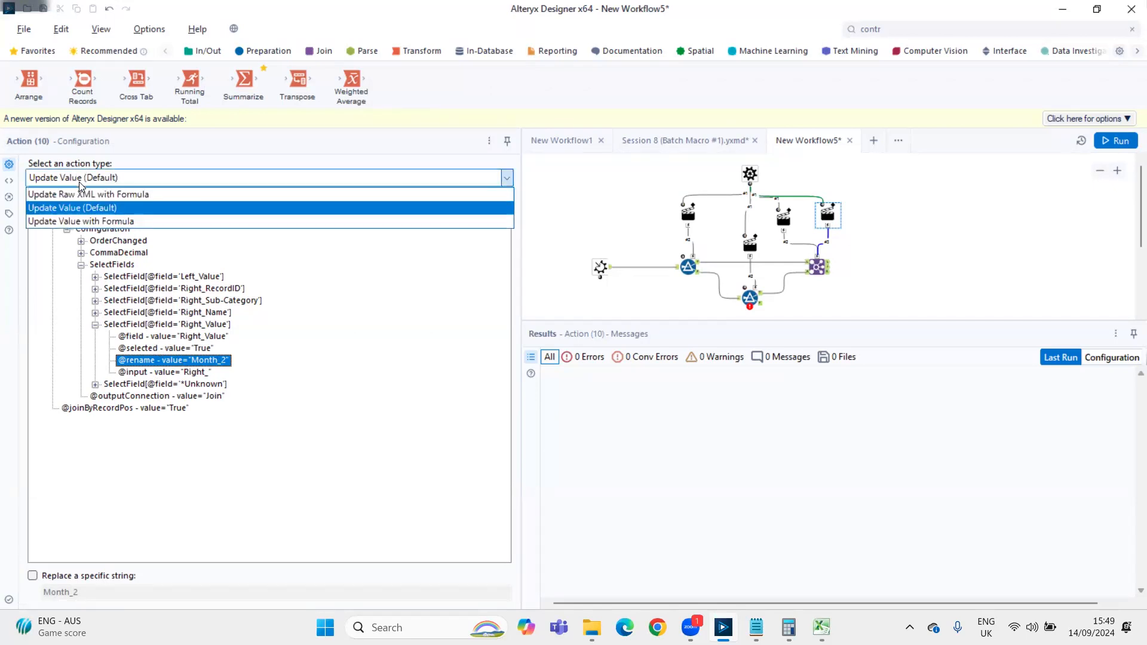
pyautogui.click(70, 221)
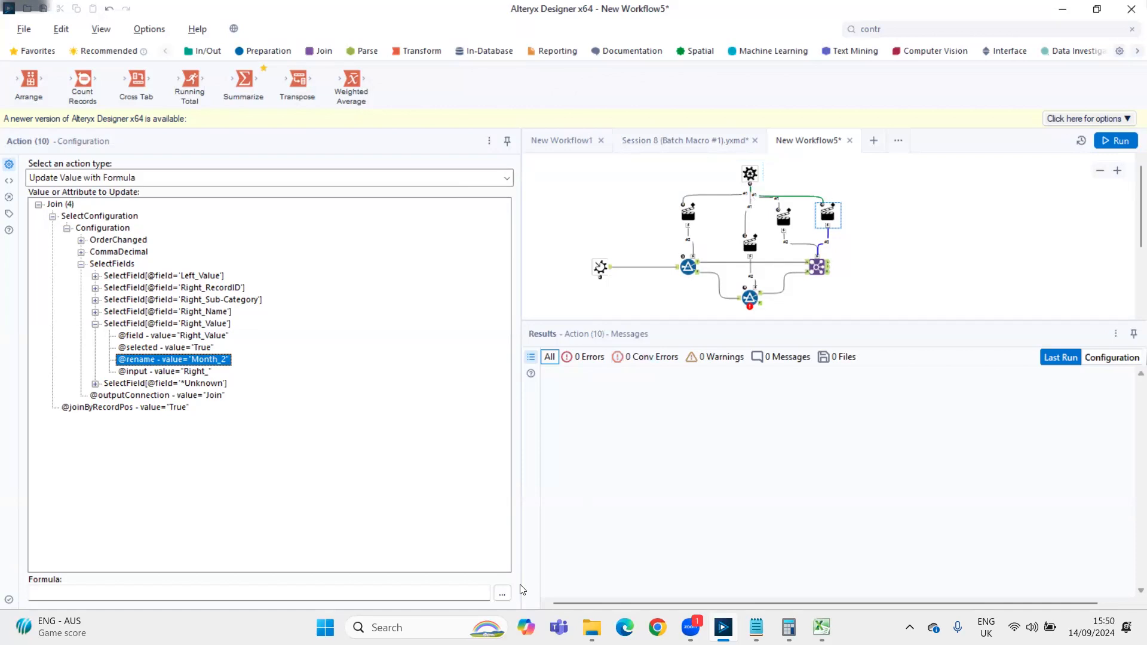
pyautogui.click(502, 593)
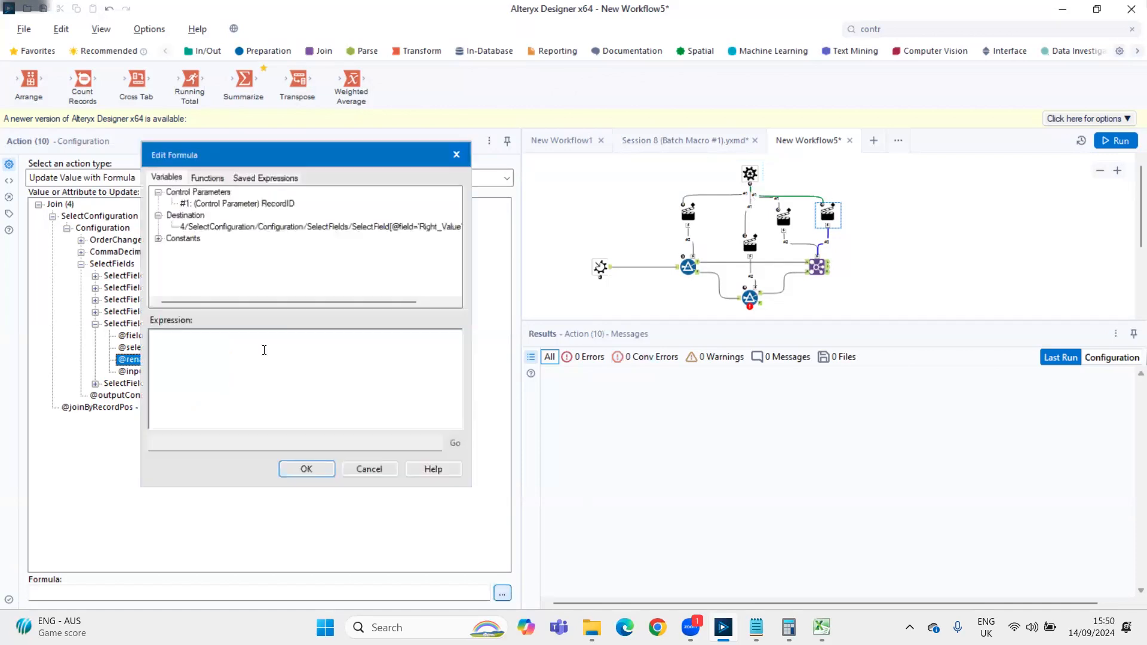
pyautogui.write("'")
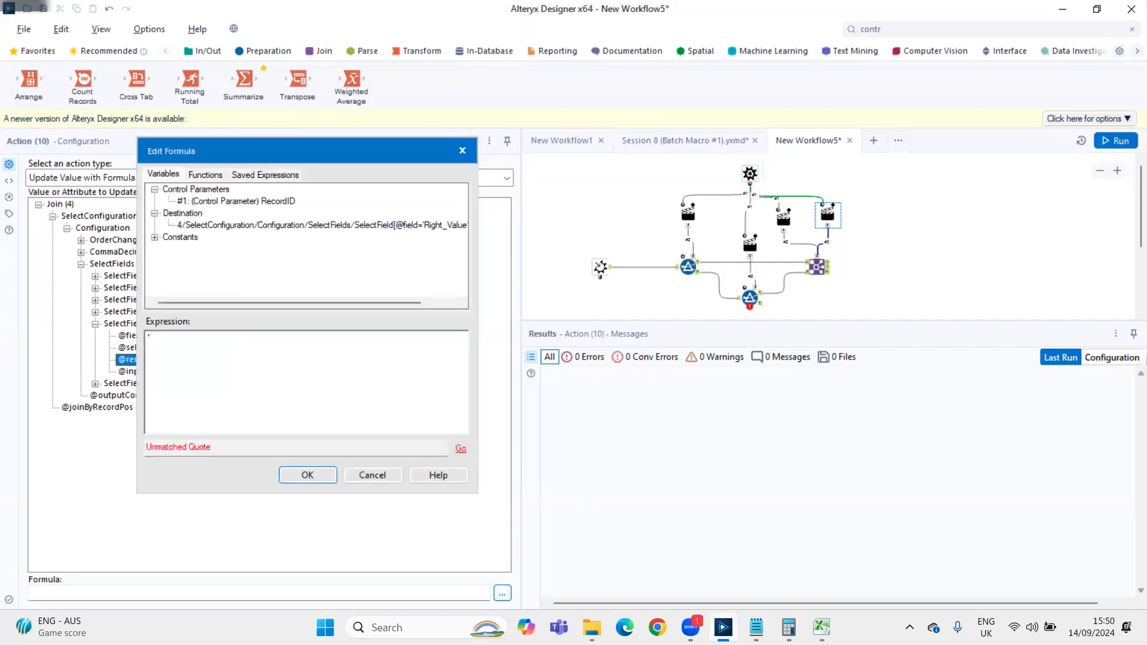
pyautogui.write("Month_' +")
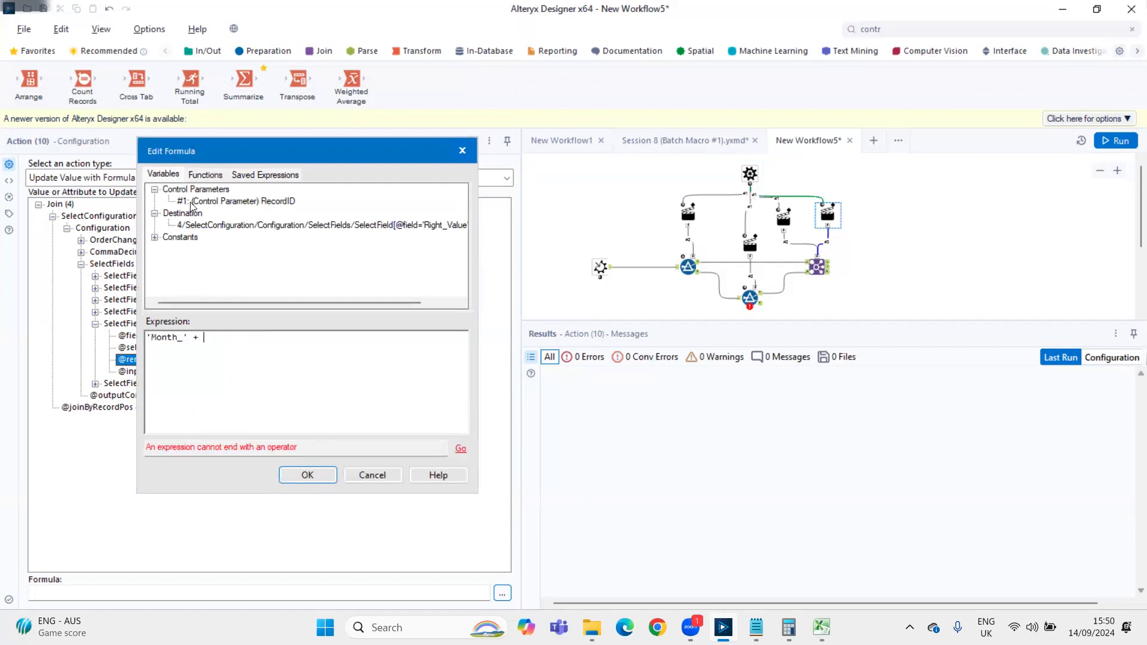
pyautogui.click(464, 151)
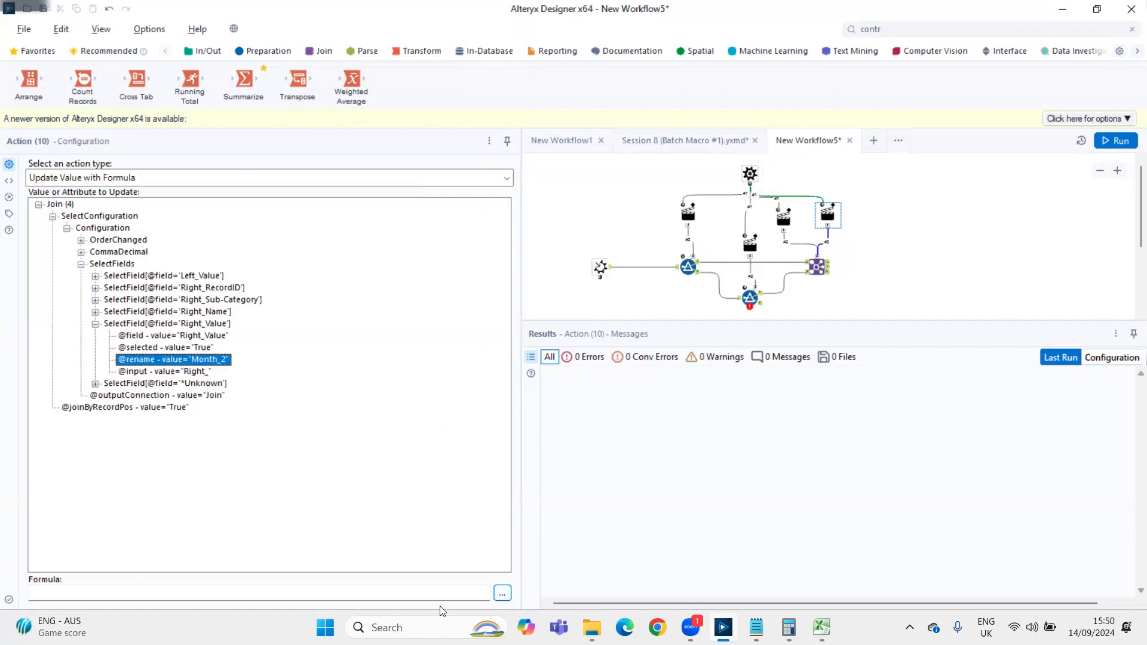
# Write the expression 'Month_' + ToNumber([#1]) + 1 in the second Join Action's formula, using the RecordID Control Parameter
pyautogui.click(503, 595)
pyautogui.press('super')
pyautogui.click(167, 272)
pyautogui.write("'Month")
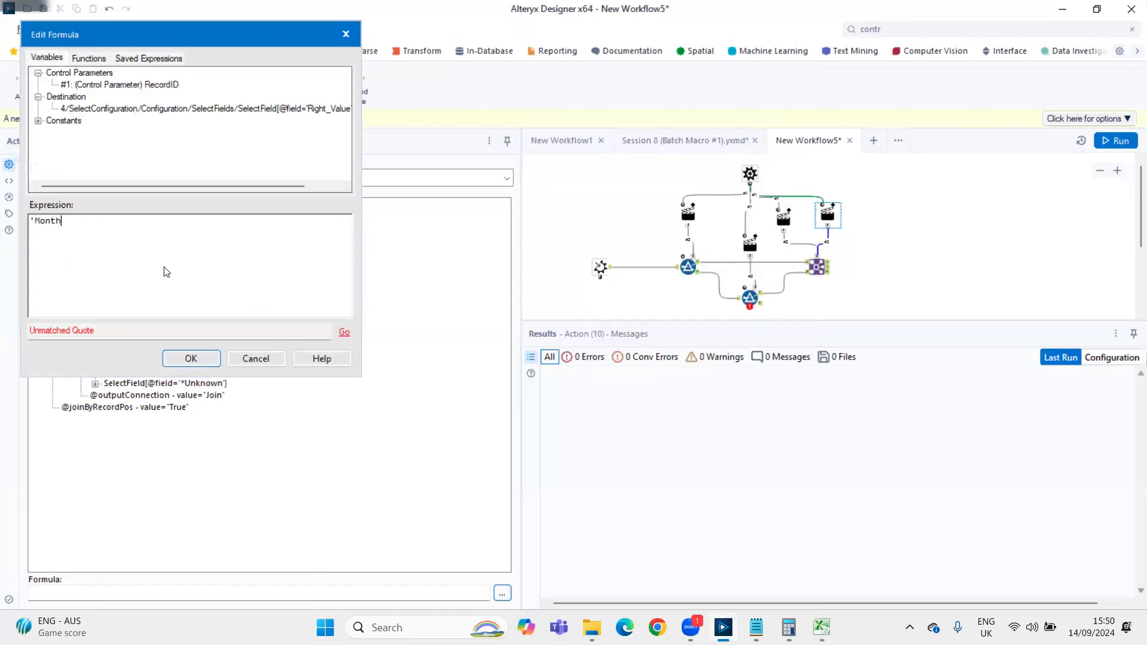
pyautogui.write("_'")
pyautogui.write('+')
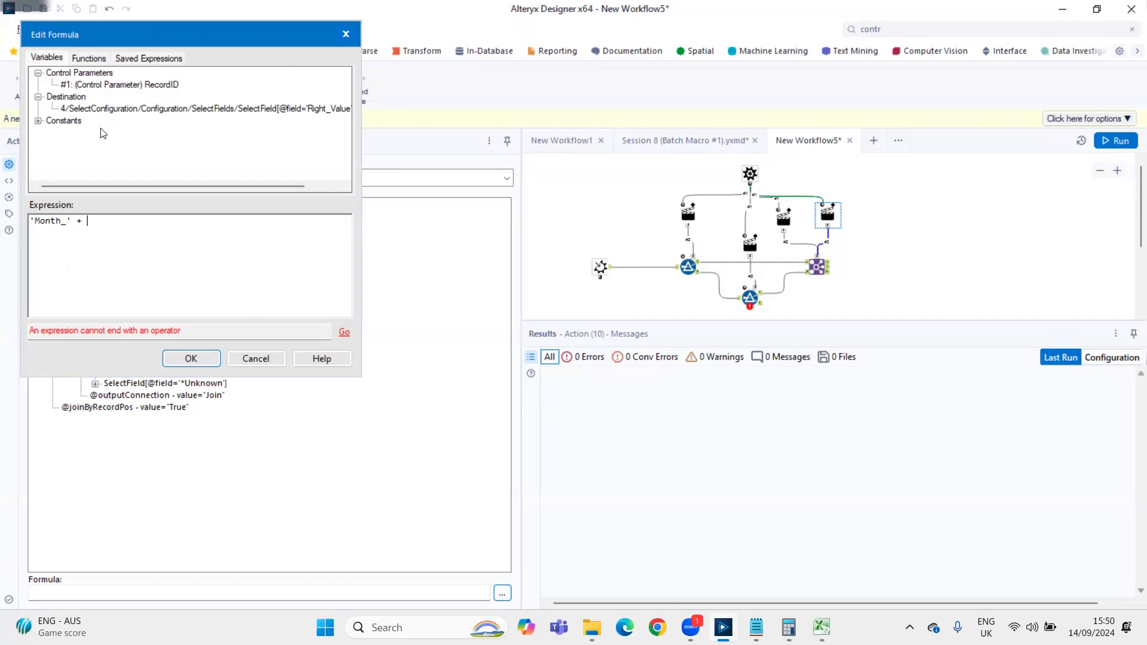
pyautogui.write('ToNumber()')
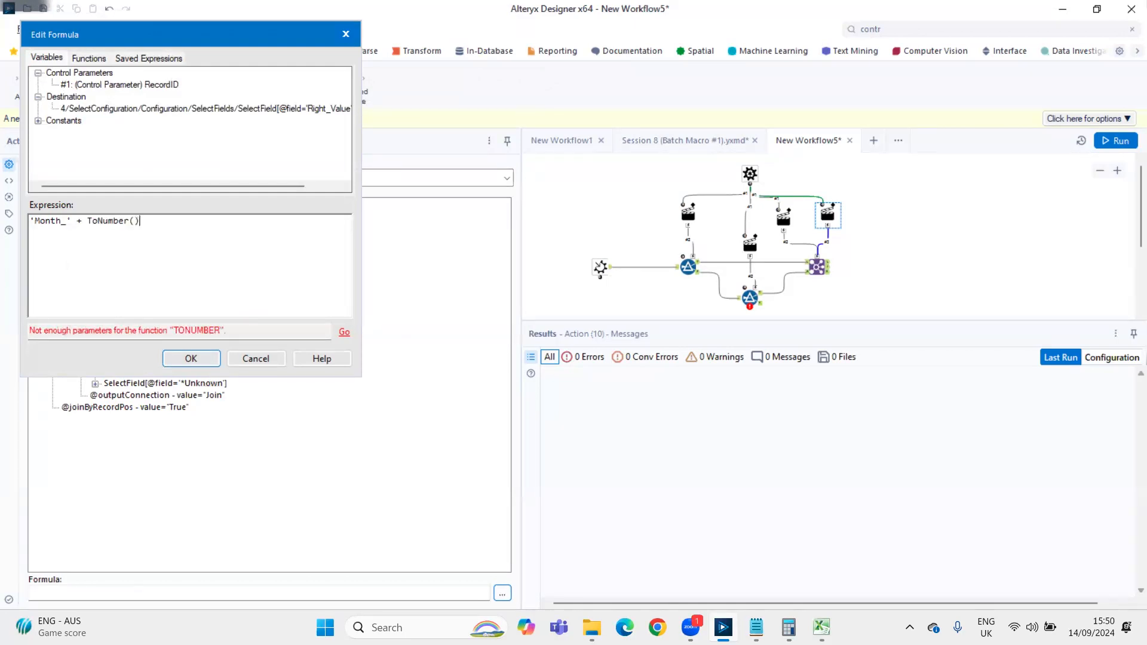
pyautogui.press('Left')
pyautogui.doubleClick(93, 87)
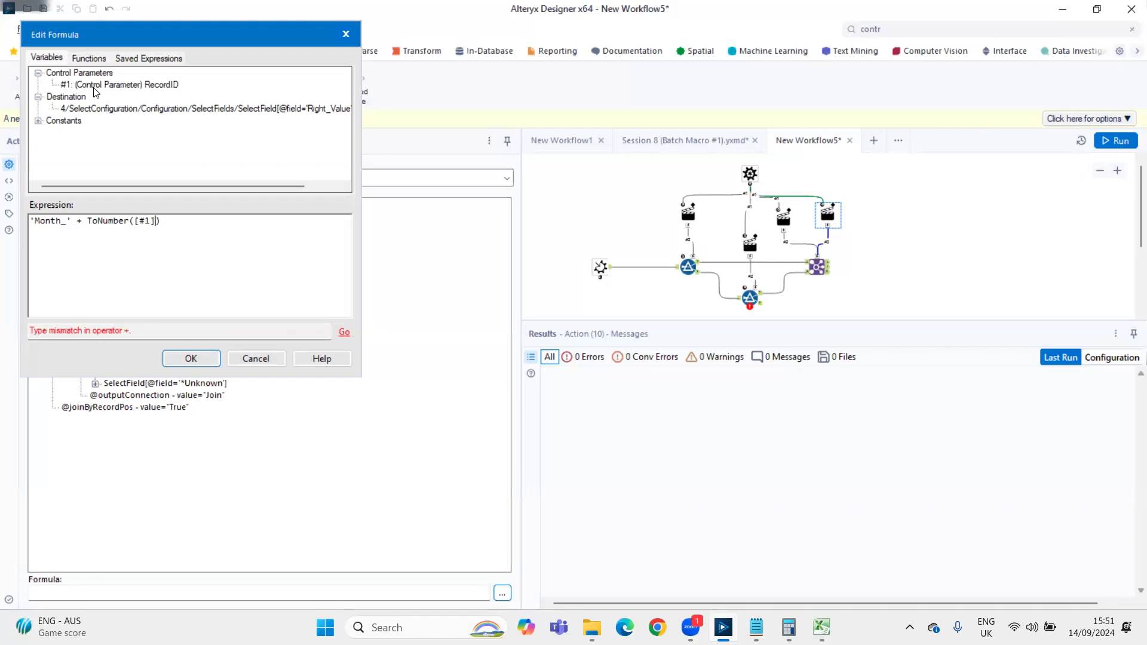
pyautogui.write('+ 1')
# Wrap ToNumber([#1]) + 1 in a ToString() function and accept the formula
pyautogui.hotkey('shift', 'Left')
pyautogui.hotkey('shift', 'Left')
pyautogui.hotkey('shift', 'Left')
pyautogui.hotkey('shift', 'Left')
pyautogui.hotkey('shift', 'Left')
pyautogui.hotkey('shift', 'Left')
pyautogui.hotkey('shift', 'Left')
pyautogui.hotkey('shift', 'Left')
pyautogui.hotkey('shift', 'Left')
pyautogui.hotkey('shift', 'Left')
pyautogui.hotkey('shift', 'Left')
pyautogui.hotkey('shift', 'Left')
pyautogui.hotkey('shift', 'Left')
pyautogui.hotkey('shift', 'Left')
pyautogui.hotkey('shift', 'Left')
pyautogui.hotkey('shift', 'Left')
pyautogui.hotkey('shift', 'Left')
pyautogui.press('Left')
pyautogui.press('Left')
pyautogui.press('Left')
pyautogui.press('Left')
pyautogui.press('Left')
pyautogui.hotkey('shift', 'Left')
pyautogui.hotkey('shift', 'Left')
pyautogui.hotkey('shift', 'Left')
pyautogui.press('Right')
pyautogui.press('Right')
pyautogui.press('Right')
pyautogui.hotkey('shift', 'End')
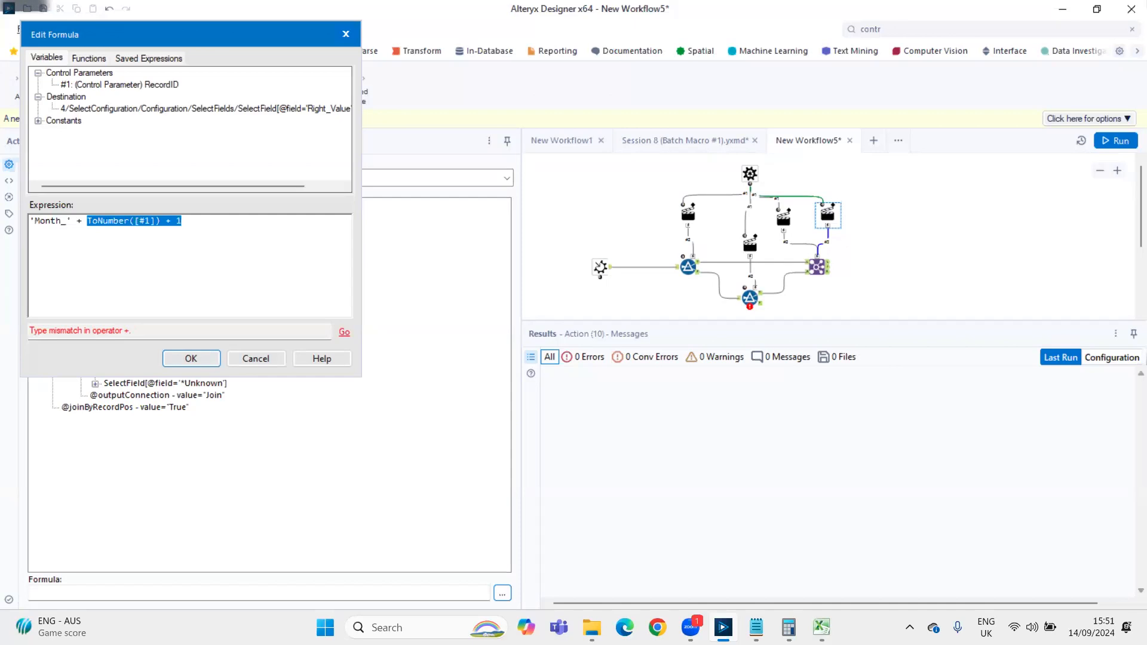
pyautogui.press('Left')
pyautogui.write('T')
pyautogui.press('BackSpace')
pyautogui.write('ToString')
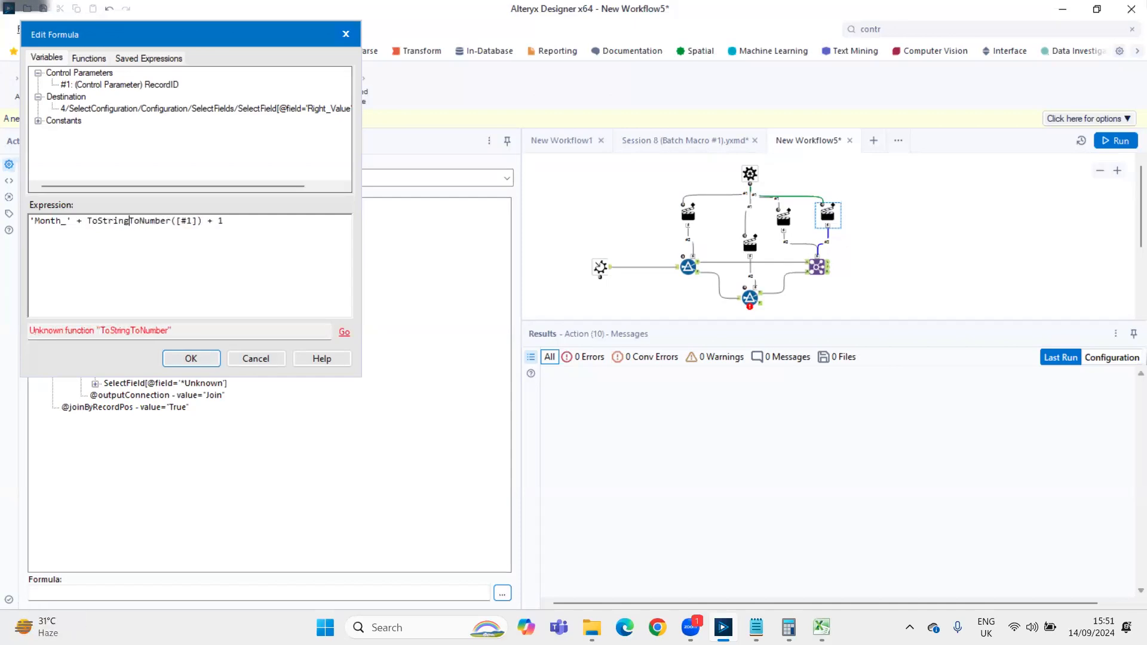
pyautogui.write('(')
pyautogui.press('Right')
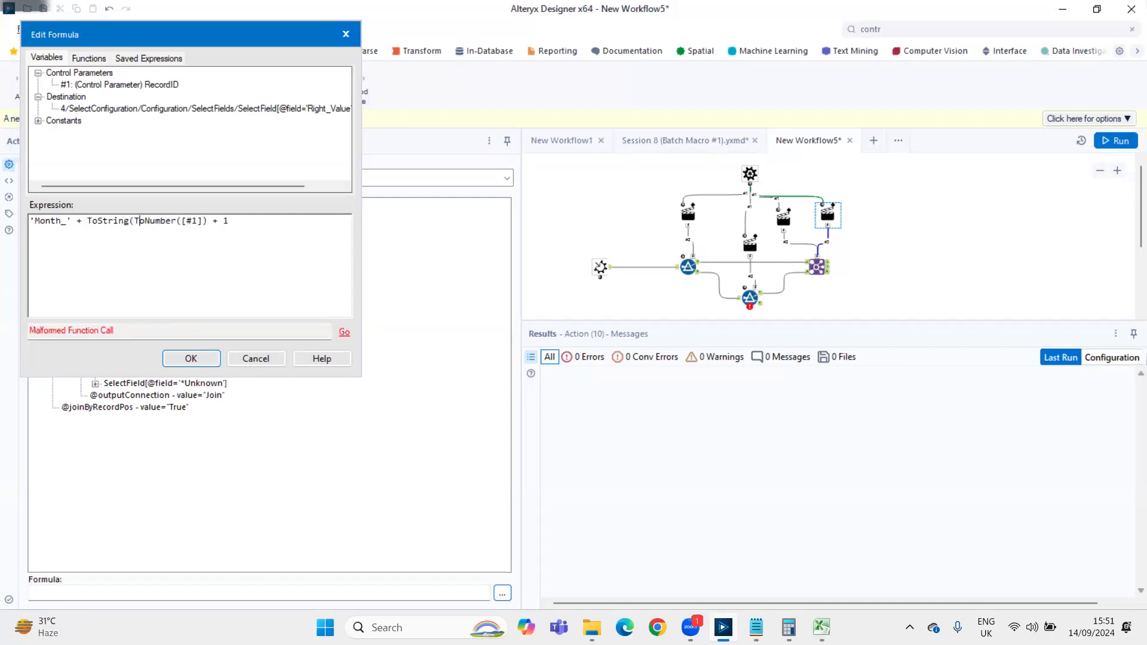
pyautogui.write(')')
pyautogui.keyDown('ctrl'); pyautogui.scroll(2, 198, 282); pyautogui.keyUp('ctrl')
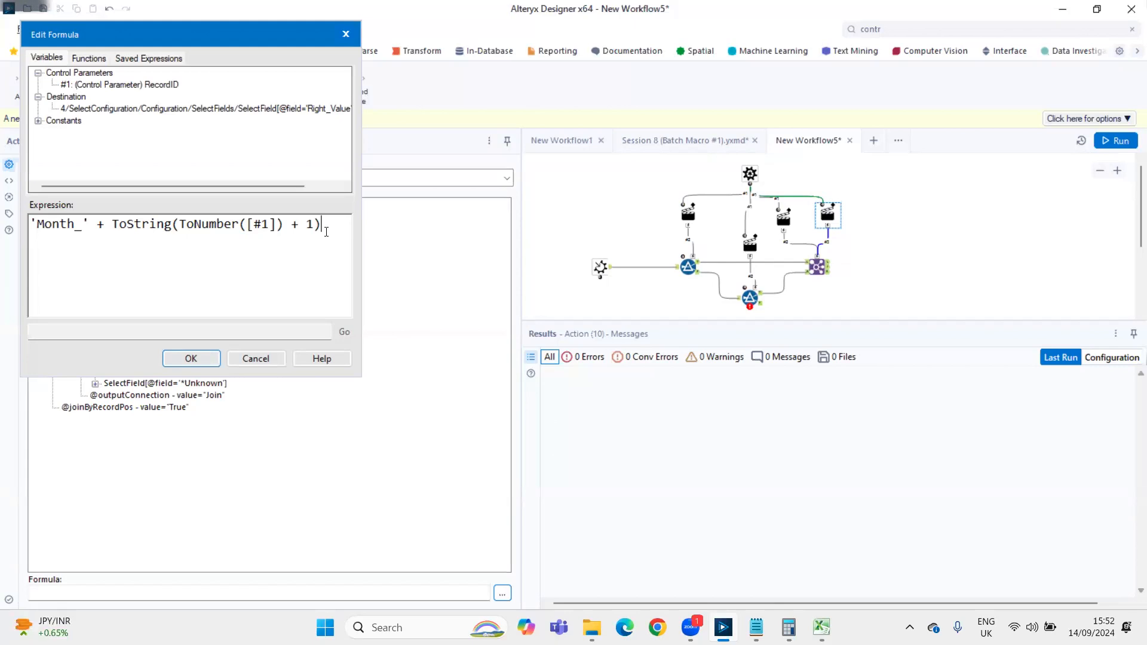
pyautogui.click(185, 358)
# Add a Macro Output after the Join's joined output, naming it Output with the anchor abbreviation O
pyautogui.click(956, 30)
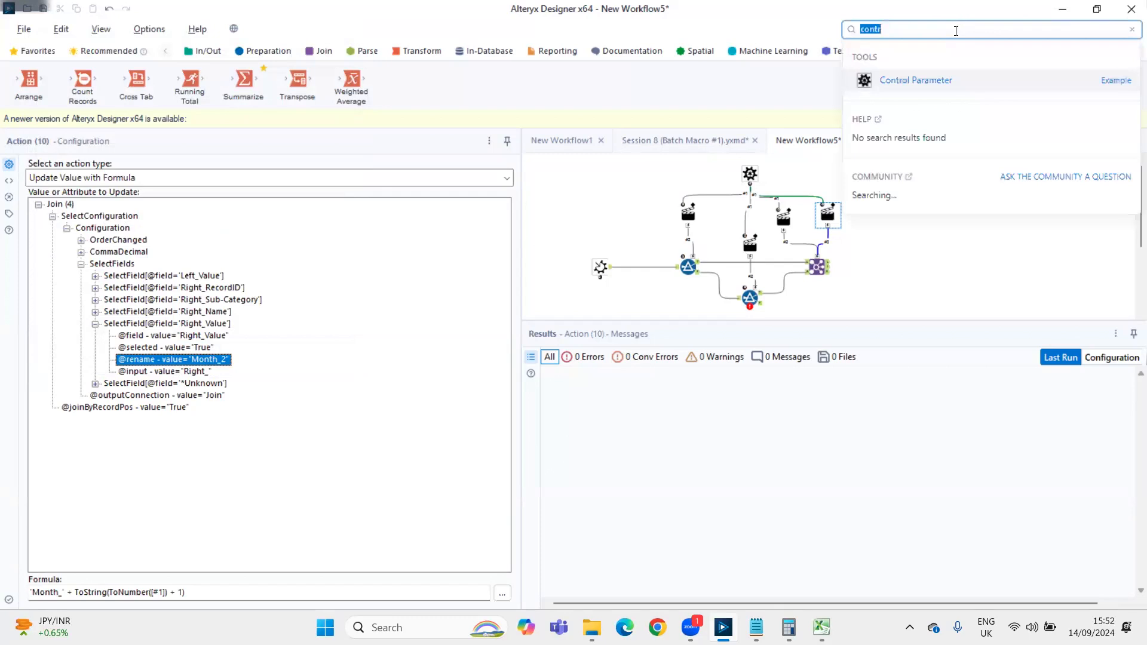
pyautogui.write('macro')
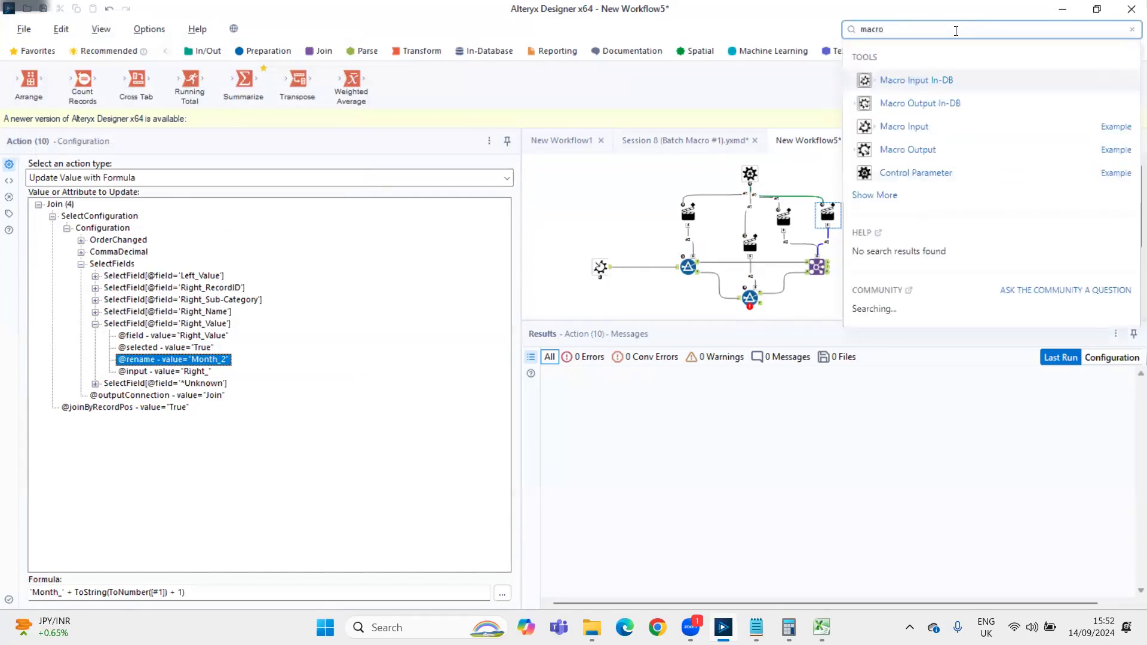
pyautogui.moveTo(877, 144); pyautogui.dragTo(872, 269)
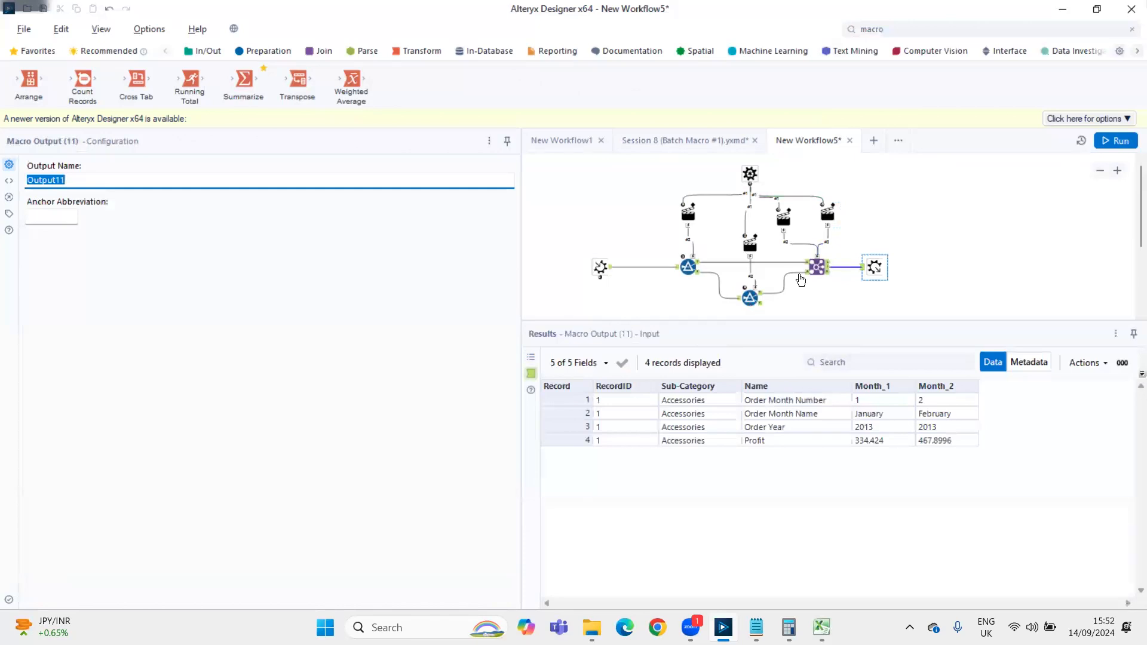
pyautogui.click(357, 182)
pyautogui.press('BackSpace')
pyautogui.press('BackSpace')
pyautogui.press('Tab')
pyautogui.write('O')
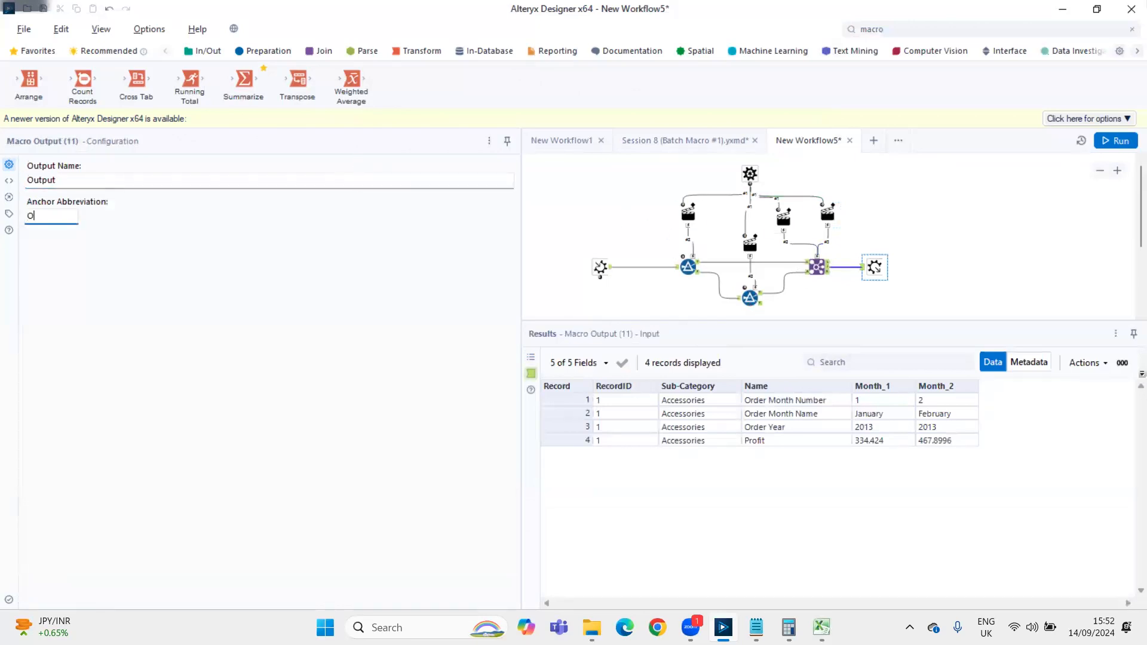
# Name the Macro Input as Input and set its anchor abbreviation to I
pyautogui.click(599, 267)
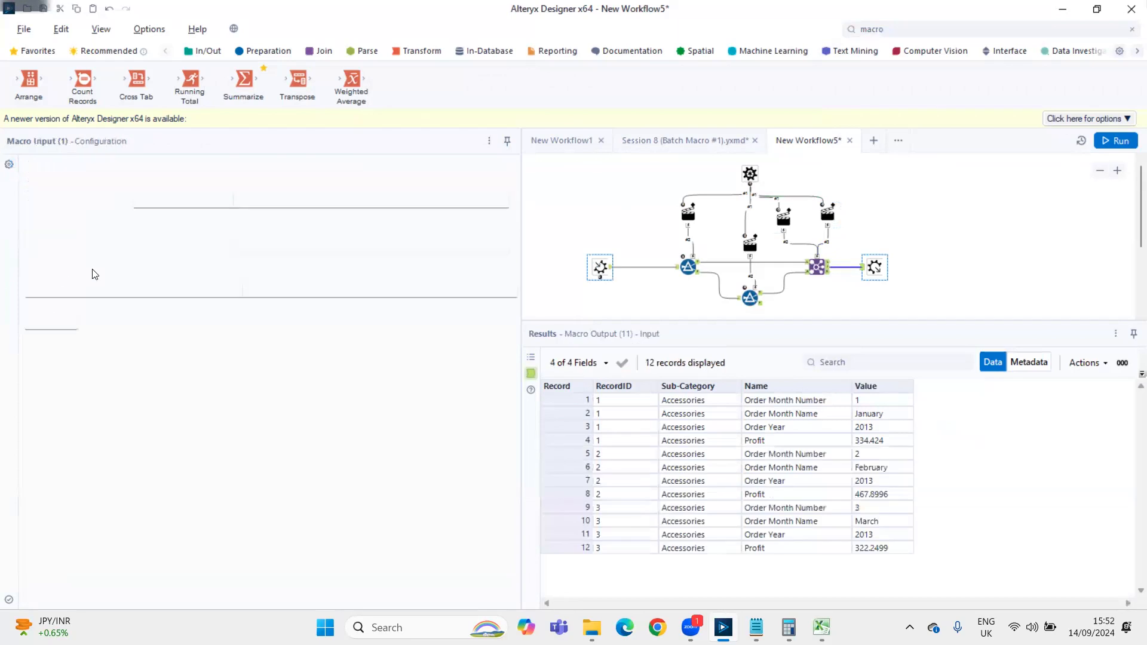
pyautogui.click(109, 292)
pyautogui.press('BackSpace')
pyautogui.press('Tab')
pyautogui.write('I')
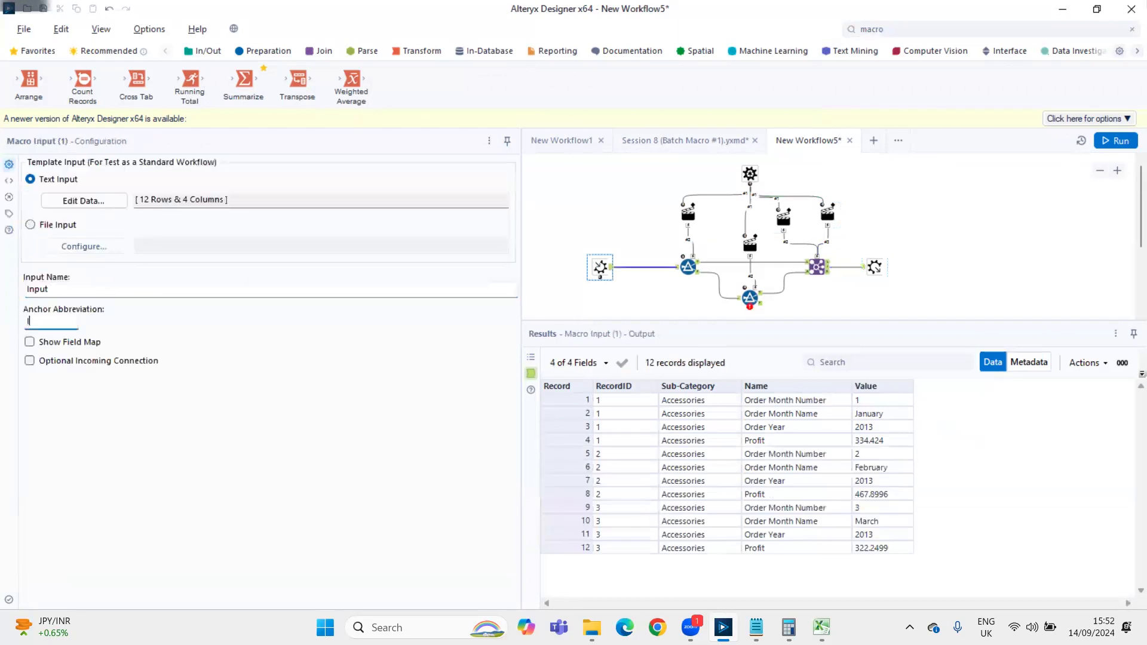
pyautogui.click(569, 255)
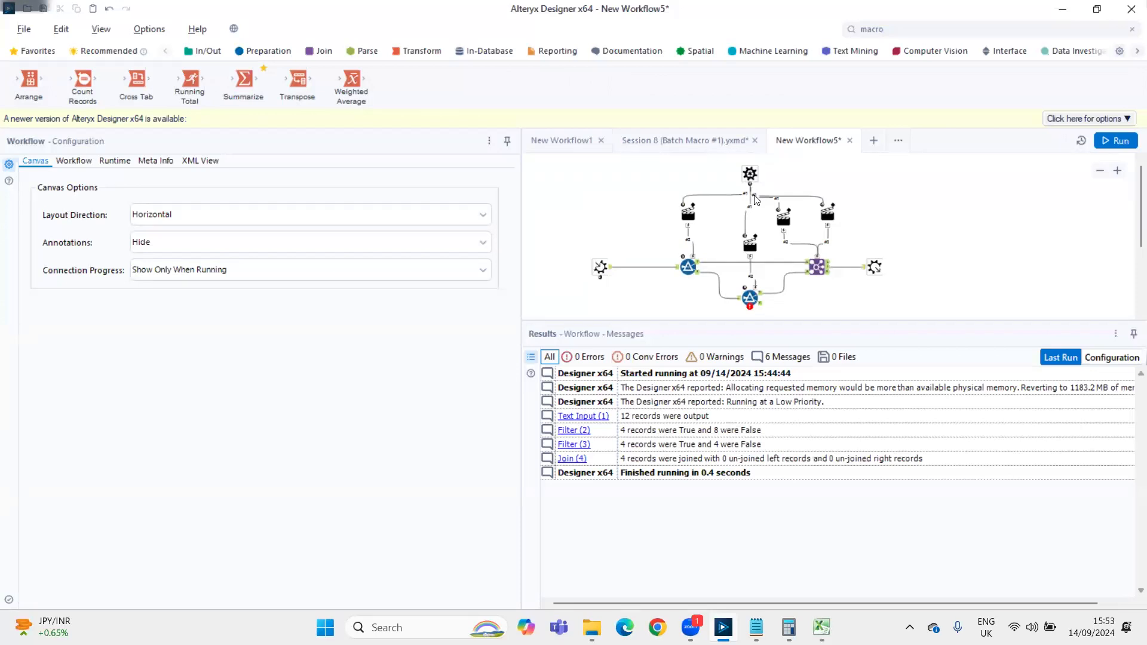
# Review the Join's renamed Value fields and the rename formula in the second Join Action
pyautogui.click(827, 268)
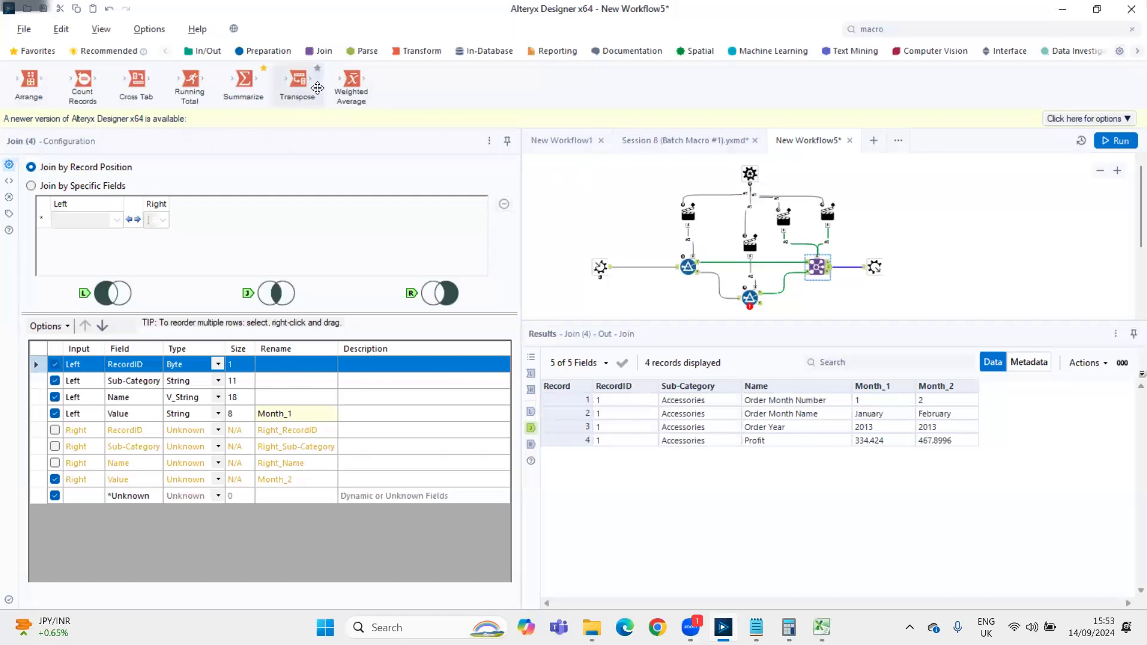
pyautogui.click(827, 213)
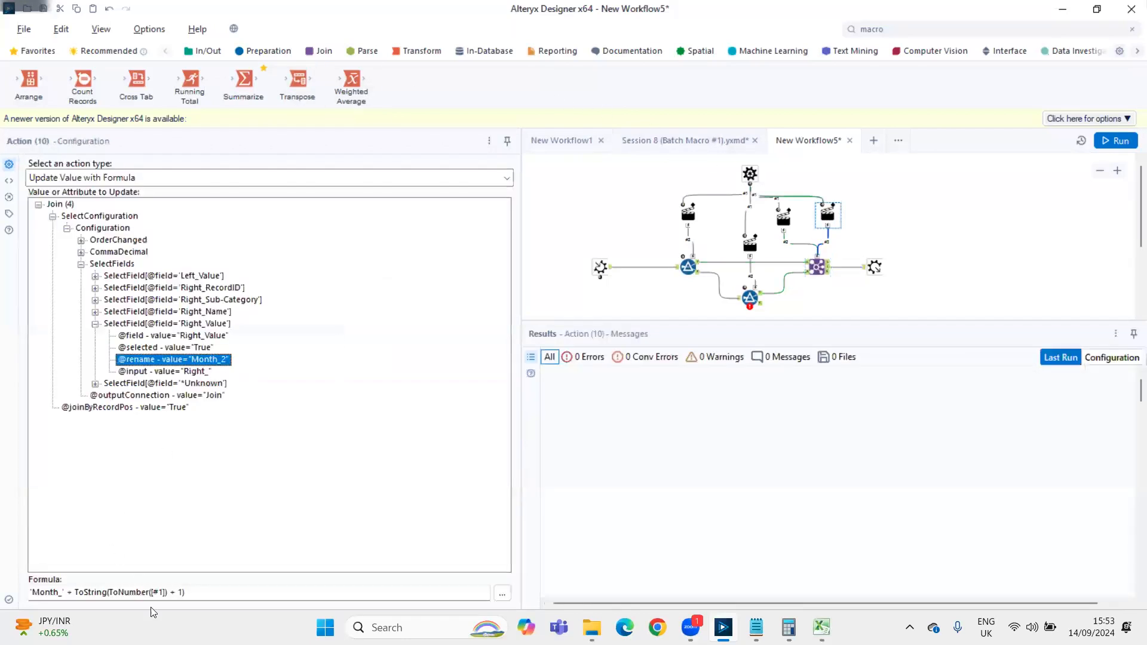
pyautogui.click(503, 593)
pyautogui.scroll(2, 282, 277)
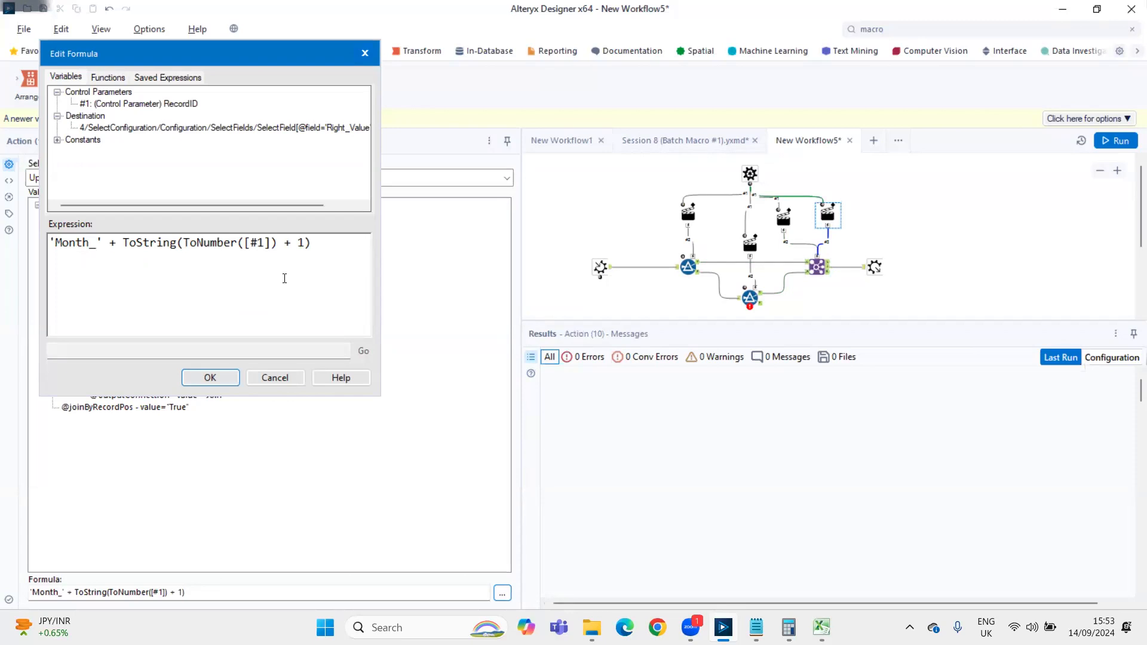
pyautogui.click(214, 382)
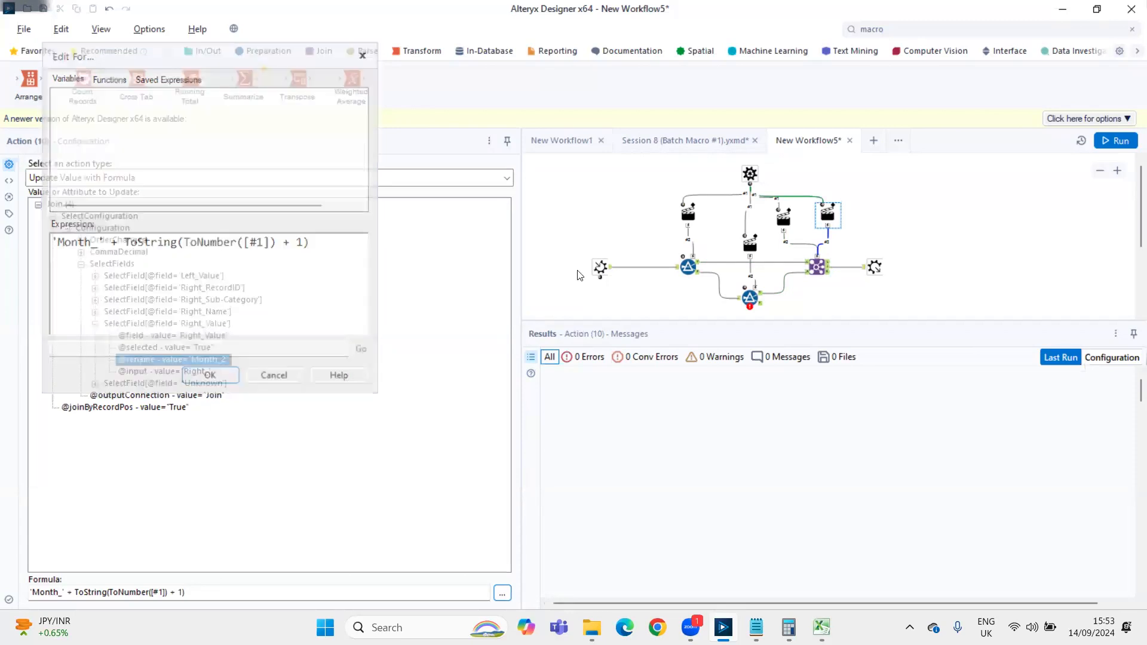
# Set the macro's output mode in the Interface Designer properties to Auto Configure by Name (Wait Until All Iterations Run)
pyautogui.click(107, 31)
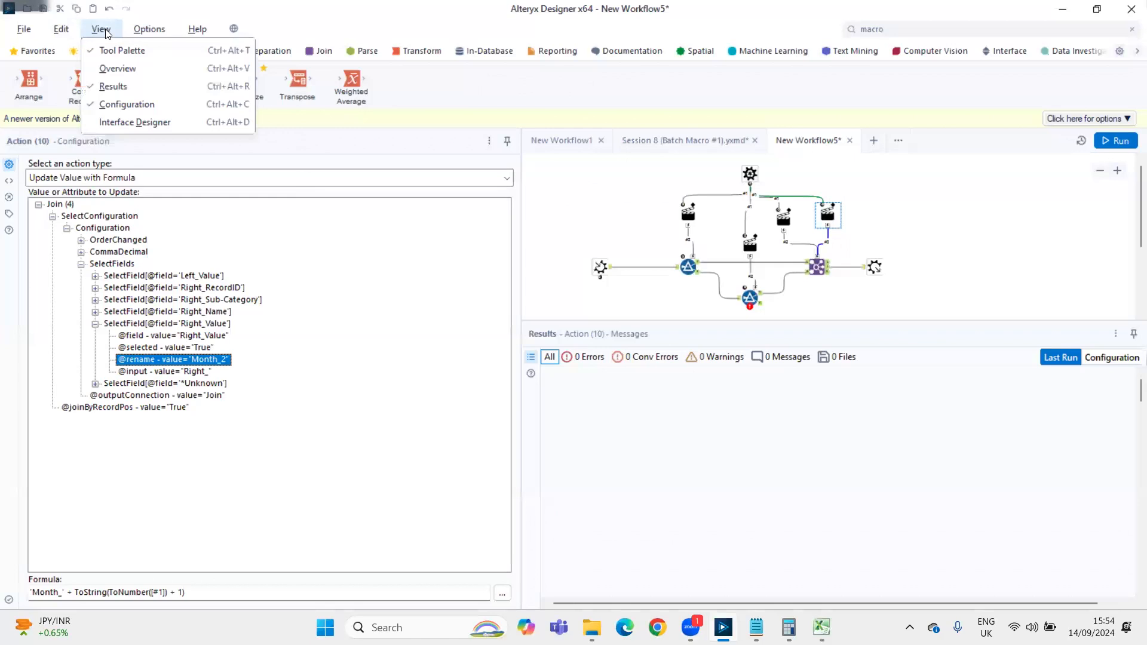
pyautogui.click(61, 45)
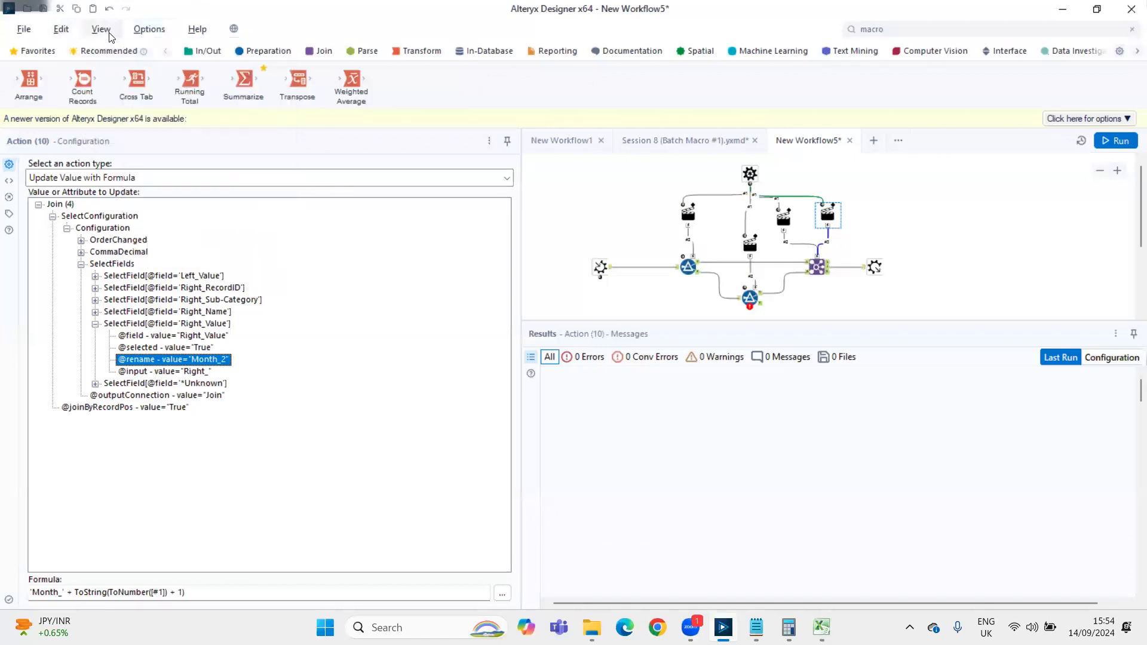
pyautogui.click(109, 34)
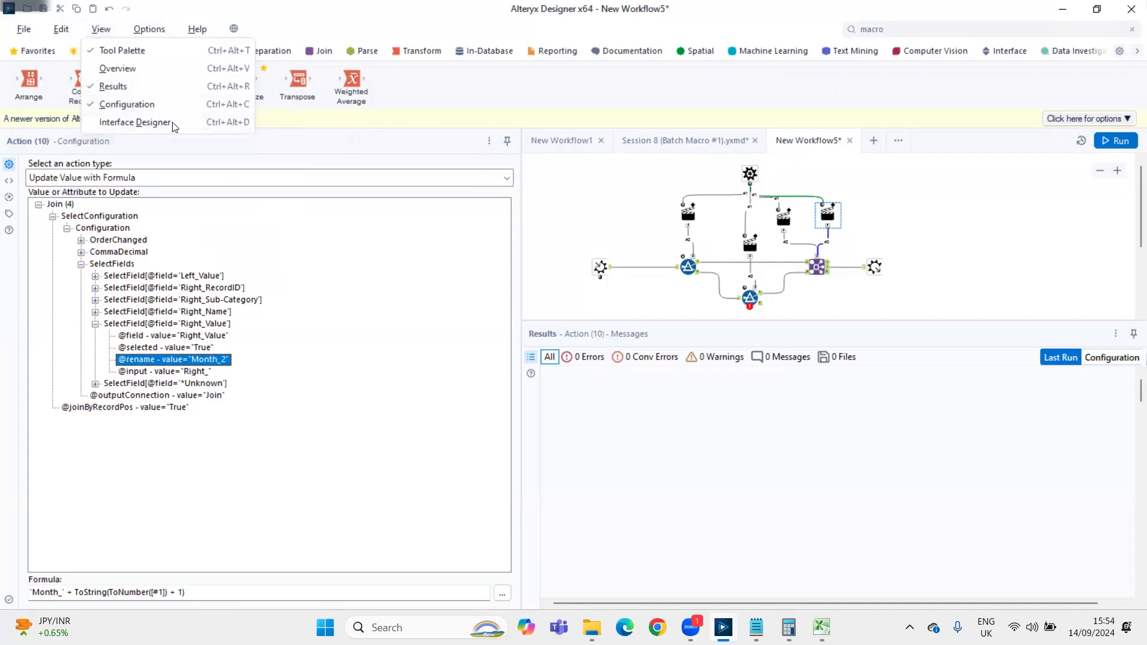
pyautogui.click(156, 122)
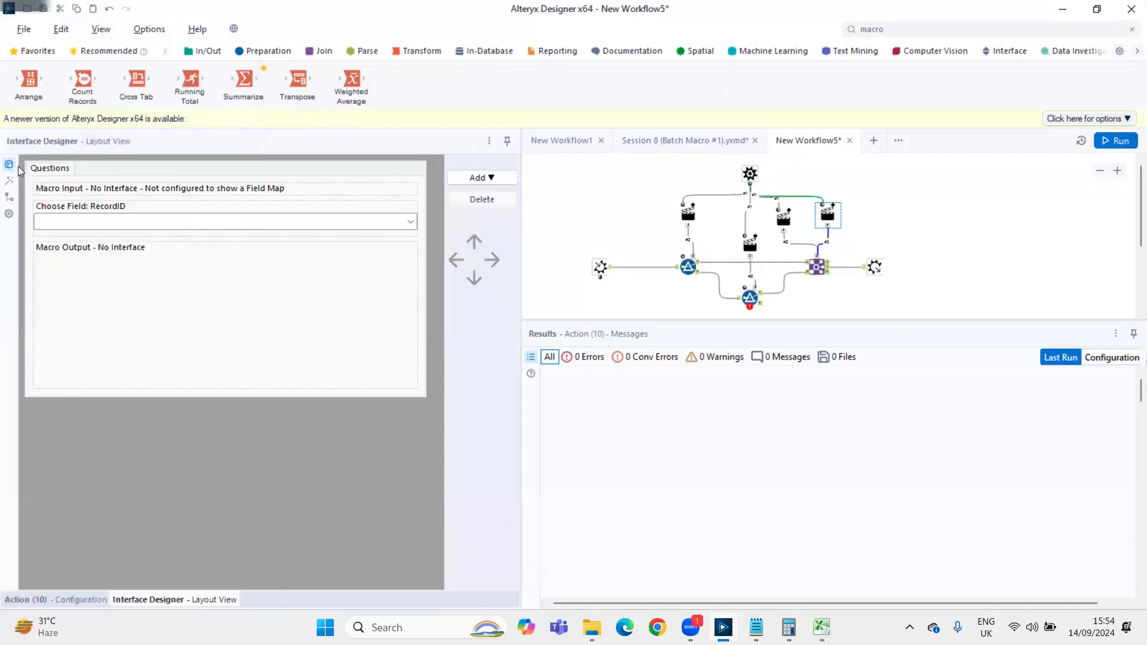
pyautogui.click(10, 214)
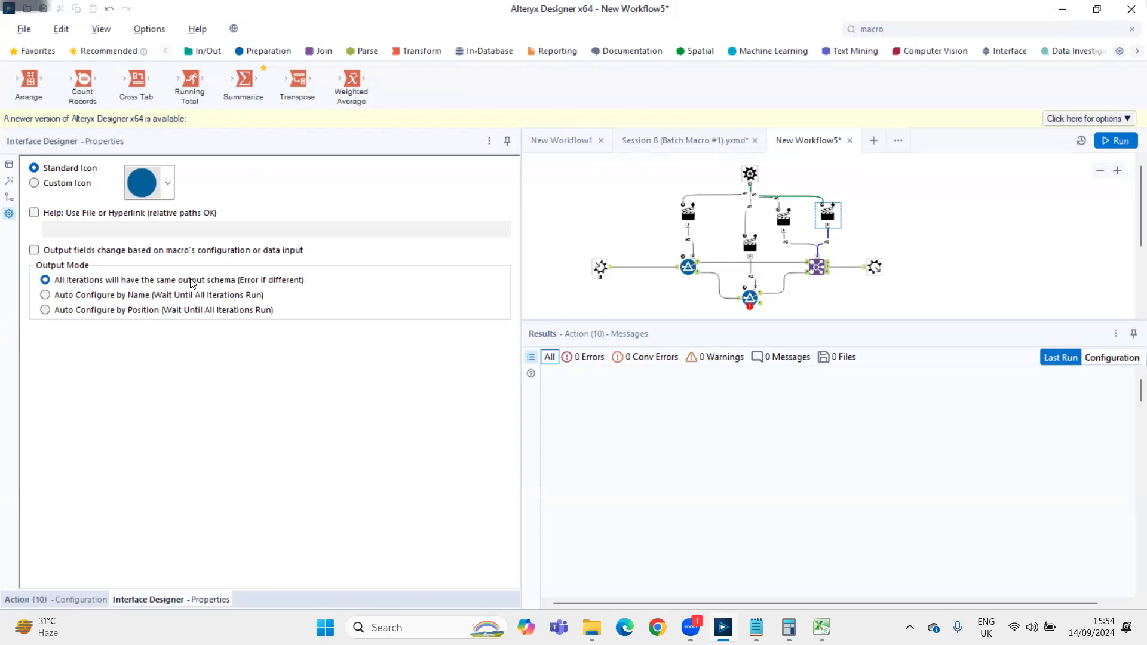
pyautogui.click(71, 296)
# Save the macro as PIVOT Helper in the Puneet Jan Batch folder
pyautogui.hotkey('ctrl', 's')
pyautogui.write('PlVOT h')
pyautogui.press('BackSpace')
pyautogui.write('Helper')
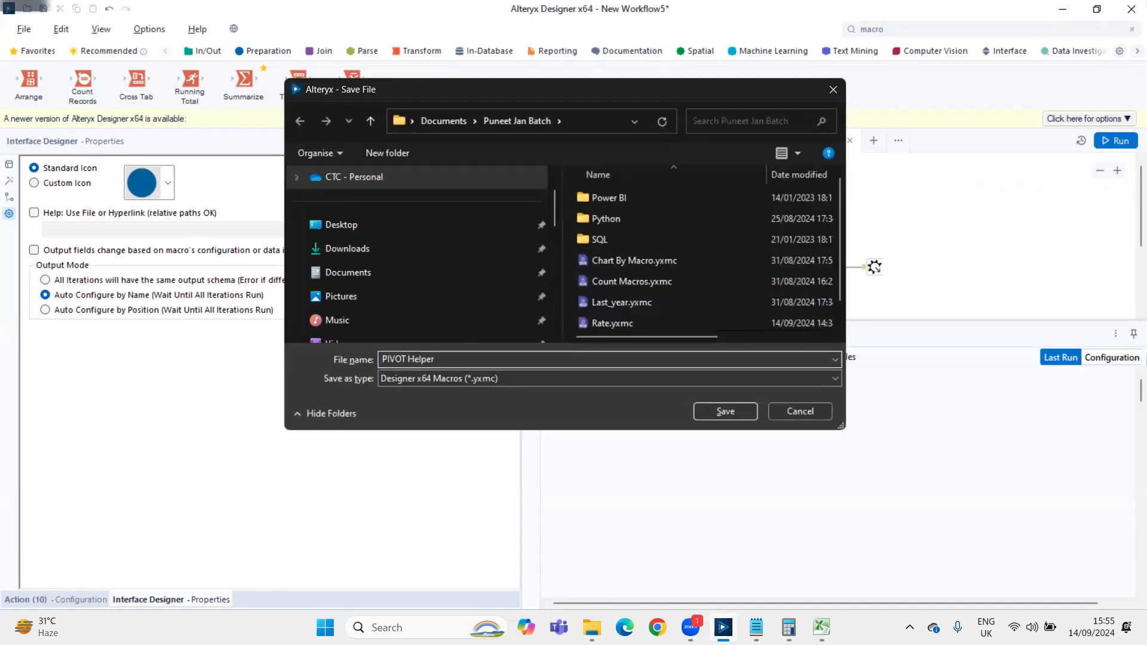
pyautogui.press('Return')
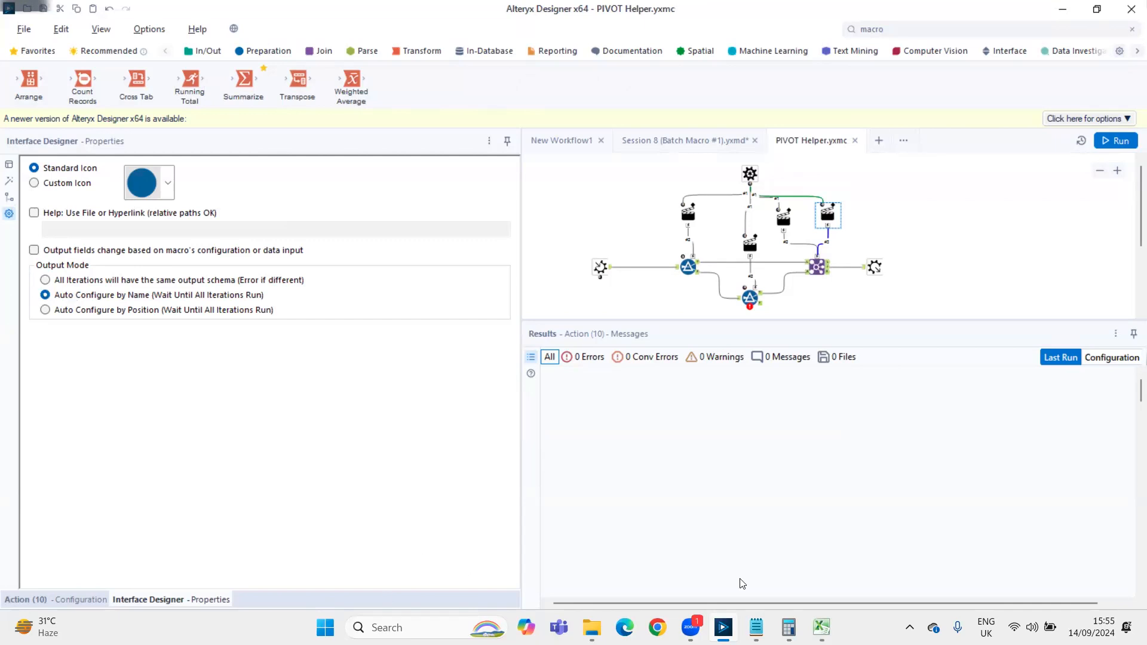
# Switch to the Book1 workbook in Excel and close it, returning to Alteryx Designer
pyautogui.click(821, 628)
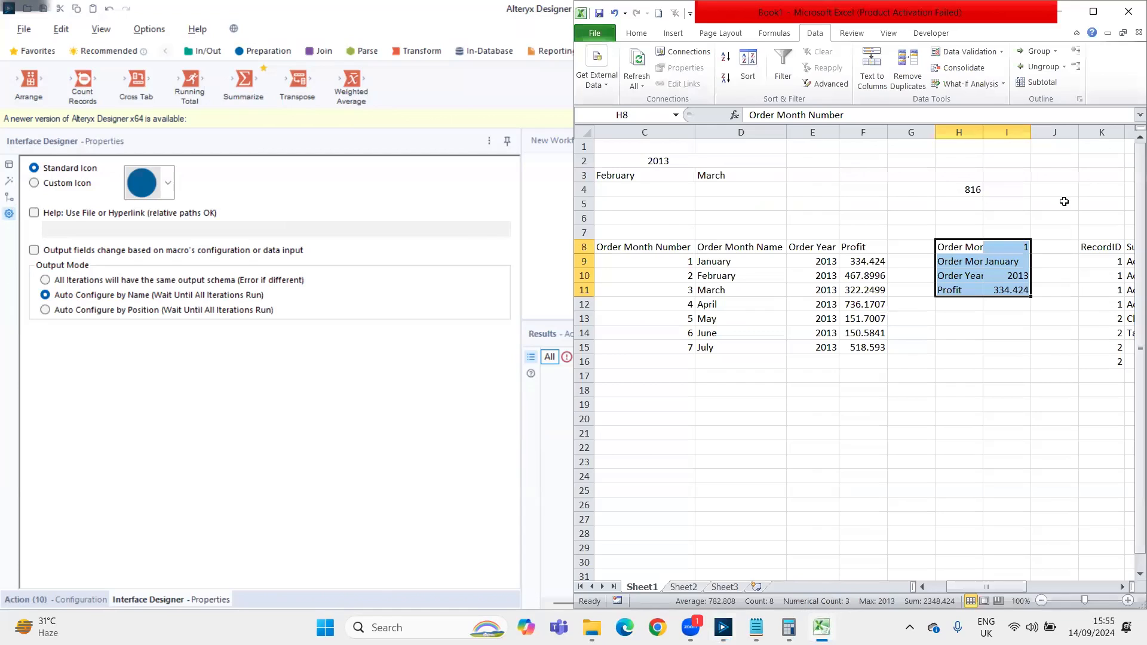
pyautogui.hotkey('alt', 'F4')
pyautogui.click(574, 342)
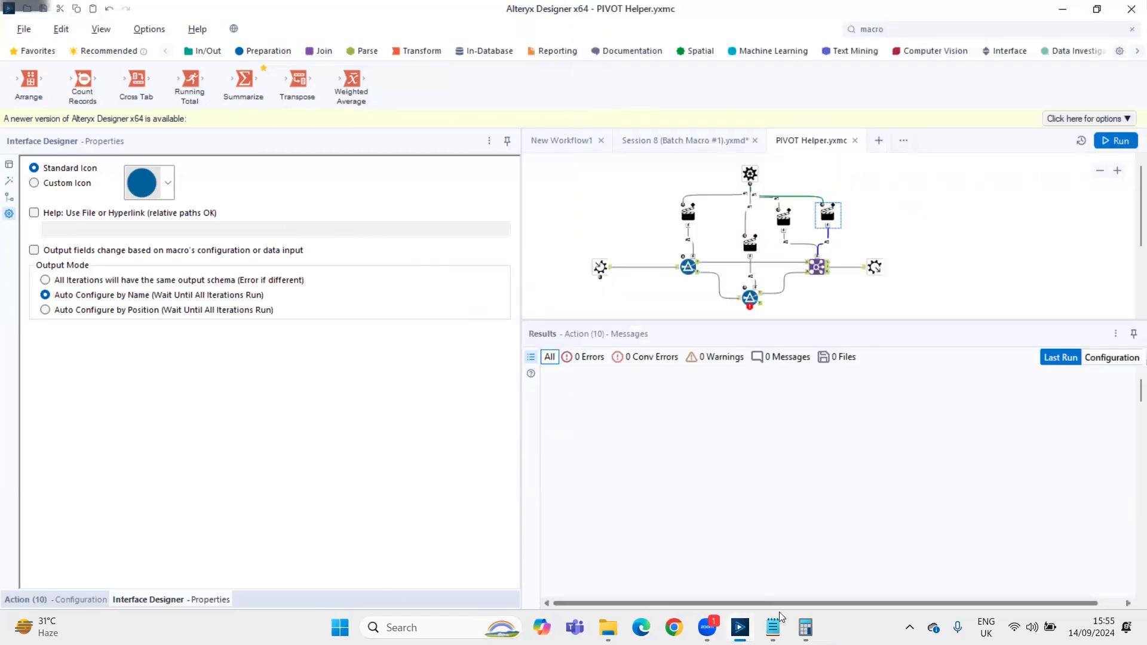
# Switch to Calculator and close it, and close the Notepad notes without saving the changes, returning to Alteryx Designer
pyautogui.click(805, 627)
pyautogui.click(1026, 325)
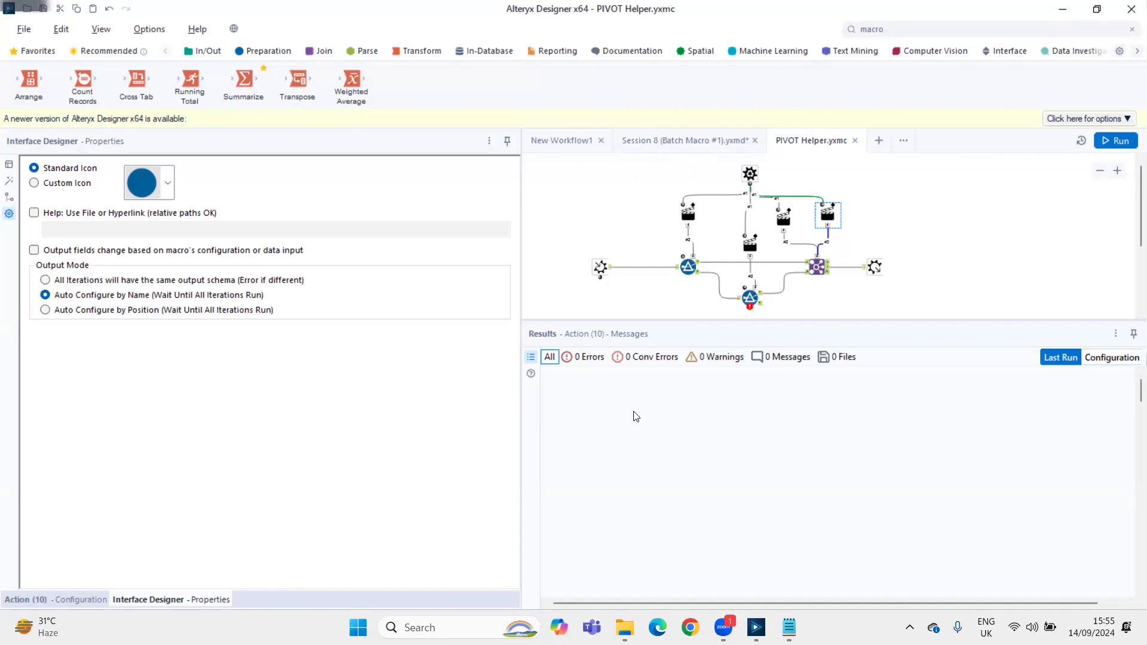
pyautogui.click(788, 627)
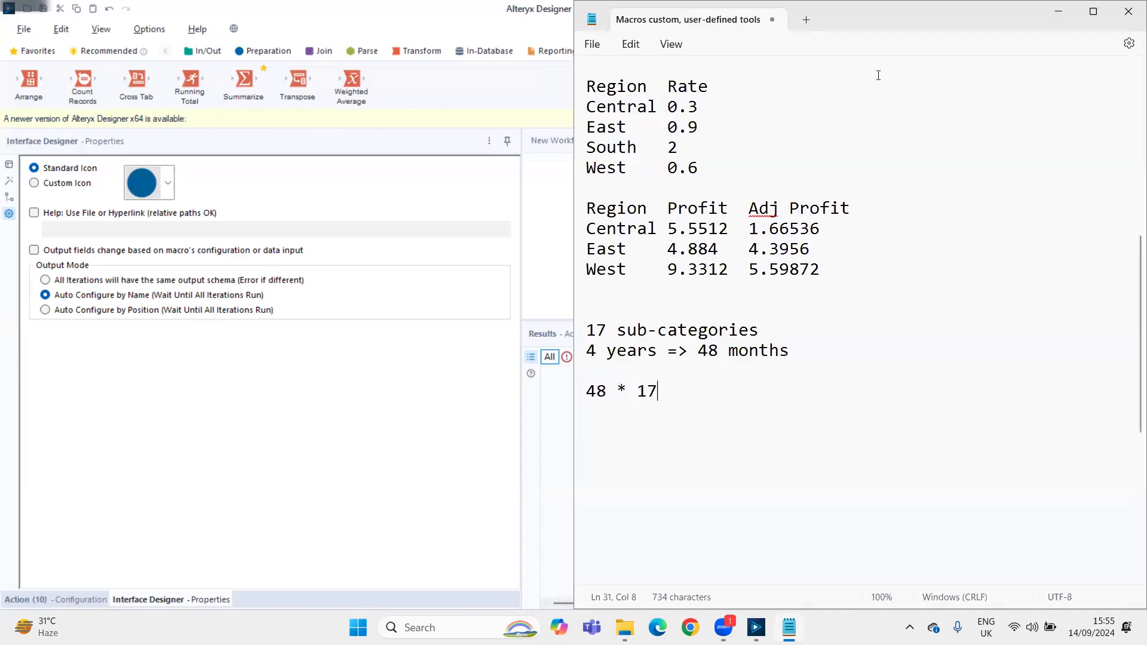
pyautogui.hotkey('alt', 'F4')
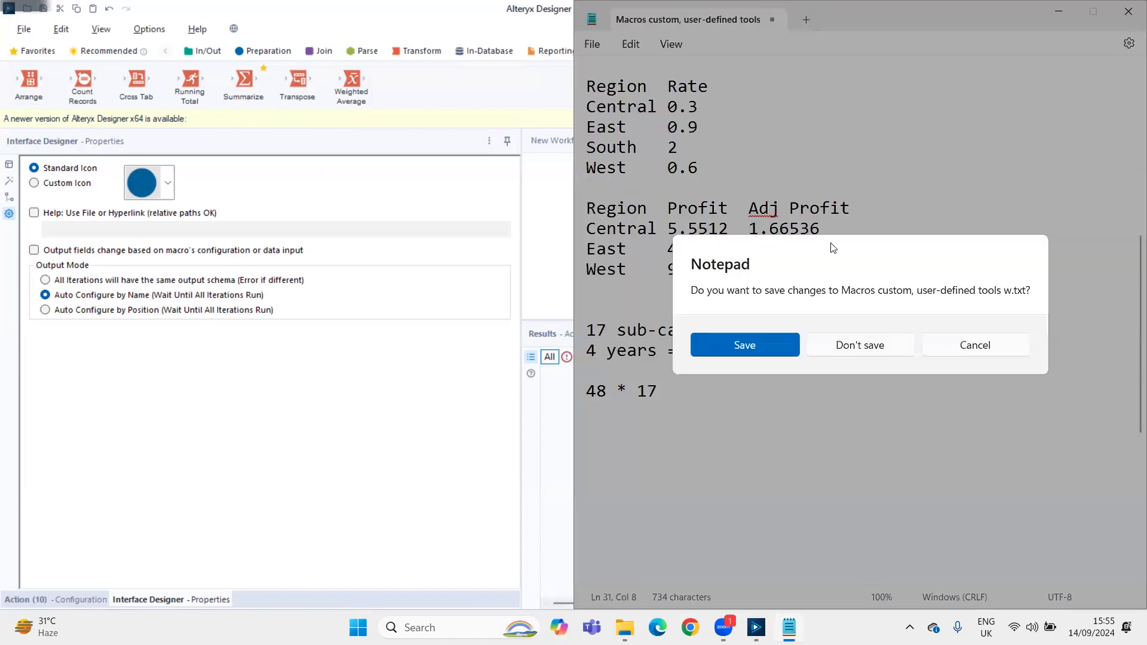
pyautogui.click(859, 346)
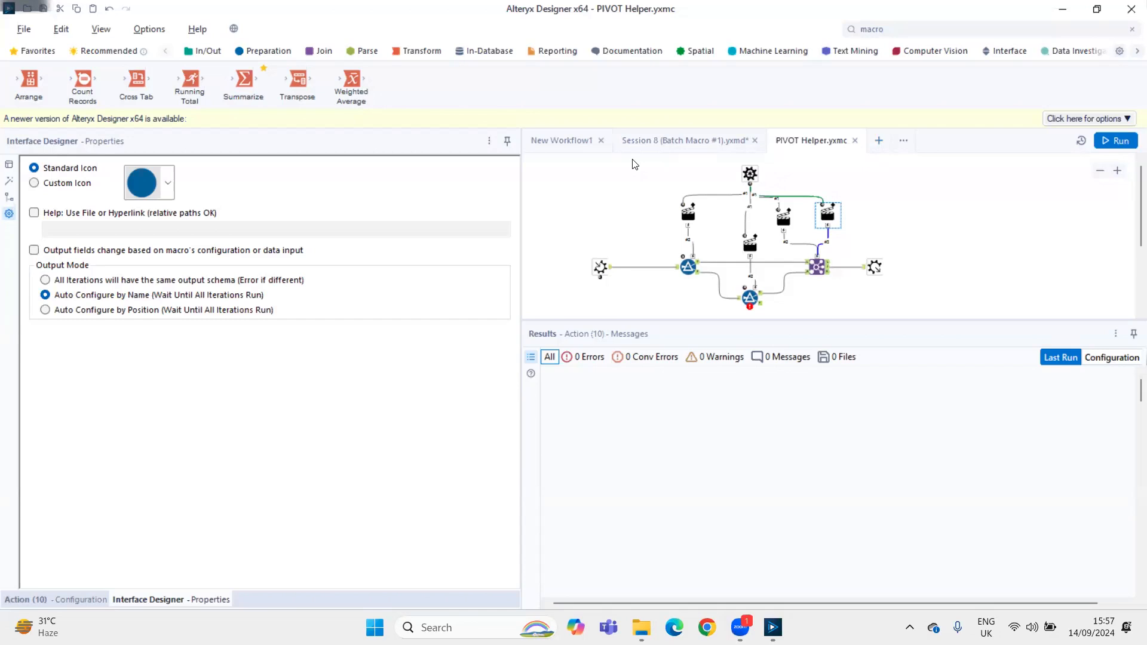
# Insert the PIVOT Helper macro below the existing tools in the Session 8 (Batch Macro #1) workflow and open its configuration
pyautogui.click(686, 141)
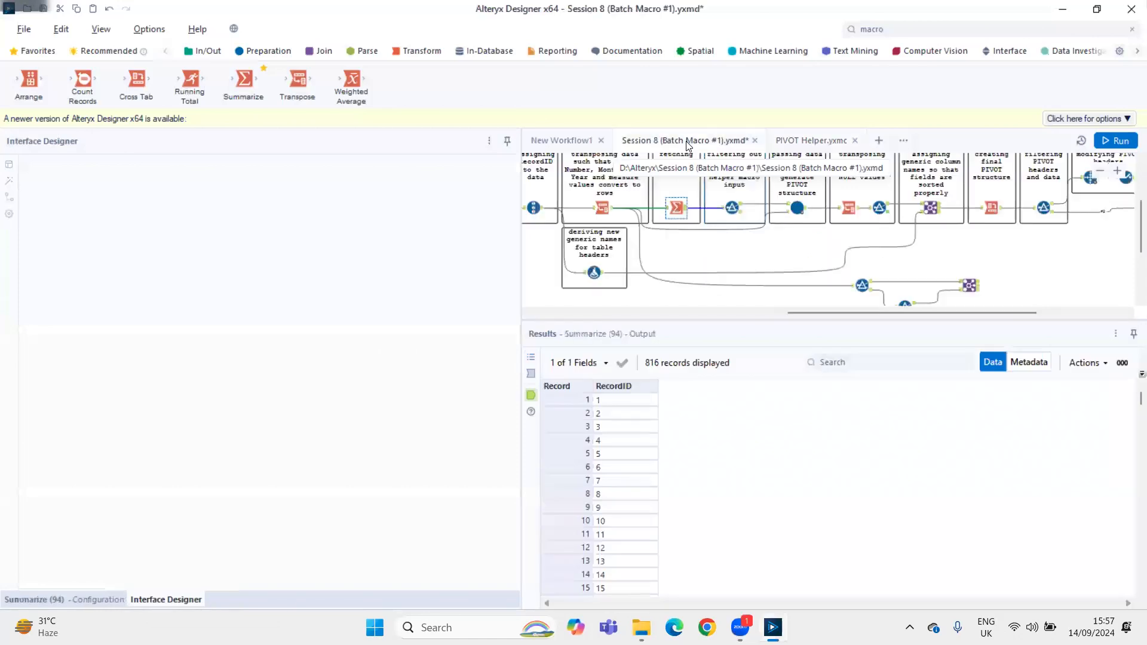
pyautogui.scroll(-1, 743, 271)
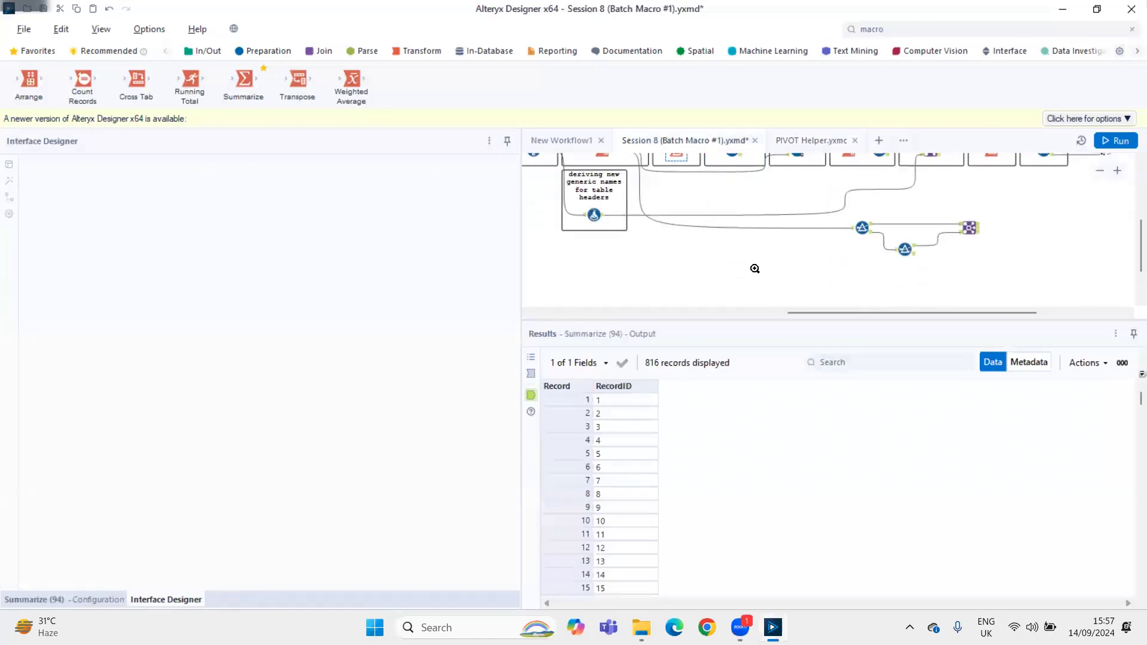
pyautogui.rightClick(752, 267)
pyautogui.click(849, 332)
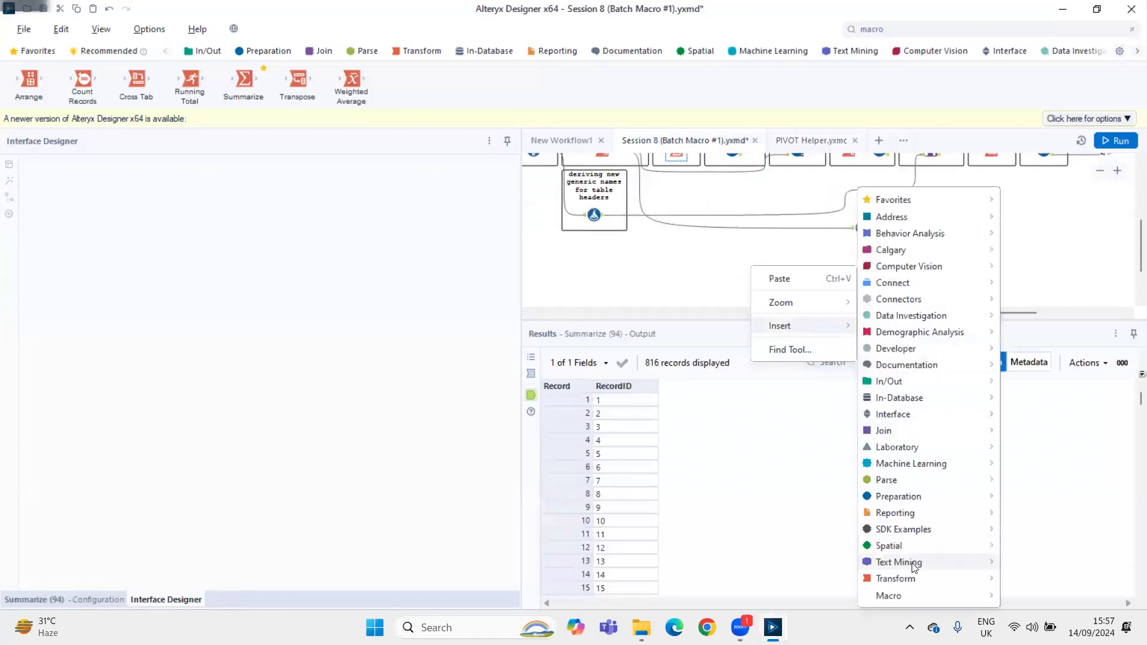
pyautogui.moveTo(905, 593)
pyautogui.click(1037, 598)
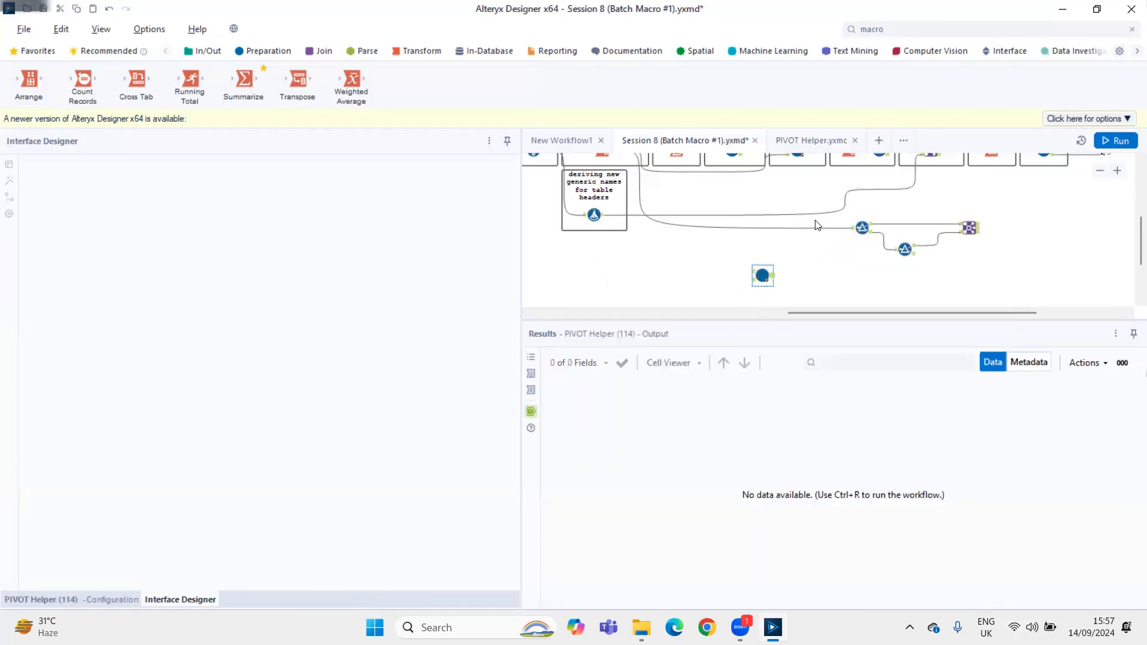
pyautogui.click(111, 599)
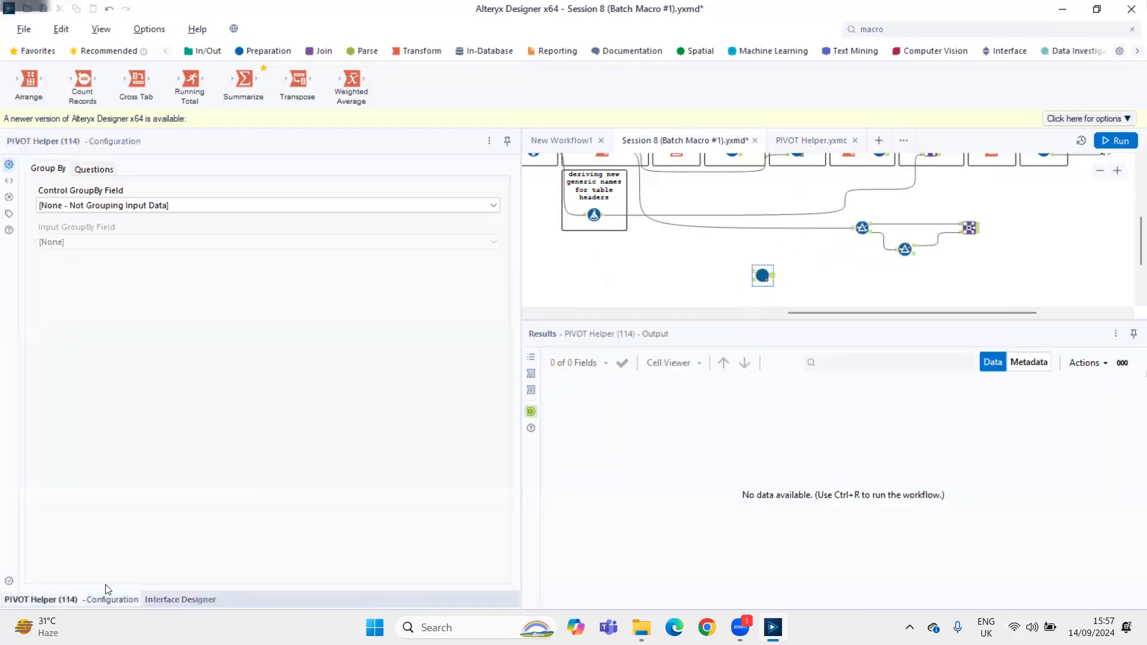
# Connect the True output of the odd-numbered row ID Filter to the new PIVOT Helper macro's control parameter input
pyautogui.scroll(3, 763, 251)
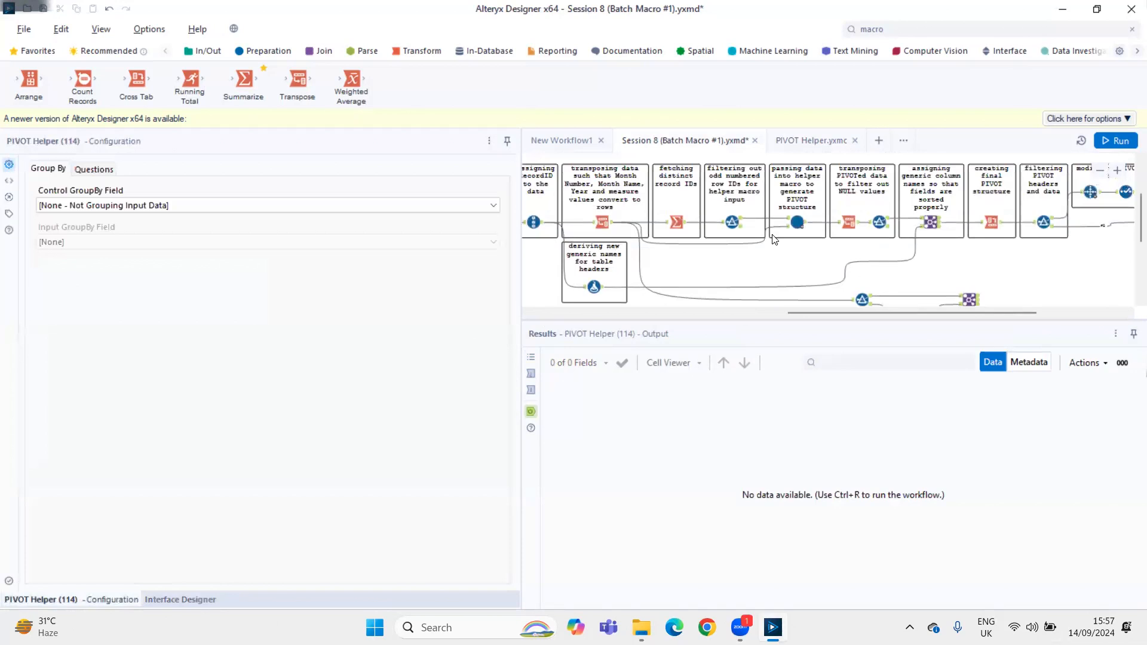
pyautogui.scroll(-4, 774, 239)
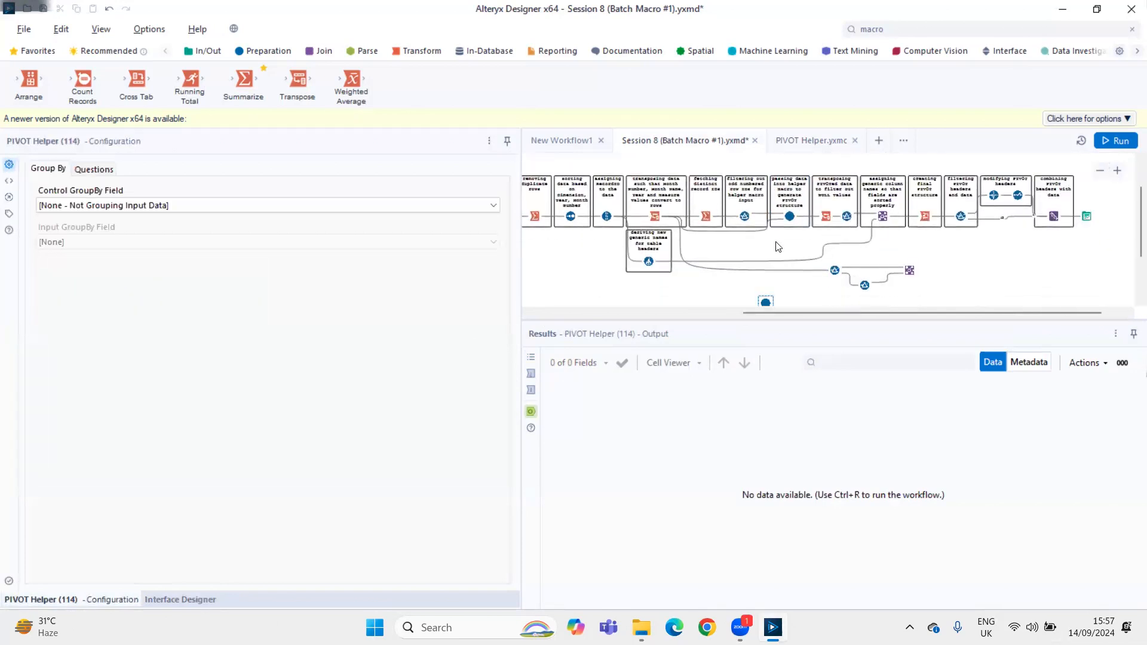
pyautogui.scroll(-1, 777, 245)
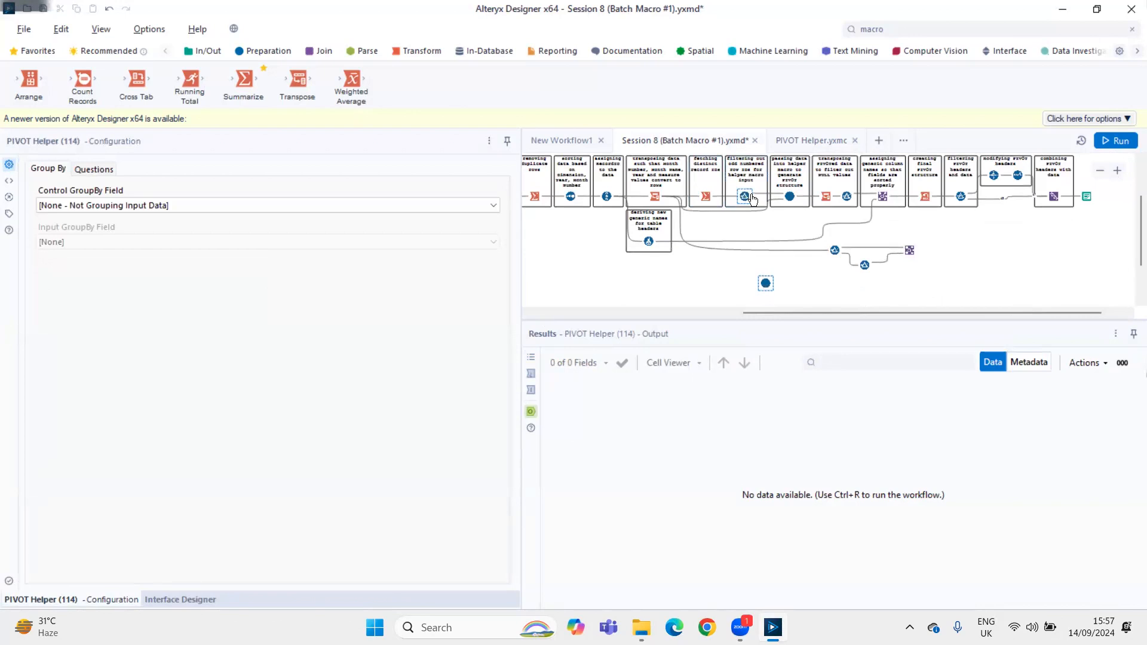
pyautogui.scroll(3, 816, 261)
pyautogui.scroll(-3, 798, 266)
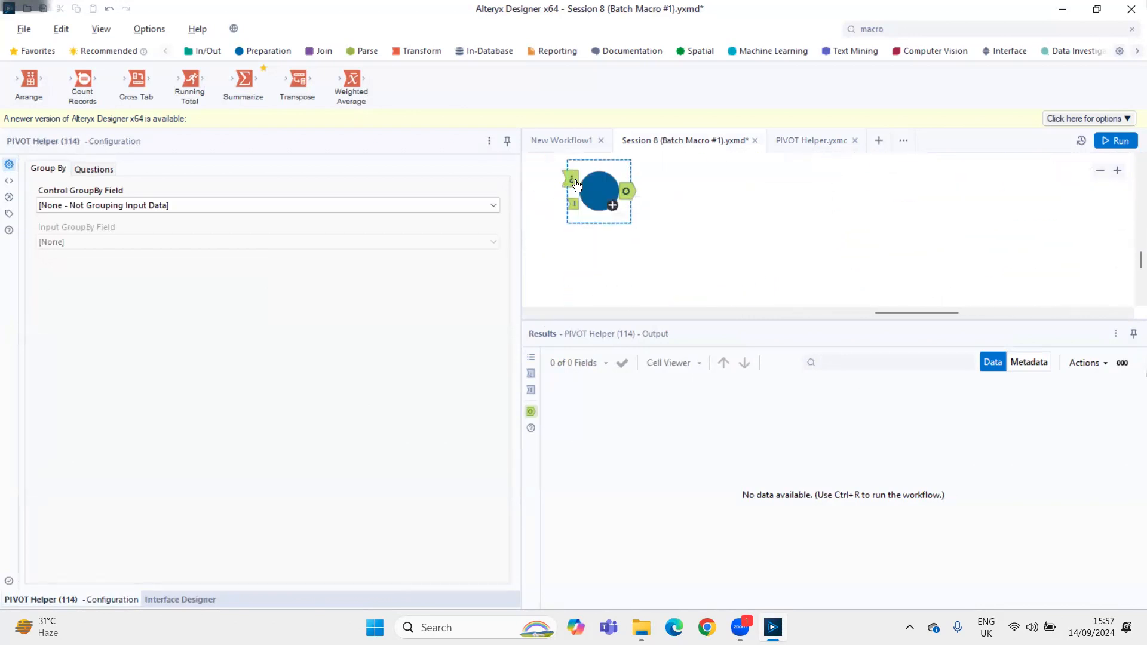
pyautogui.scroll(5, 708, 173)
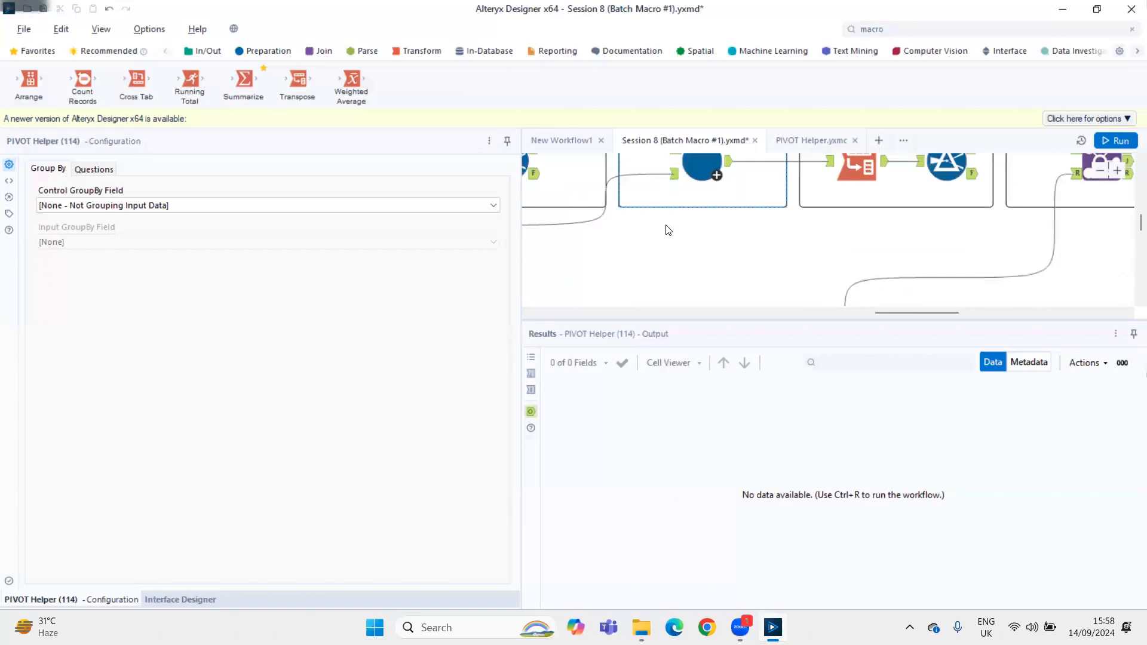
pyautogui.scroll(-2, 666, 229)
pyautogui.moveTo(575, 174); pyautogui.dragTo(601, 298)
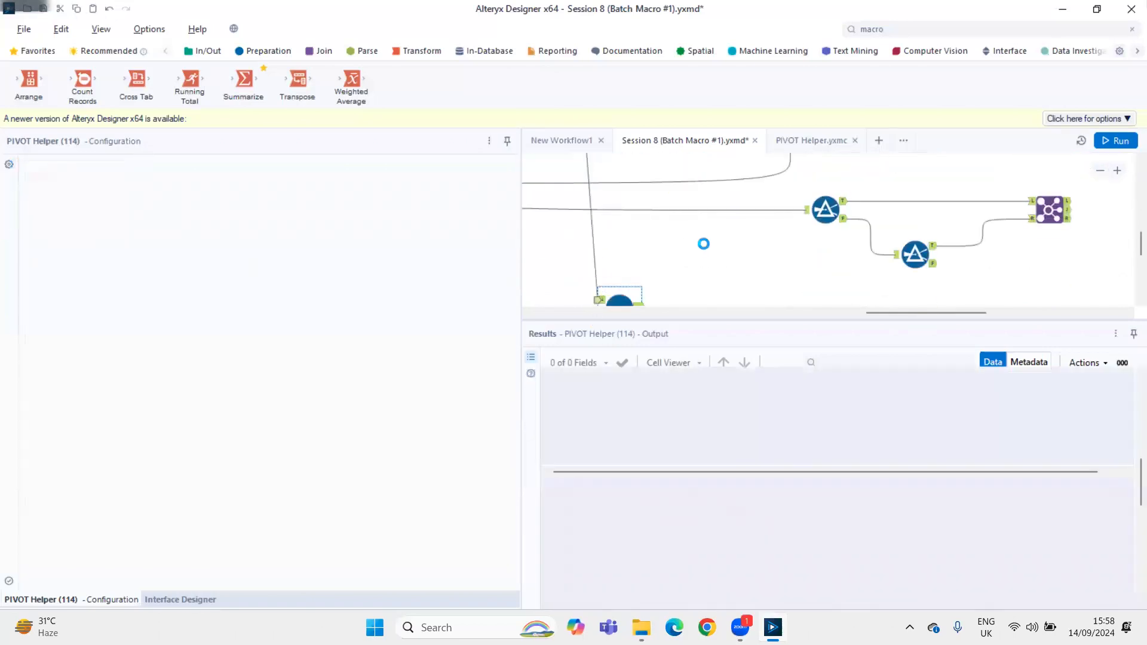
# Connect the output of the Transpose that converts month, year and measure values to rows to the new macro's data input
pyautogui.scroll(-1, 703, 246)
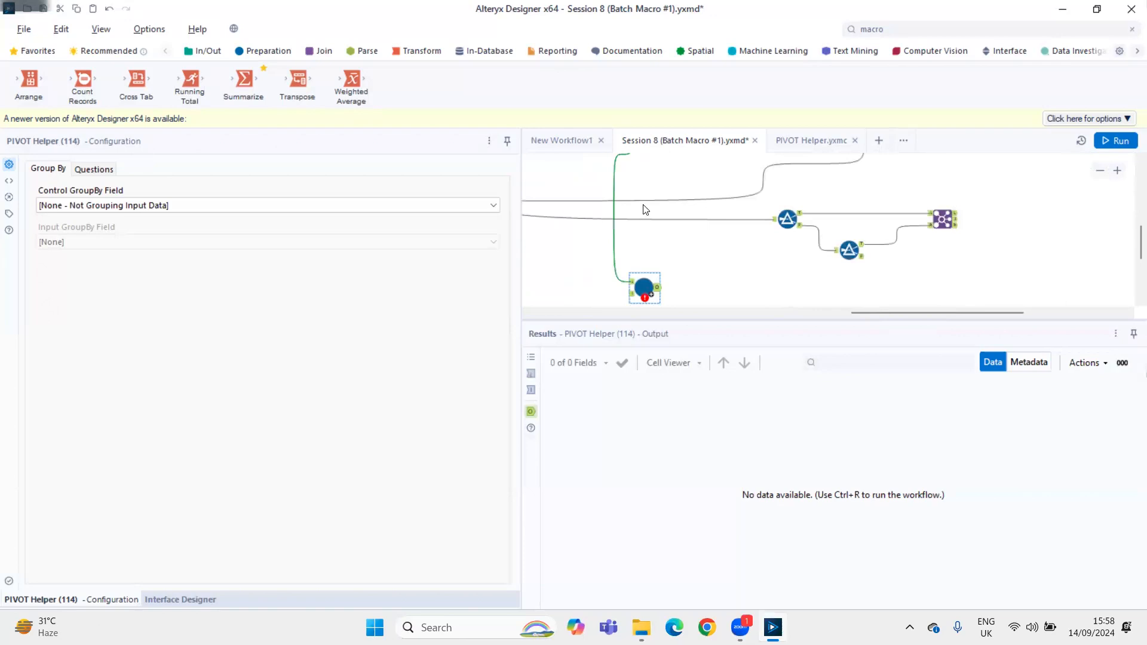
pyautogui.moveTo(868, 312); pyautogui.dragTo(796, 312)
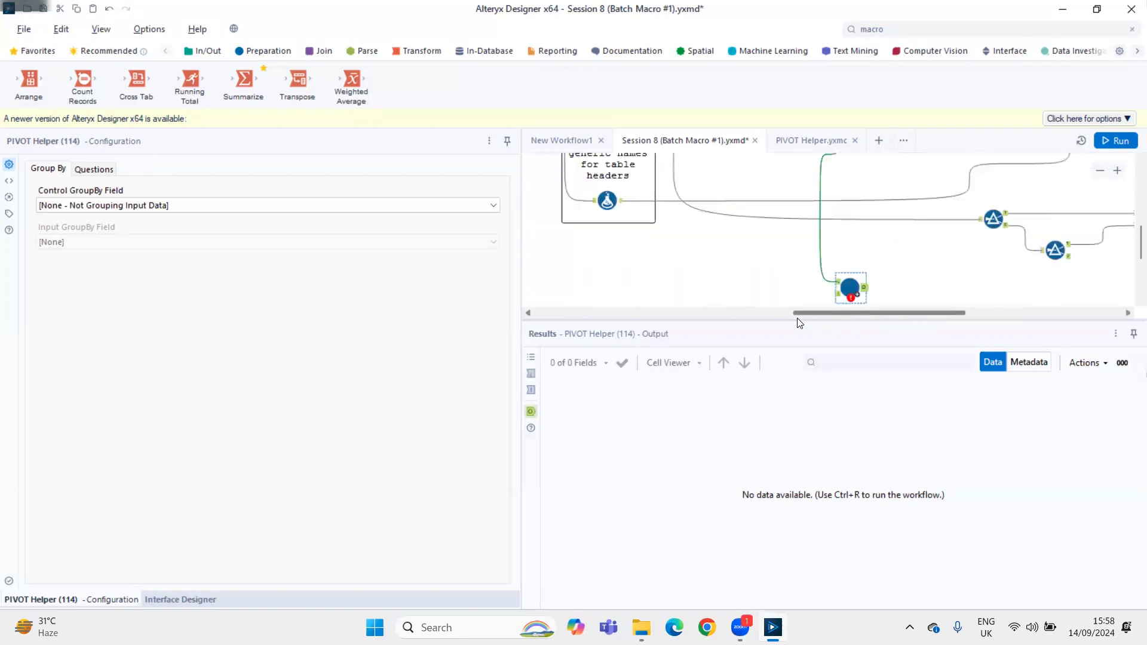
pyautogui.scroll(3, 738, 225)
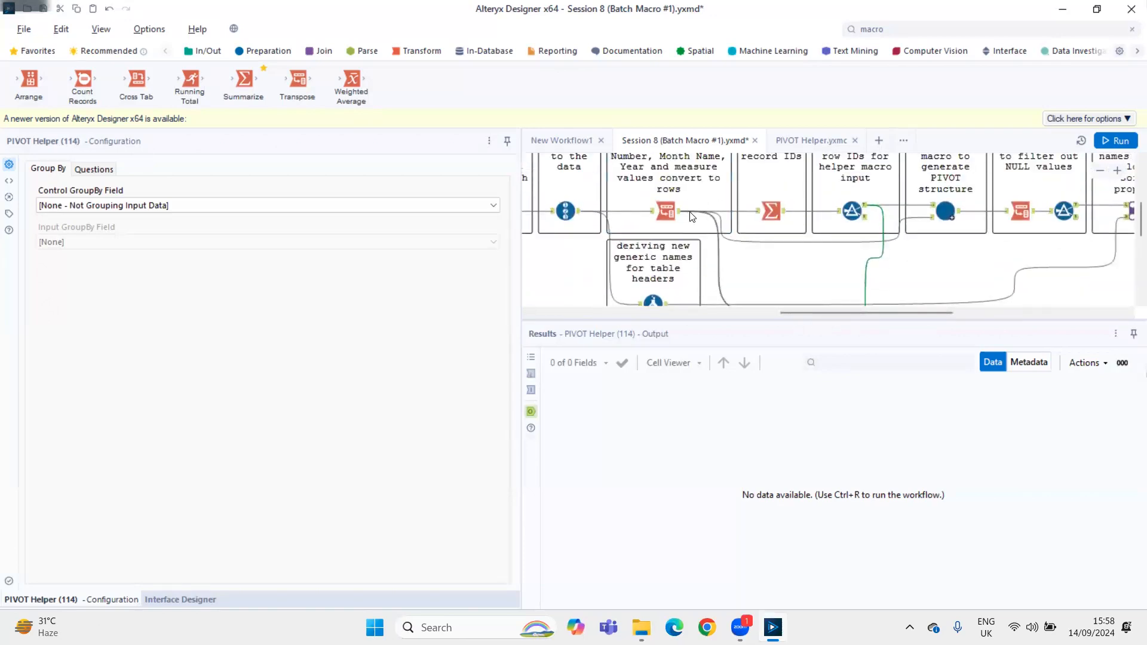
pyautogui.moveTo(683, 212); pyautogui.dragTo(893, 180)
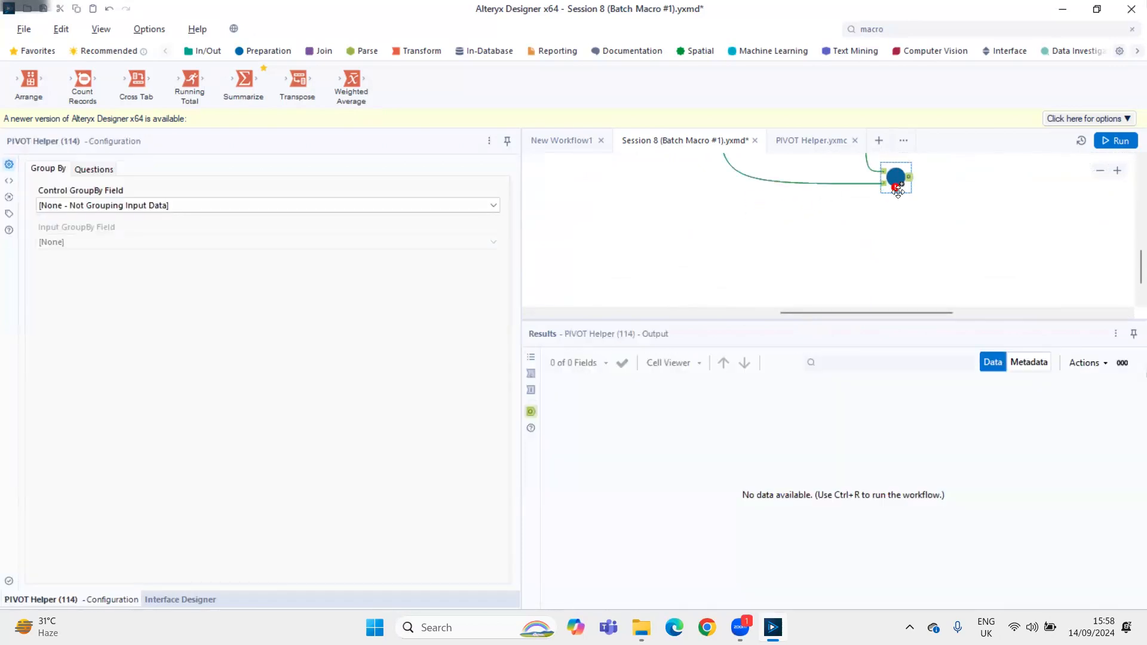
# Choose RecordID (Int32) as the PIVOT Helper macro's control parameter field and check its grouping settings
pyautogui.click(103, 170)
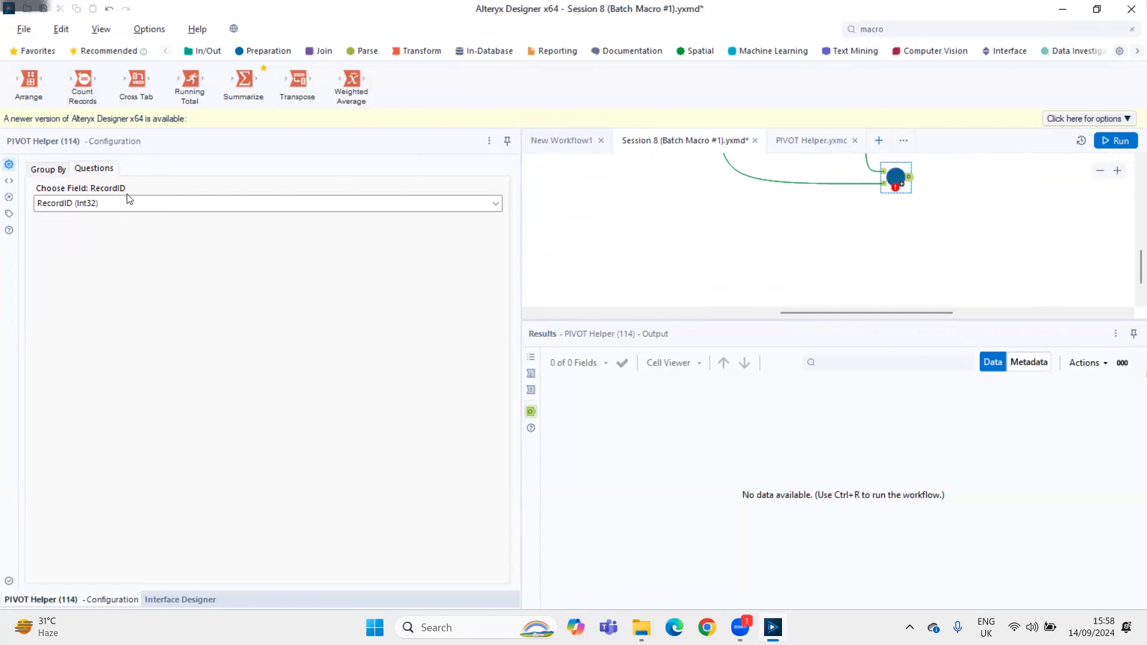
pyautogui.click(71, 209)
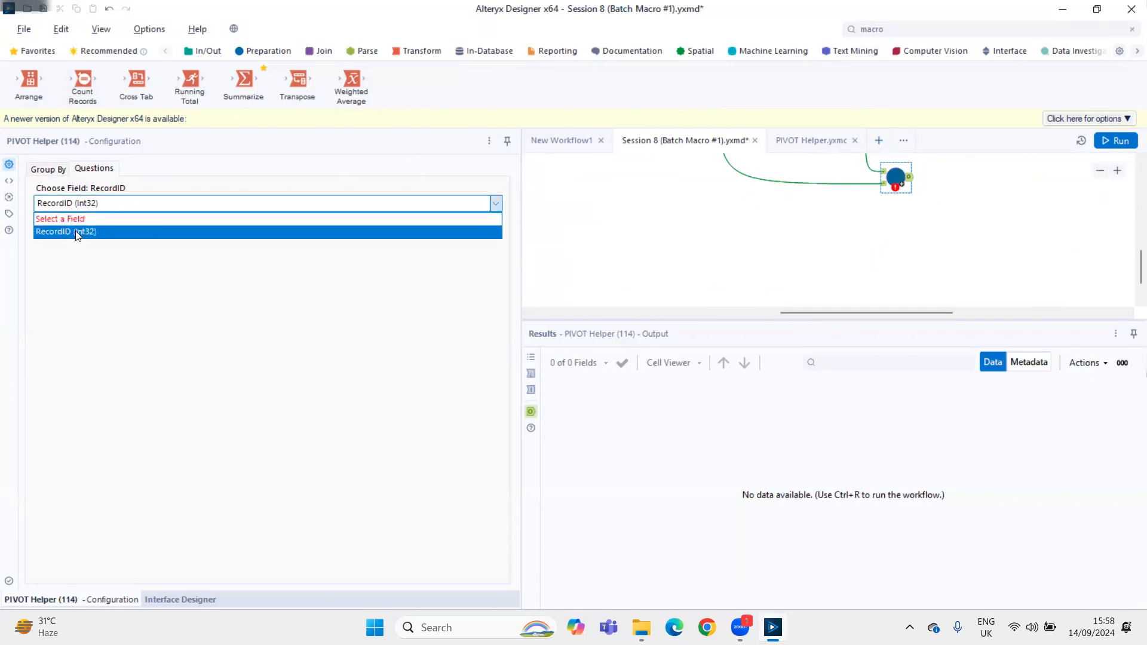
pyautogui.click(78, 231)
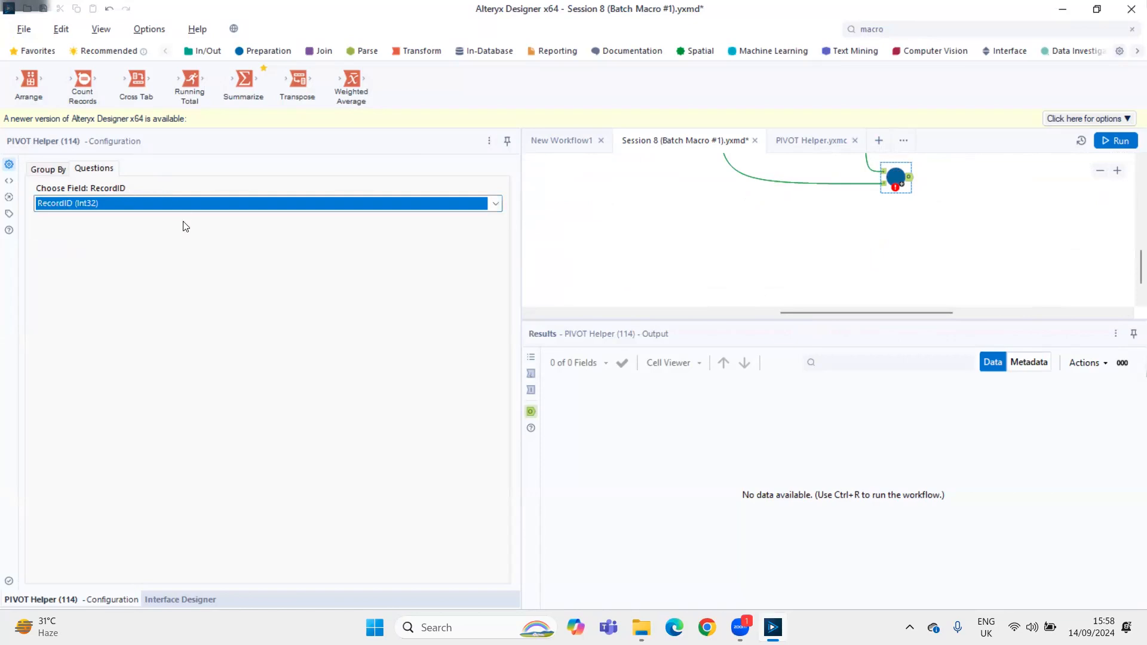
pyautogui.click(45, 170)
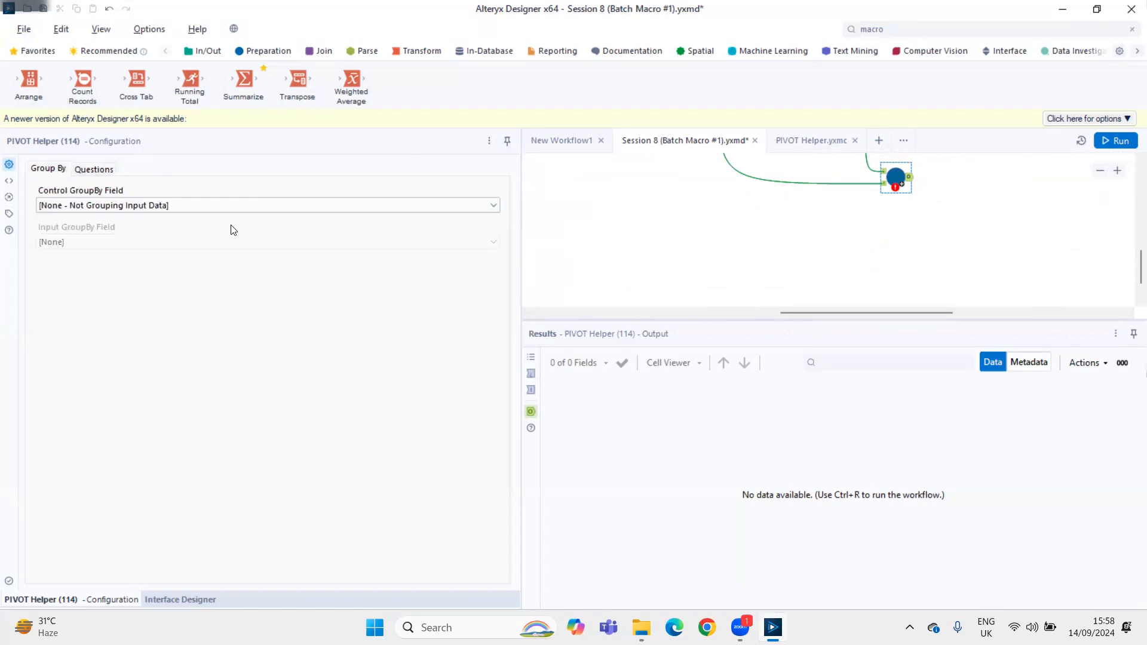
pyautogui.click(103, 169)
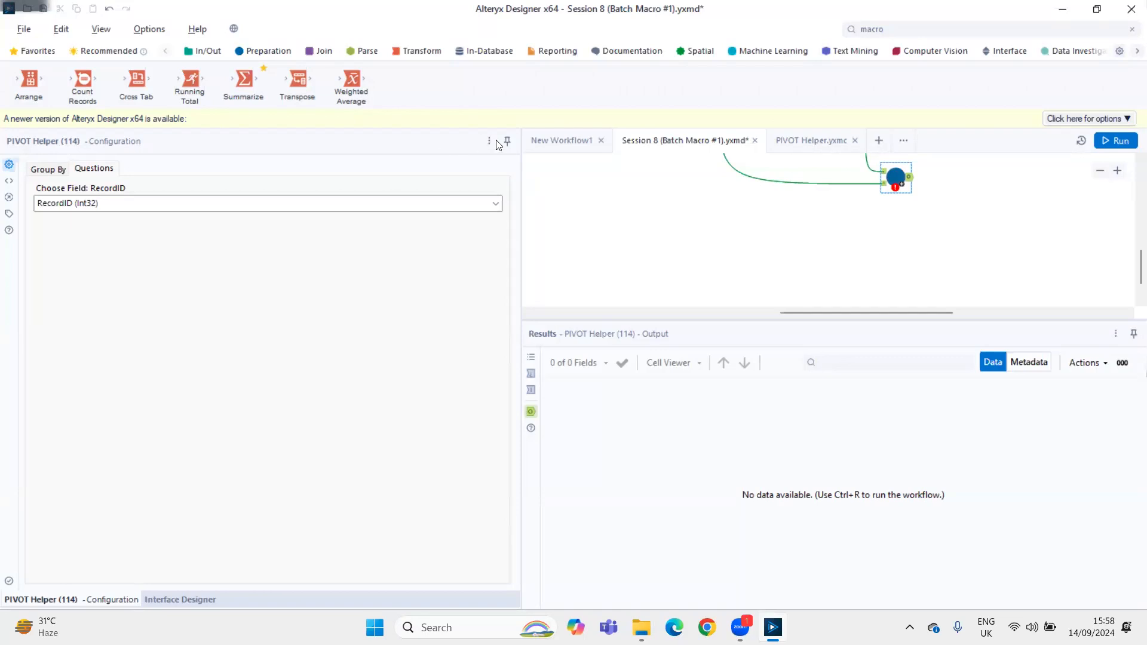
# Add a Browse after the new PIVOT Helper macro, run the workflow and open the Browse results
pyautogui.click(896, 180)
pyautogui.hotkey('ctrl', 'shift', 'b')
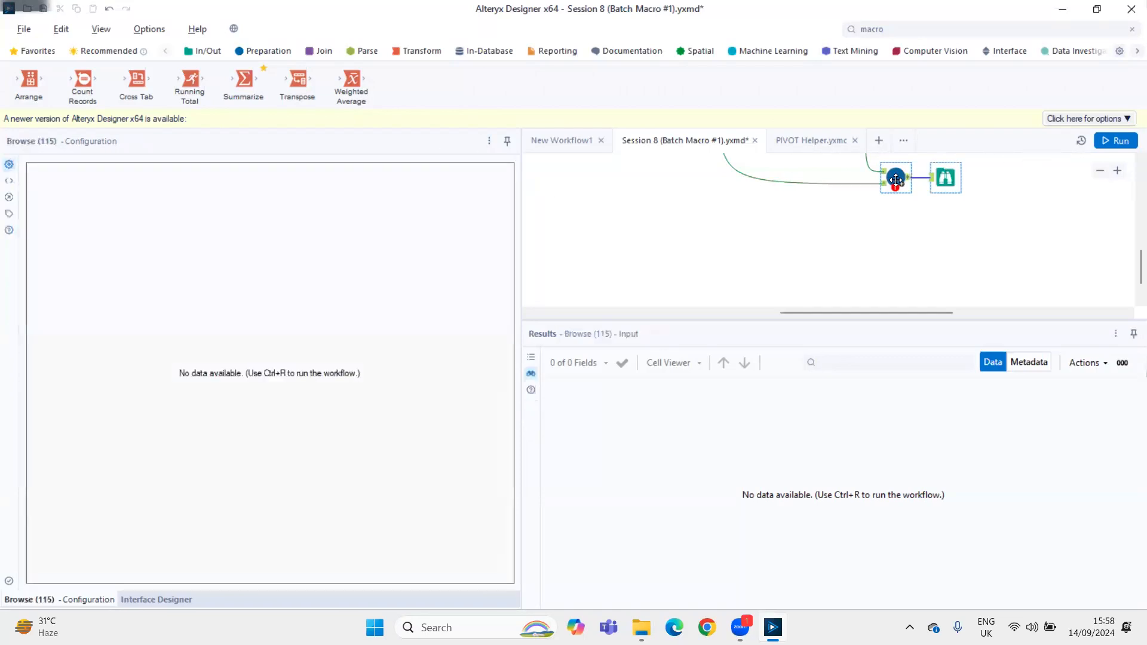
pyautogui.hotkey('ctrl', 'r')
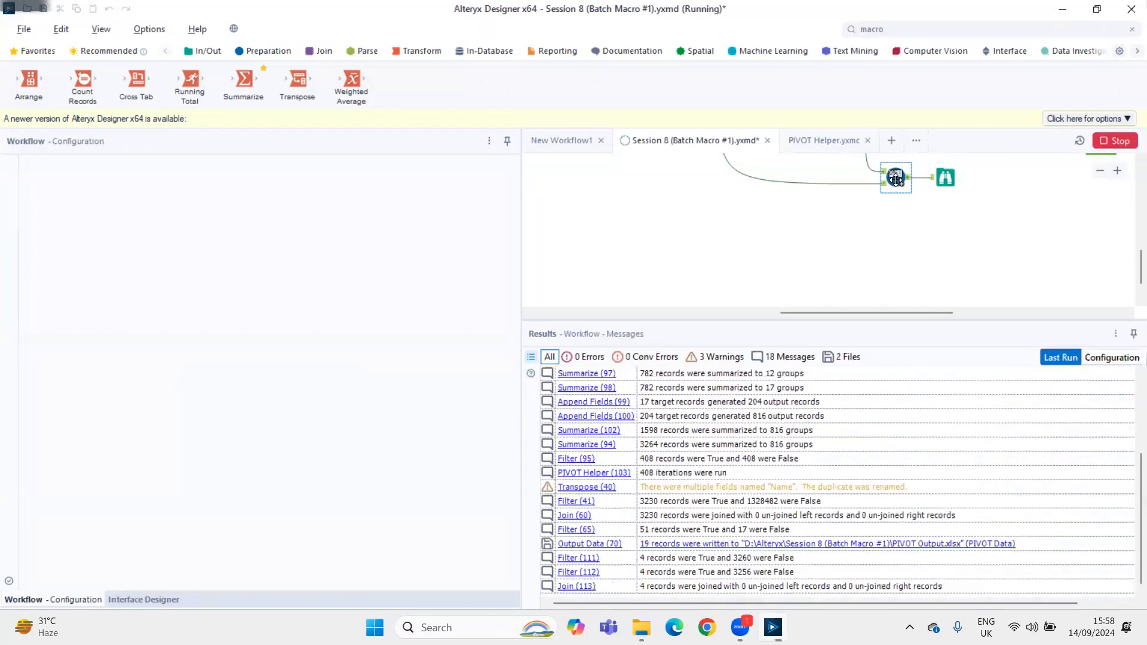
pyautogui.click(939, 181)
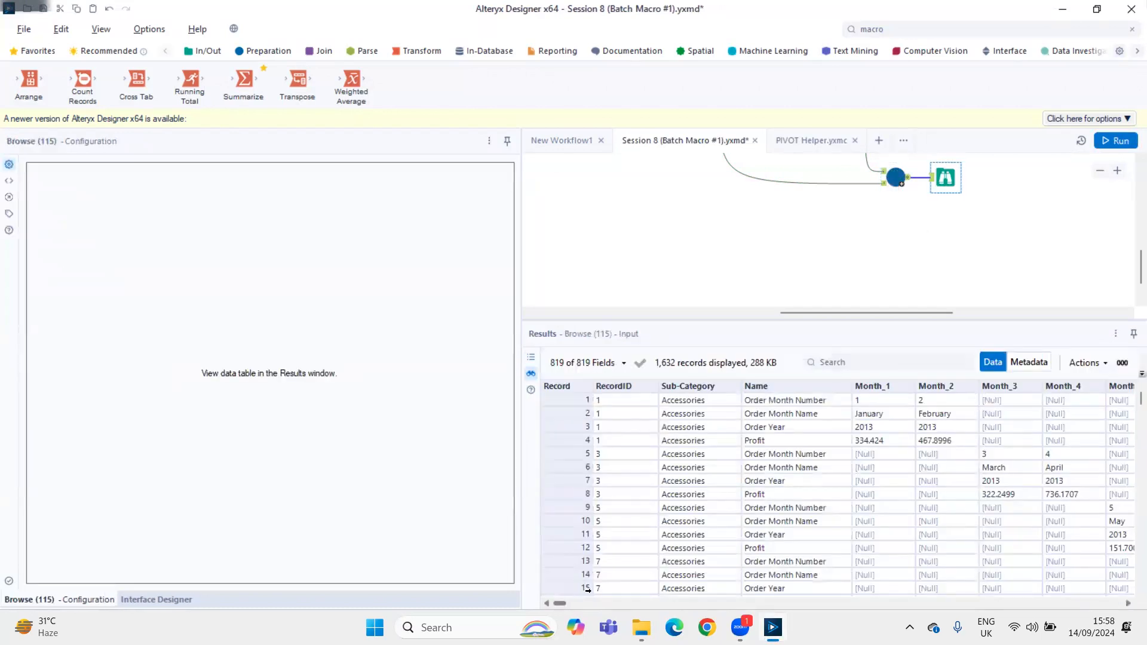
# Examine how the macro output spreads each RecordID's month number, month name, year and profit across the Month columns
pyautogui.moveTo(559, 602); pyautogui.dragTo(562, 598)
pyautogui.scroll(-3, 621, 524)
pyautogui.scroll(3, 622, 523)
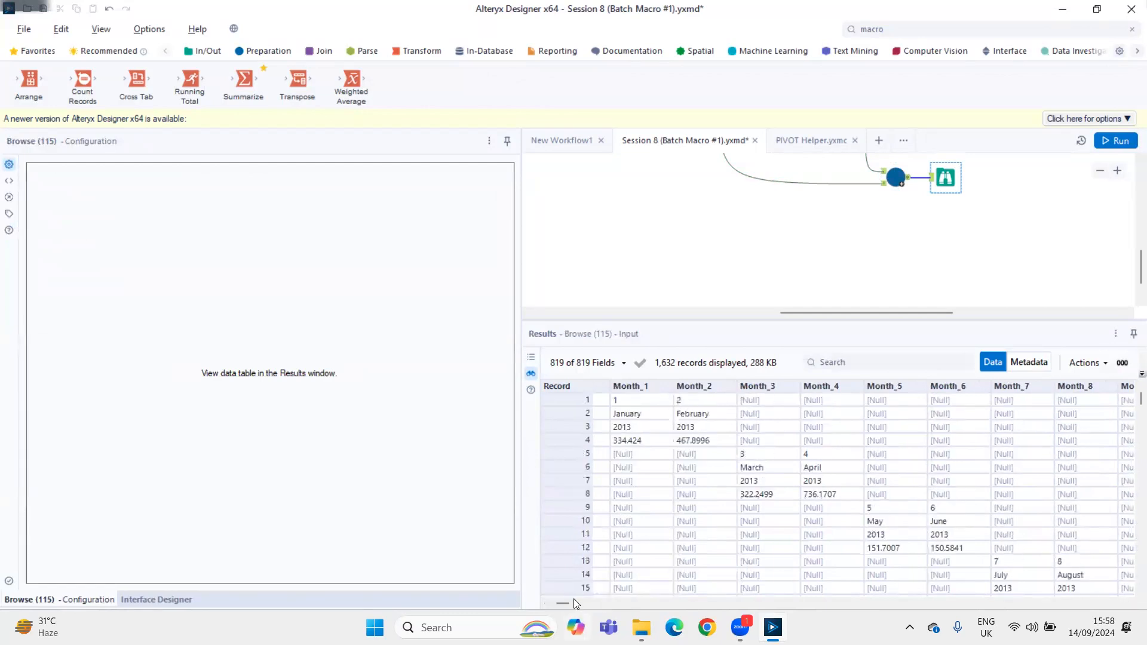
pyautogui.moveTo(563, 603); pyautogui.dragTo(552, 603)
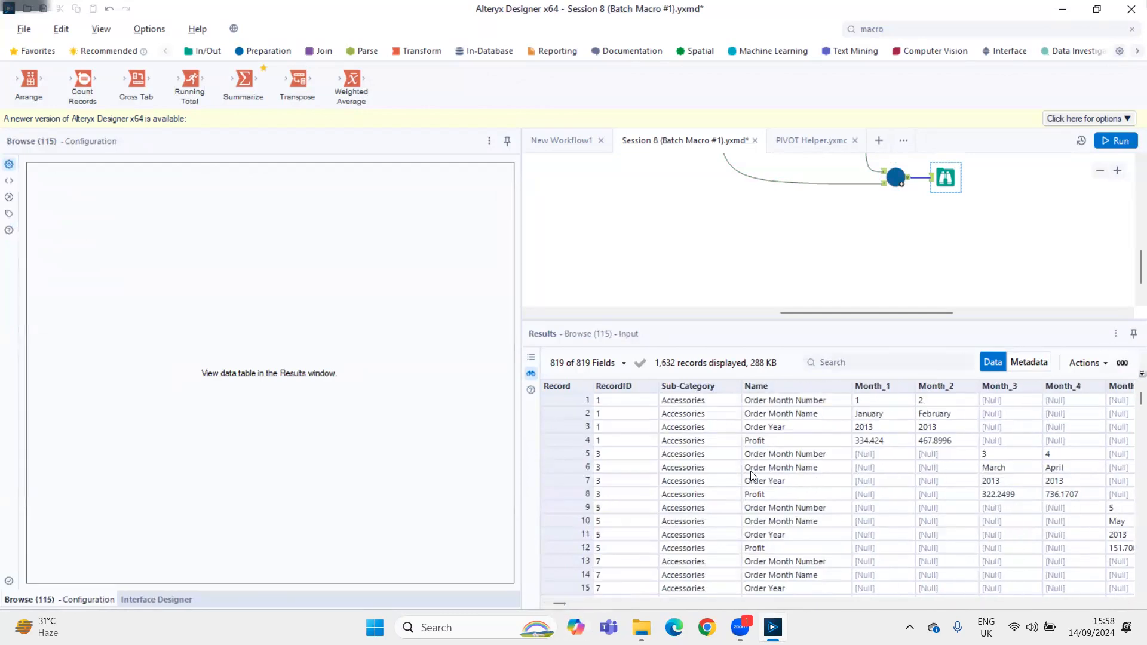
pyautogui.click(848, 454)
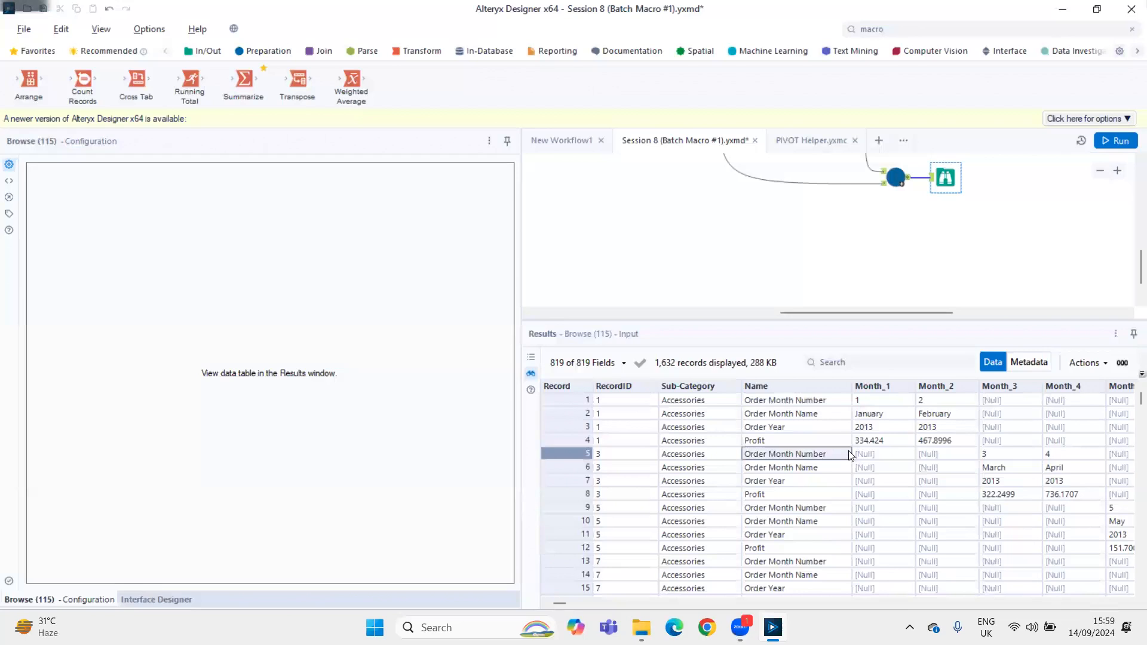
pyautogui.press('Down')
pyautogui.press('Right')
pyautogui.press('Right')
pyautogui.press('Right')
pyautogui.press('Right')
pyautogui.press('Right')
pyautogui.press('Right')
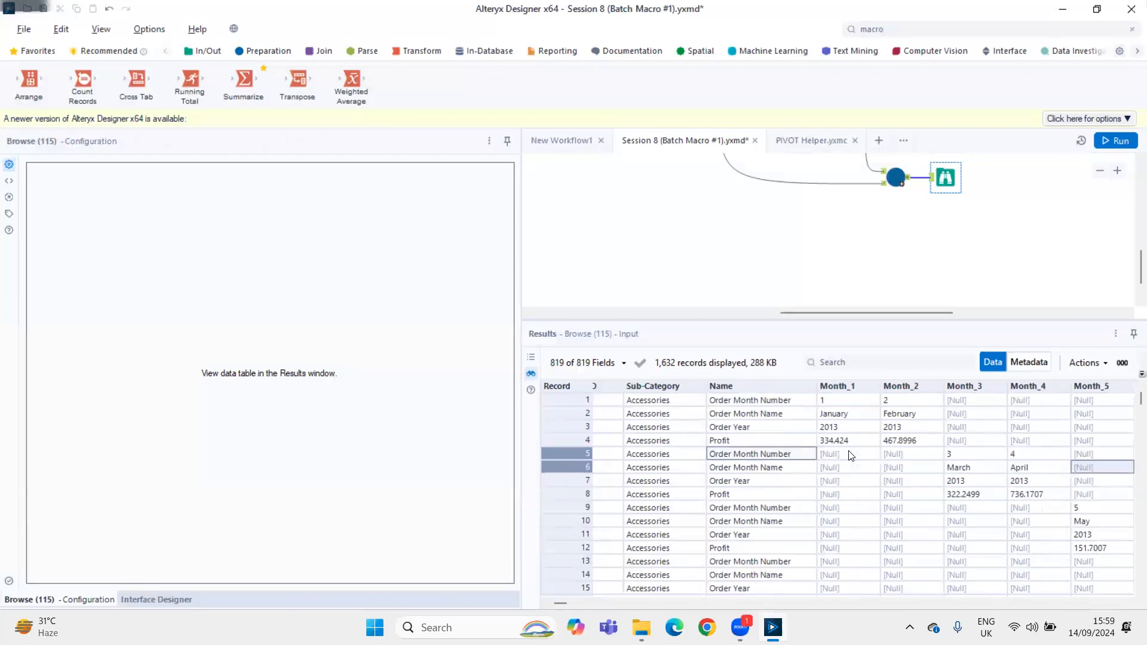
pyautogui.press('Down')
pyautogui.press('Down')
pyautogui.press('Down')
pyautogui.press('Down')
pyautogui.press('Down')
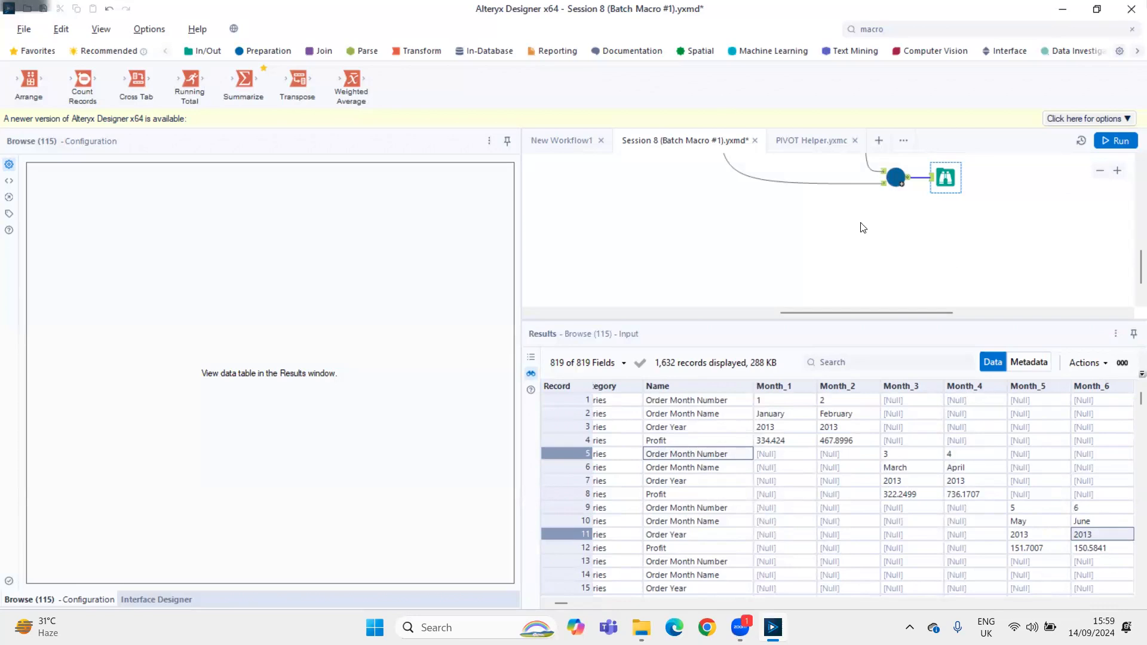
# Delete the two test Filters, the Join, the added PIVOT Helper macro and its Browse from below the main workflow
pyautogui.scroll(-5, 866, 230)
pyautogui.moveTo(879, 197); pyautogui.dragTo(1075, 276)
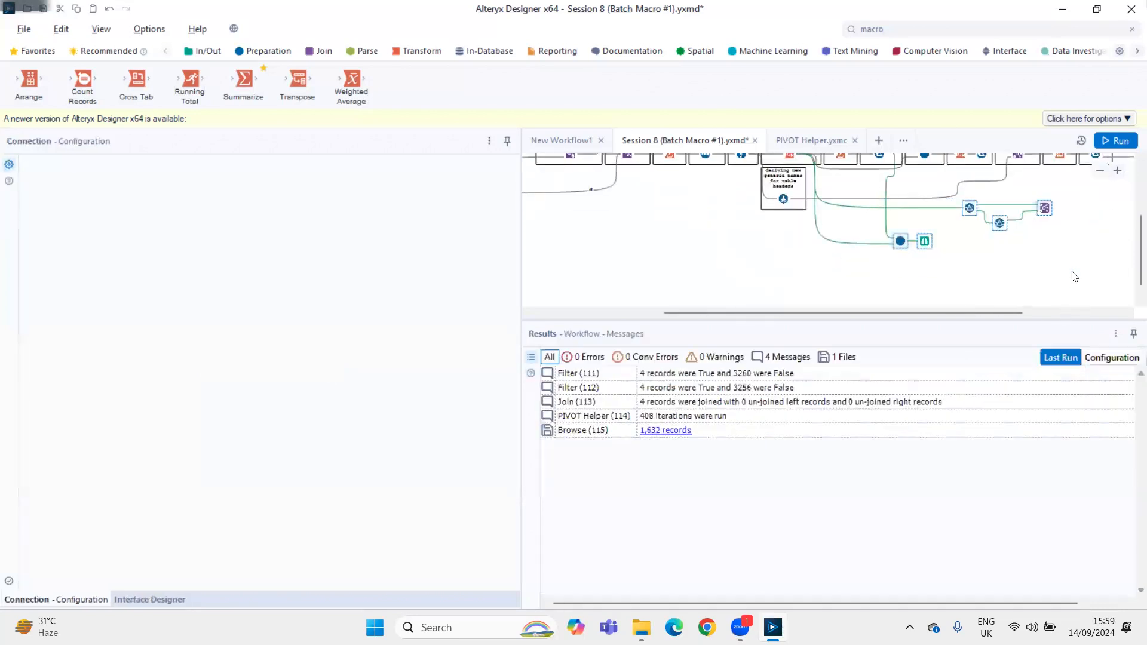
pyautogui.press('Delete')
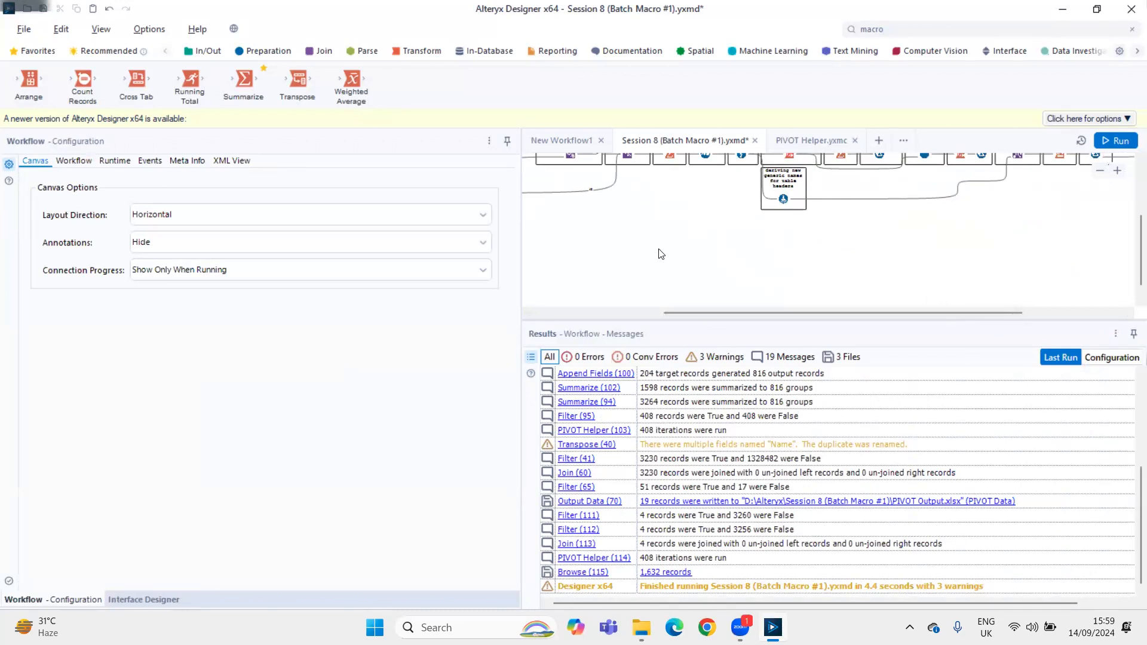
# Switch to File Explorer and select the Session 8 (Batch Macro #1).yxzp package in the Alteryx folder
pyautogui.hotkey('alt', 'Tab')
pyautogui.scroll(-1, 279, 525)
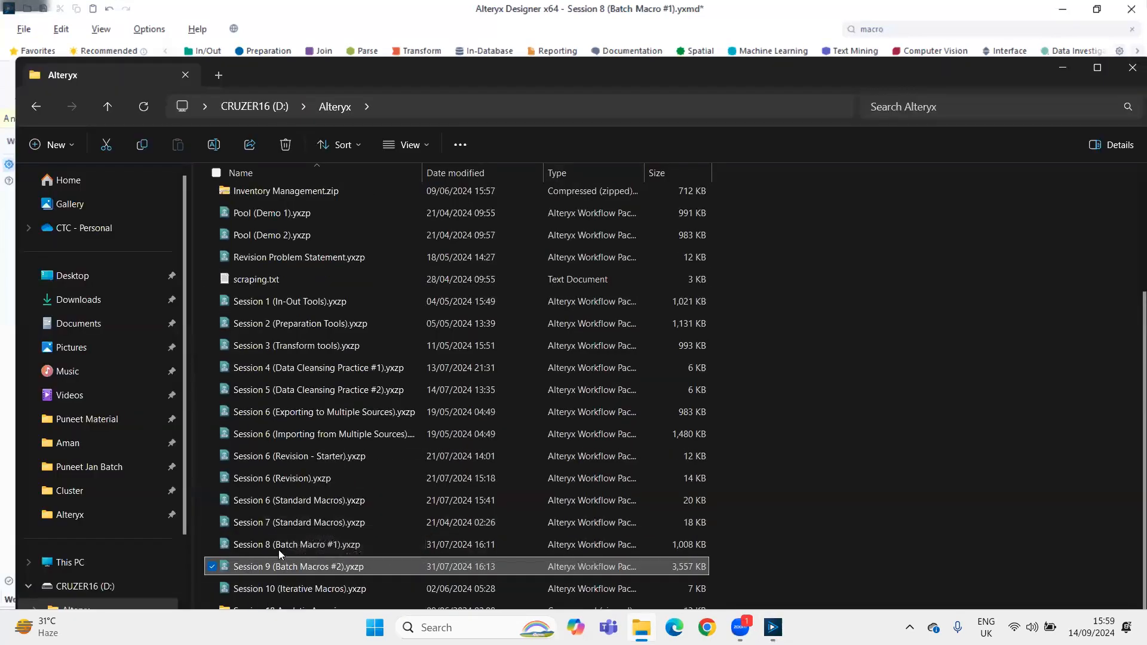
pyautogui.click(278, 549)
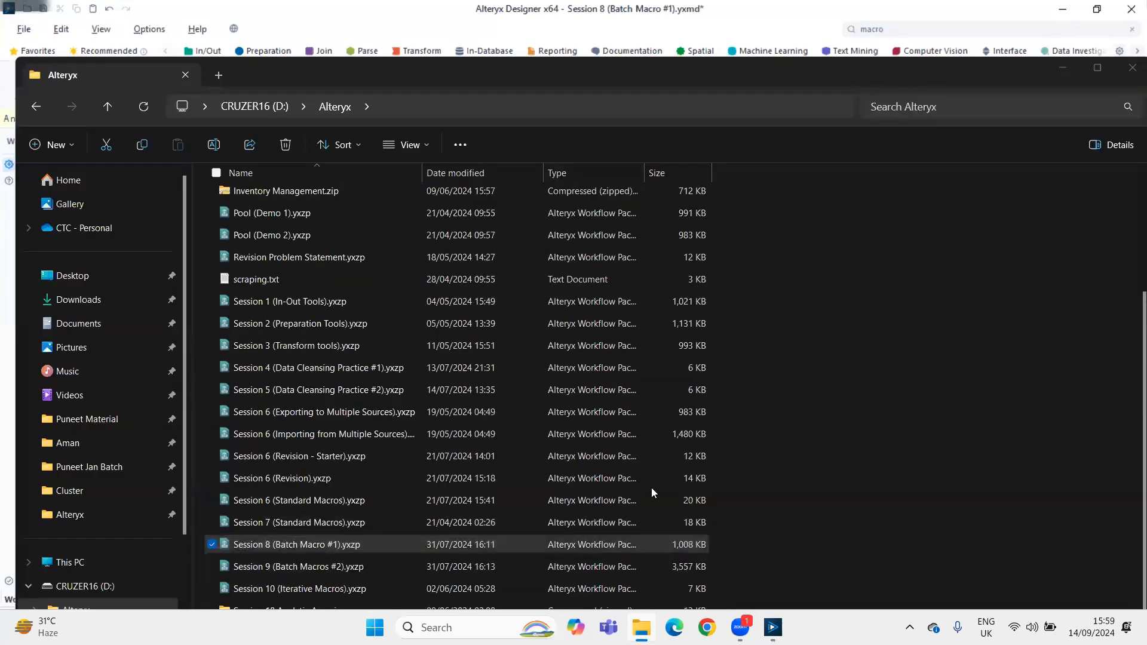